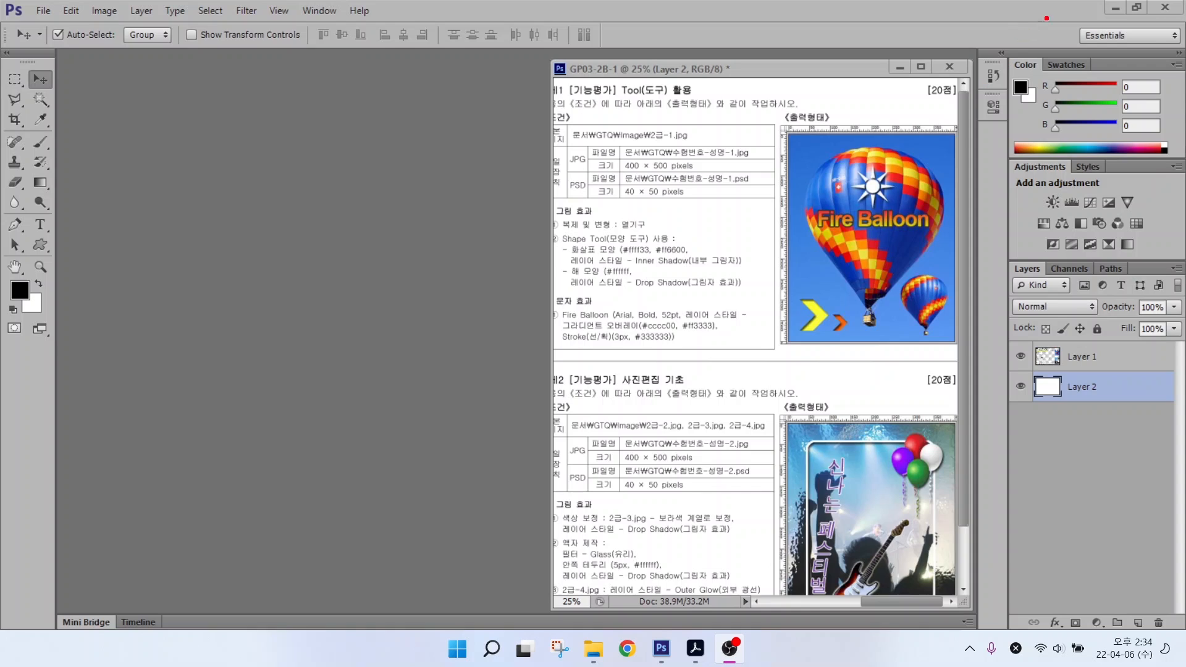
Step: Keep Essentials selected, float the Layers panel, make it taller, and drag it back to the dock
mouse_move(1054, 10)
mouse_down()
mouse_move(1155, 62)
mouse_move(1053, 86)
mouse_move(1033, 104)
mouse_up()
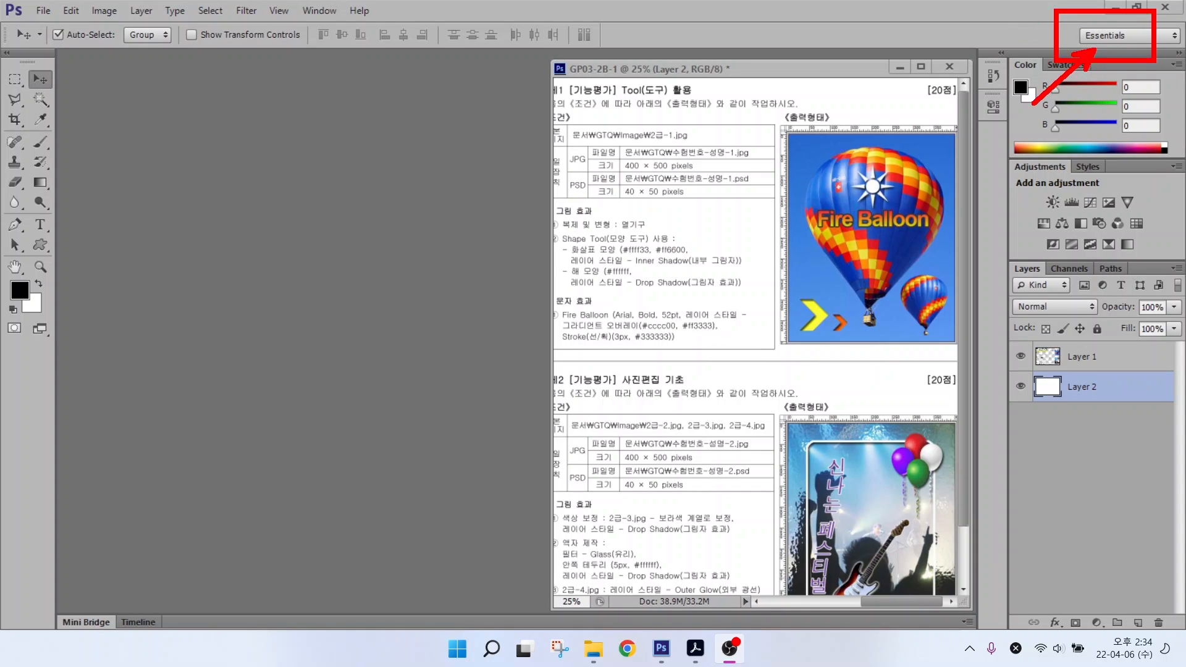
click(1112, 37)
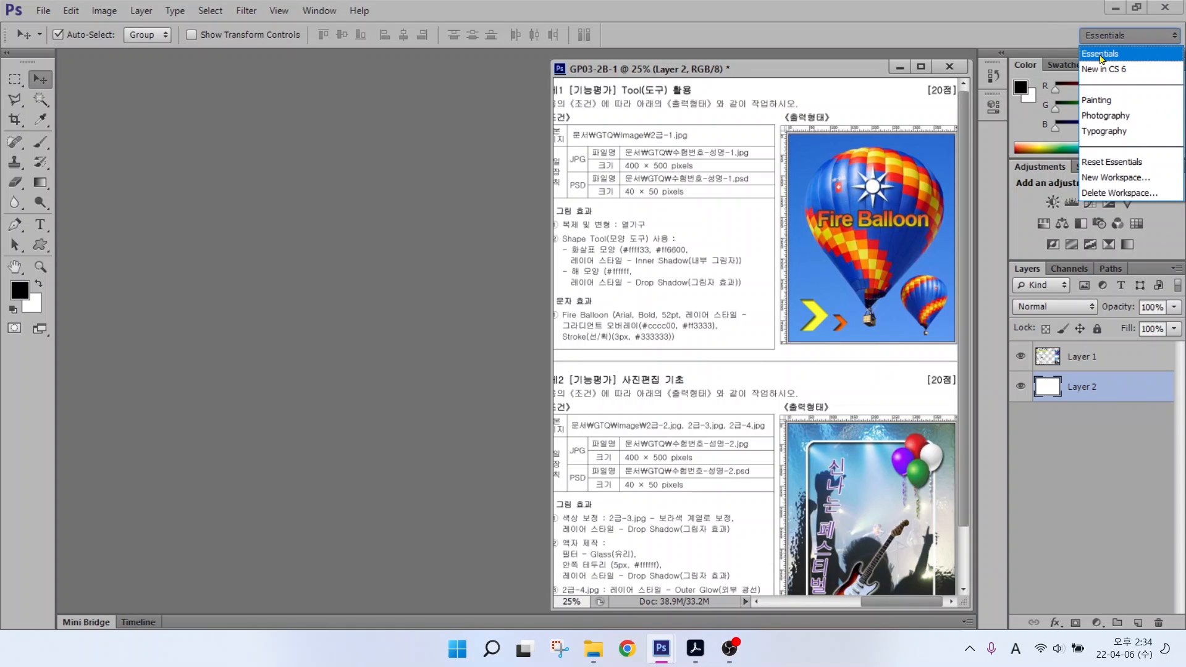
click(1100, 54)
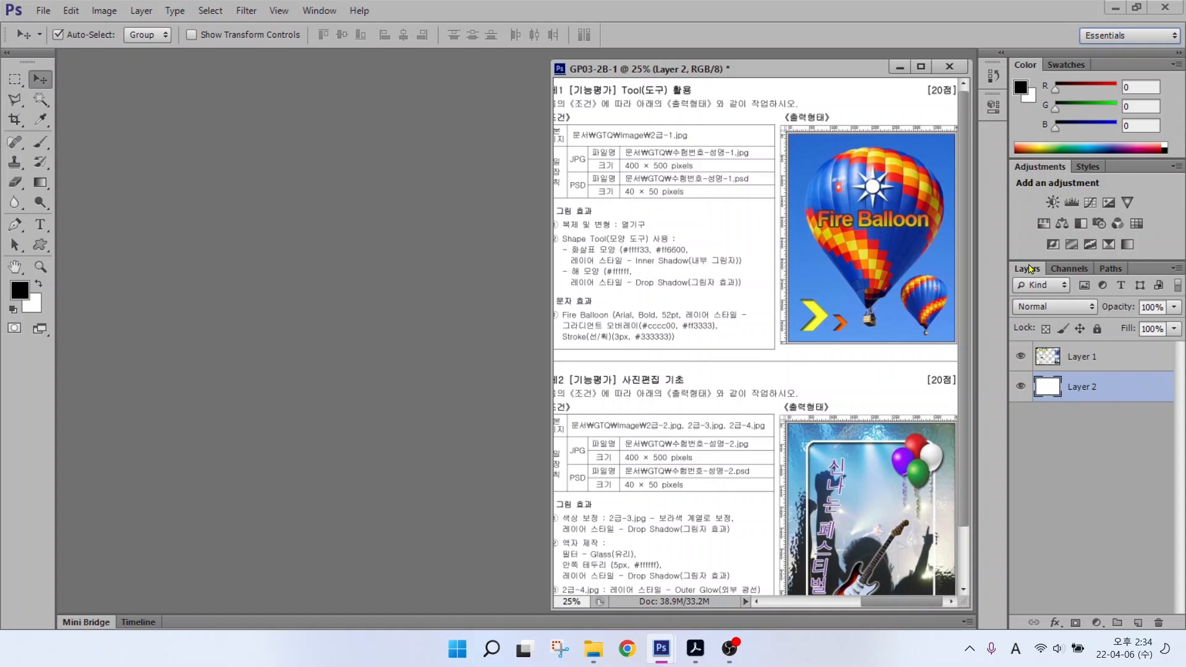
drag(1027, 268, 312, 182)
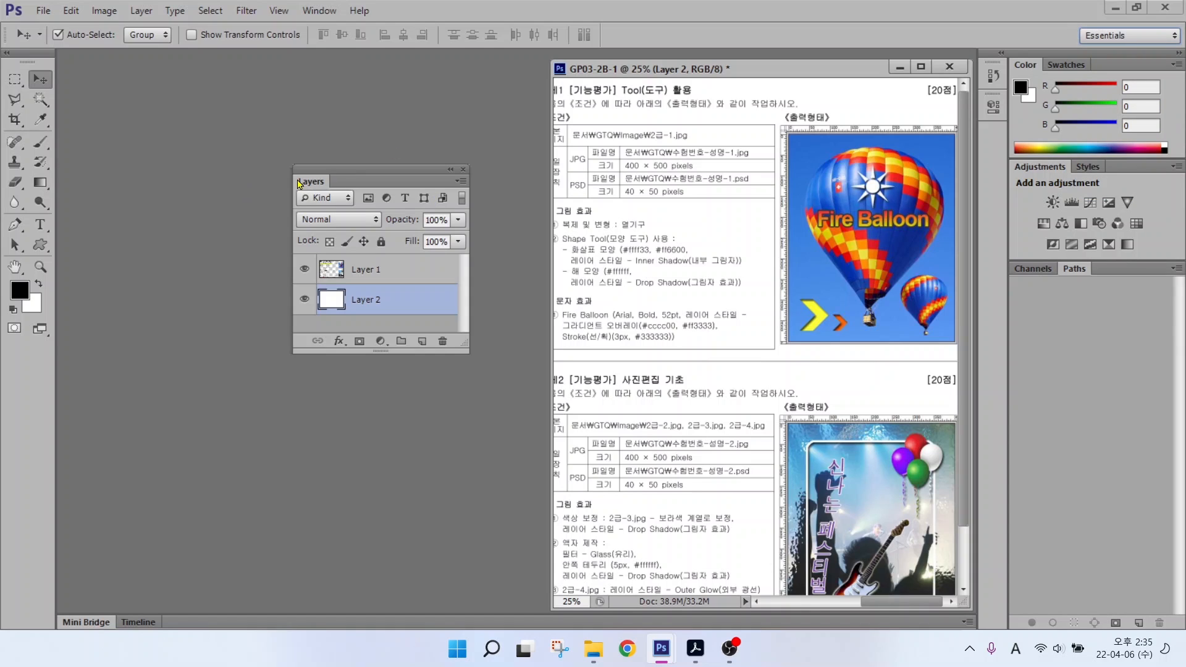
drag(384, 352, 383, 500)
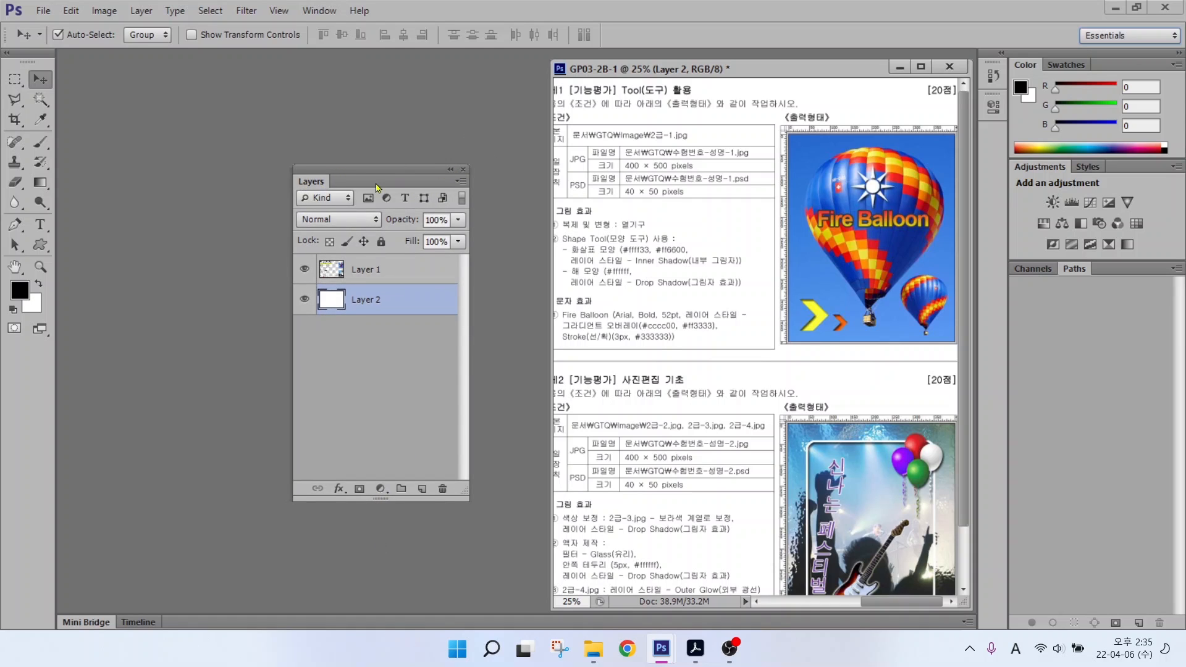
drag(307, 180, 1013, 280)
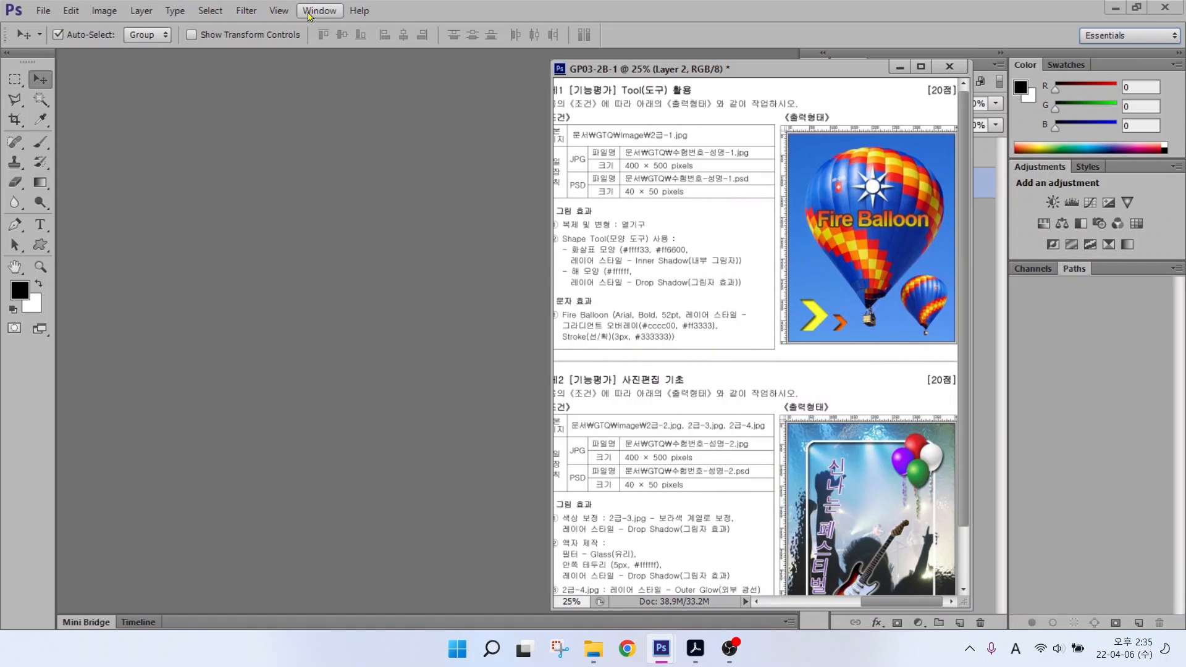
Step: Reset the Essentials workspace to its default panel layout
click(318, 11)
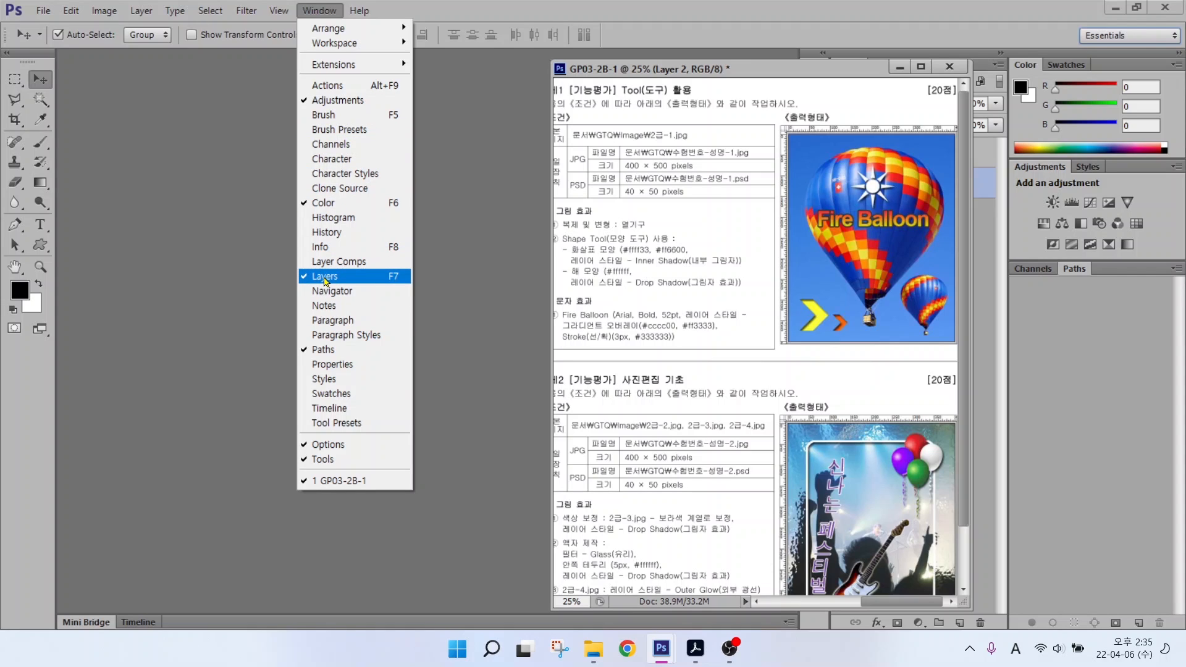
click(238, 279)
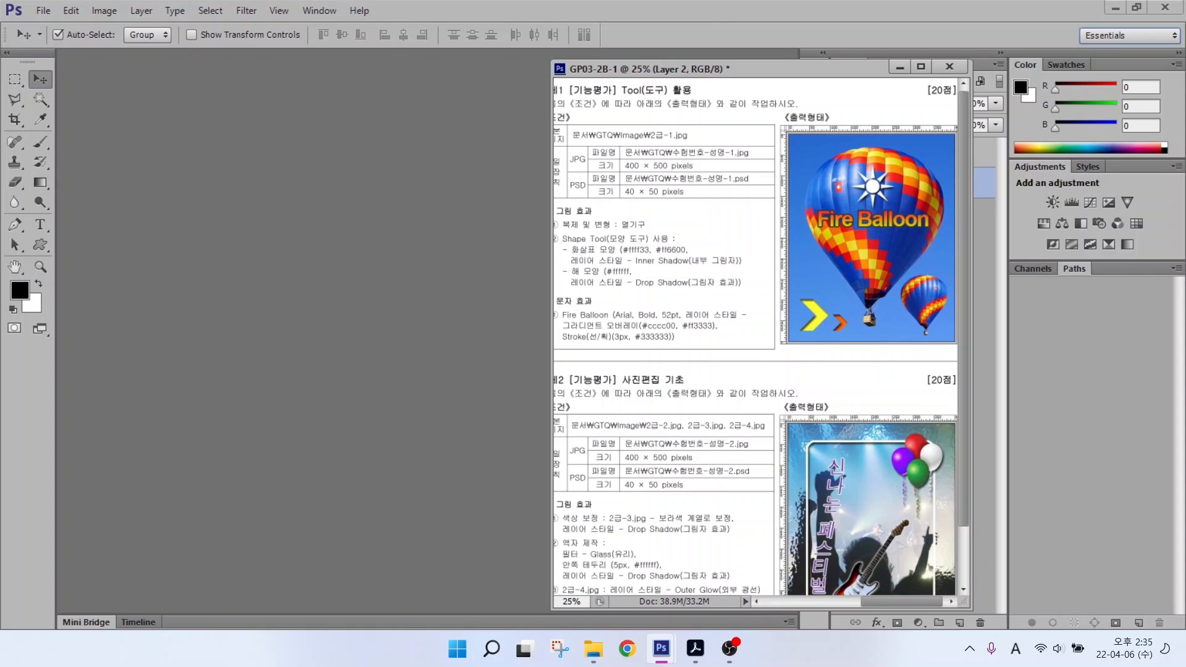
click(1103, 37)
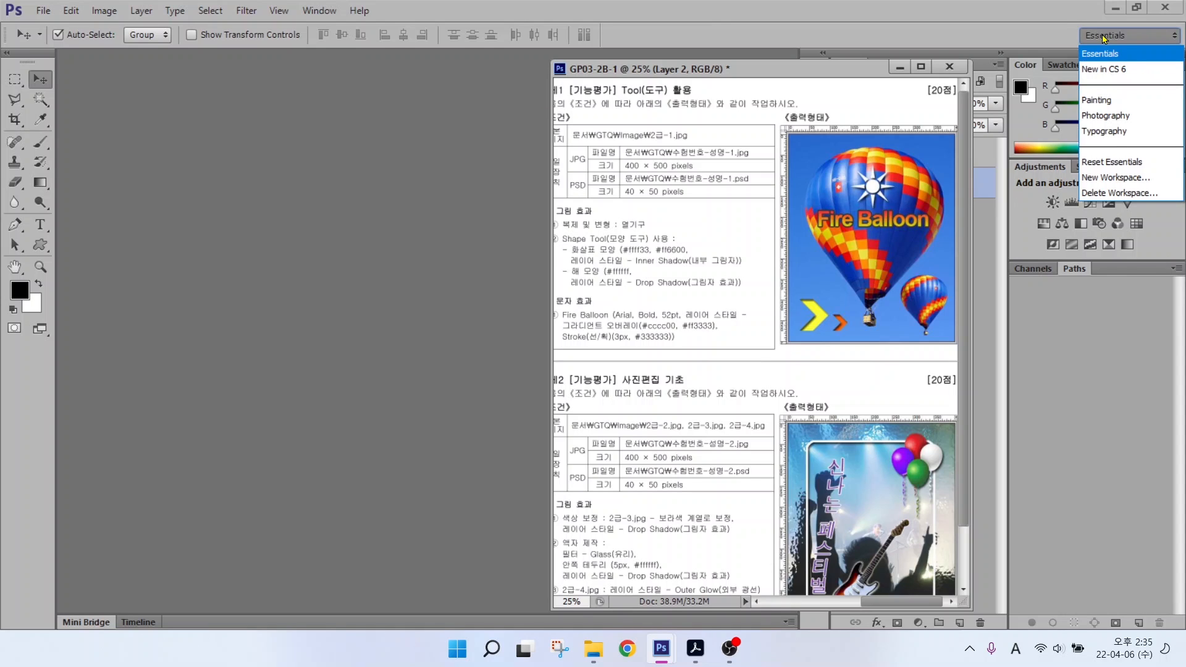
click(1098, 163)
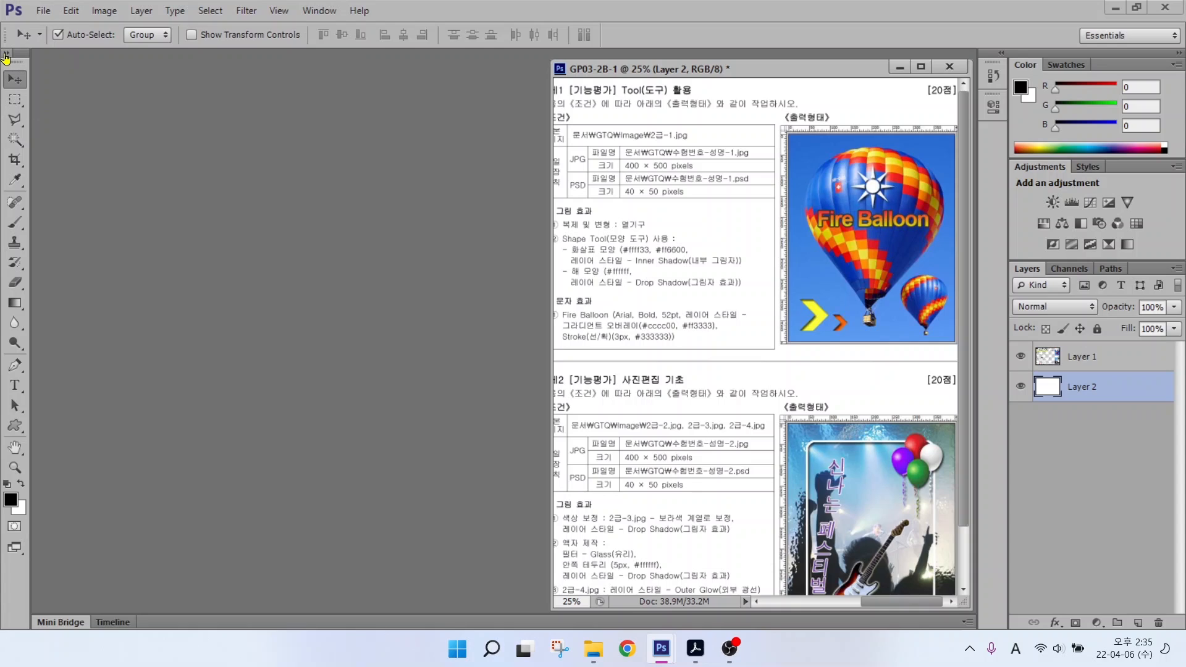
Step: Switch the Tools panel to the double-column layout
key(alt+2)
mouse_move(30, 66)
mouse_down()
mouse_move(5, 39)
mouse_move(18, 27)
mouse_move(34, 80)
mouse_up()
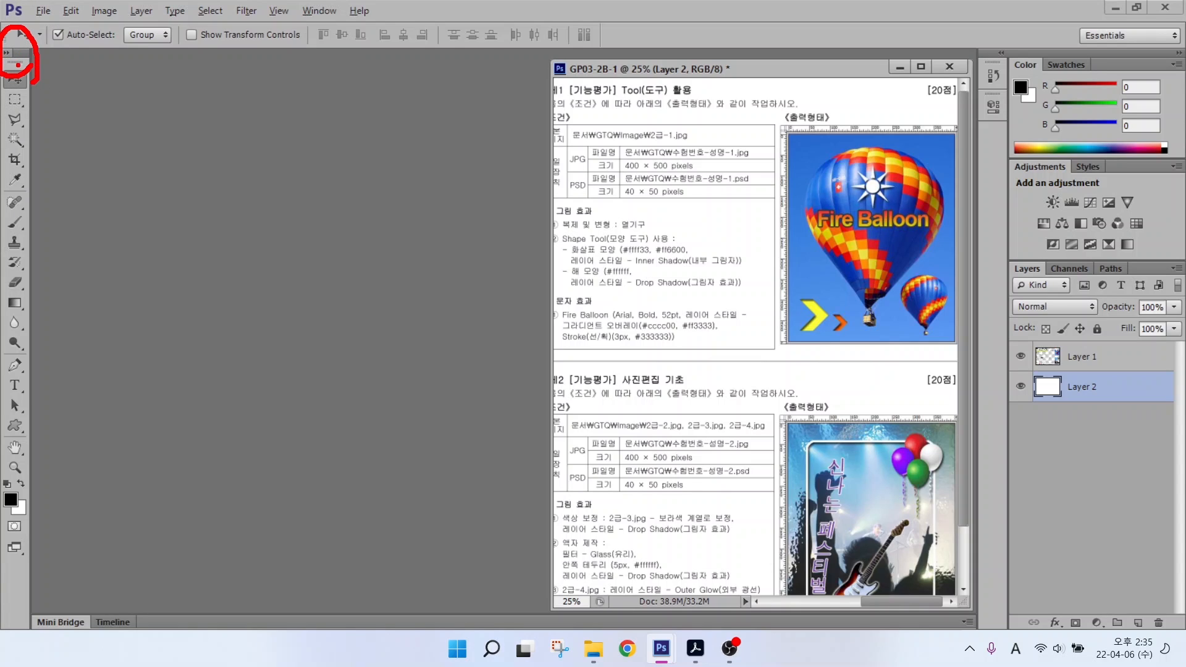
drag(81, 128, 16, 63)
key(Escape)
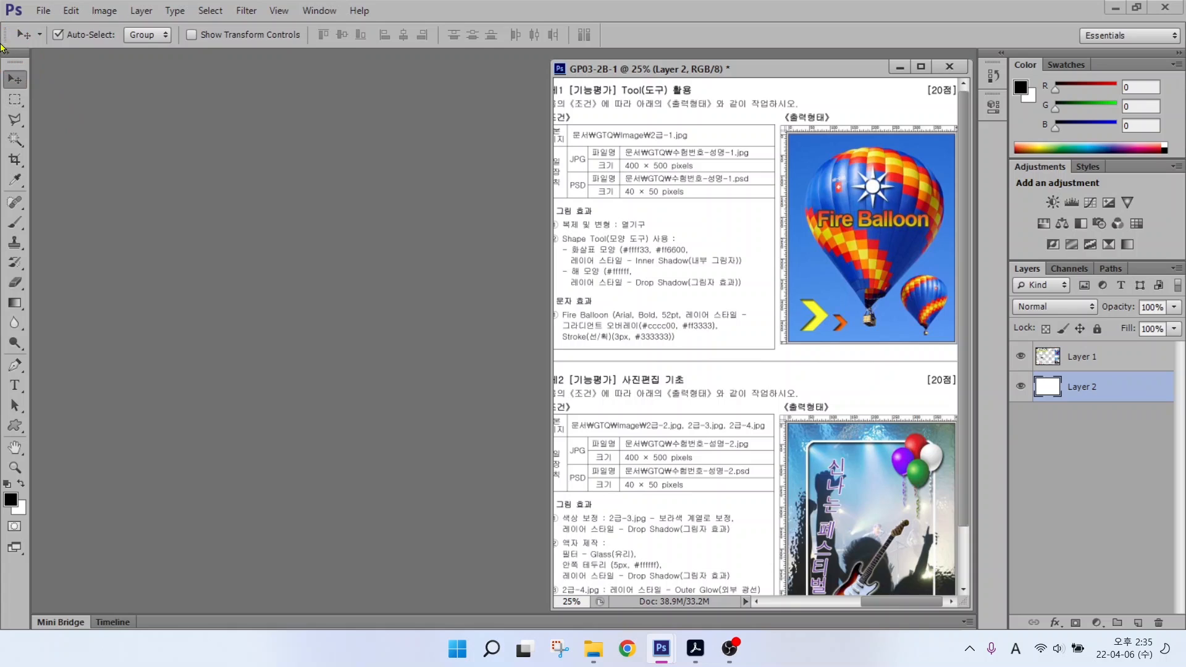
click(6, 53)
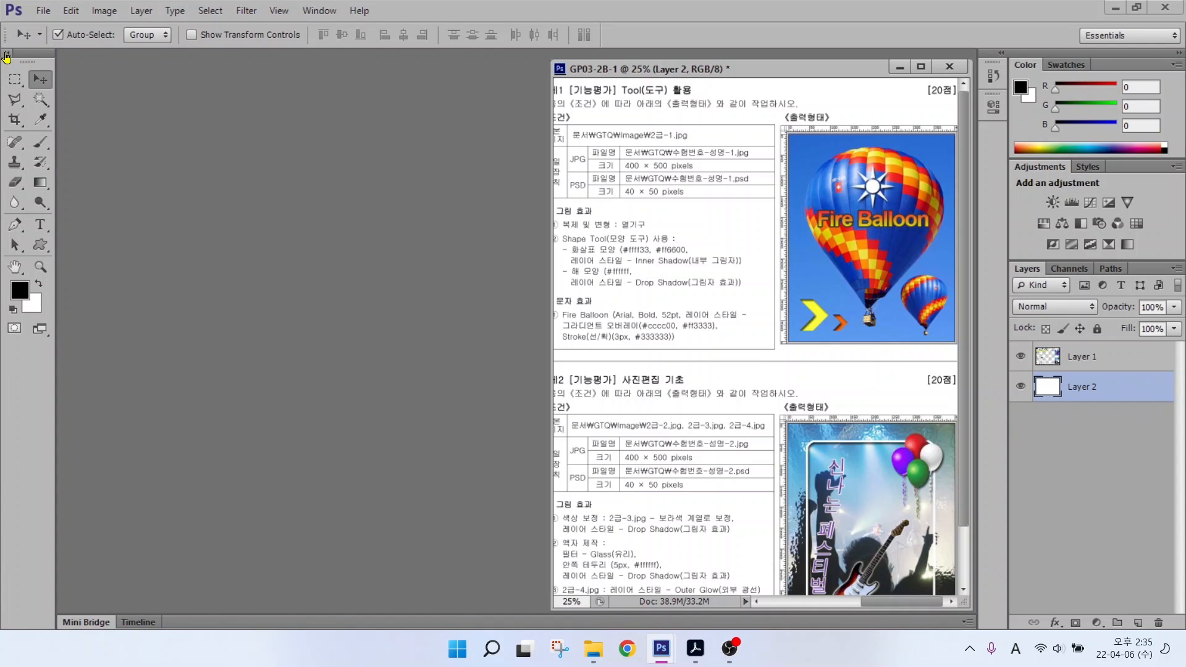
click(6, 55)
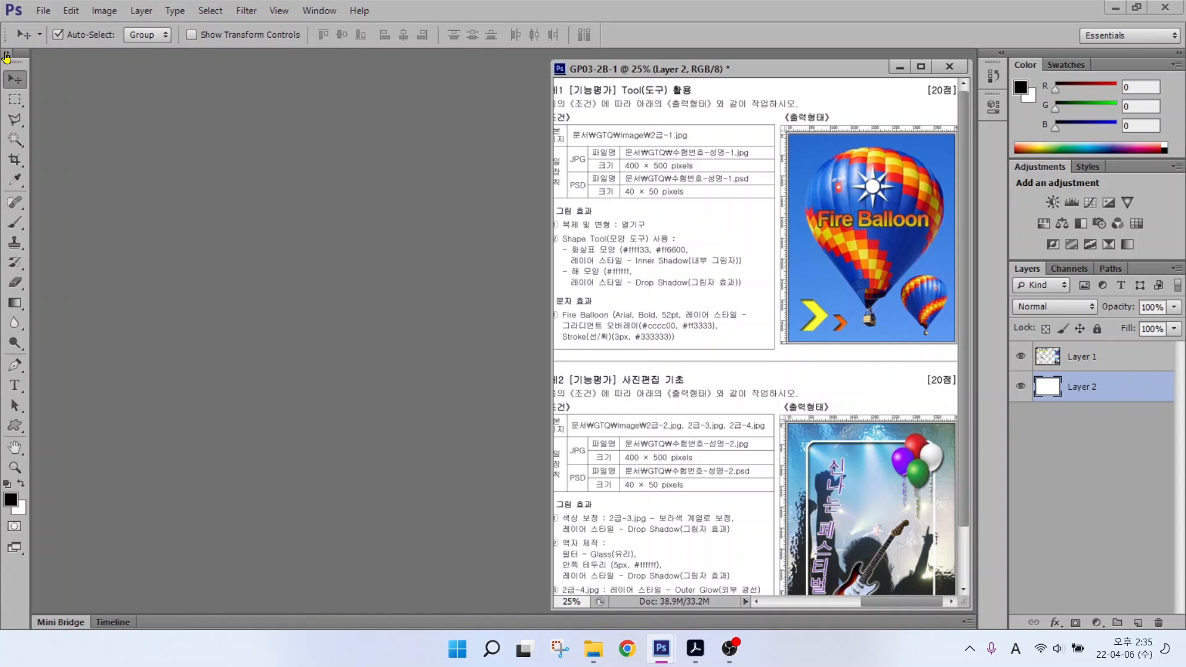
click(6, 56)
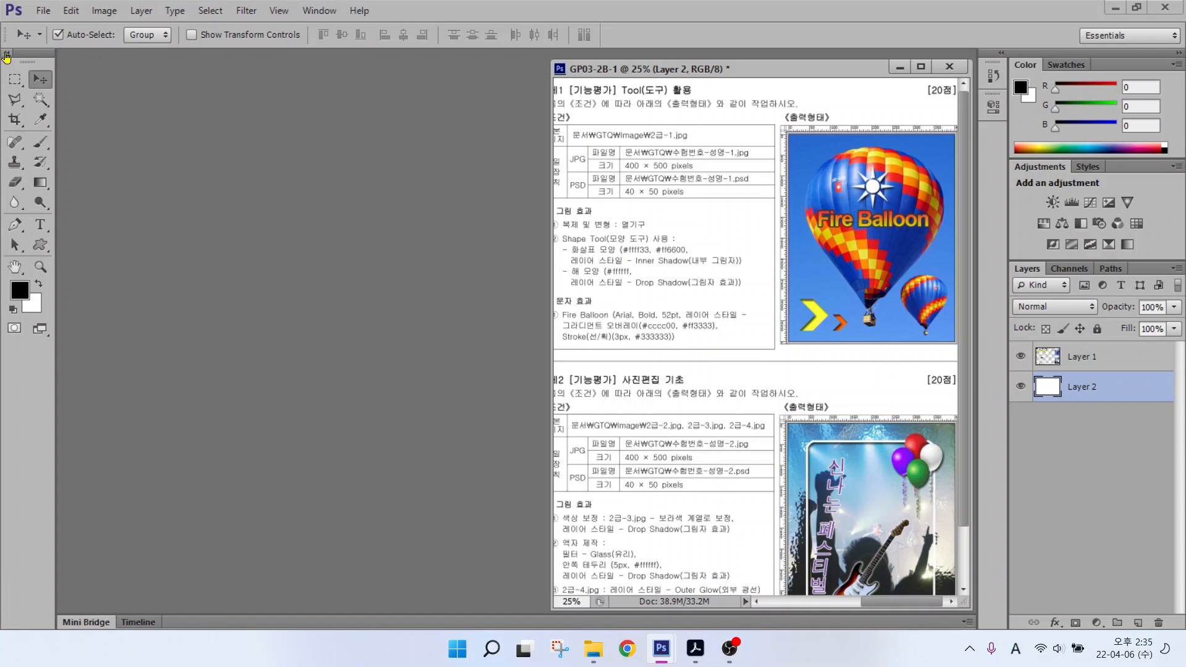
click(68, 11)
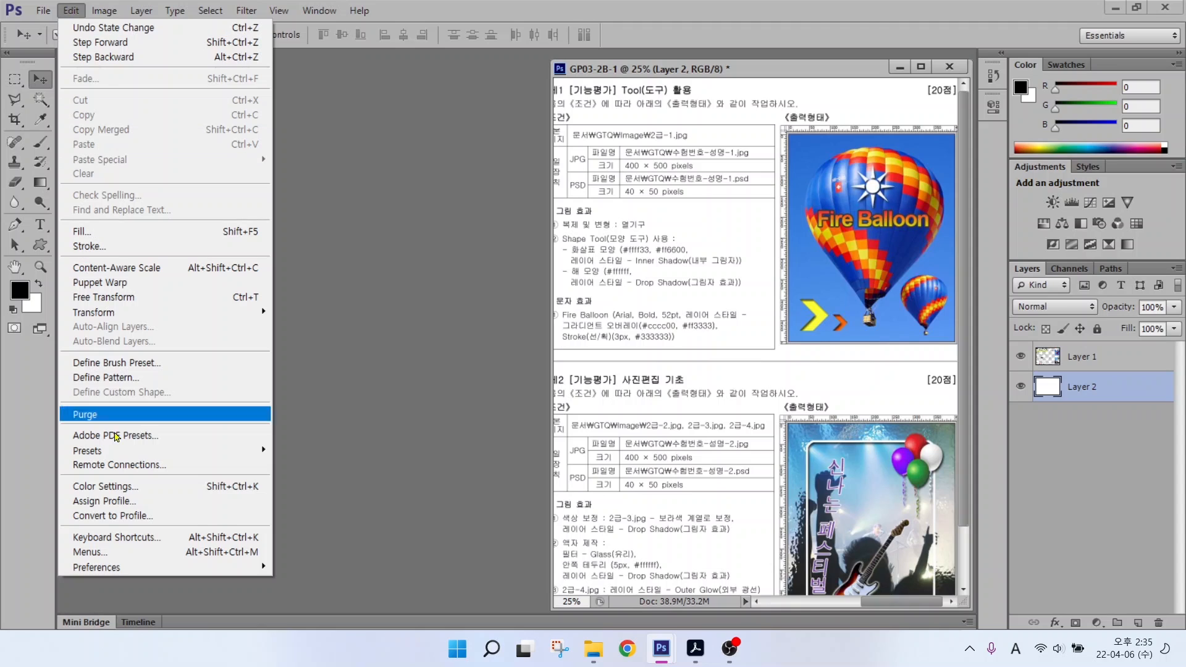
Step: Open Preferences at File Handling and look through the General and Interface pages
mouse_move(115, 570)
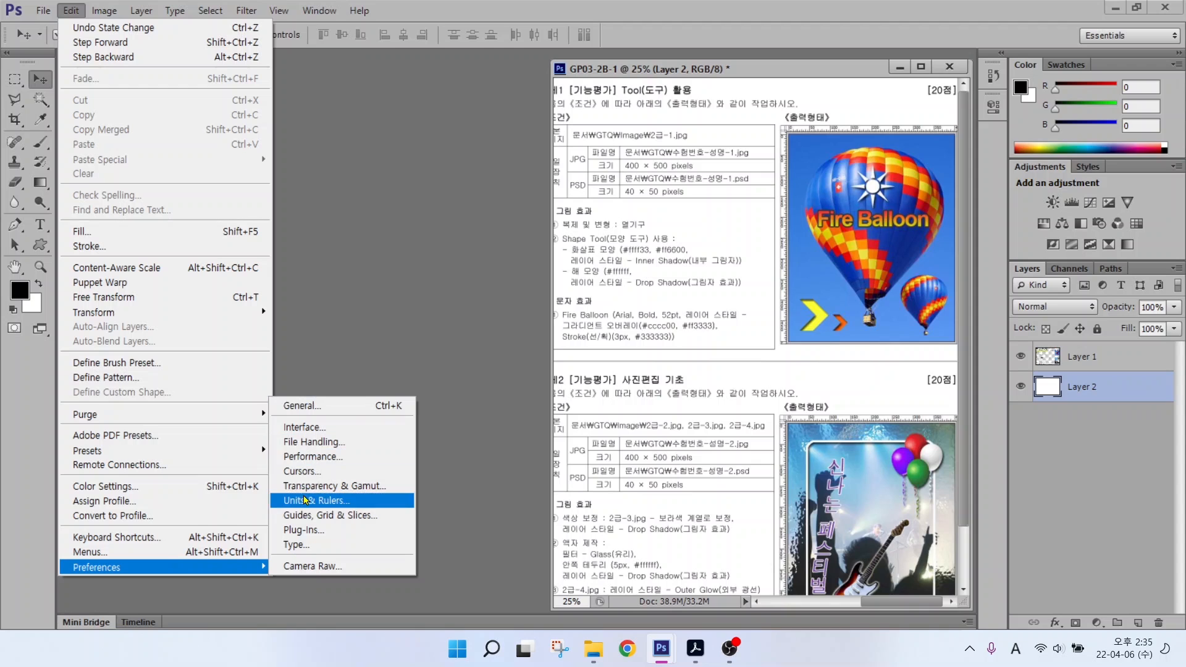
click(304, 442)
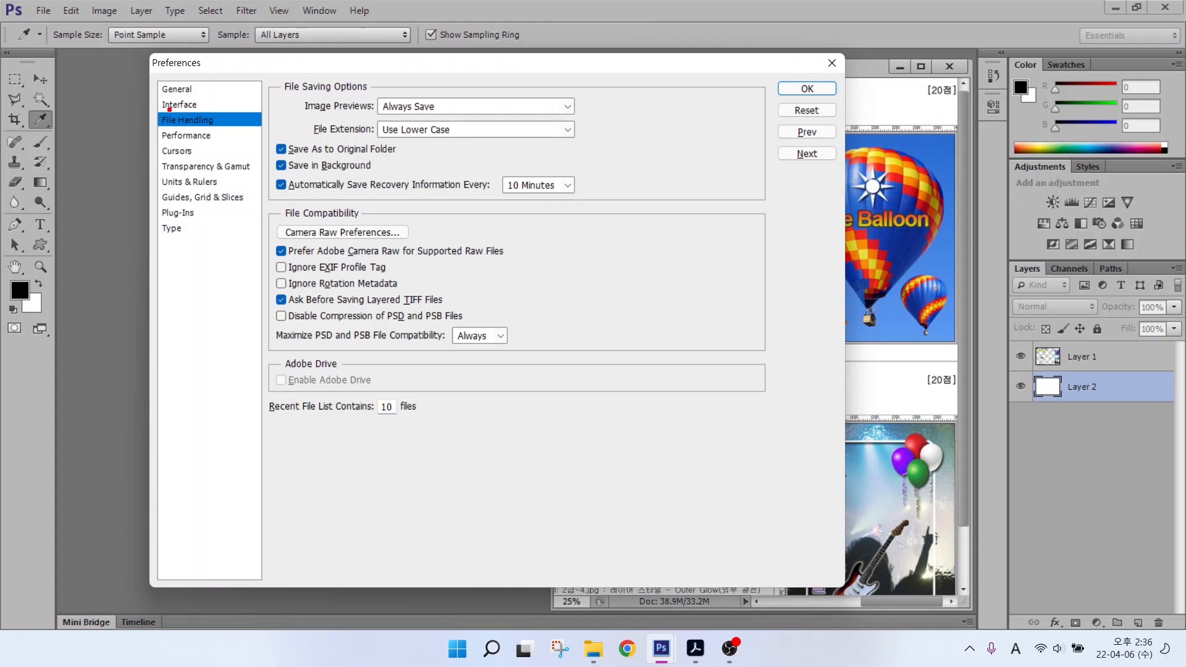
mouse_move(136, 65)
mouse_down()
mouse_move(245, 260)
mouse_move(247, 246)
mouse_up()
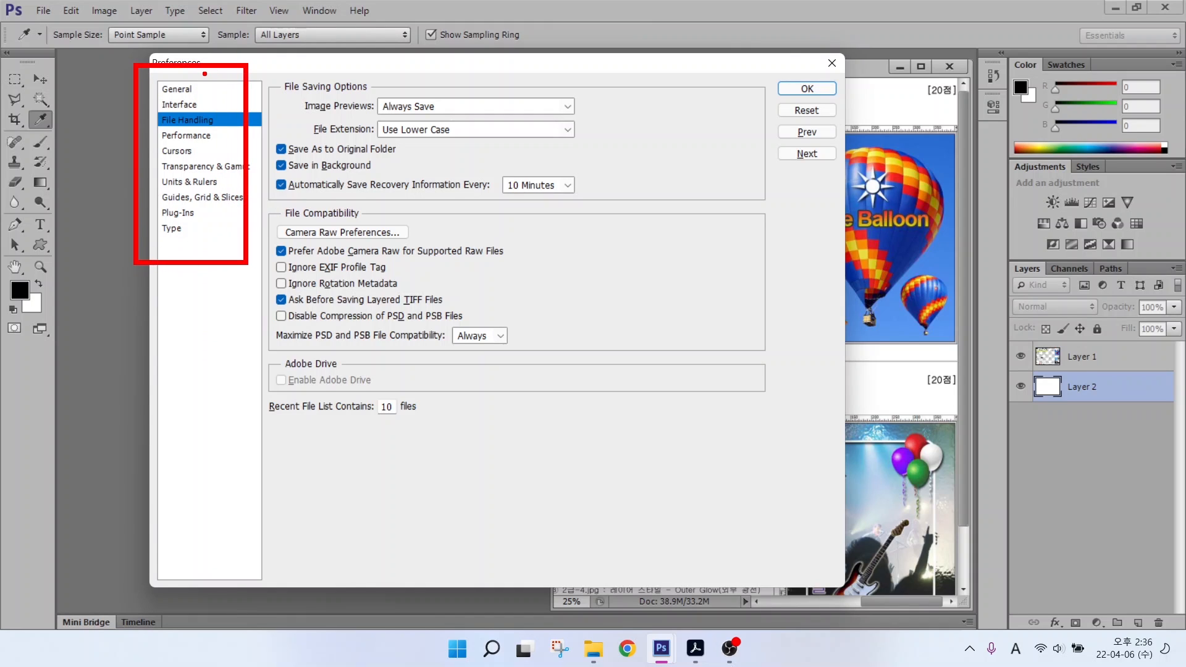
click(174, 91)
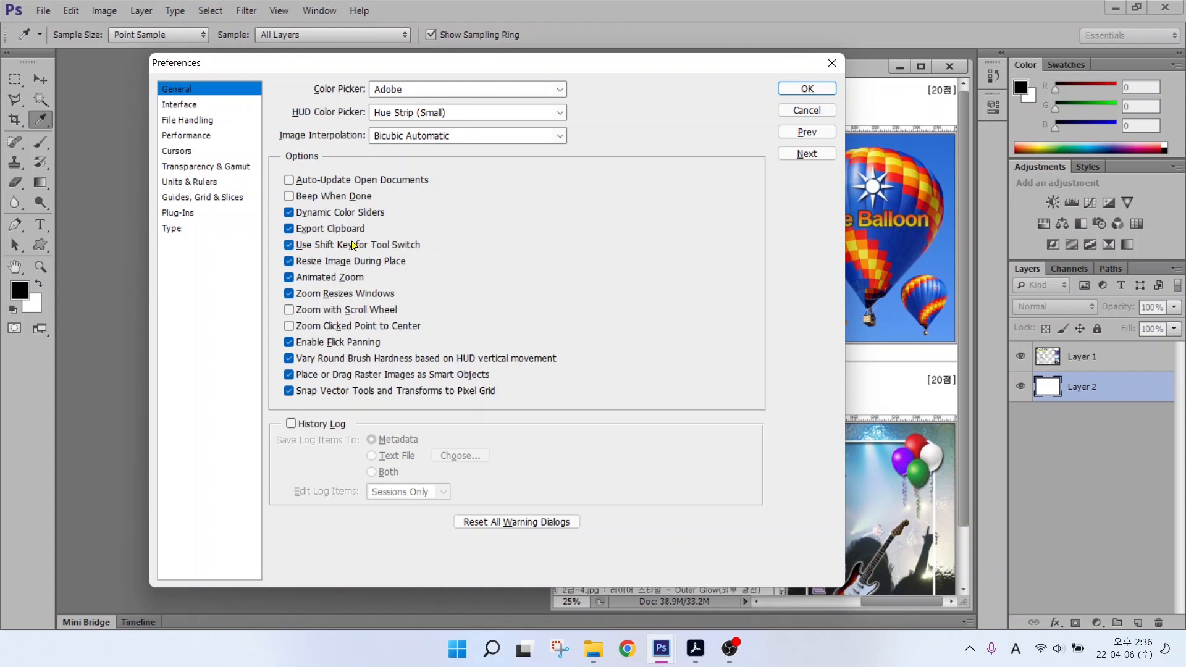
click(174, 110)
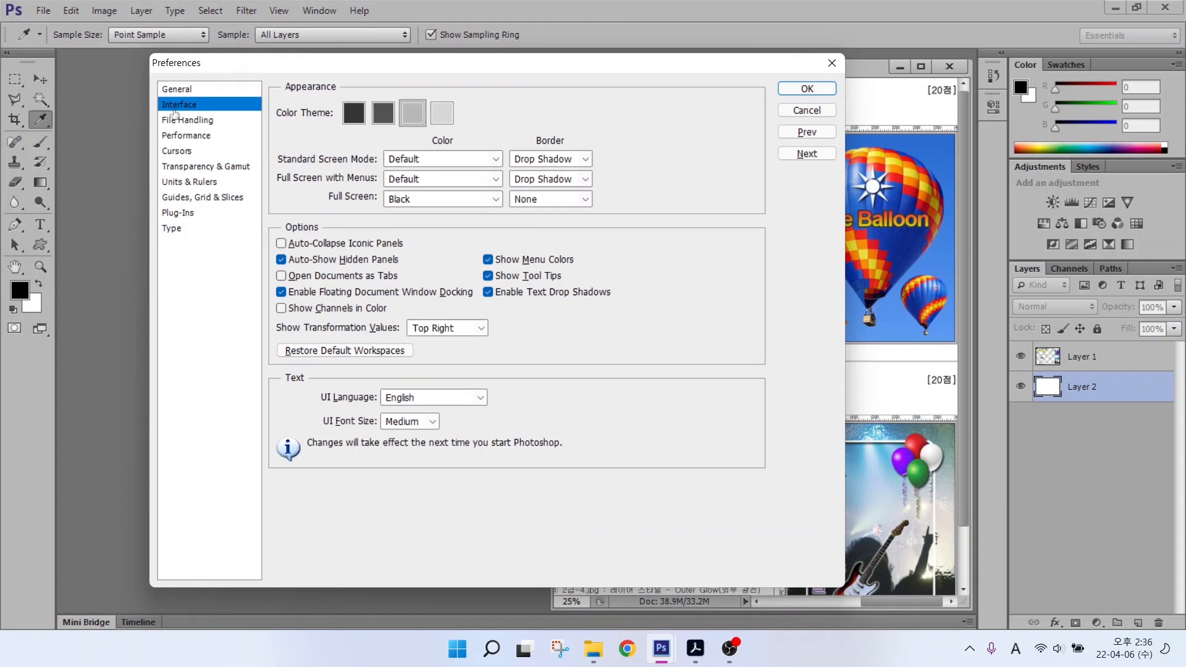
click(175, 119)
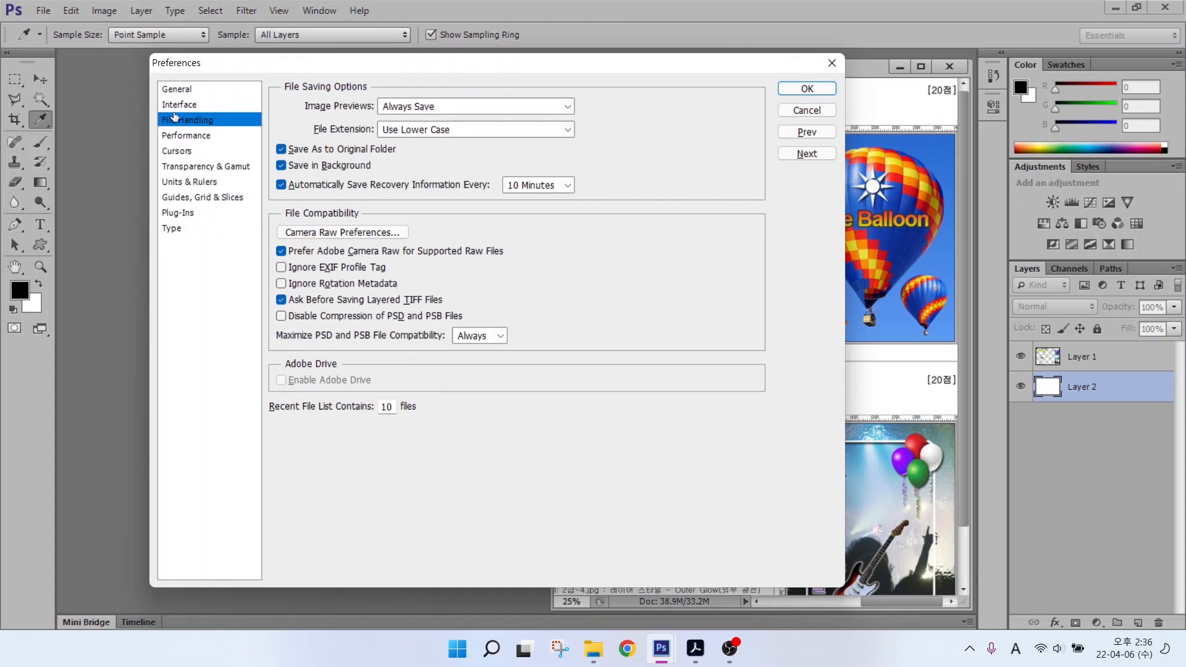
click(175, 107)
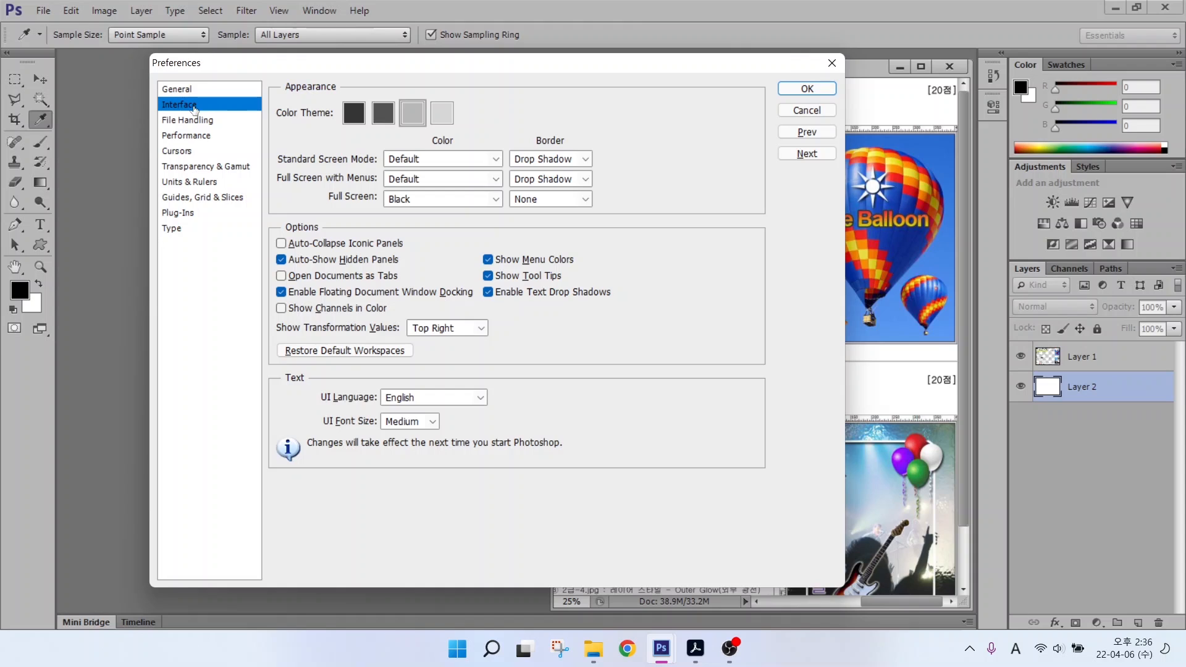
Step: Preview the darkest Color Theme, restore the light grey theme, and show the Cursors page
key(alt)
drag(267, 94, 479, 138)
click(355, 117)
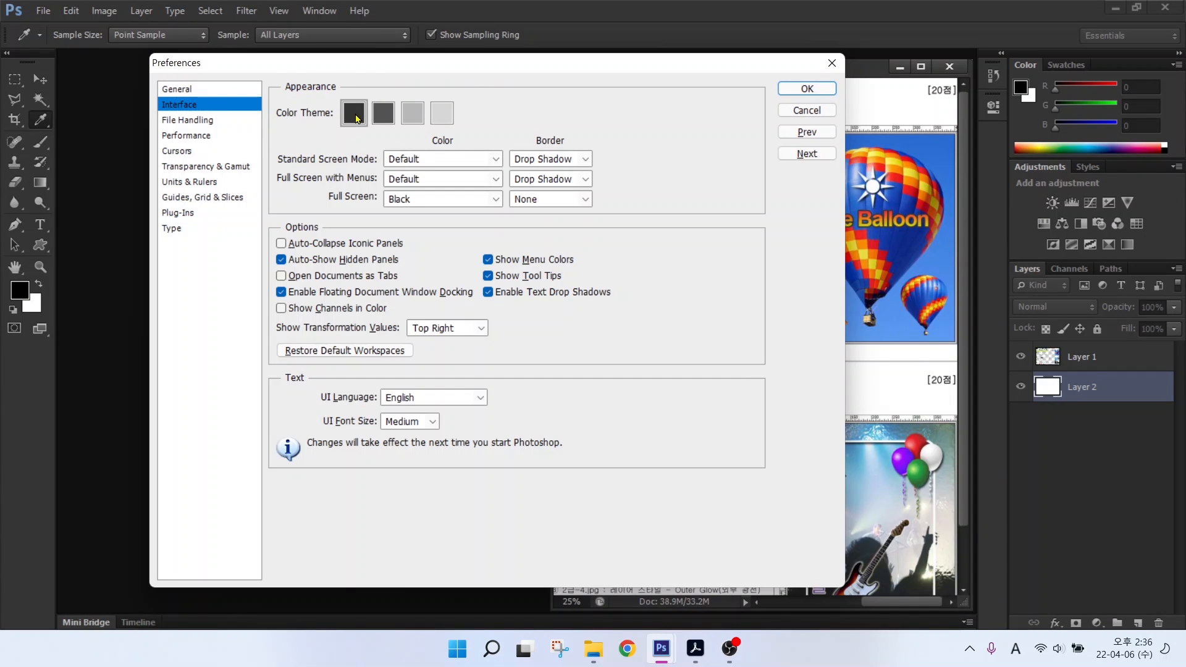
click(412, 124)
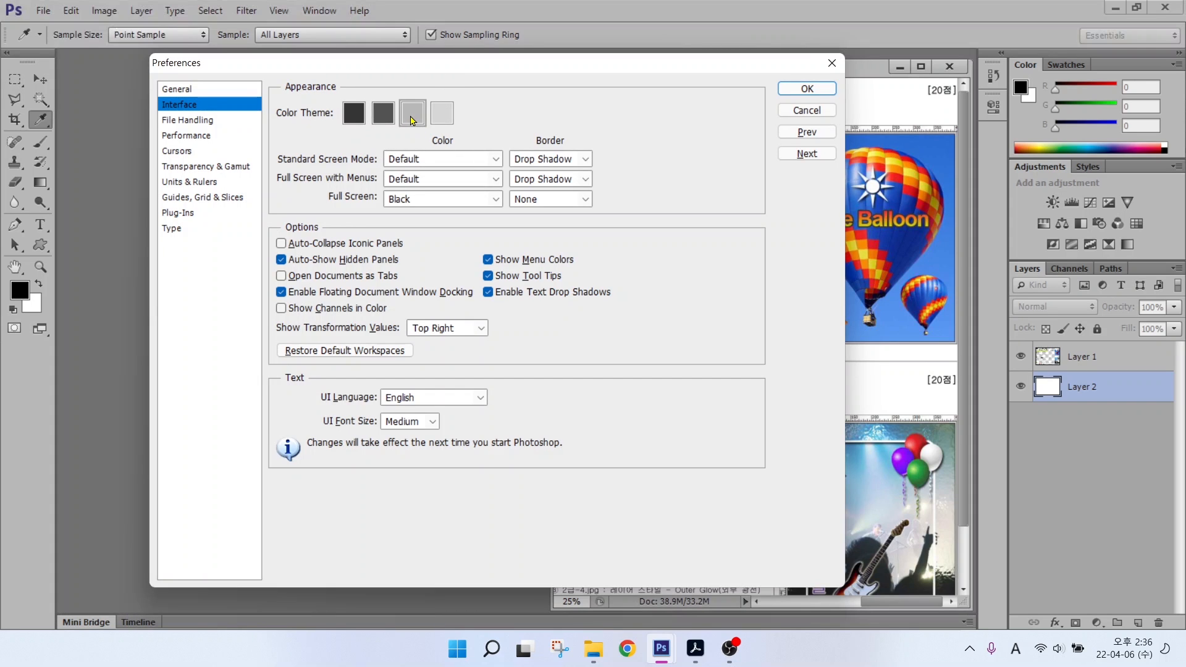
key(alt)
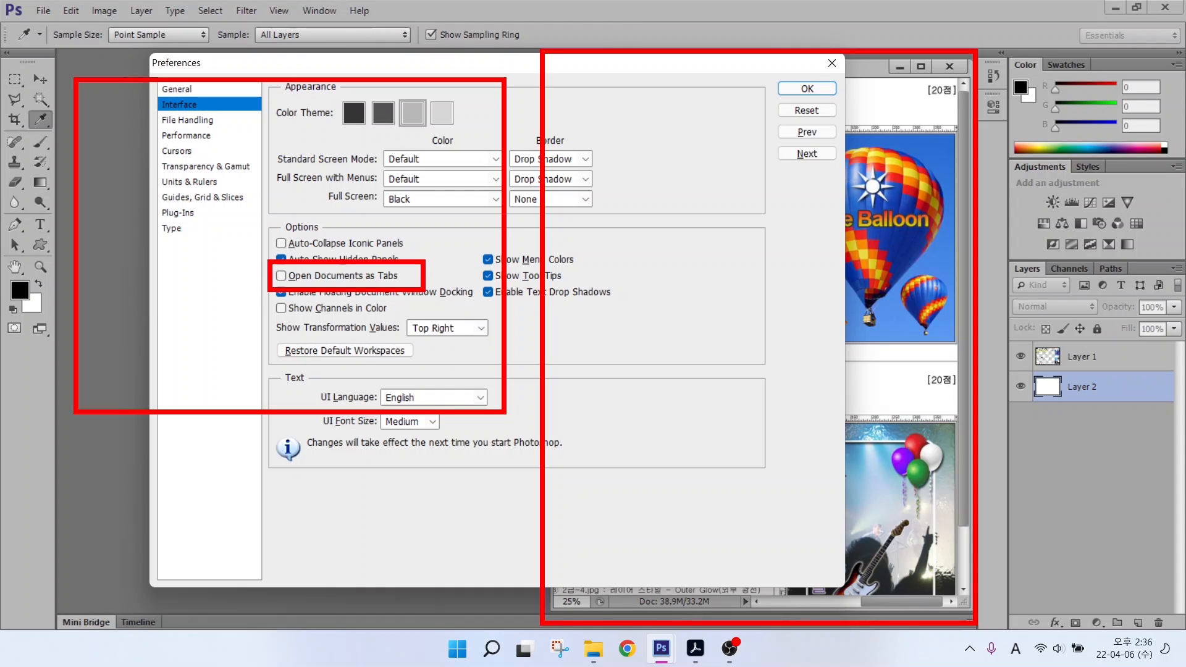
click(177, 151)
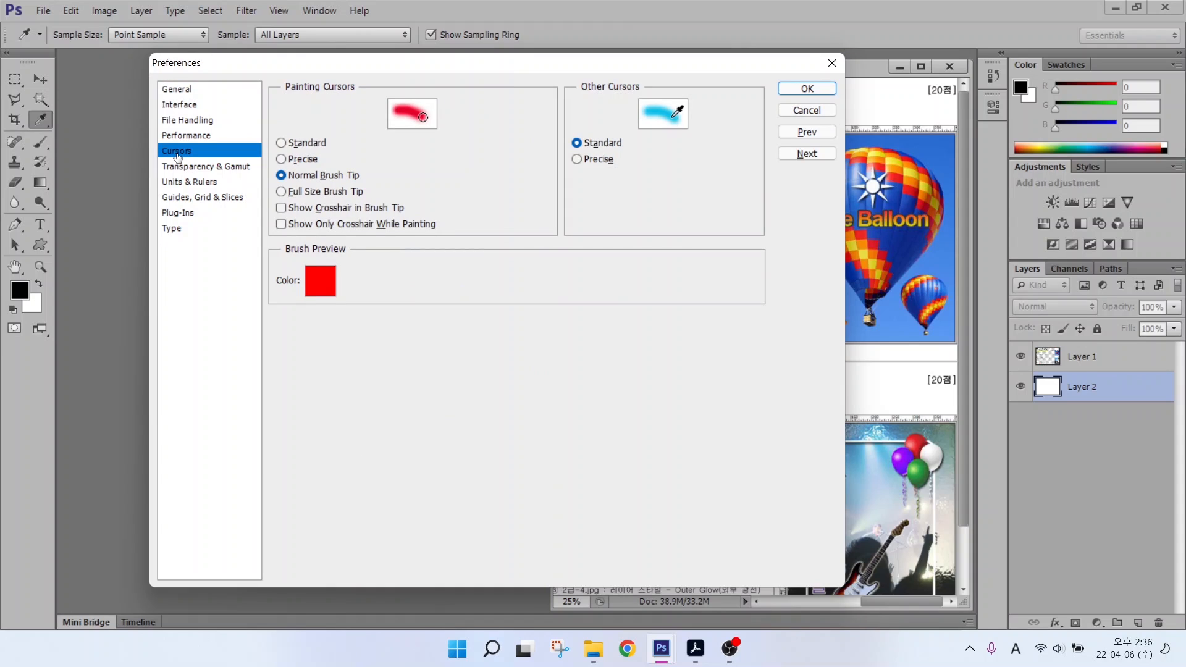
Step: Set Painting Cursors to Normal Brush Tip after trying Precise and Standard
key(alt)
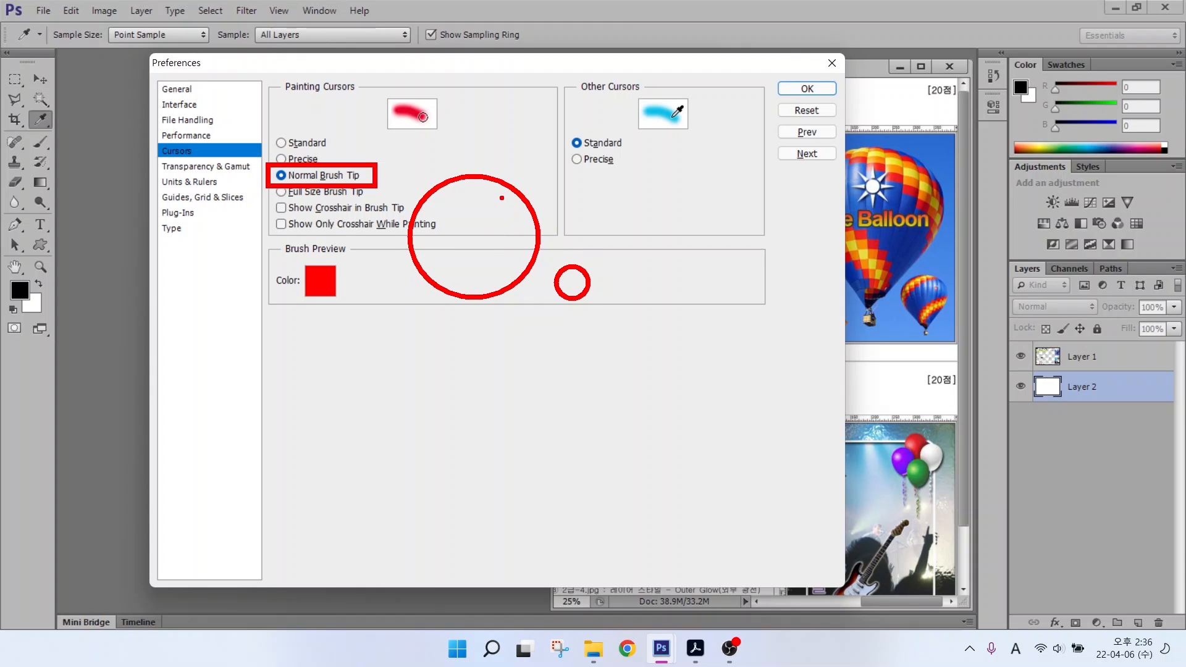
click(281, 160)
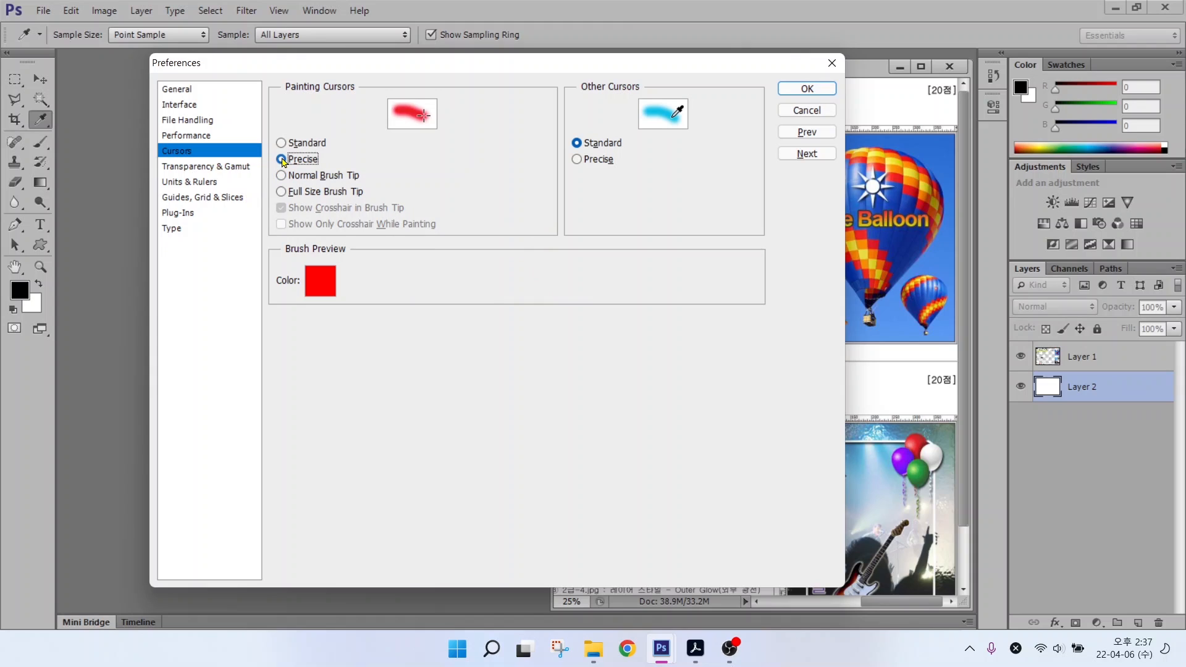
key(alt+2)
mouse_move(441, 158)
mouse_down()
mouse_move(439, 227)
mouse_move(468, 193)
mouse_move(495, 191)
mouse_up()
drag(387, 191, 426, 191)
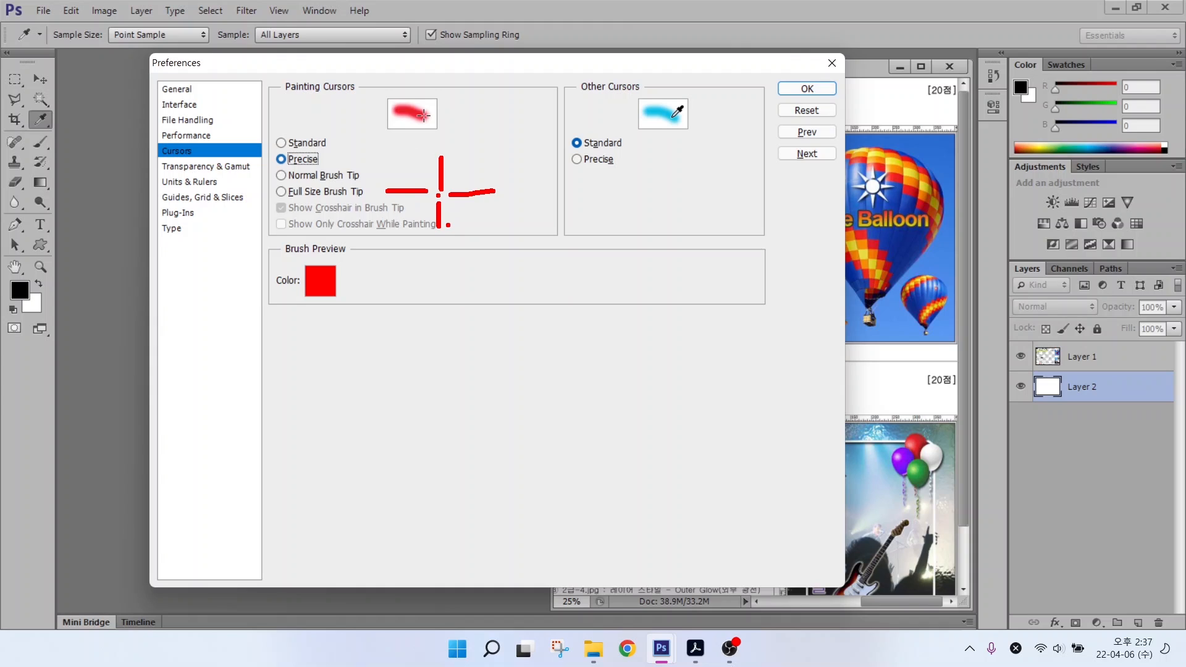
key(Escape)
click(298, 143)
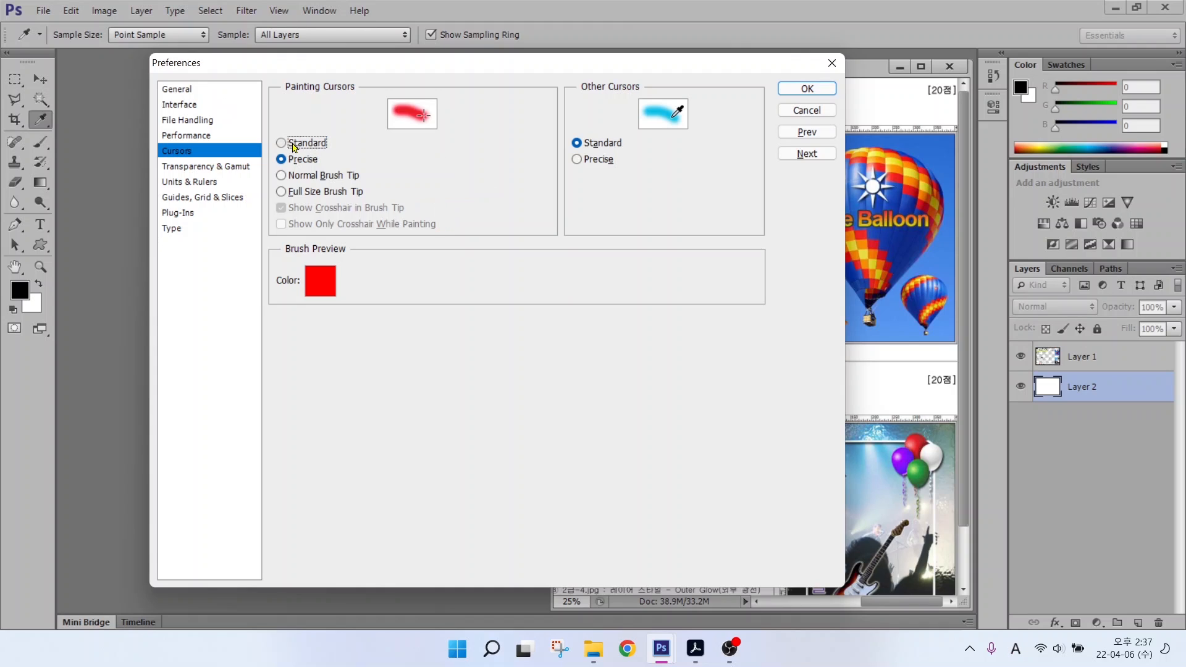
key(alt)
mouse_move(439, 128)
mouse_down()
mouse_move(408, 131)
mouse_move(404, 108)
mouse_move(425, 94)
mouse_move(453, 121)
mouse_move(442, 141)
mouse_up()
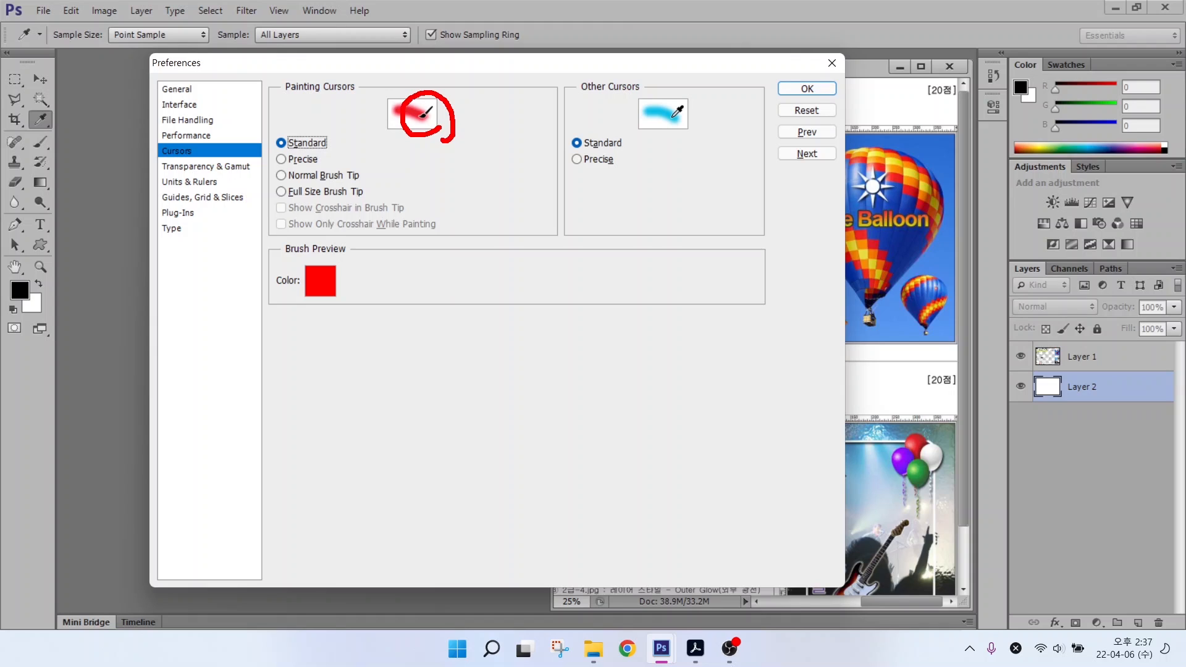
key(Escape)
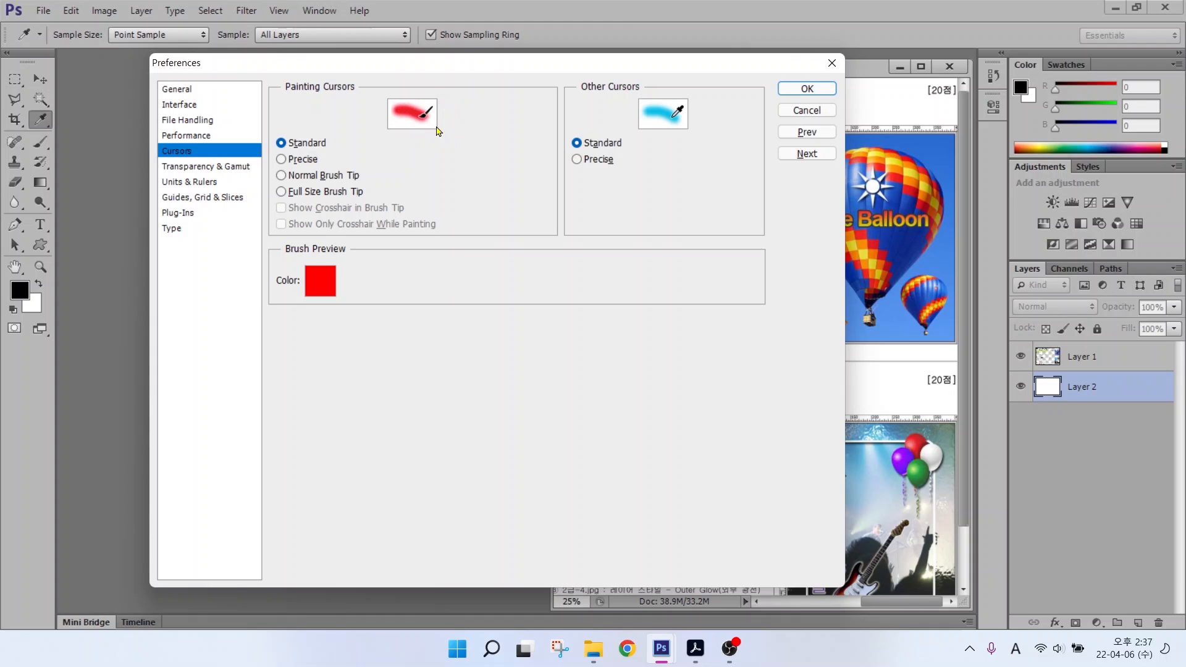
click(281, 176)
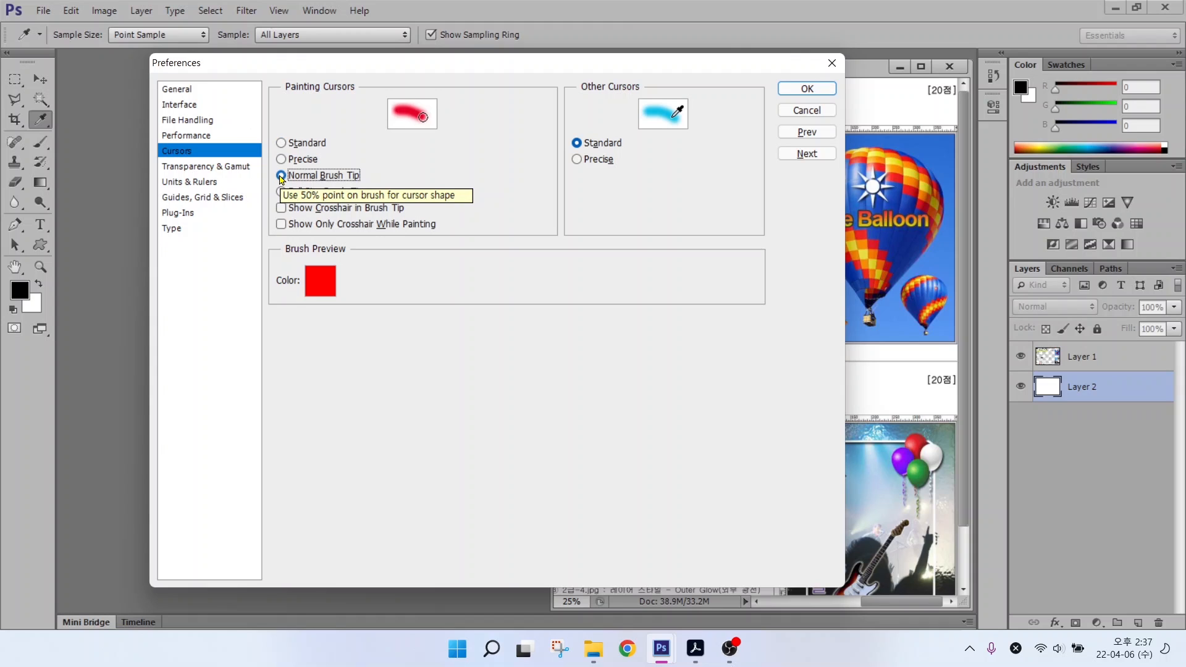
click(177, 182)
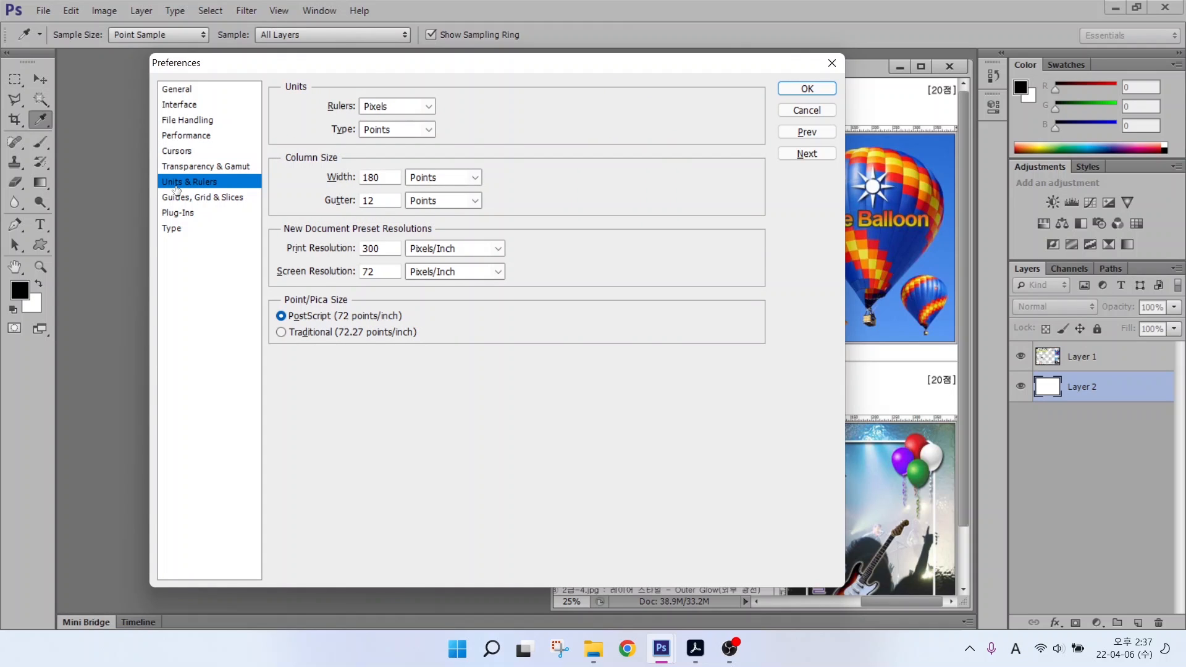
Step: Confirm Rulers are in Pixels, then go to the Guides, Grid & Slices page
key(alt)
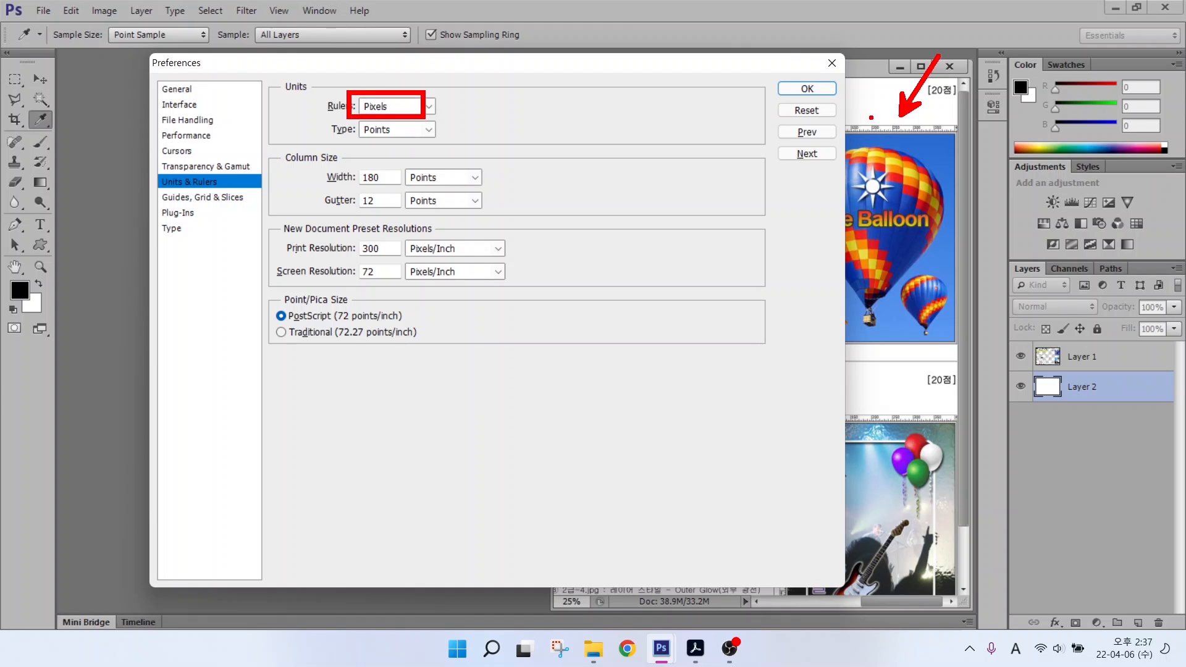
mouse_move(886, 134)
mouse_down()
mouse_move(864, 124)
mouse_move(887, 126)
mouse_move(883, 139)
mouse_up()
drag(376, 138, 429, 189)
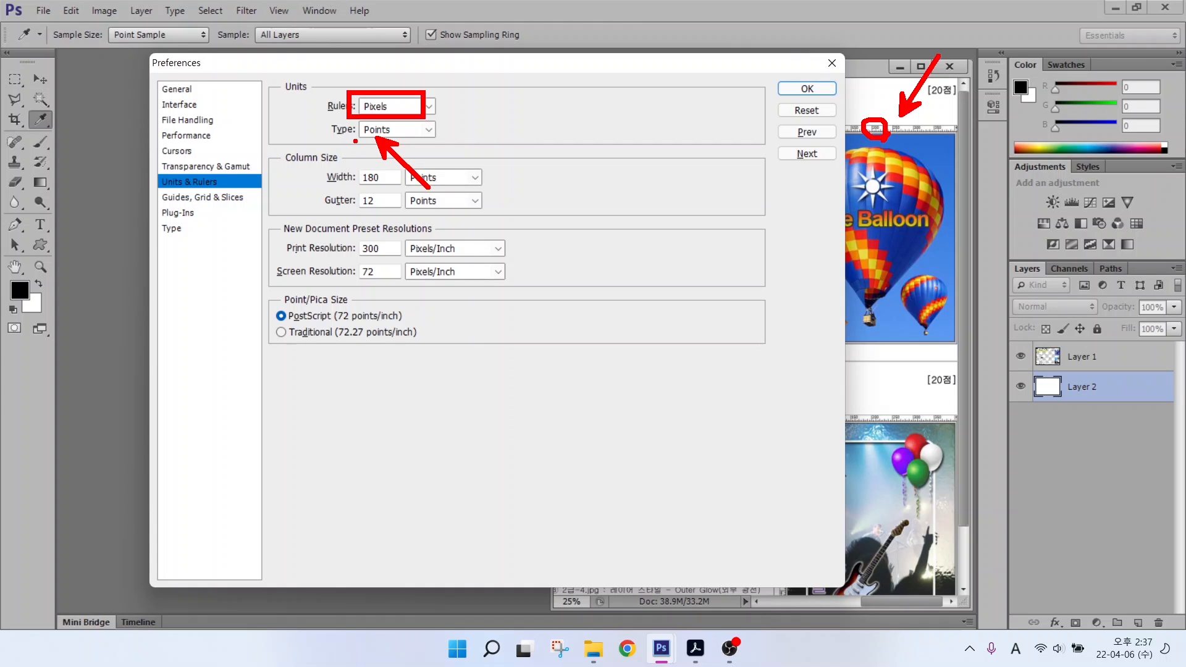
drag(362, 139, 432, 139)
key(Escape)
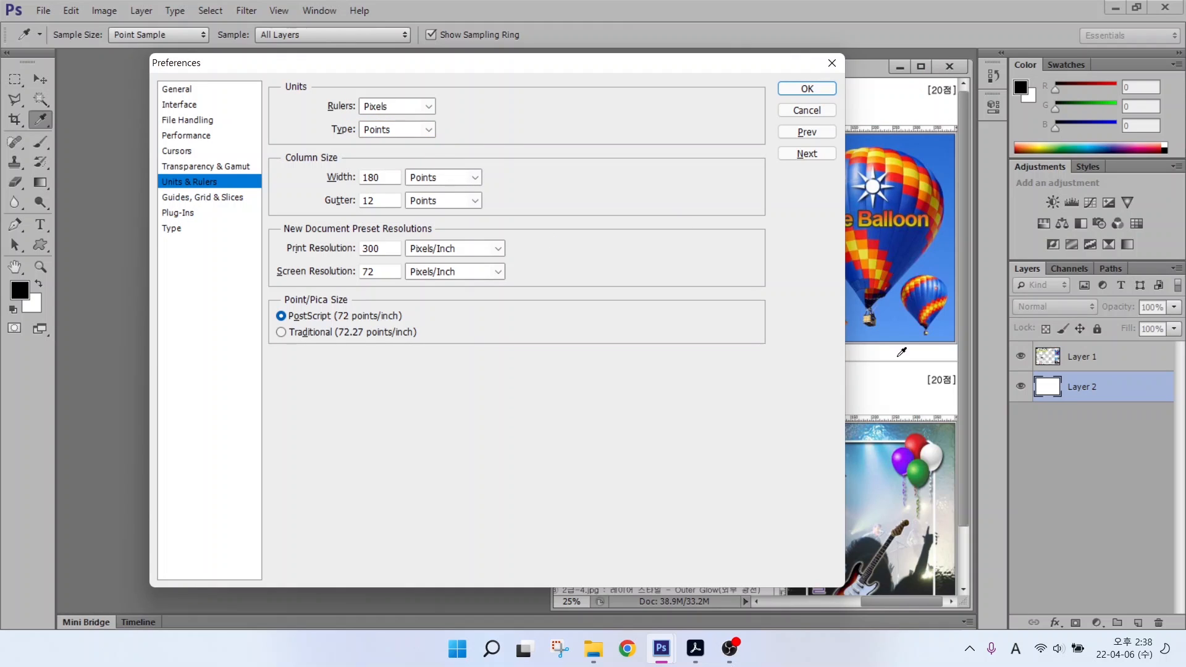
key(alt)
drag(827, 442, 1048, 442)
drag(929, 384, 930, 550)
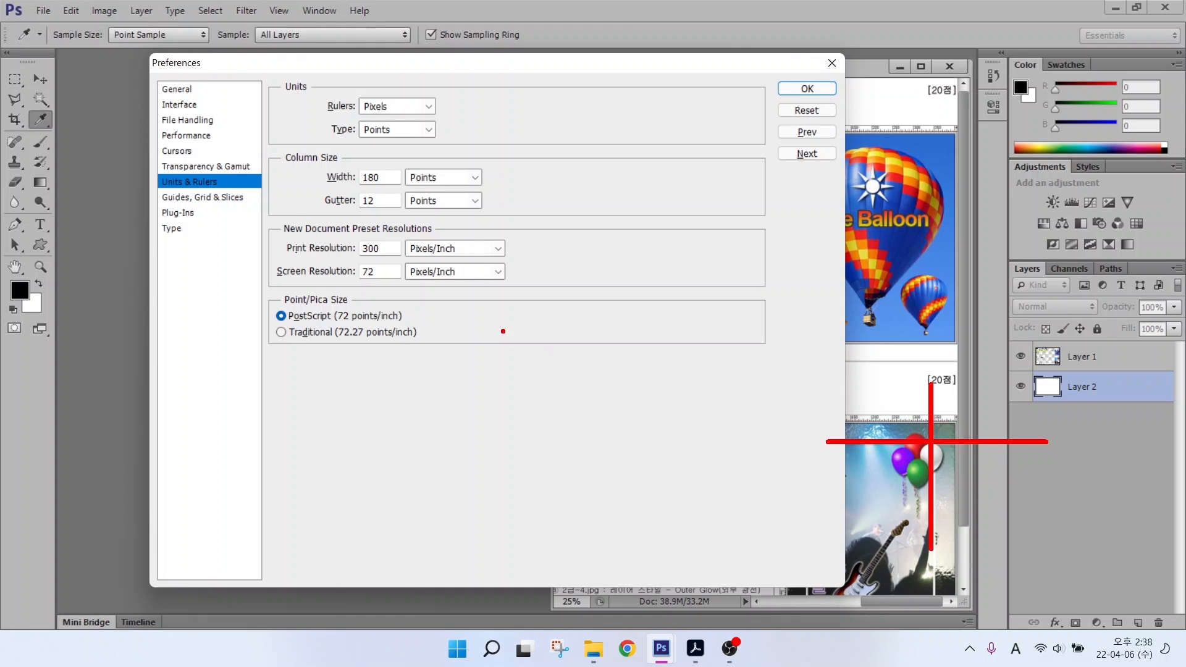
key(Escape)
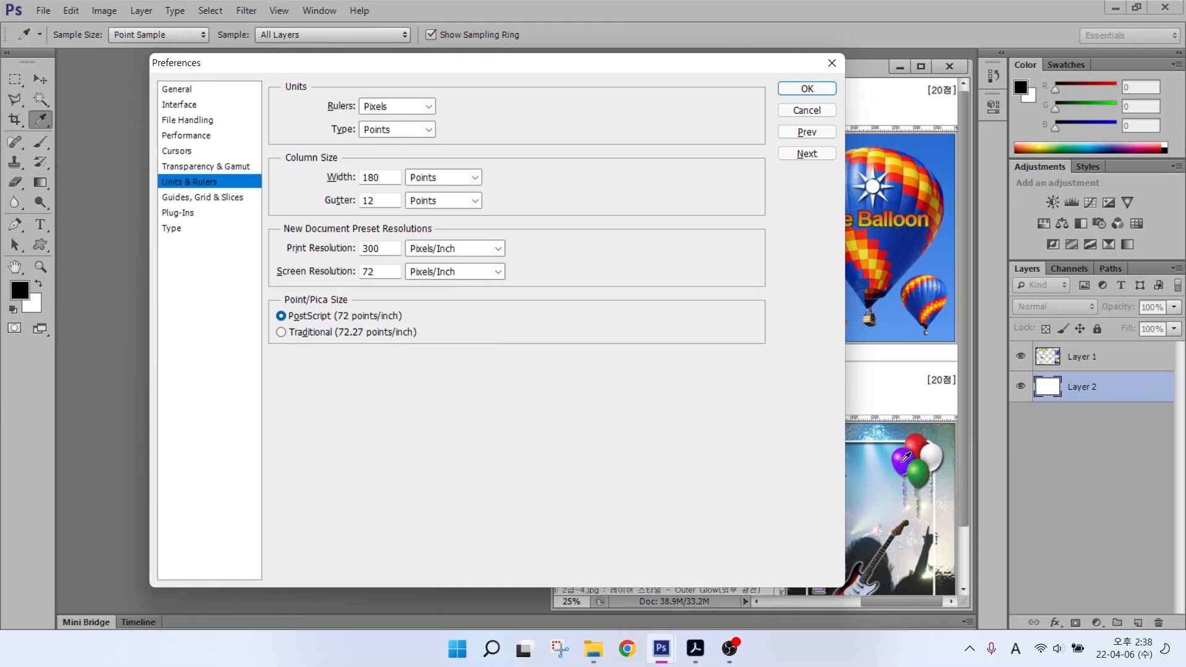
click(203, 197)
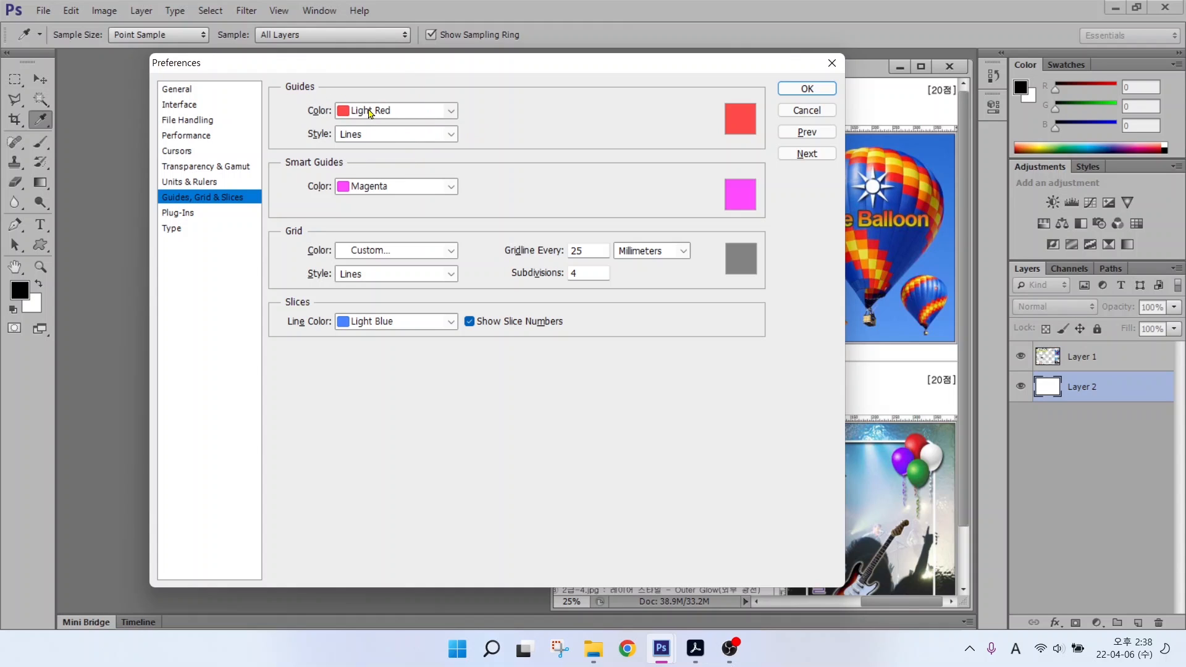
Step: Review the Type preferences, accept Preferences with OK, and select the Move tool
click(175, 229)
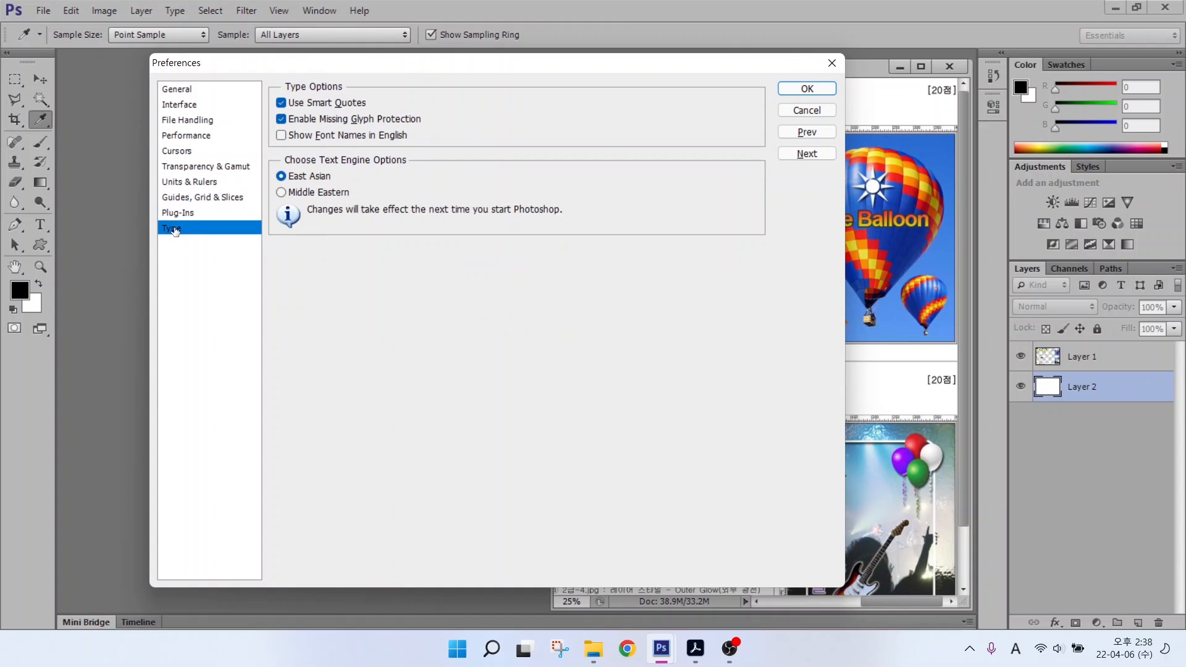
key(alt)
click(805, 90)
key(v)
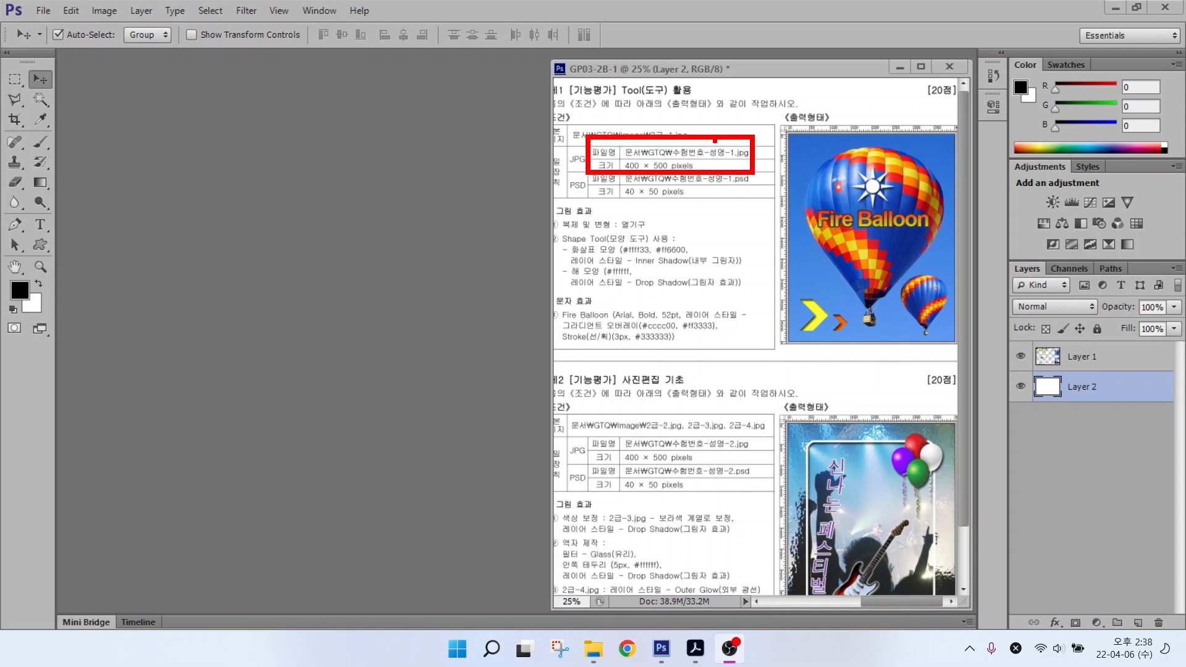
Step: Start a new document named with the candidate's exam number and name
click(42, 12)
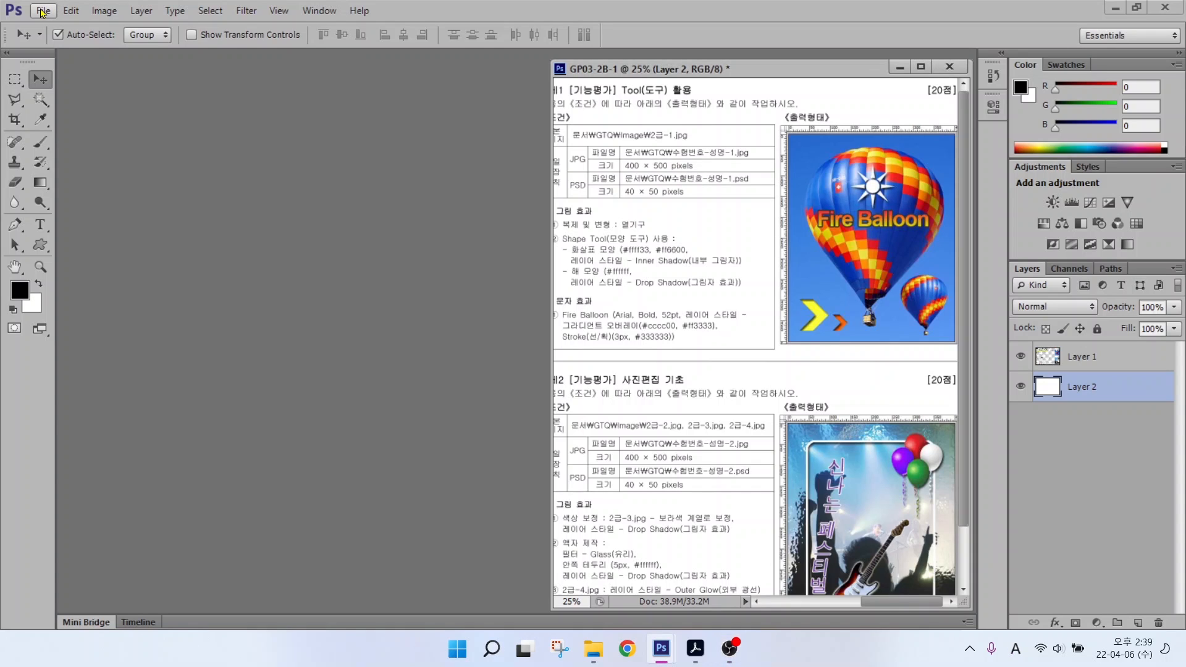
click(42, 13)
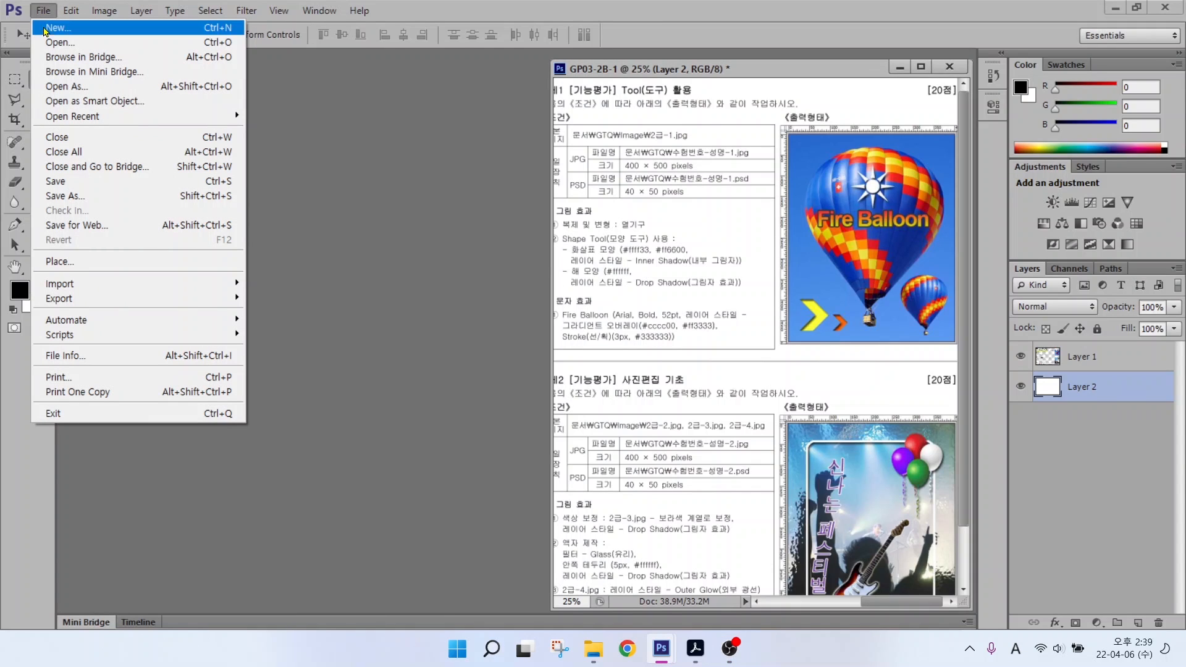
click(48, 31)
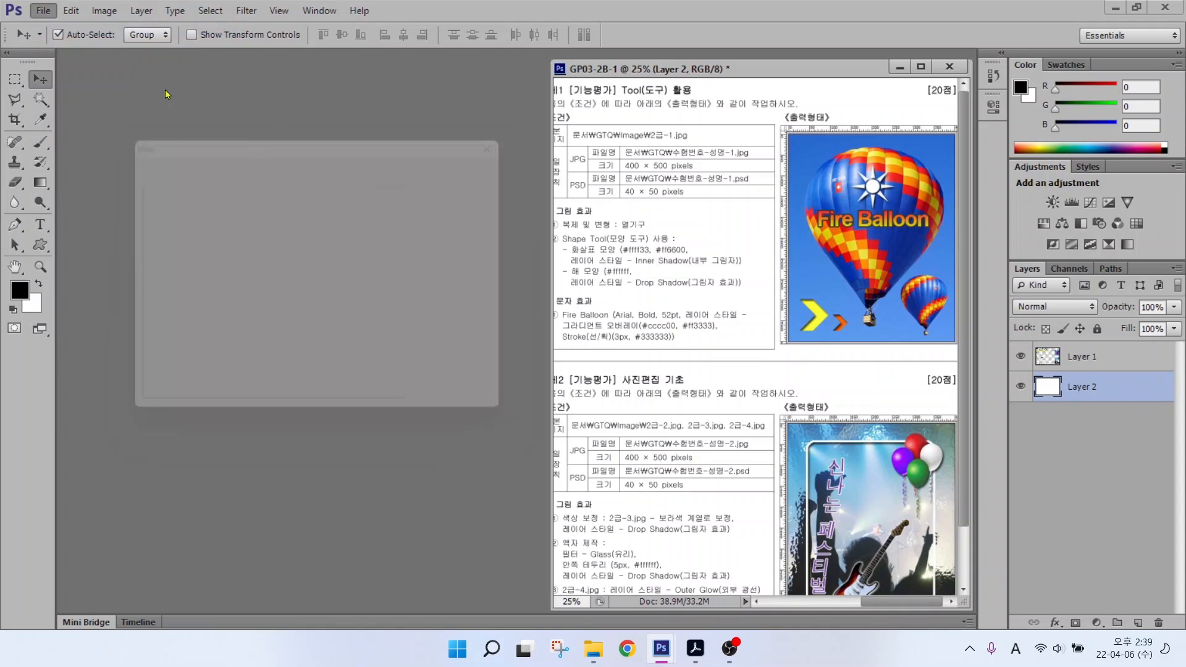
text(12345678-)
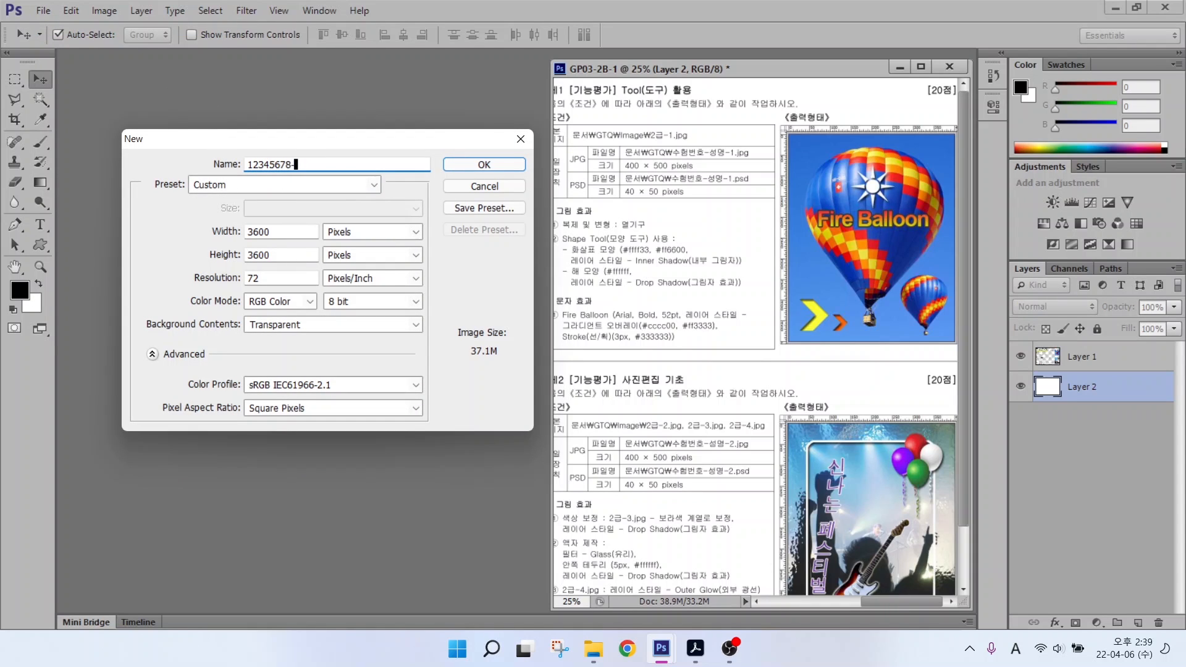
key(Hangul)
key(alt)
Step: Set it to 400 × 500 pixels, 72 ppi, RGB Color, and create it
mouse_move(360, 238)
mouse_down()
mouse_move(308, 238)
mouse_move(334, 205)
mouse_move(369, 216)
mouse_move(365, 239)
mouse_move(408, 174)
mouse_up()
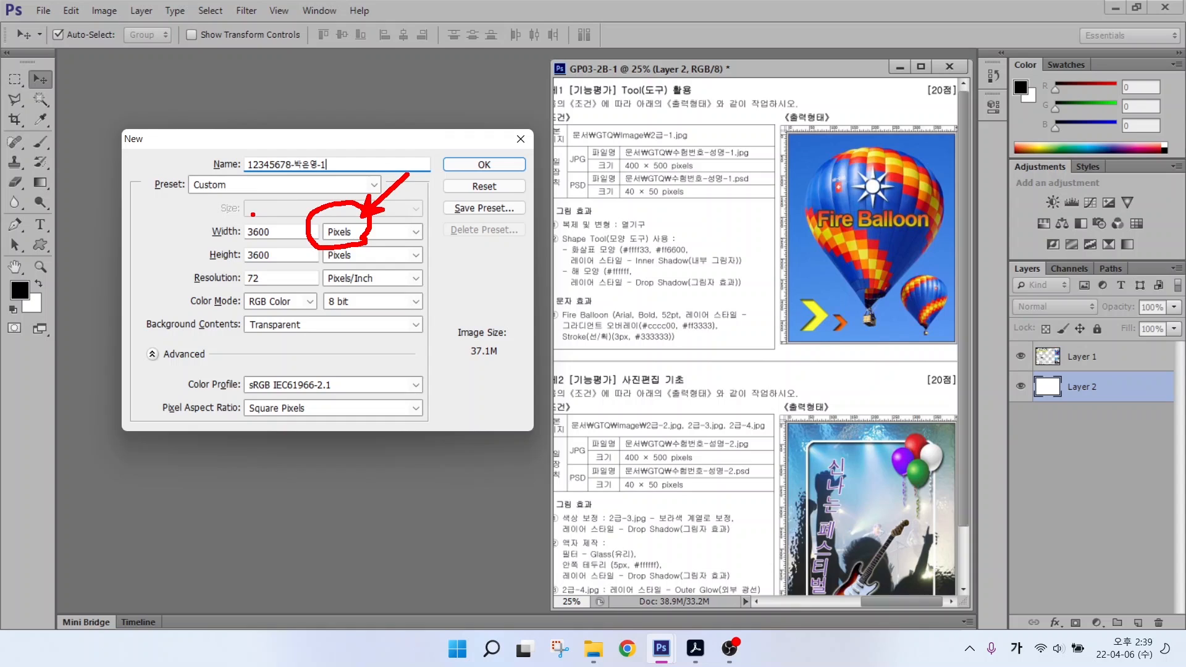
drag(626, 152, 591, 115)
drag(649, 151, 700, 124)
drag(616, 176, 681, 177)
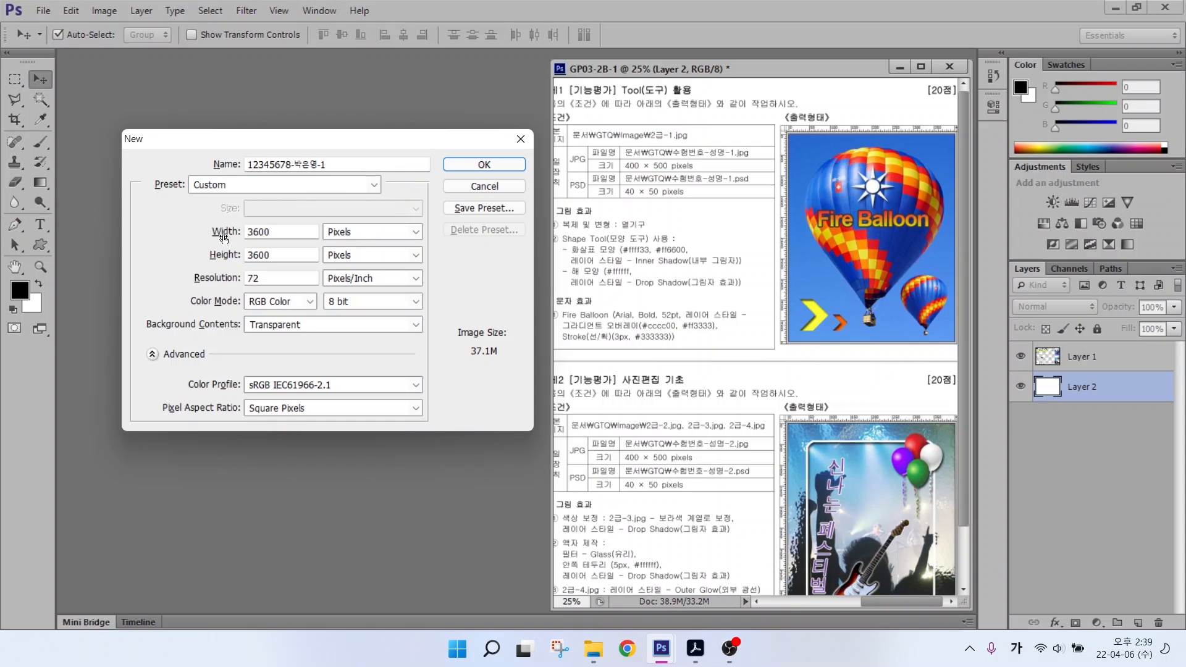
double_click(275, 232)
text(400)
key(Tab)
key(Tab)
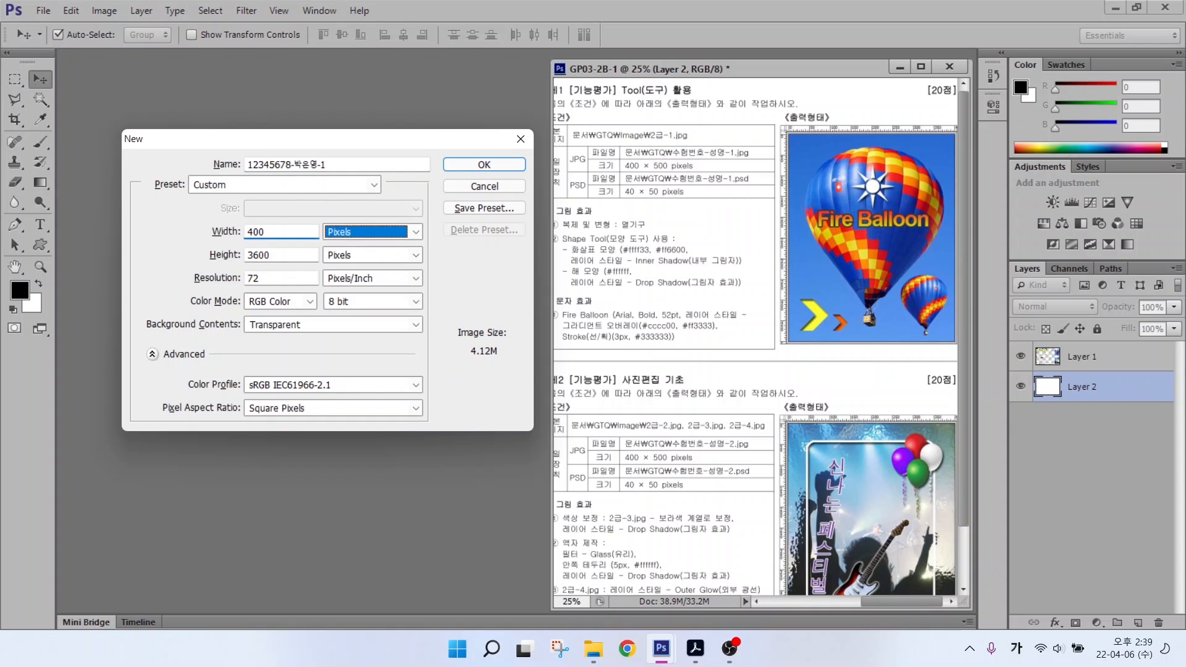
text(500)
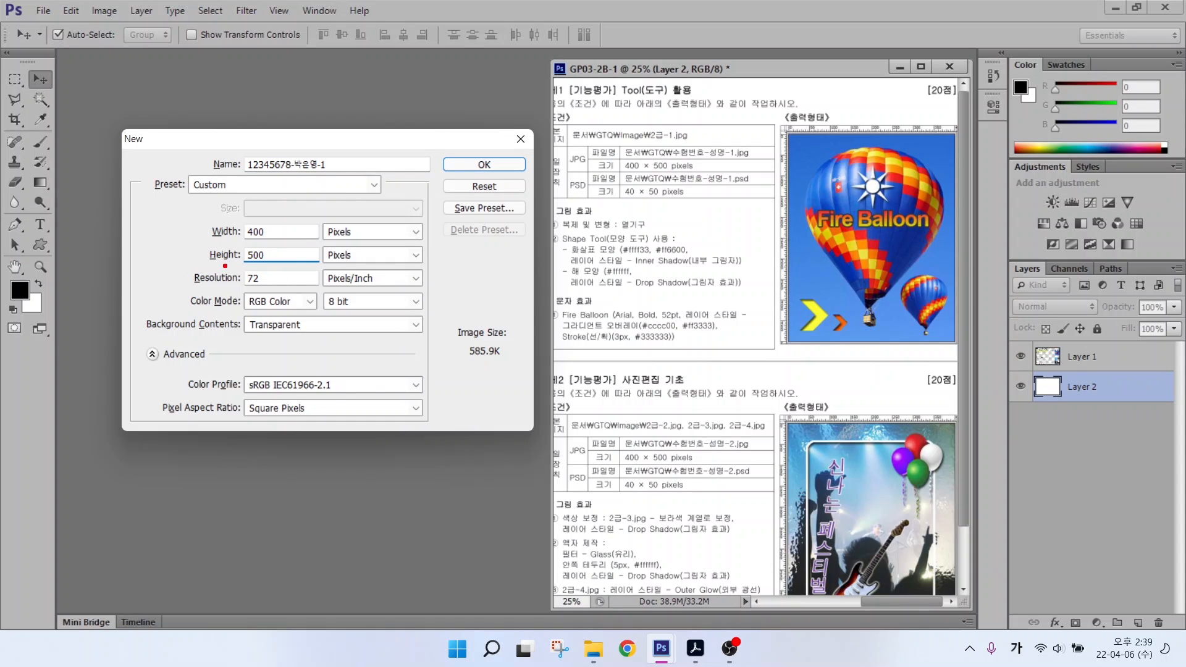
drag(226, 264, 300, 291)
drag(239, 269, 201, 240)
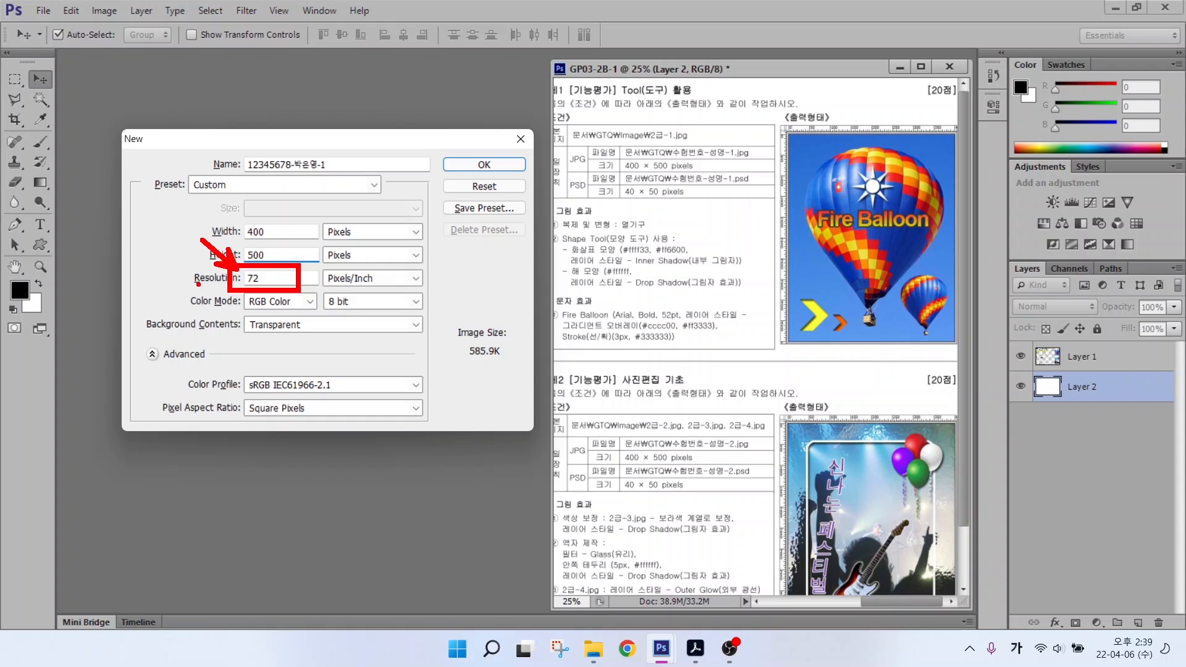
mouse_move(239, 286)
mouse_down()
mouse_move(303, 308)
mouse_move(190, 319)
mouse_move(303, 345)
mouse_move(239, 379)
mouse_up()
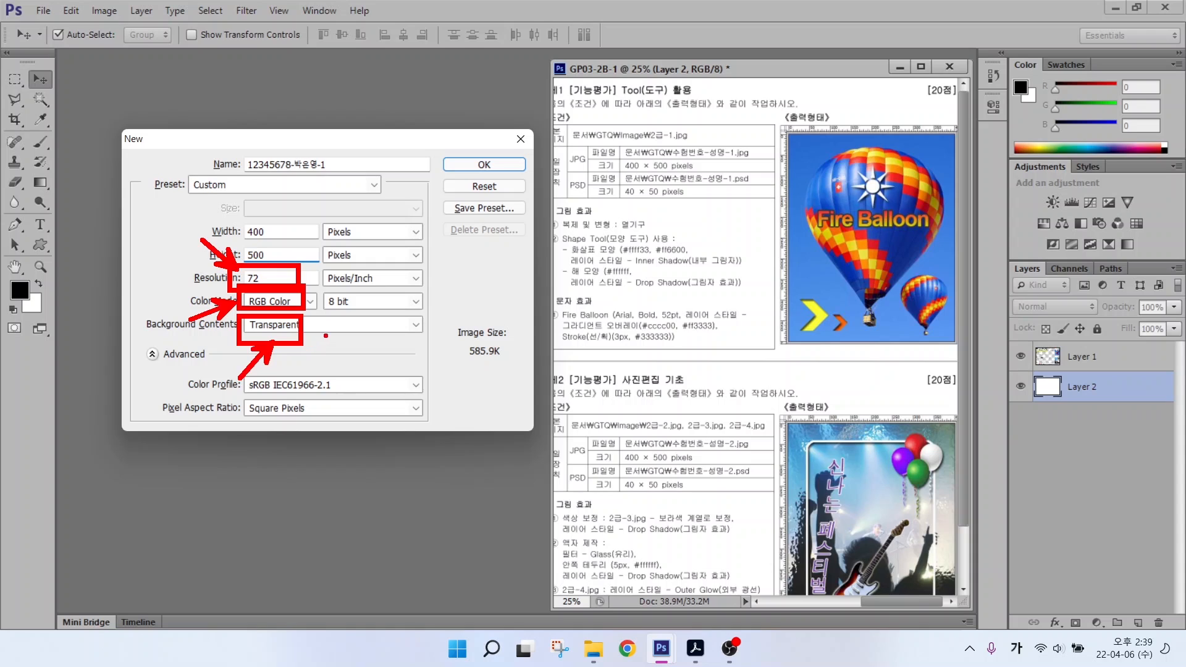
key(Return)
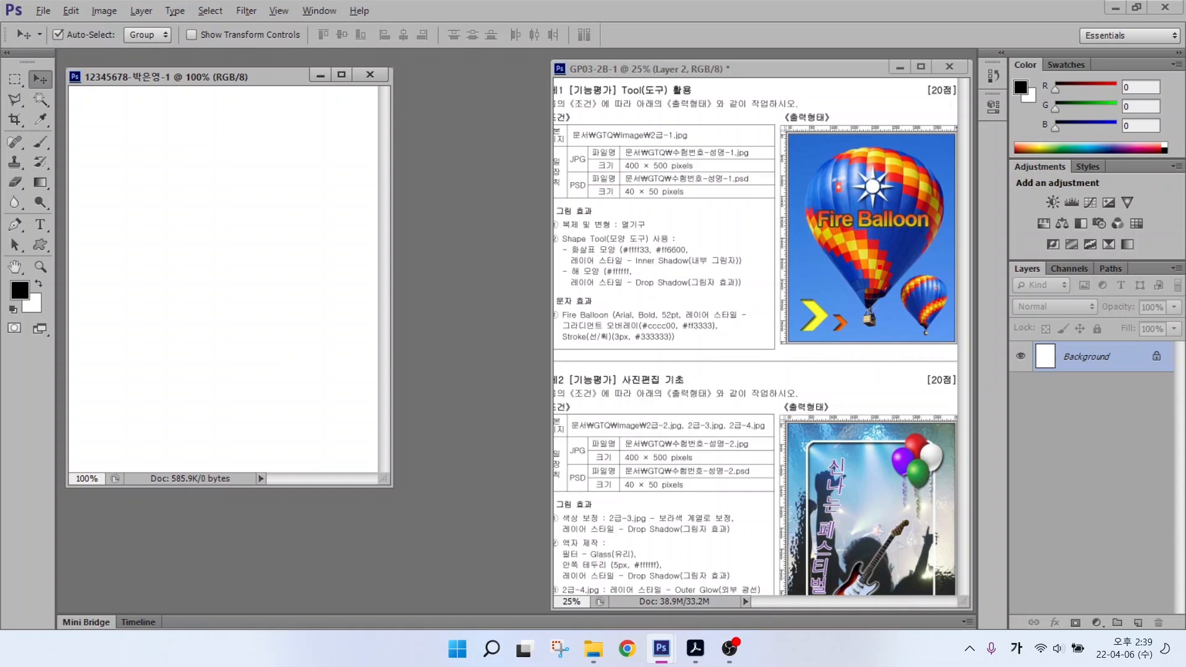
Step: Show rulers and fit the new blank document to the screen
drag(968, 270, 768, 269)
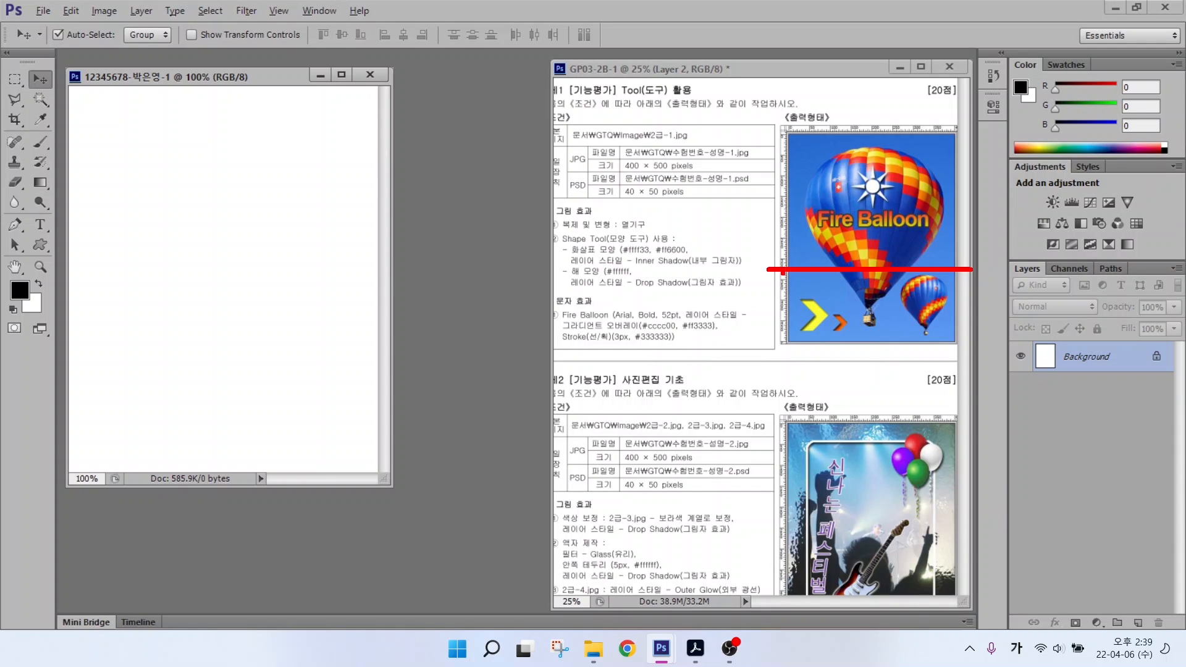
drag(895, 113, 895, 392)
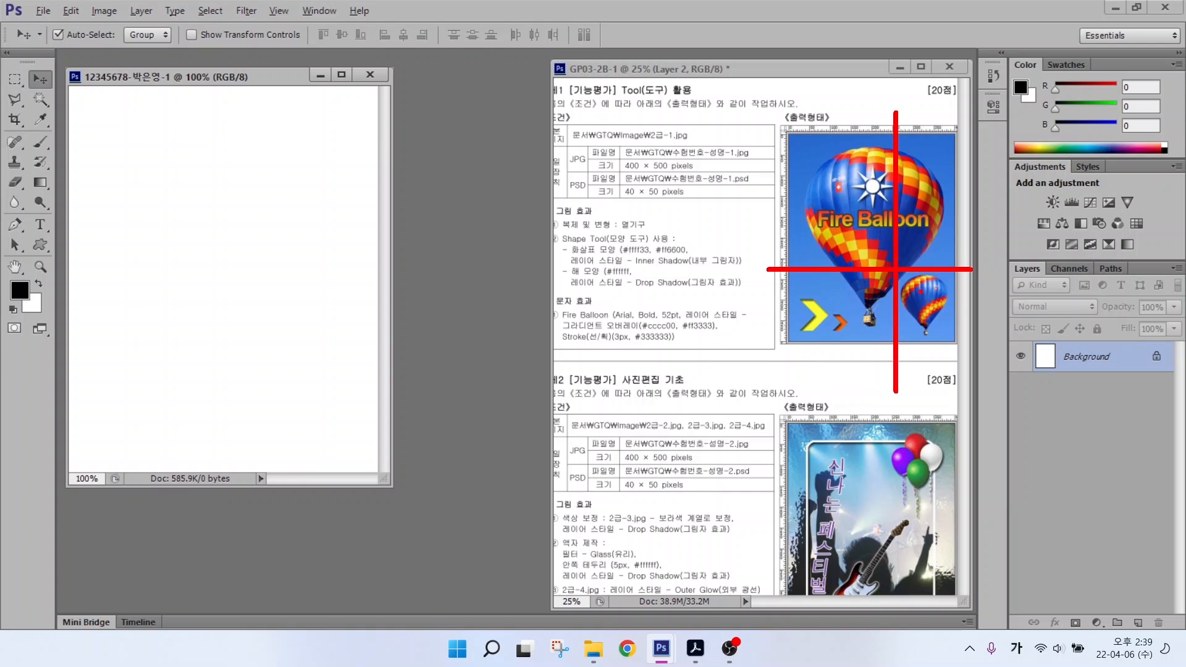
drag(826, 119, 723, 64)
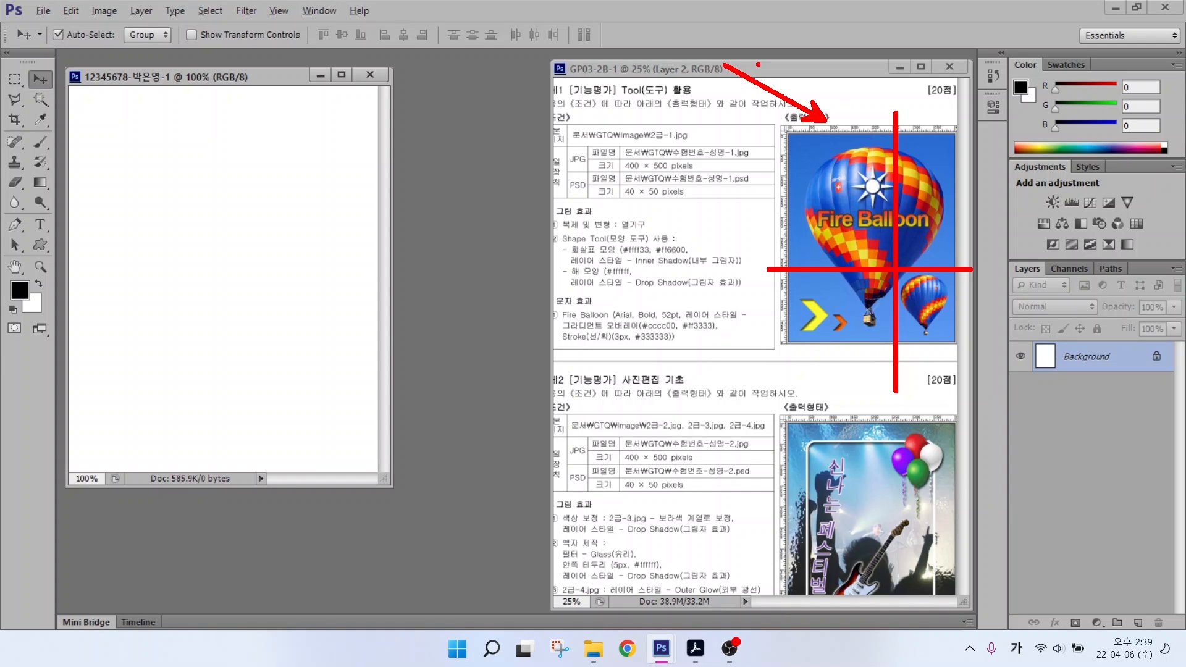
click(276, 11)
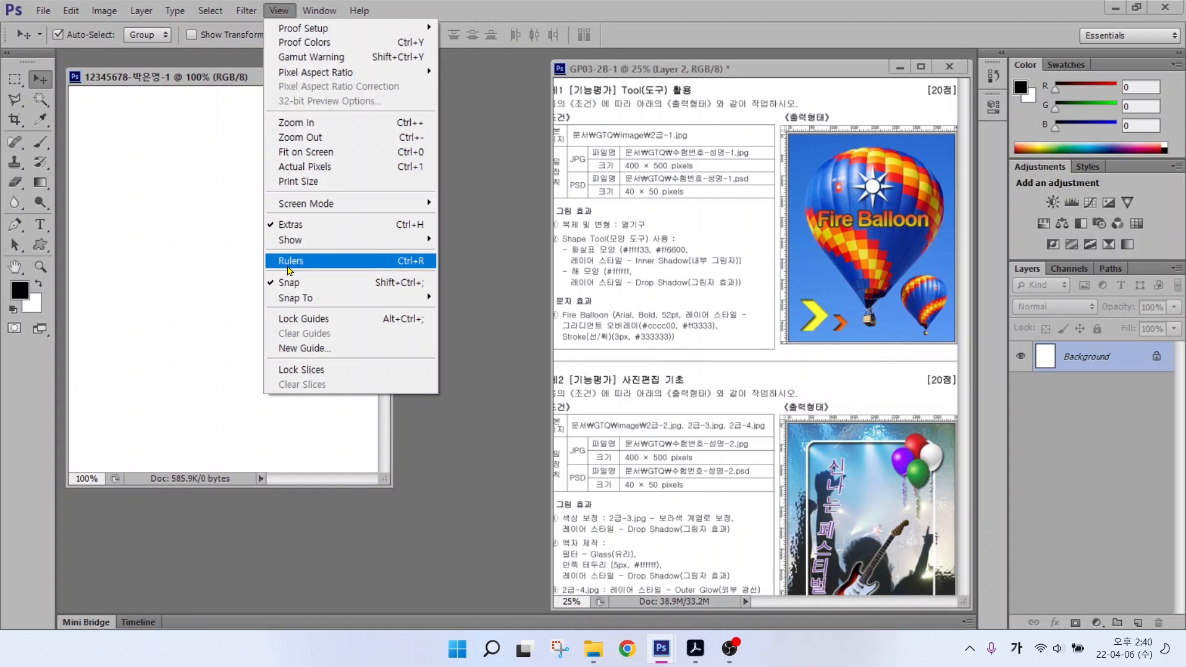
click(288, 265)
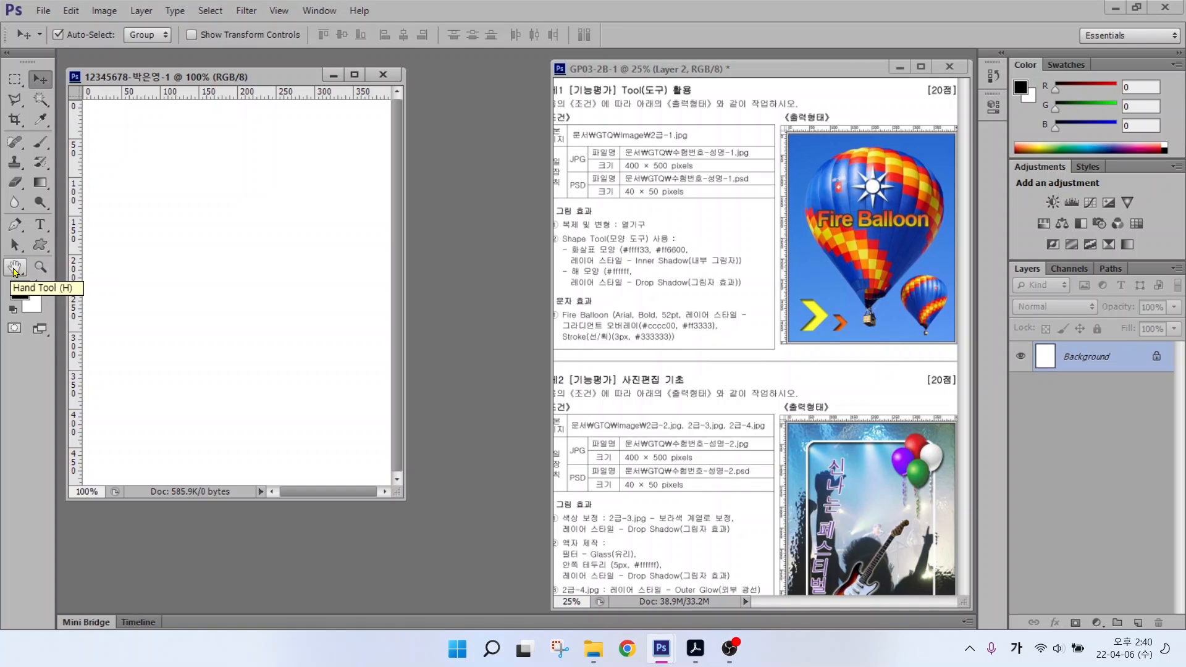
double_click(14, 268)
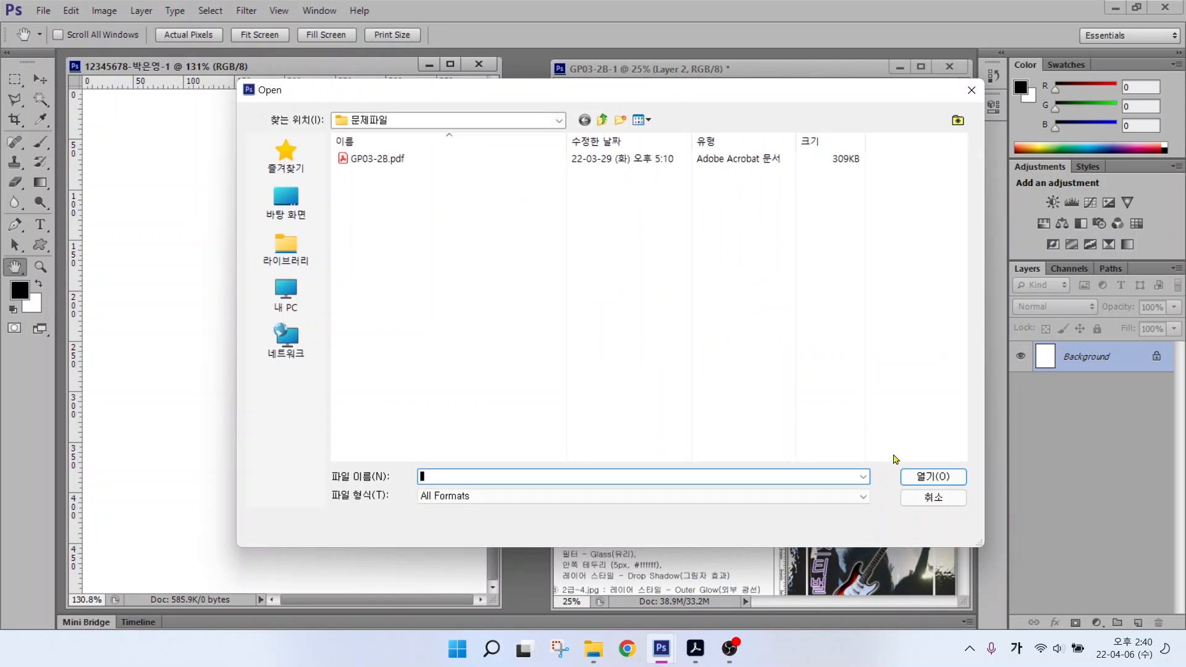
Step: Open 2급-1.jpg from the 문서 > GTQ > image folder
click(933, 497)
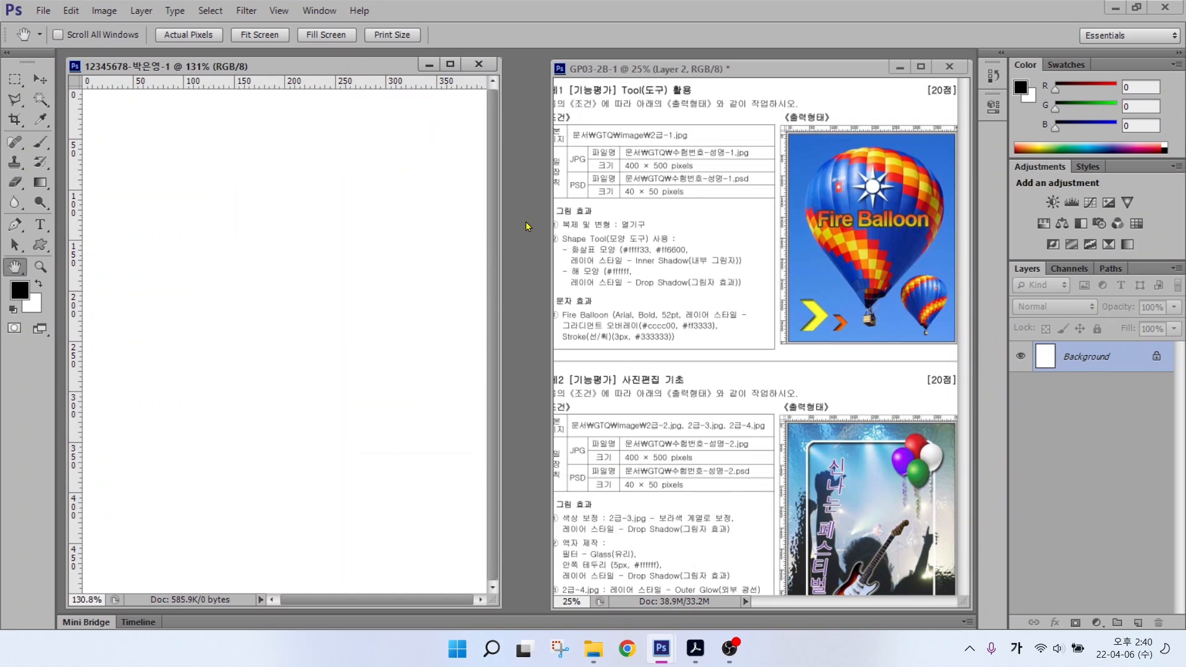
click(47, 11)
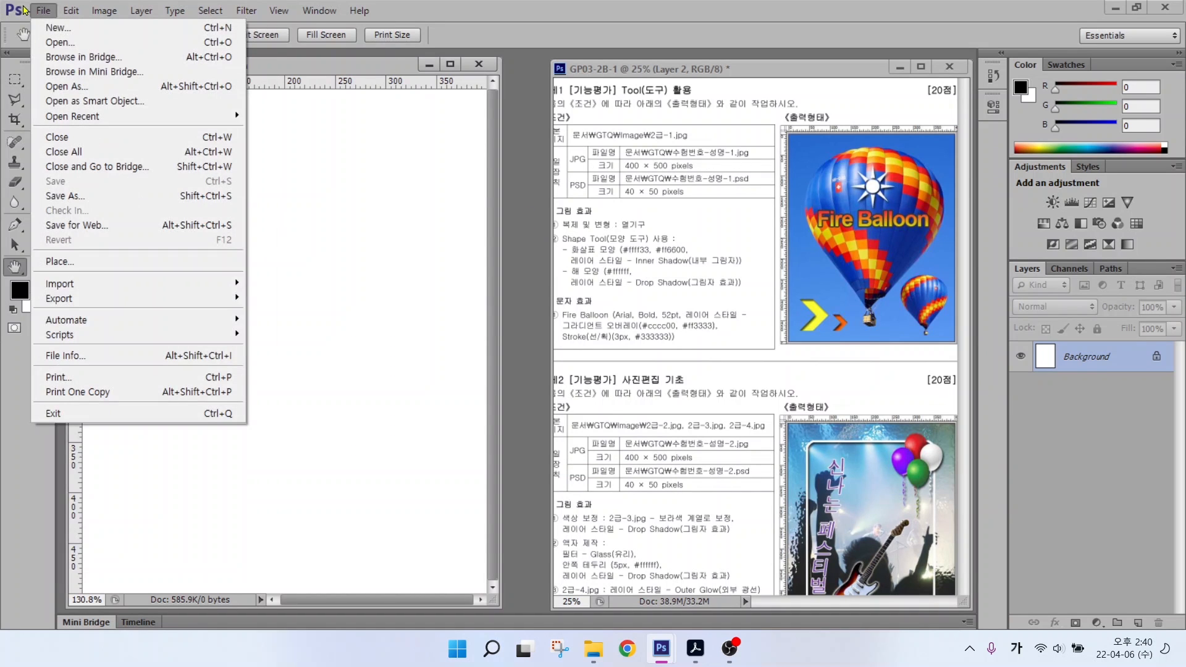
click(58, 42)
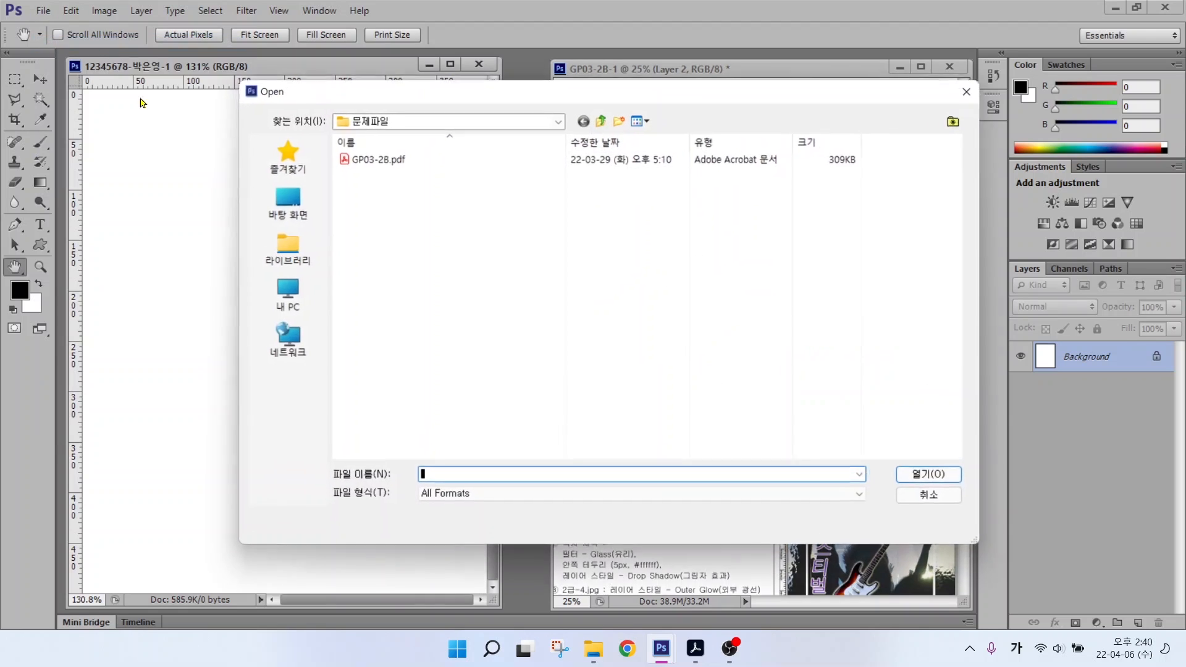
click(290, 247)
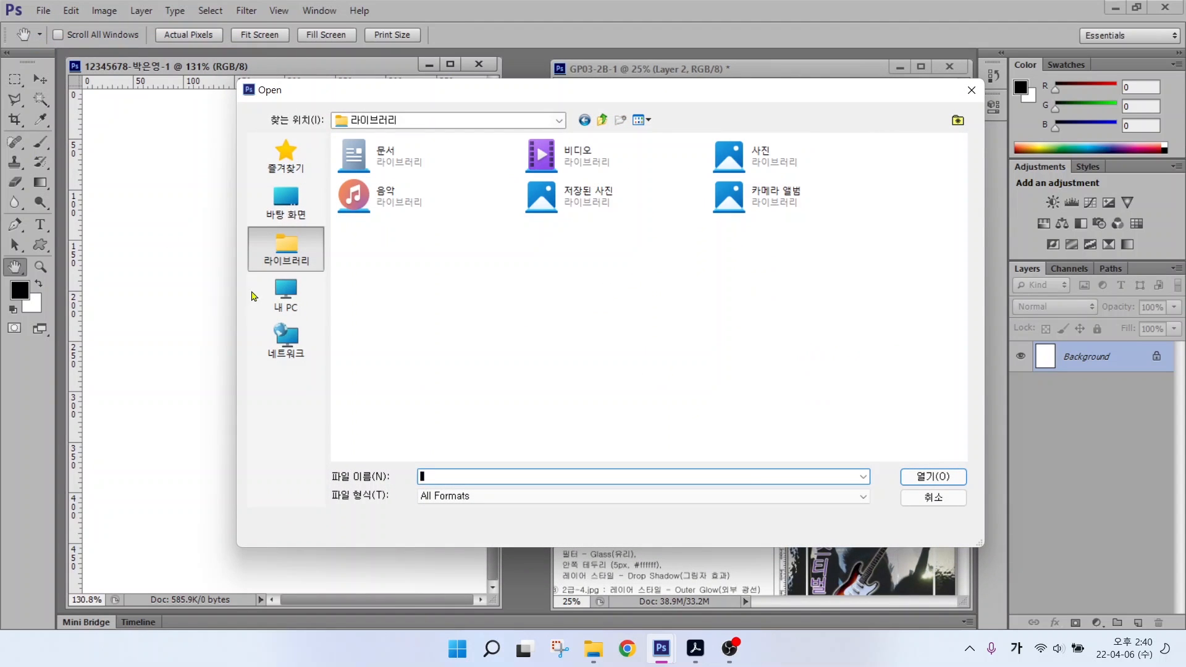
double_click(376, 154)
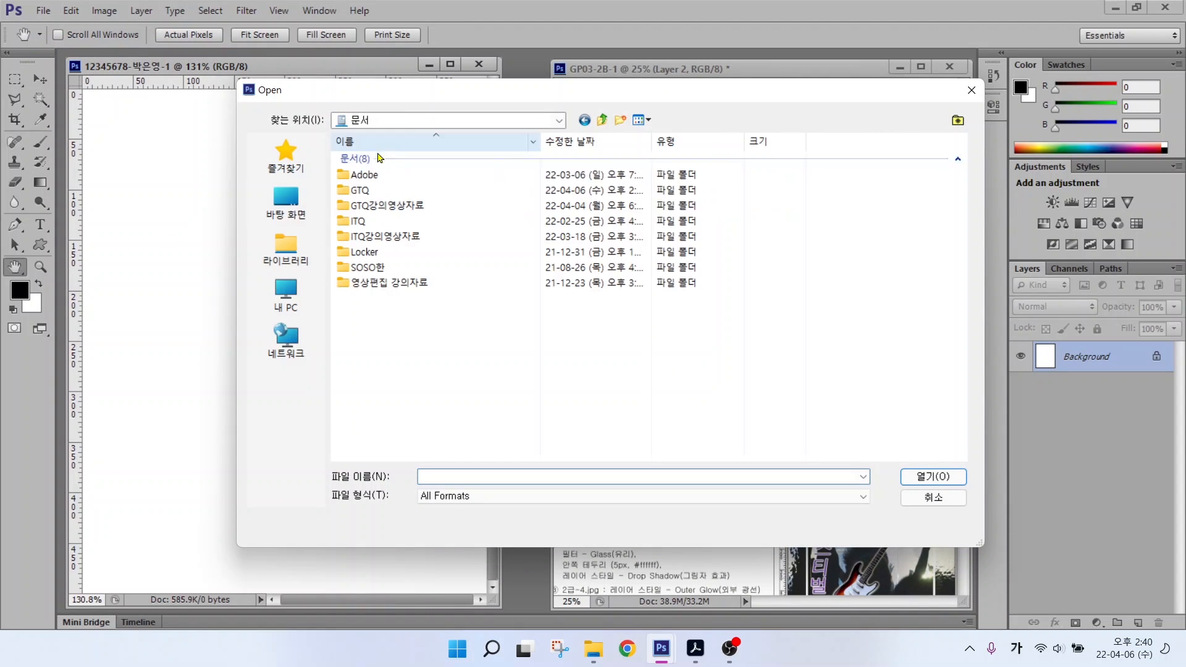
double_click(361, 190)
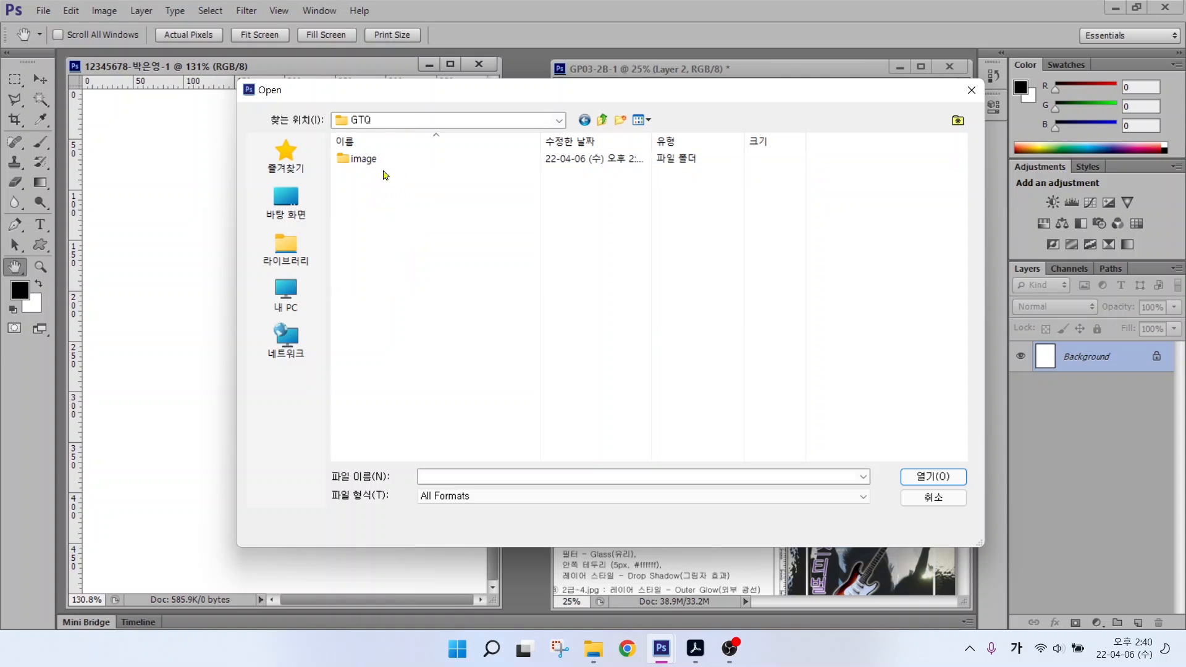
double_click(365, 160)
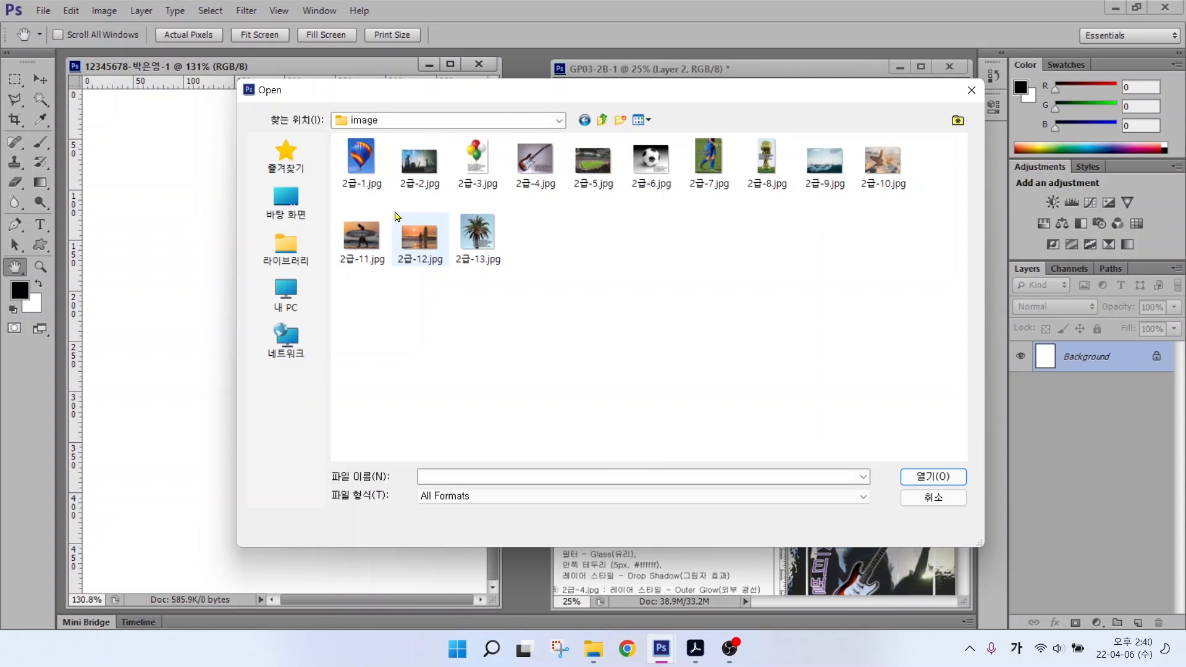
click(366, 165)
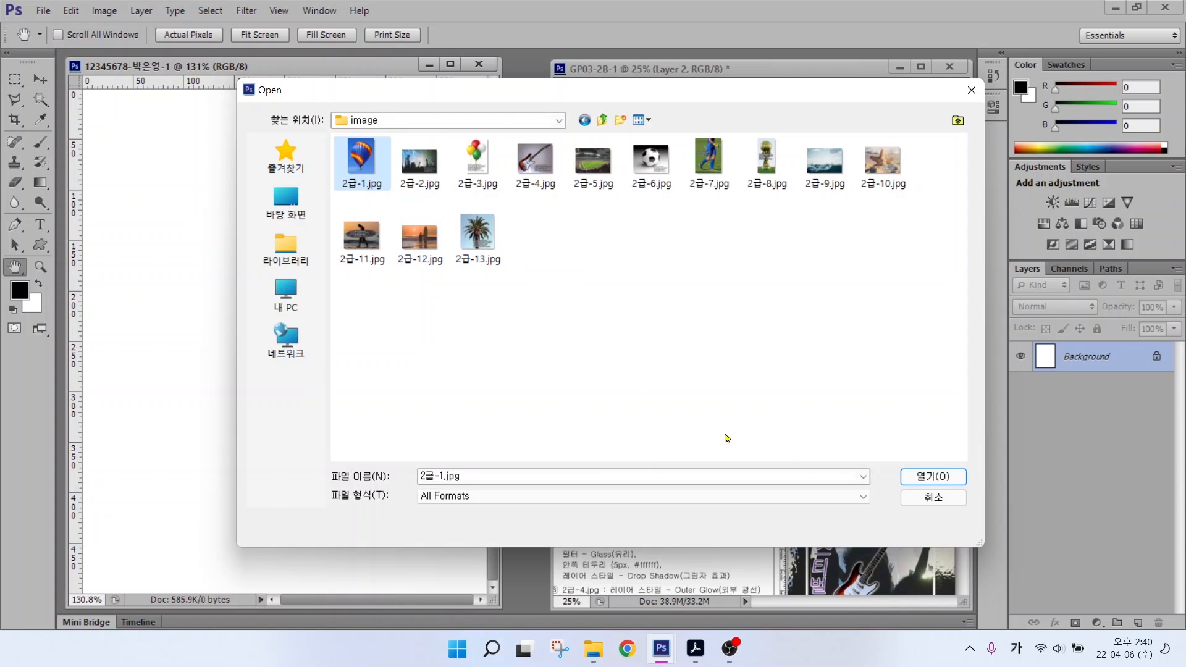
click(922, 477)
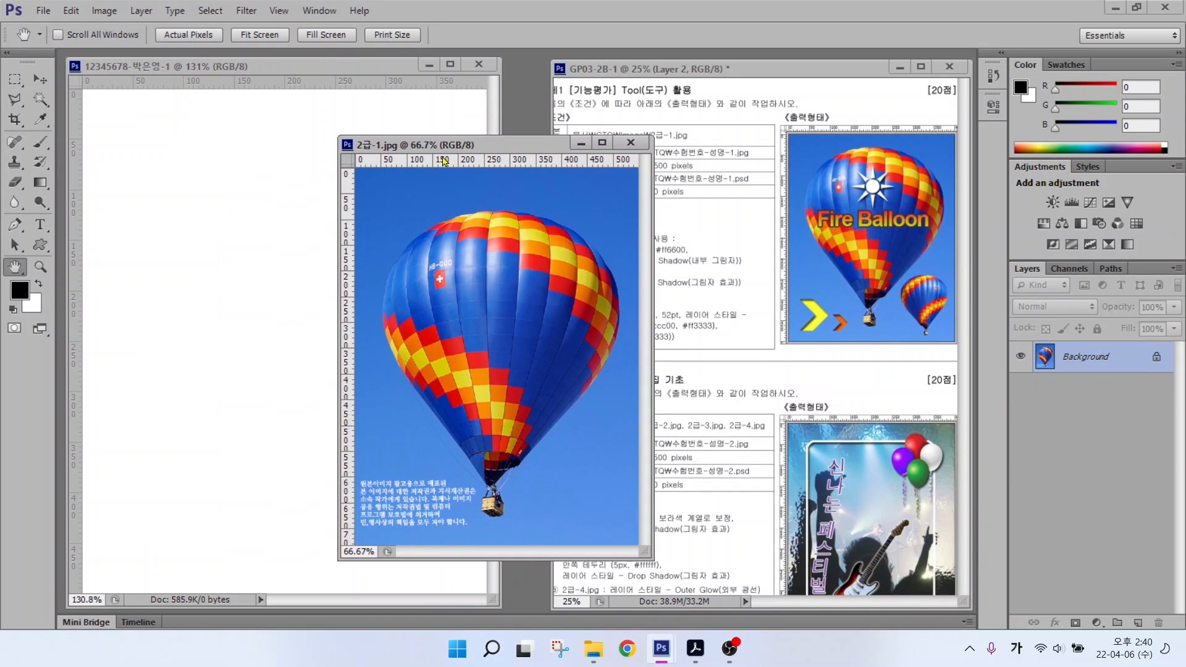
Step: Resize 2급-1.jpg to 400 × 533 pixels with Constrain Proportions on
click(100, 11)
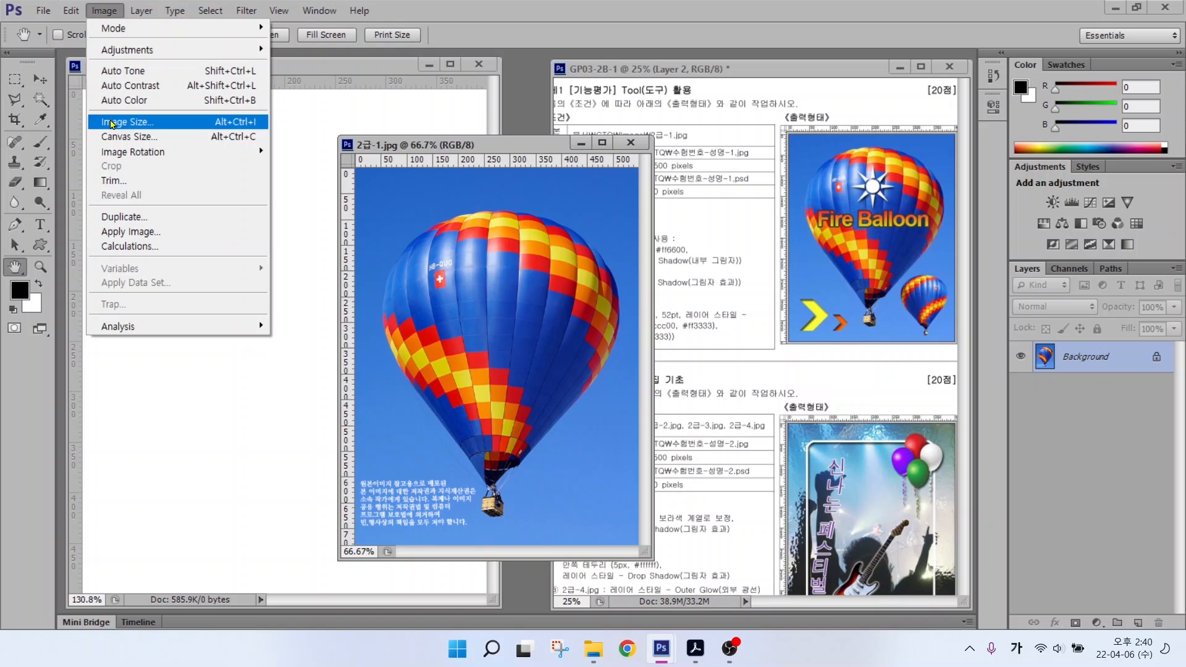
click(127, 122)
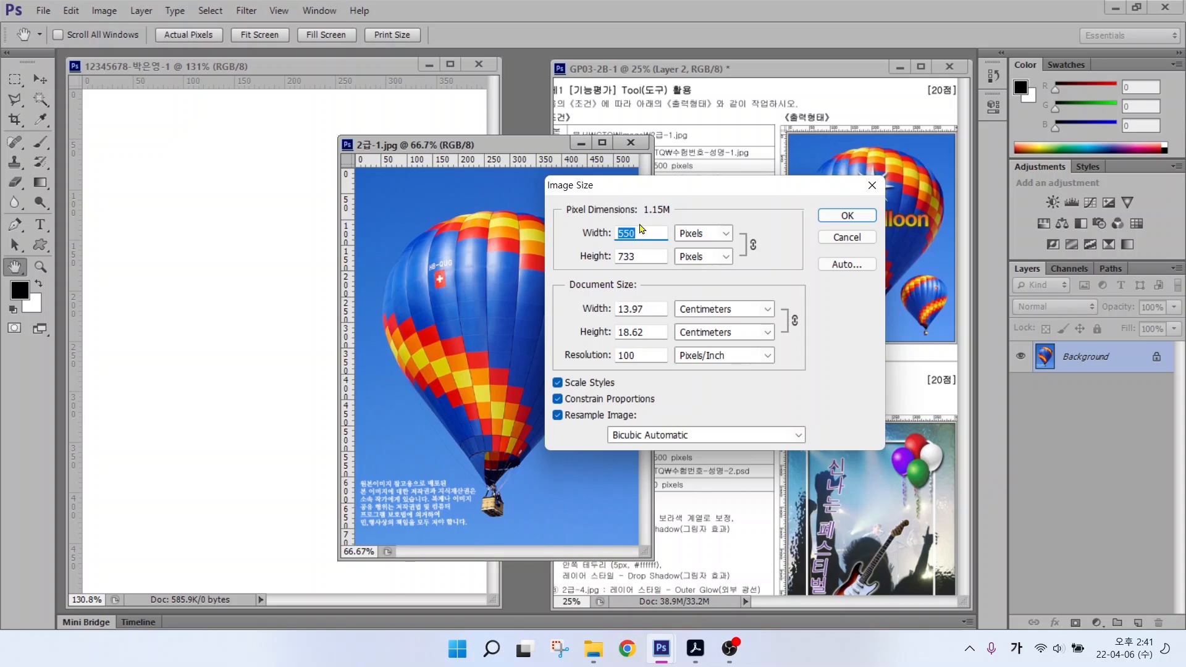
text(400)
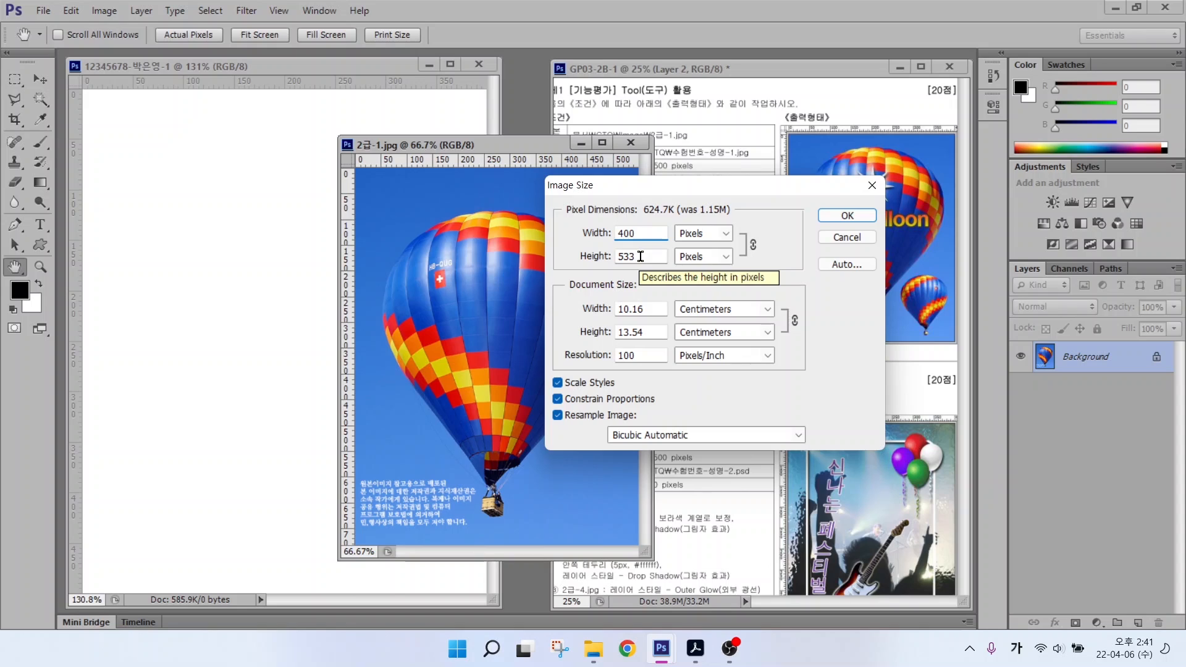
drag(640, 256, 579, 257)
text(500)
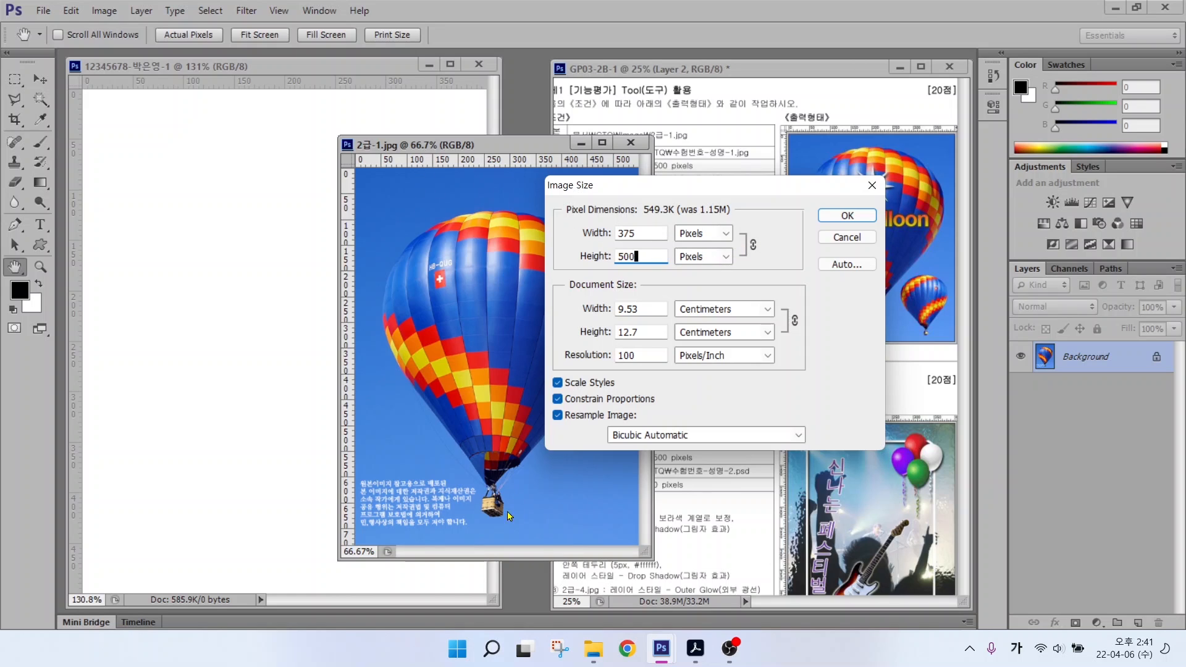
double_click(634, 231)
text(400)
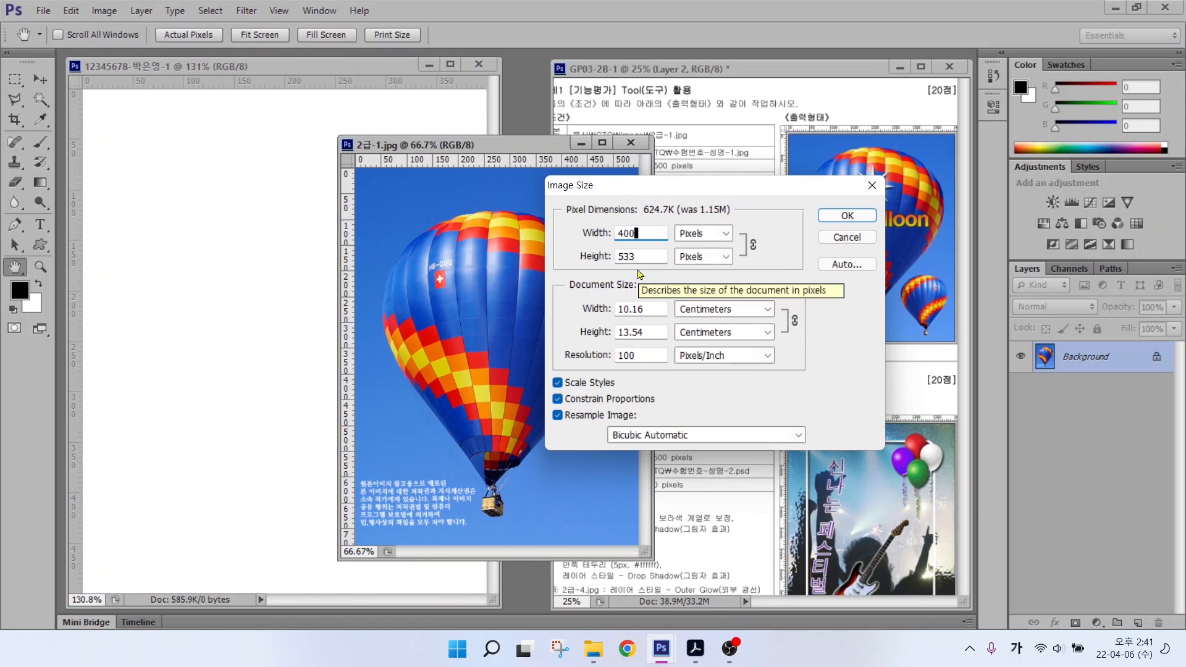
click(847, 215)
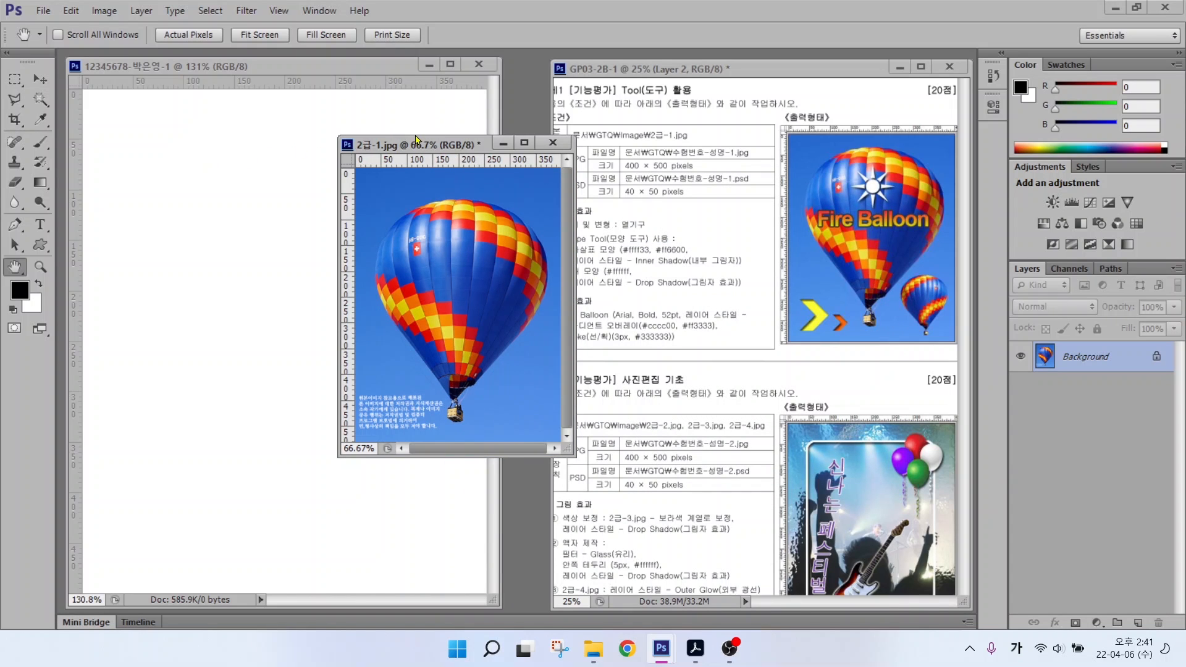
Step: Paste the balloon photo into the working document as a new Layer 1
click(41, 79)
drag(434, 285, 224, 289)
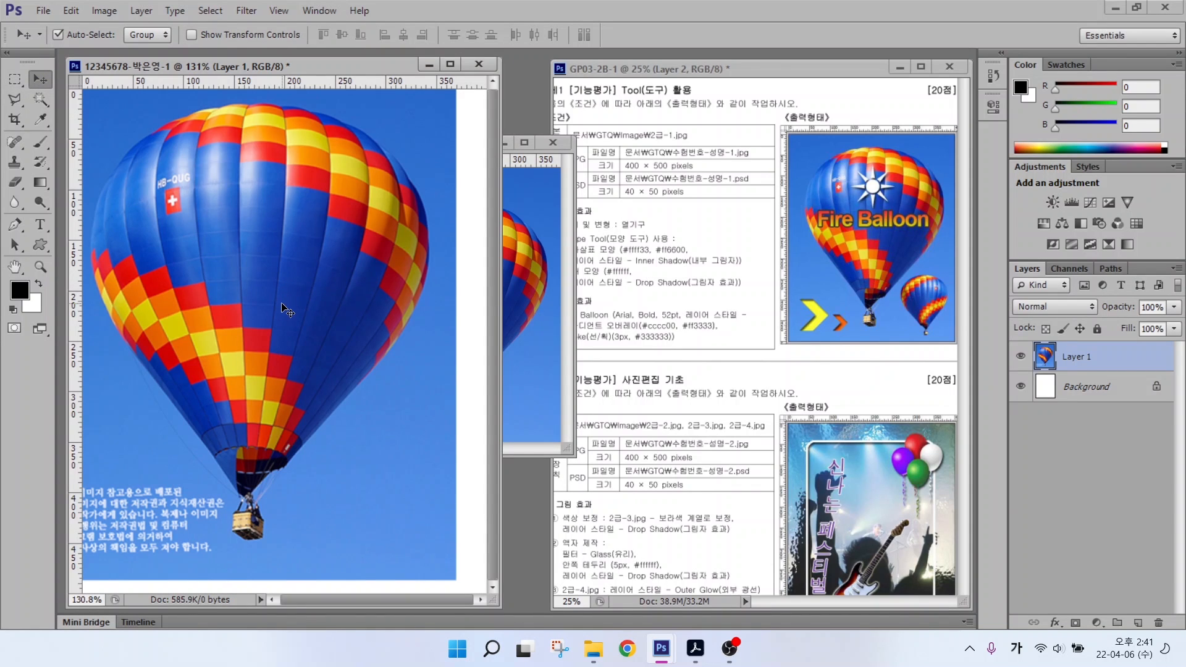
key(ctrl+z)
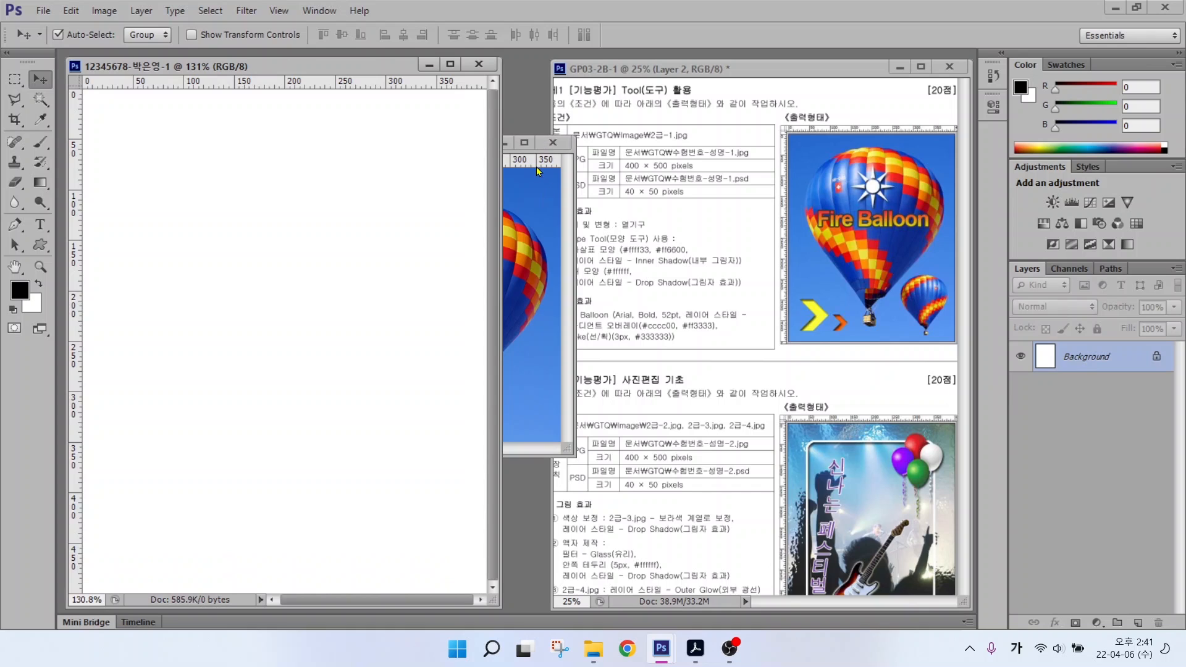
click(569, 202)
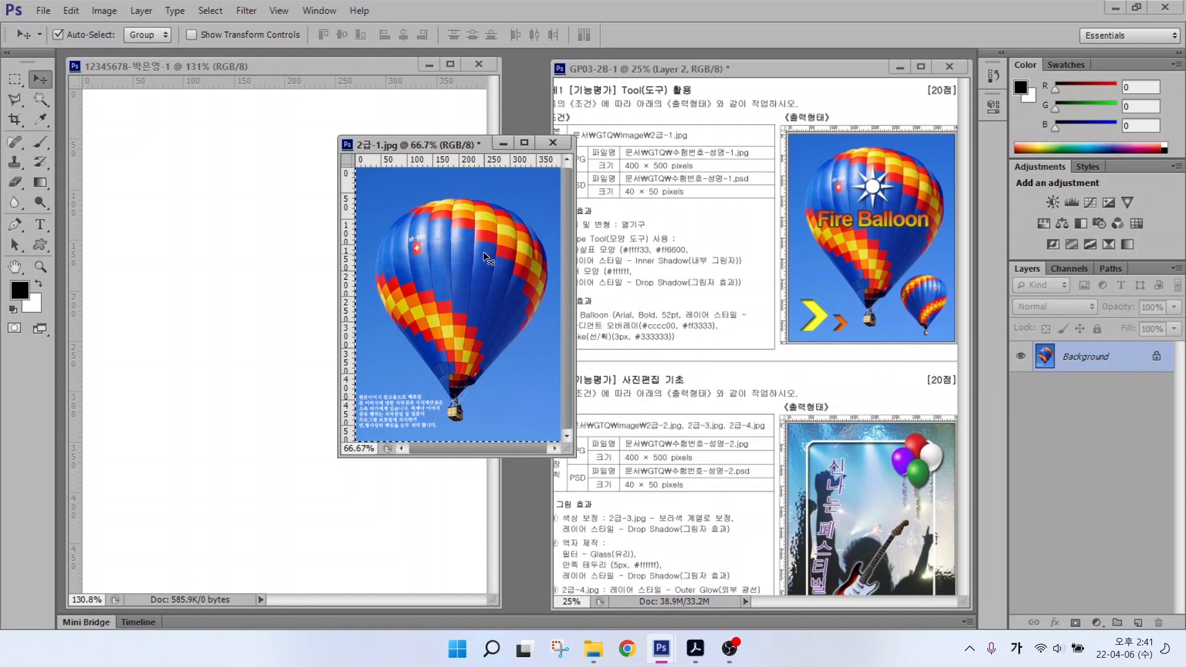
click(210, 66)
key(ctrl+v)
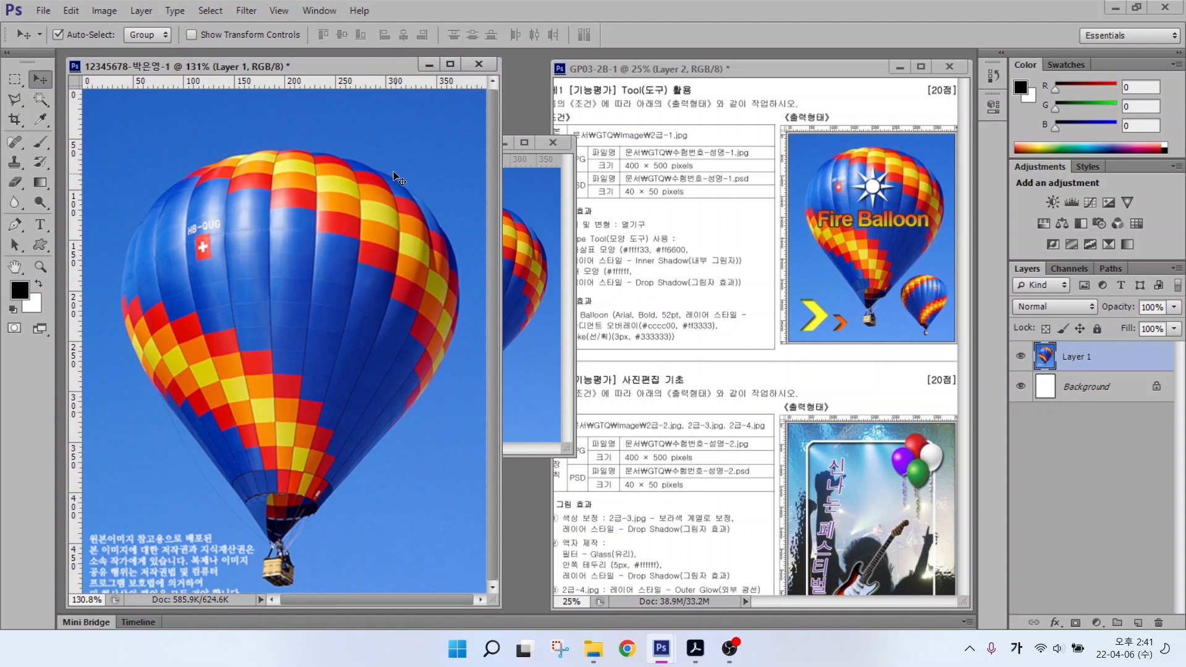
Step: Close 2급-1.jpg without saving its changes
click(553, 142)
click(553, 143)
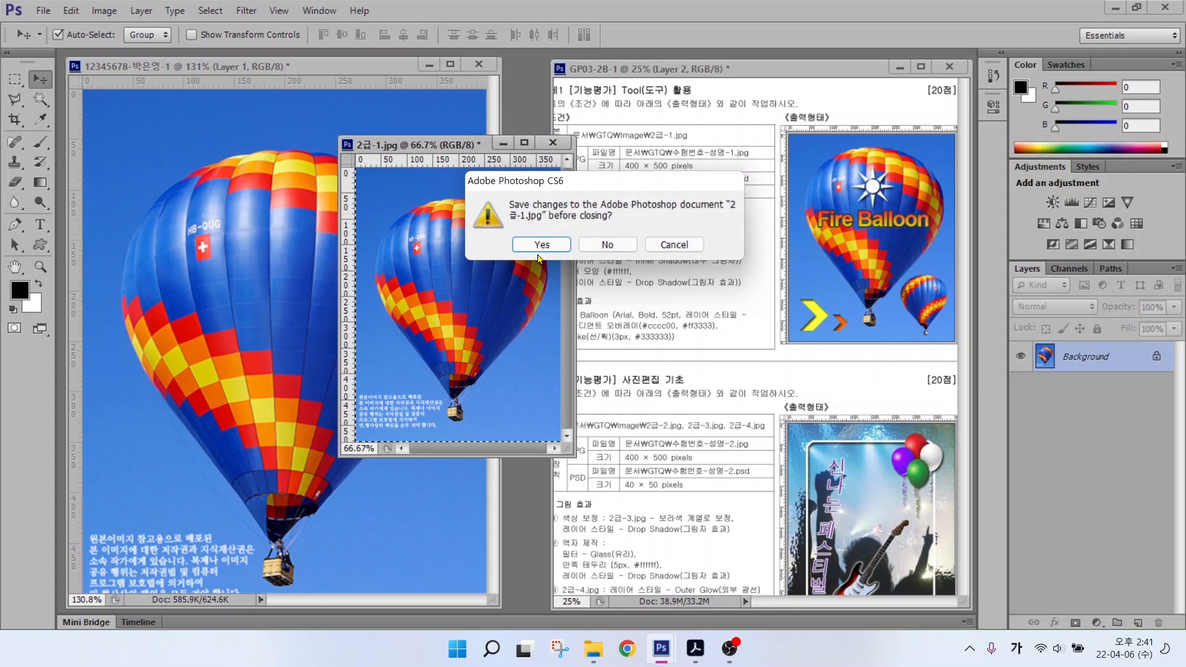
click(608, 245)
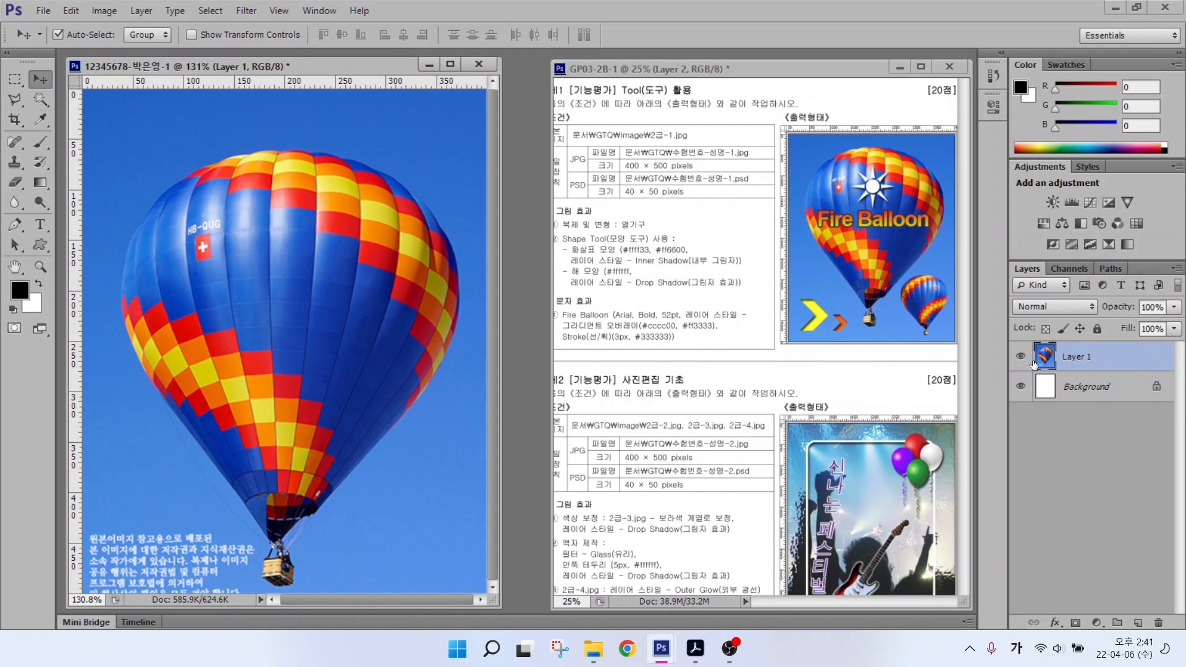
key(alt+2)
drag(1033, 332, 1127, 385)
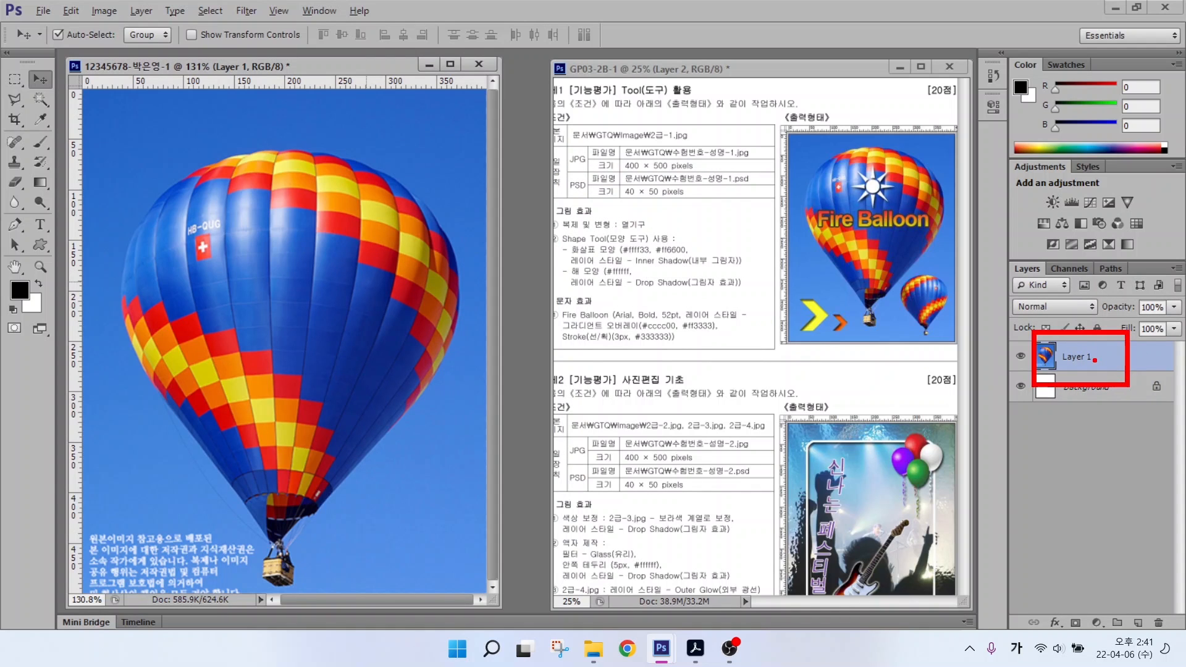
drag(1067, 341, 1013, 297)
key(Escape)
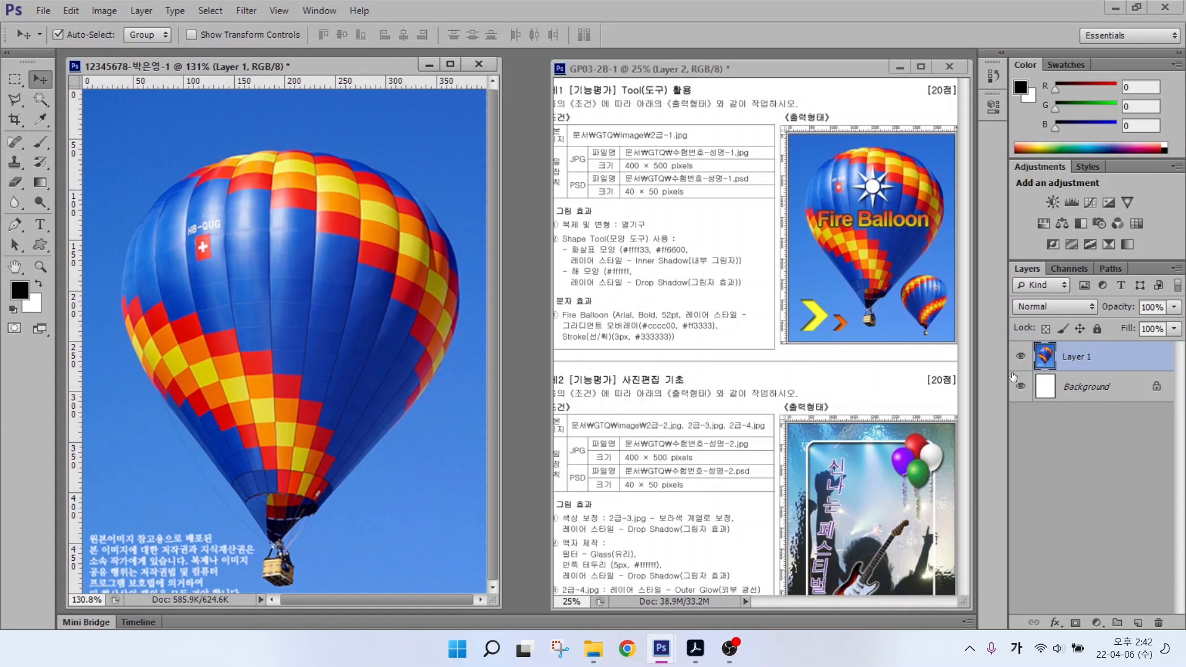
Step: Rename Layer 1 to 2-1
double_click(1075, 357)
text(2-1)
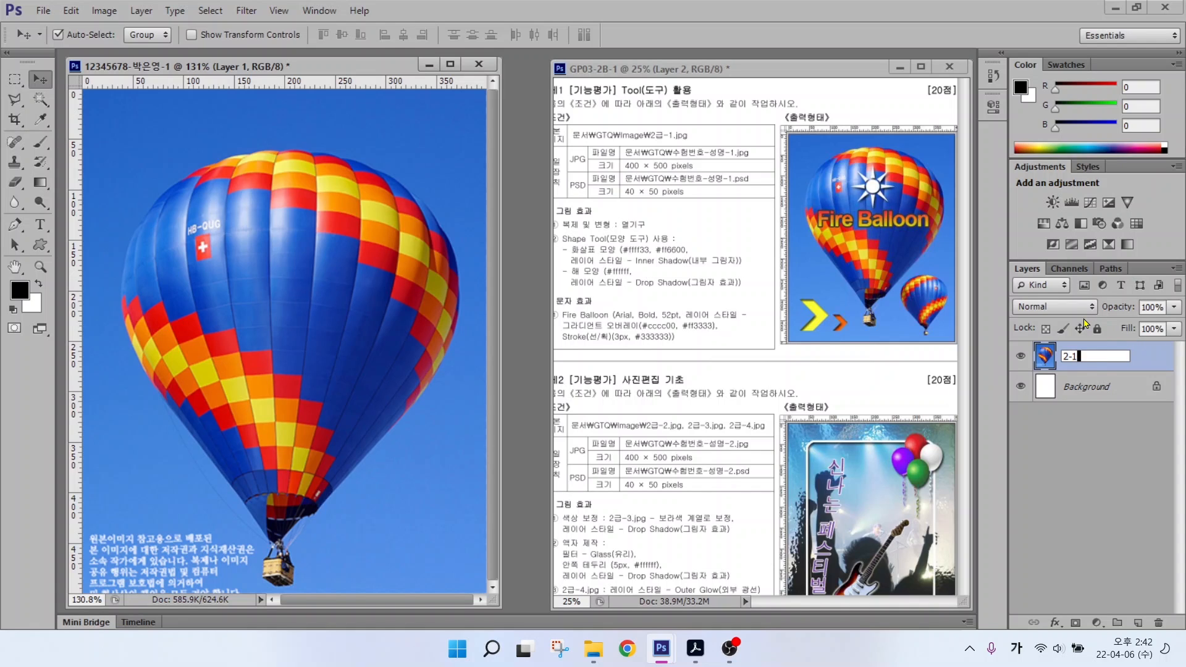
key(Return)
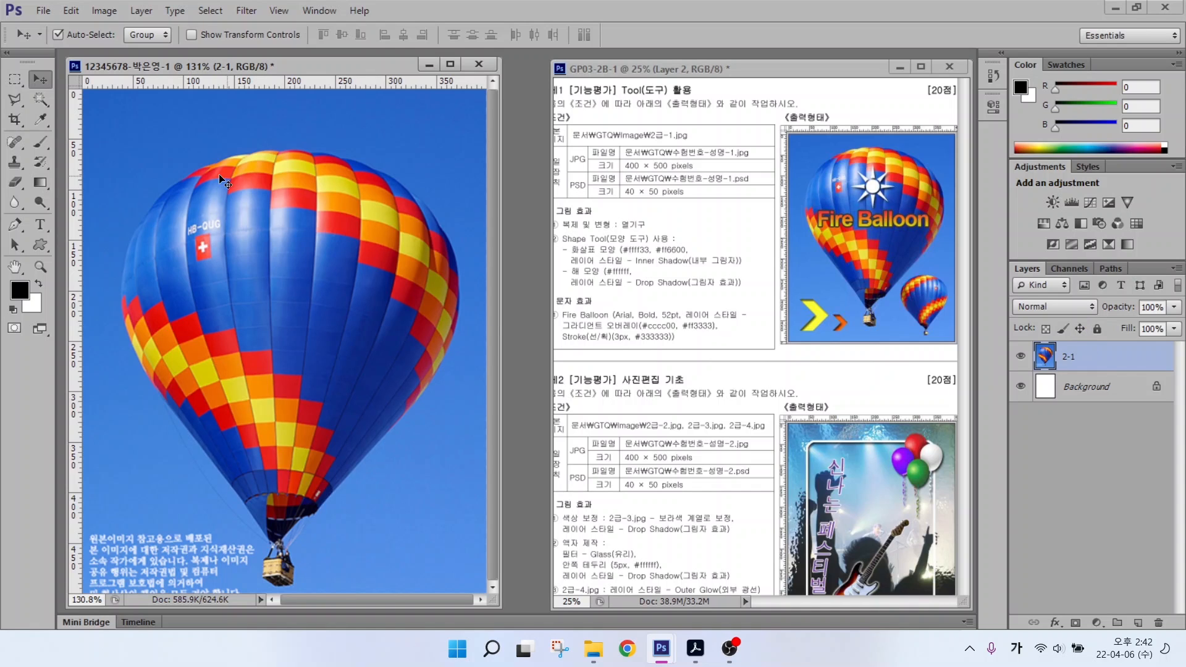
Step: Nudge the 2-1 balloon layer slightly upward so its caption fits on the canvas
key(shift+Up)
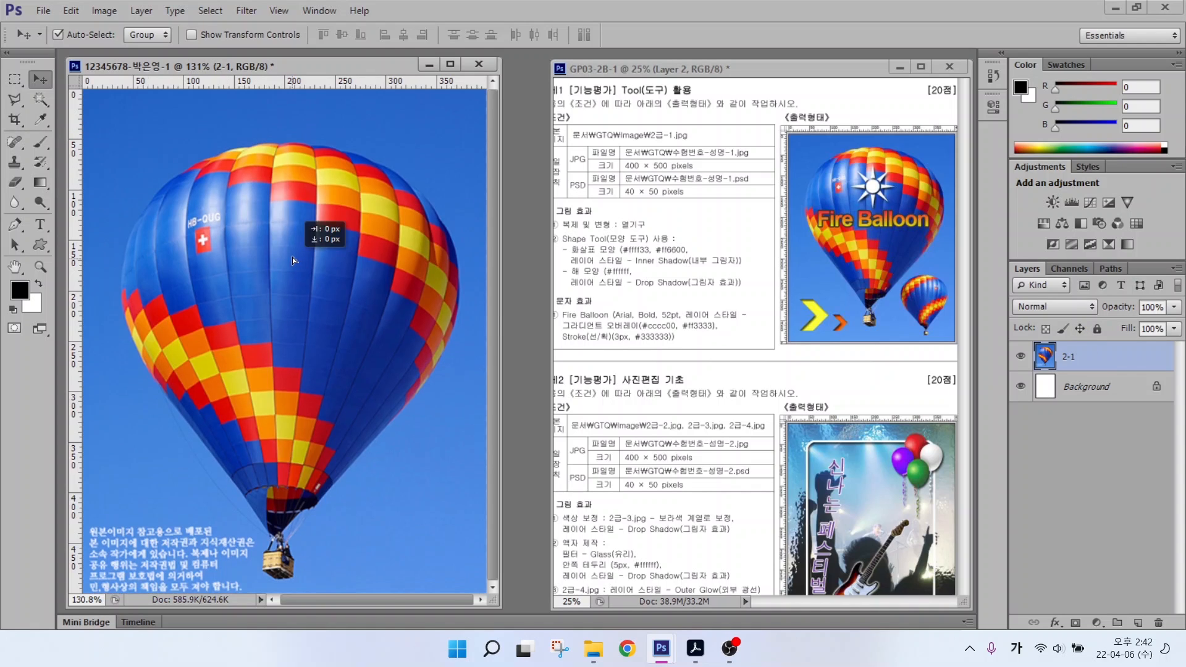
drag(291, 257, 292, 247)
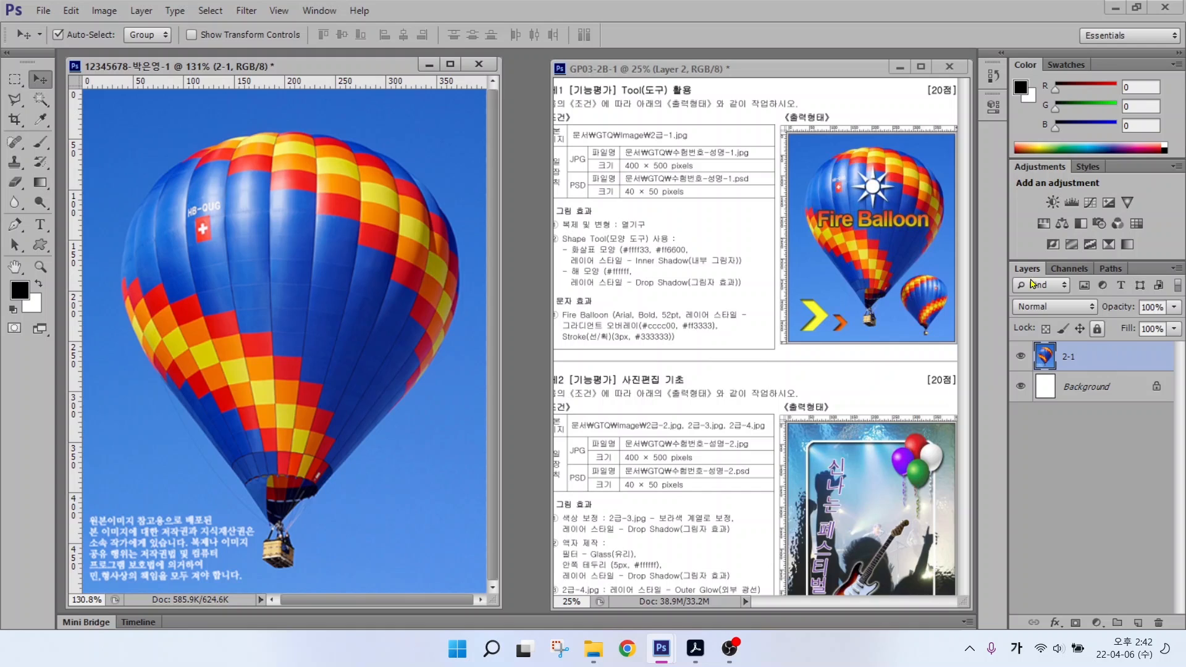
key(alt+2)
mouse_move(556, 235)
mouse_down()
mouse_move(702, 235)
mouse_move(681, 150)
mouse_up()
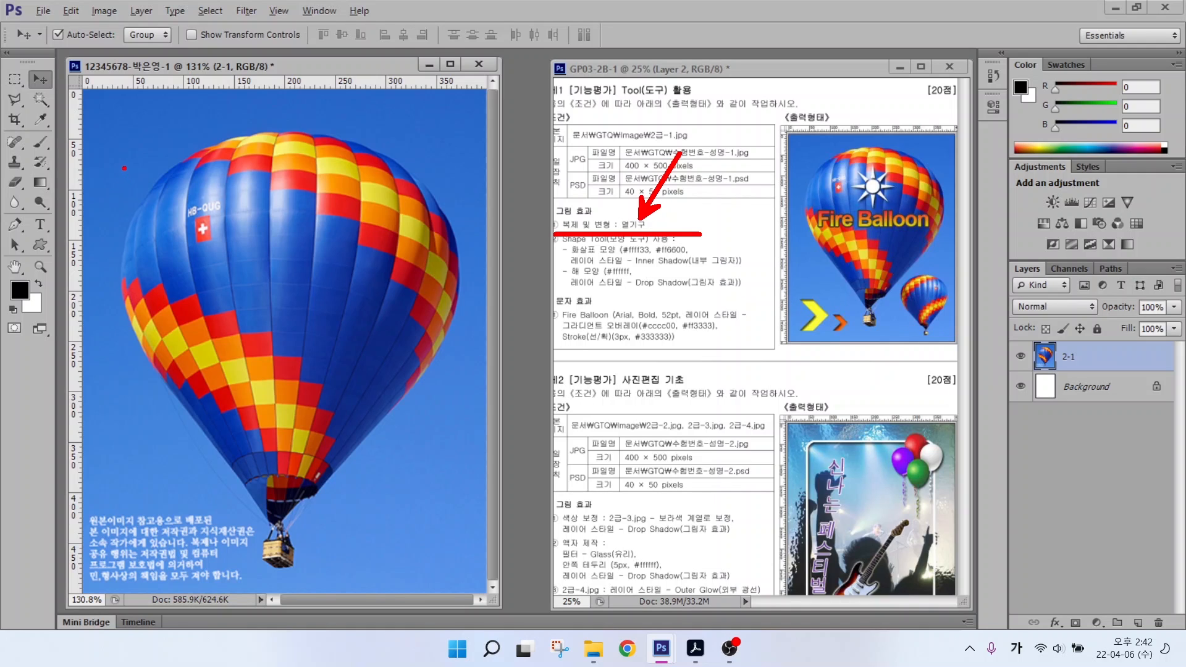
Step: Quick-select the blue panels around the HB-QUG marking and the neighbouring colourful panels
key(Escape)
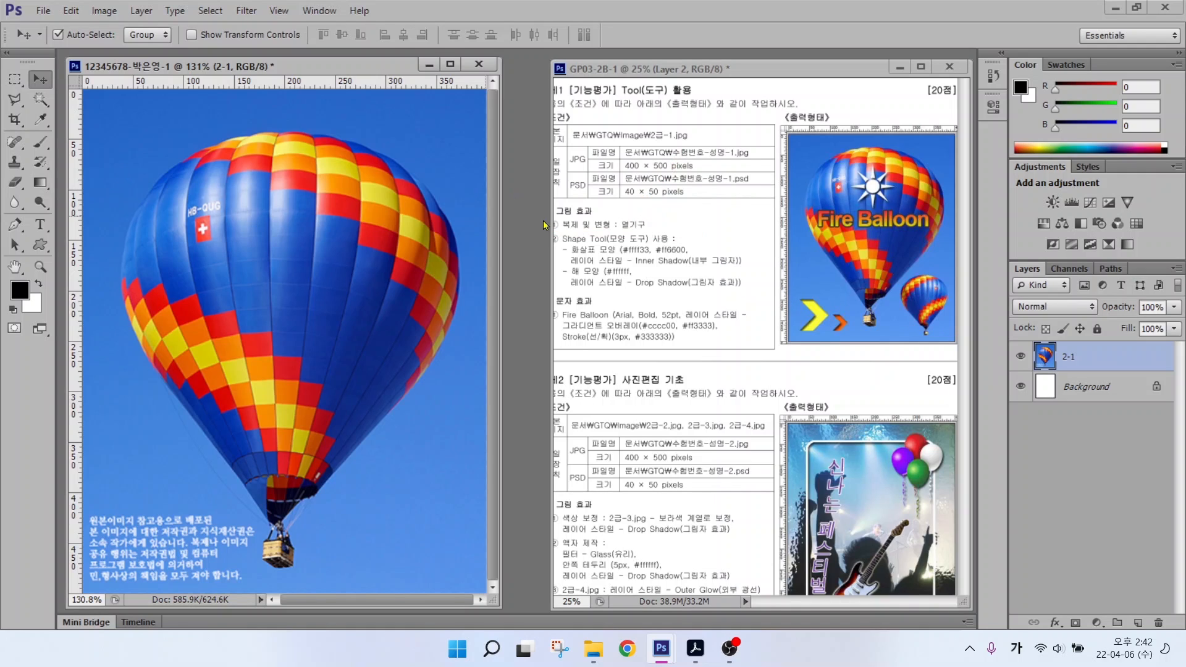
click(37, 100)
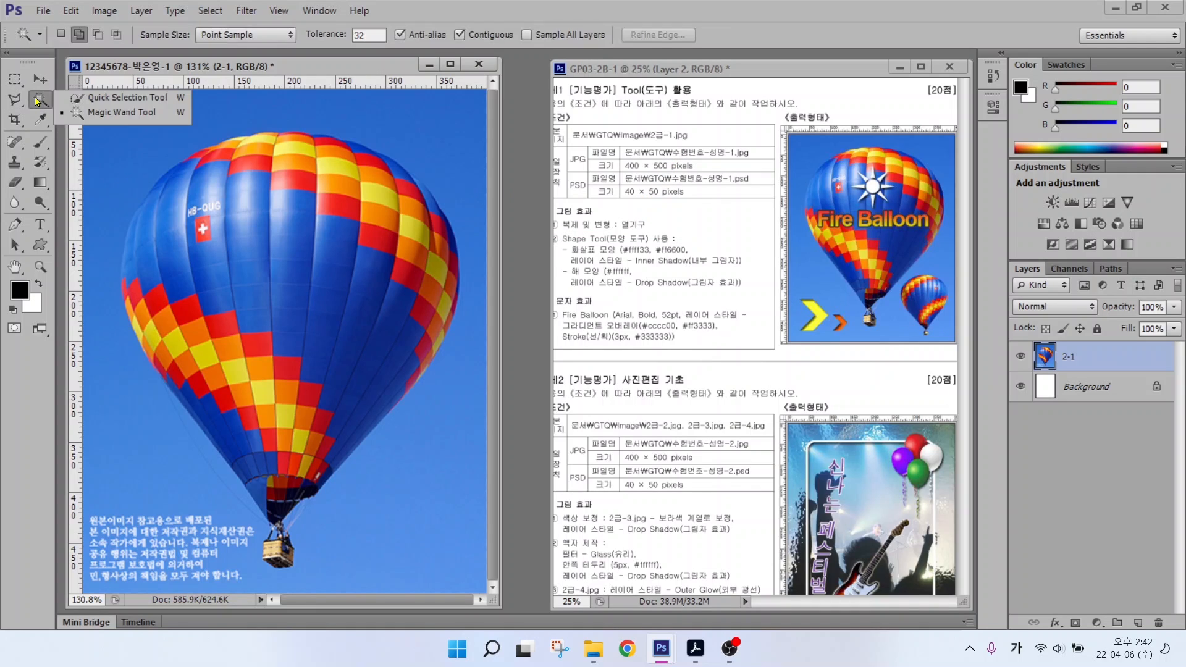
click(102, 99)
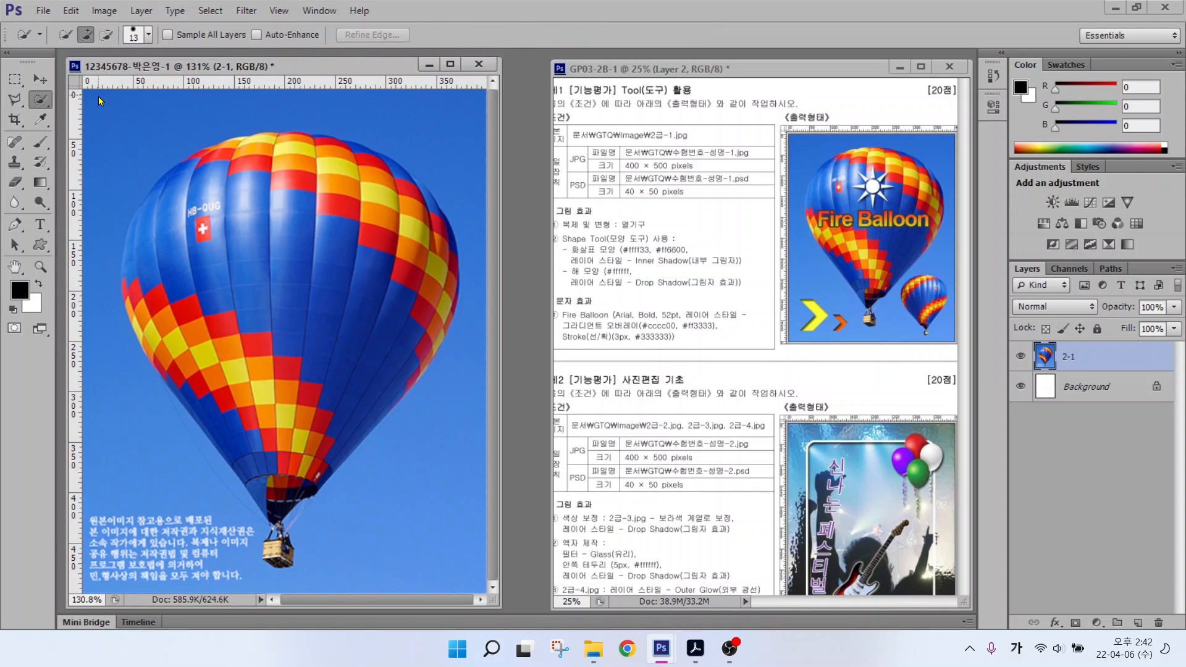
mouse_move(266, 239)
mouse_down()
mouse_move(332, 285)
mouse_move(262, 340)
mouse_move(241, 299)
mouse_move(215, 318)
mouse_up()
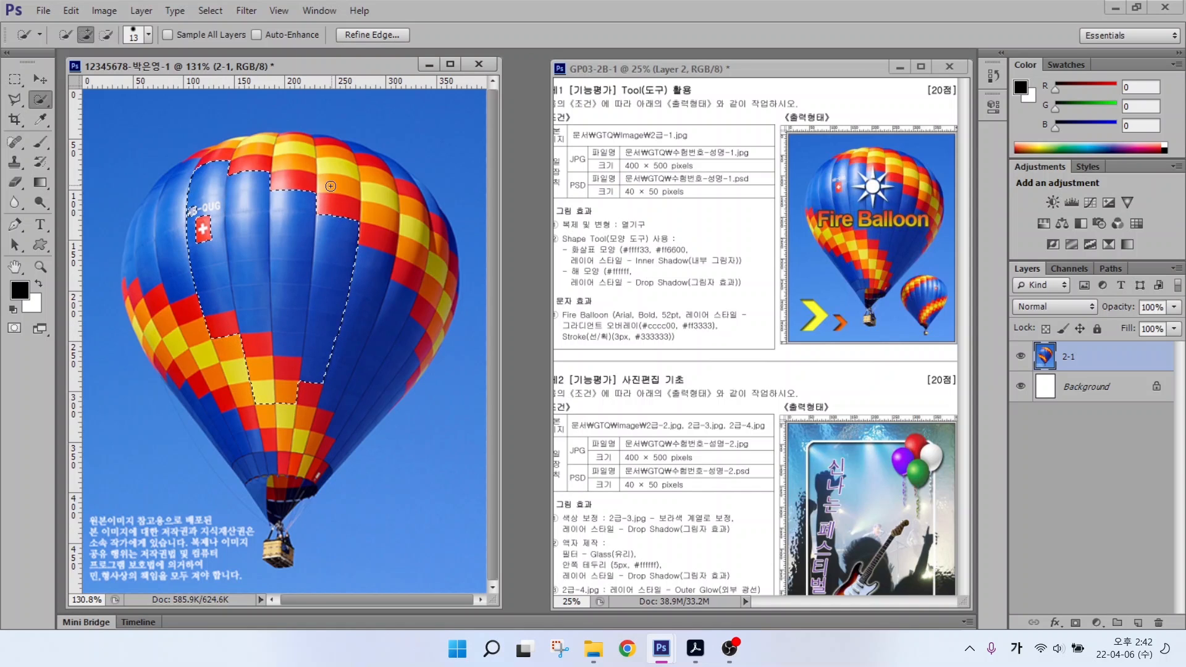
mouse_move(330, 185)
mouse_down()
mouse_move(363, 197)
mouse_move(390, 250)
mouse_move(335, 225)
mouse_move(365, 226)
mouse_up()
key(alt)
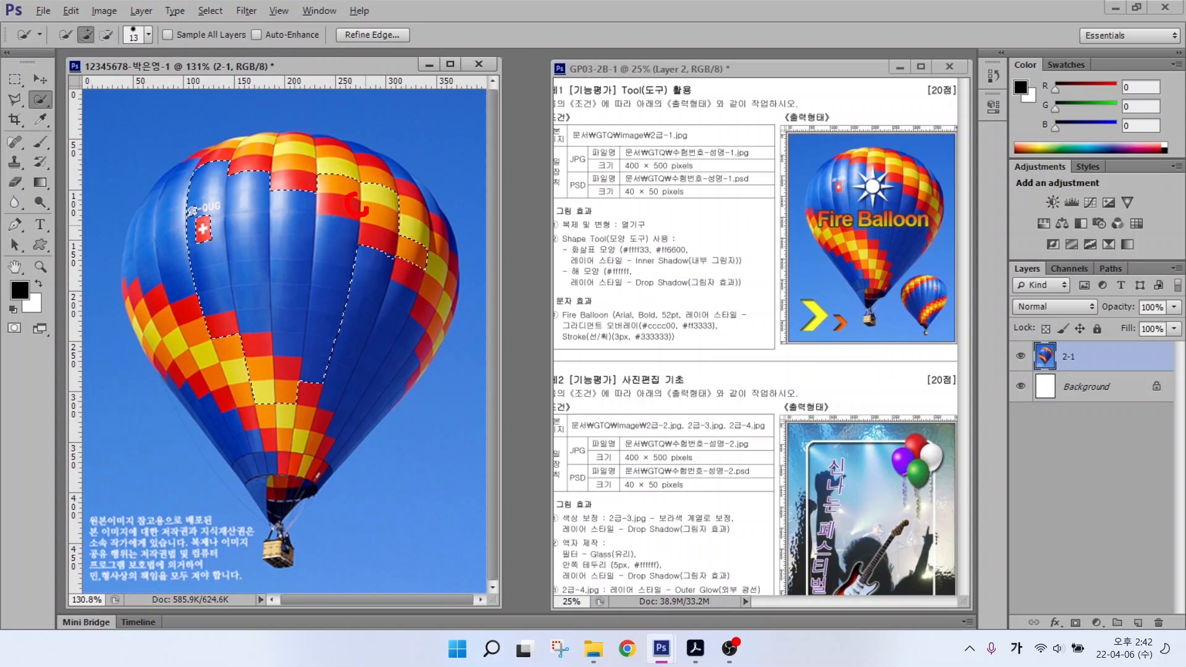
mouse_move(399, 286)
mouse_down()
mouse_move(333, 322)
mouse_move(344, 162)
mouse_move(409, 272)
mouse_move(373, 304)
mouse_up()
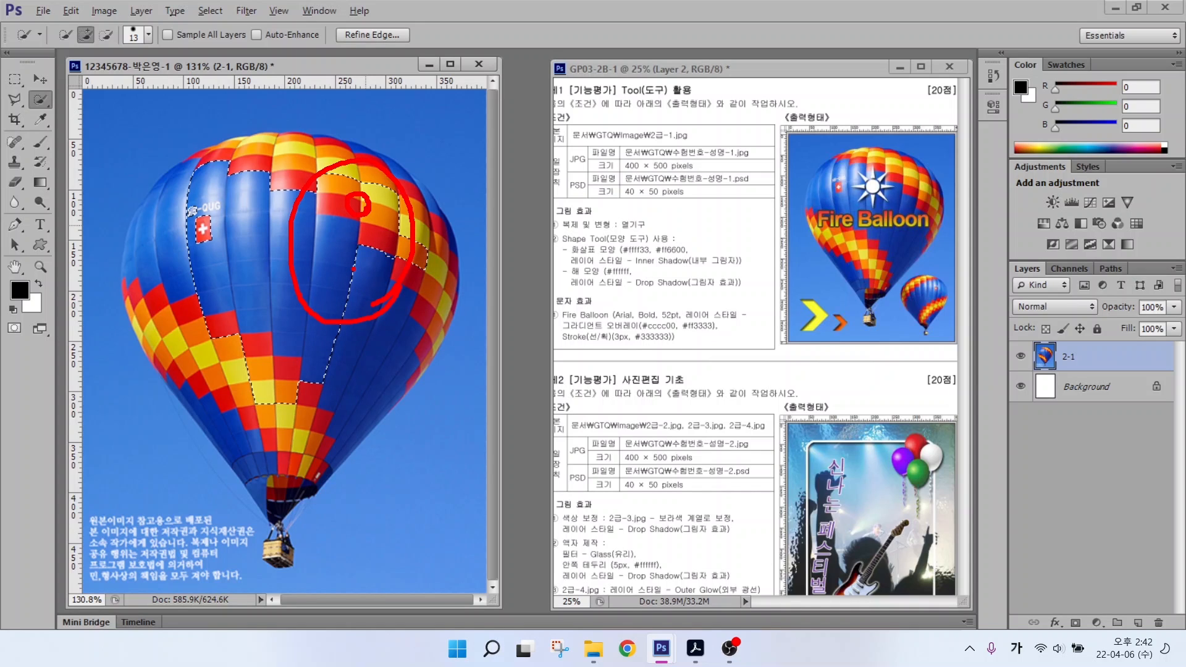
key(Escape)
key(ctrl+2)
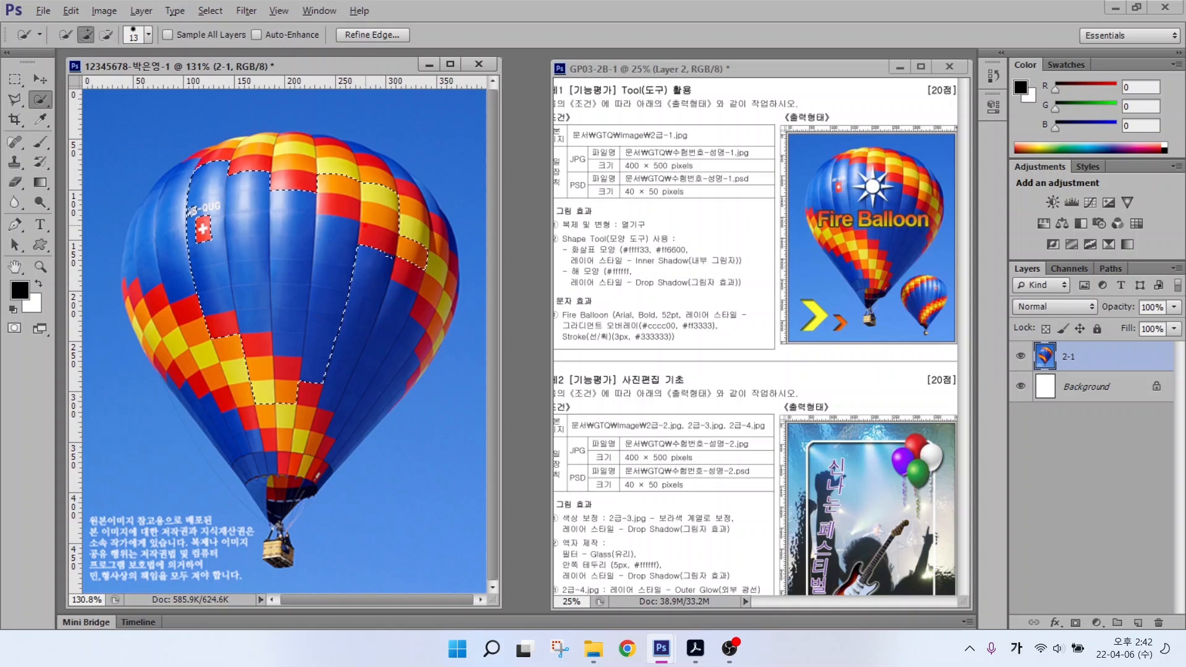
mouse_move(253, 224)
mouse_down()
mouse_move(226, 222)
mouse_move(221, 301)
mouse_move(257, 301)
mouse_move(330, 191)
mouse_move(405, 244)
mouse_move(350, 316)
mouse_up()
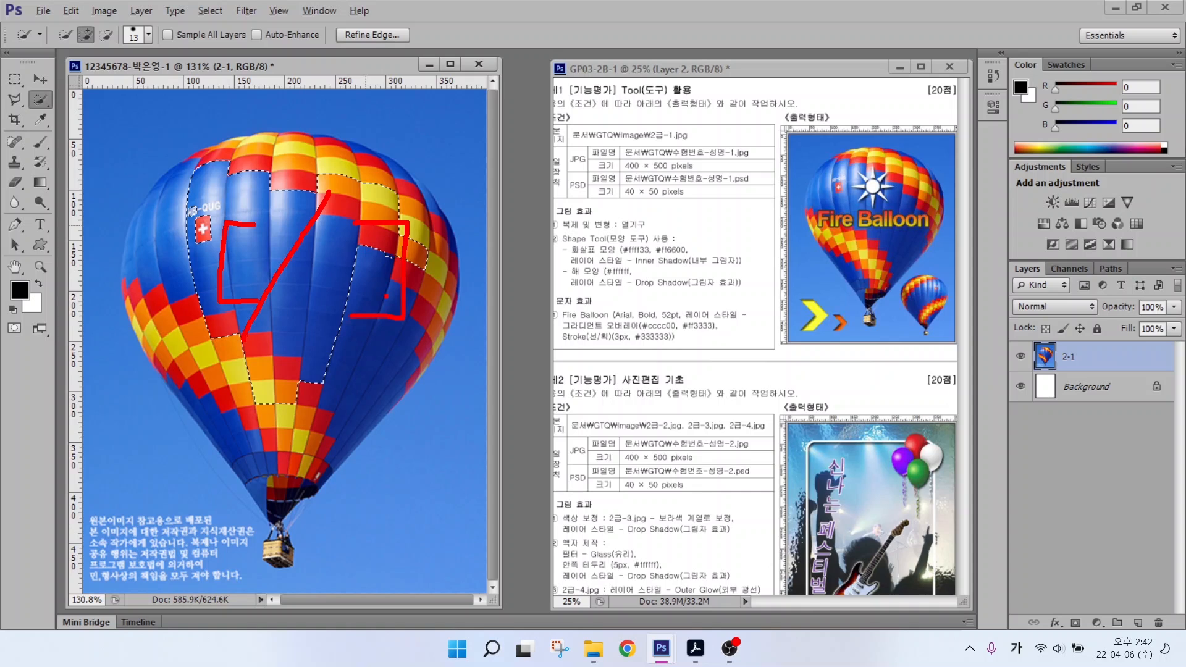
key(Escape)
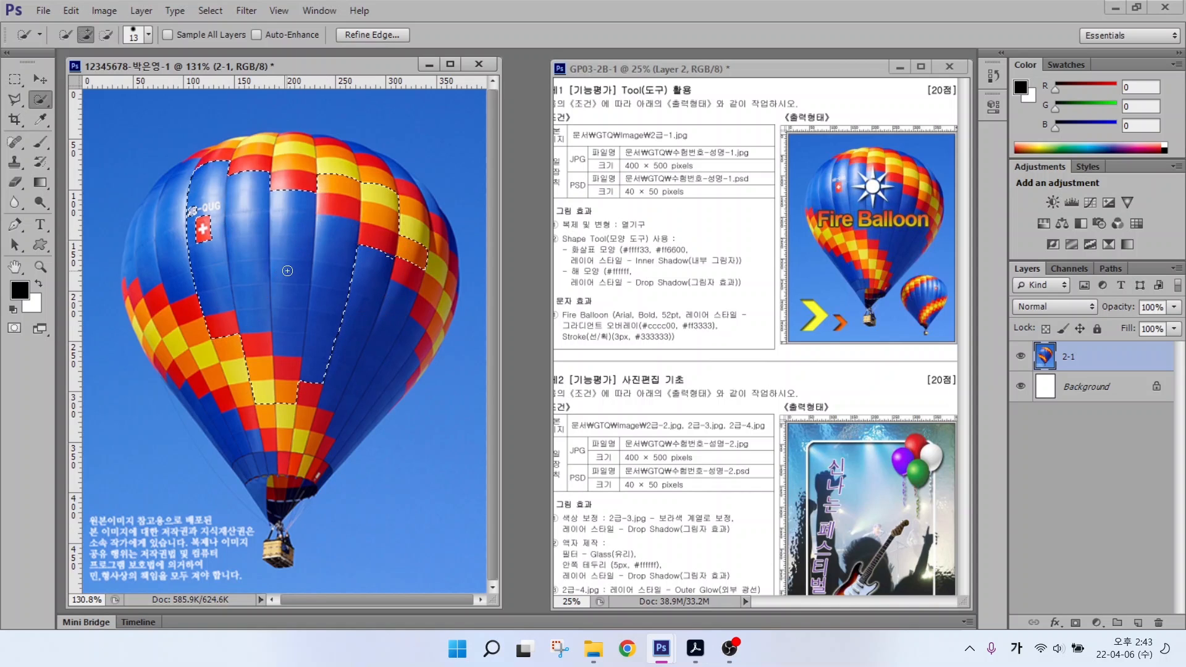
Step: Add the right blue panels, bottom funnel and basket using a resized brush
key(bracketright)
key(bracketright)
key(bracketright)
key(bracketright)
key(bracketright)
key(bracketright)
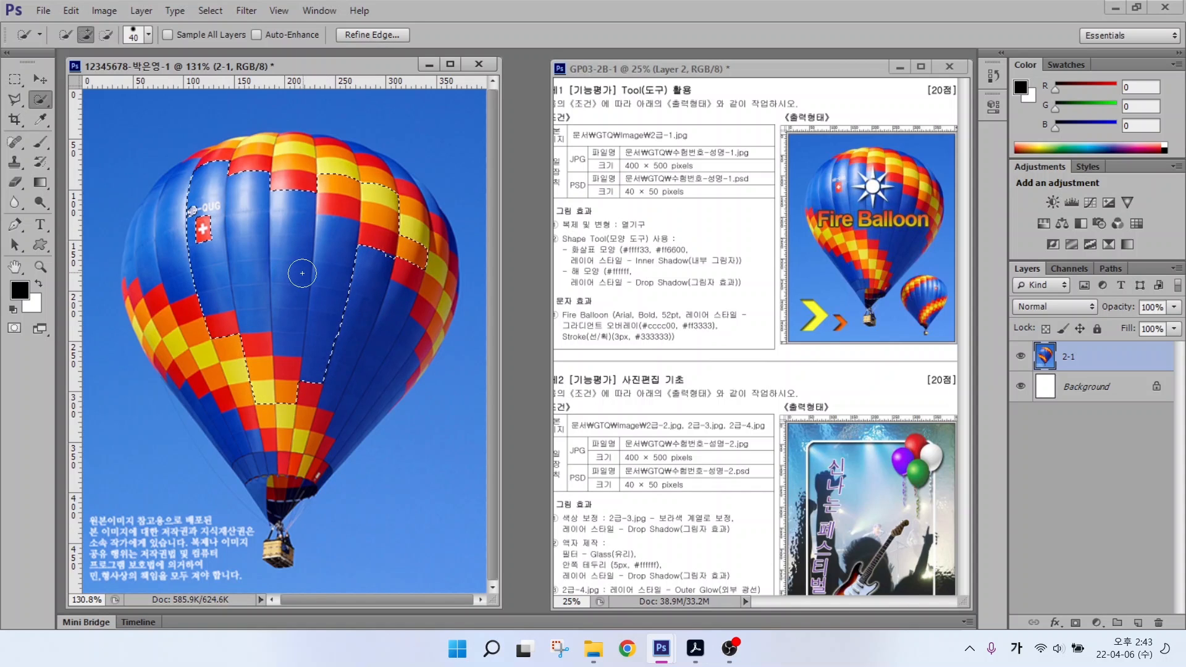
key(bracketright)
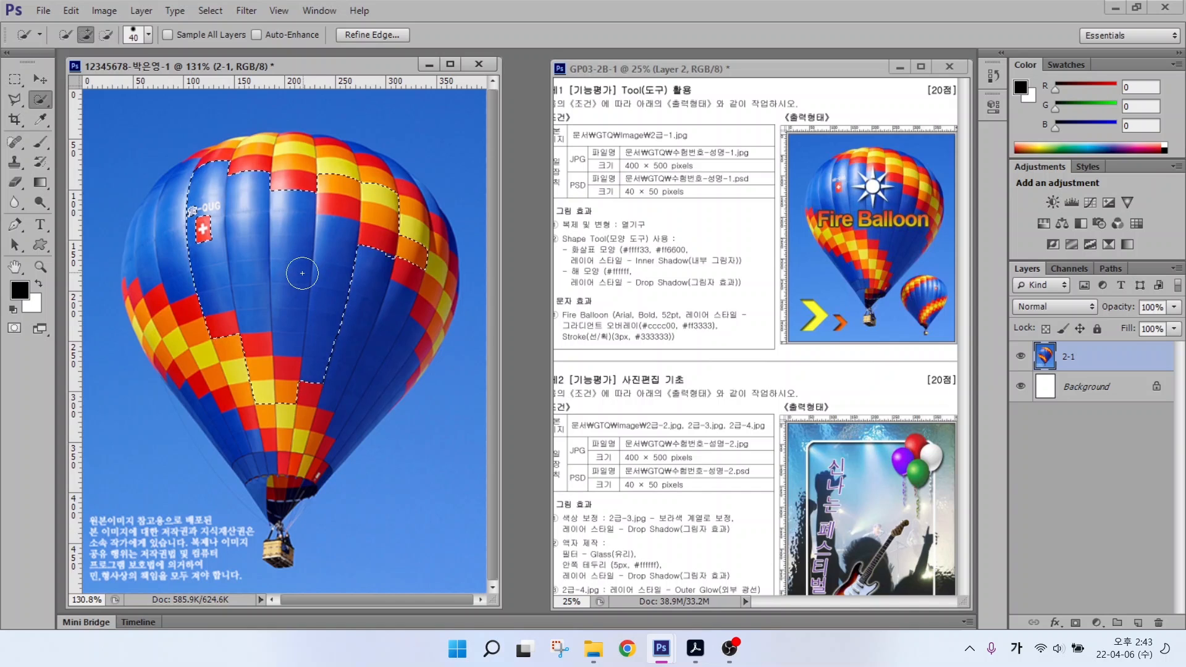
mouse_move(302, 273)
mouse_down()
mouse_move(344, 251)
mouse_move(353, 286)
mouse_move(344, 334)
mouse_move(392, 275)
mouse_move(395, 318)
mouse_move(359, 218)
mouse_move(264, 198)
mouse_move(194, 246)
mouse_move(248, 406)
mouse_move(216, 268)
mouse_move(219, 202)
mouse_move(384, 200)
mouse_move(279, 476)
mouse_up()
key(bracketleft)
key(bracketleft)
key(bracketleft)
key(bracketleft)
key(bracketleft)
key(bracketleft)
key(bracketleft)
key(bracketleft)
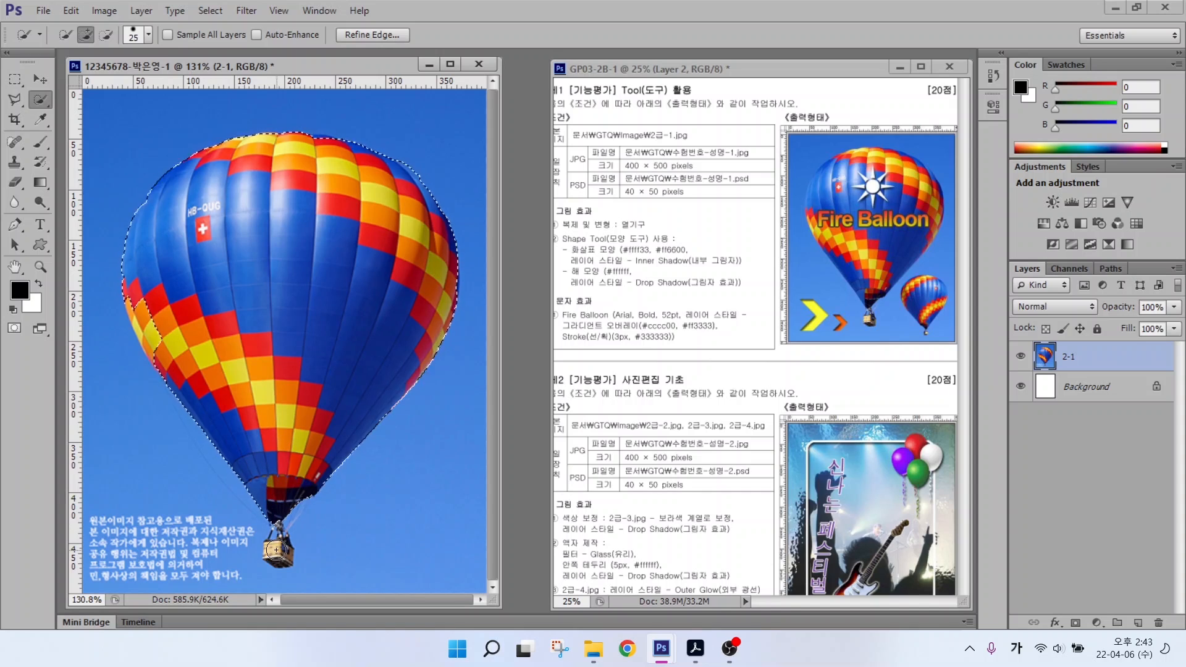
drag(276, 550, 277, 530)
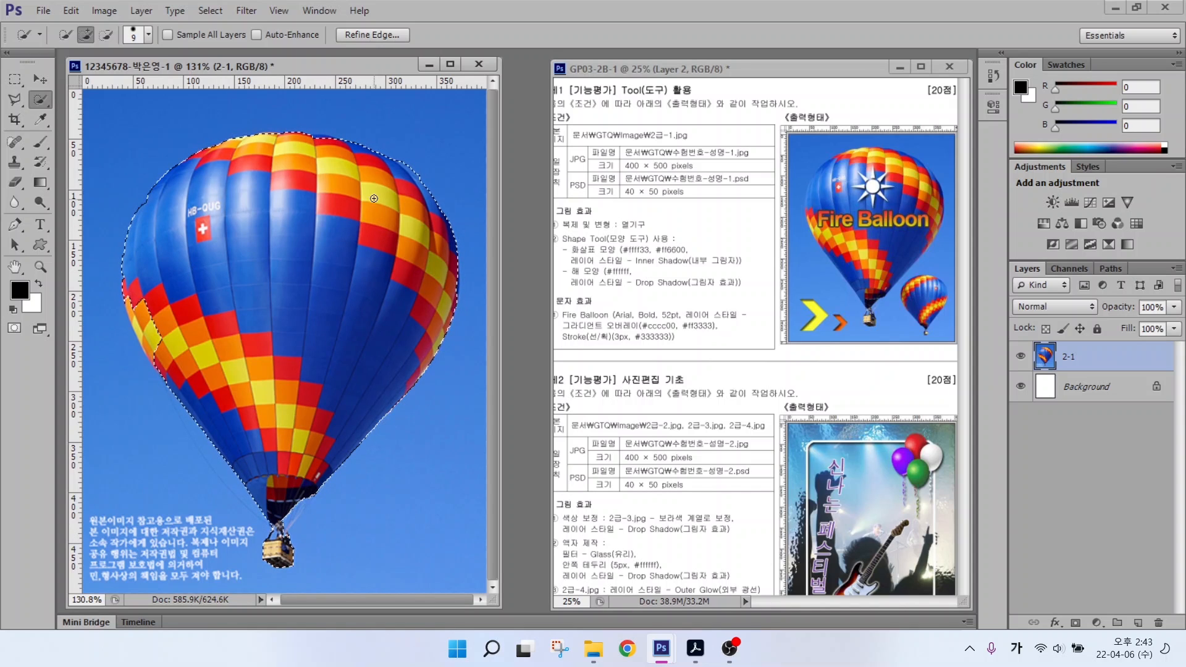
key(alt)
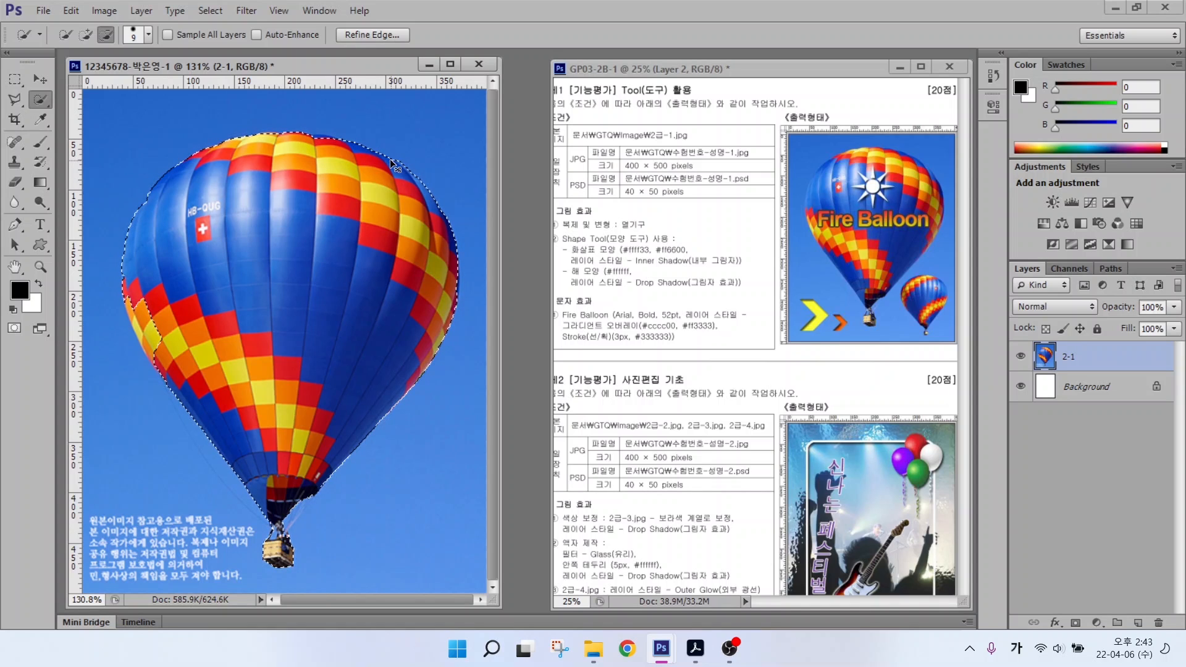
Step: Copy the selected balloon to a new layer with Ctrl+J and name it 복제
key(ctrl+j)
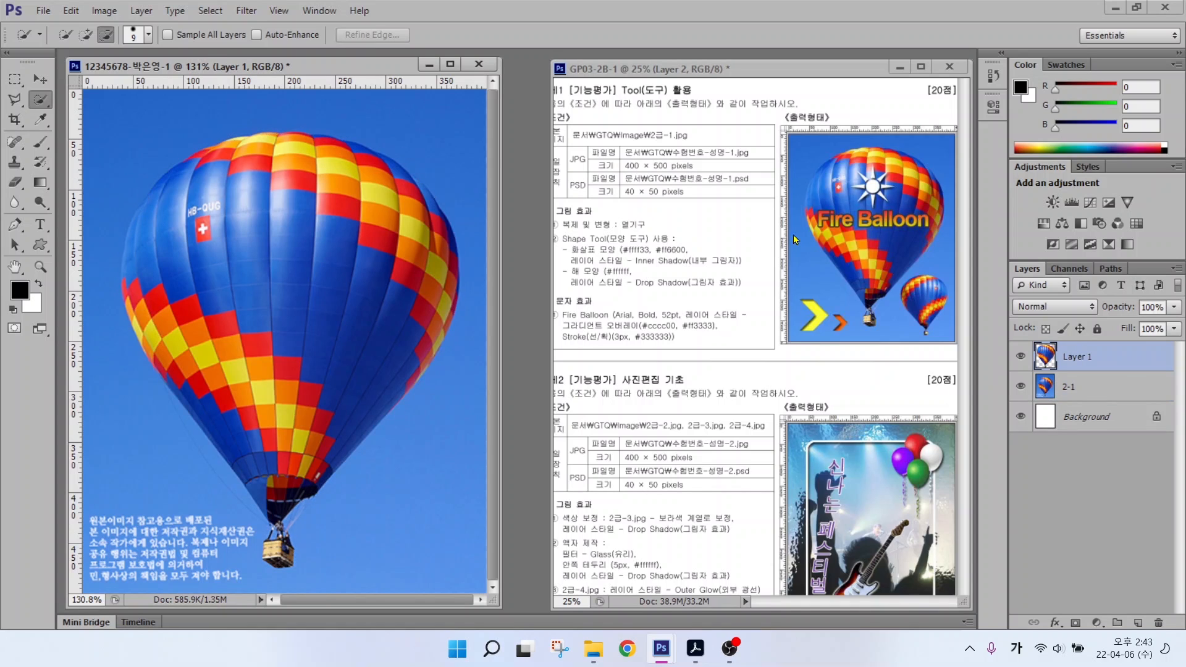
mouse_move(1077, 356)
mouse_down()
mouse_move(1036, 366)
mouse_move(1041, 333)
mouse_move(1089, 325)
mouse_move(1100, 357)
mouse_move(1080, 375)
mouse_move(1121, 294)
mouse_up()
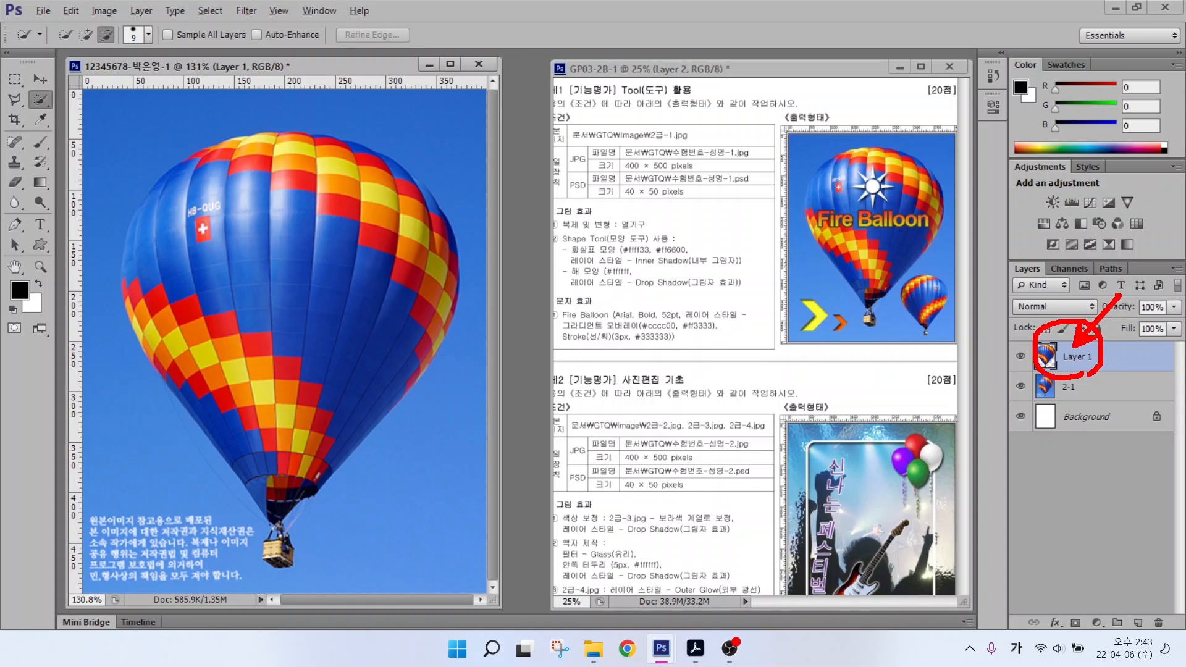
key(Escape)
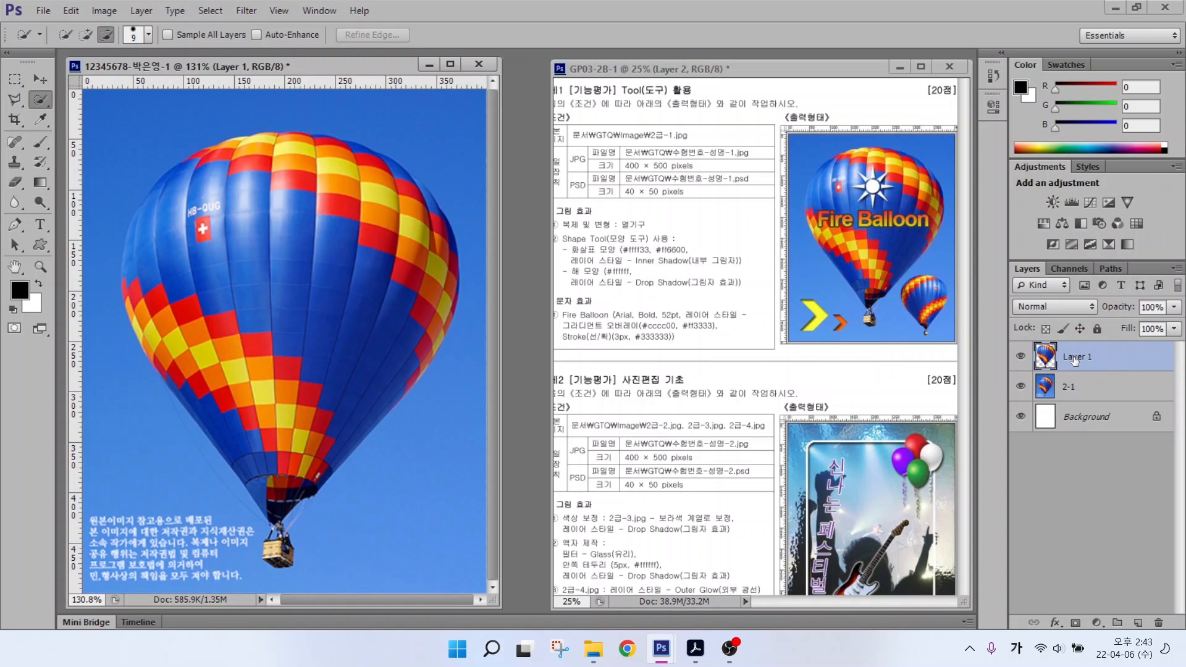
double_click(1074, 358)
text(복제)
key(Return)
click(71, 11)
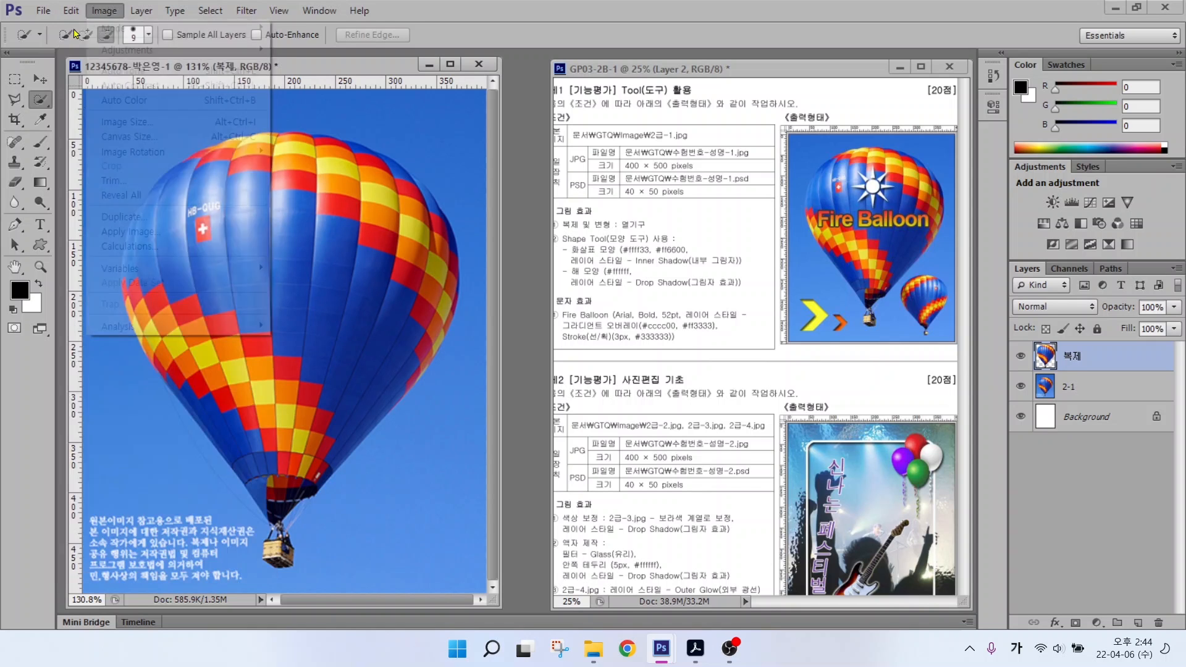
mouse_move(69, 6)
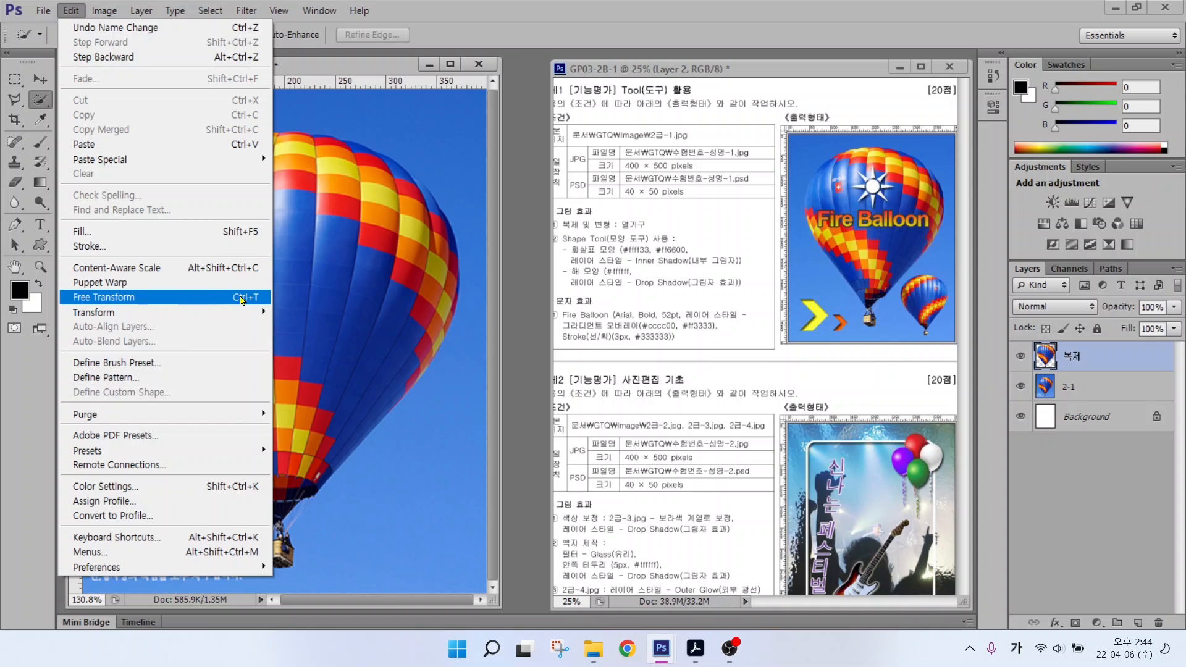
Step: Scale the 복제 balloon copy down proportionally with Free Transform
click(241, 299)
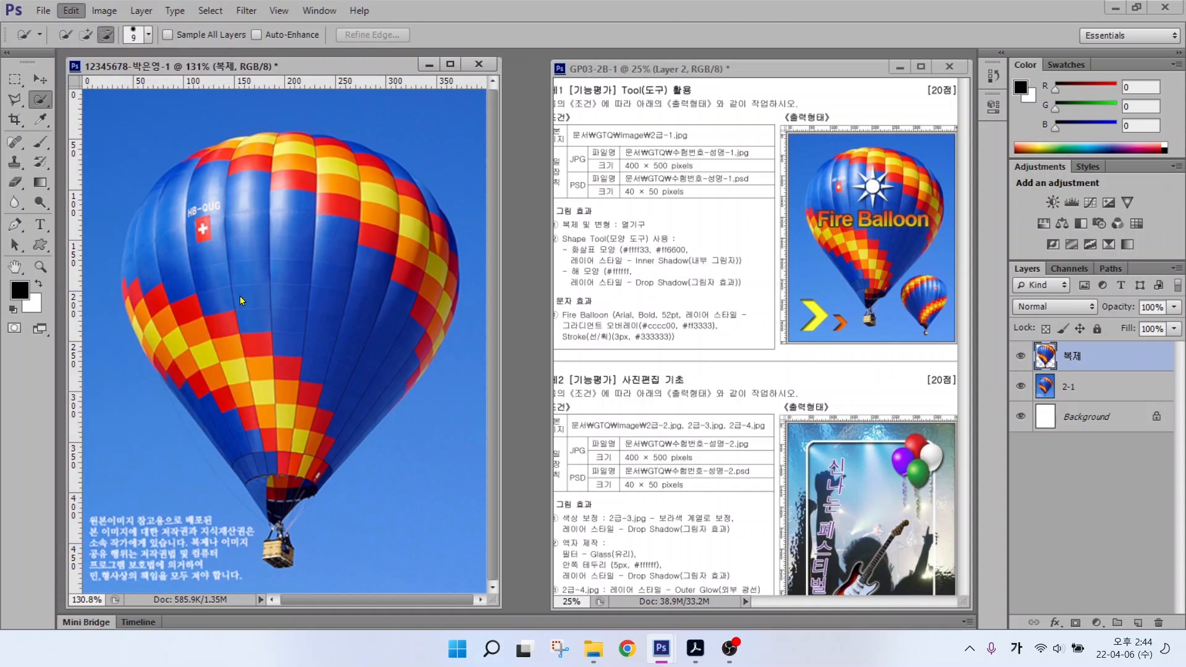
mouse_move(457, 146)
mouse_down()
mouse_move(441, 123)
mouse_move(464, 128)
mouse_up()
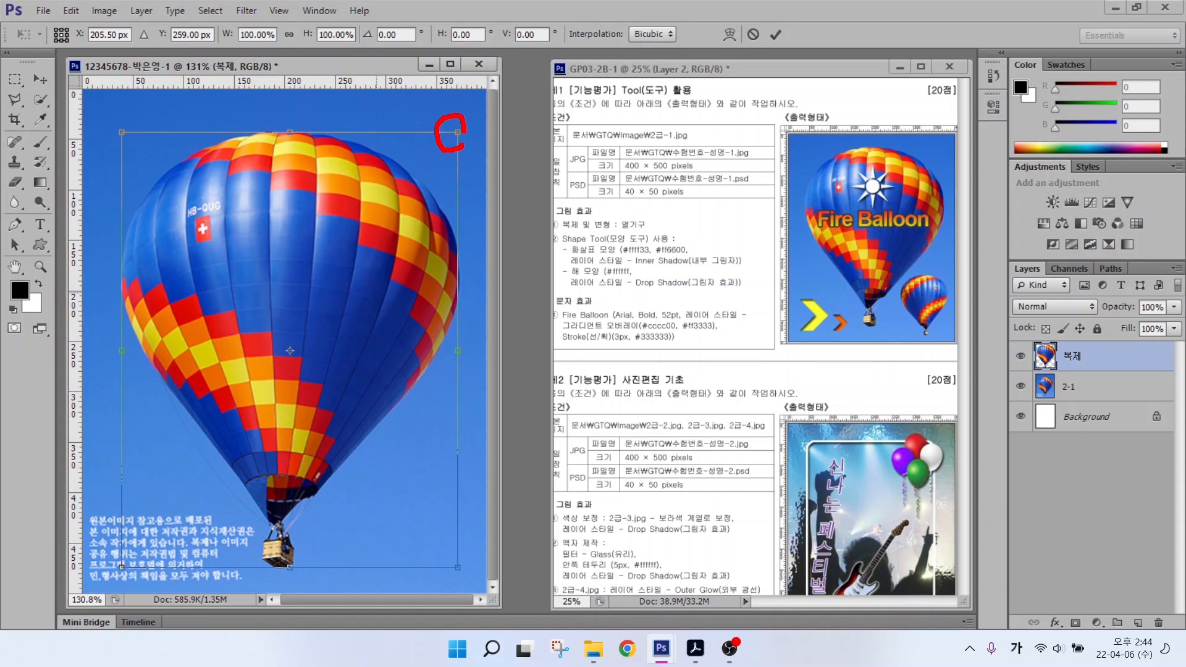
mouse_move(144, 136)
mouse_down()
mouse_move(111, 144)
mouse_move(117, 113)
mouse_move(142, 137)
mouse_up()
mouse_move(457, 132)
mouse_down()
mouse_move(269, 359)
mouse_move(358, 250)
mouse_move(256, 479)
mouse_move(197, 402)
mouse_move(244, 418)
mouse_move(245, 368)
mouse_up()
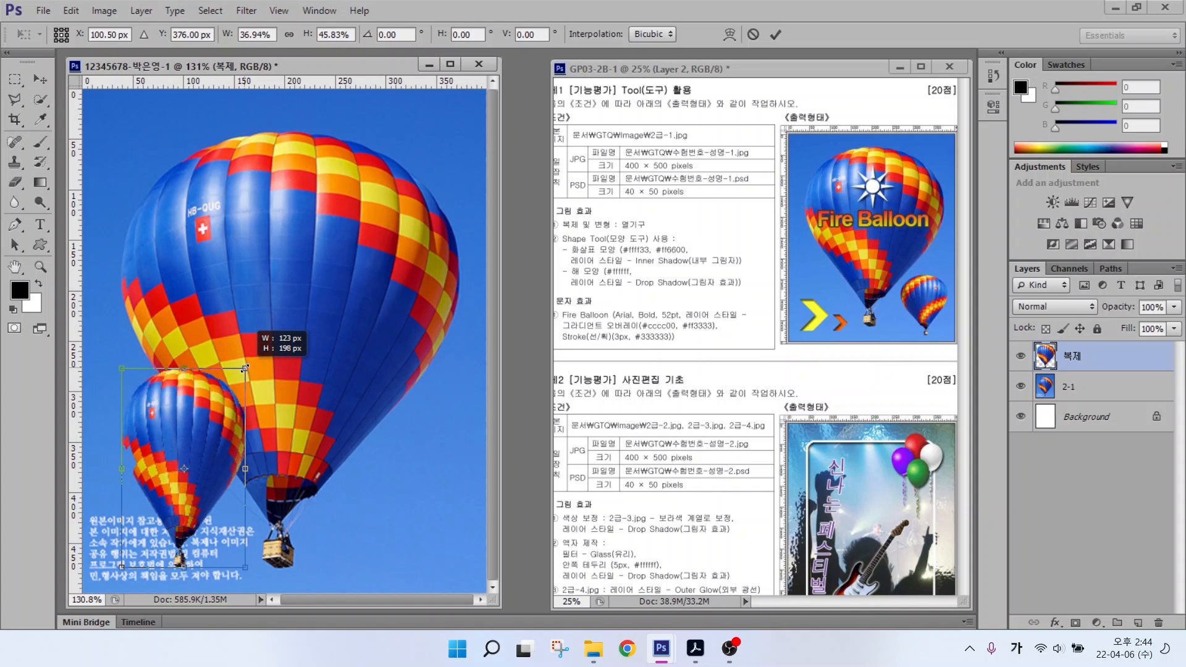
drag(244, 368, 238, 464)
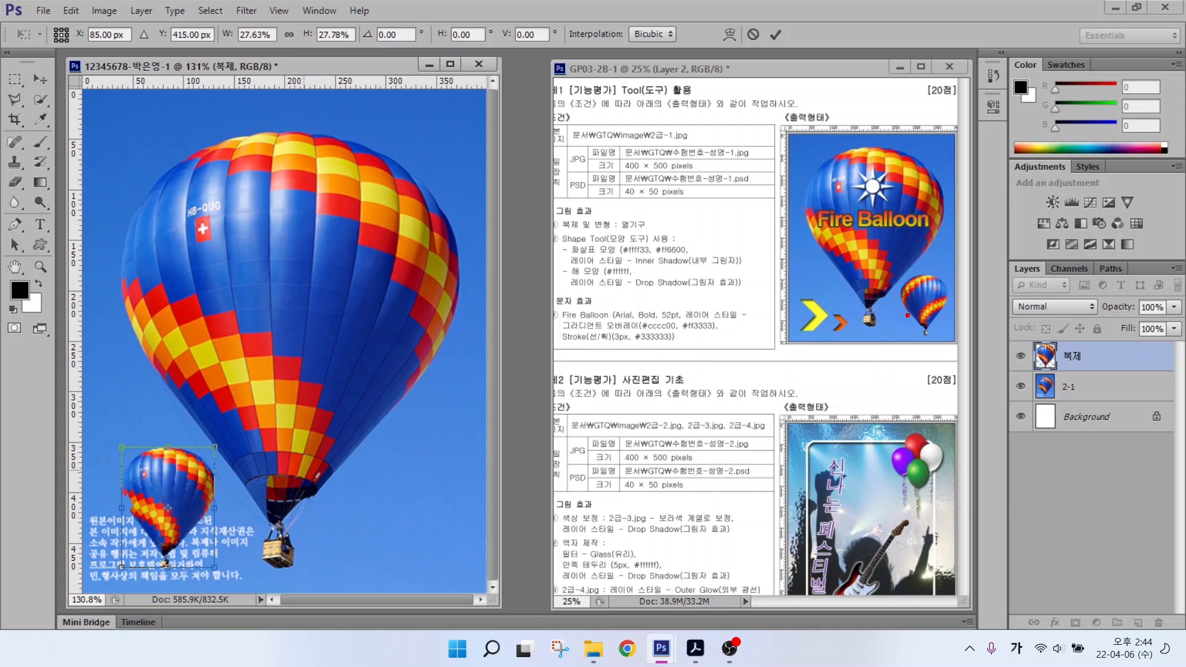
mouse_move(899, 321)
mouse_down()
mouse_move(921, 279)
mouse_move(944, 272)
mouse_up()
drag(922, 332, 956, 293)
mouse_move(122, 431)
mouse_down()
mouse_move(177, 457)
mouse_move(214, 500)
mouse_up()
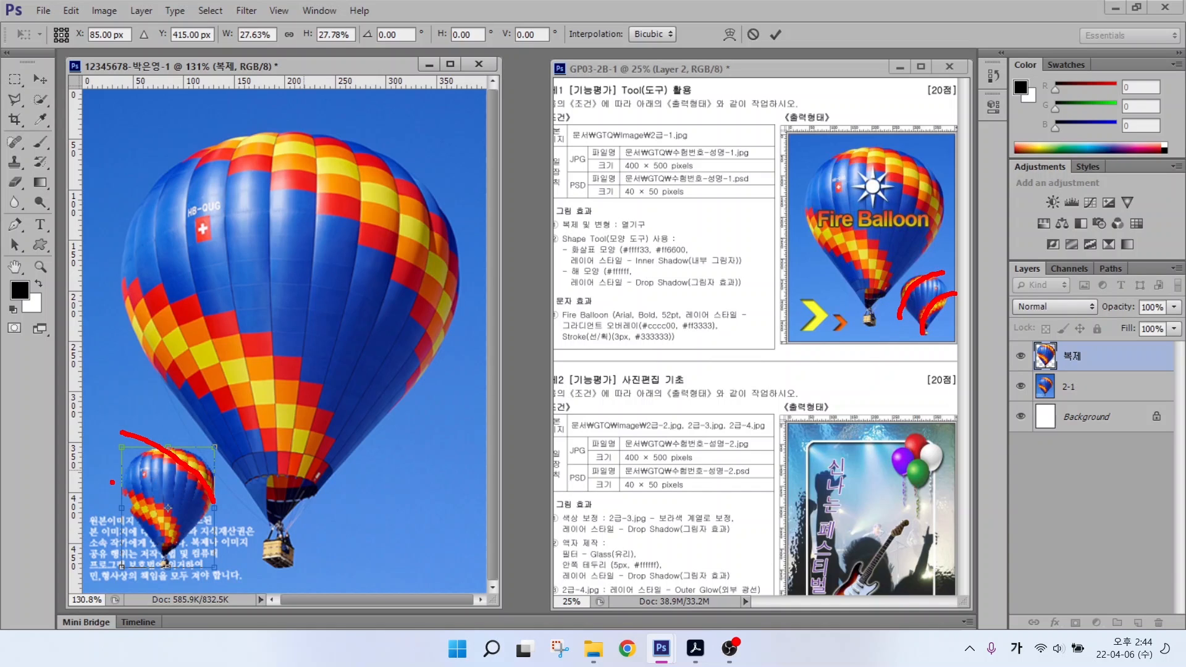
drag(112, 482, 175, 555)
mouse_move(361, 214)
mouse_down()
mouse_move(237, 351)
mouse_move(172, 447)
mouse_move(235, 435)
mouse_up()
key(Escape)
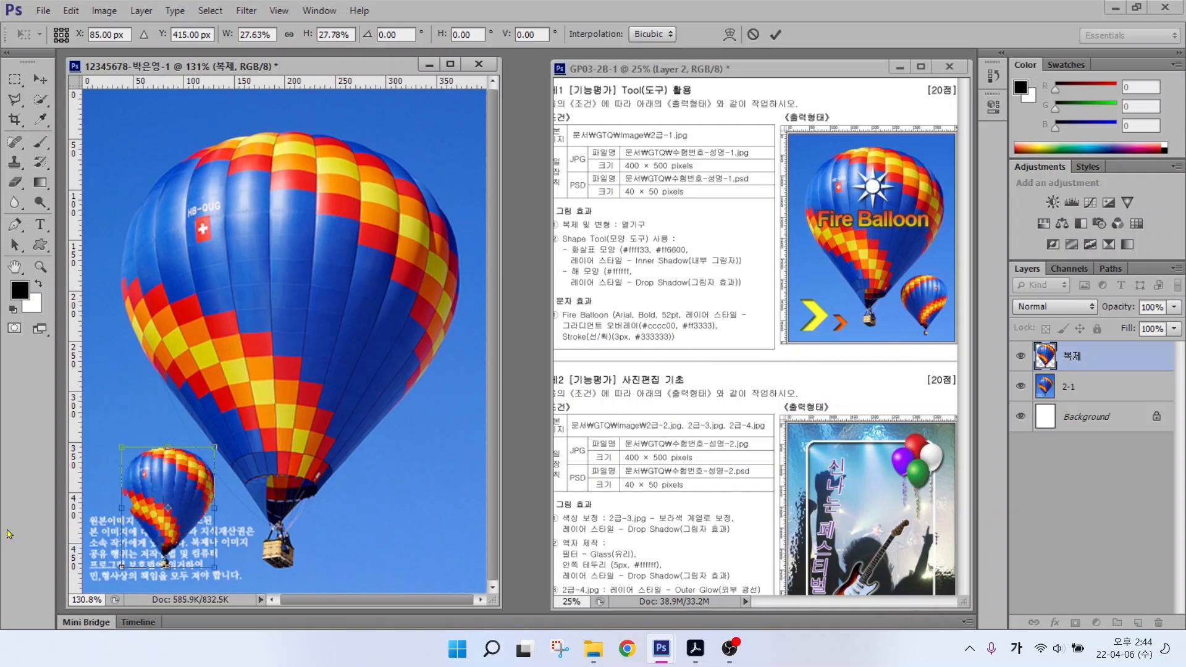
Step: Flip the small balloon horizontally, move it to the lower right and apply
right_click(165, 490)
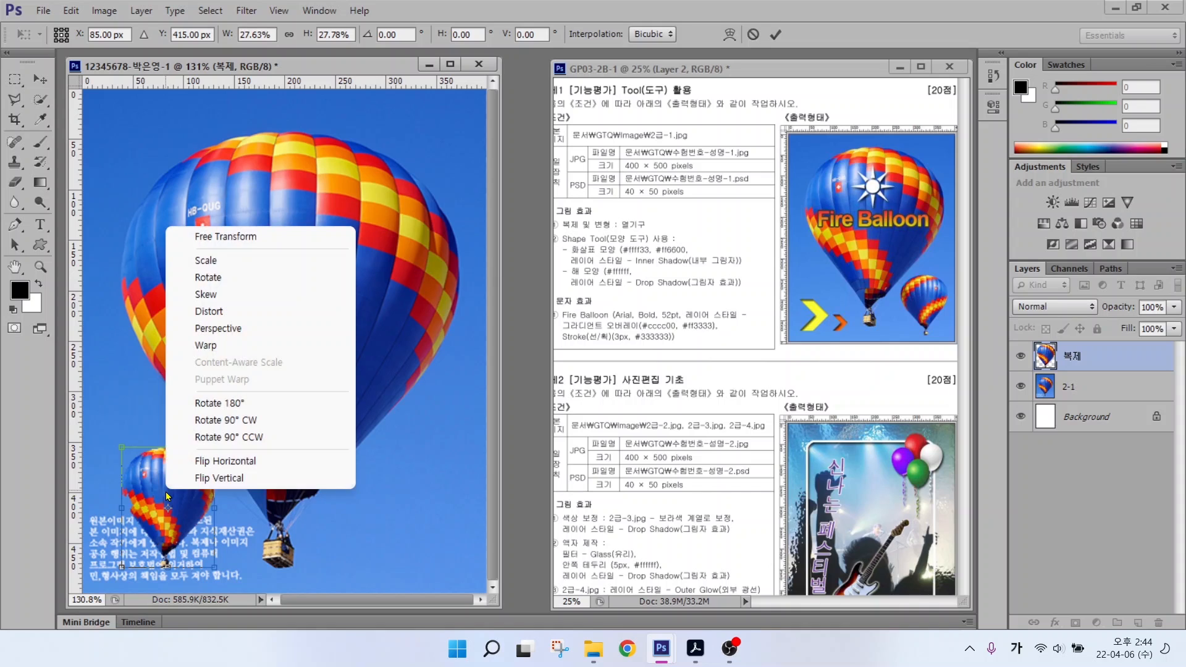
click(223, 468)
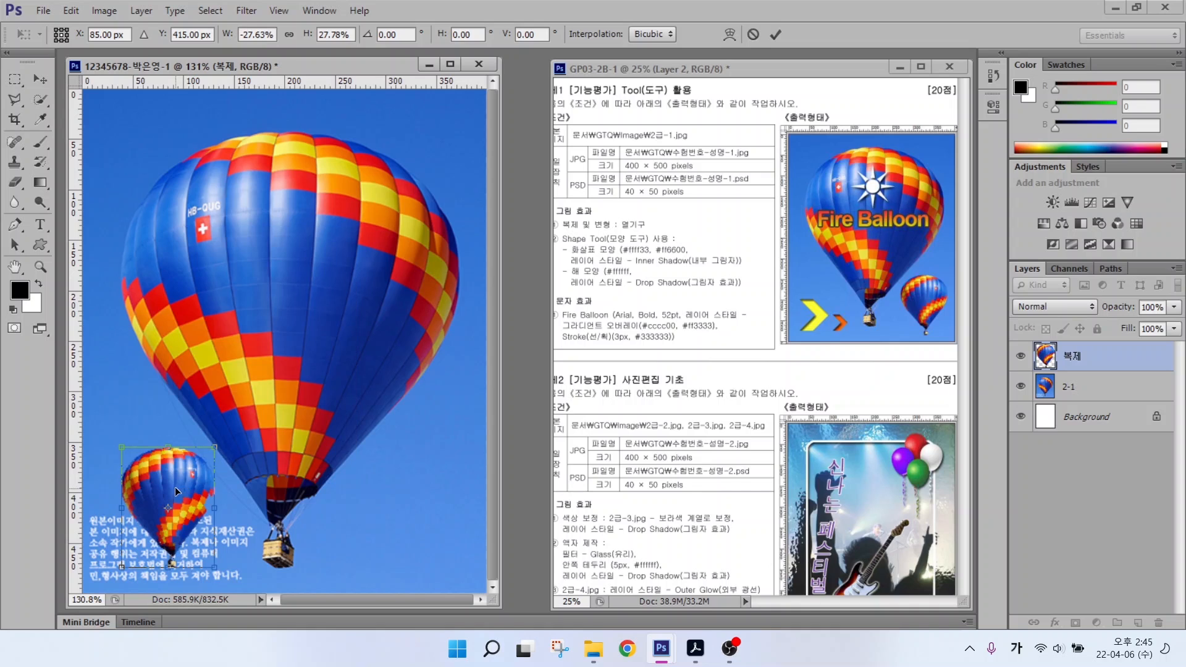
drag(171, 494, 426, 501)
key(Return)
key(w)
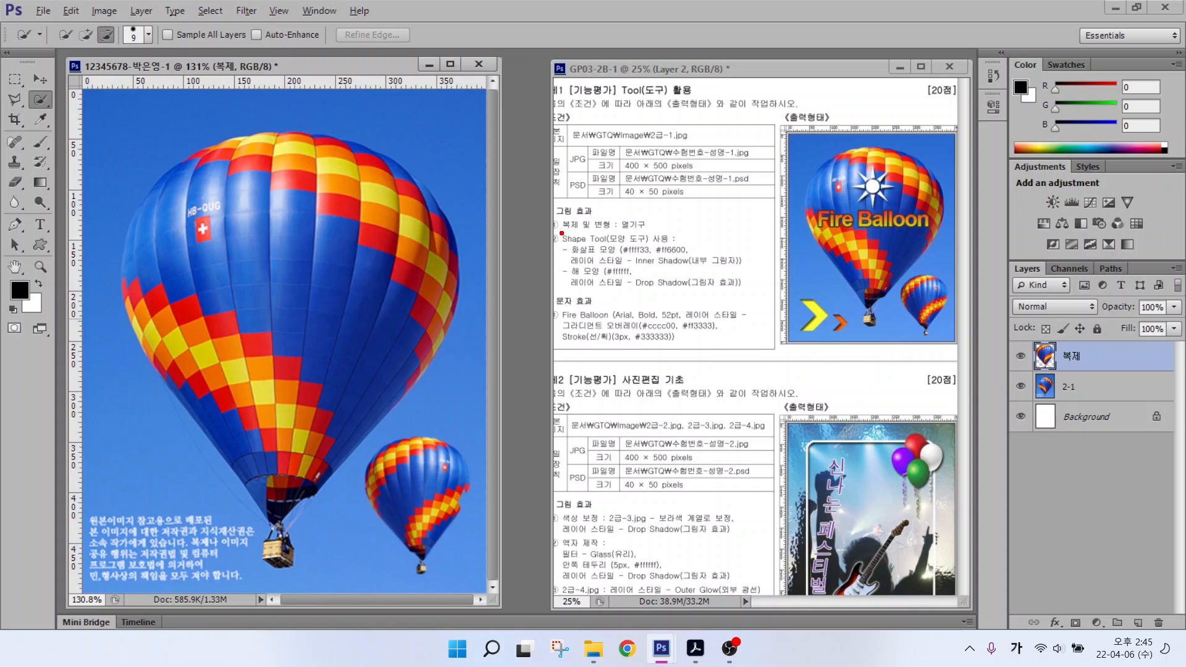
Step: Show the shape-tool flyout listing Rectangle through Custom Shape Tool
mouse_move(562, 229)
mouse_down()
mouse_move(624, 242)
mouse_move(656, 194)
mouse_up()
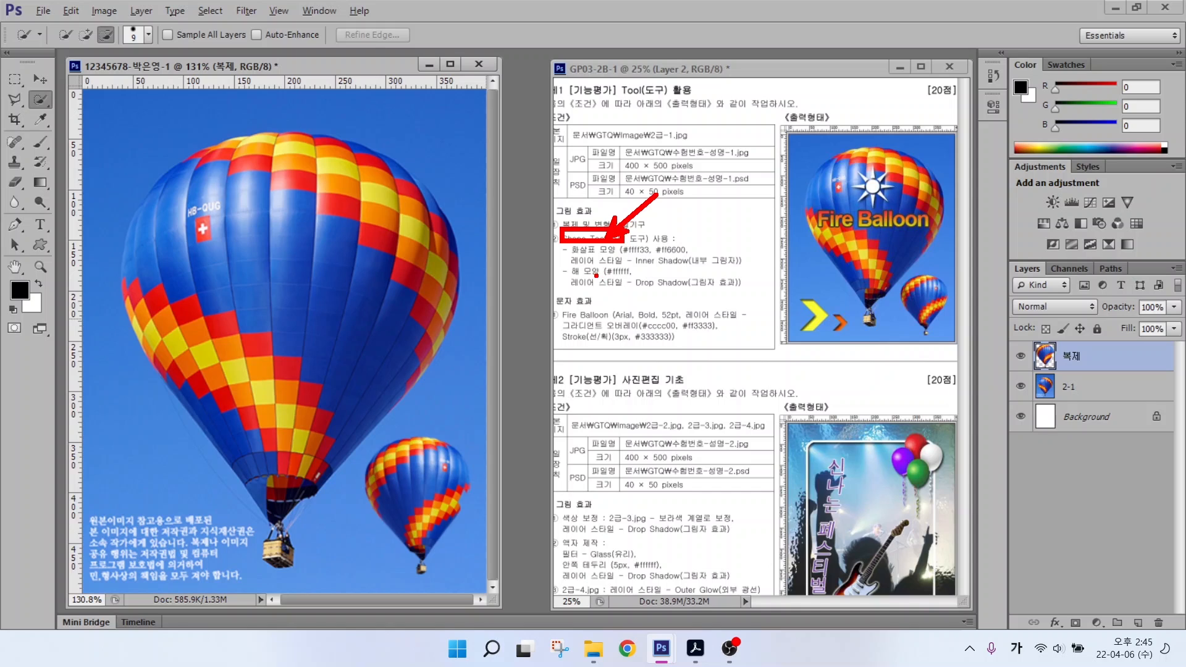
drag(595, 276, 642, 313)
drag(636, 258, 618, 282)
drag(680, 260, 705, 288)
drag(803, 339, 774, 367)
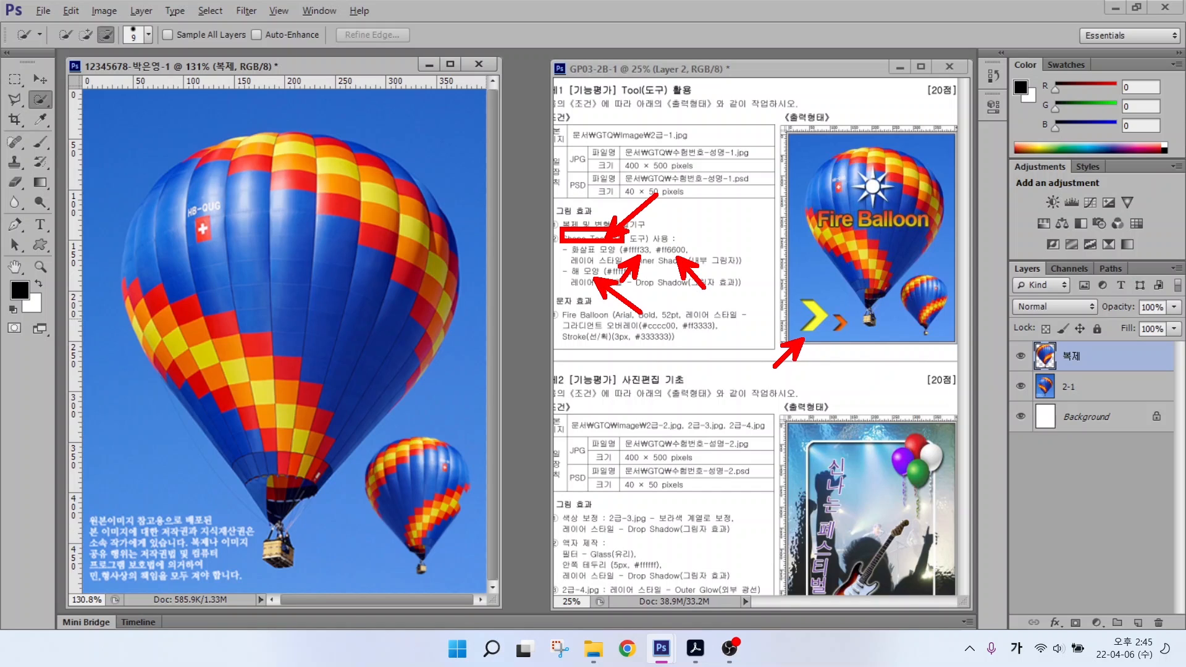
drag(836, 346, 817, 364)
key(Escape)
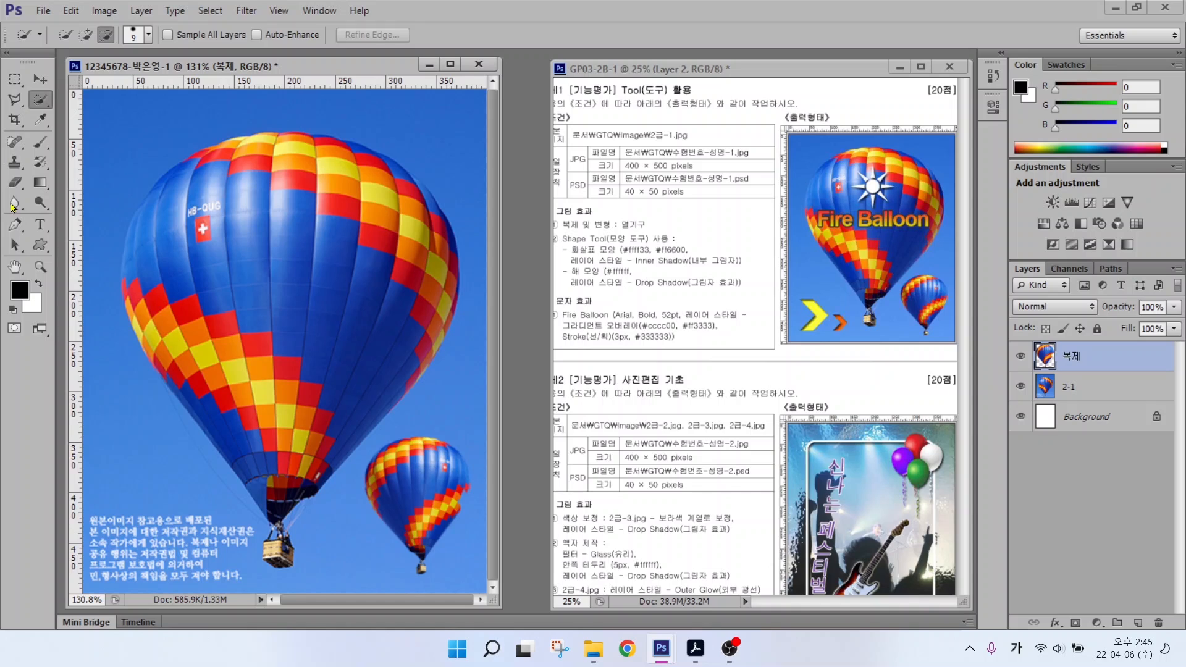
click(40, 245)
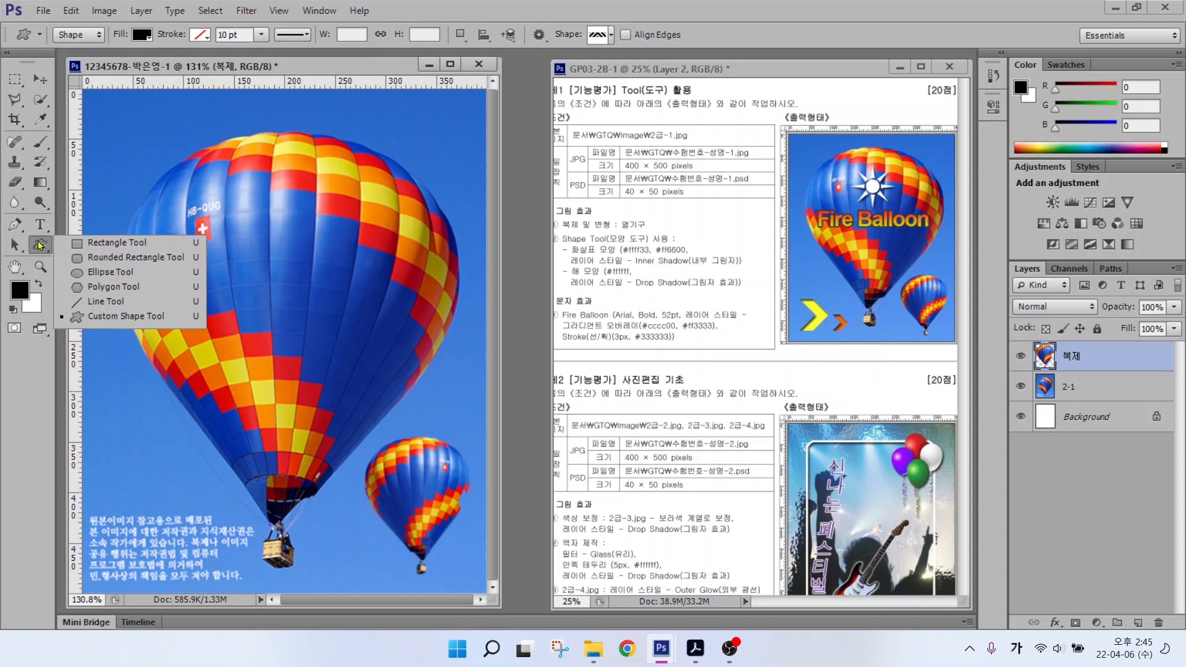
Step: Select the Custom Shape Tool and choose the Arrow 2 chevron from the shape library
click(112, 318)
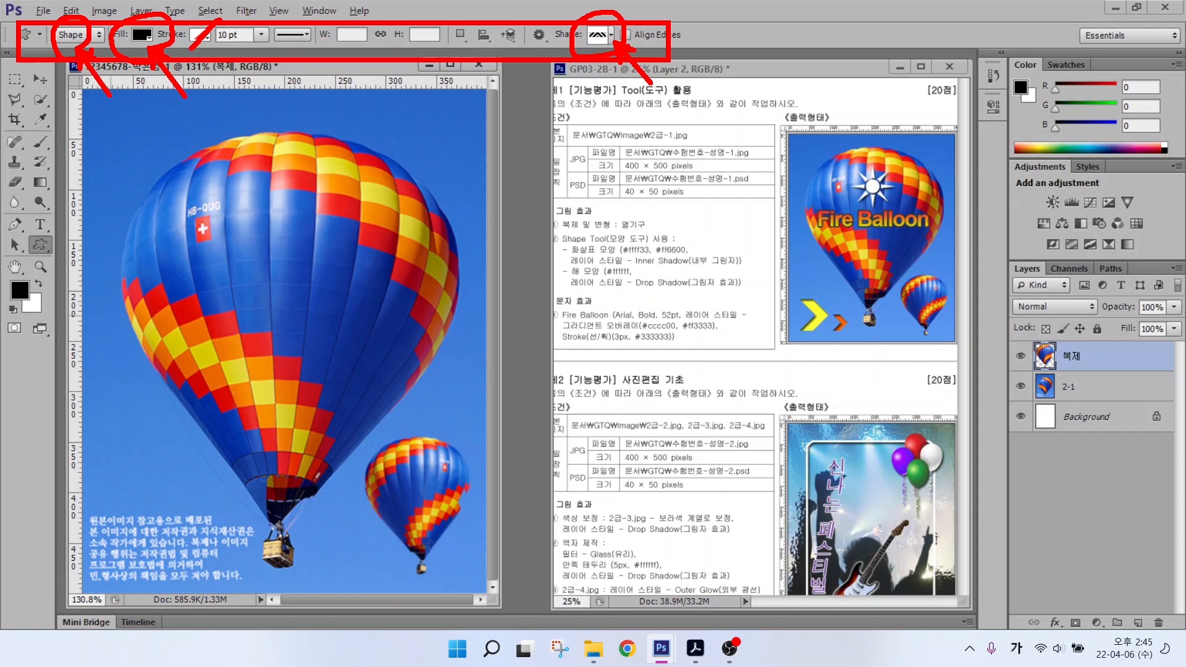
click(598, 34)
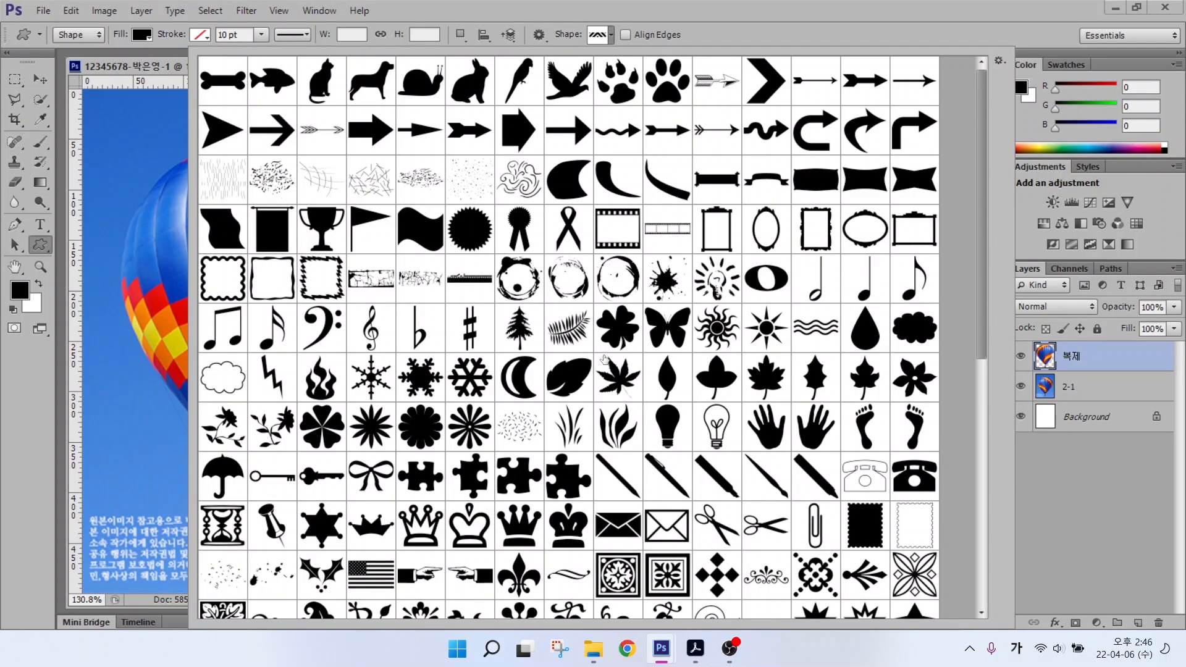
click(998, 63)
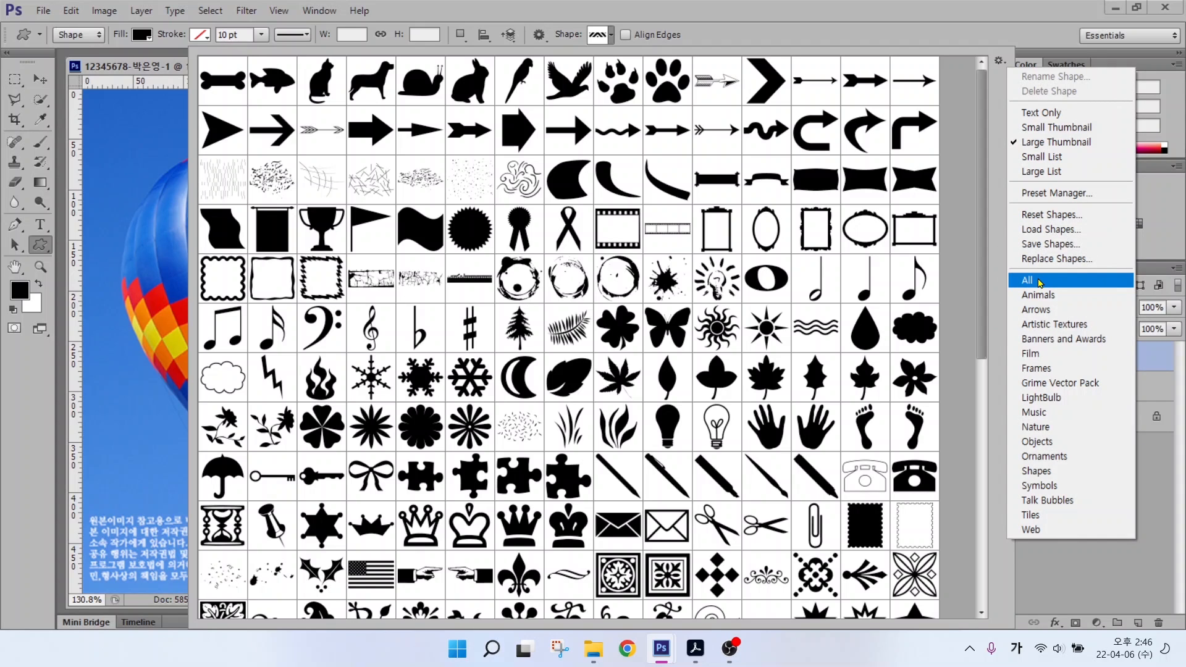
click(1036, 142)
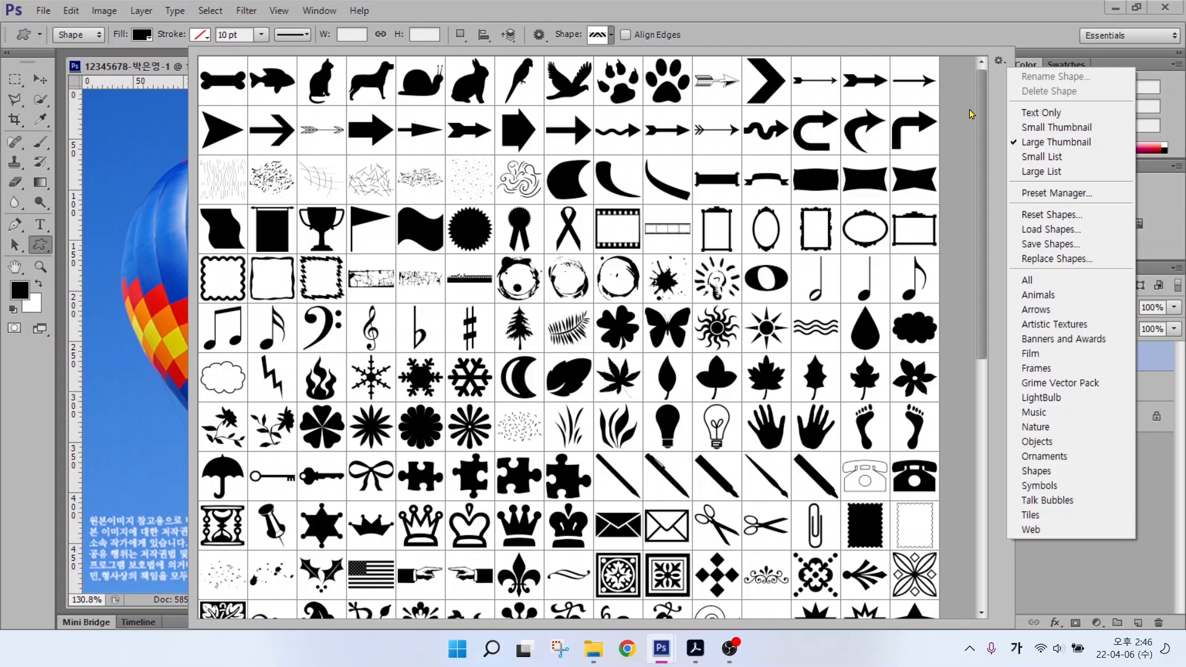
click(764, 86)
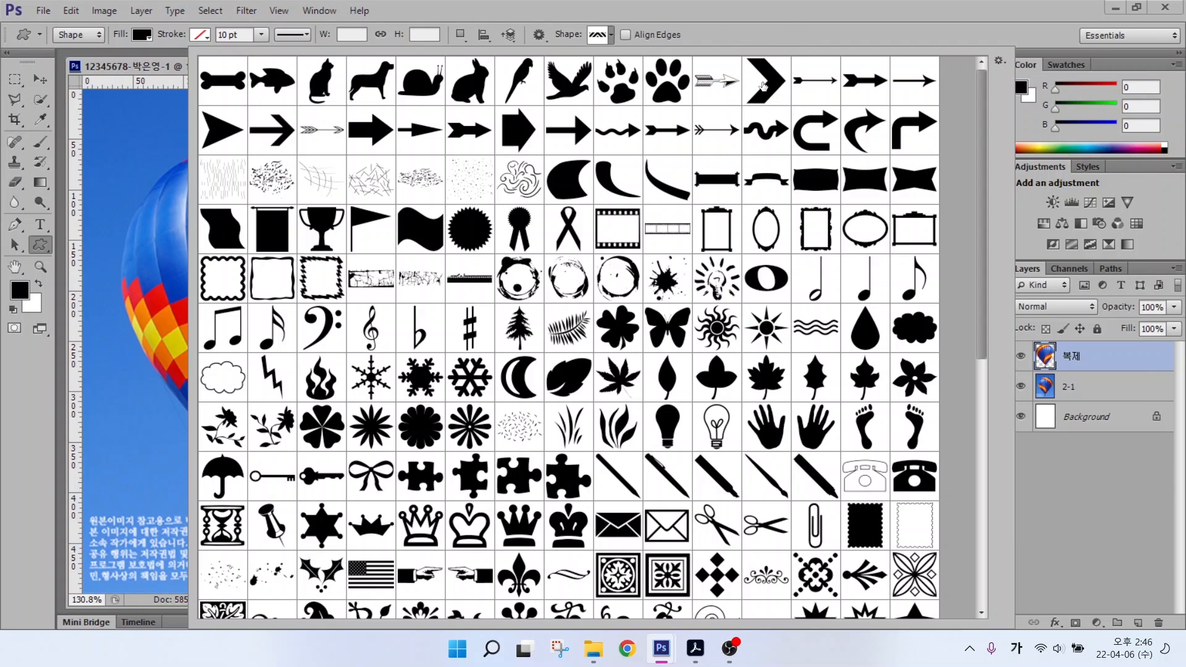
click(764, 86)
double_click(763, 85)
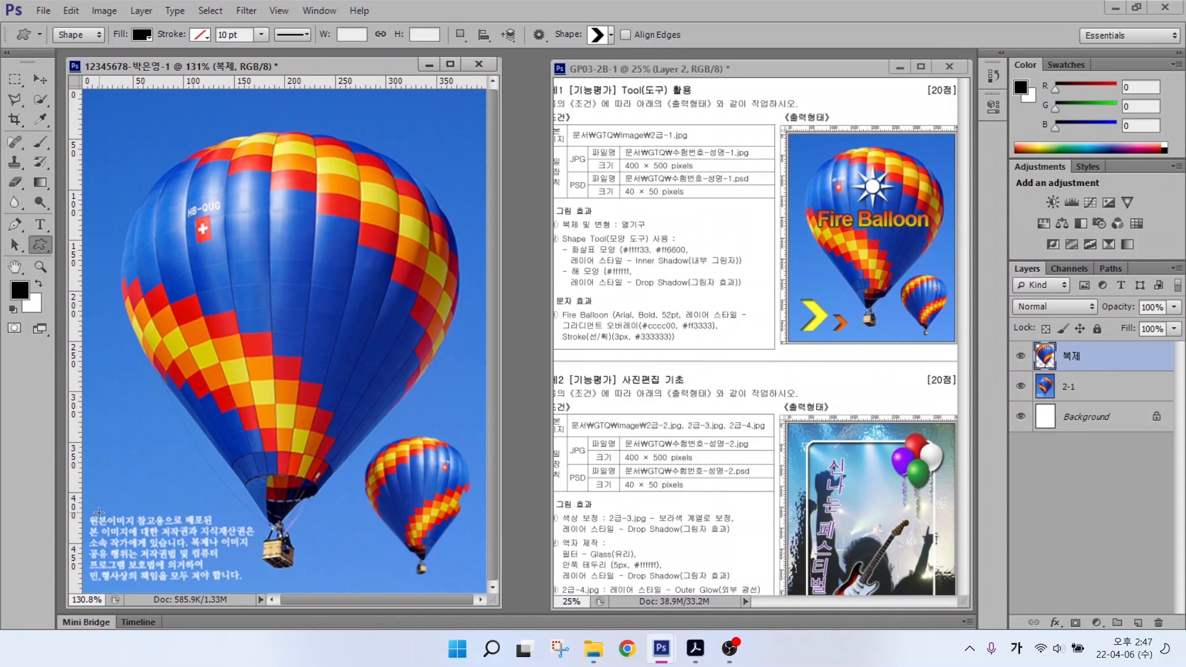
Step: Draw a black chevron of about 48 × 52 px over the lower-left text on Shape 1
mouse_move(104, 501)
mouse_down()
mouse_move(177, 569)
mouse_move(149, 529)
mouse_move(146, 571)
mouse_move(162, 583)
mouse_move(147, 579)
mouse_move(181, 553)
mouse_move(142, 553)
mouse_move(136, 567)
mouse_move(152, 577)
mouse_move(154, 568)
mouse_up()
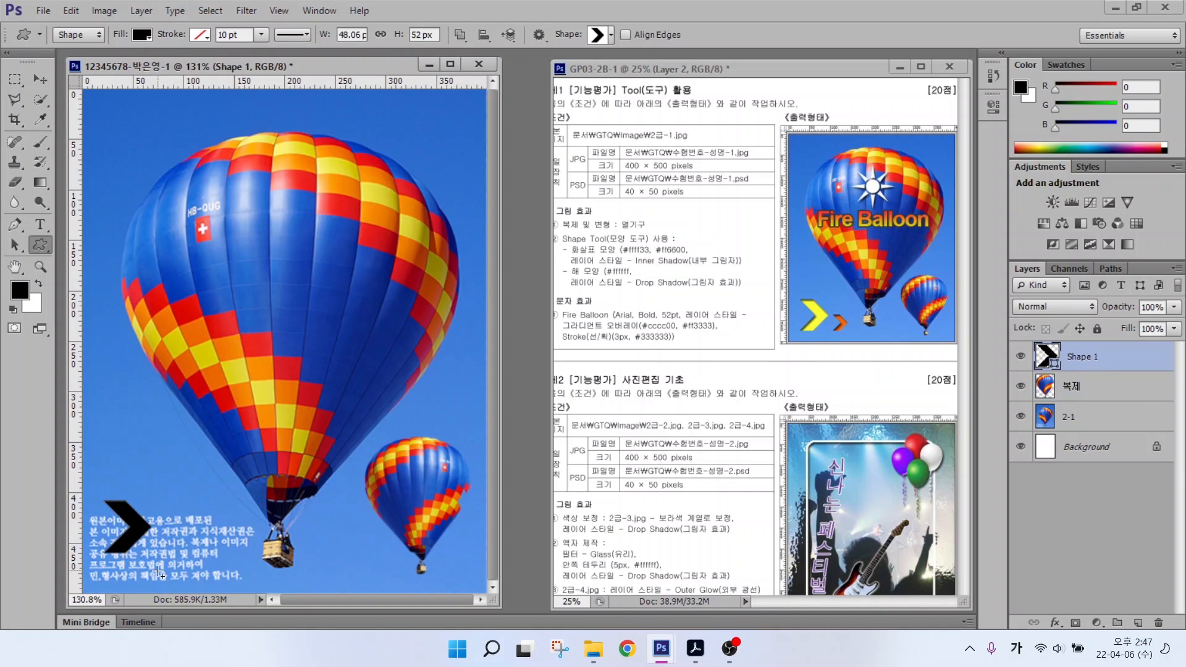
key(alt)
drag(210, 532, 255, 471)
key(Escape)
mouse_move(633, 220)
mouse_down()
mouse_move(655, 221)
mouse_move(621, 200)
mouse_up()
drag(671, 243, 708, 196)
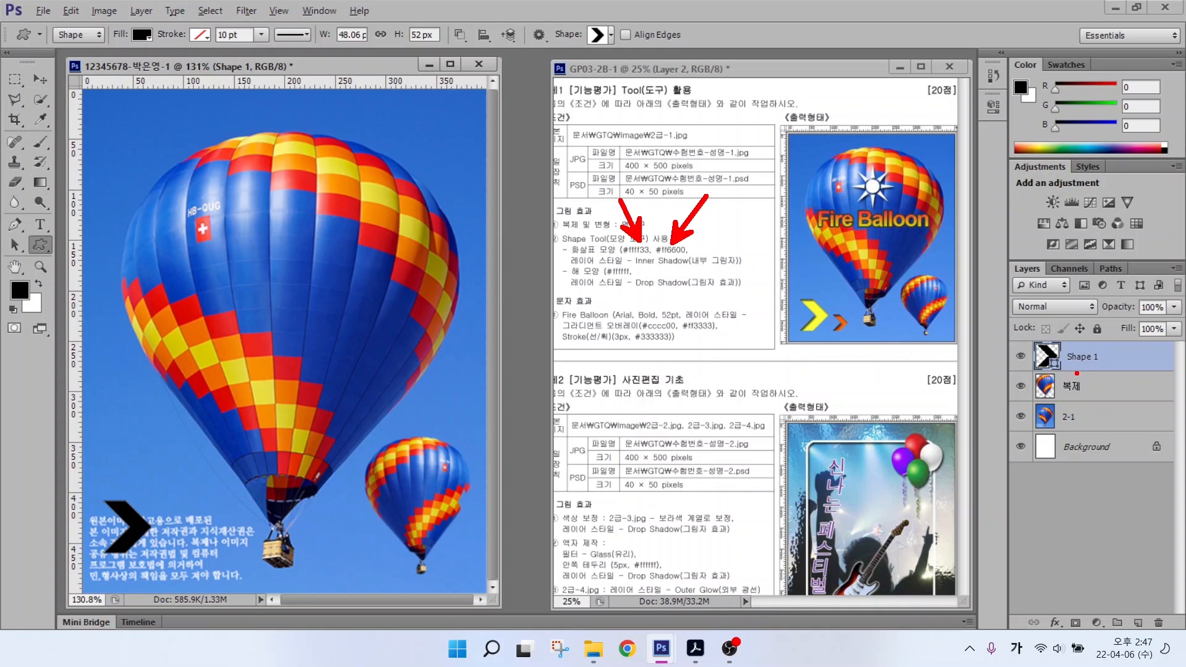
drag(1017, 330, 1179, 378)
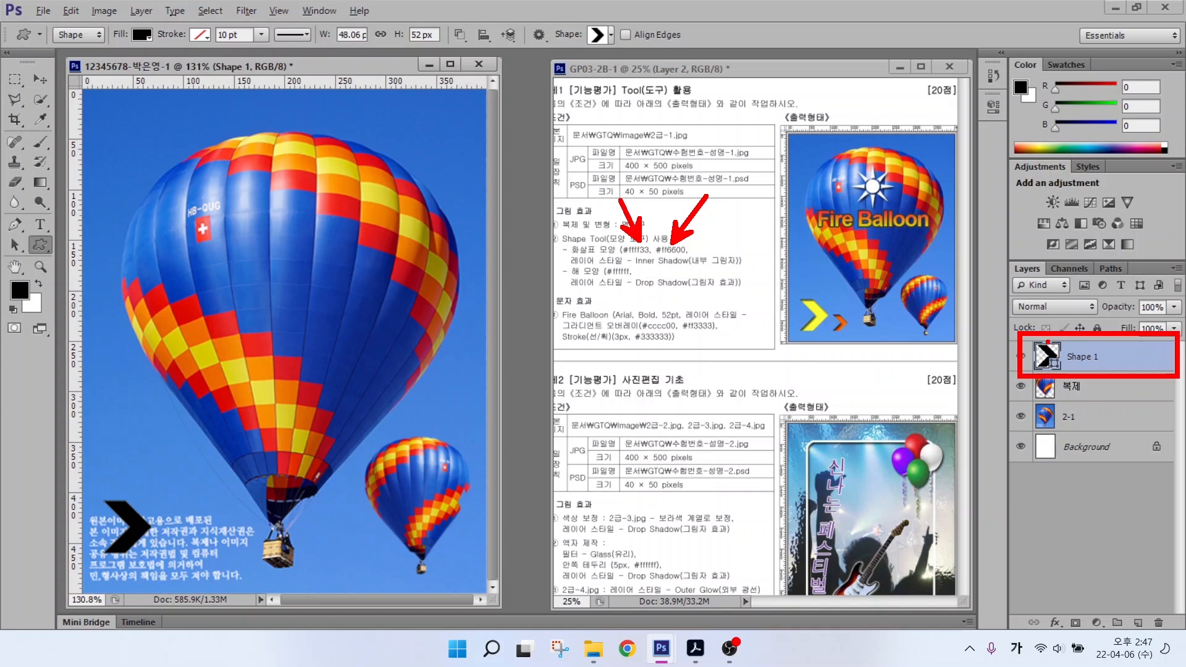
drag(1047, 342, 990, 263)
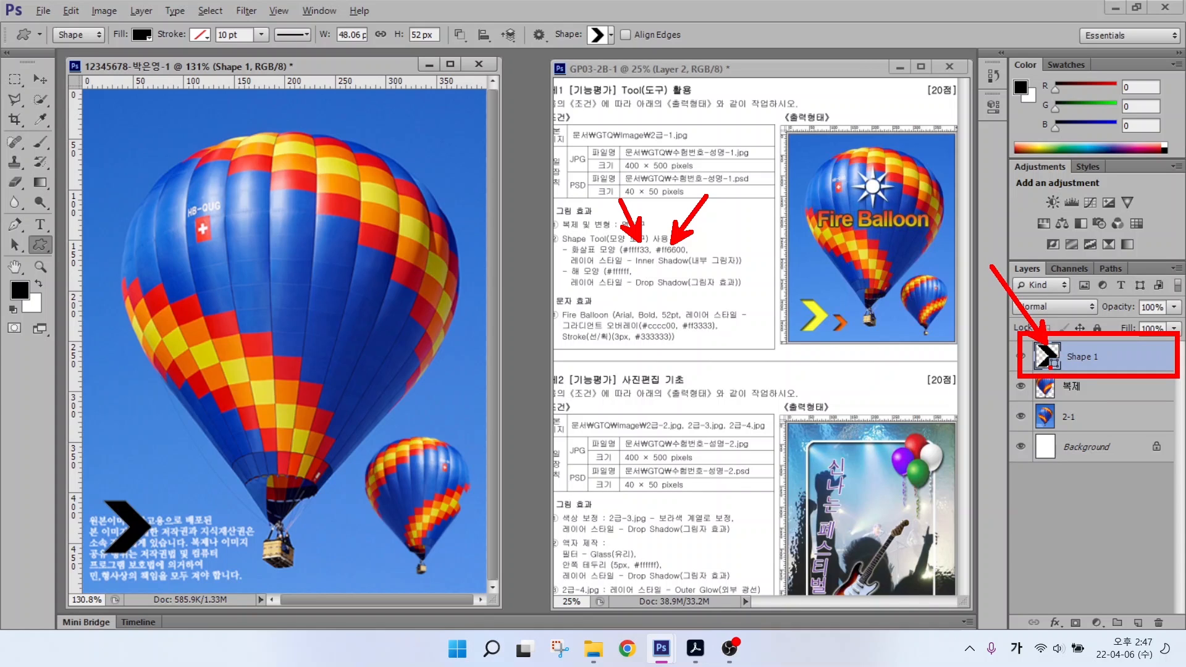
key(Escape)
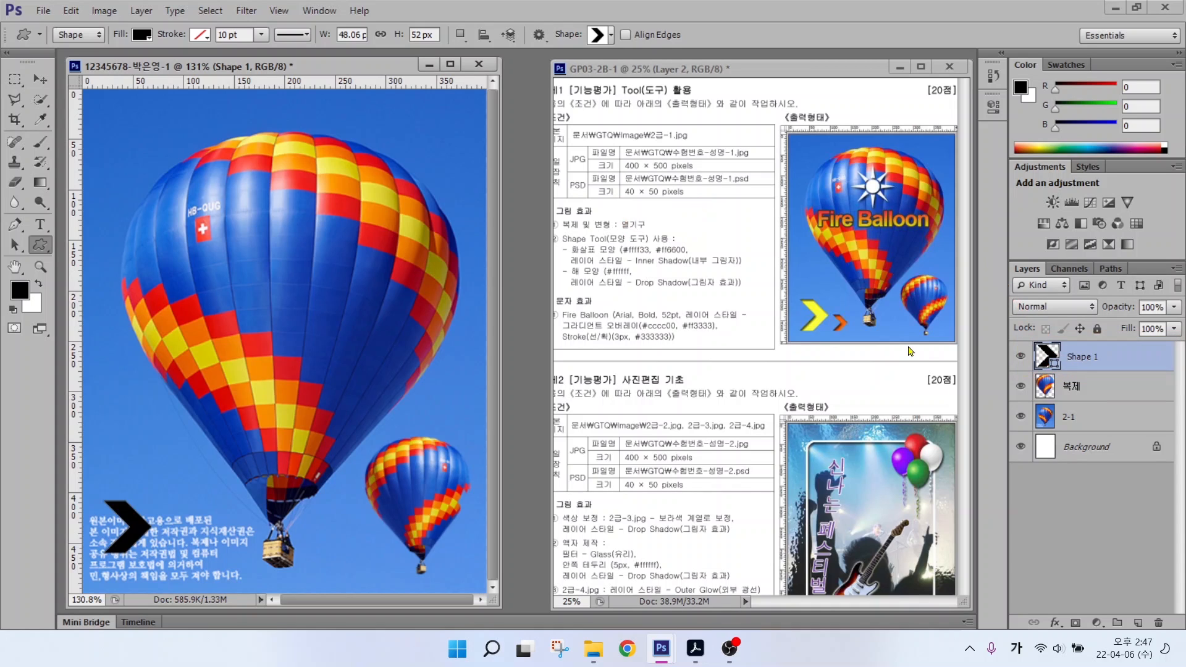
Step: Change the Shape 1 chevron's fill colour to #ffff33 in the Color Picker
double_click(1044, 357)
key(Hangul)
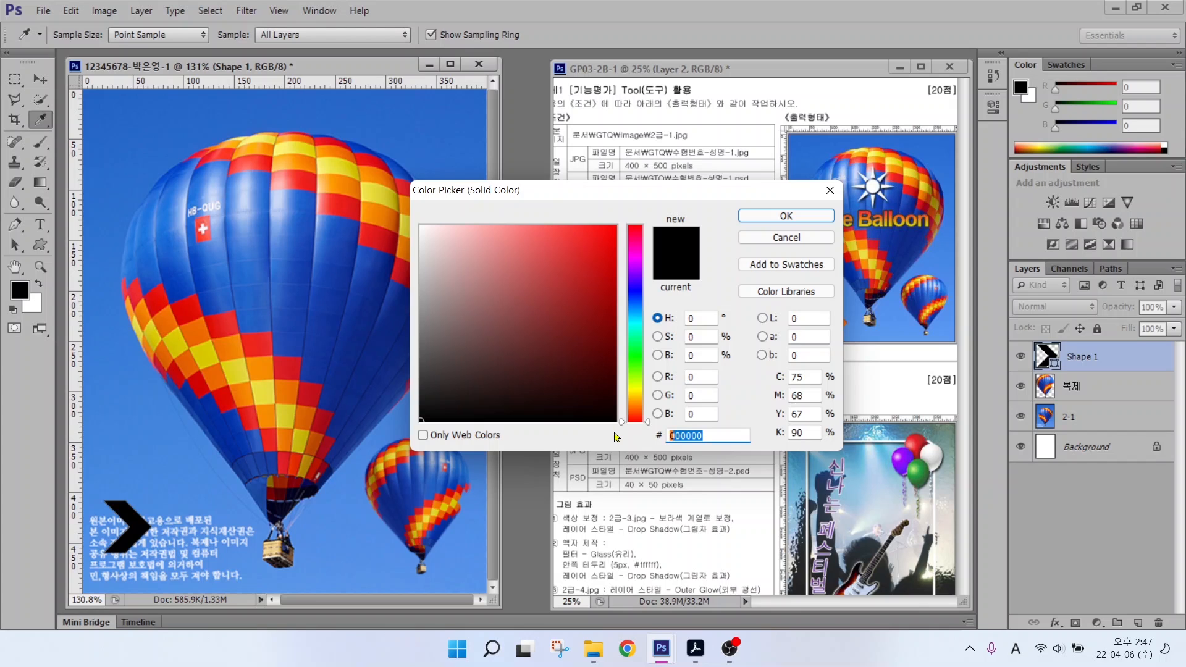
text(ffff)
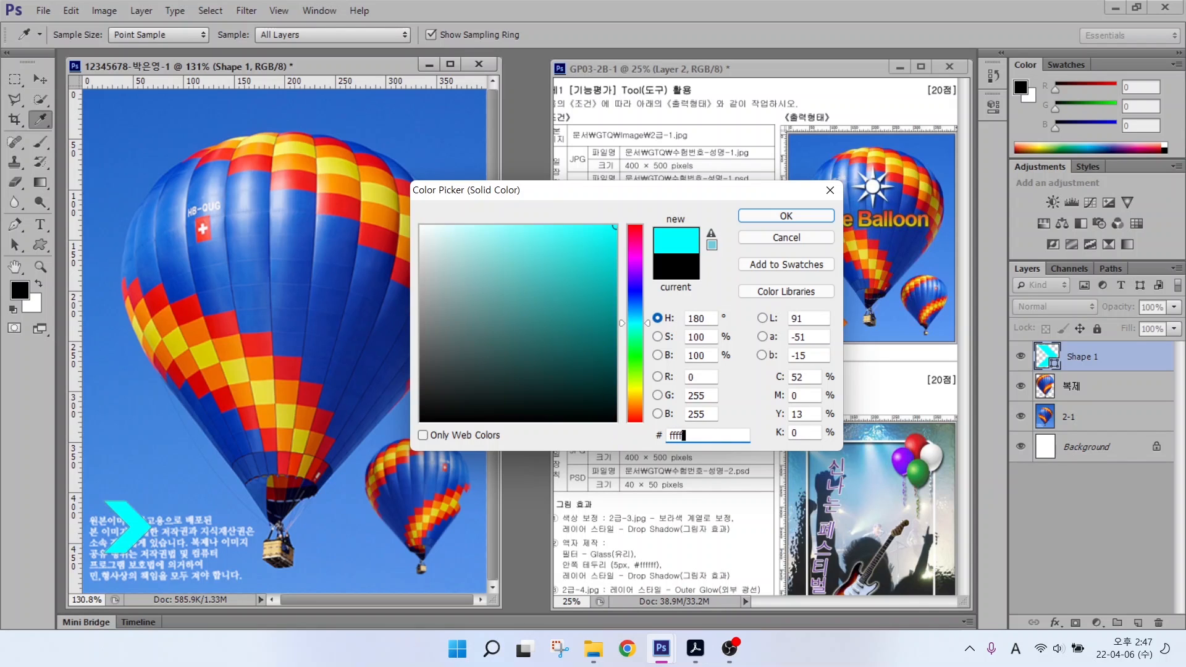
text(33)
key(Return)
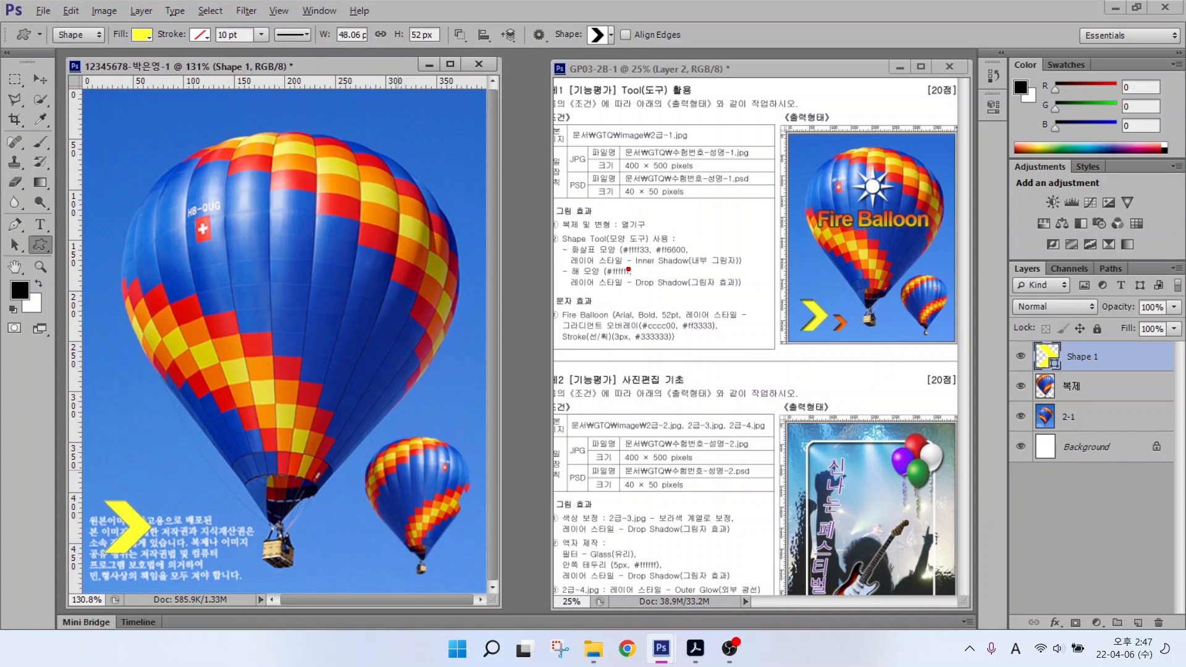
mouse_move(585, 268)
mouse_down()
mouse_move(756, 270)
mouse_move(739, 236)
mouse_move(749, 206)
mouse_up()
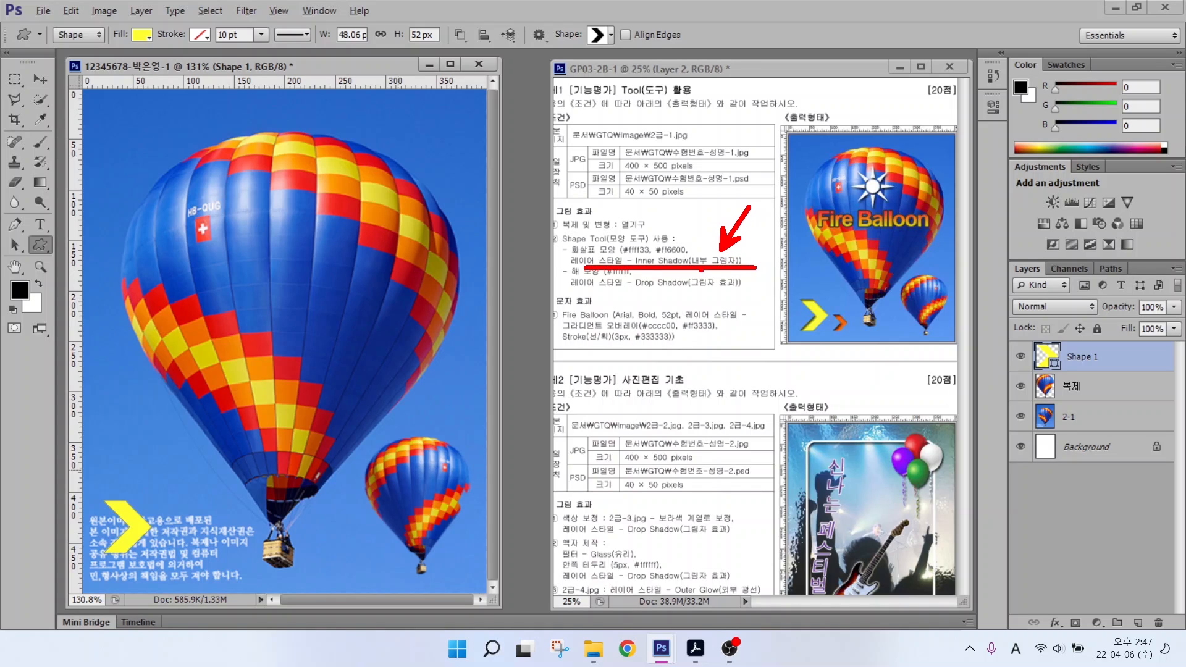
drag(960, 240, 1182, 627)
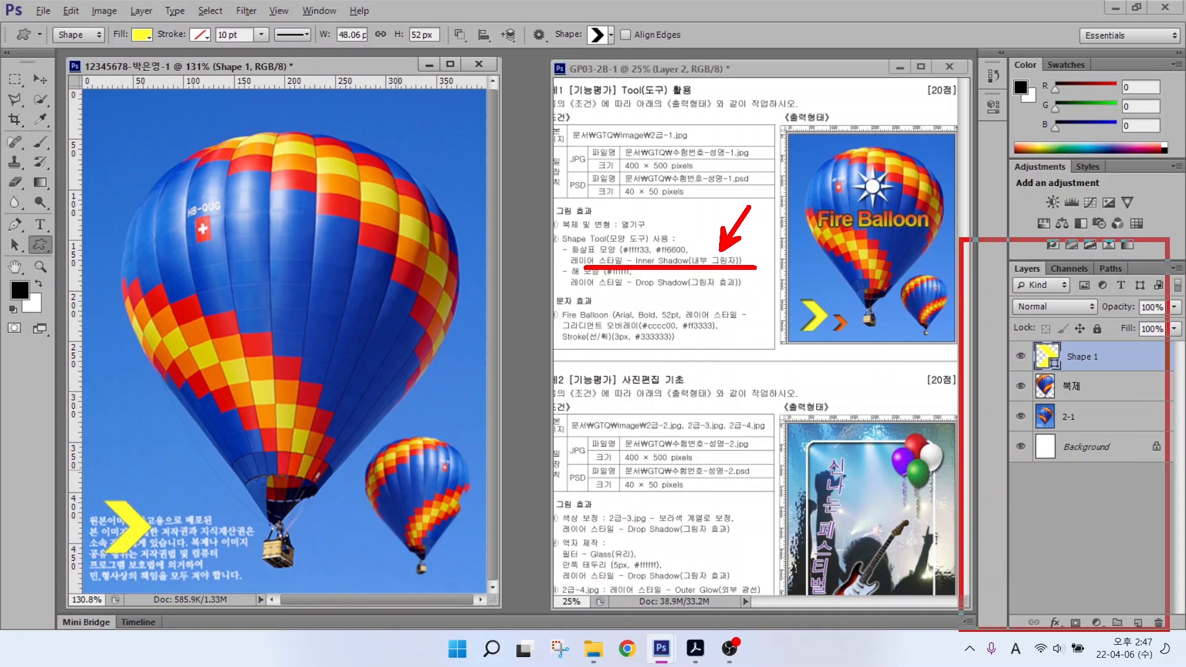
mouse_move(1039, 600)
mouse_down()
mouse_move(1068, 633)
mouse_move(1096, 543)
mouse_up()
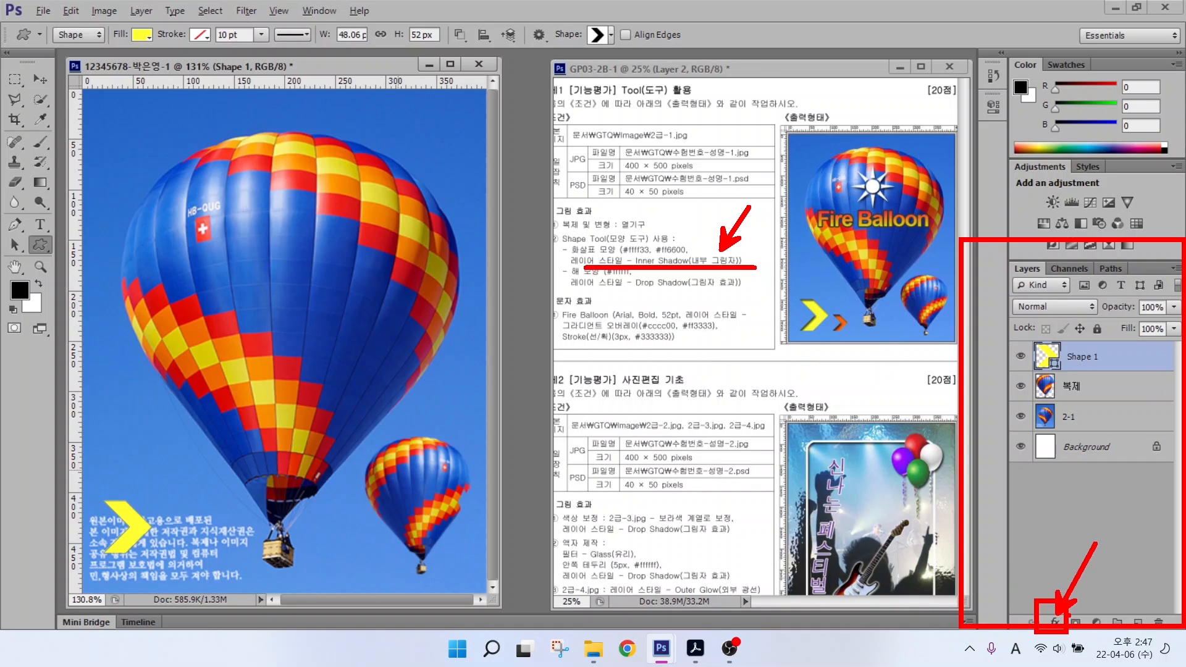
key(Escape)
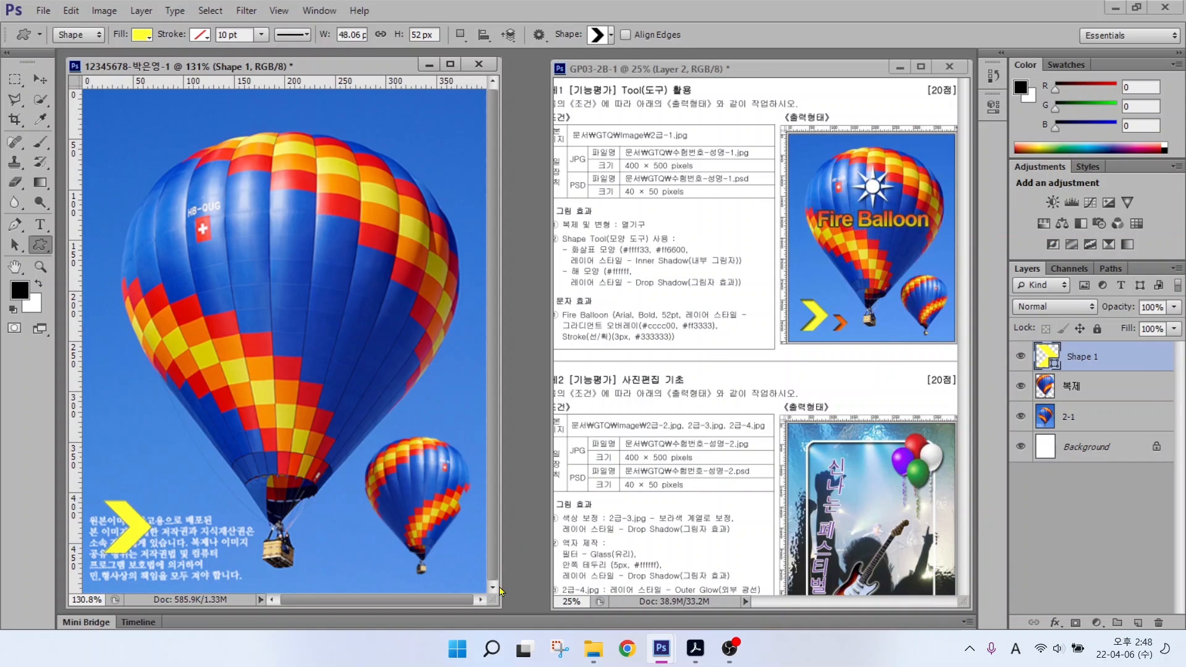
Step: Open the Inner Shadow layer style for the yellow chevron from the fx menu
click(1053, 620)
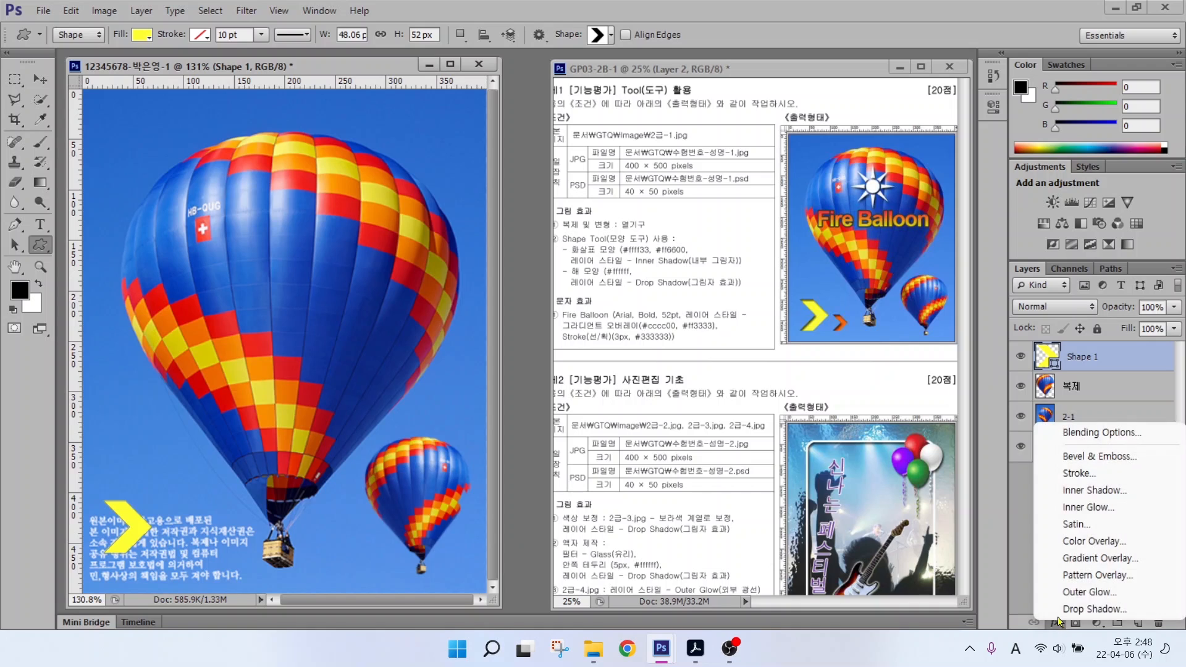
click(1066, 491)
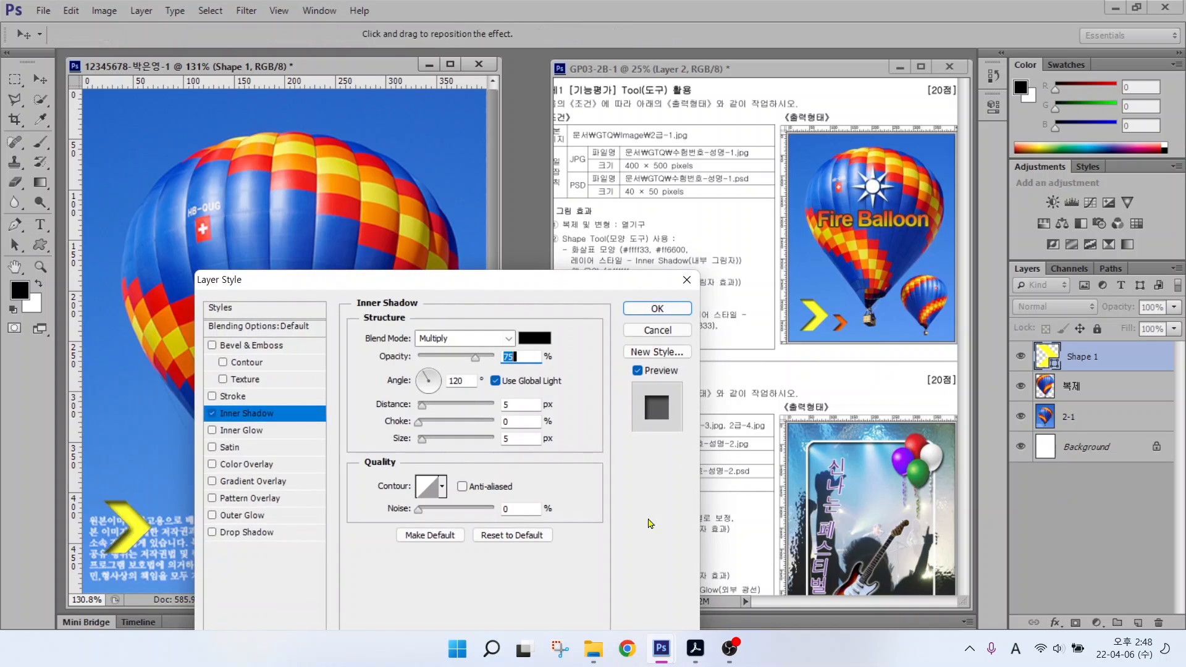
Step: Apply the default inner shadow to the yellow chevron, enlarge it to about 131% and shift it down-left
key(Return)
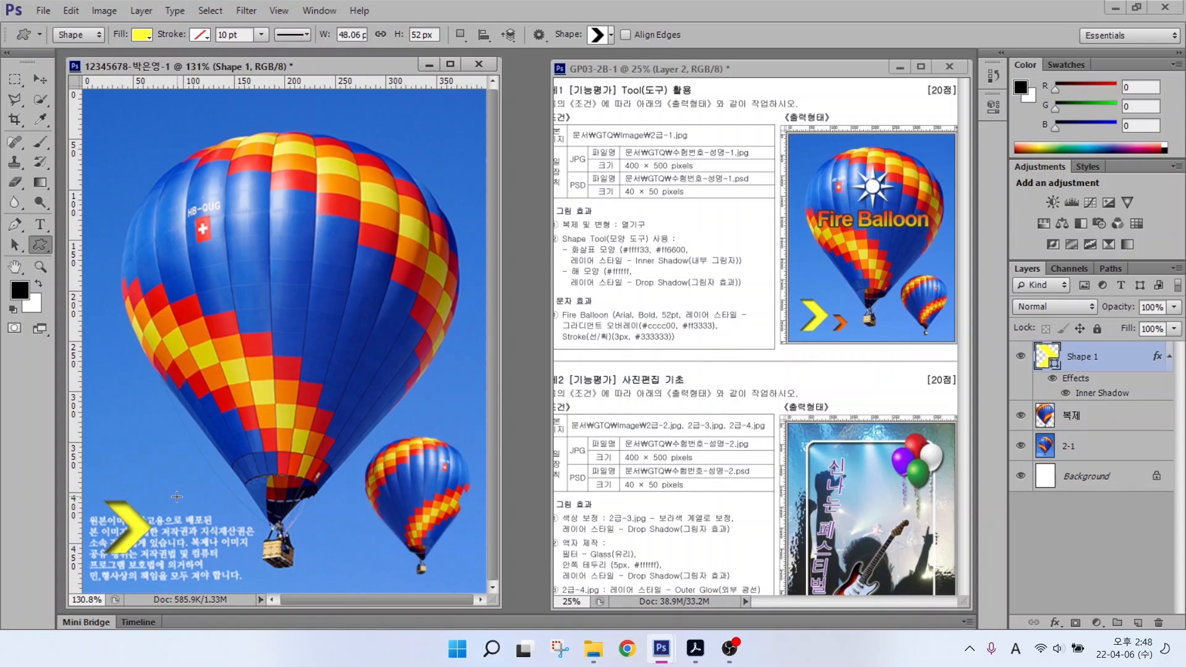
key(ctrl+t)
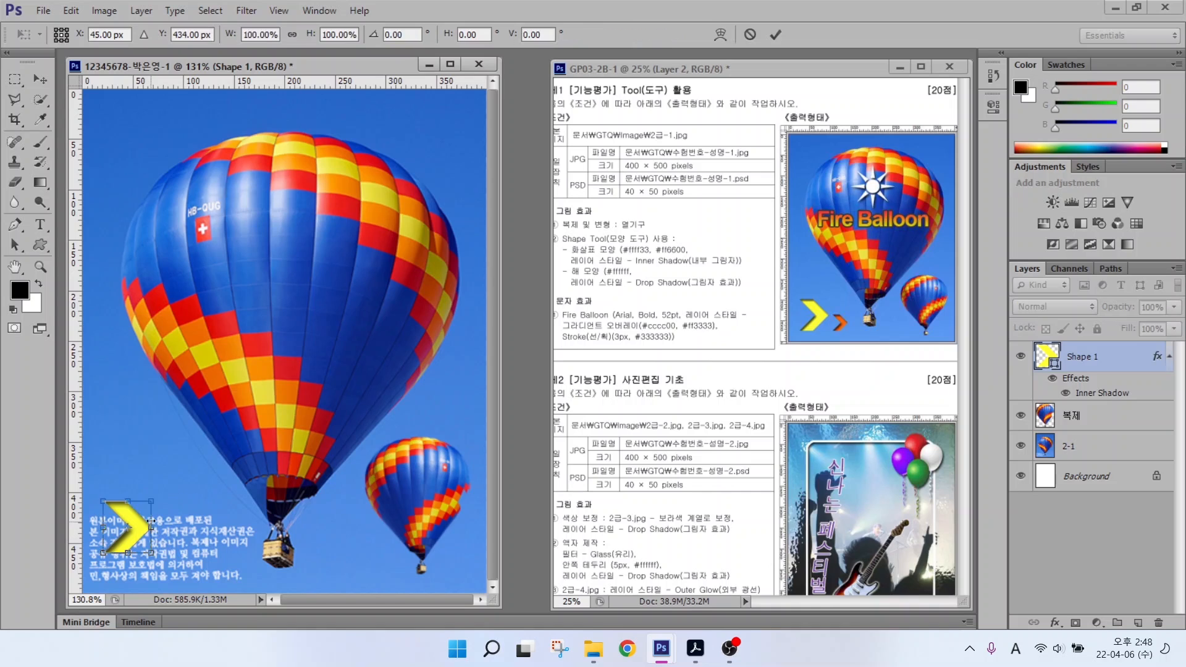
drag(150, 500, 162, 479)
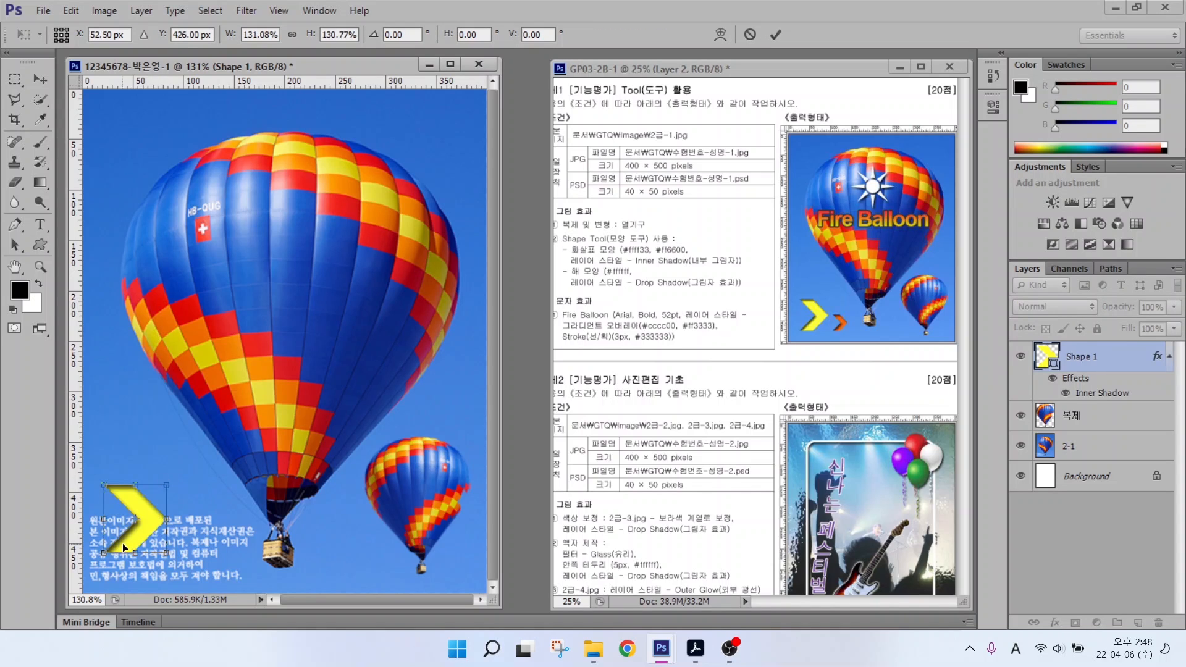
drag(124, 542, 115, 565)
key(Return)
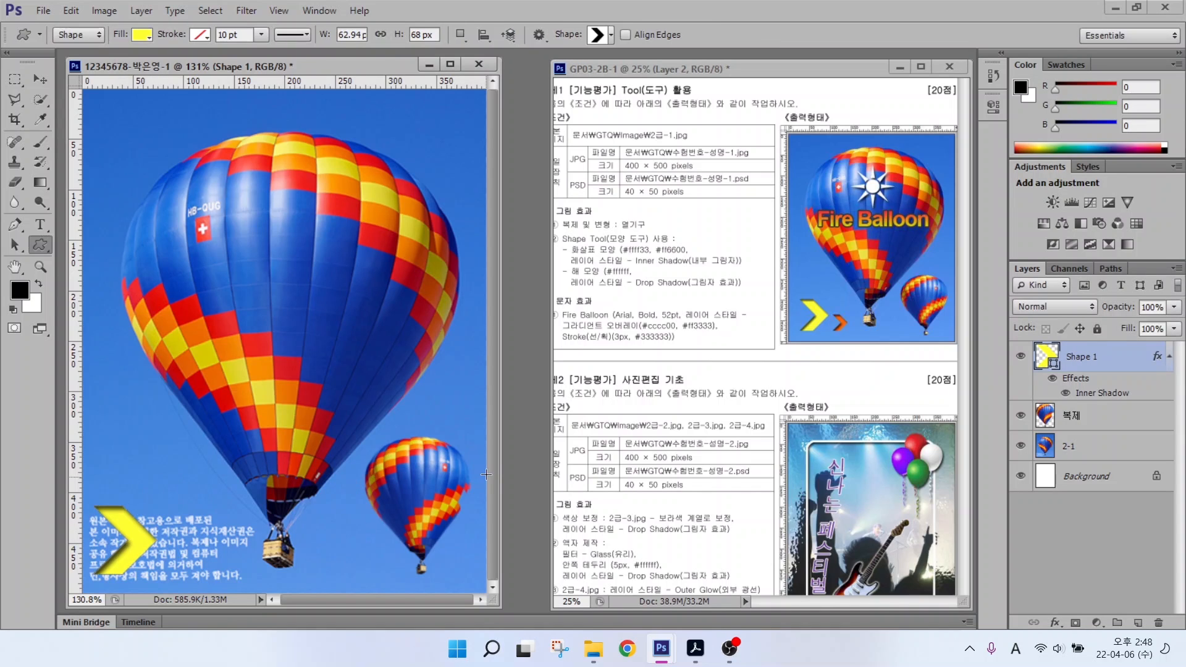
key(alt)
drag(846, 309, 885, 278)
key(Escape)
Step: Duplicate the yellow chevron and place the copy just right of the original
key(ctrl+j)
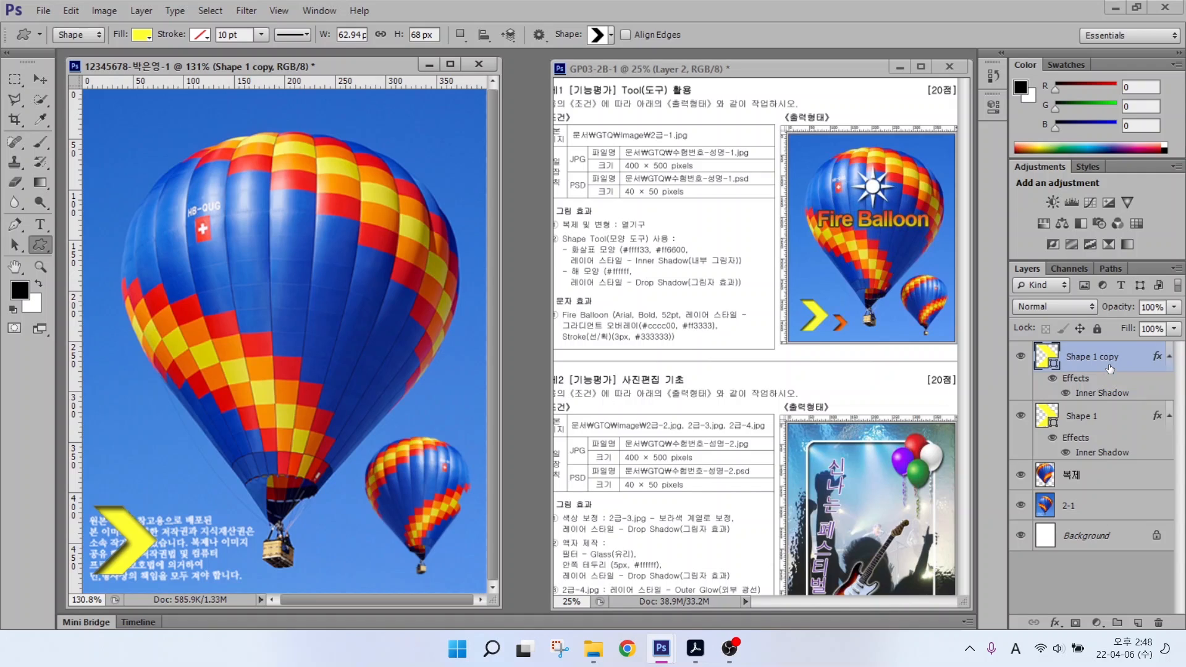
mouse_move(1135, 367)
mouse_down()
mouse_move(1061, 344)
mouse_move(1087, 322)
mouse_move(1141, 371)
mouse_up()
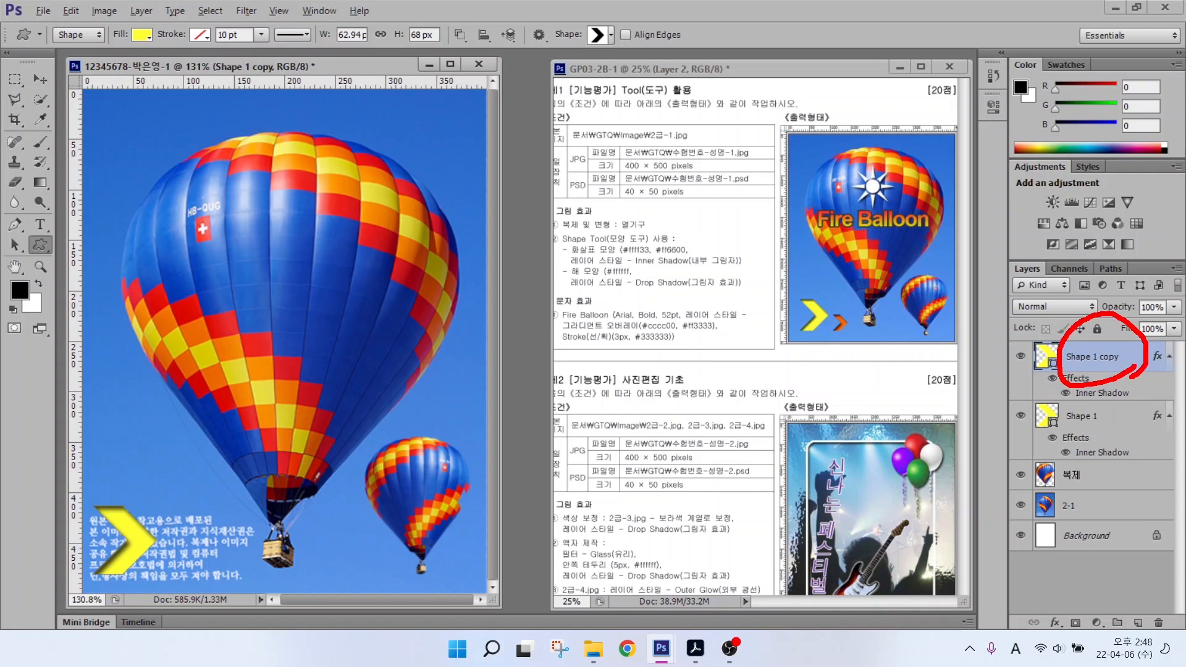
key(Escape)
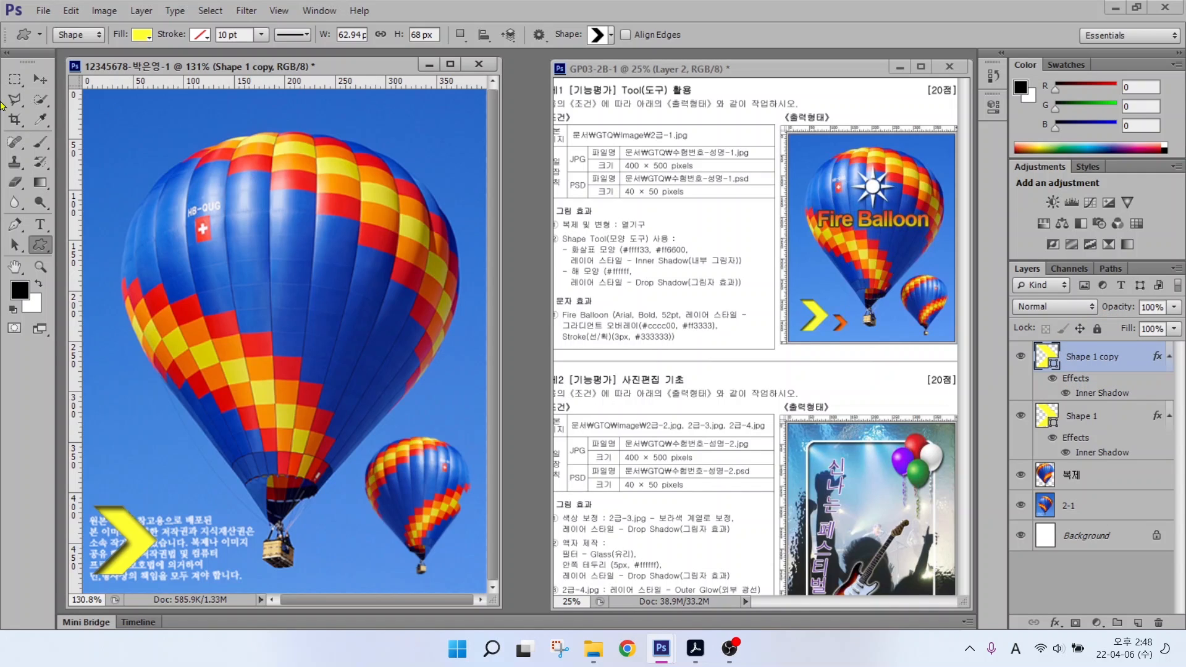
click(40, 79)
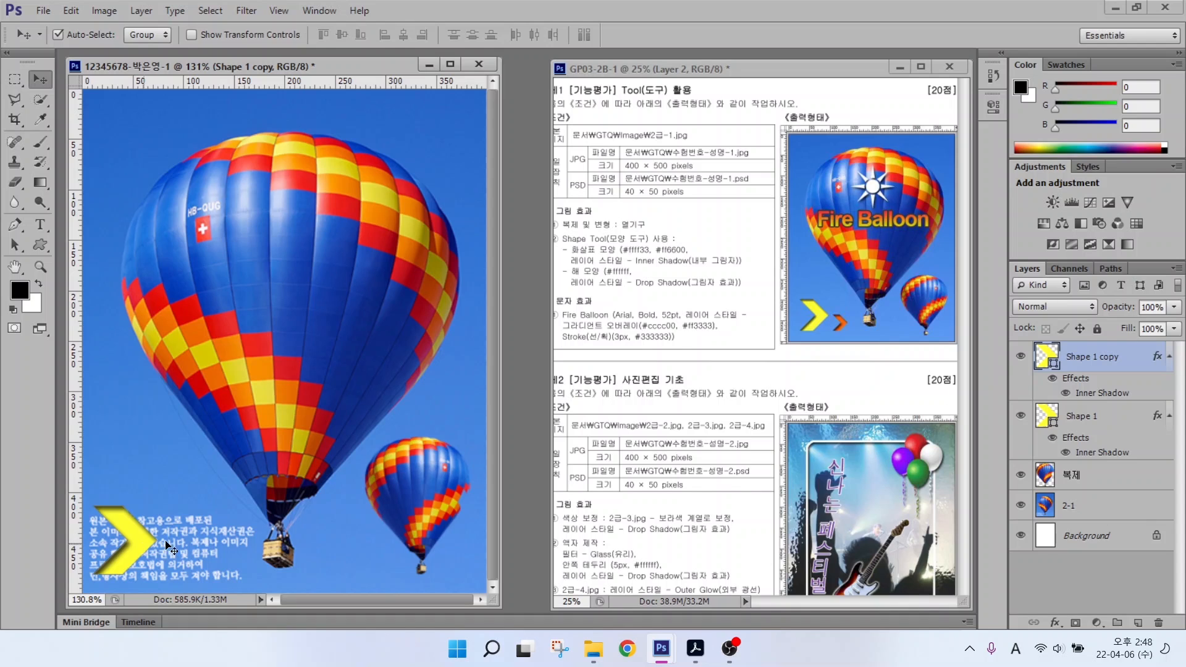
drag(167, 546, 231, 547)
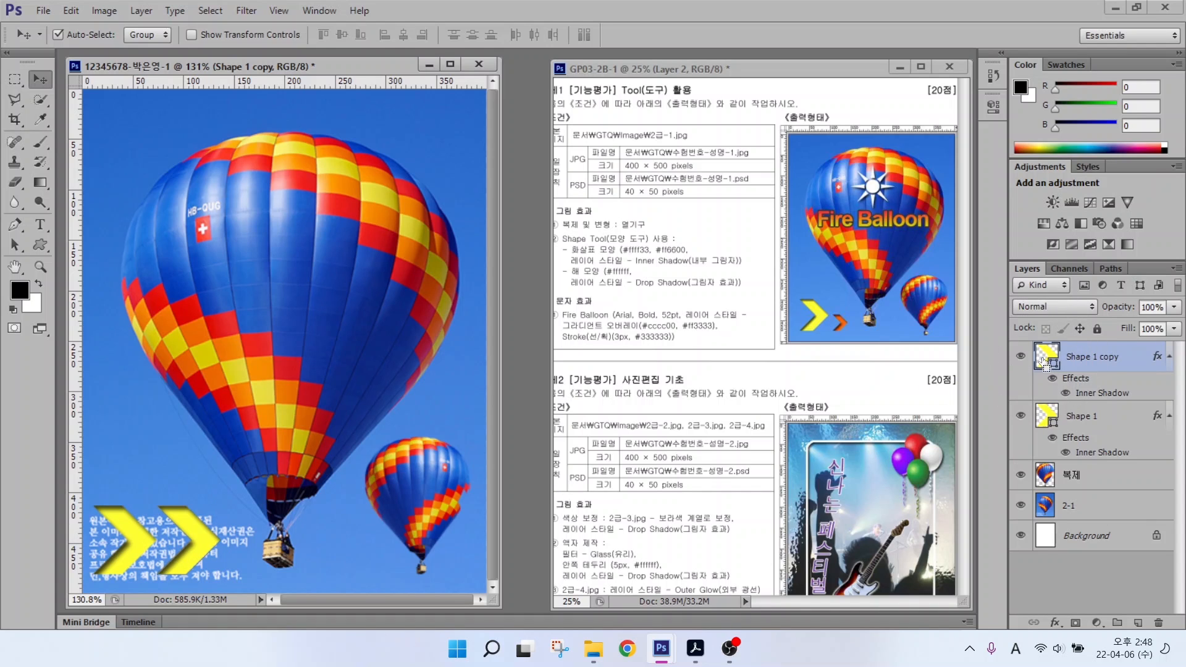
Step: Recolour the copied chevron orange (ff6600) and shrink it to about 37 × 39 px
double_click(1046, 363)
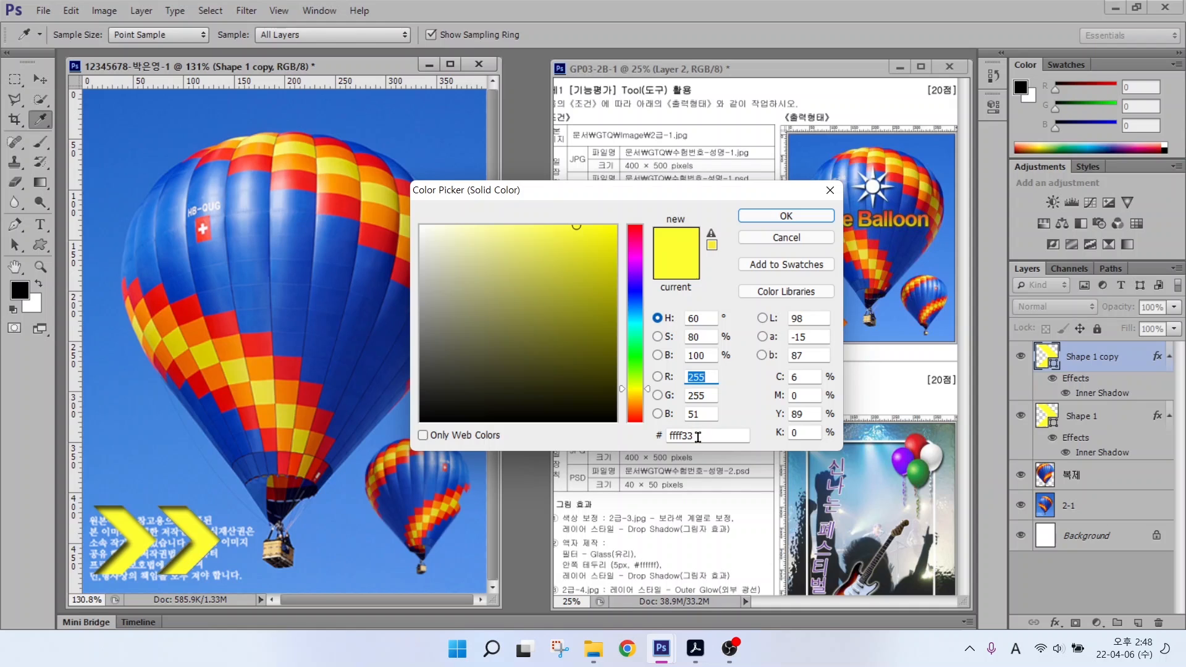
click(698, 436)
text(ff6600)
key(Return)
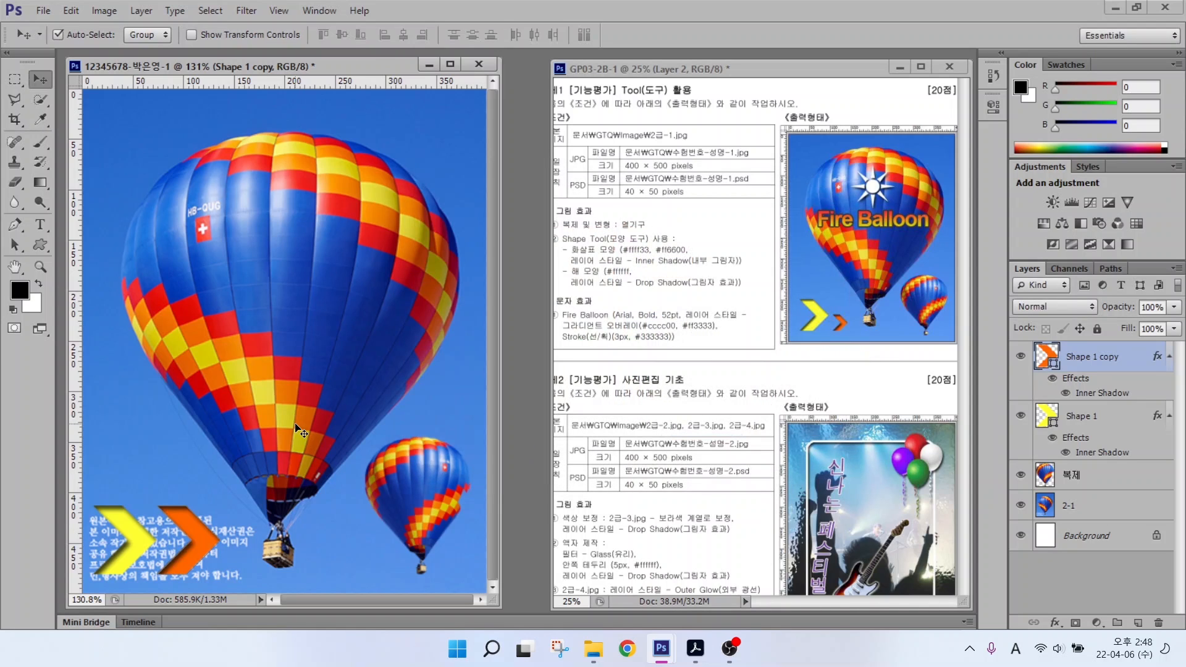
key(ctrl+t)
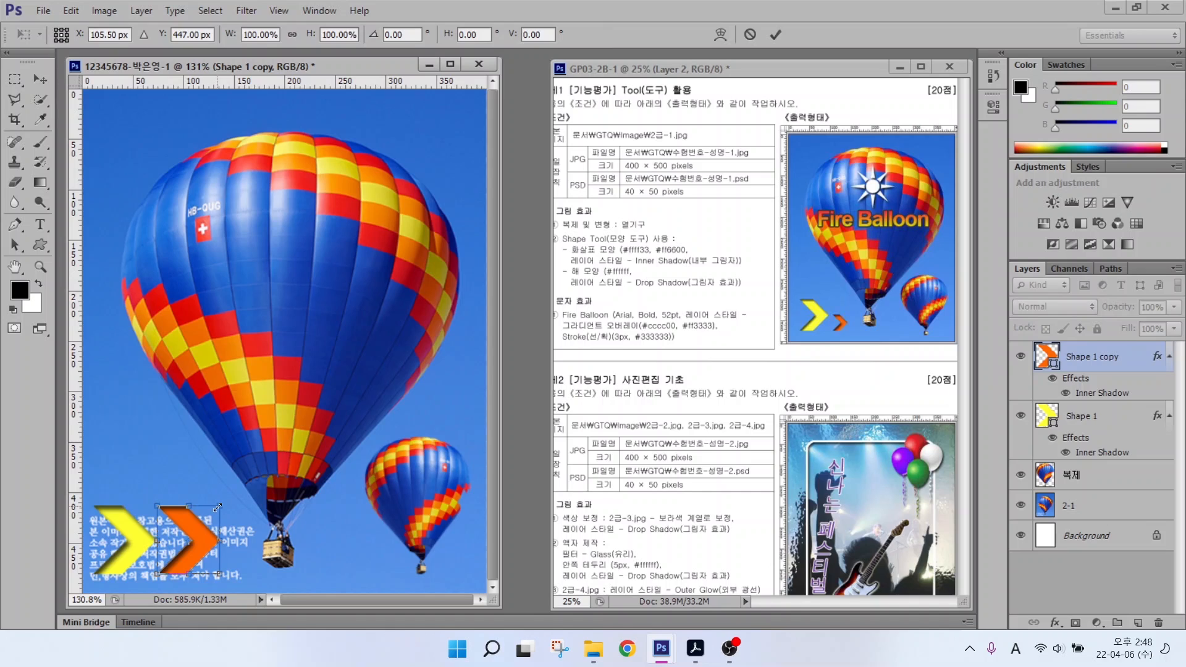
drag(218, 506, 192, 531)
double_click(172, 536)
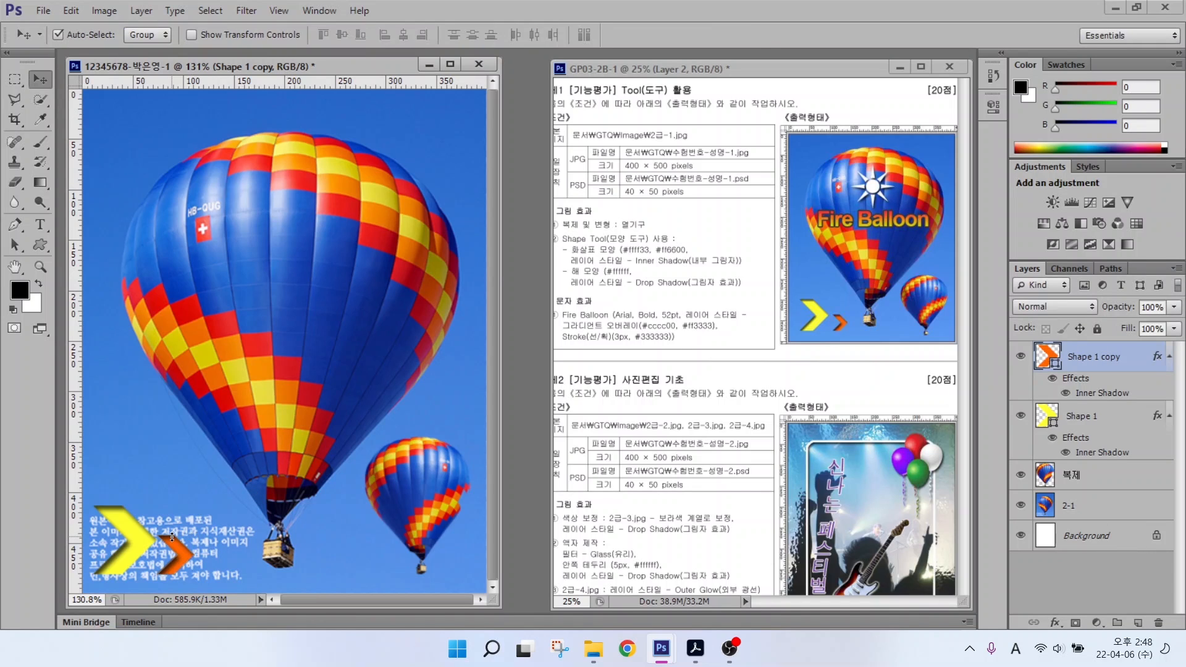
click(42, 245)
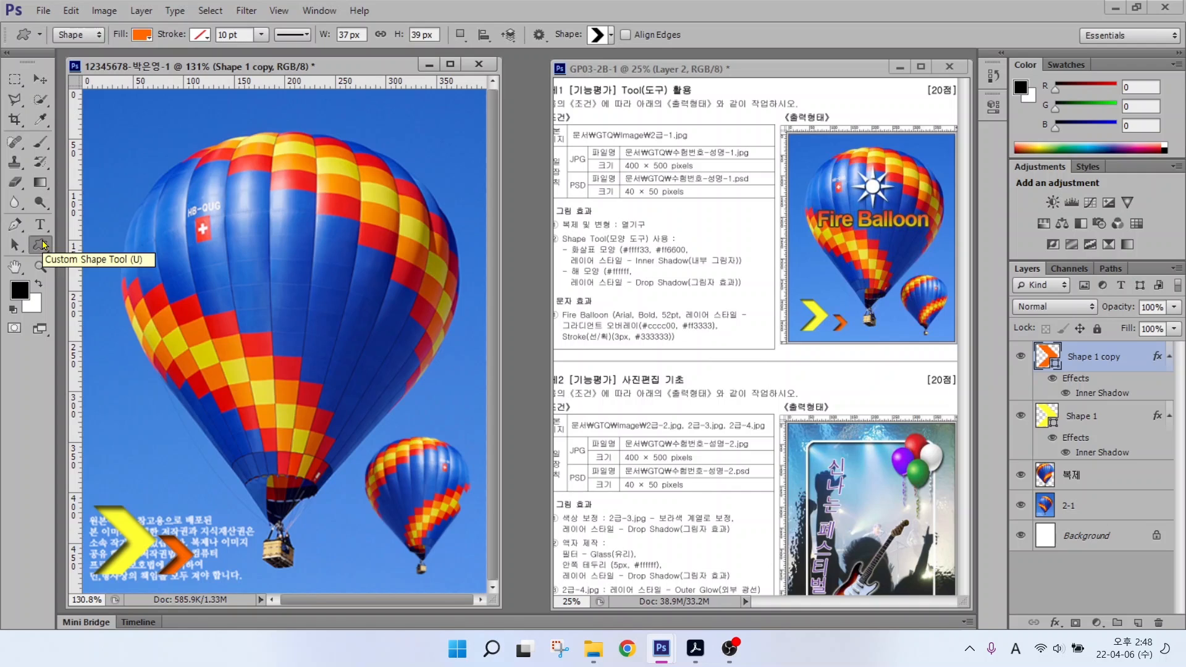
Step: Draw the custom sun shape on the upper part of the big balloon
mouse_move(95, 41)
mouse_down()
mouse_move(75, 62)
mouse_move(40, 31)
mouse_move(74, 10)
mouse_move(100, 34)
mouse_move(91, 57)
mouse_move(138, 48)
mouse_move(131, 12)
mouse_move(157, 16)
mouse_move(177, 103)
mouse_up()
drag(215, 19, 174, 56)
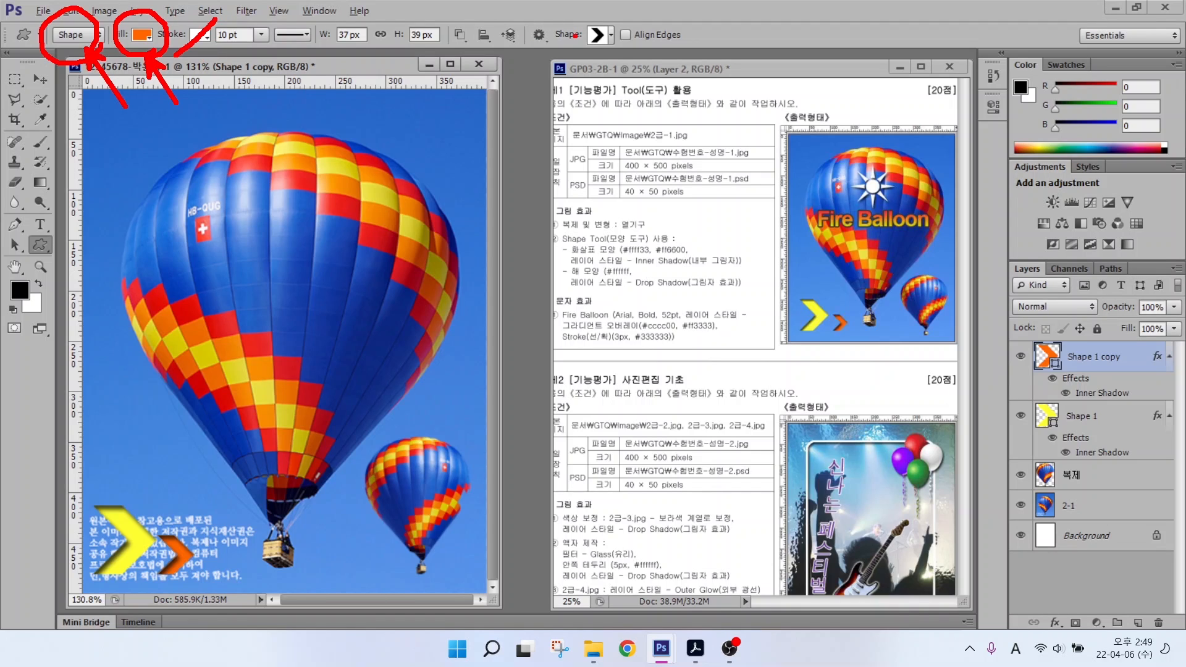
mouse_move(621, 52)
mouse_down()
mouse_move(593, 64)
mouse_move(622, 18)
mouse_move(620, 52)
mouse_move(646, 98)
mouse_up()
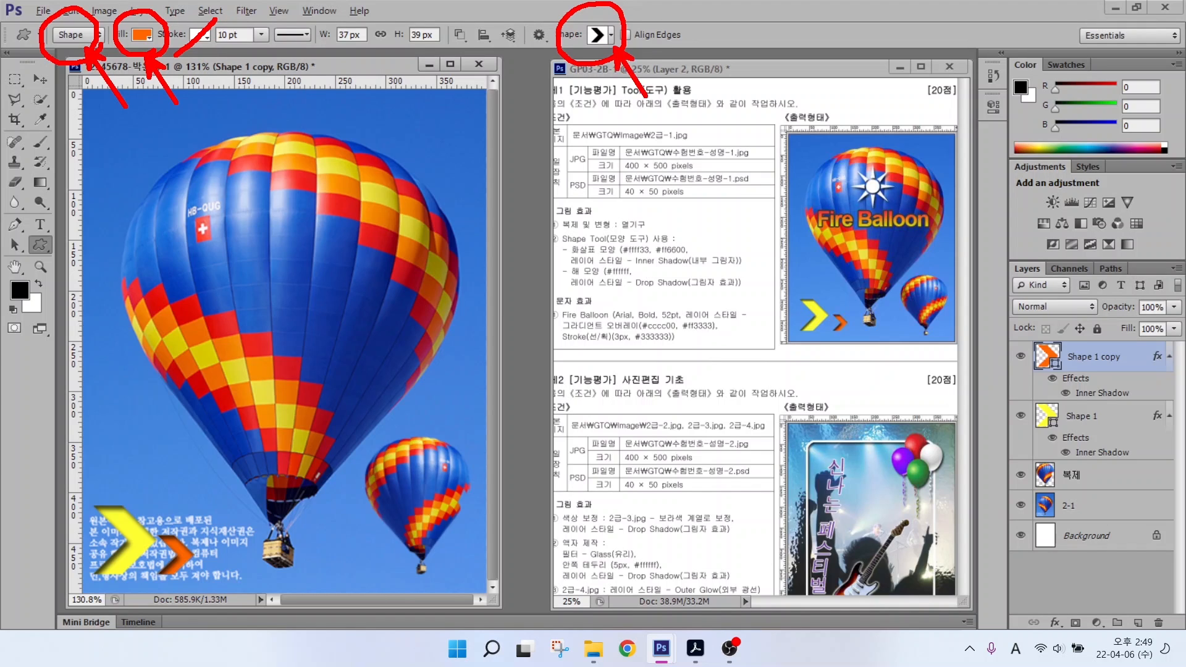
key(Escape)
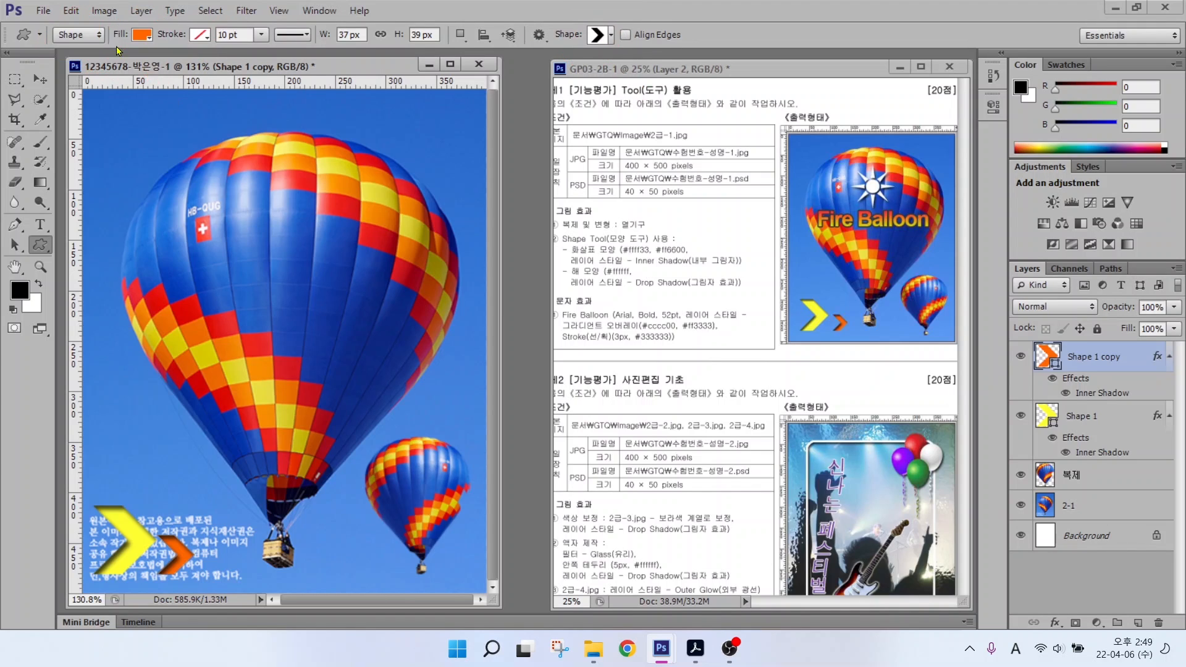
click(593, 36)
double_click(766, 328)
drag(266, 198, 333, 265)
Step: Fill the sun white (ffffff) and give it a Drop Shadow effect
double_click(1048, 357)
click(420, 226)
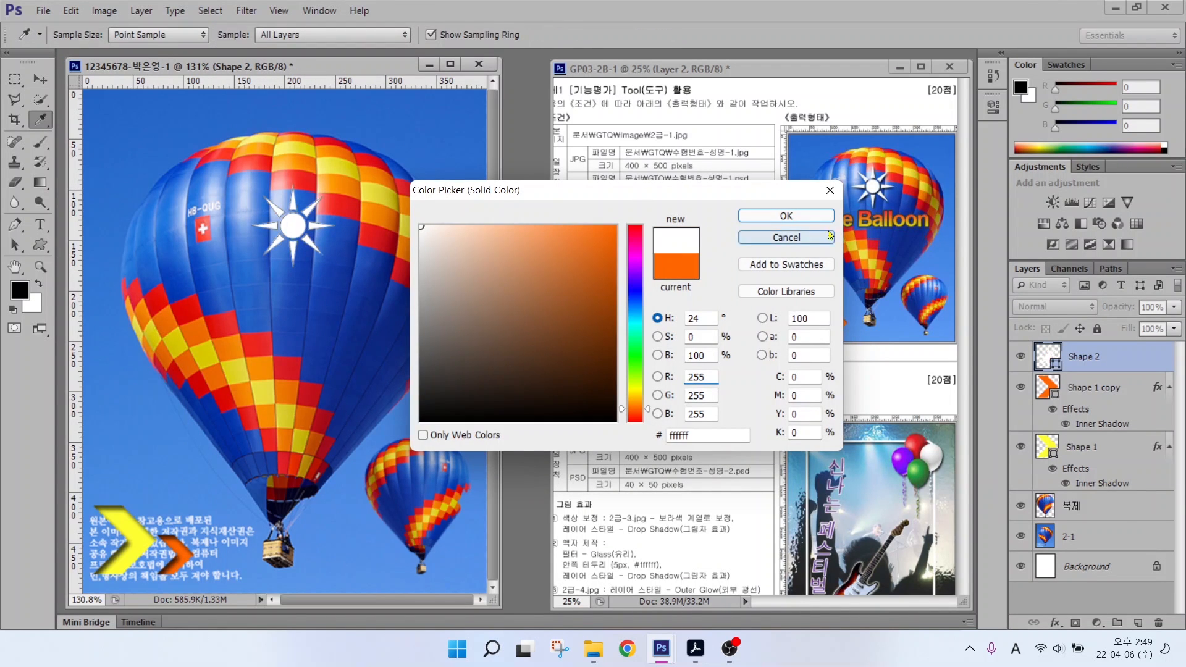
click(784, 215)
click(1054, 622)
click(1077, 614)
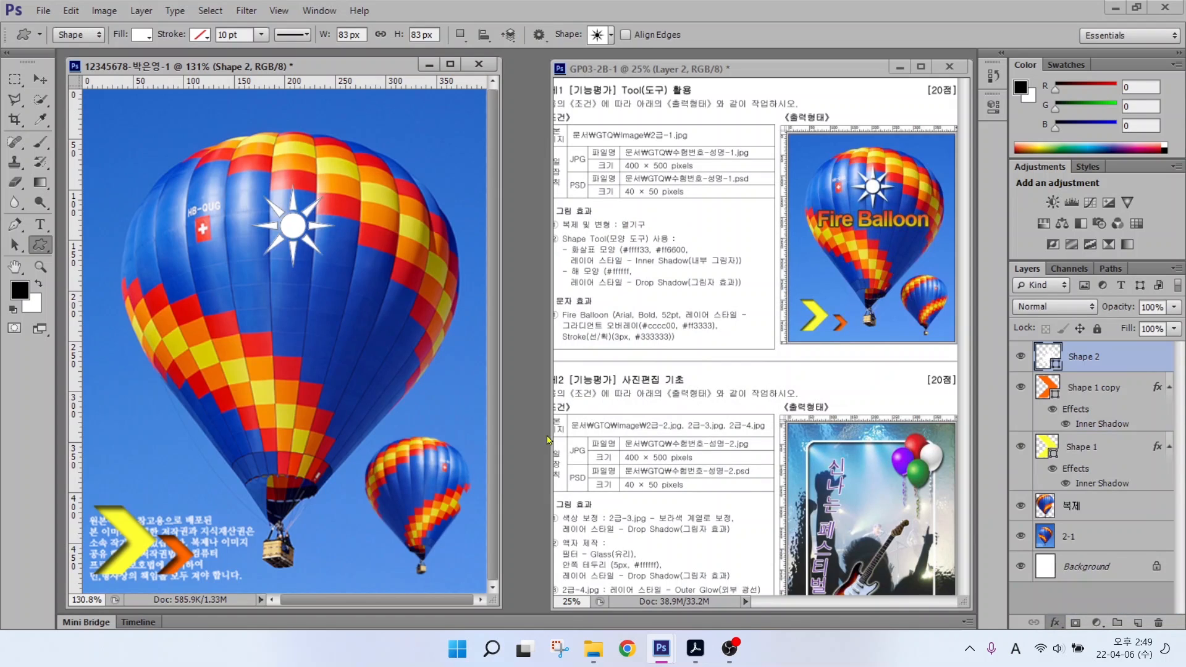
key(Return)
click(41, 79)
Step: Nudge the sun slightly up and left on the balloon
drag(294, 230, 272, 224)
drag(549, 294, 760, 355)
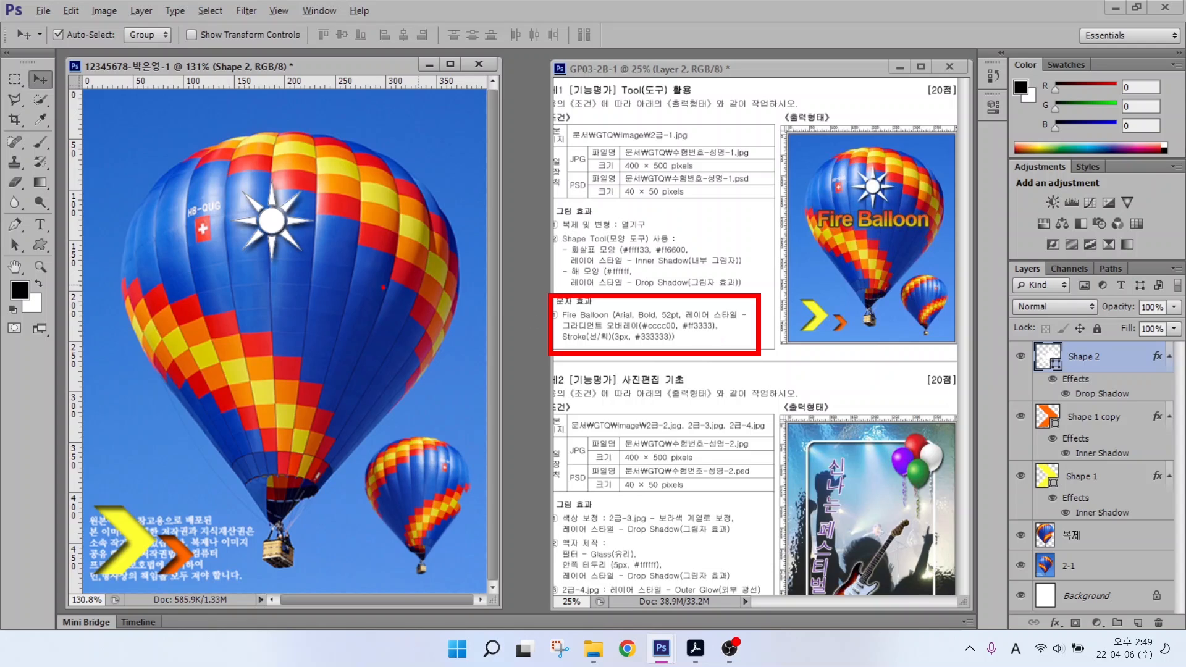
drag(620, 306, 610, 270)
mouse_move(660, 309)
mouse_down()
mouse_move(686, 279)
mouse_move(767, 272)
mouse_up()
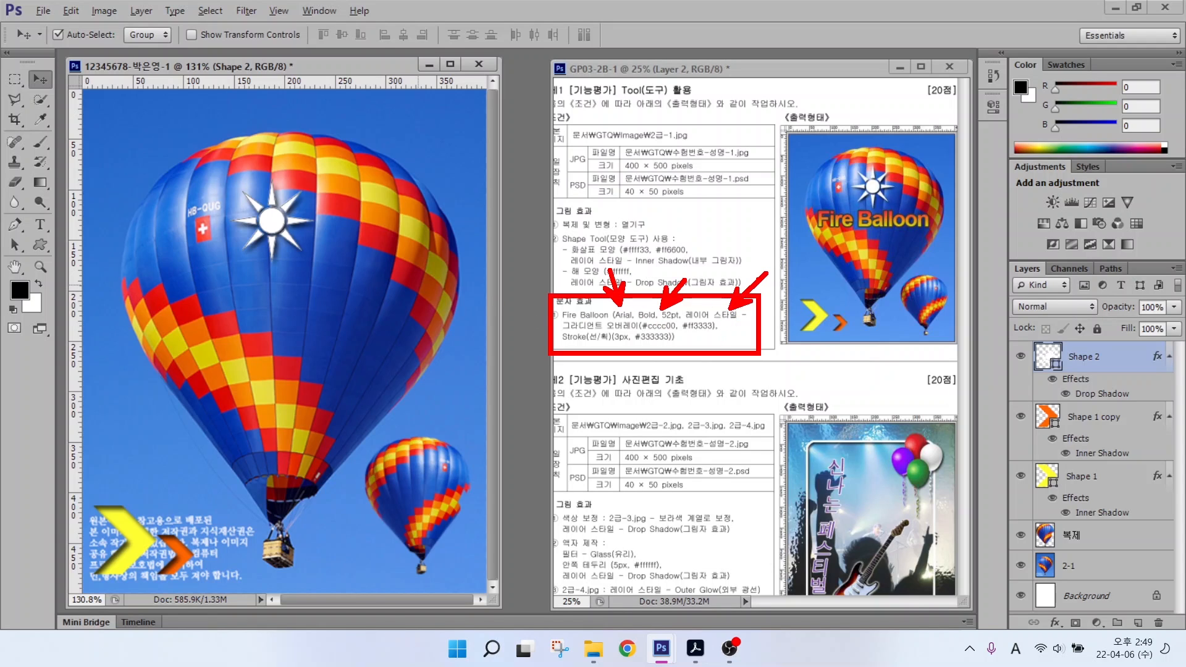
Step: Type the white title 'Fire Balloon' across the big balloon and commit it
key(Escape)
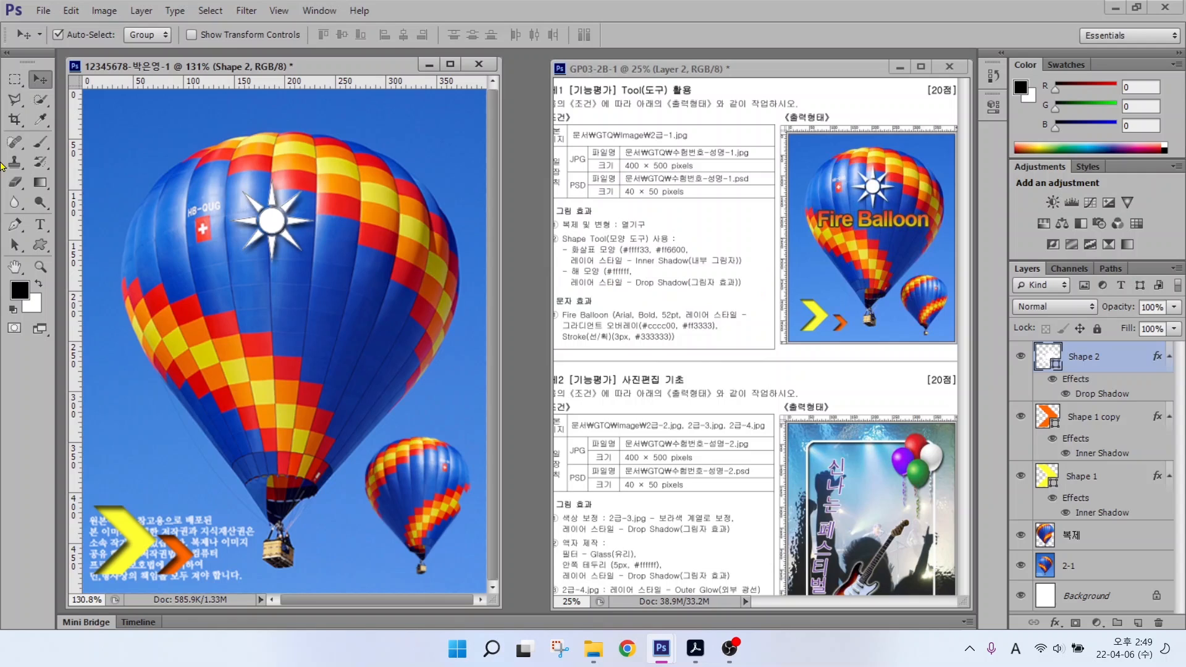
key(ctrl)
click(40, 225)
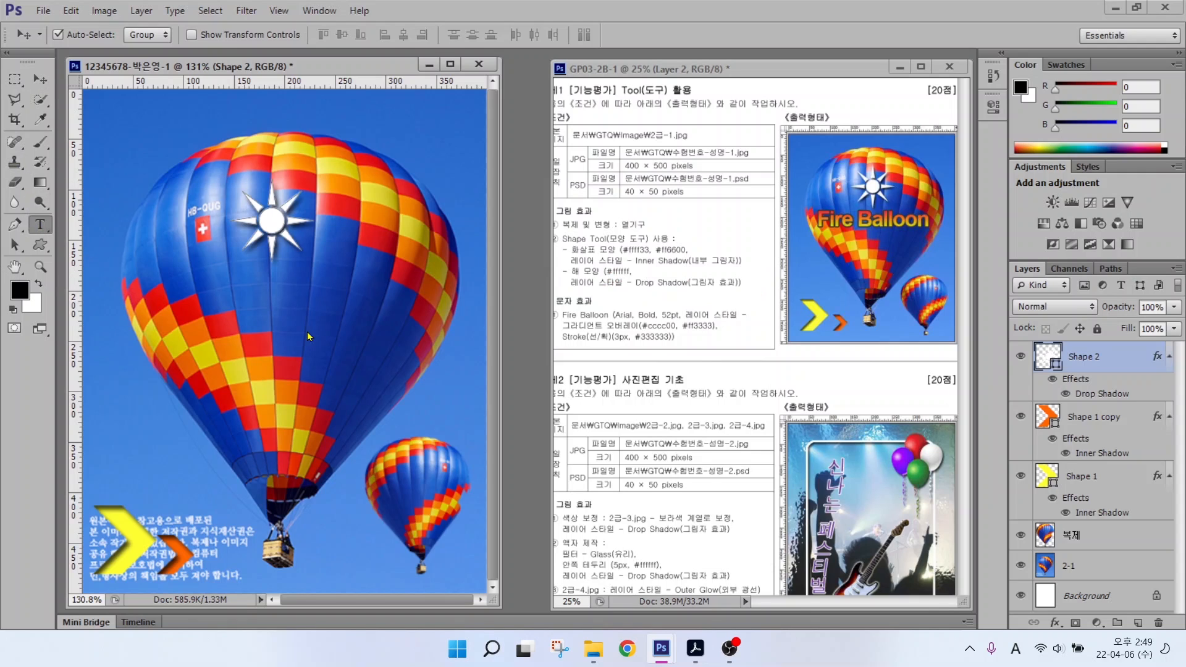
click(160, 323)
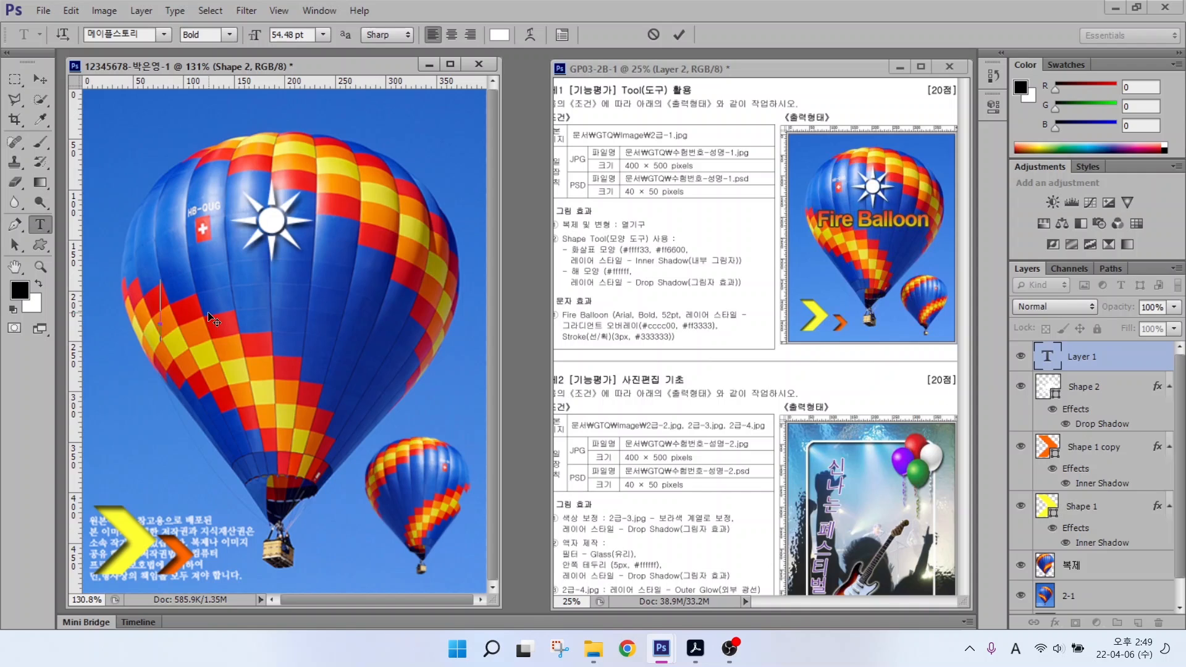
text(fire Balloon)
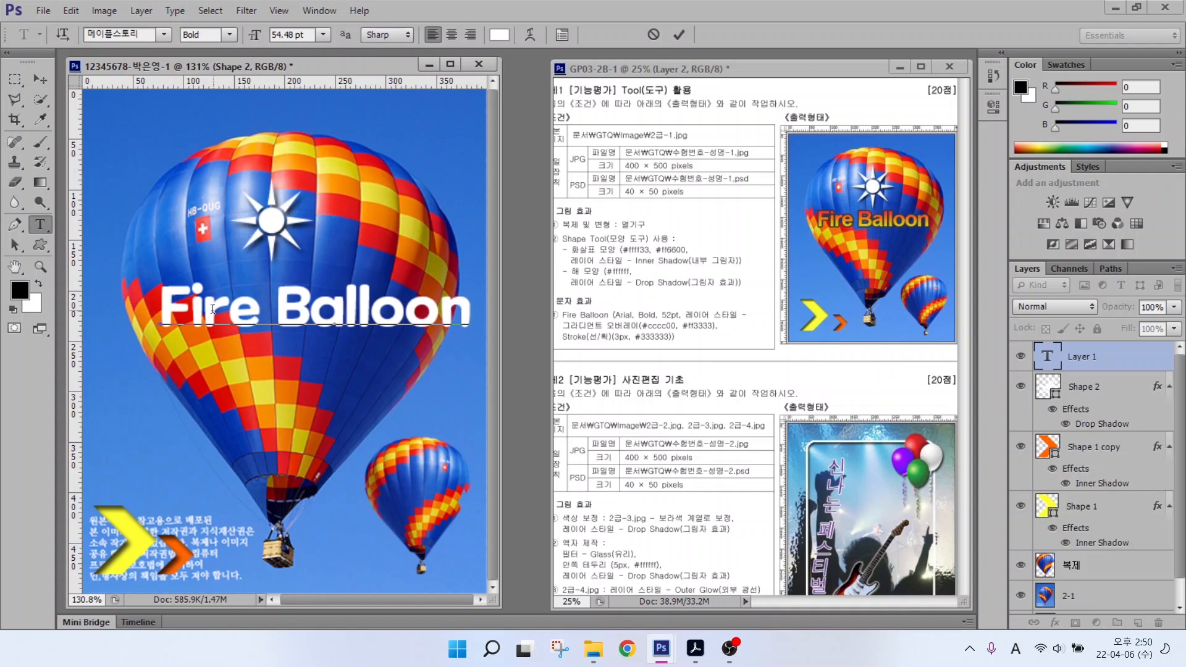
mouse_move(679, 37)
mouse_down()
mouse_move(655, 34)
mouse_move(667, 11)
mouse_move(691, 13)
mouse_move(694, 46)
mouse_up()
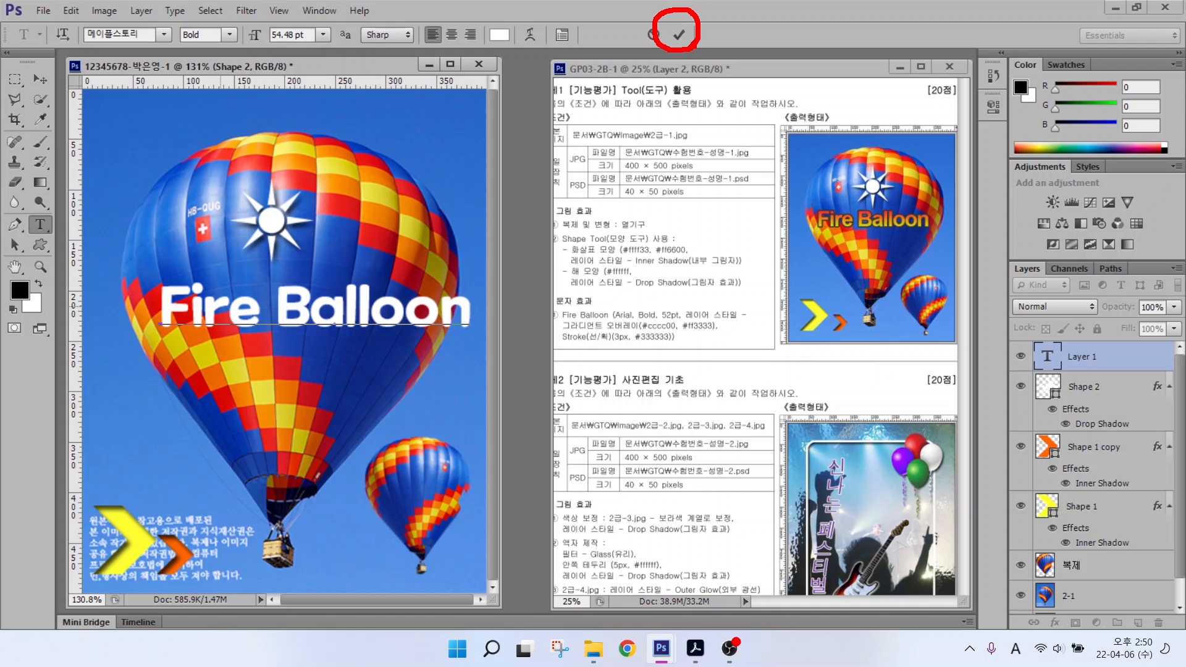
key(Escape)
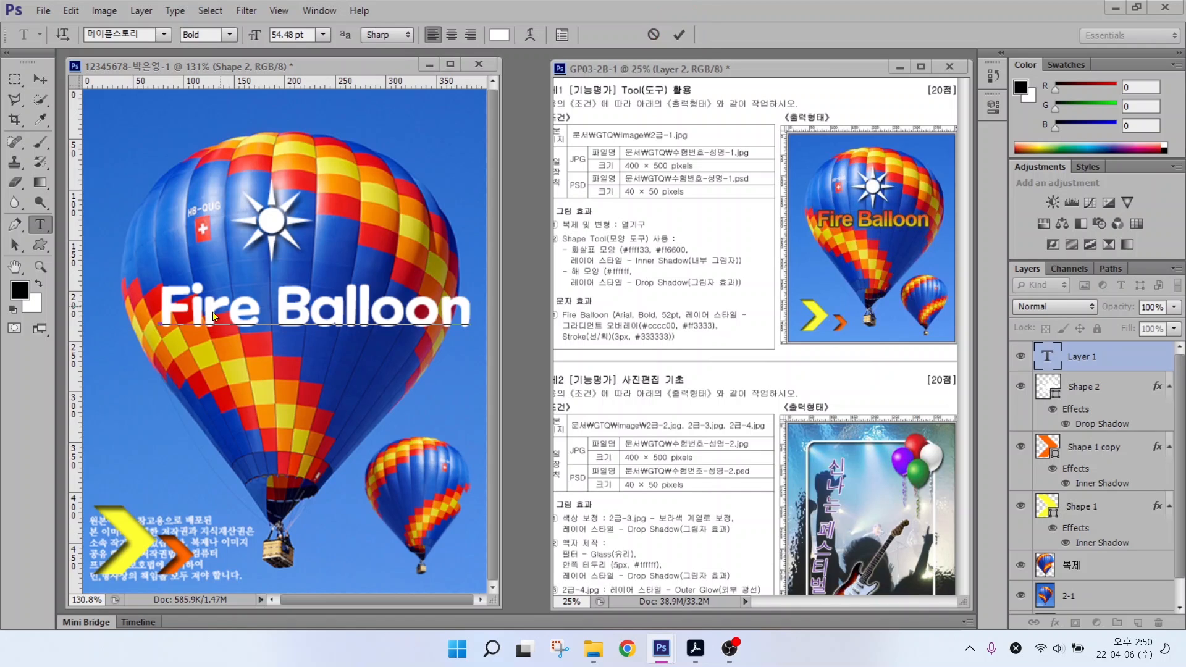
key(ctrl+Return)
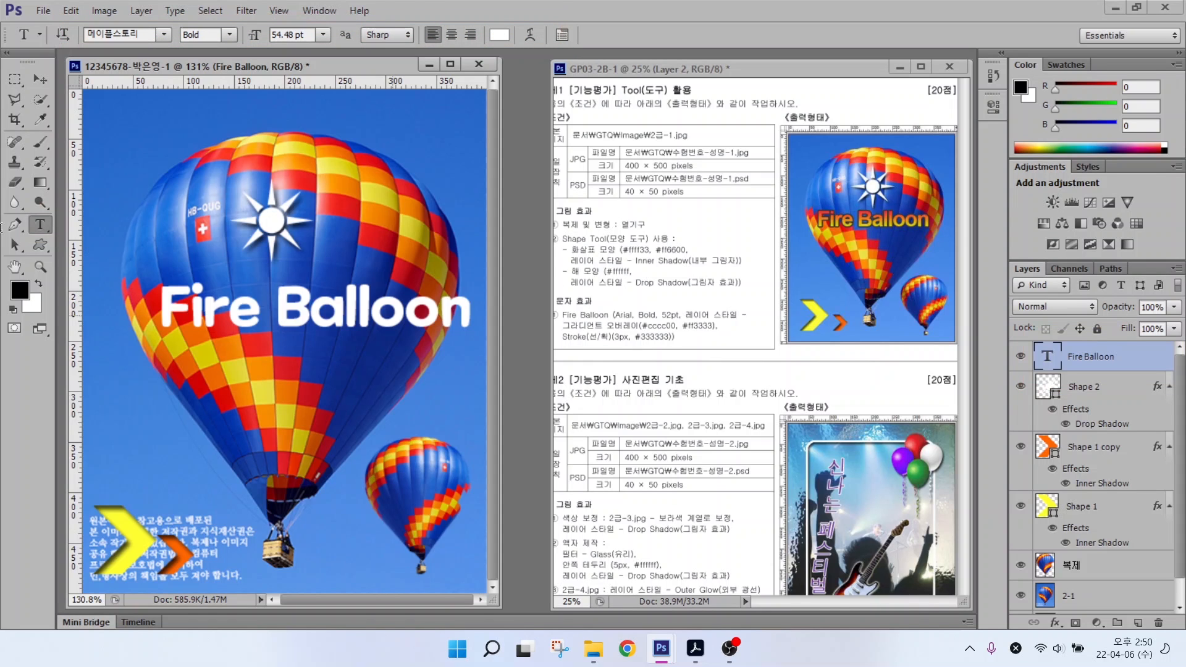
Step: Set the title's font to Arial Bold at 52 pt
click(163, 34)
drag(371, 182, 346, 243)
click(260, 412)
click(312, 29)
text(52)
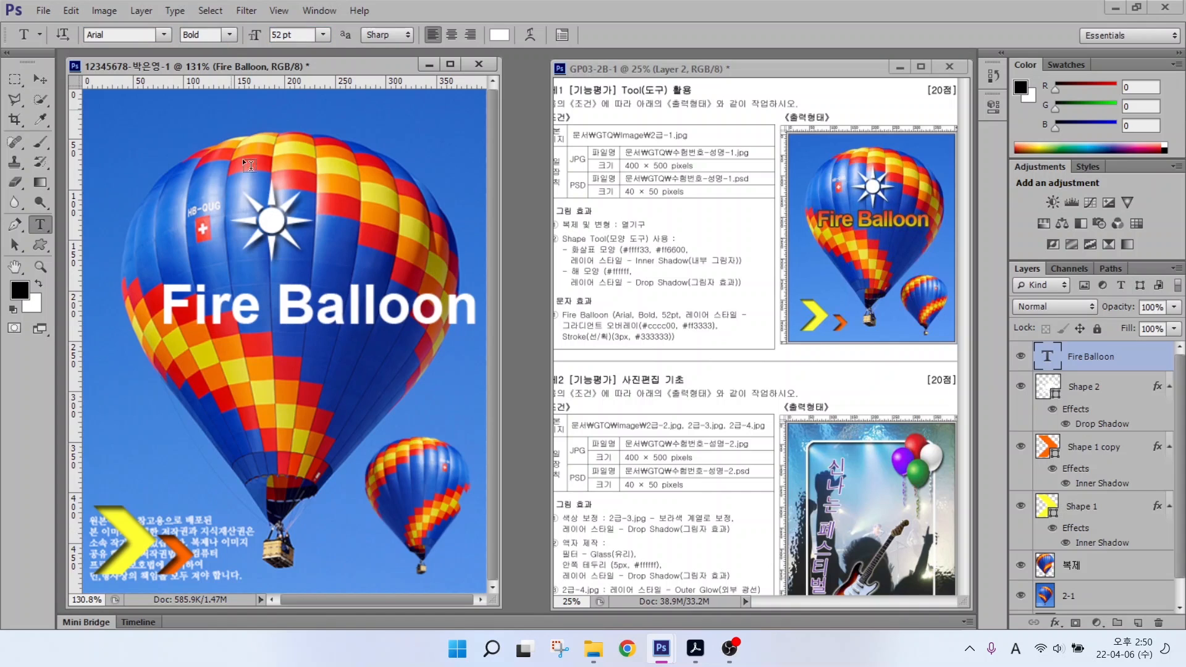
key(Return)
drag(1102, 424, 1079, 560)
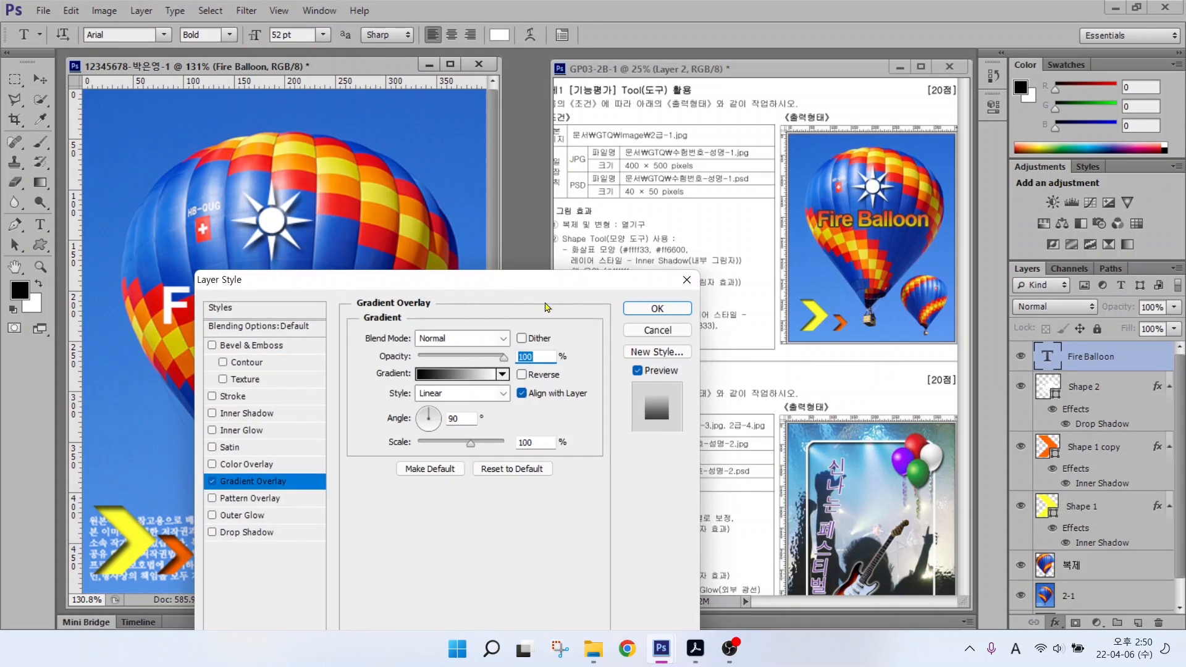
Step: Move the Layer Style dialog aside and open the Gradient Overlay's gradient in the Gradient Editor
drag(522, 281, 439, 124)
key(alt)
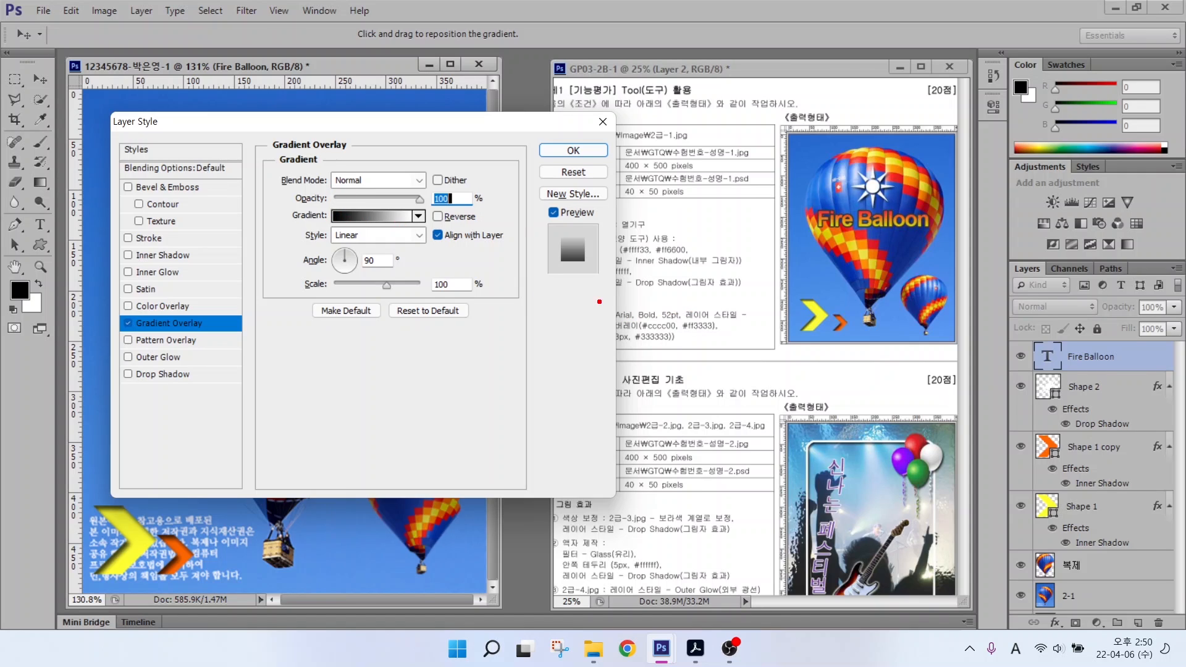
drag(637, 334, 731, 333)
key(Escape)
key(ctrl)
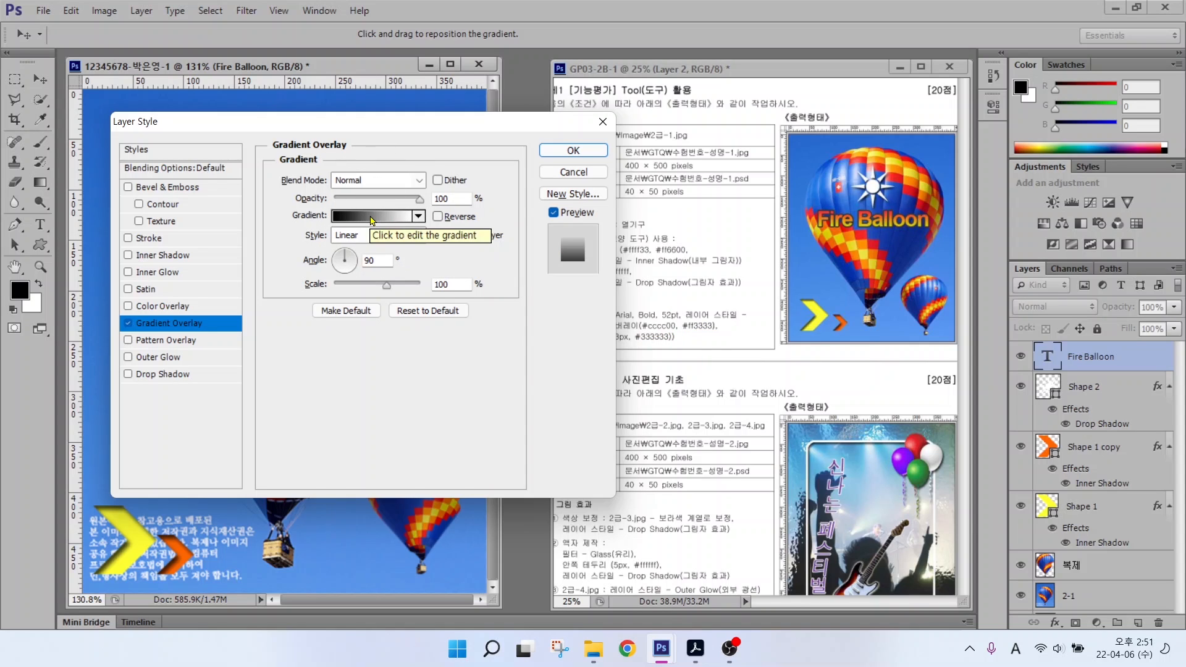
click(372, 218)
Step: Set the gradient's left colour stop to yellow cccc00
drag(592, 160, 372, 144)
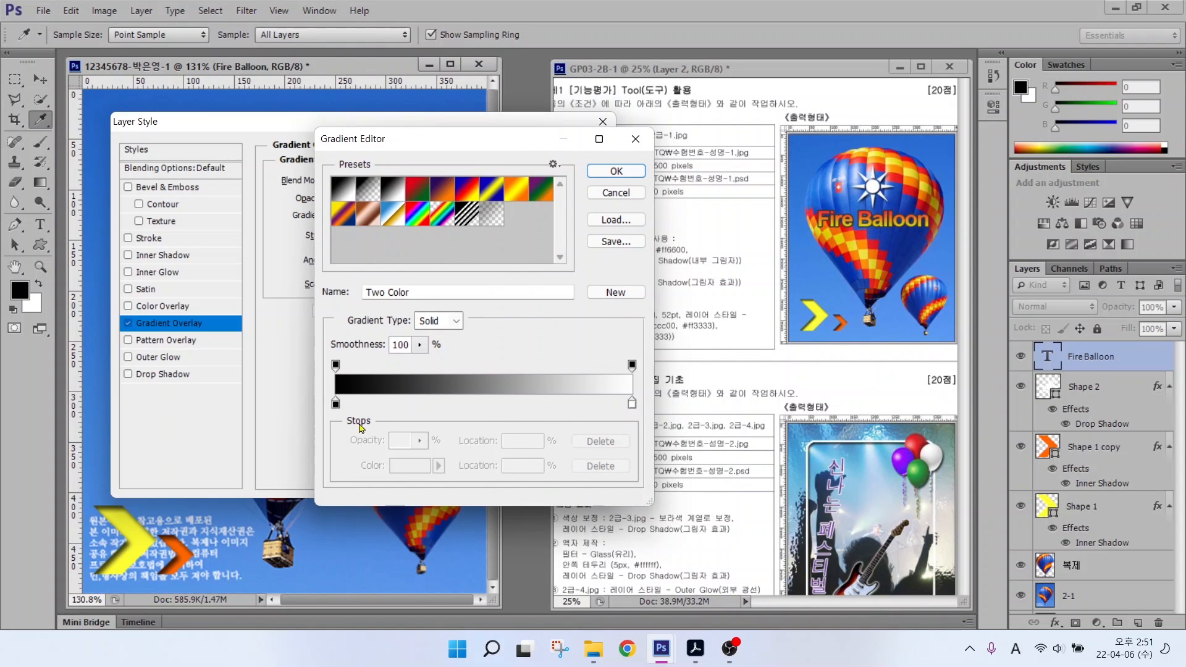
key(alt)
mouse_move(354, 417)
mouse_down()
mouse_move(312, 396)
mouse_move(342, 386)
mouse_move(356, 405)
mouse_up()
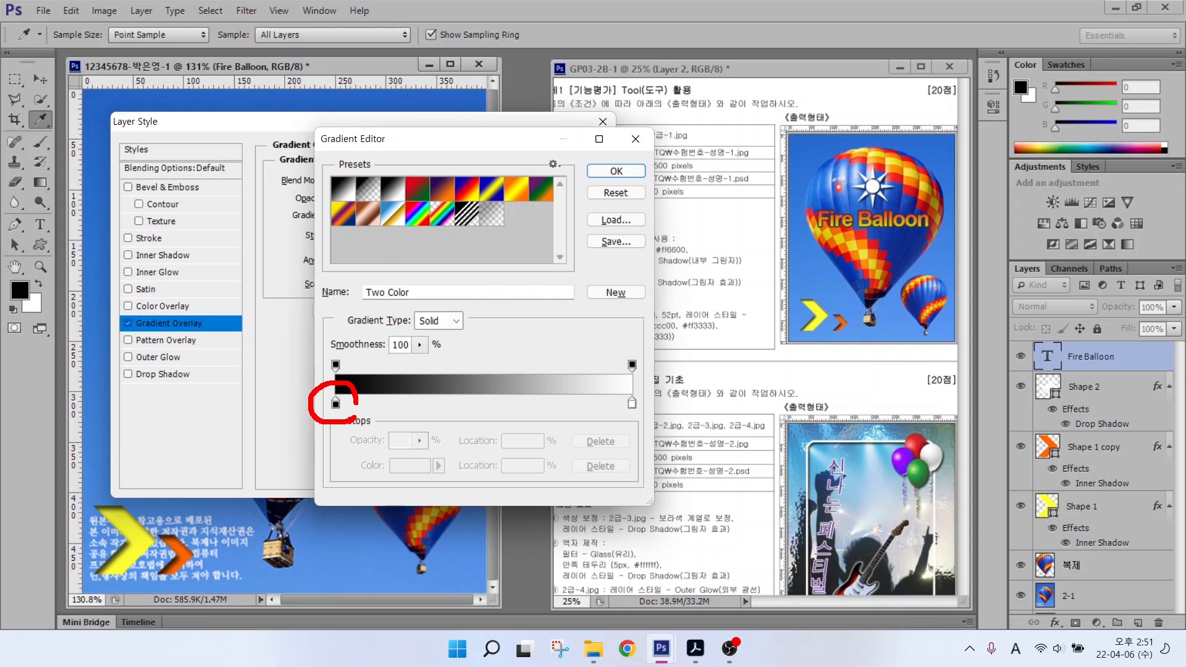
mouse_move(647, 425)
mouse_down()
mouse_move(627, 389)
mouse_move(656, 418)
mouse_up()
mouse_move(346, 372)
mouse_down()
mouse_move(319, 367)
mouse_move(339, 339)
mouse_move(360, 356)
mouse_up()
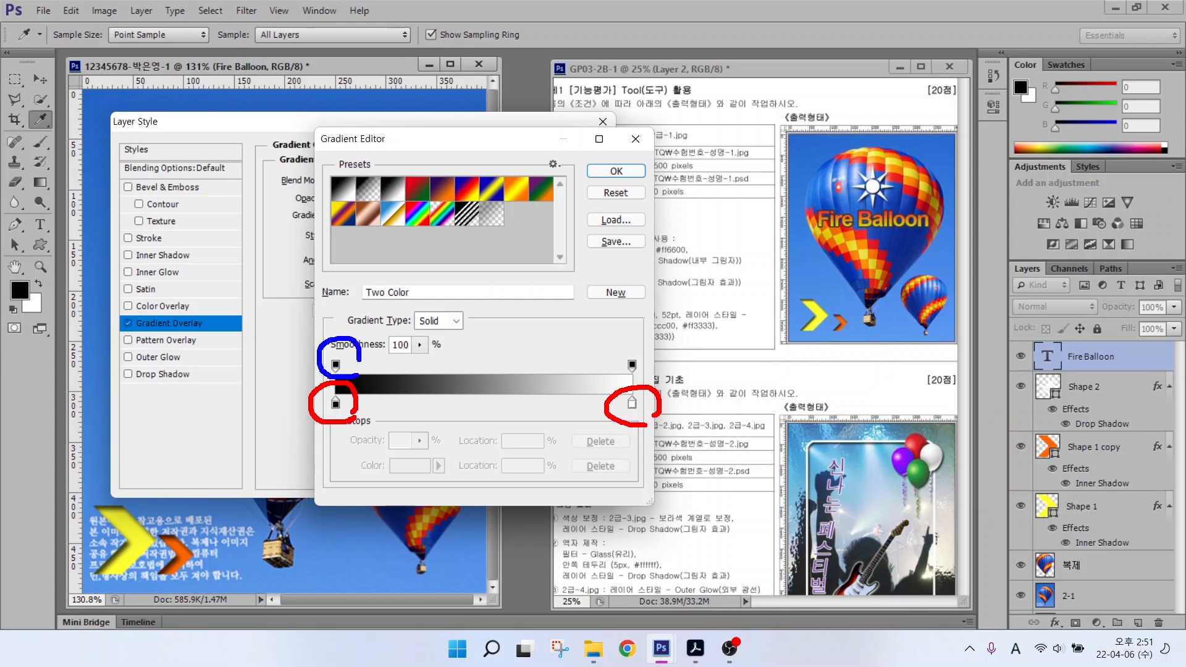
mouse_move(654, 384)
mouse_down()
mouse_move(614, 380)
mouse_move(659, 364)
mouse_up()
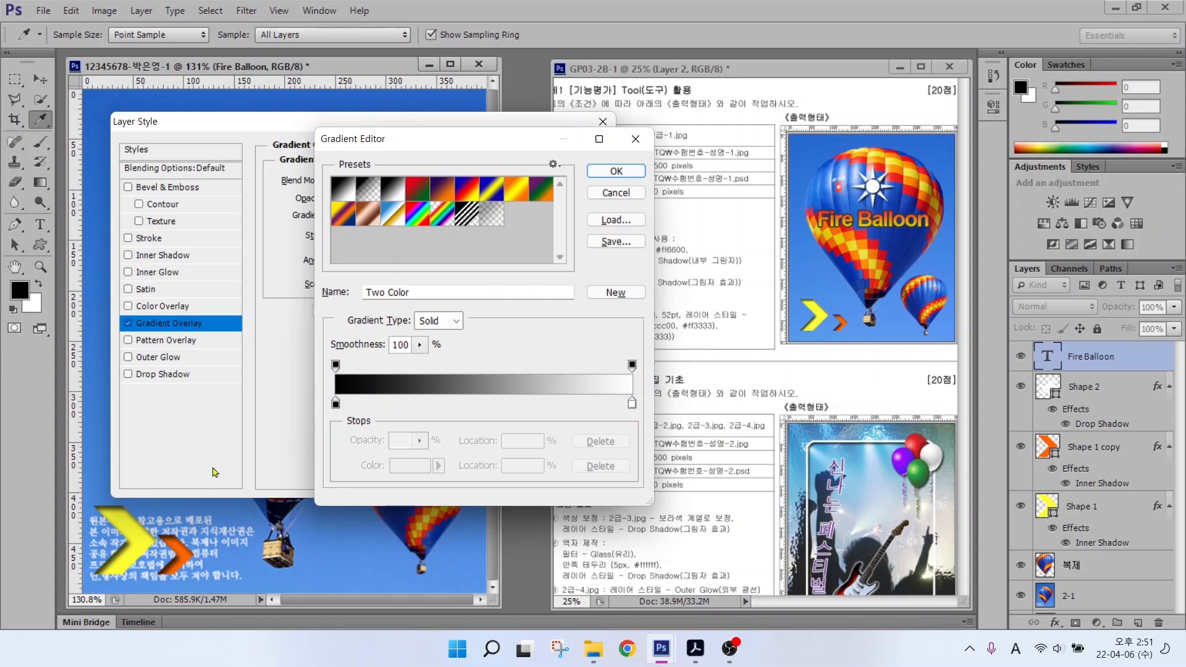
click(336, 403)
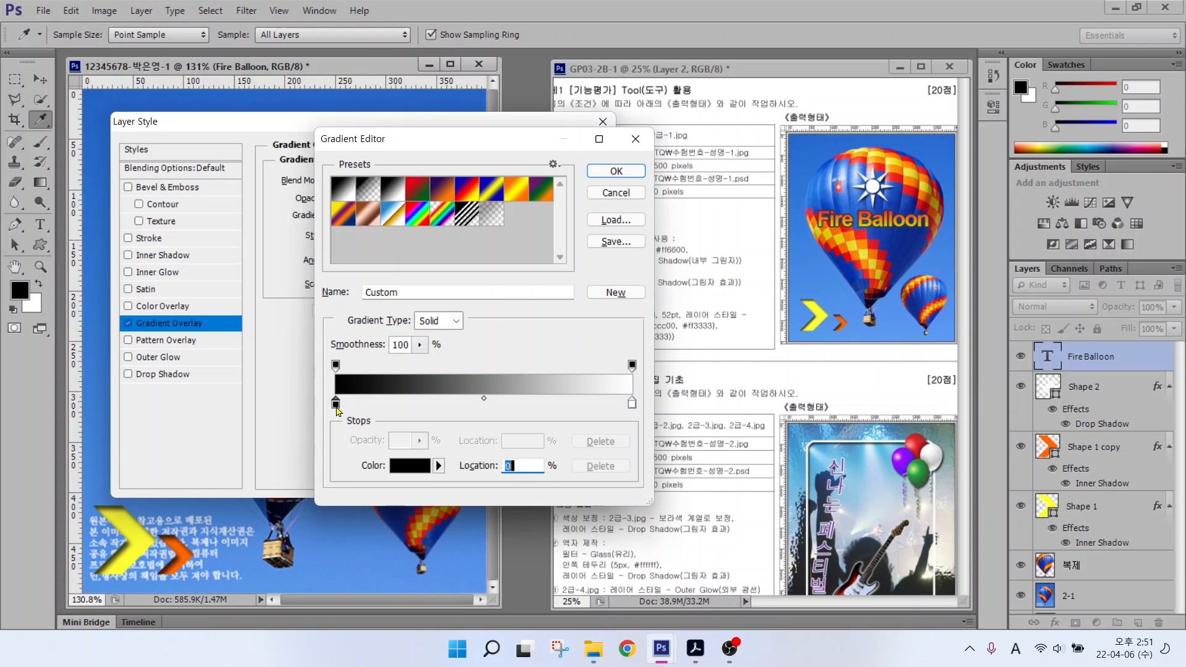
key(ctrl)
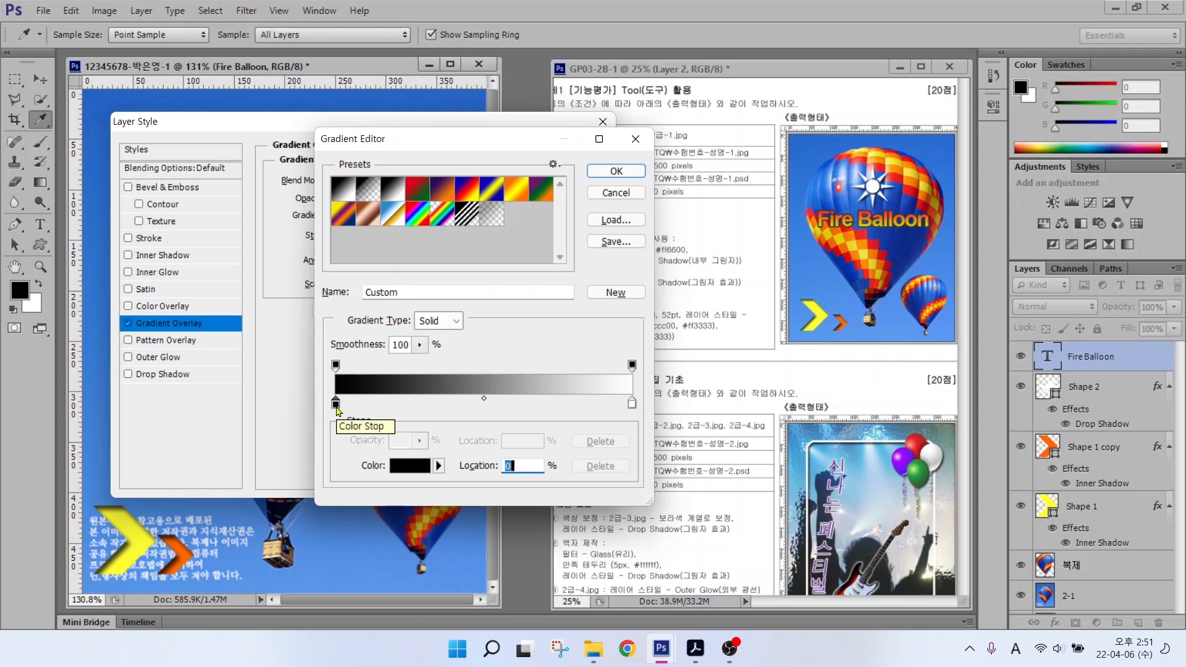
double_click(336, 404)
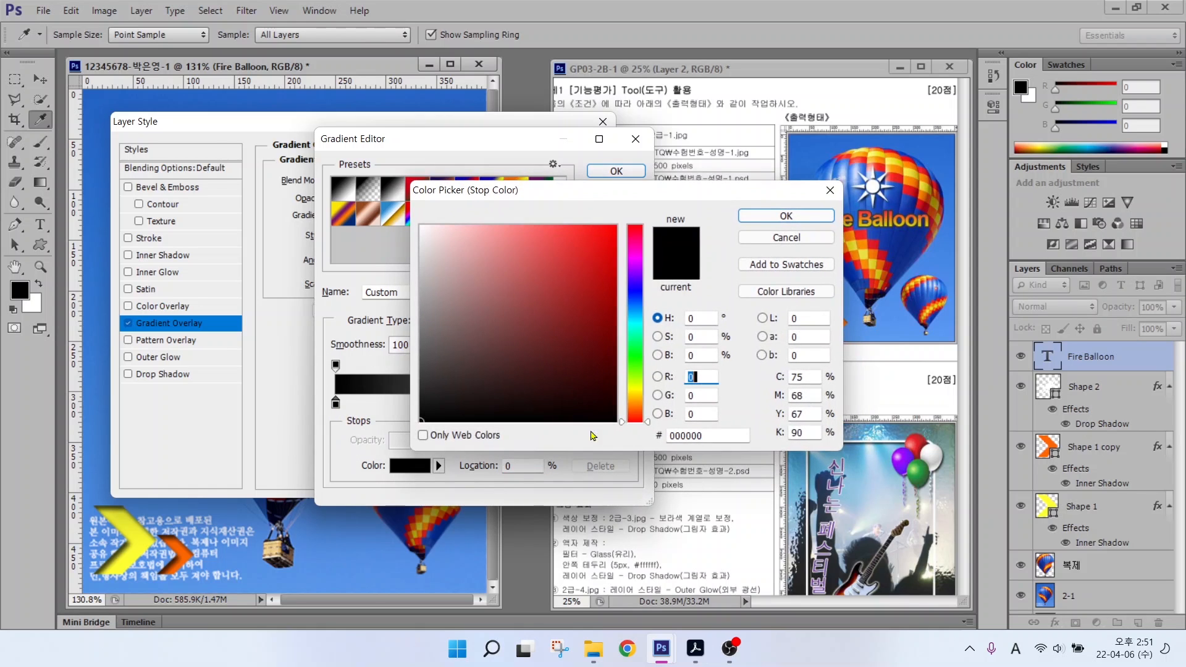
double_click(707, 435)
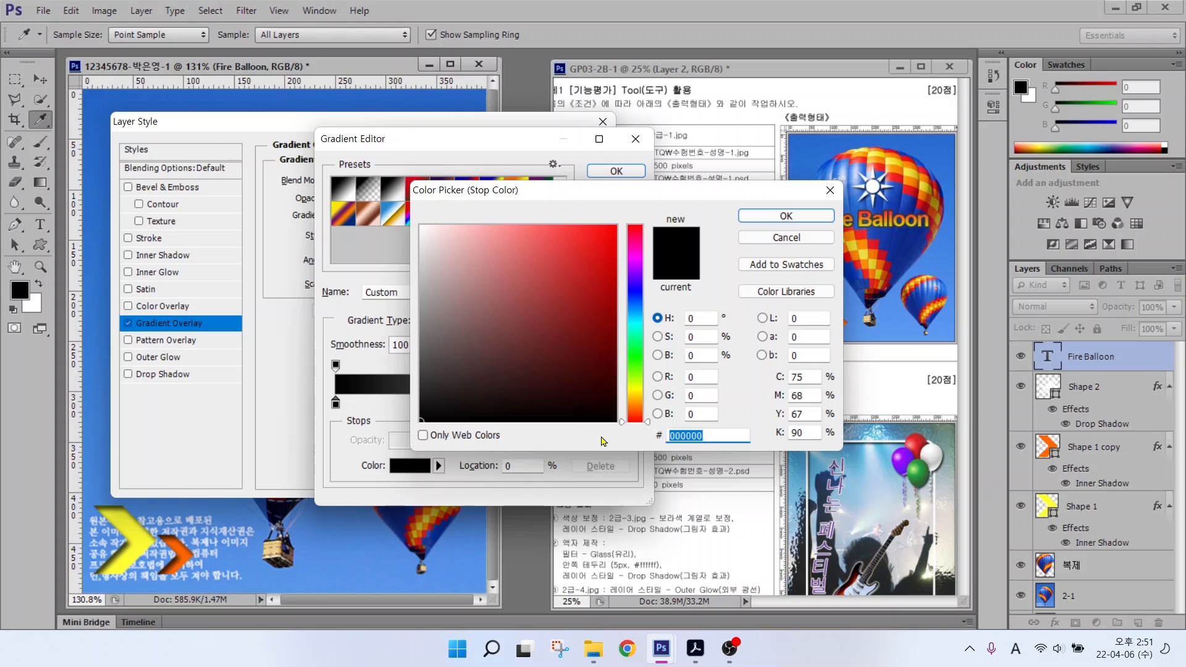
text(cccc00)
key(Return)
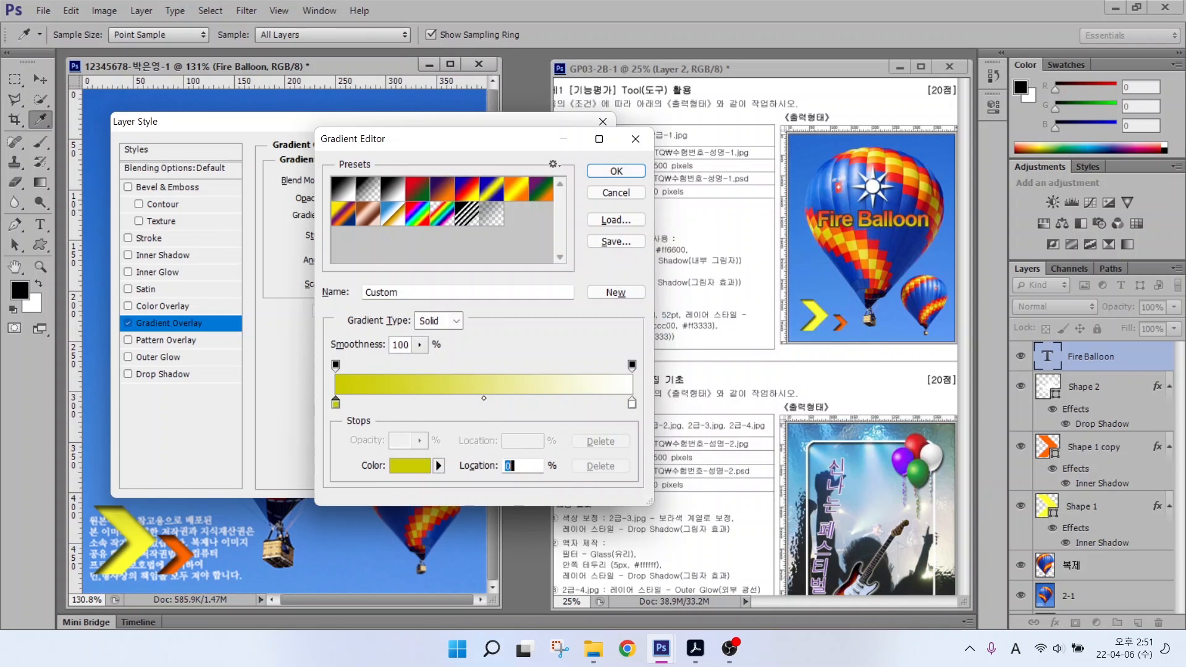
Step: Set the right colour stop to red ff3333 and accept the gradient
click(632, 403)
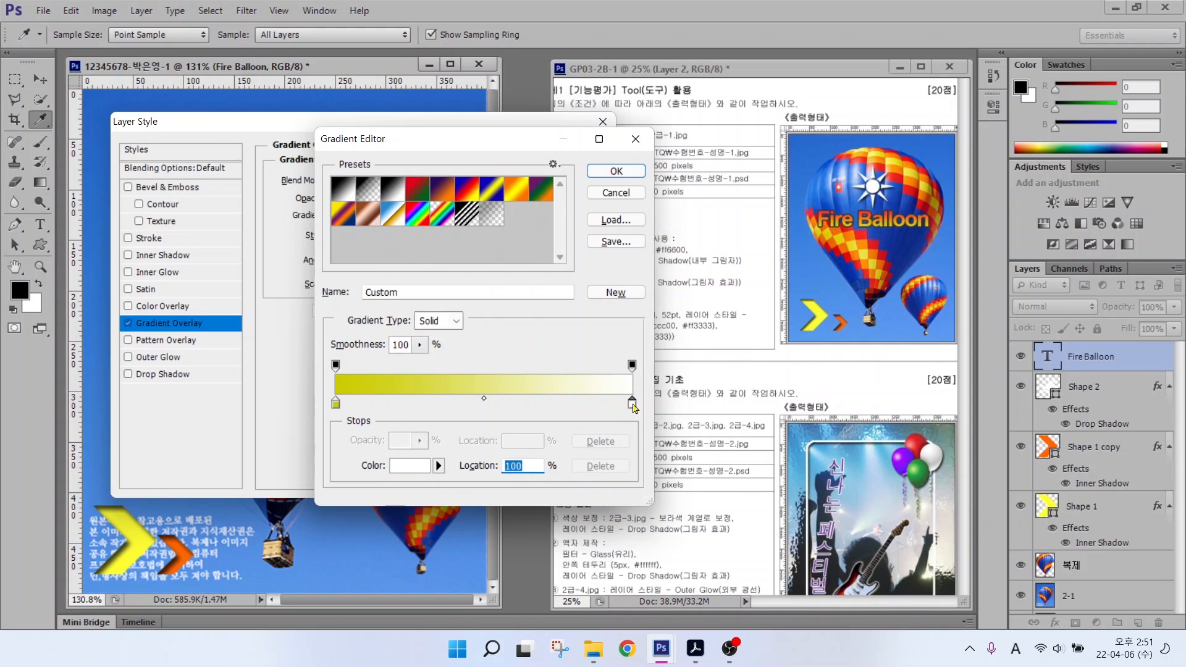
double_click(632, 404)
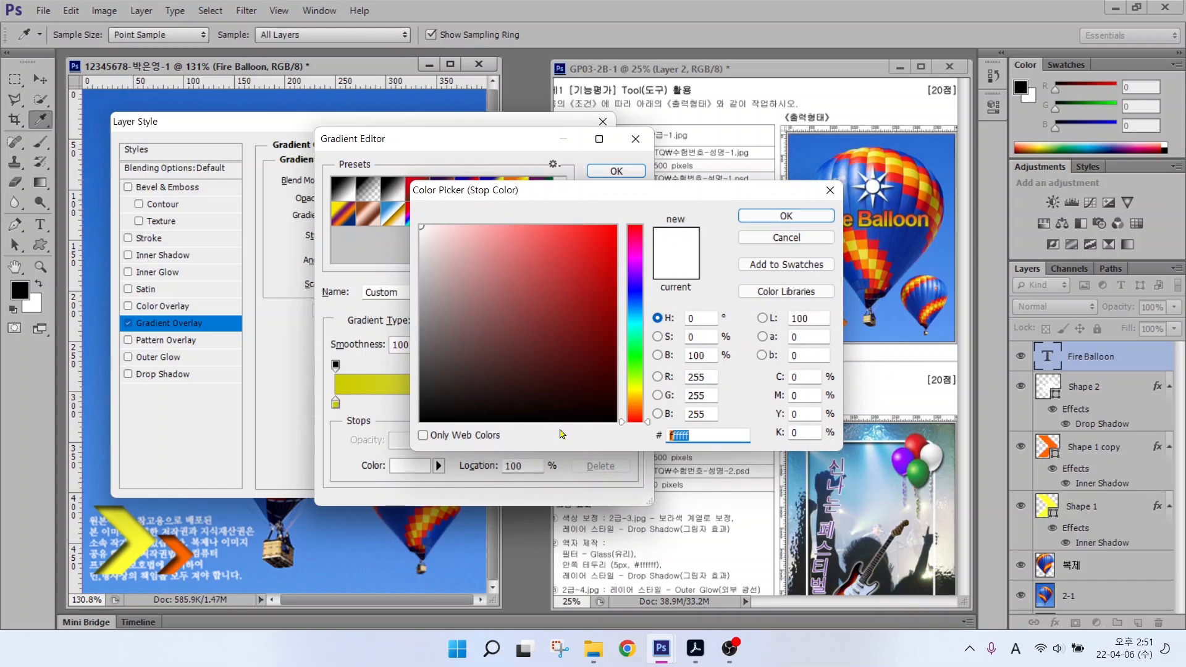
text(ff3333)
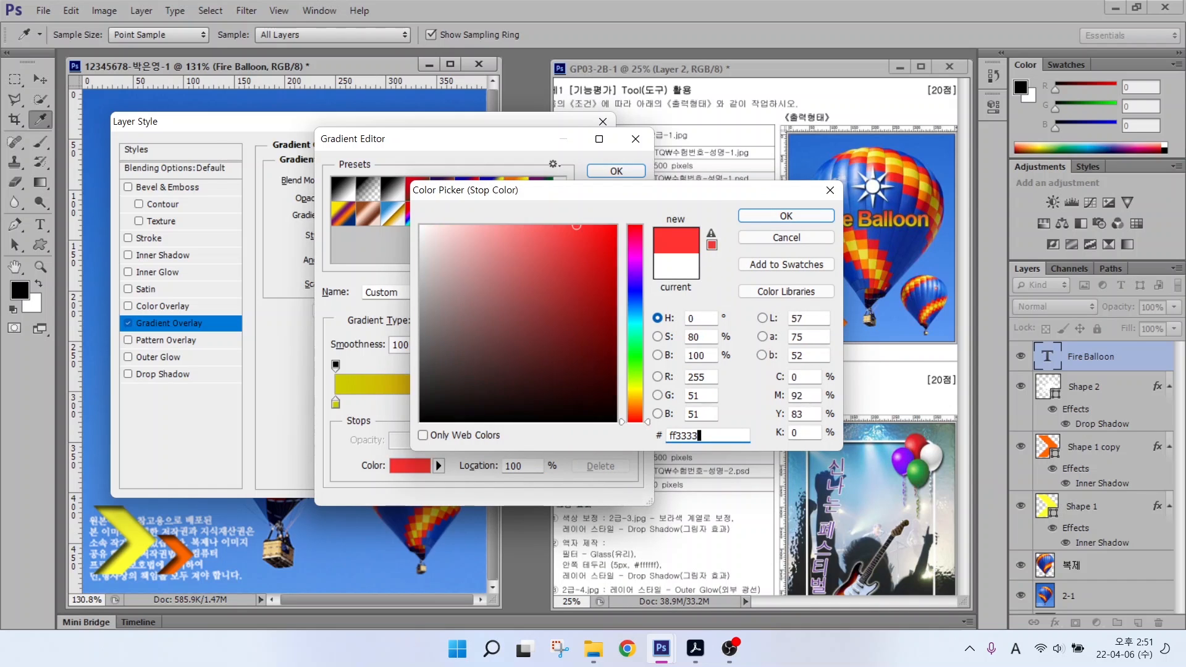
key(Return)
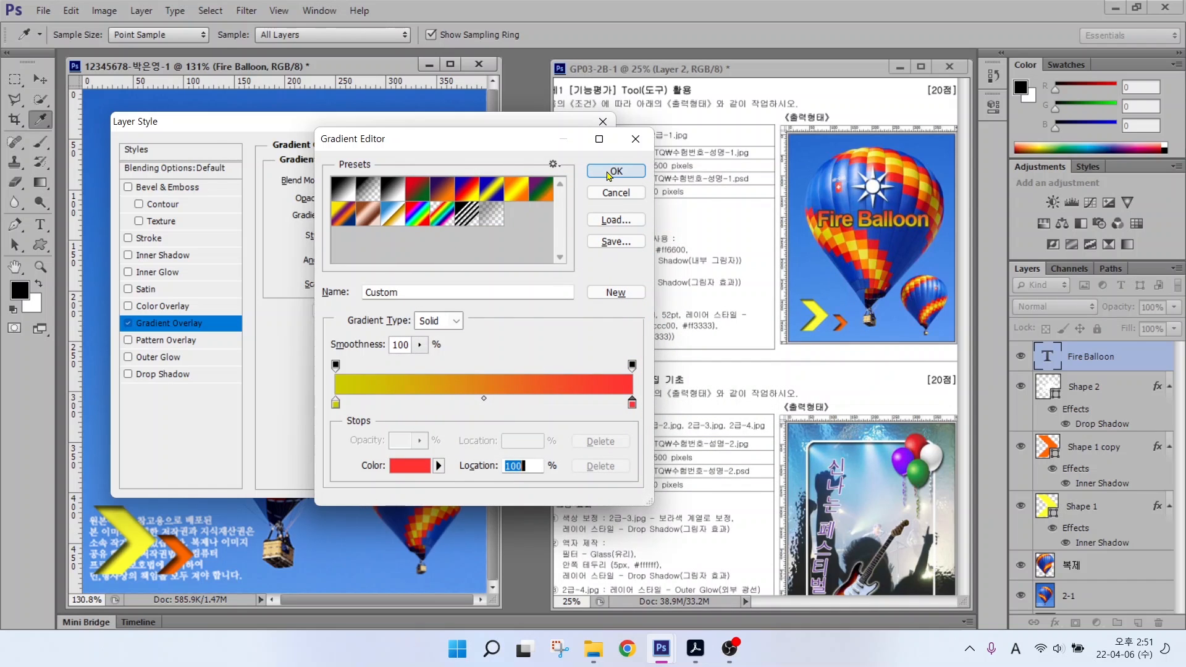
click(608, 173)
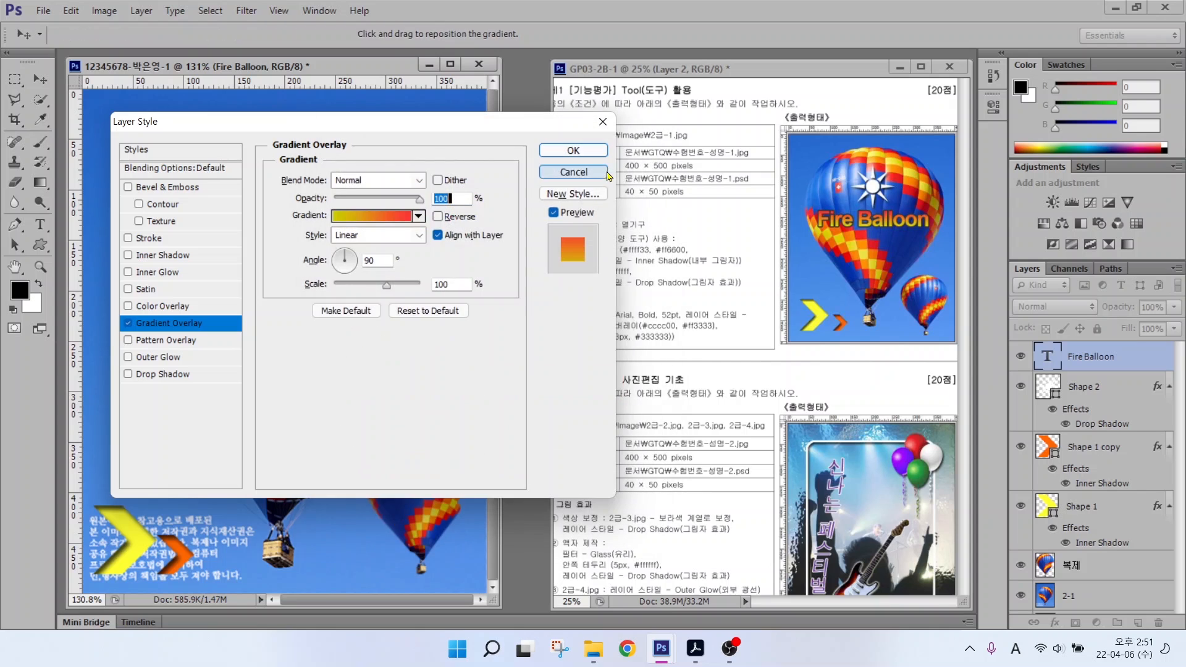
Step: Move the Layer Style dialog off the balloon to preview the 90° yellow-to-red overlay
drag(364, 129, 588, 252)
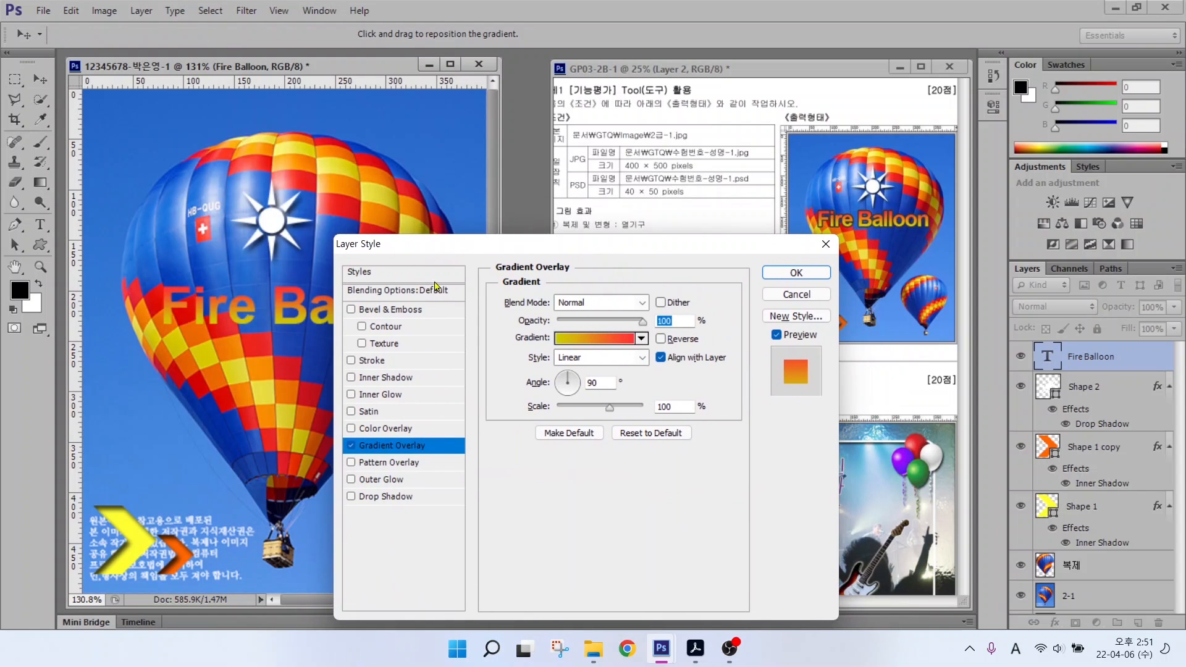
key(alt)
drag(284, 283, 320, 249)
drag(283, 328, 337, 359)
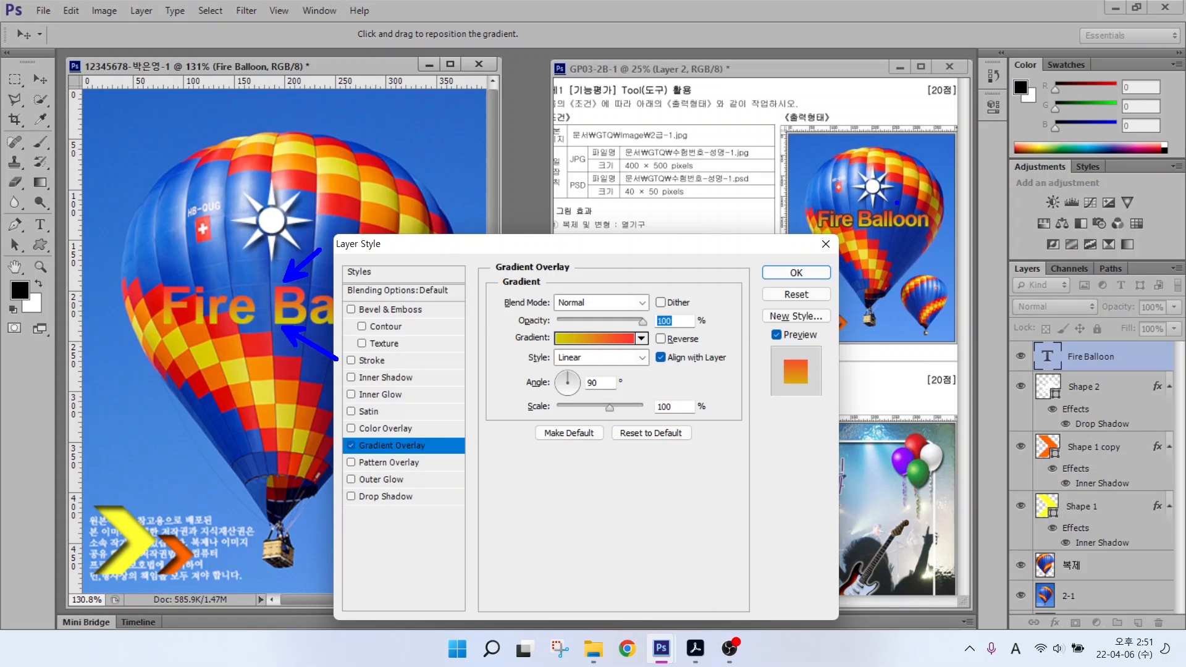
drag(894, 210, 922, 189)
drag(895, 236, 921, 251)
drag(518, 363, 639, 398)
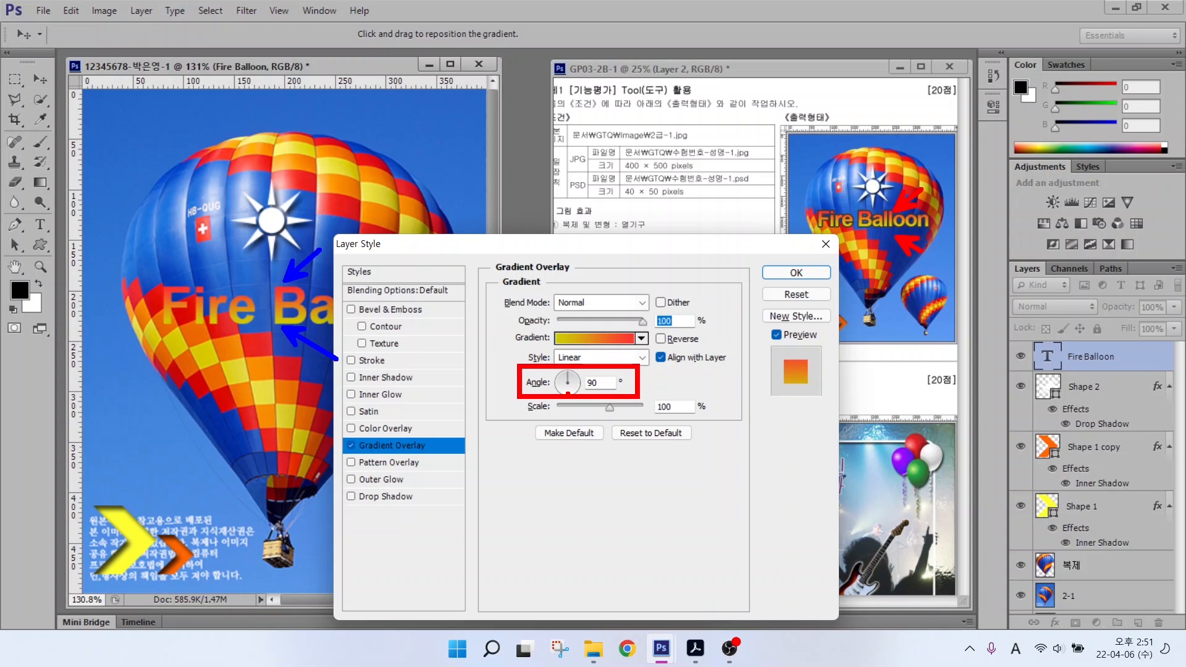
key(Escape)
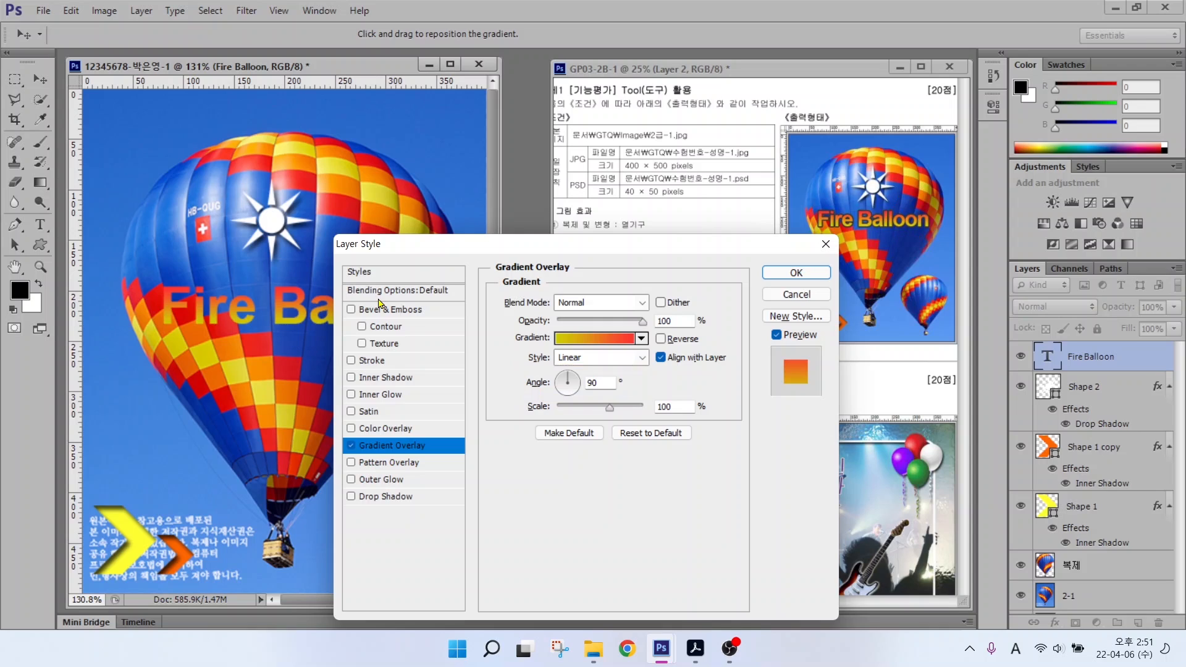
Step: Add a 3 px dark grey 333333 outside stroke to Fire Balloon, then move the title up-left
click(352, 361)
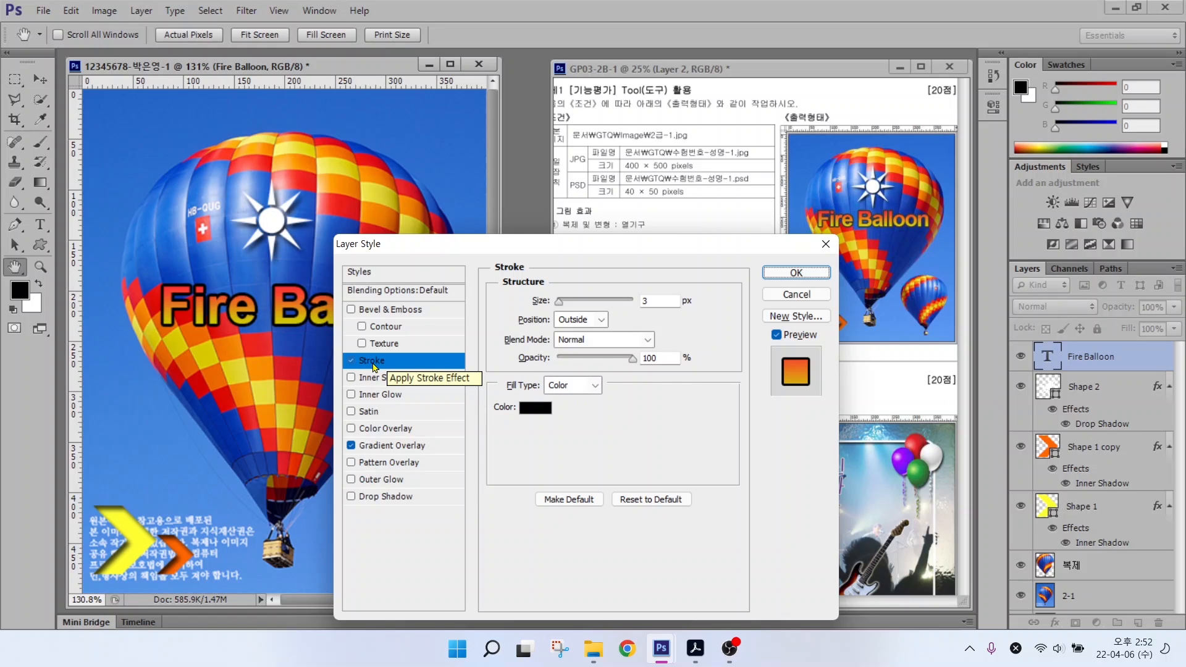
key(alt)
drag(352, 352, 404, 375)
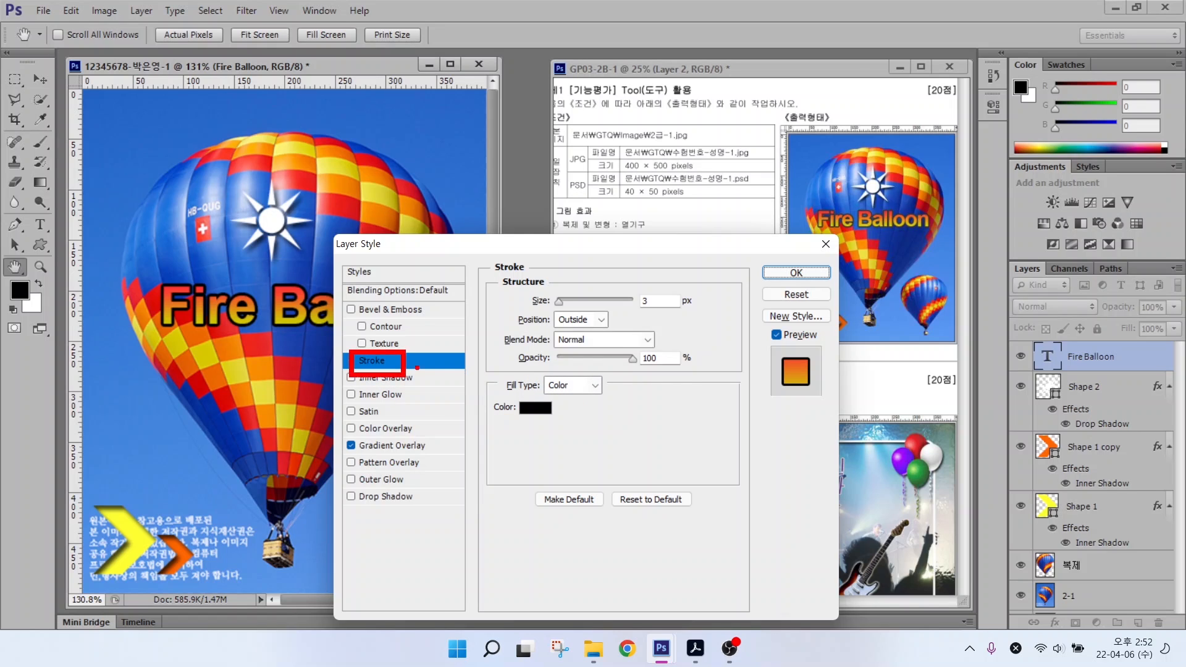
drag(476, 257, 745, 500)
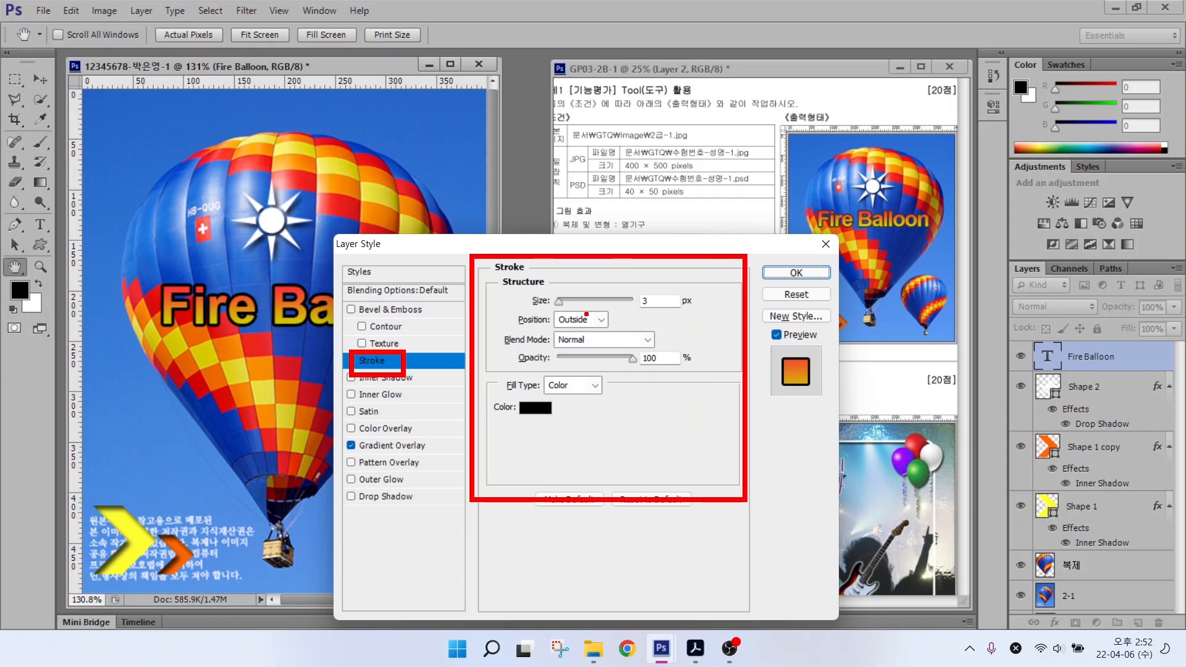
drag(658, 287, 704, 243)
drag(542, 417, 565, 449)
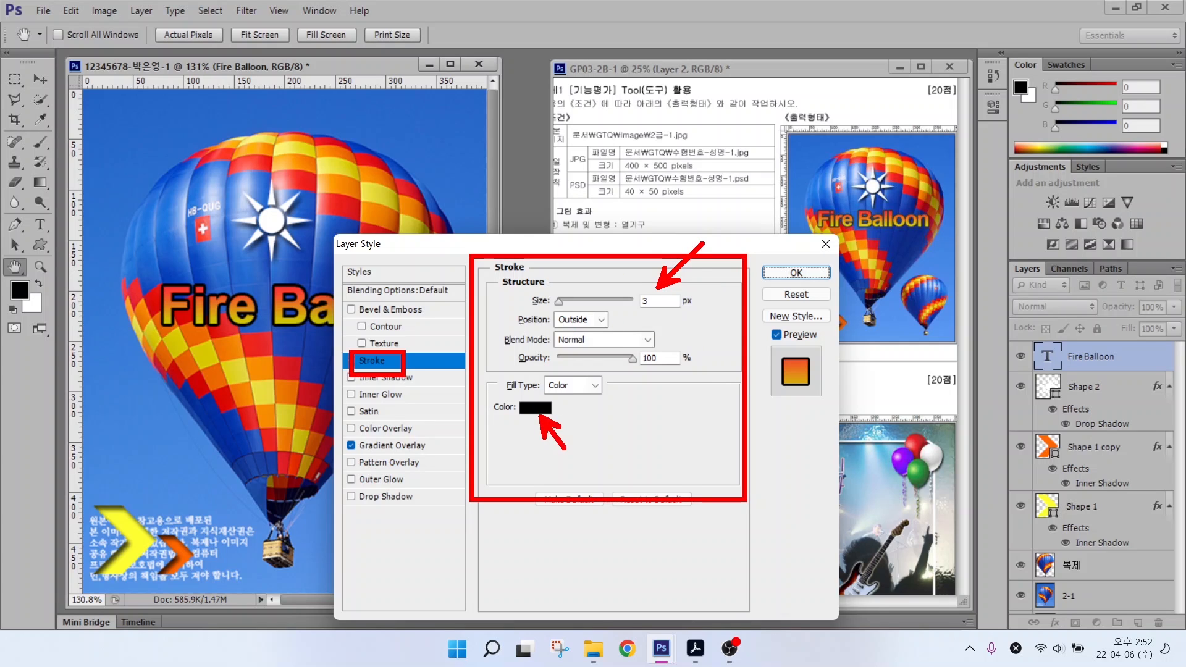
double_click(534, 409)
text(333333)
key(Return)
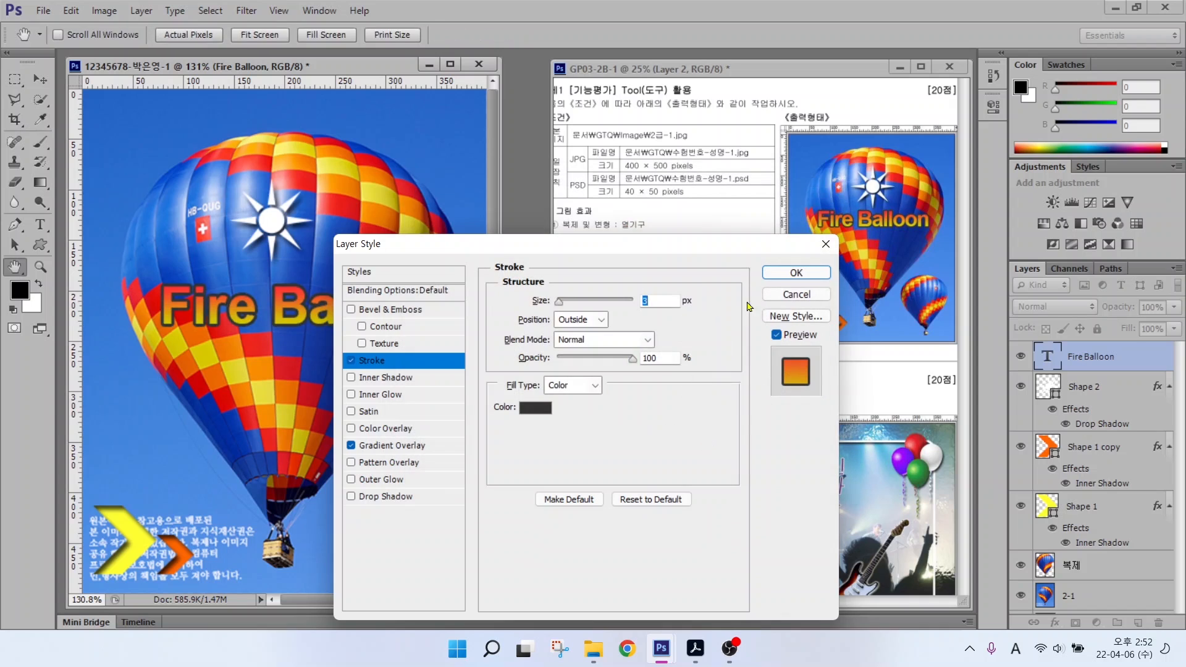
click(781, 273)
key(v)
drag(294, 306, 277, 283)
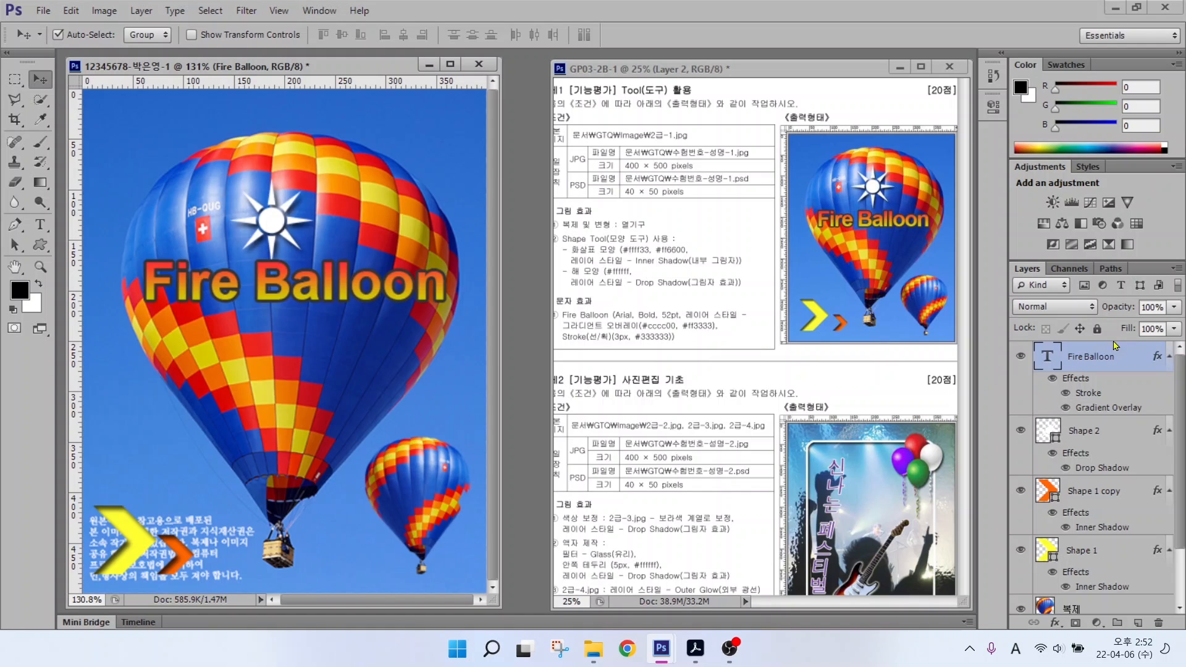
Step: Review the title, sun and chevron layer effects against the task sheet
key(ctrl+2)
mouse_move(1102, 420)
mouse_down()
mouse_move(1037, 414)
mouse_move(1064, 357)
mouse_move(1131, 390)
mouse_move(1122, 419)
mouse_up()
mouse_move(1099, 488)
mouse_down()
mouse_move(1050, 435)
mouse_move(1117, 482)
mouse_up()
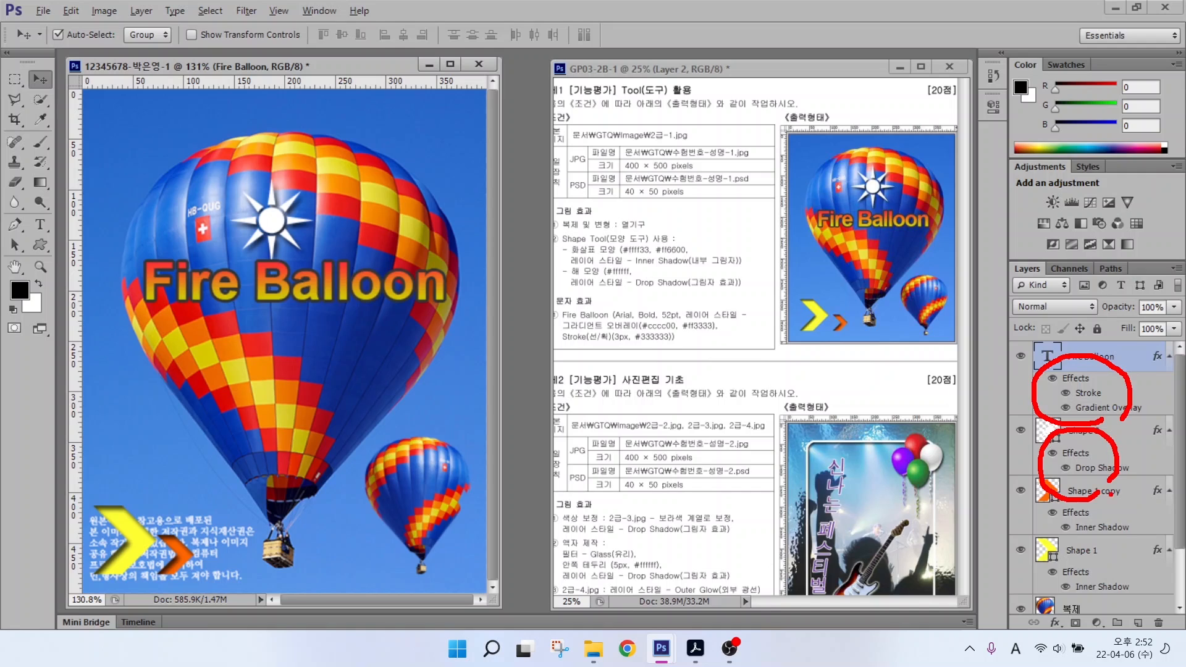
mouse_move(1121, 536)
mouse_down()
mouse_move(1054, 509)
mouse_move(1103, 504)
mouse_move(1112, 537)
mouse_up()
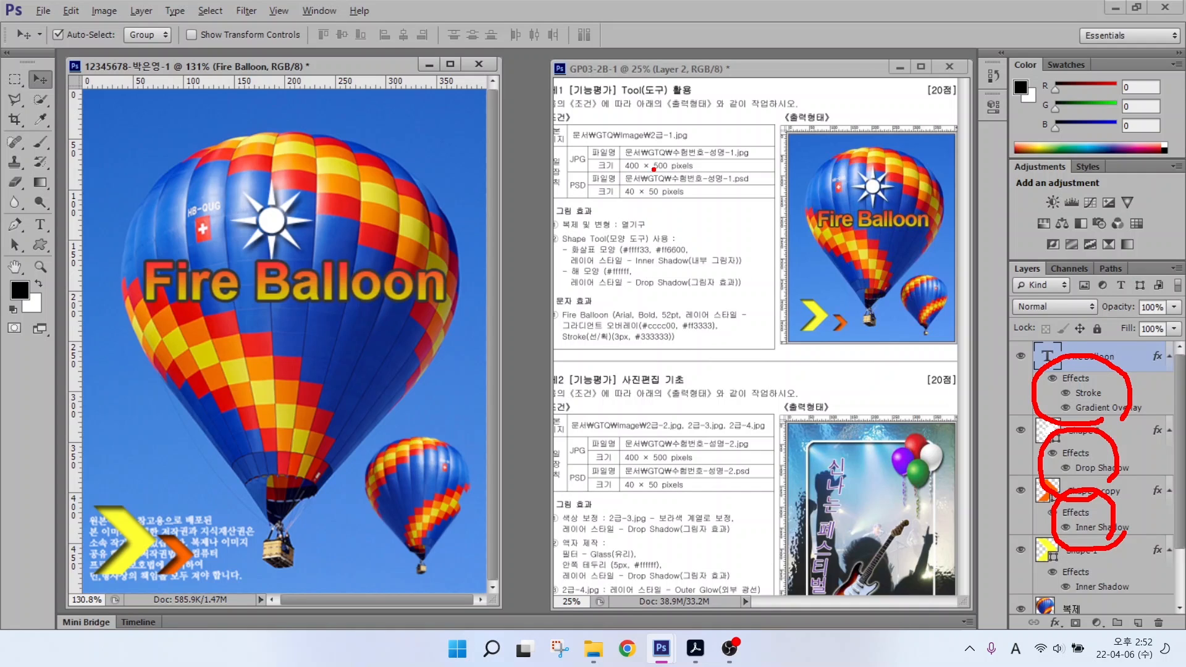
drag(575, 138, 543, 108)
drag(585, 199, 533, 244)
drag(616, 175, 734, 173)
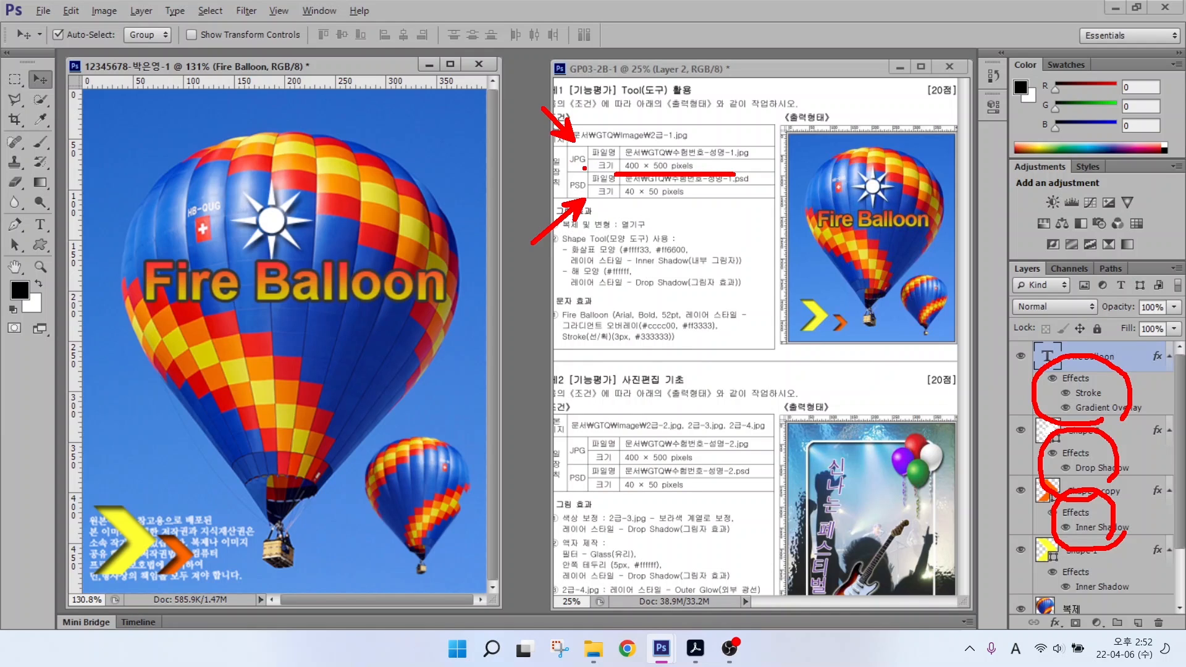
mouse_move(583, 171)
mouse_down()
mouse_move(572, 144)
mouse_move(588, 165)
mouse_up()
drag(627, 203, 684, 202)
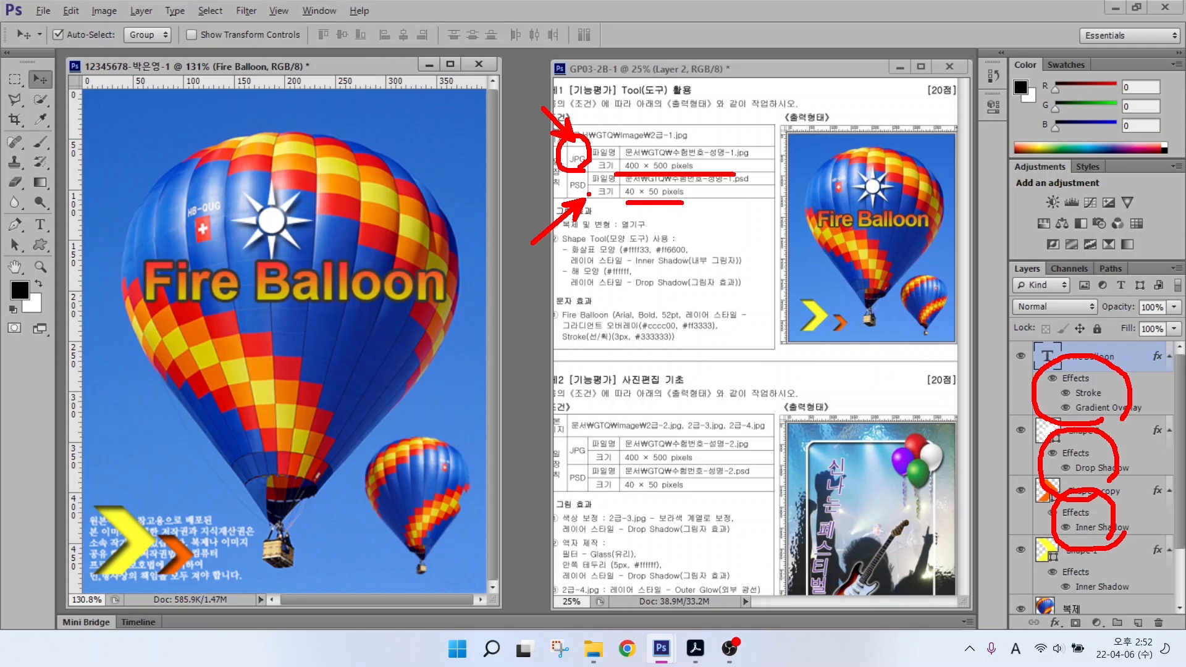
mouse_move(582, 196)
mouse_down()
mouse_move(565, 174)
mouse_move(601, 184)
mouse_move(586, 196)
mouse_up()
key(Escape)
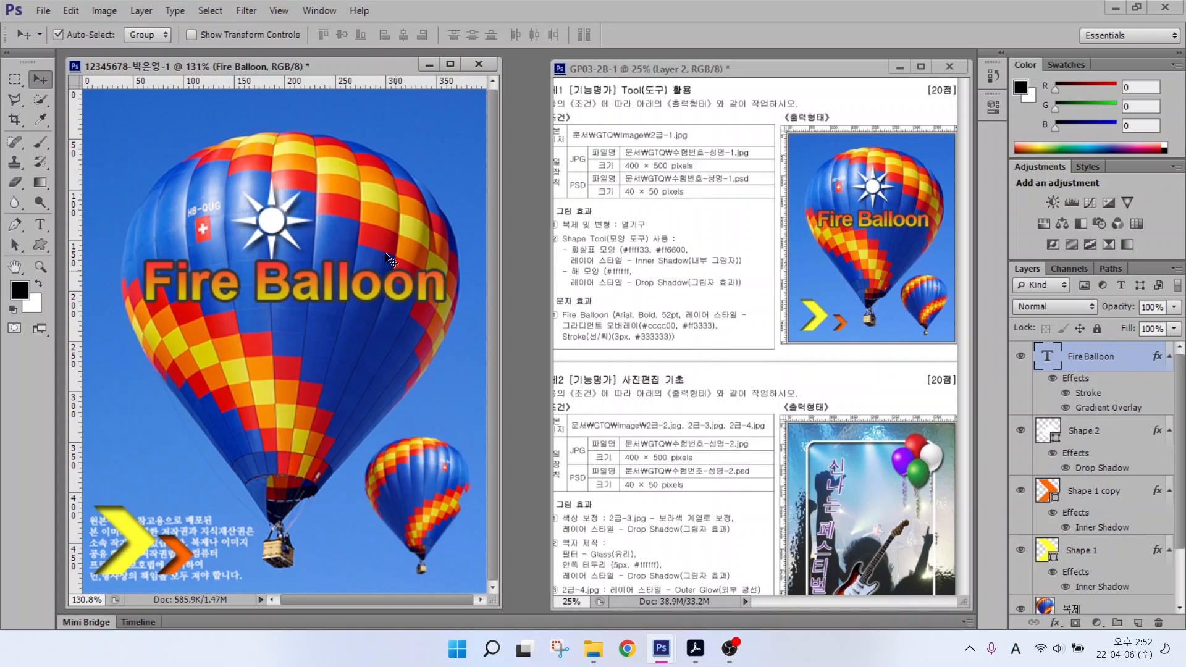
Step: Start Save As and browse to the Documents > GTQ folder
click(37, 11)
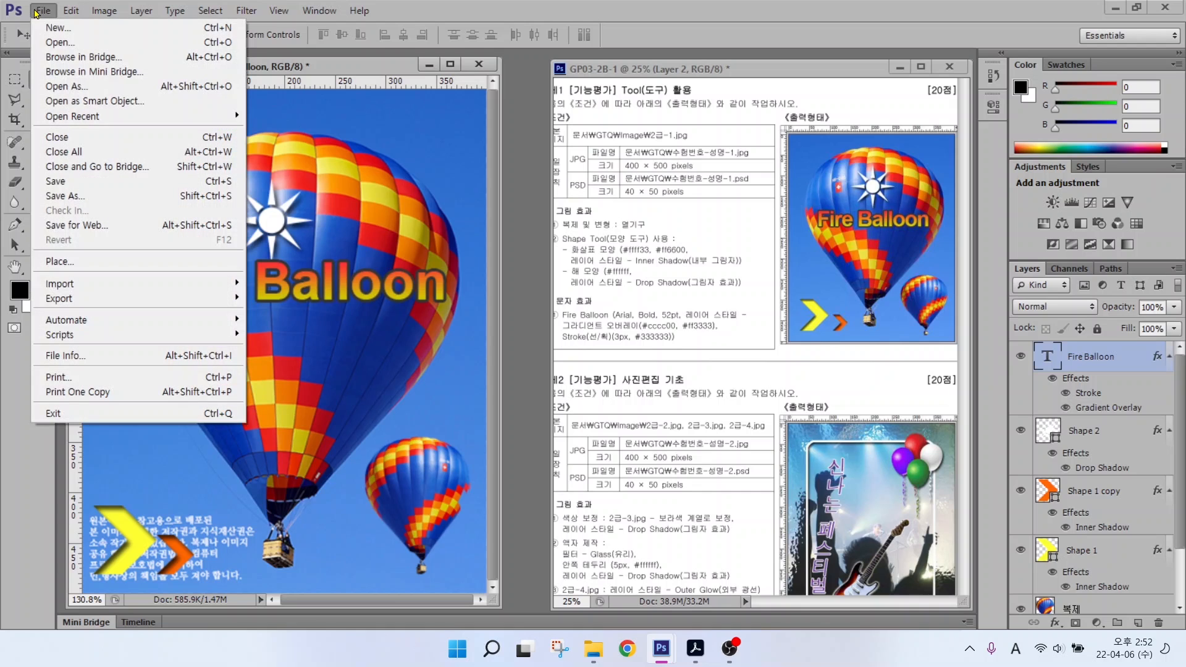
click(56, 181)
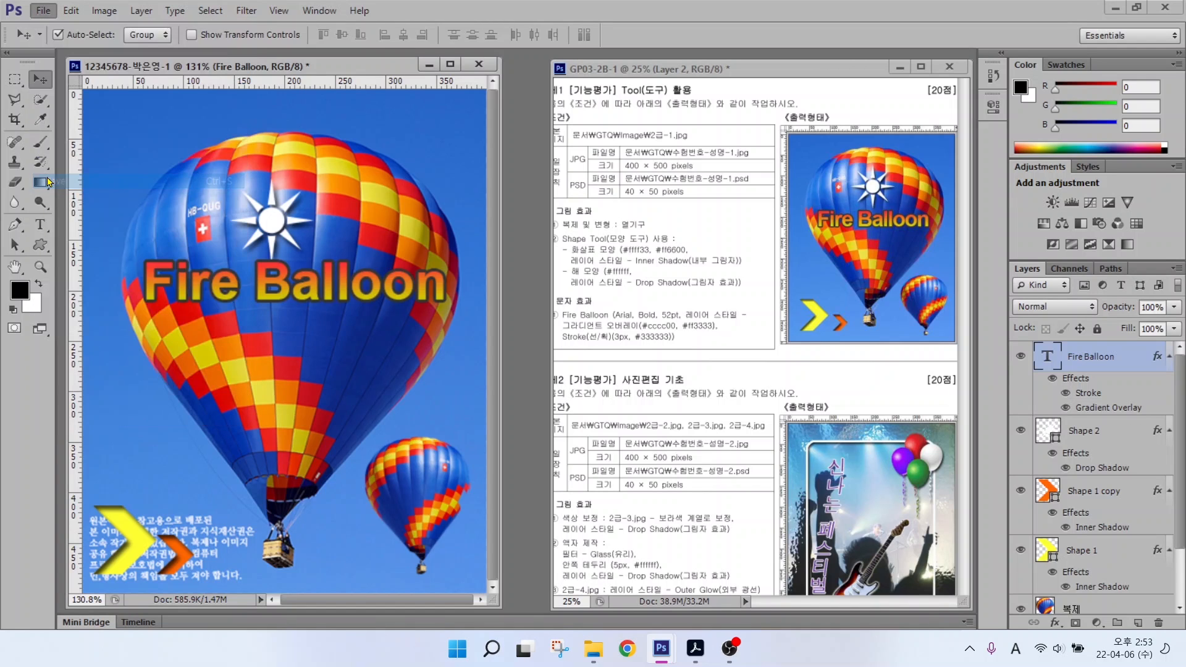
click(281, 242)
double_click(383, 151)
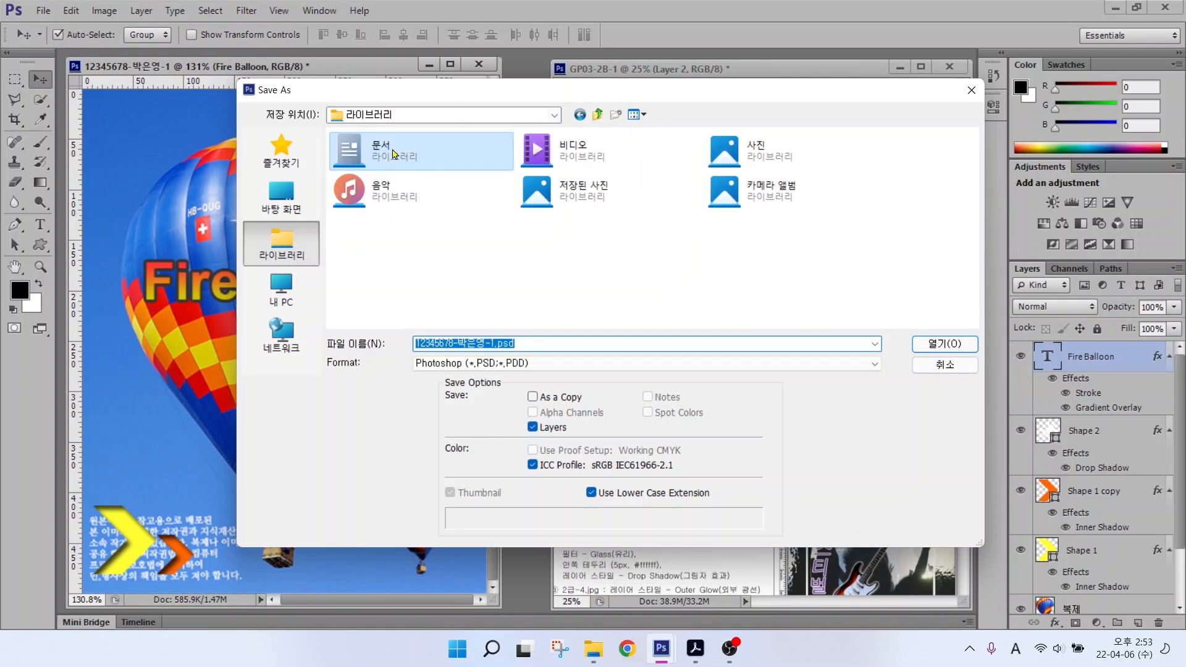
double_click(424, 184)
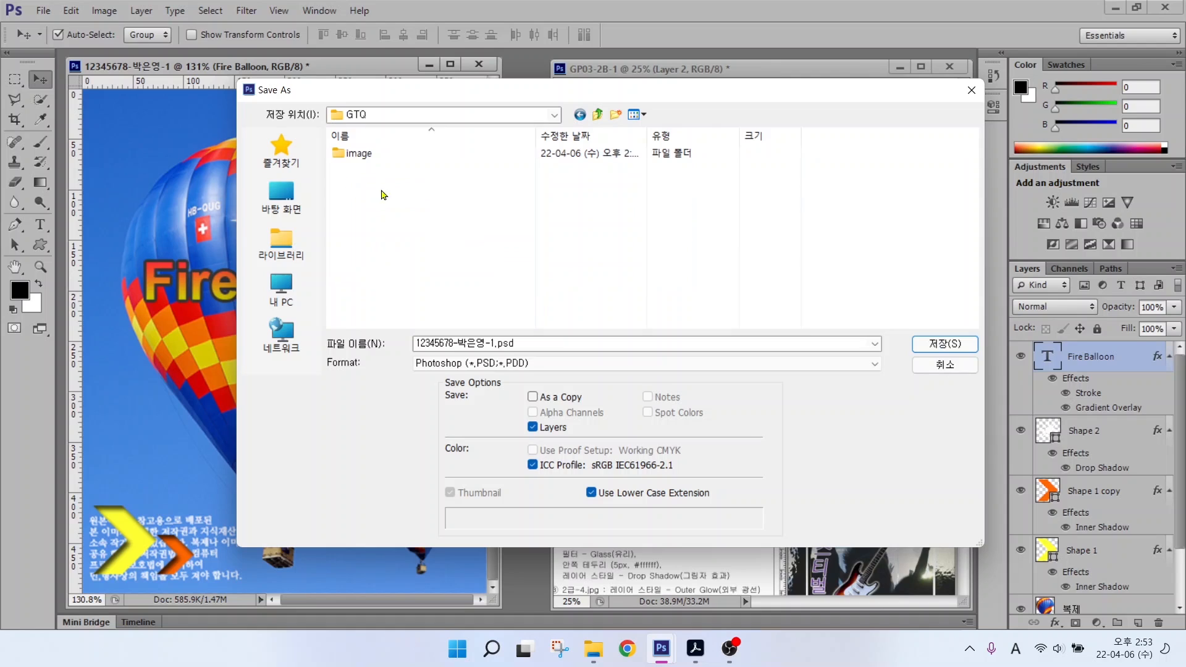
key(alt+2)
drag(403, 329, 545, 355)
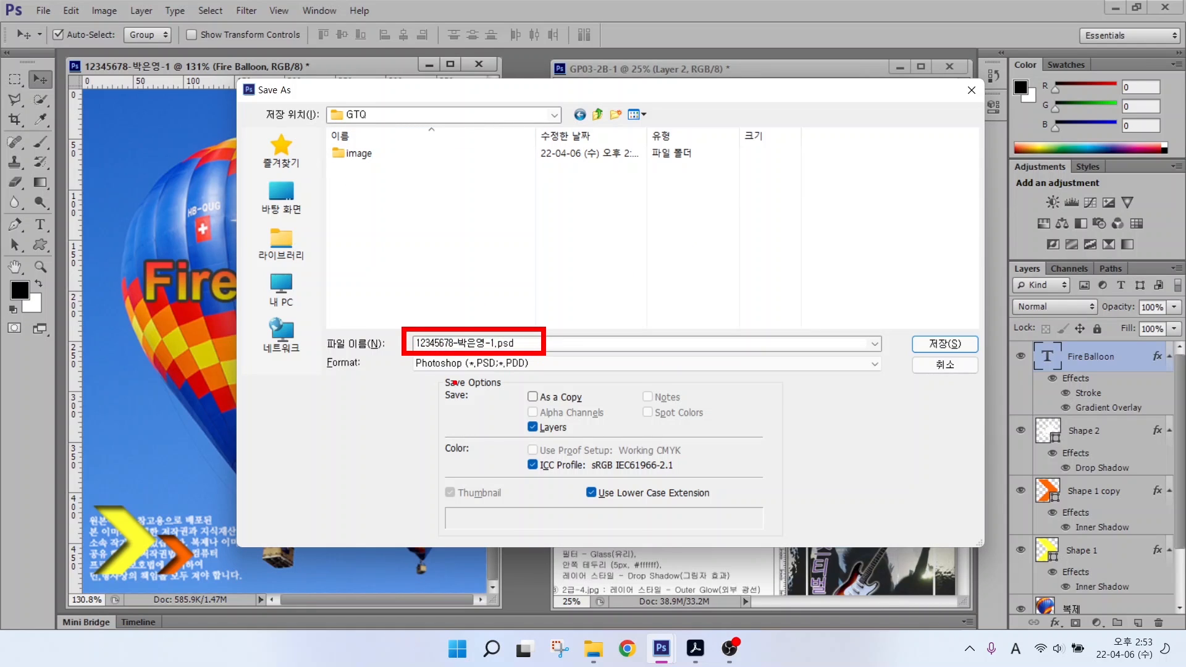
mouse_move(446, 372)
mouse_down()
mouse_move(473, 384)
mouse_move(419, 420)
mouse_up()
Step: Save the image as JPEG, confirming Maximum quality 12
click(488, 363)
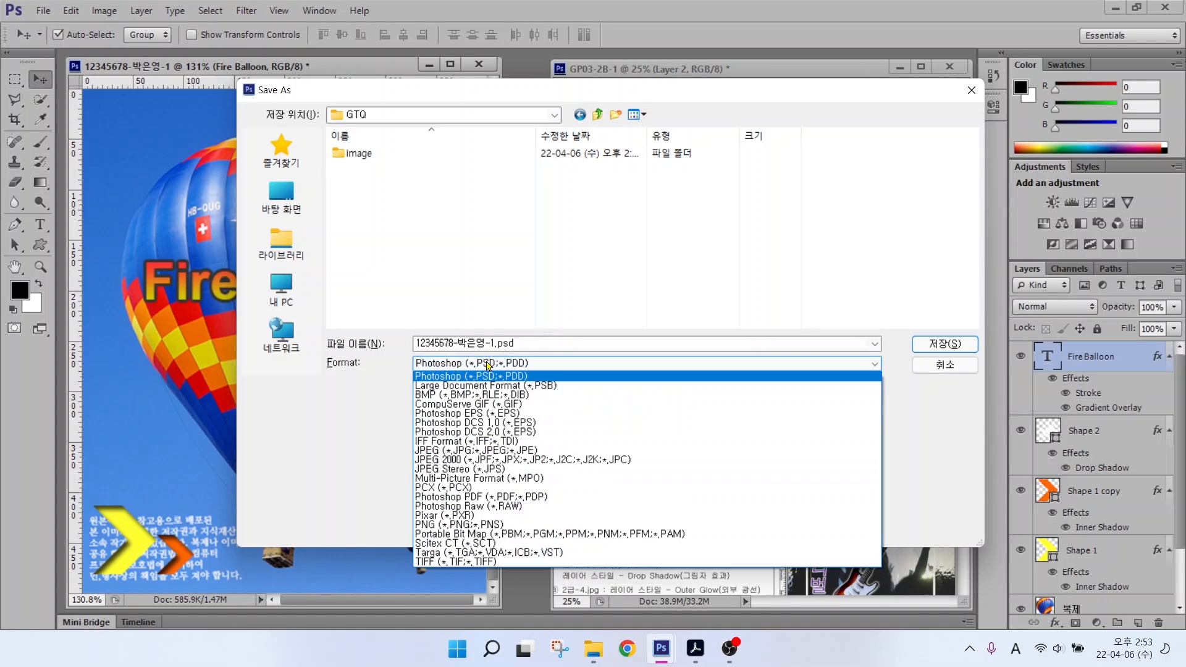
click(447, 455)
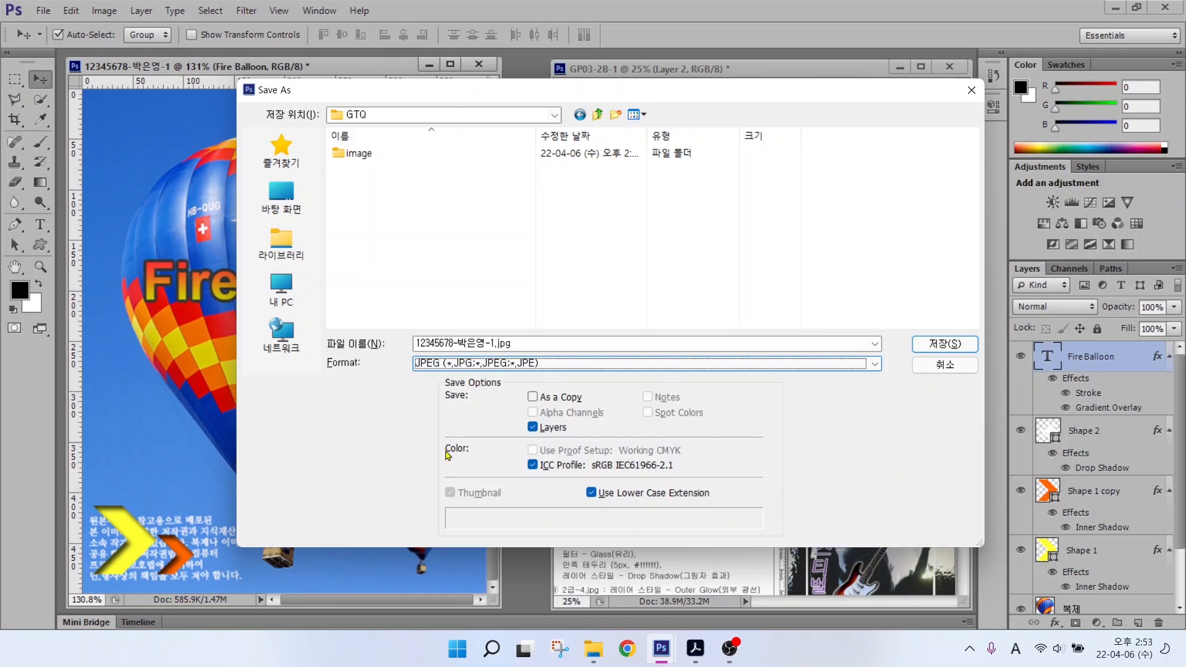
click(932, 355)
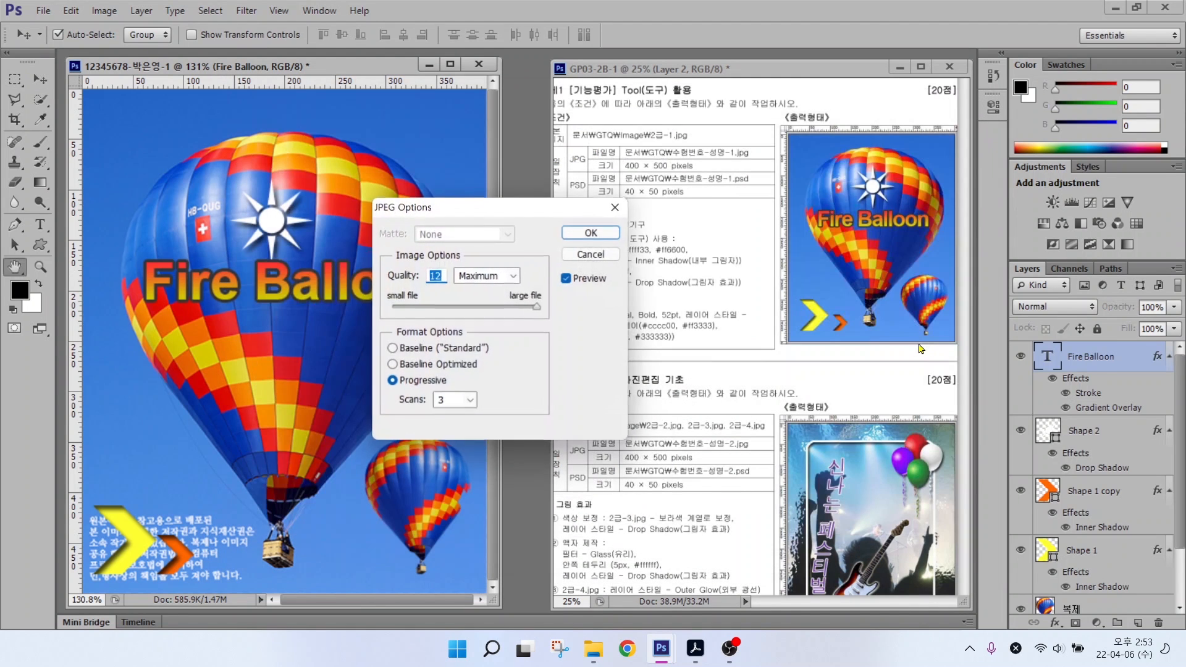
click(591, 234)
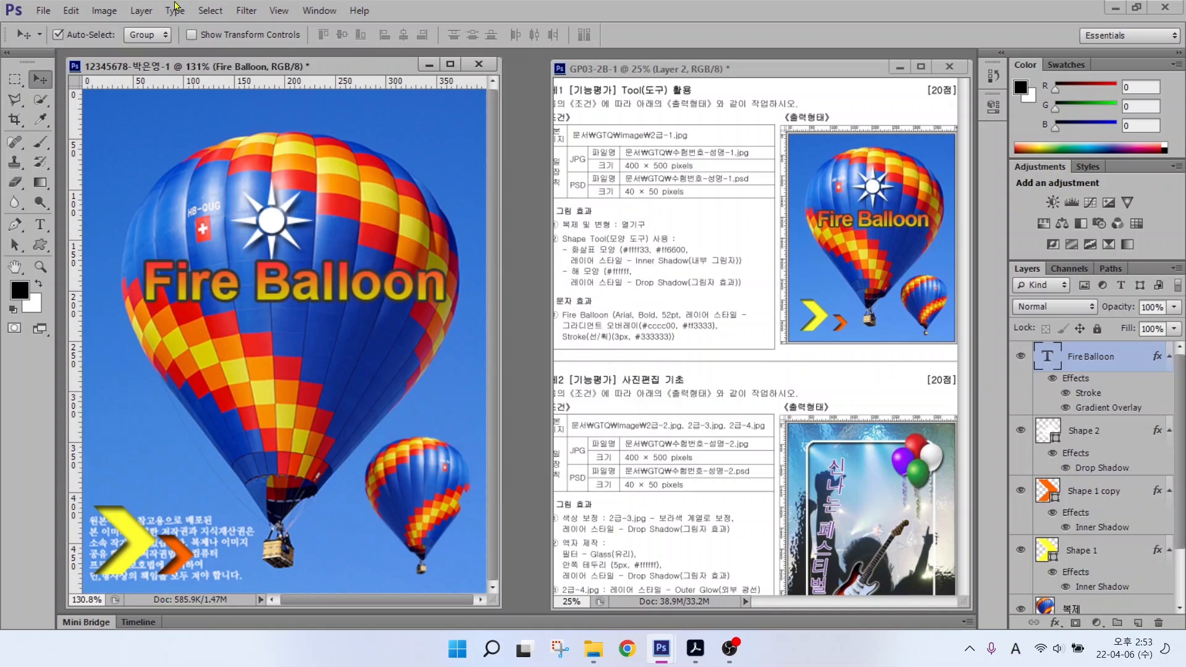
Step: Resize the image to 40 × 50 pixels in Image Size
click(100, 12)
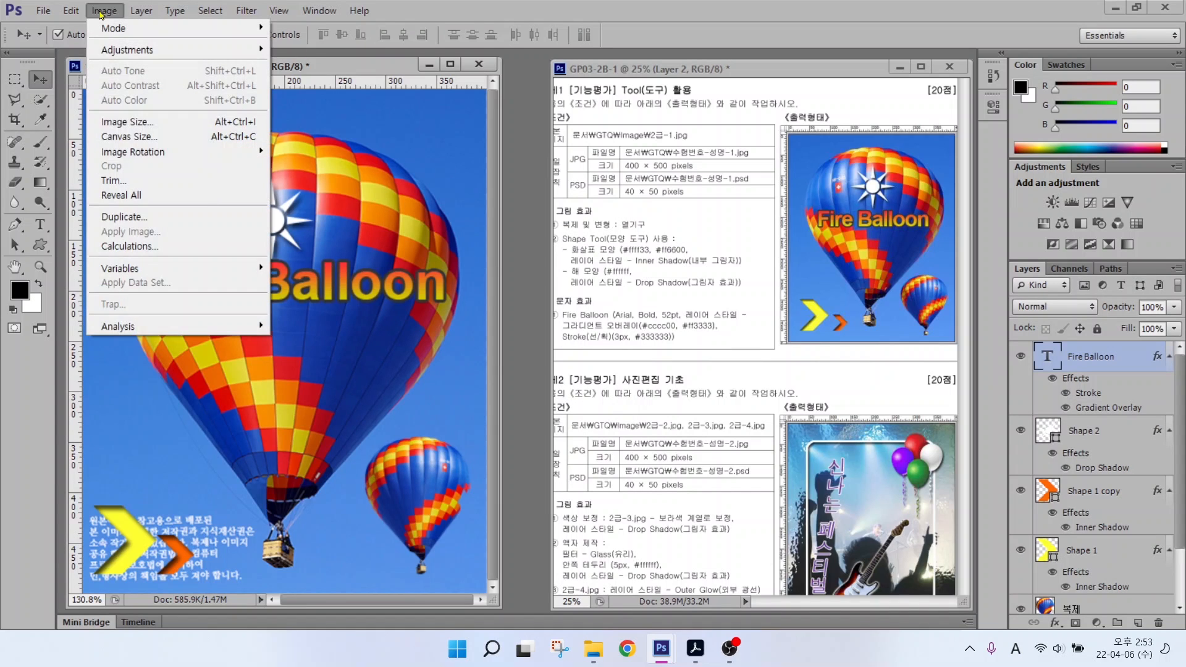
click(123, 122)
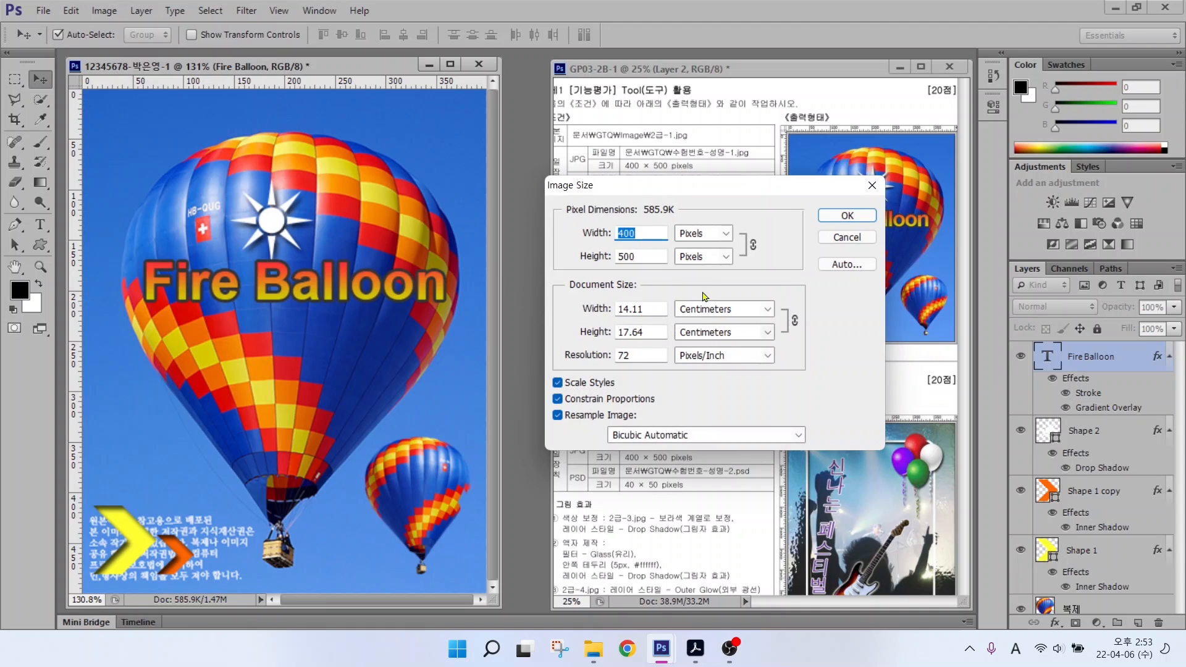
text(40)
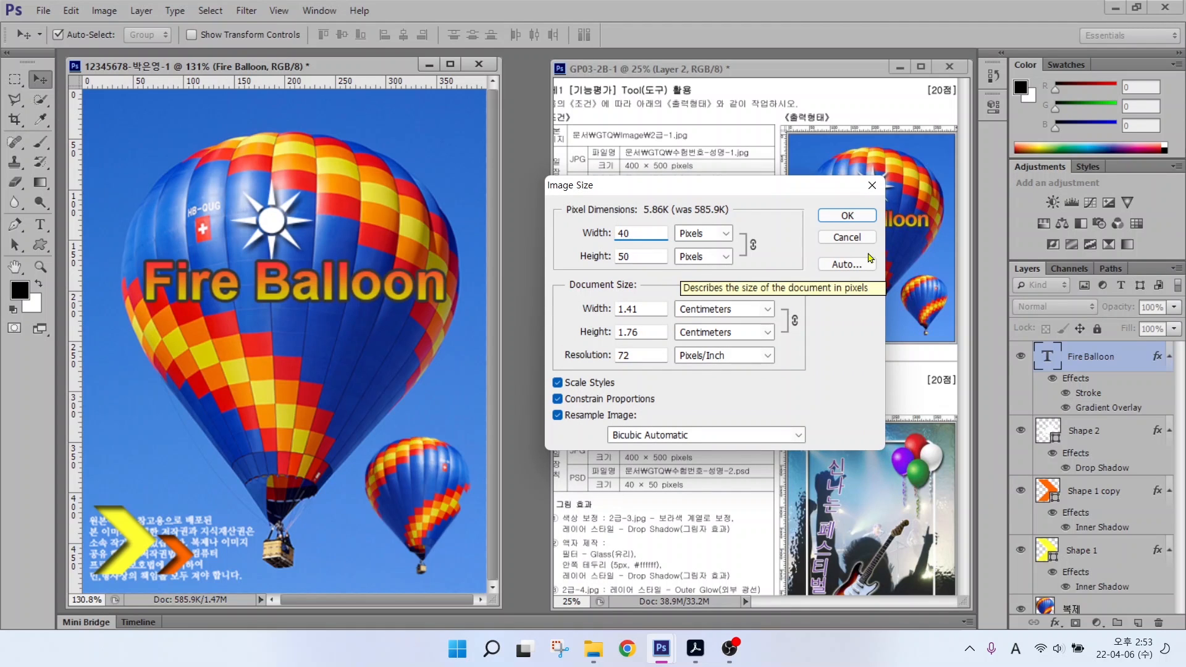
click(846, 215)
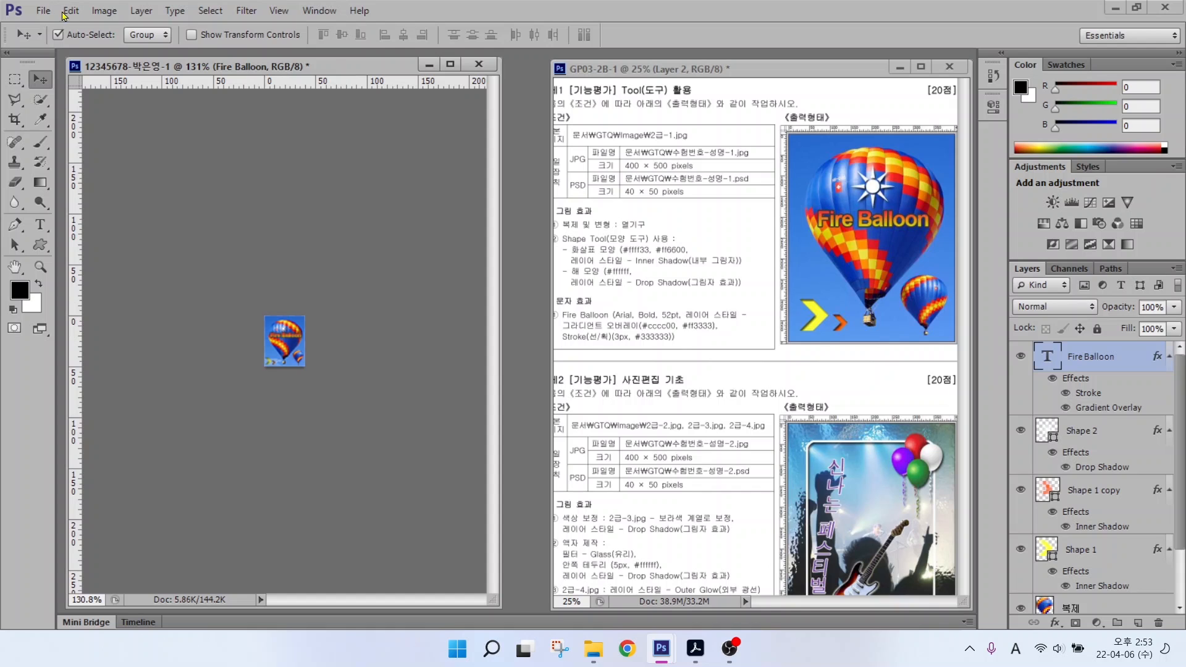
Step: Save the reduced image as a Photoshop PSD in the GTQ folder
click(43, 11)
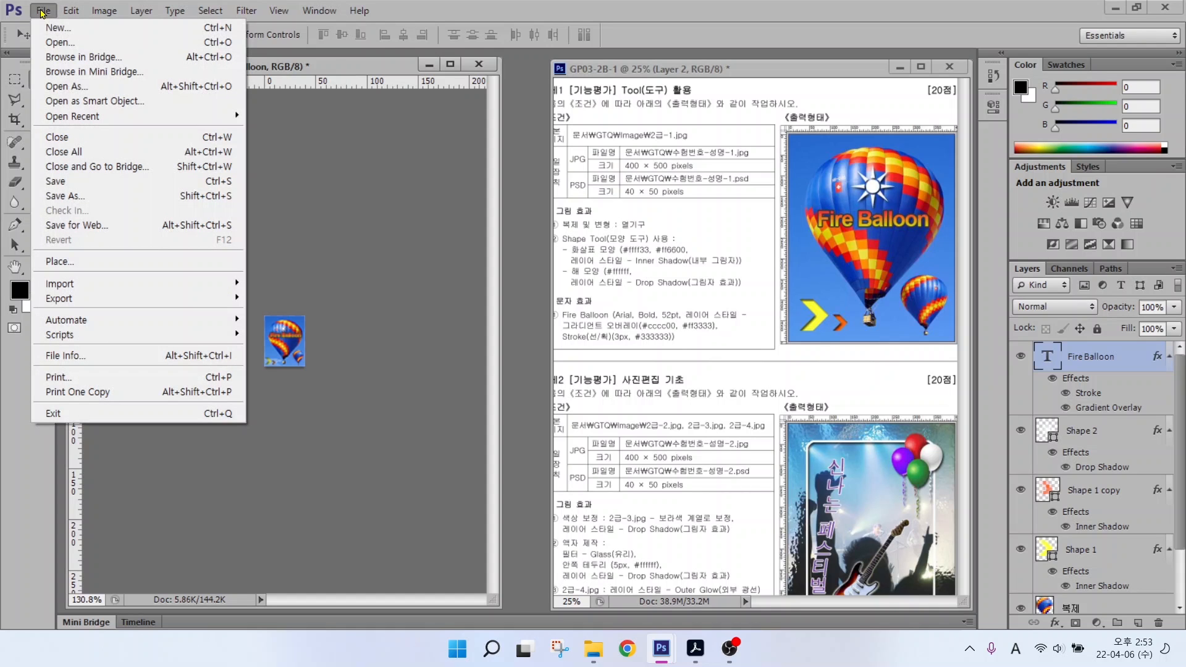
click(62, 181)
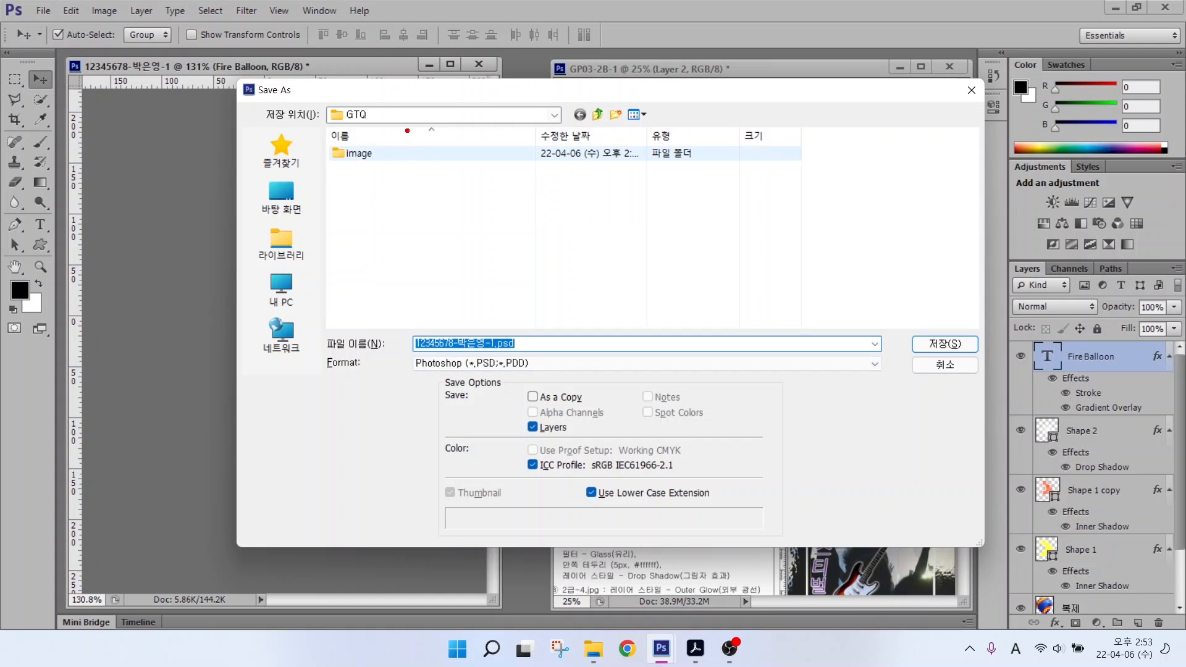
drag(373, 131, 377, 149)
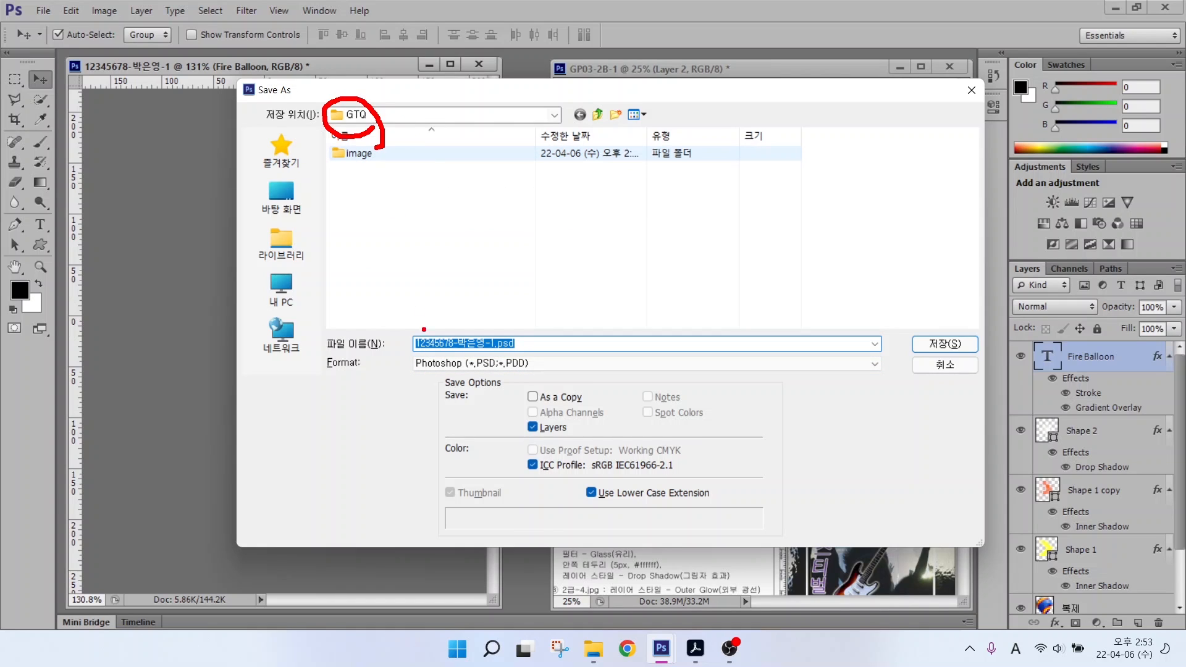
mouse_move(470, 355)
mouse_down()
mouse_move(424, 323)
mouse_move(478, 321)
mouse_move(474, 378)
mouse_move(489, 357)
mouse_move(503, 384)
mouse_up()
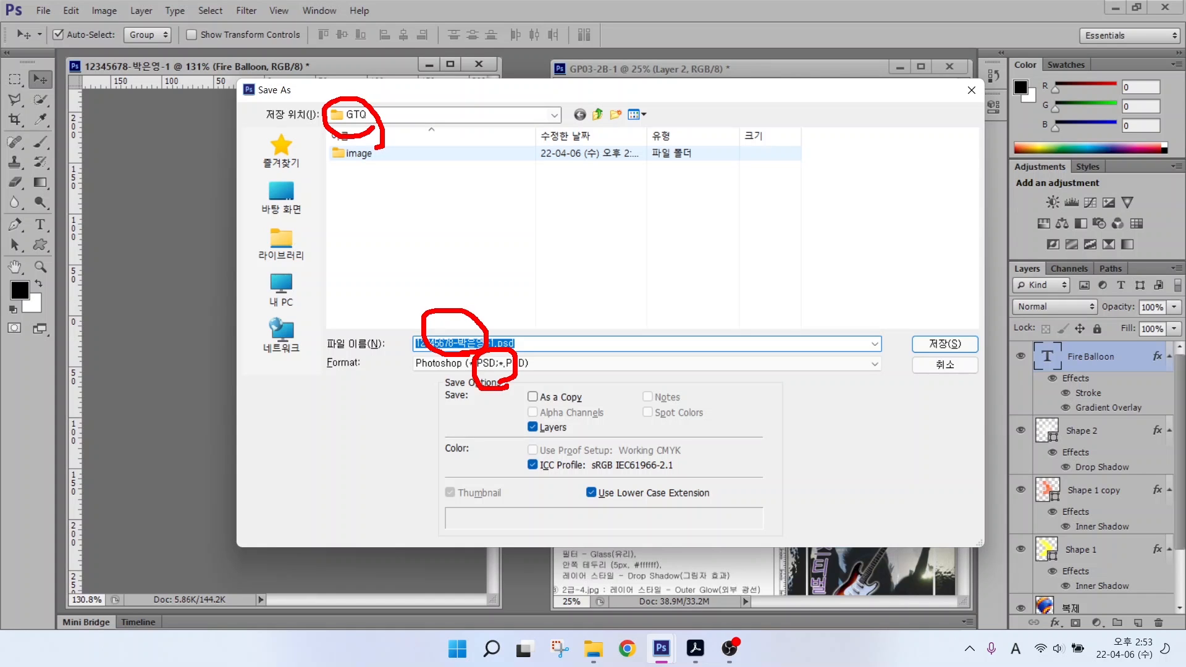
click(939, 342)
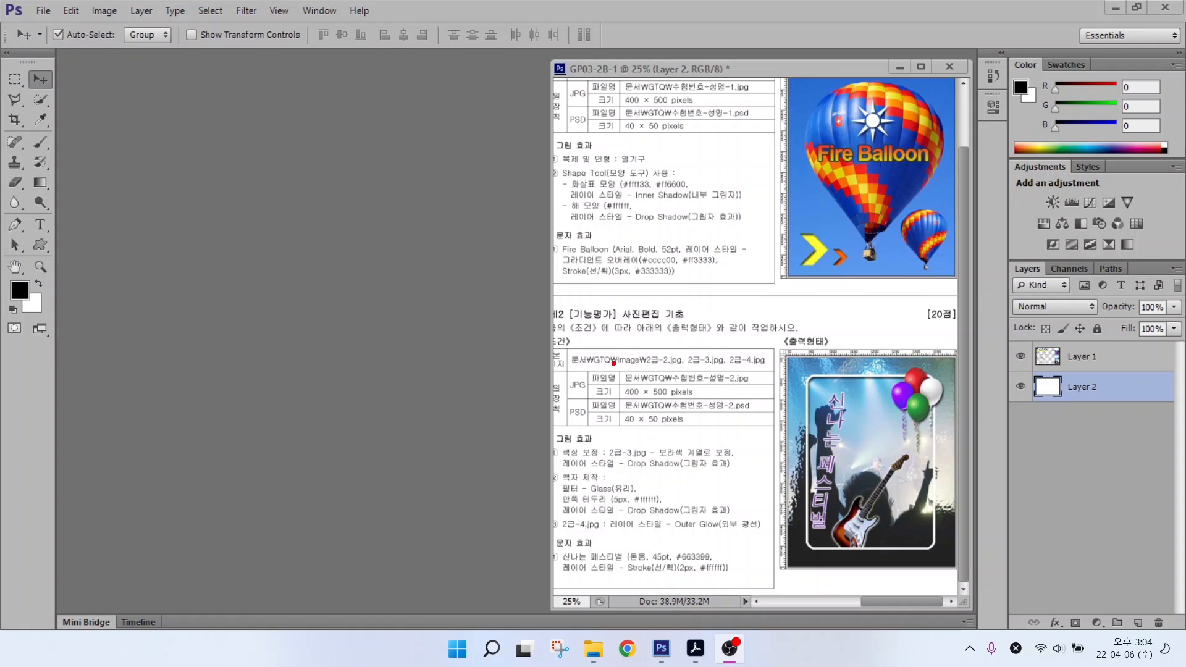
Step: Begin a new document named with the candidate's number and name followed by -2
drag(604, 365, 750, 407)
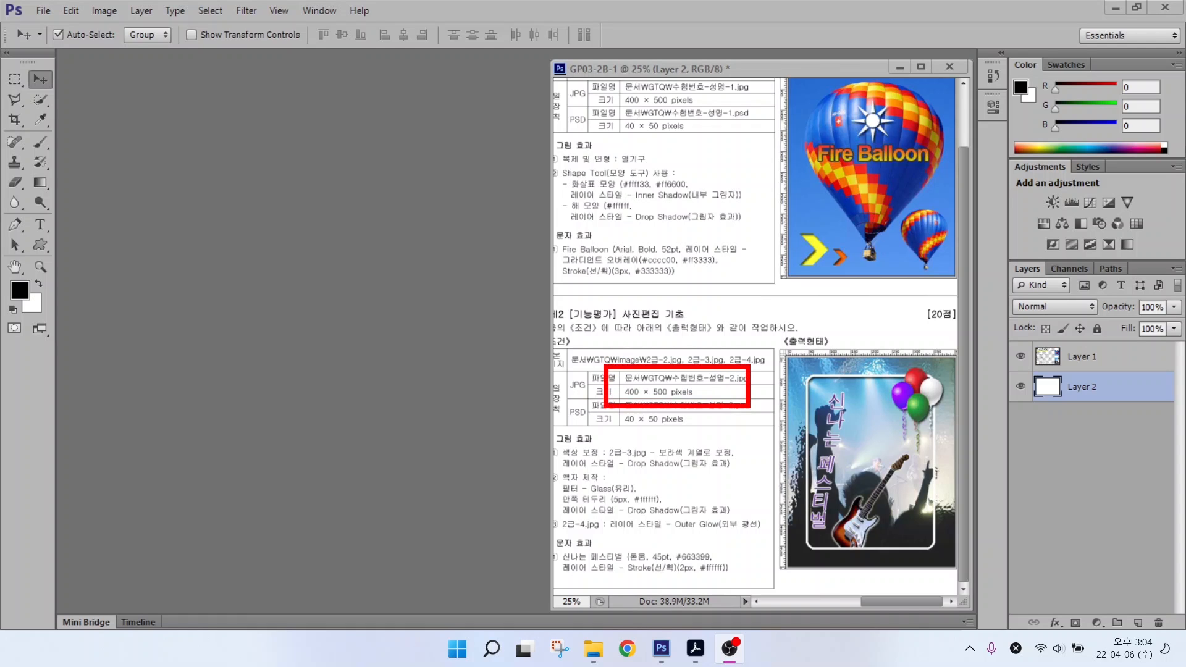
drag(677, 370, 739, 328)
drag(670, 396, 726, 429)
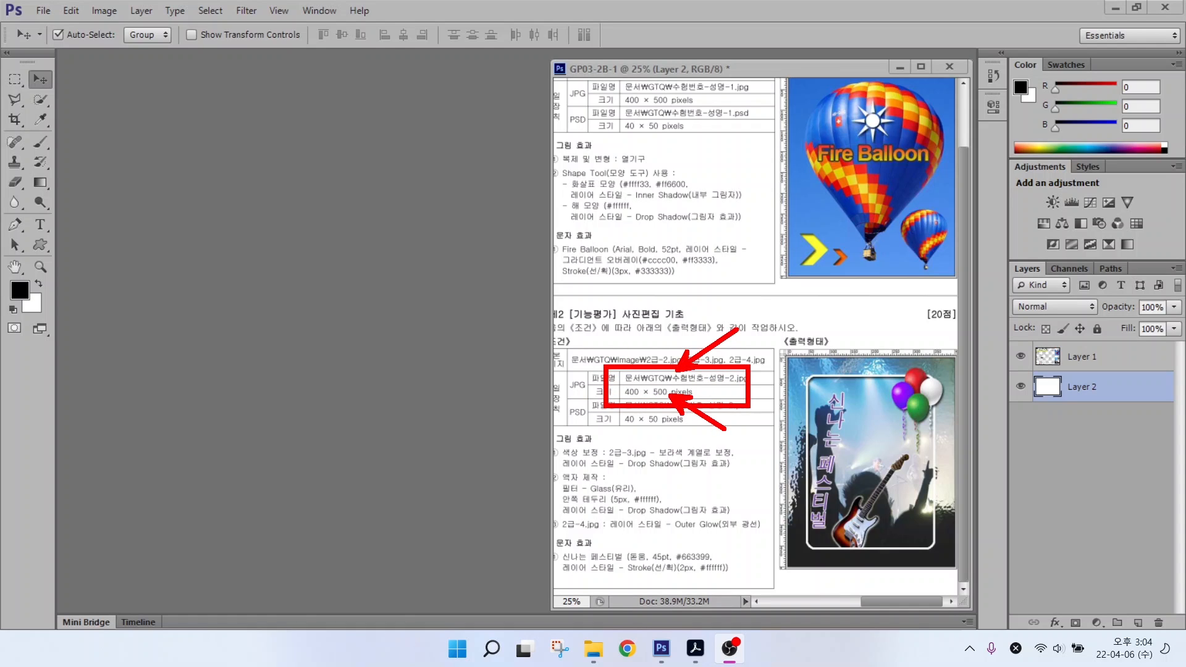
key(Escape)
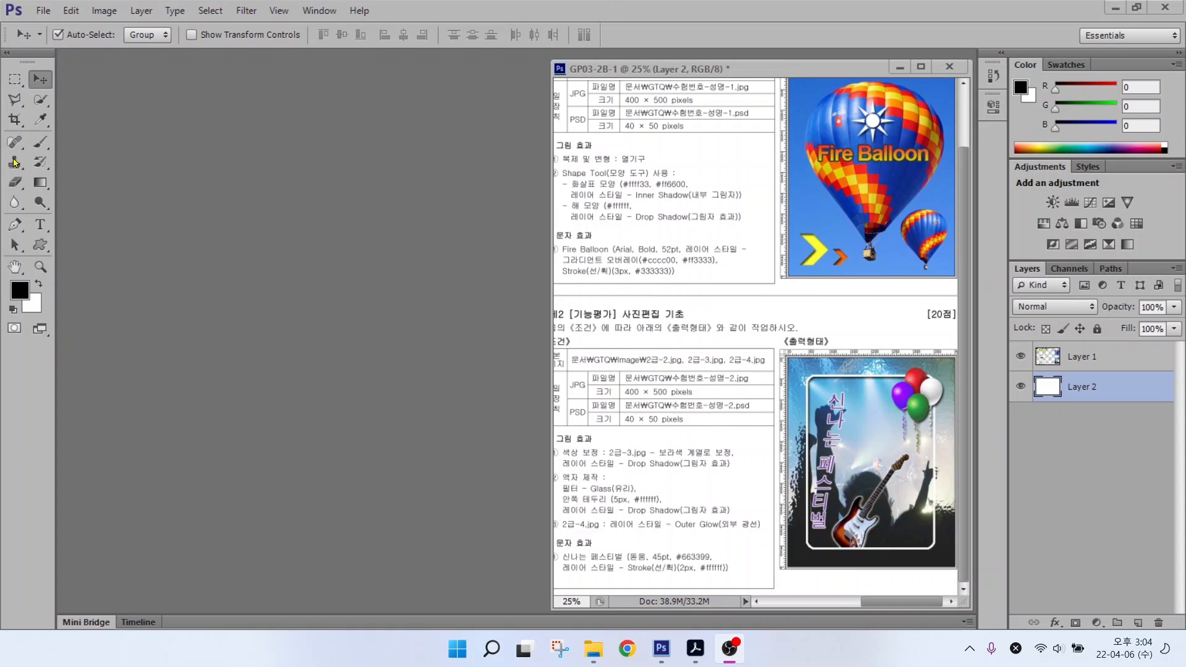
click(37, 12)
click(37, 12)
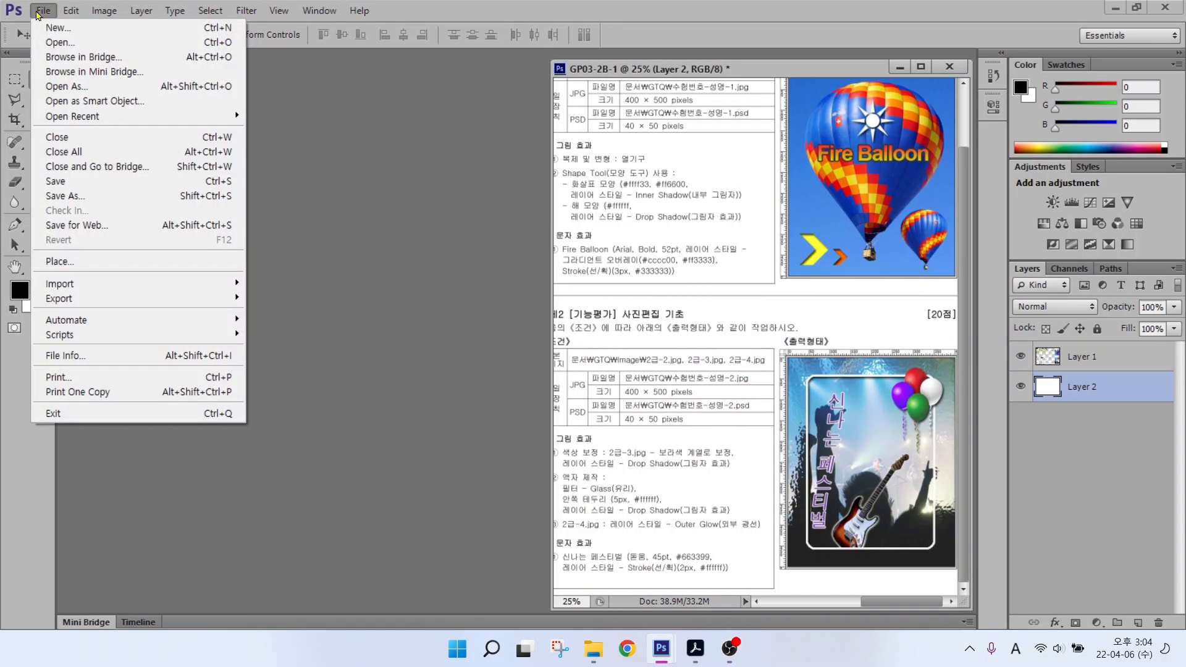
click(46, 28)
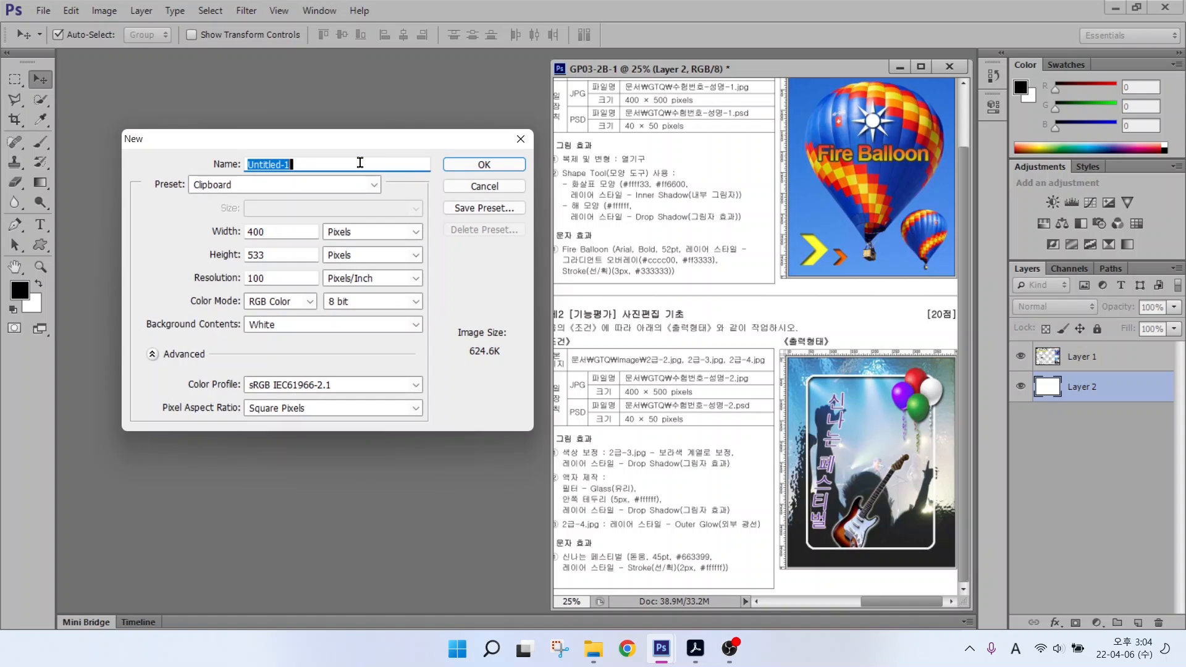
text(12345678*-)
key(BackSpace)
key(BackSpace)
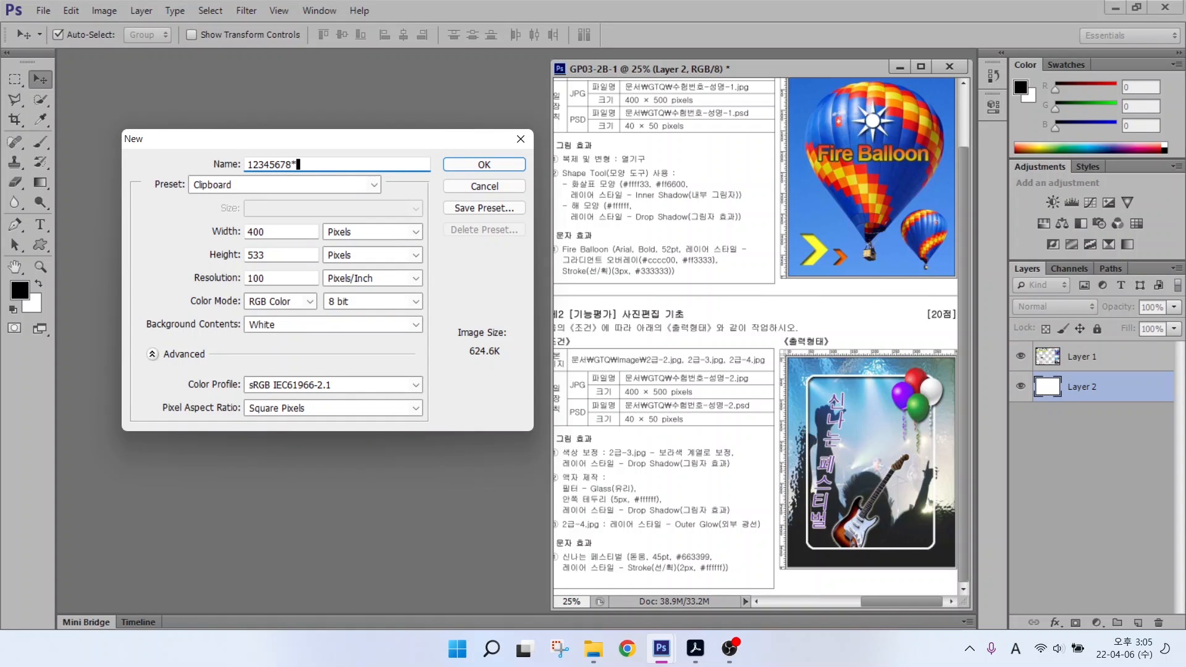
text(-)
key(Hangul)
Step: Create it at height 500 px and 72 ppi, RGB Color with a White background
click(214, 255)
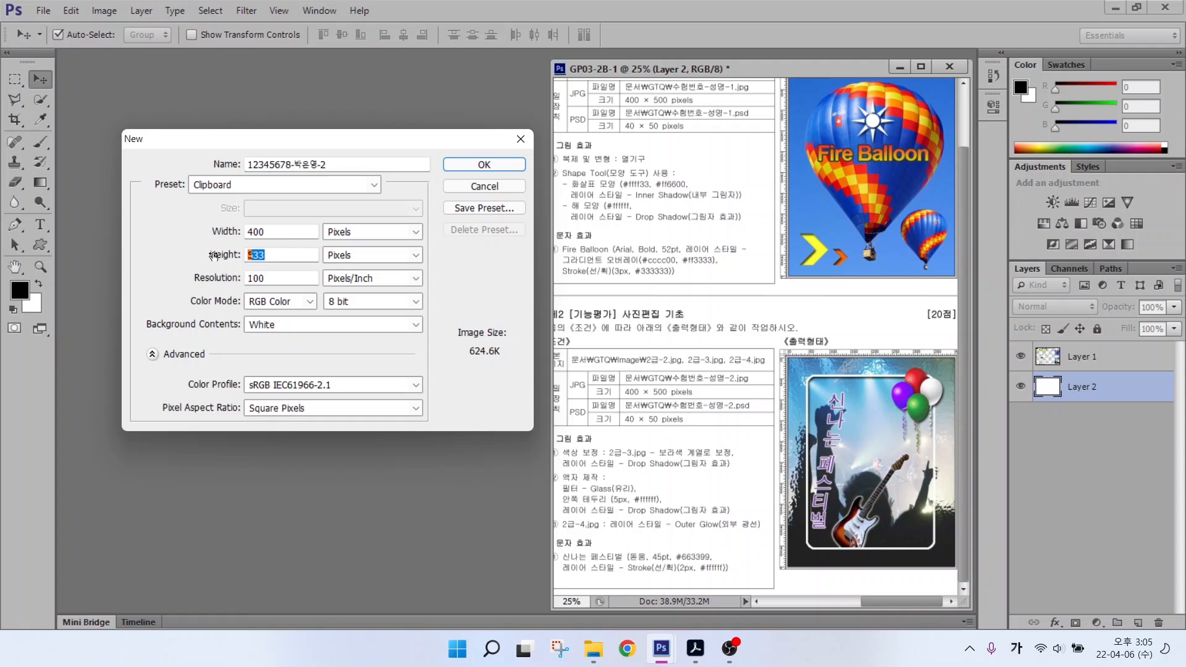
text(500)
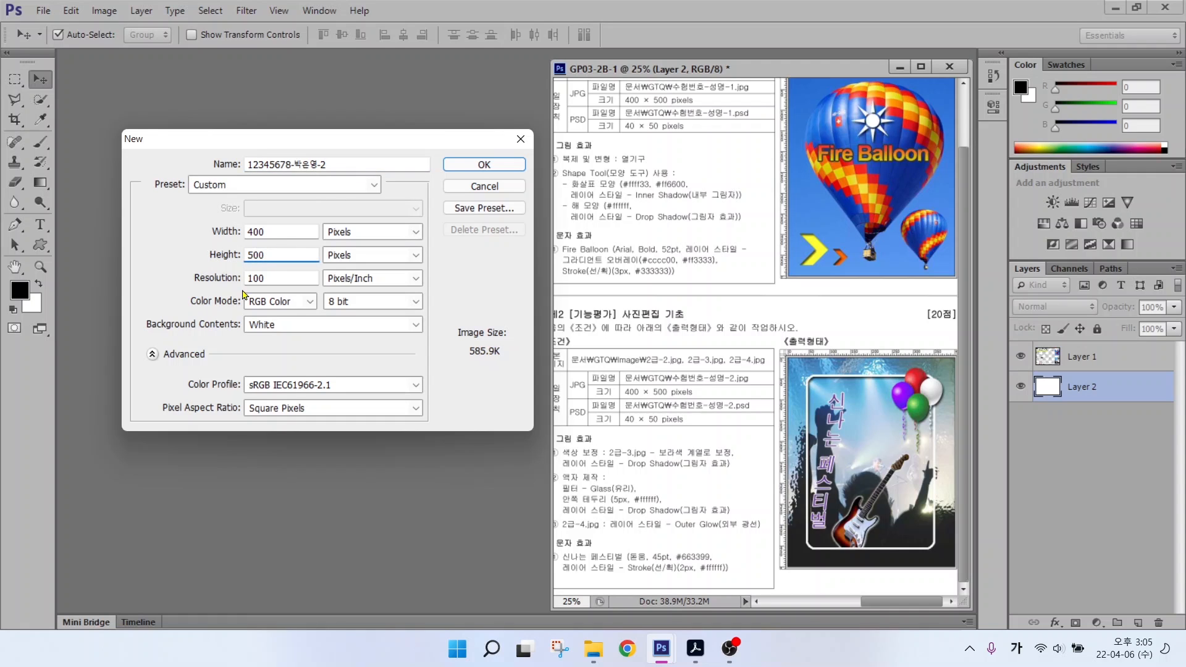
click(225, 278)
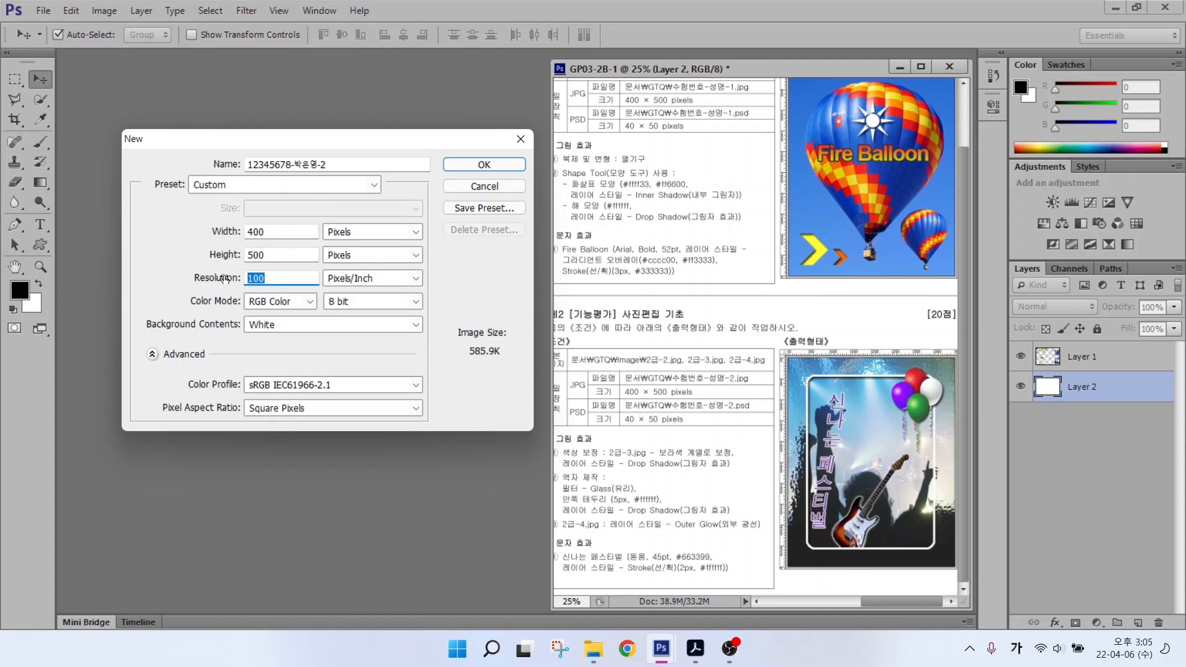
text(72)
key(alt)
mouse_move(235, 292)
mouse_down()
mouse_move(292, 308)
mouse_move(297, 340)
mouse_up()
drag(234, 265, 284, 291)
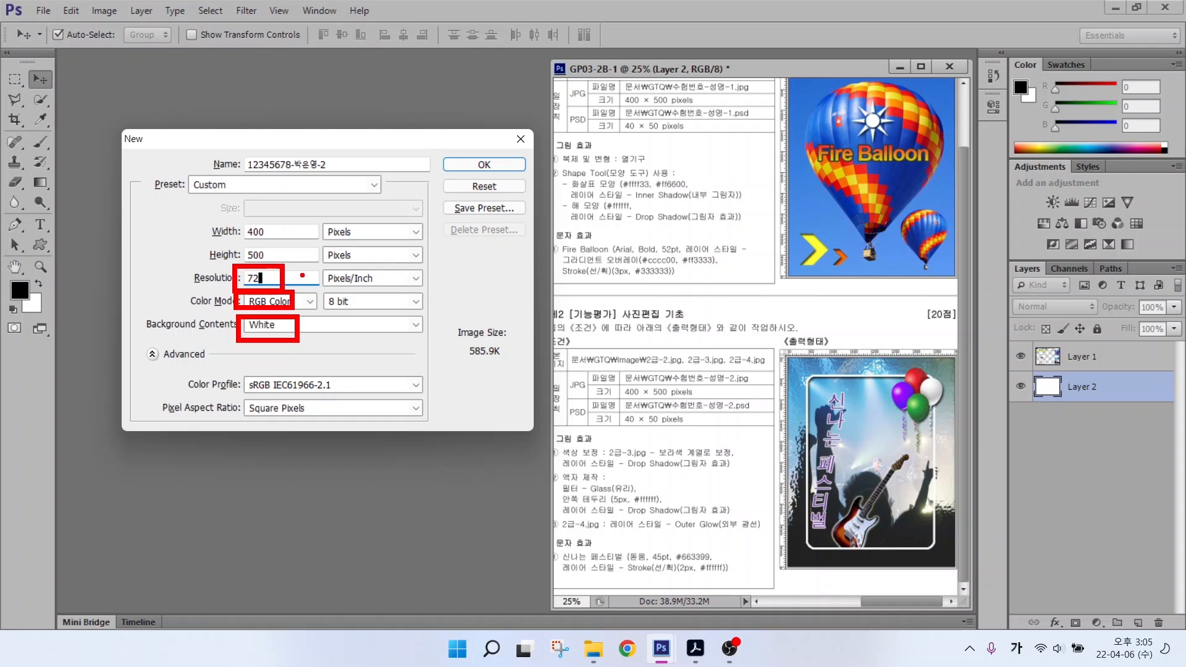
mouse_move(463, 147)
mouse_down()
mouse_move(486, 165)
mouse_move(507, 143)
mouse_up()
key(Return)
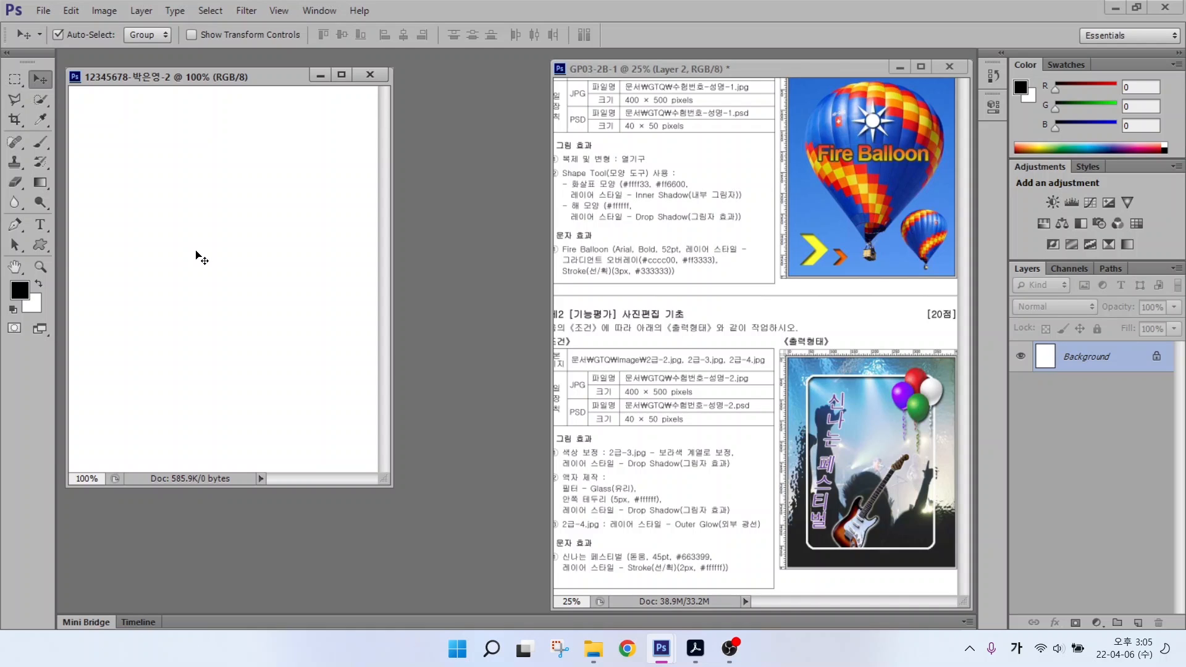
Step: Show the rulers (Ctrl+R) and fit the blank canvas to the window
key(ctrl+r)
click(281, 94)
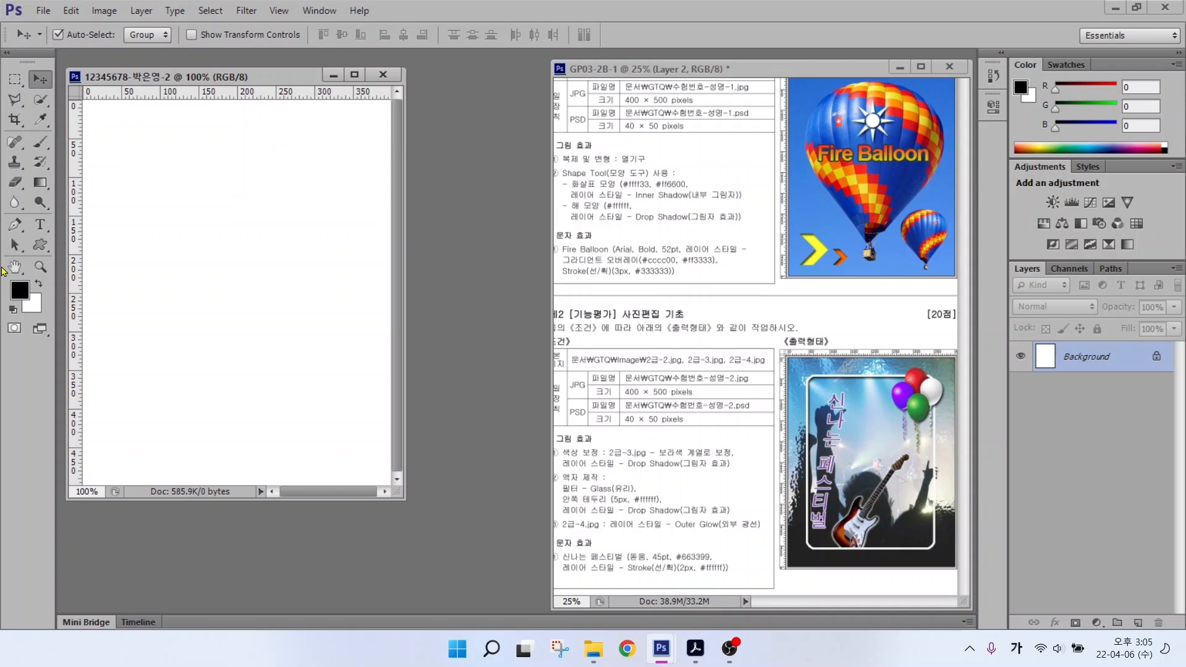
double_click(15, 267)
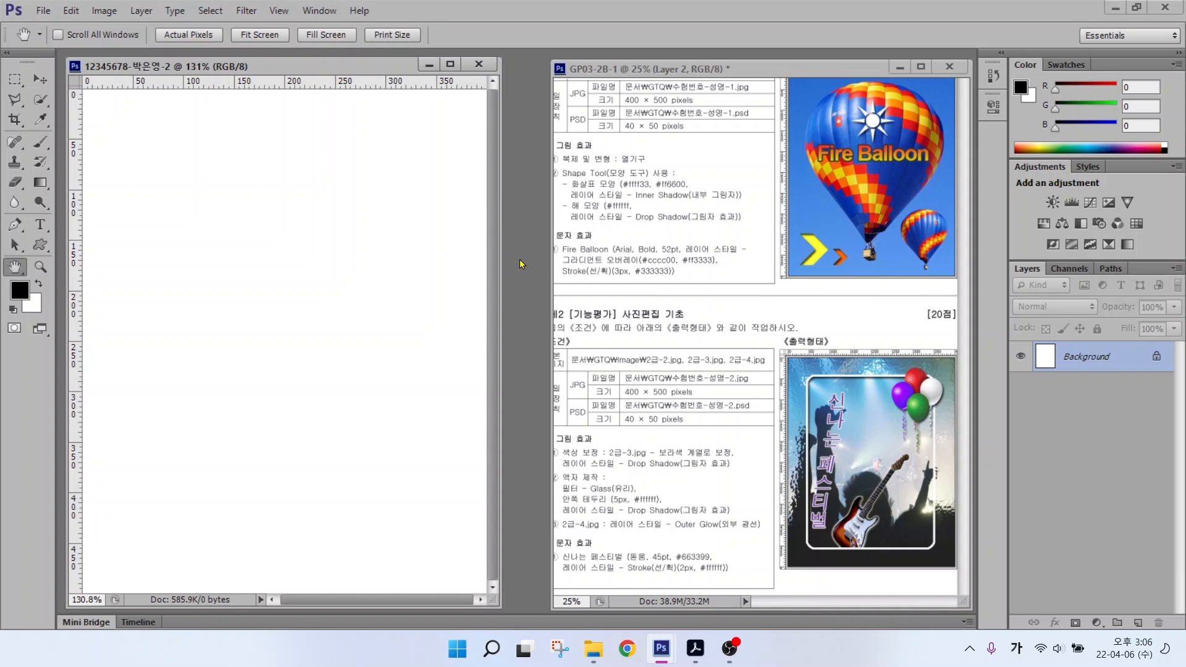
Step: Open 2급-2.jpg from the image folder
key(ctrl+o)
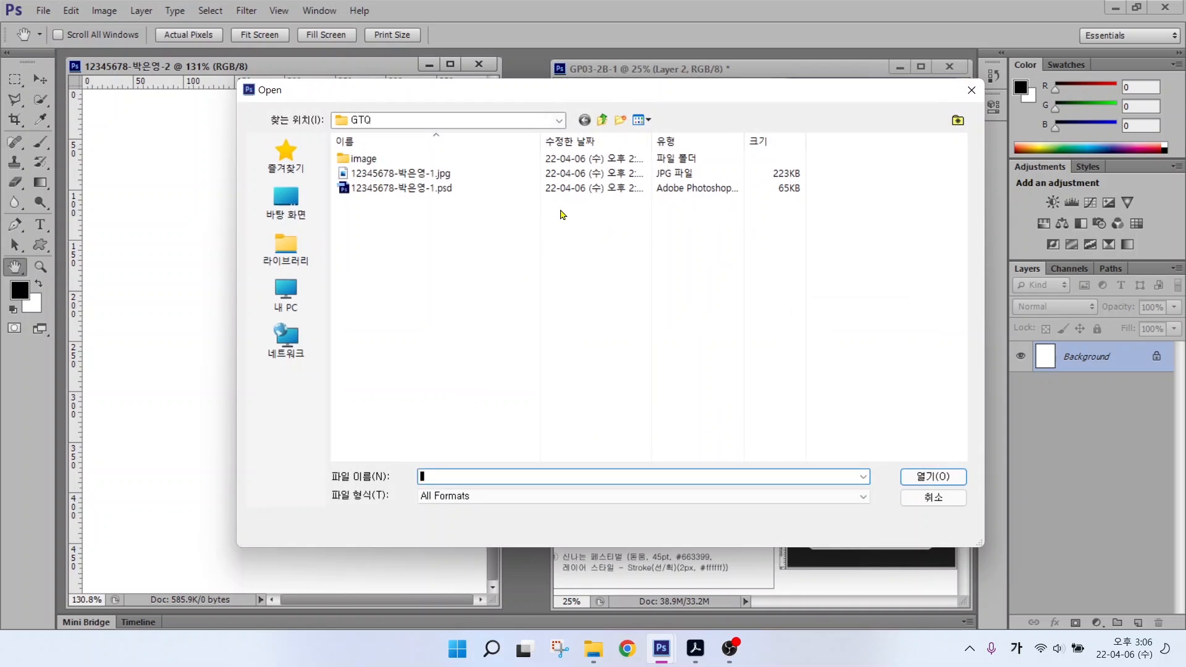
double_click(365, 158)
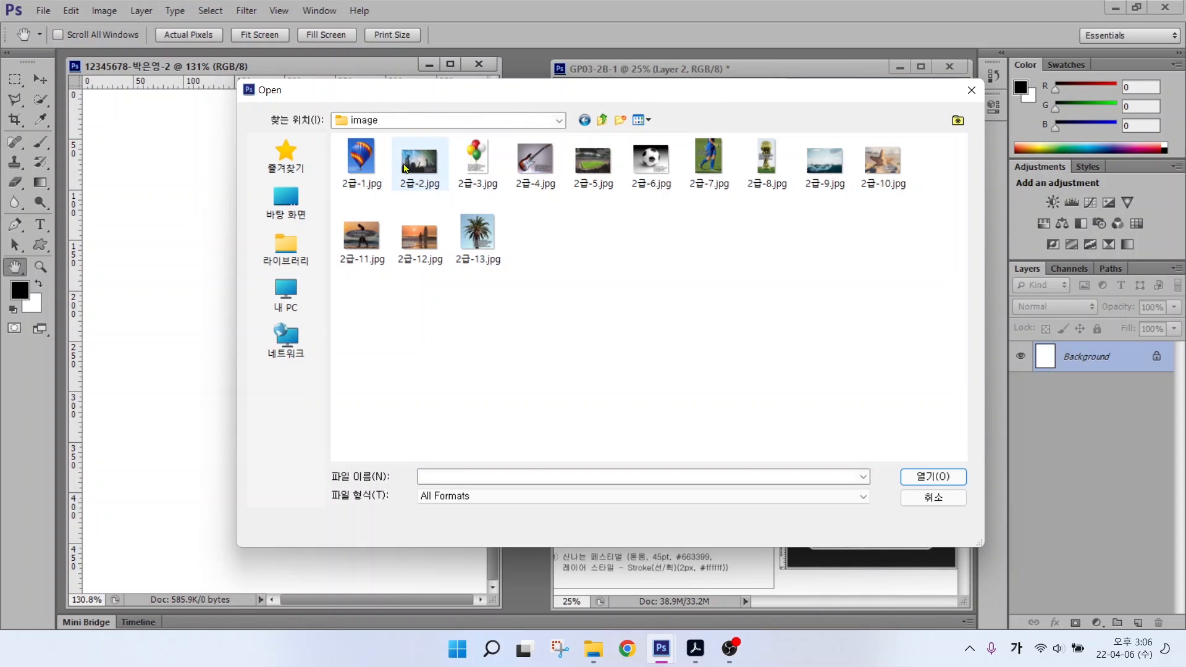
click(426, 171)
double_click(426, 171)
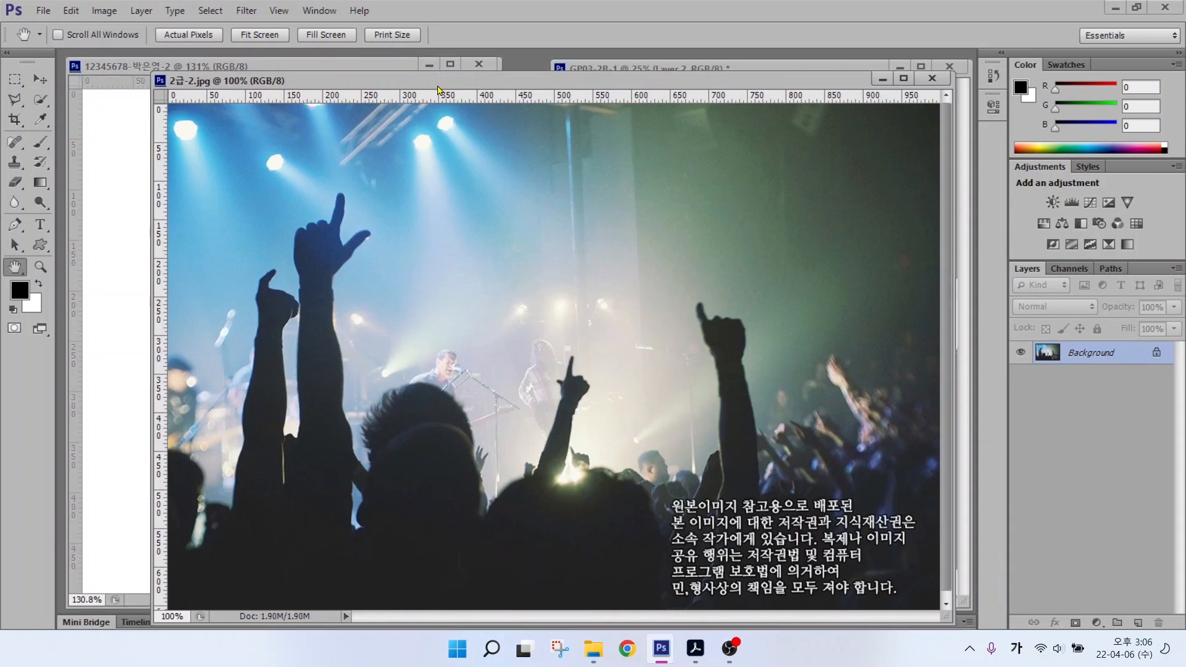
drag(439, 90, 443, 113)
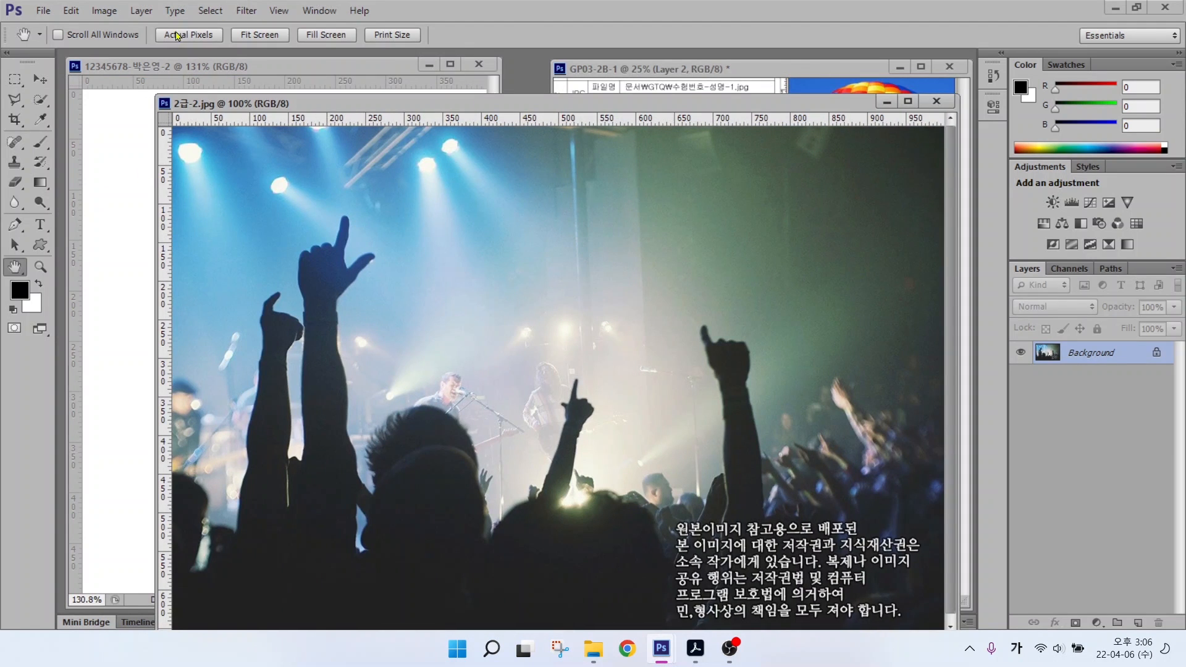
Step: In Image Size, set the photo's height to 500 px so the width becomes 753 px
click(103, 11)
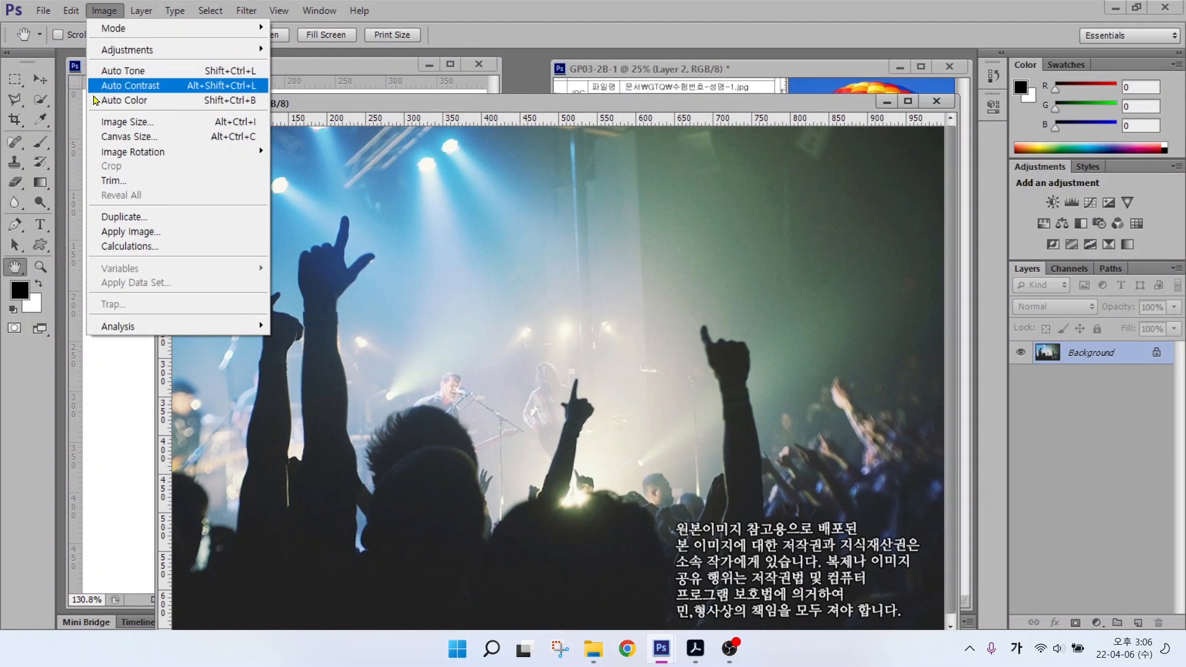
click(108, 122)
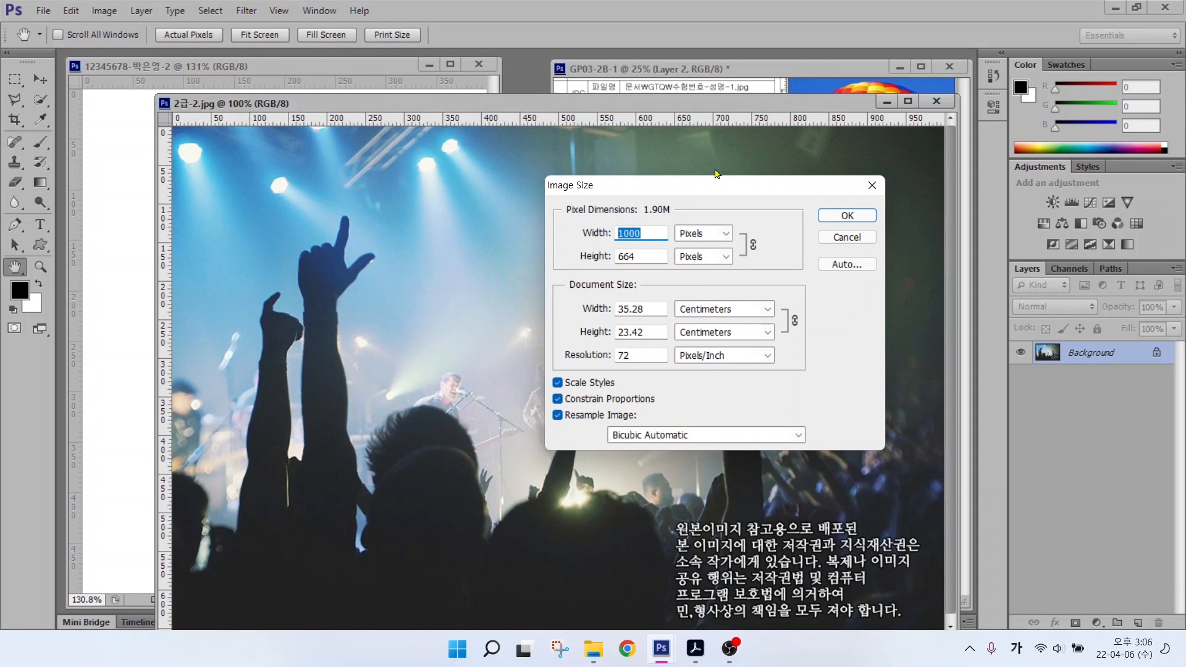
text(400)
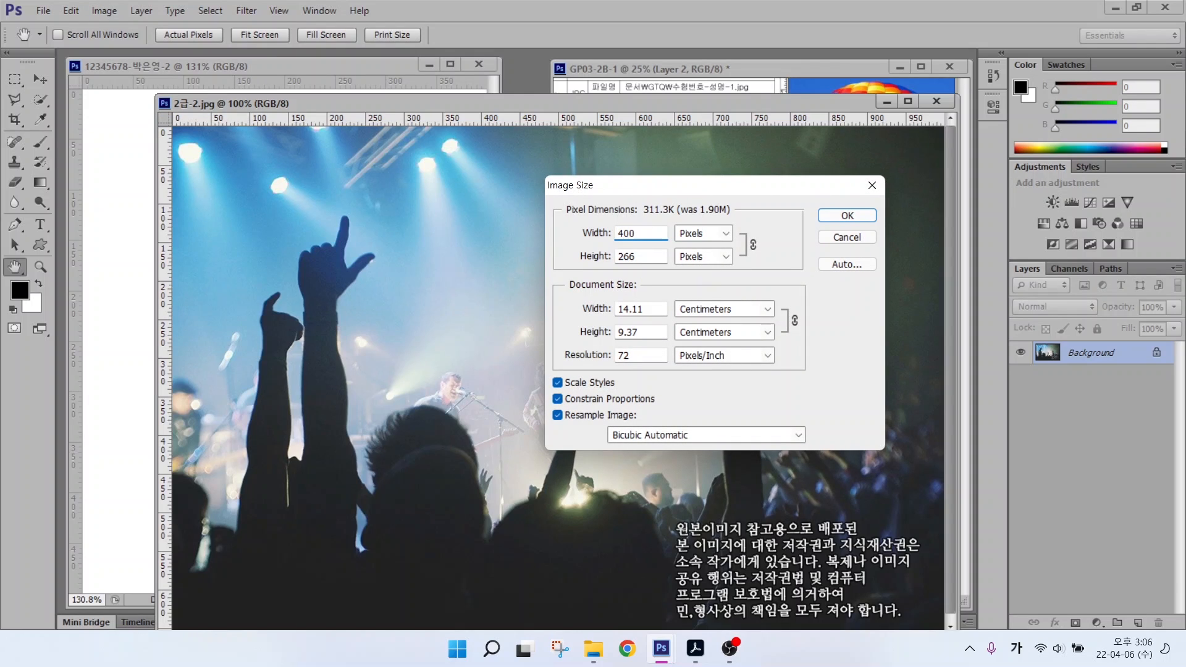
key(alt)
drag(620, 269, 593, 315)
key(Tab)
text(500)
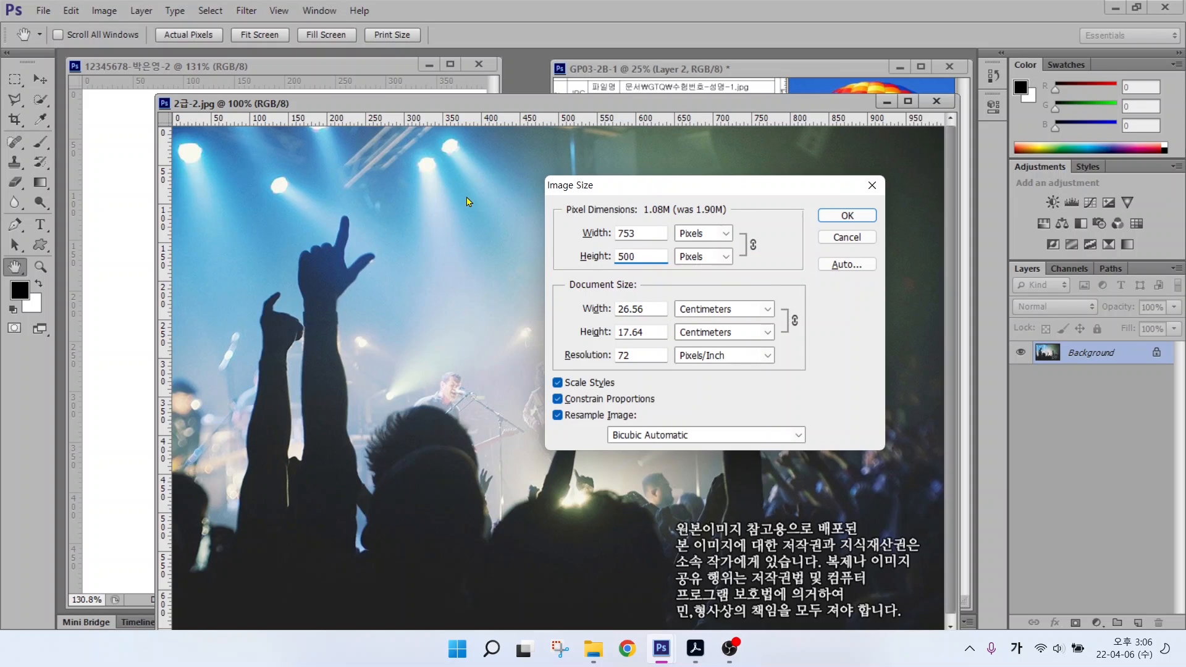
key(alt)
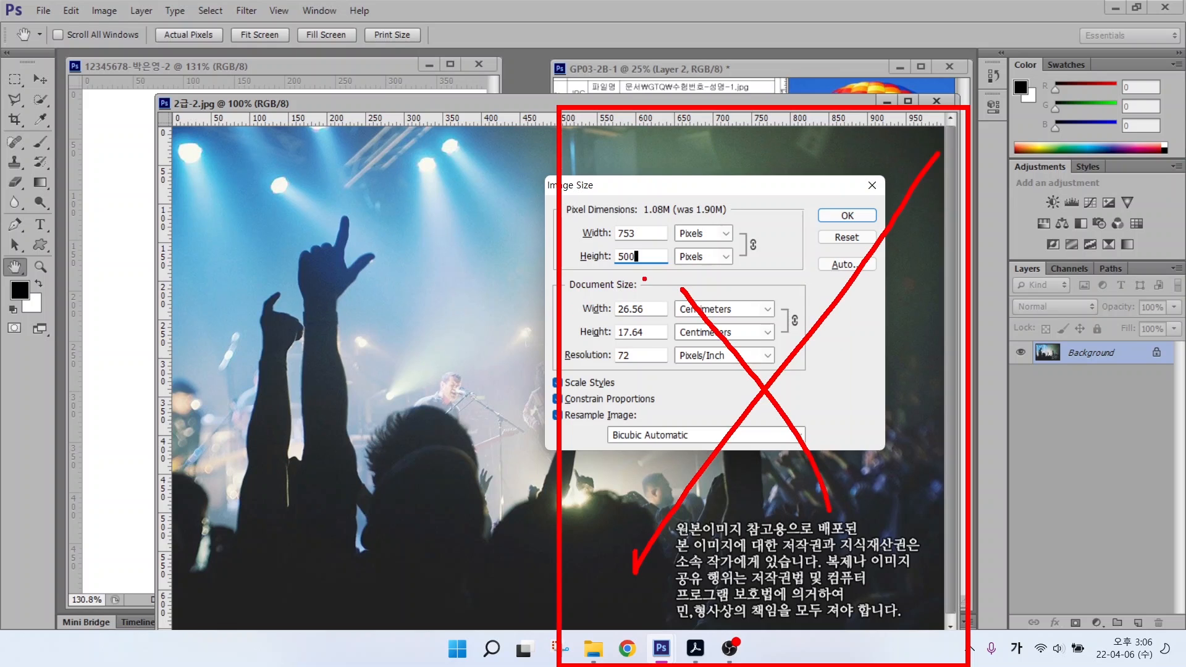
Step: Confirm the 753×500 resize, move the photo into the left canvas, and close the original unsaved
click(845, 215)
key(v)
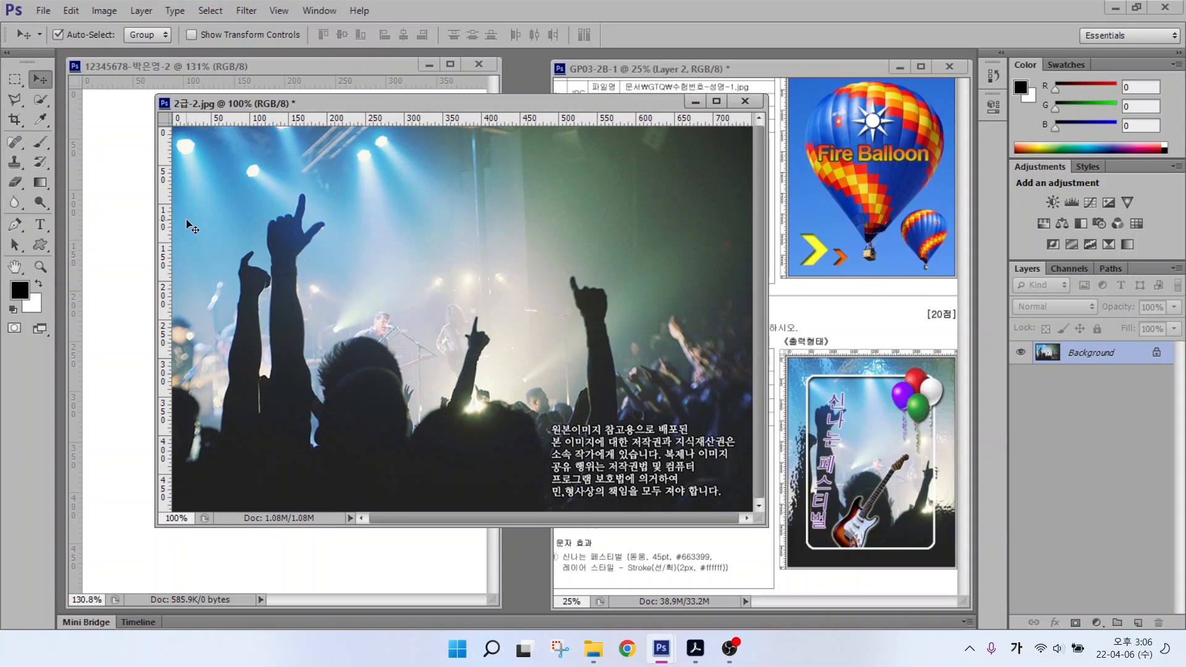
drag(229, 231, 105, 222)
drag(220, 294, 246, 299)
click(745, 101)
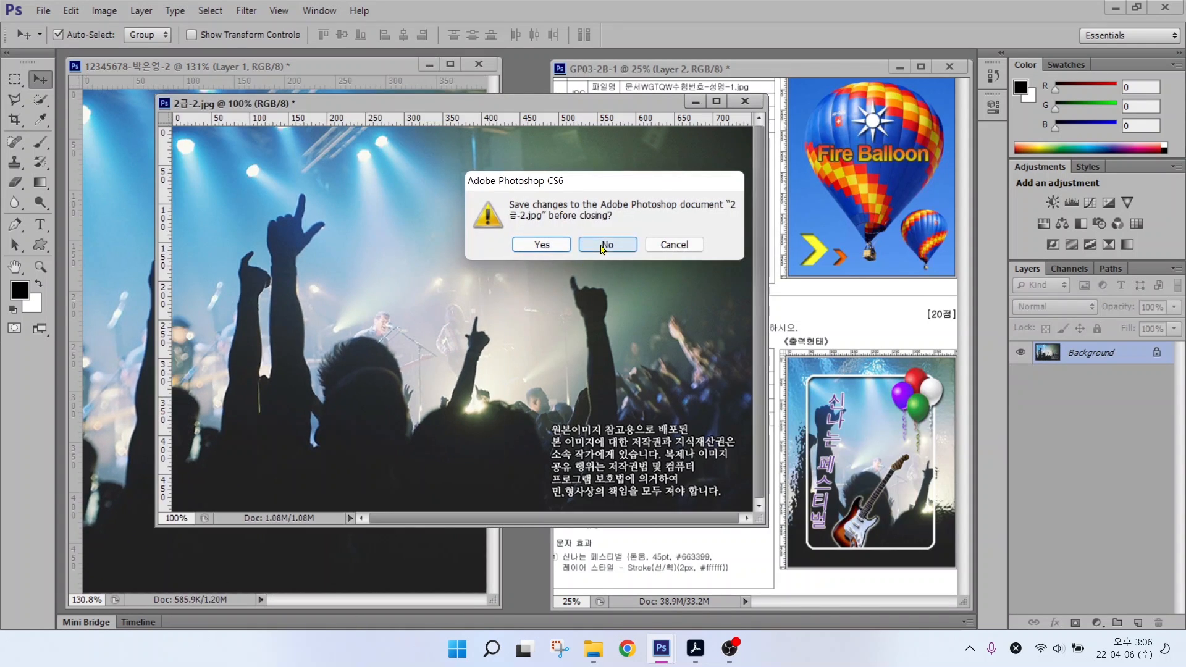
click(606, 244)
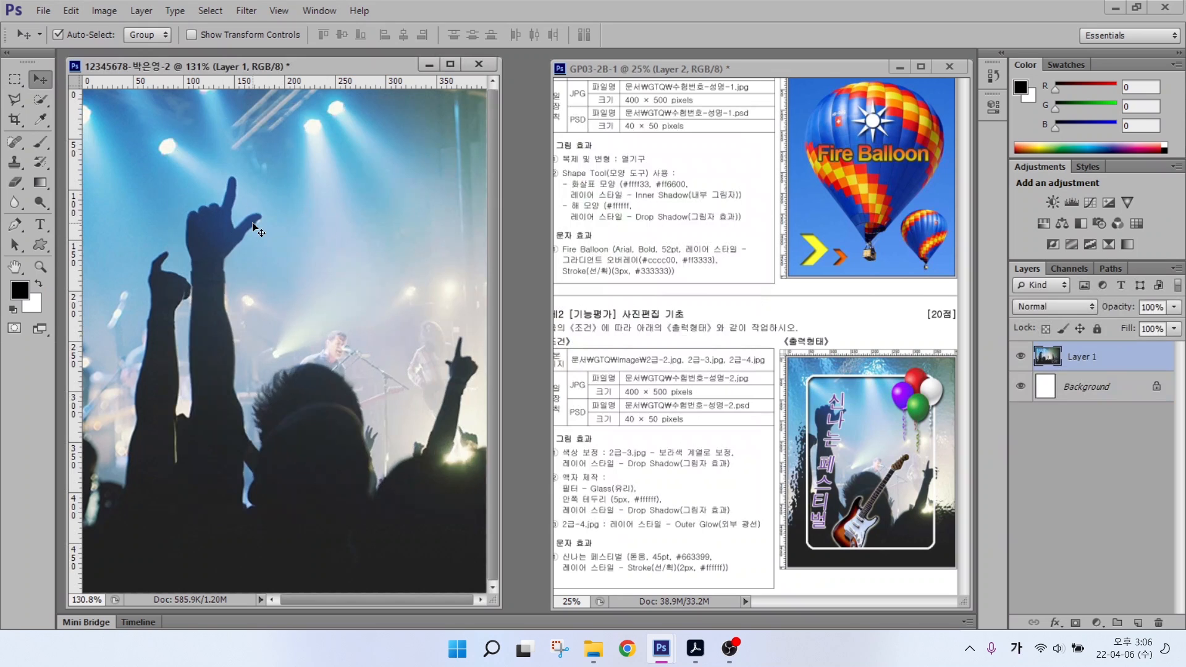
Step: Shift the concert photo about 72 px left within the canvas
key(alt+2)
drag(836, 413, 832, 304)
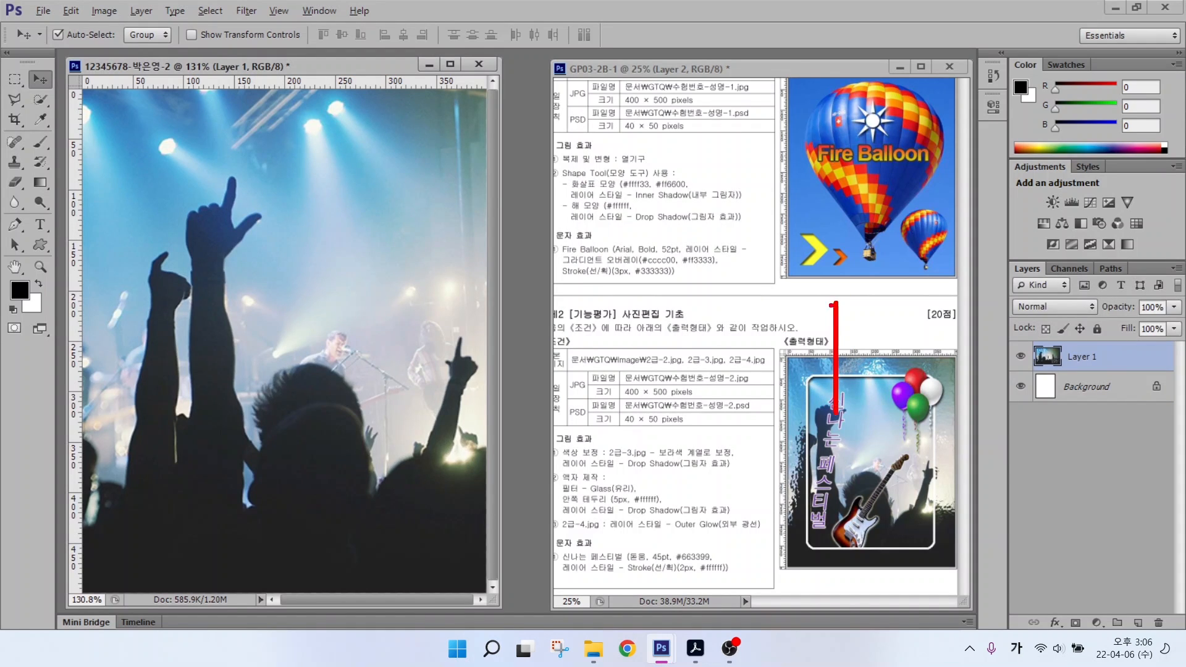
key(e)
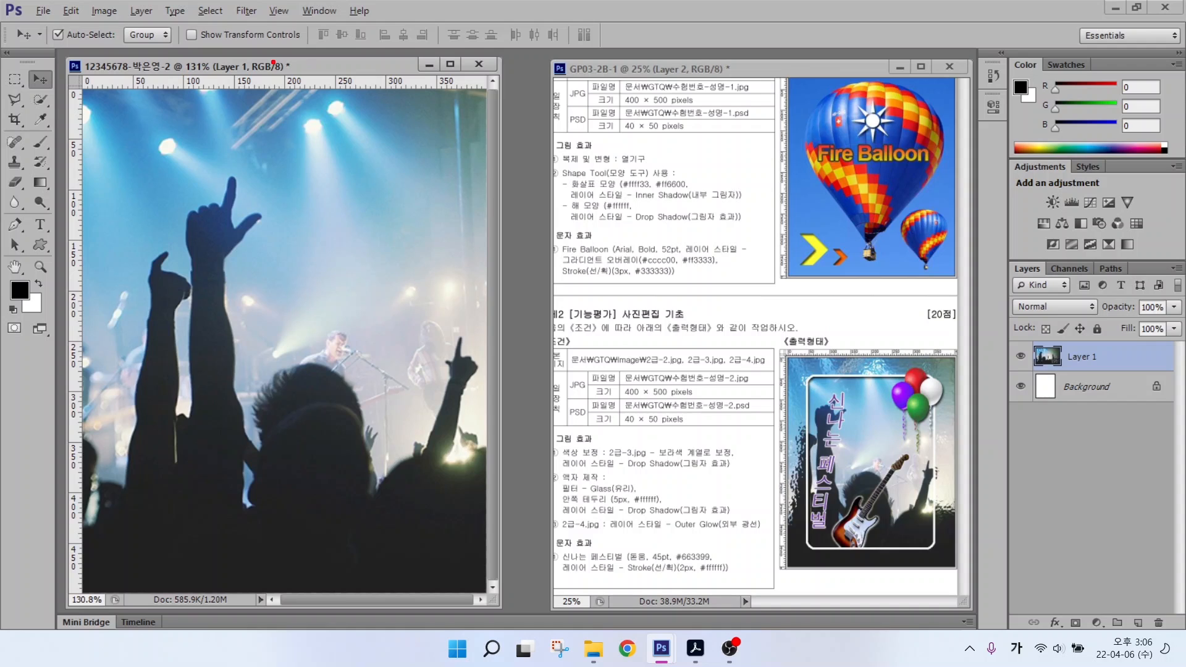
drag(187, 47, 187, 286)
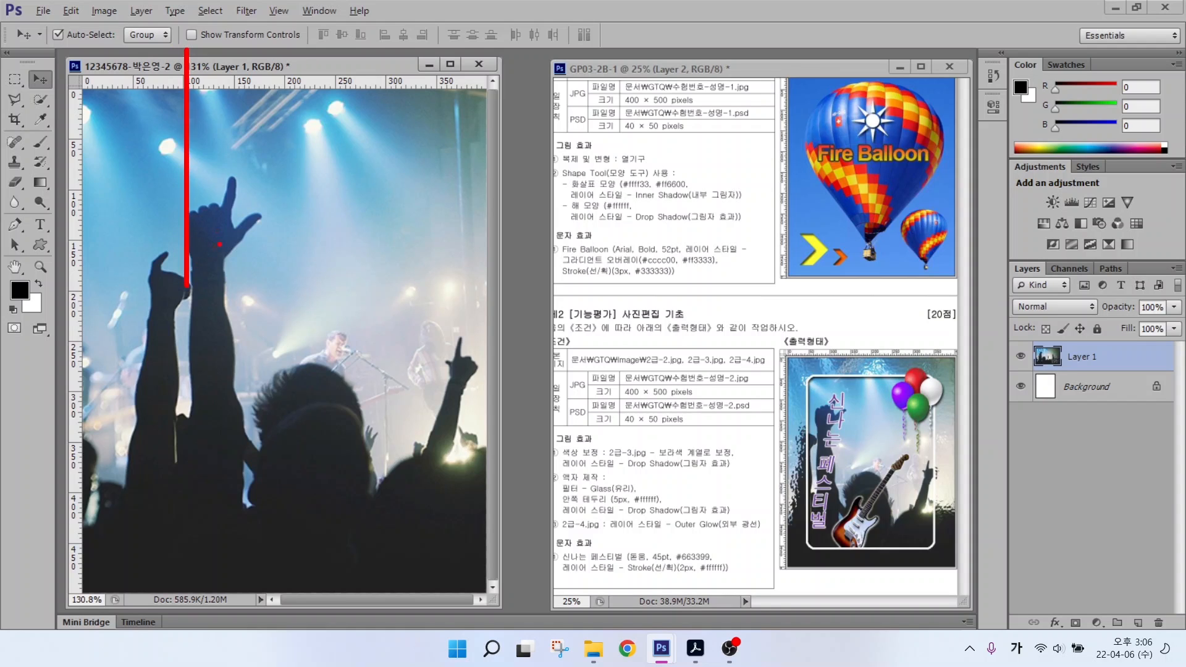
key(Escape)
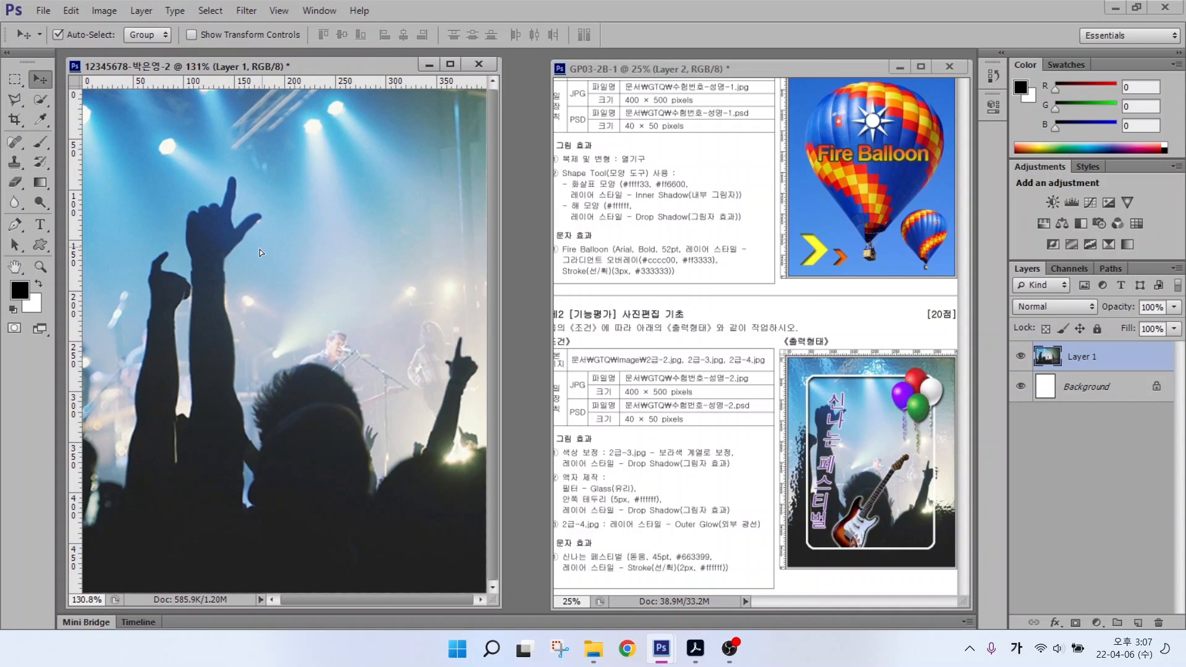
drag(230, 225, 186, 226)
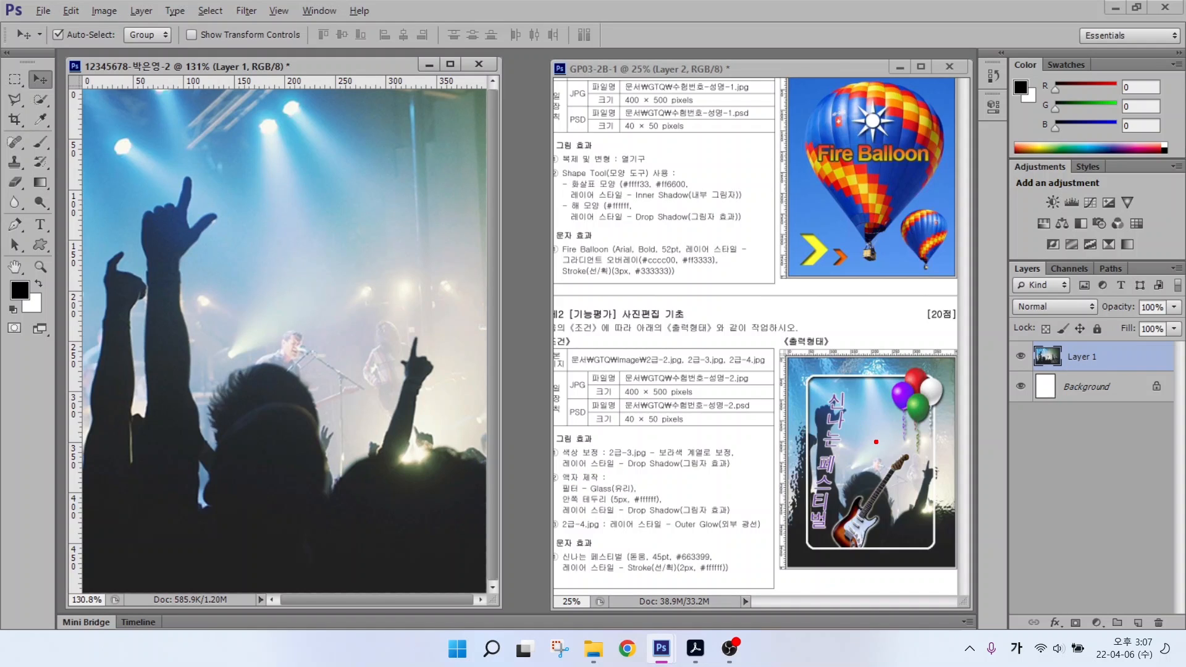
drag(875, 441, 987, 408)
drag(853, 359, 912, 301)
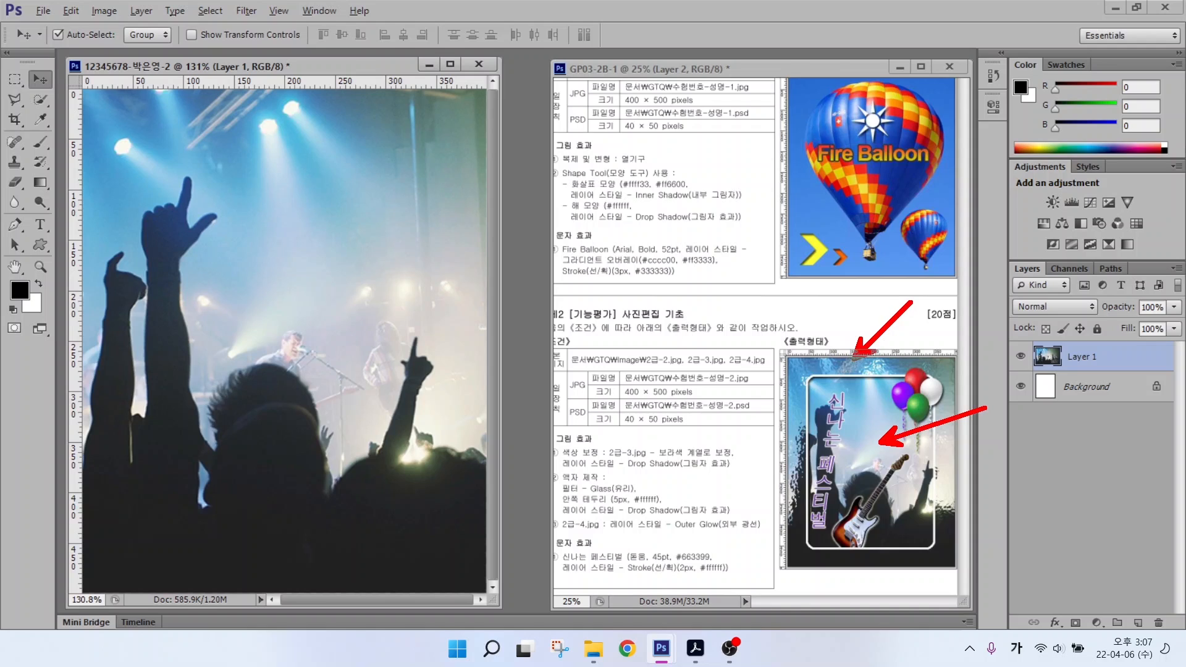
key(Escape)
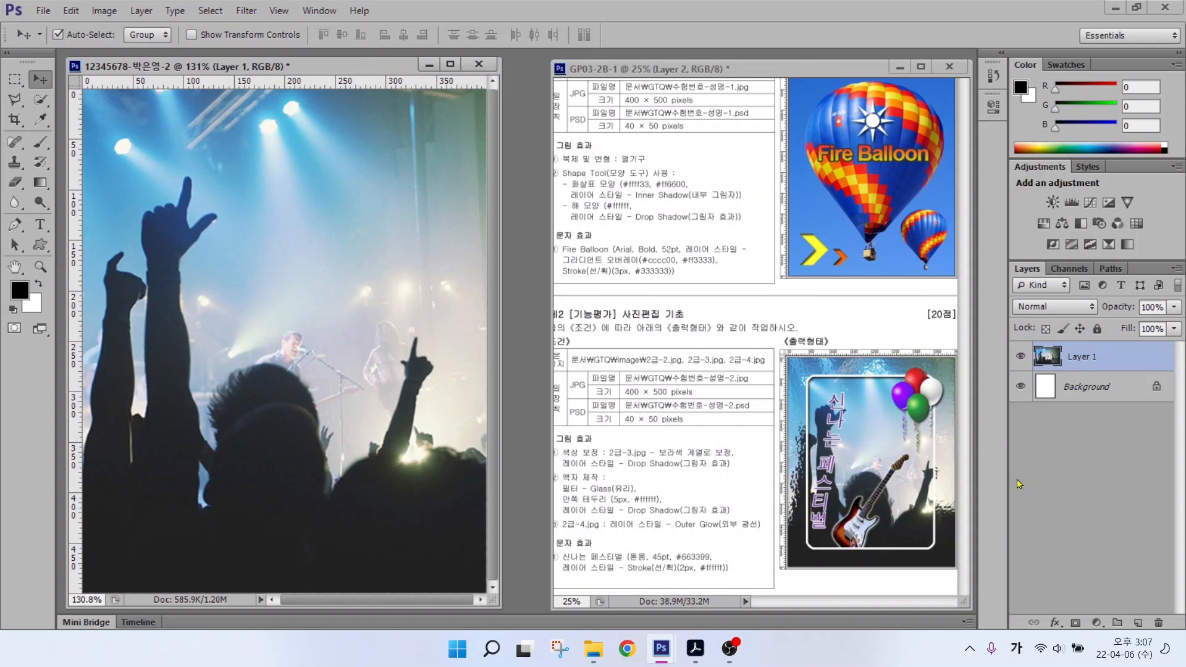
Step: Rename Layer 1 to 2-2, duplicate it, and name the copy 액자
double_click(1077, 356)
text(2-2)
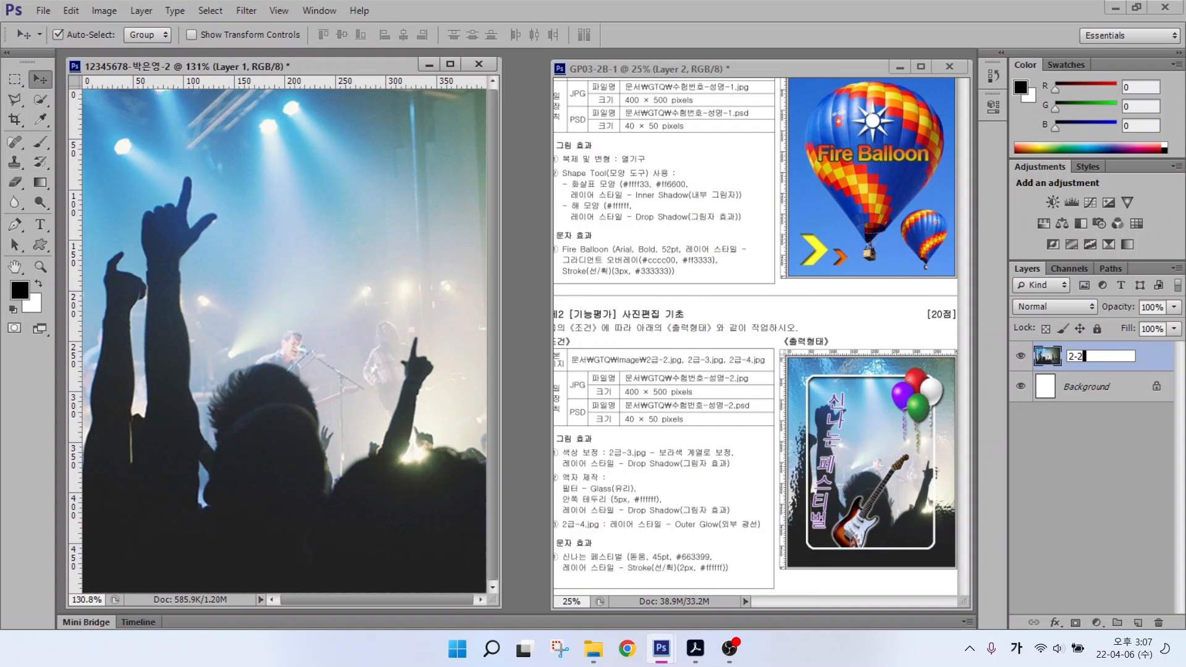
key(Return)
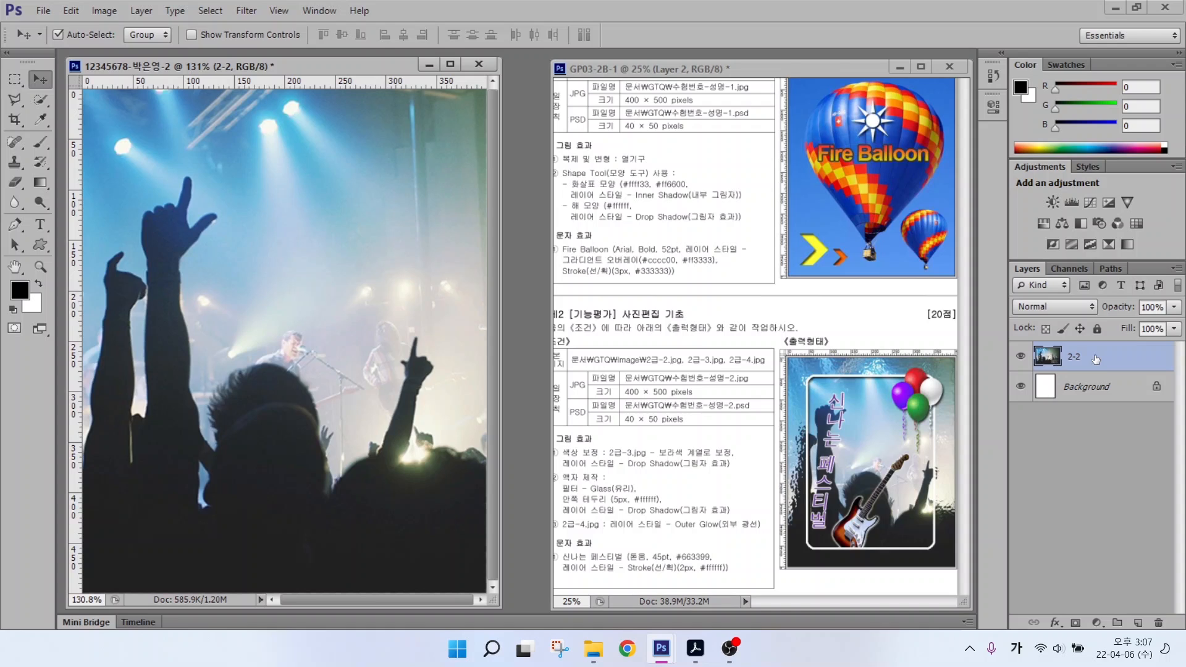
key(ctrl+j)
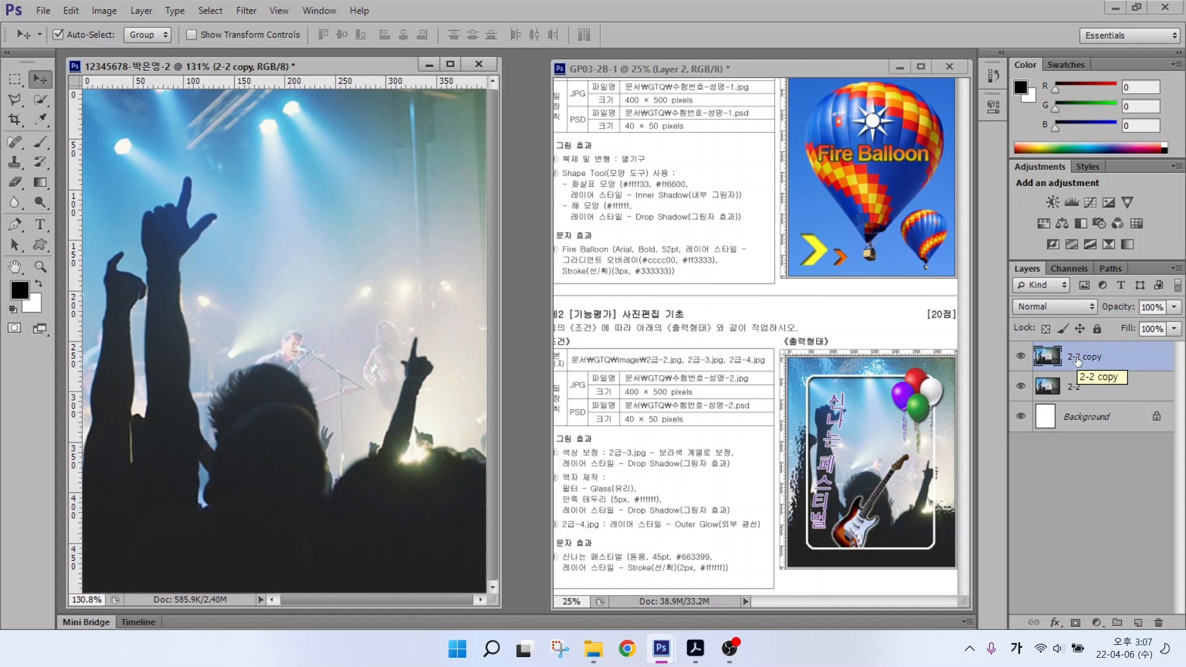
double_click(1077, 360)
text(액ㅈ)
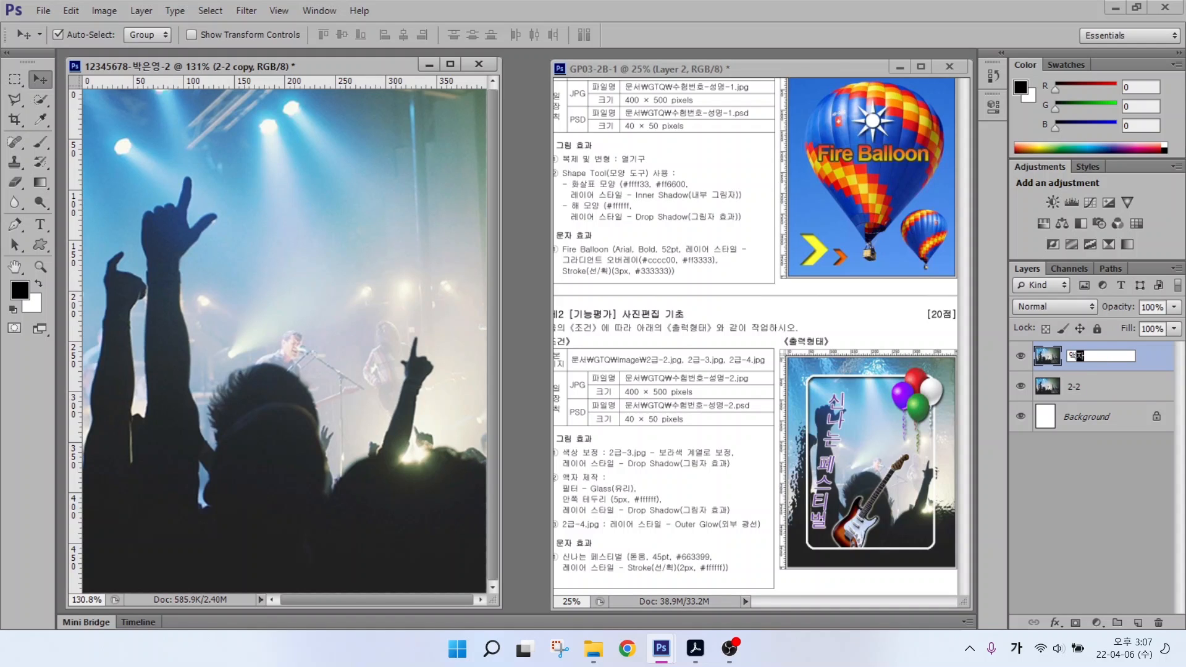
key(Return)
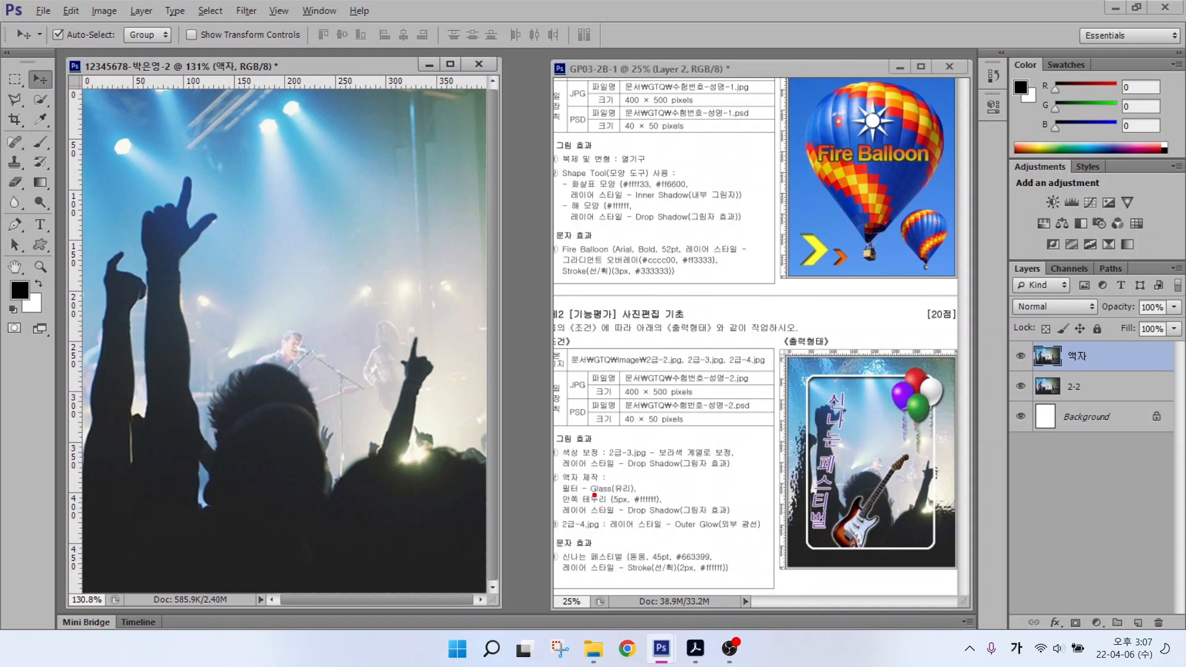
drag(609, 480, 668, 449)
drag(564, 496, 675, 495)
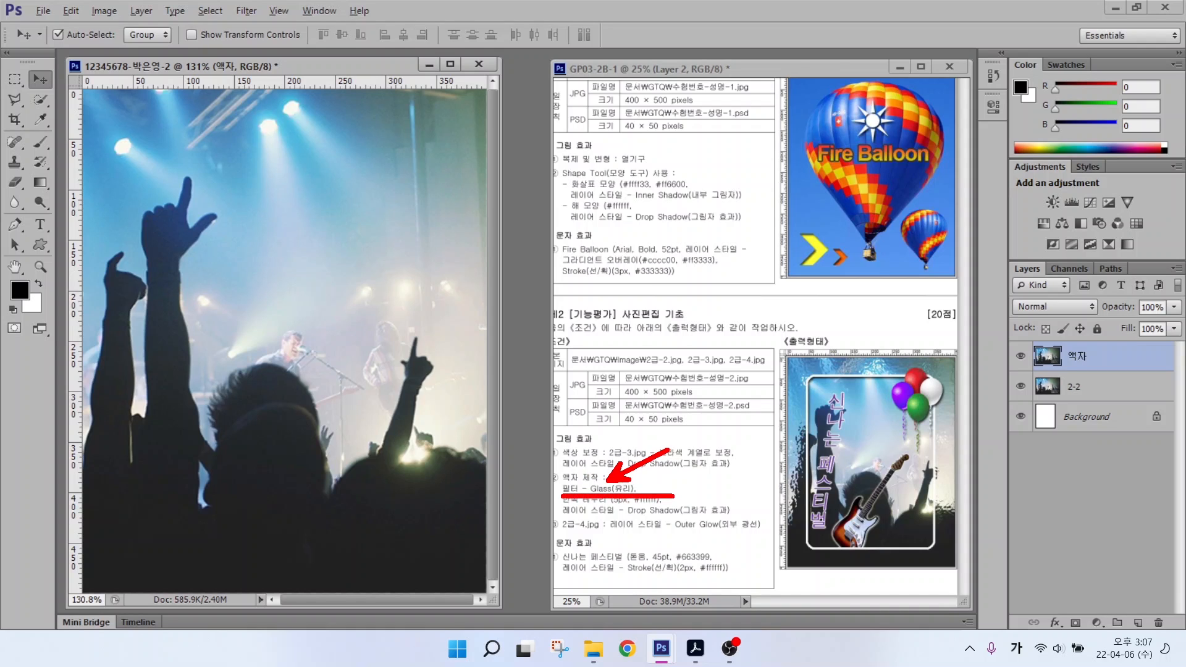
Step: Apply the Filter Gallery's Distort > Glass filter to the 액자 layer
click(246, 10)
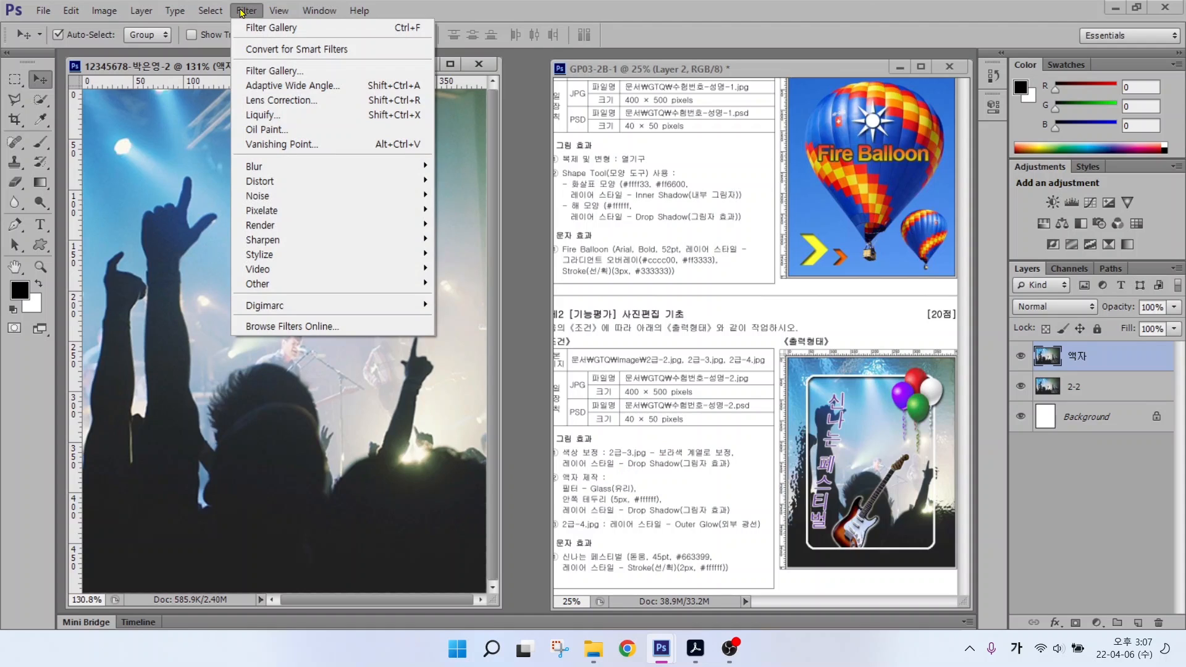
click(239, 55)
click(245, 11)
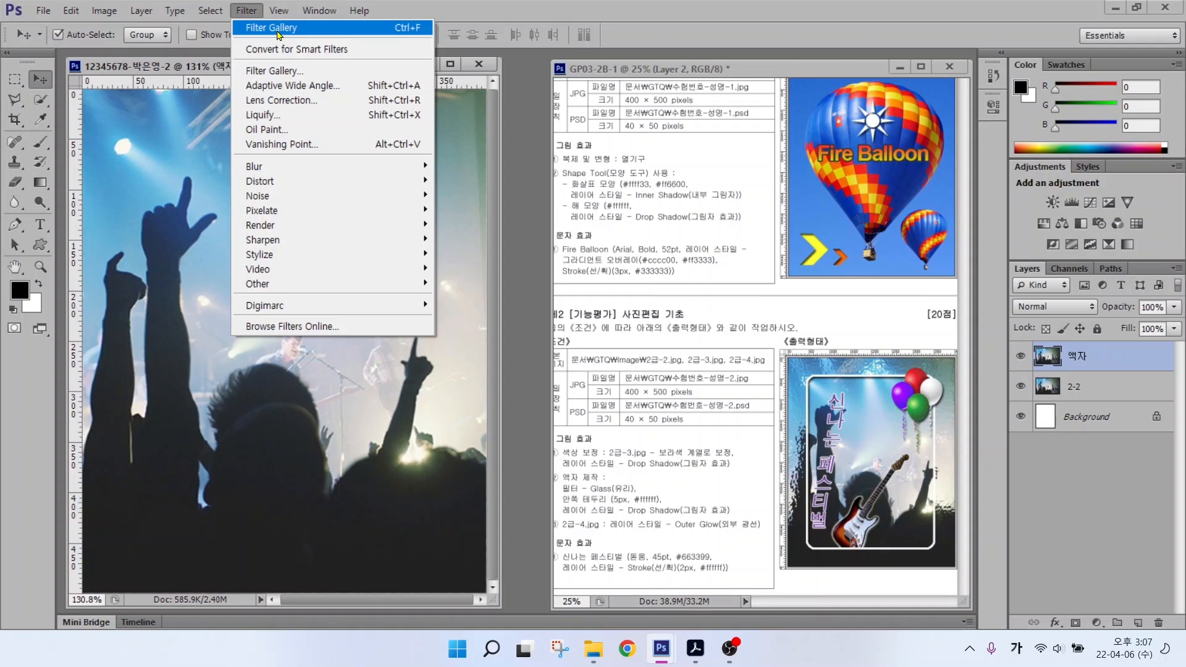
click(256, 72)
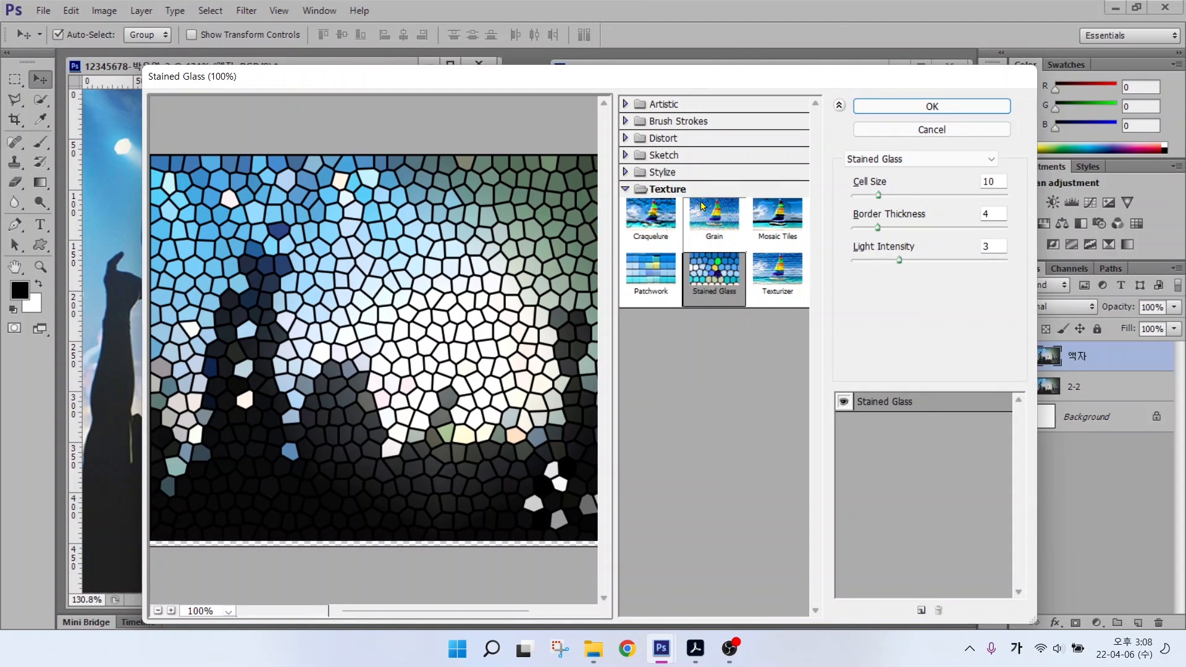
click(626, 105)
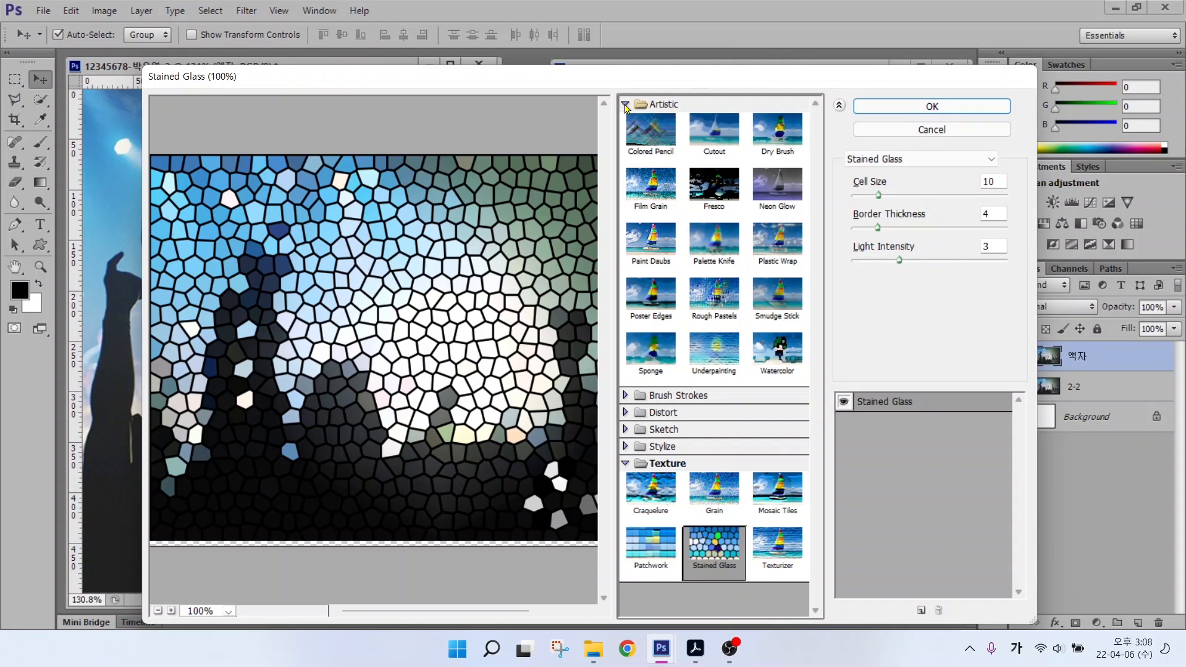
click(625, 105)
click(626, 139)
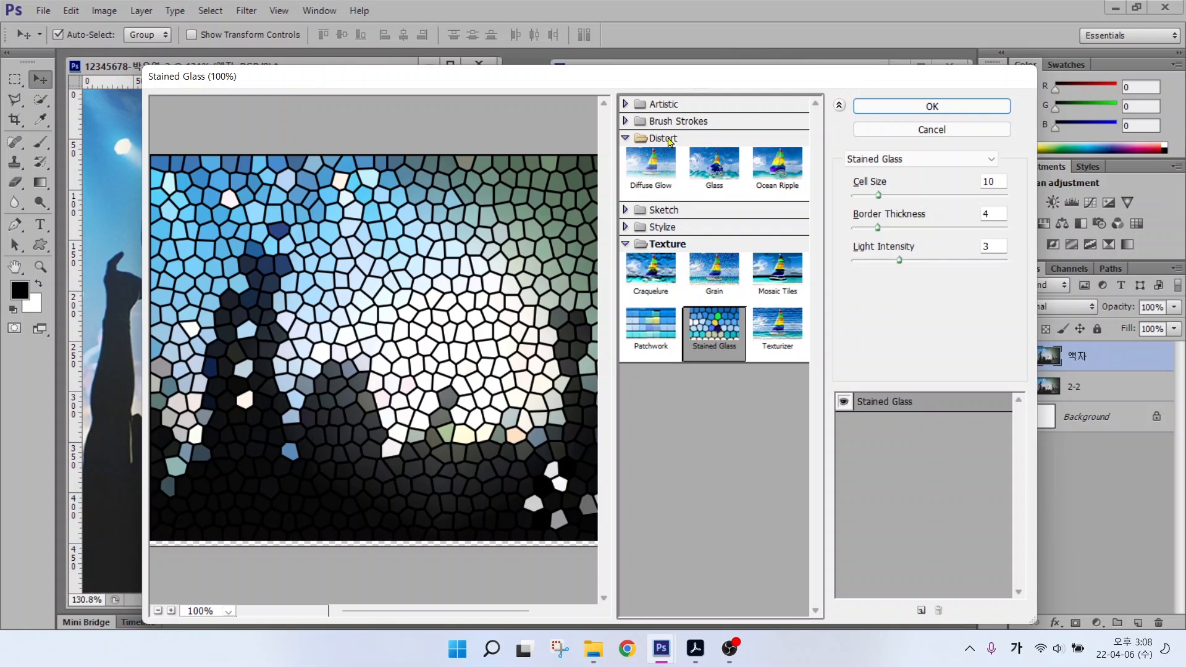
click(712, 172)
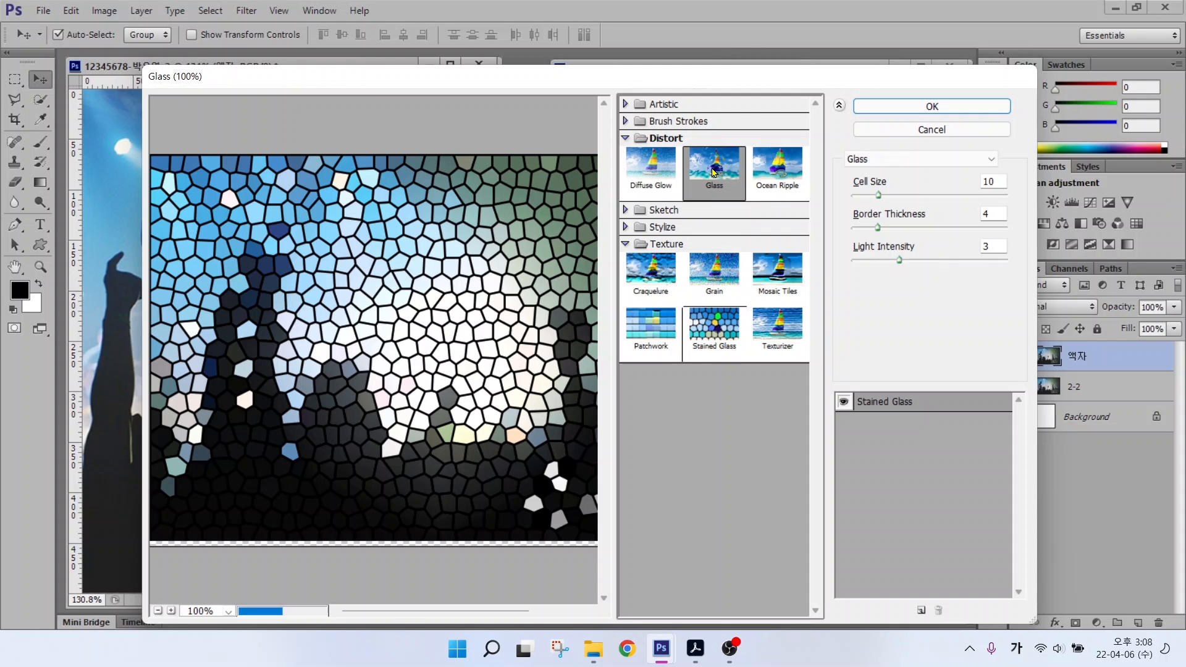
click(945, 108)
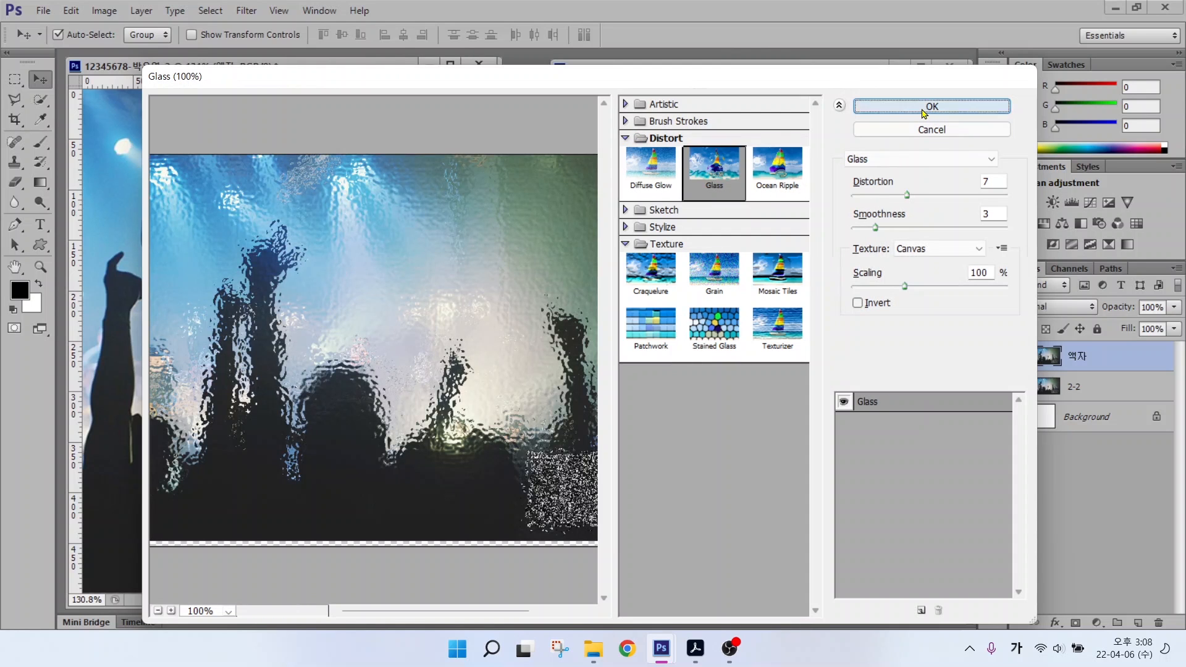
drag(580, 508, 682, 508)
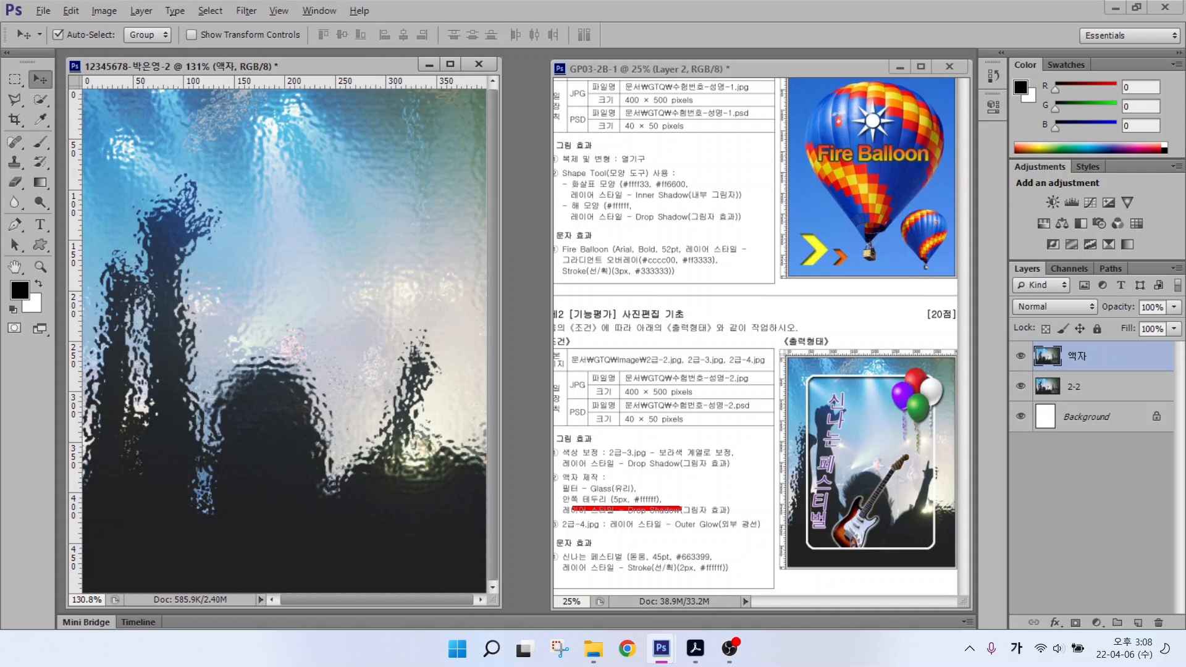
Step: Place top, bottom, left and right guides inset from the canvas edges
drag(807, 399, 767, 368)
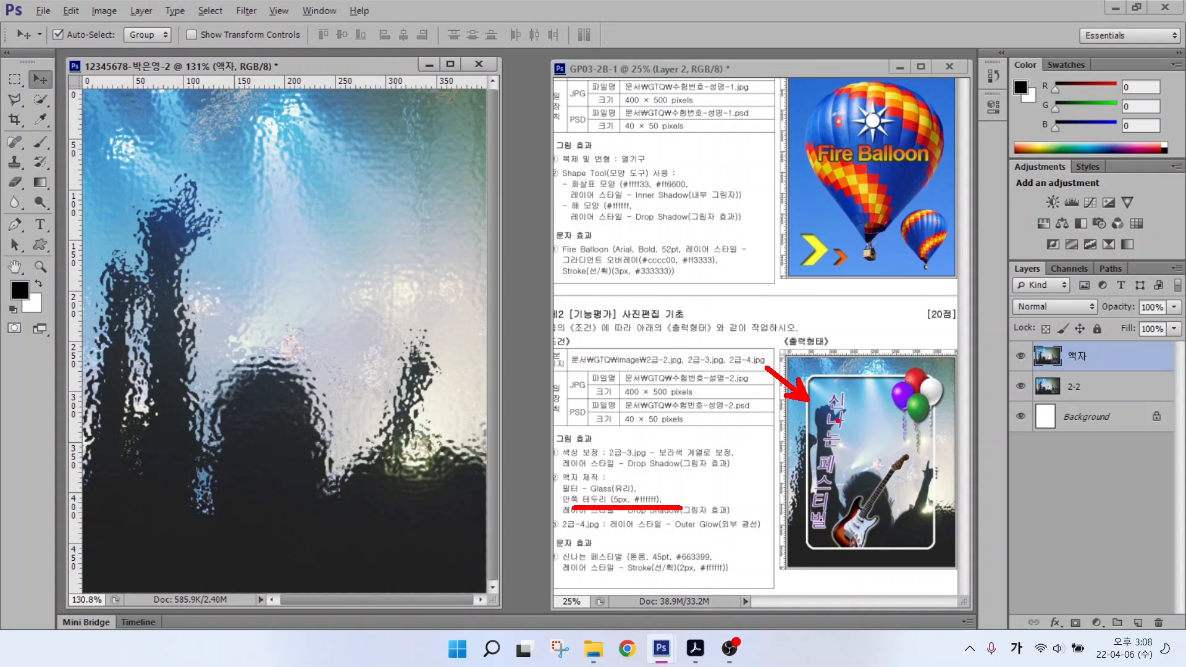
drag(808, 326, 809, 610)
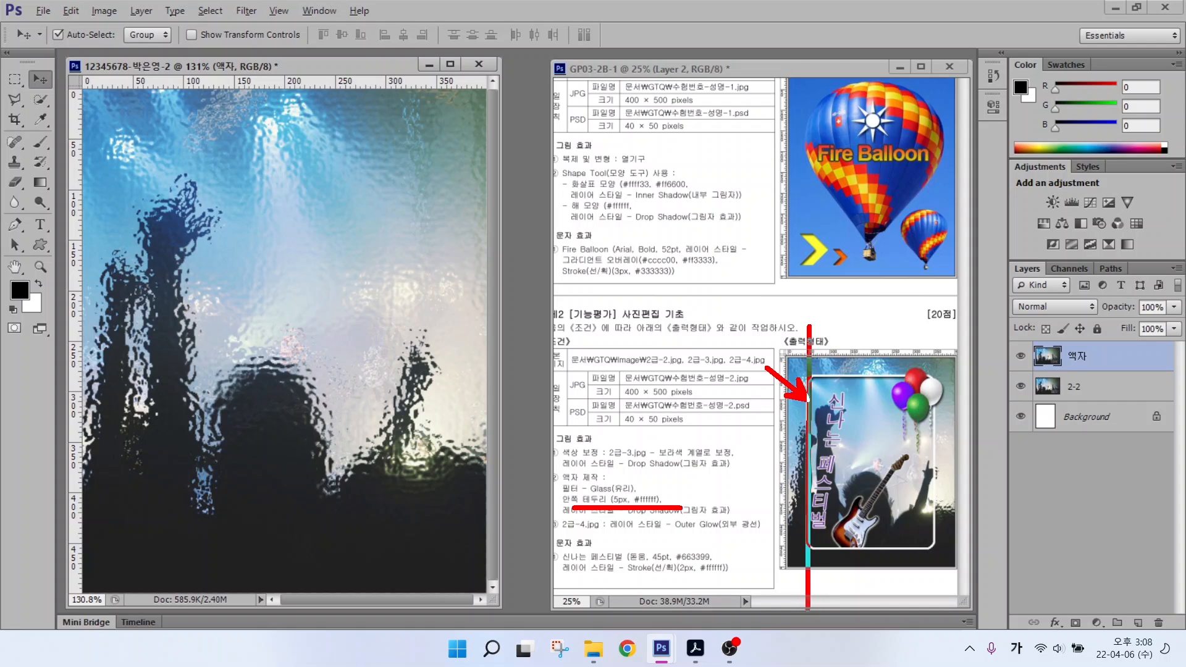
drag(758, 546, 977, 546)
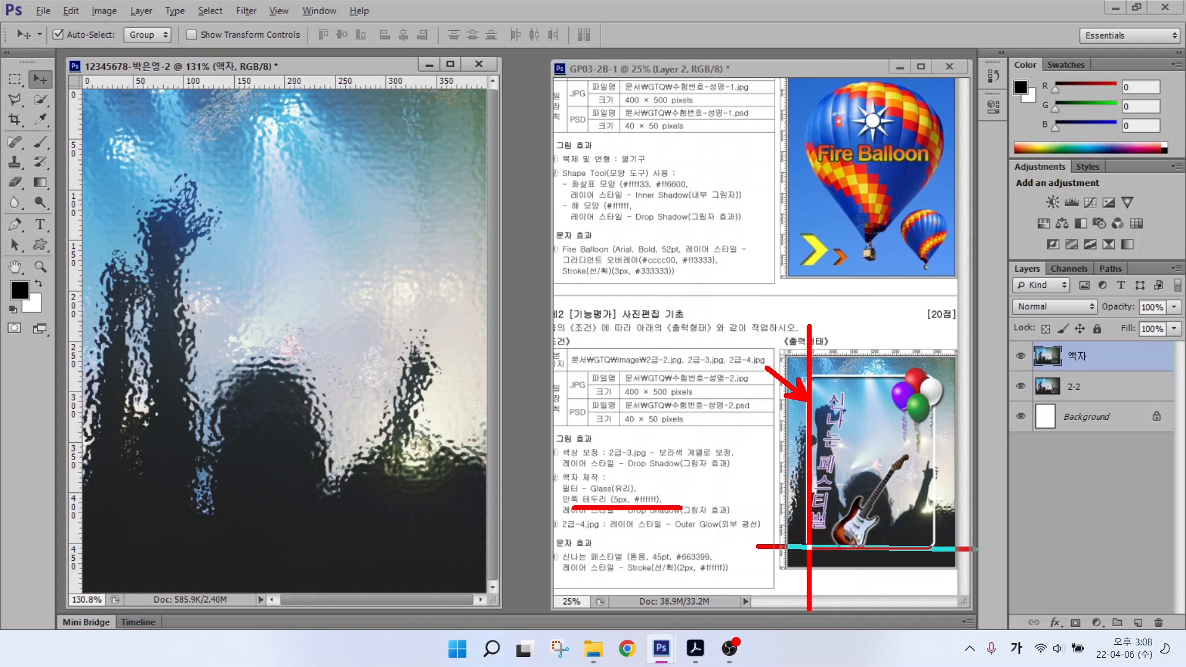
drag(927, 321, 927, 610)
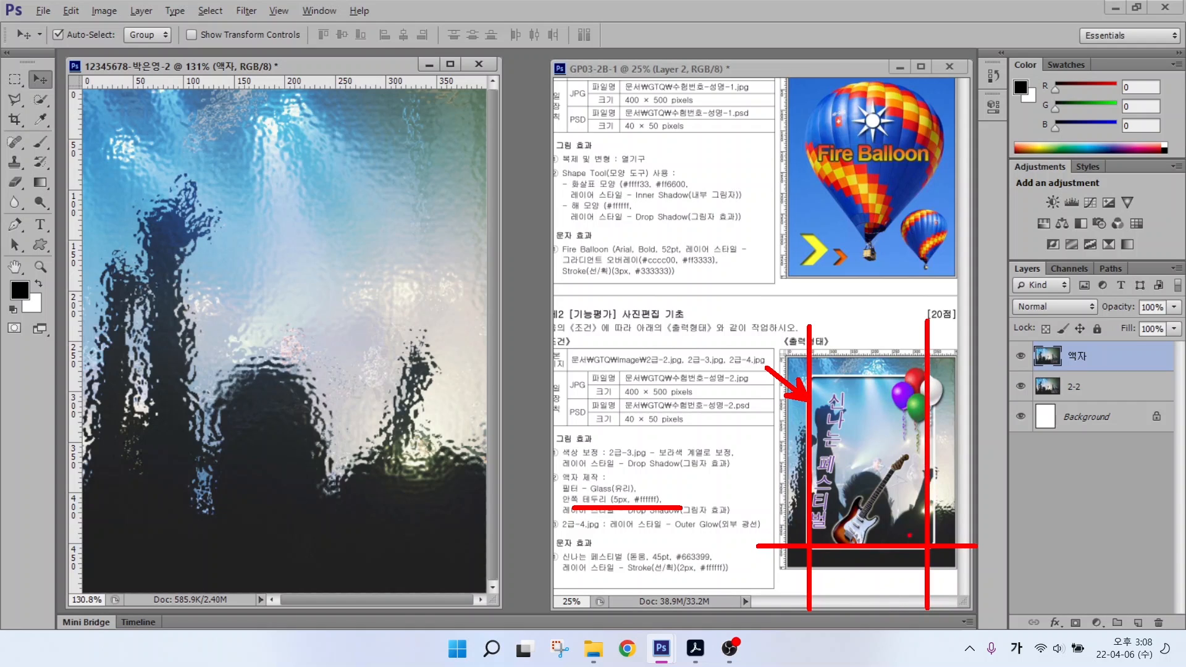
drag(756, 378, 1010, 378)
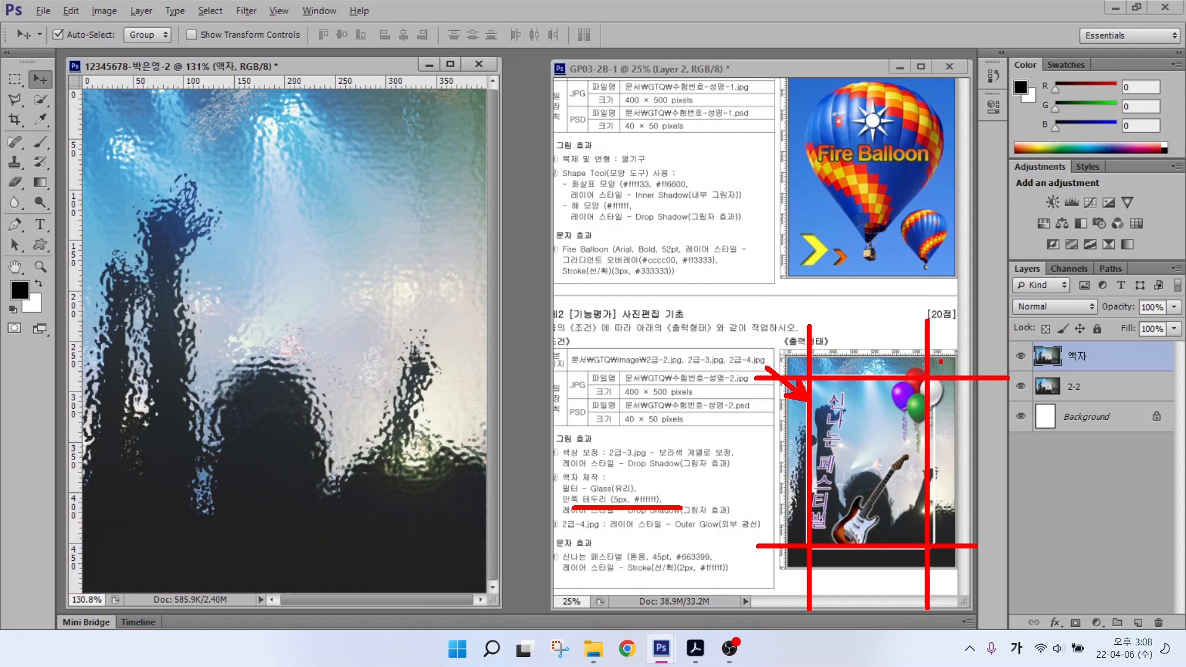
key(Escape)
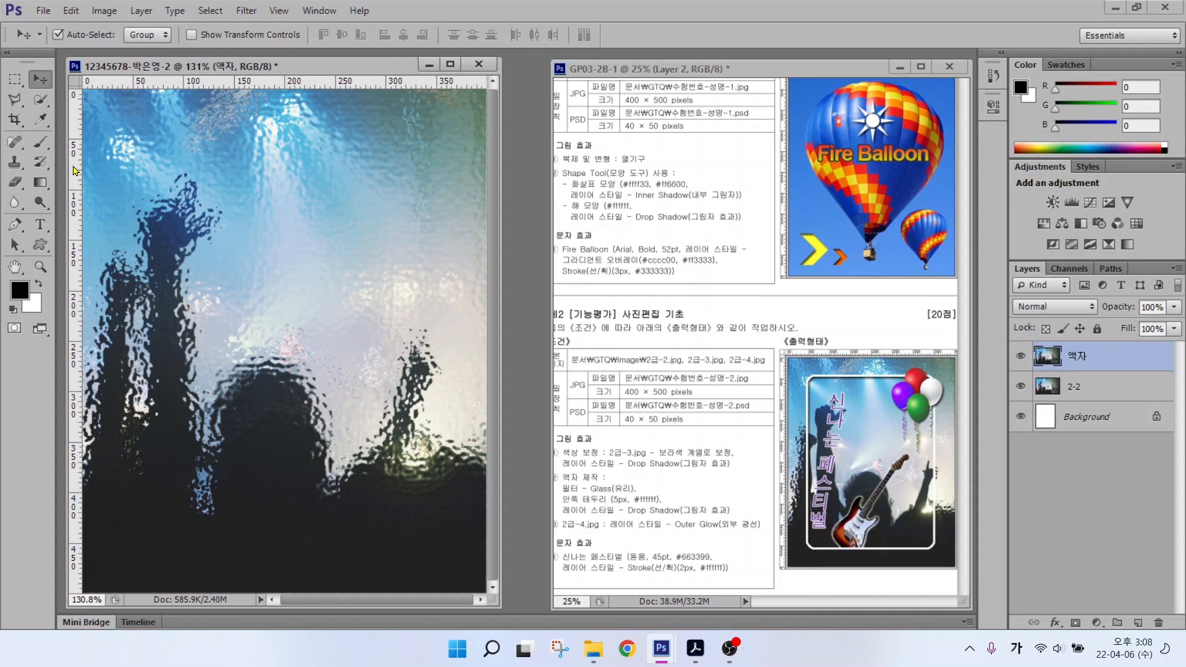
mouse_move(89, 161)
mouse_down()
mouse_move(97, 129)
mouse_move(90, 167)
mouse_move(137, 163)
mouse_up()
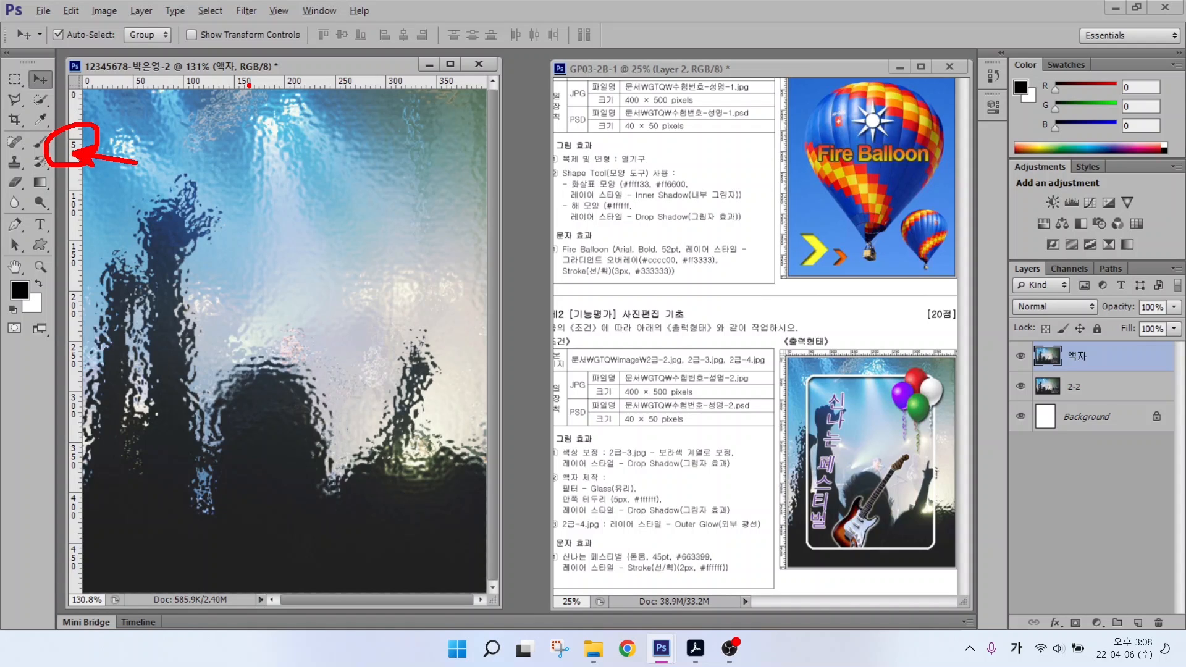
mouse_move(249, 85)
mouse_down()
mouse_move(263, 103)
mouse_move(224, 62)
mouse_move(272, 98)
mouse_move(303, 147)
mouse_up()
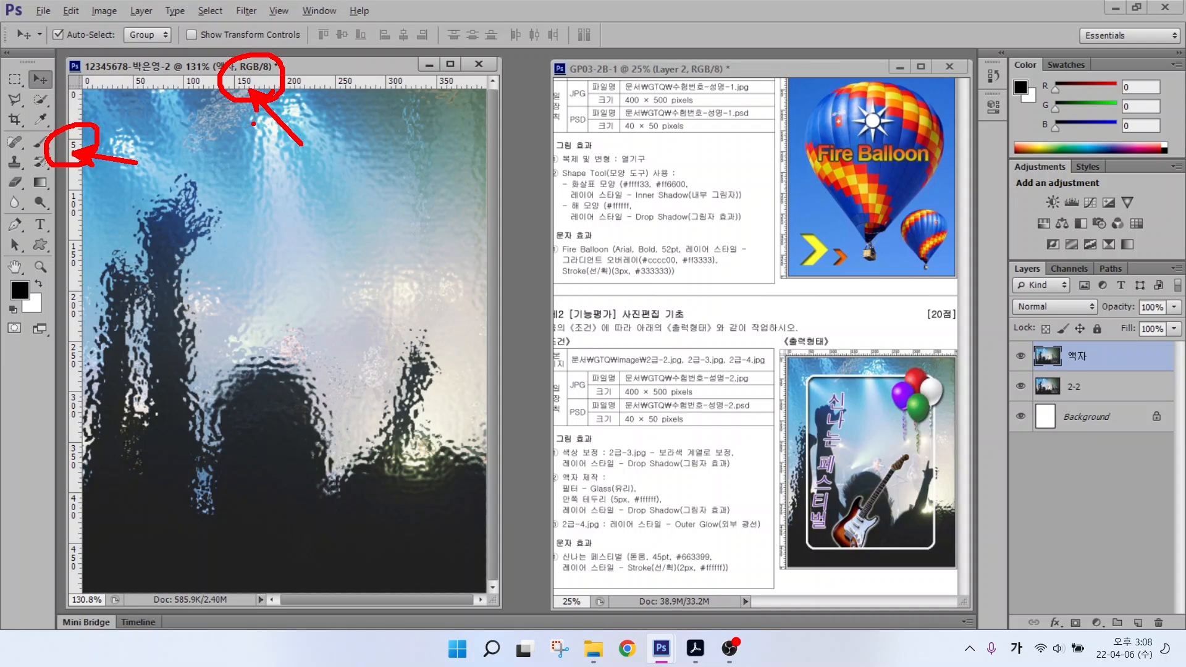
drag(249, 84, 251, 147)
drag(222, 82, 216, 545)
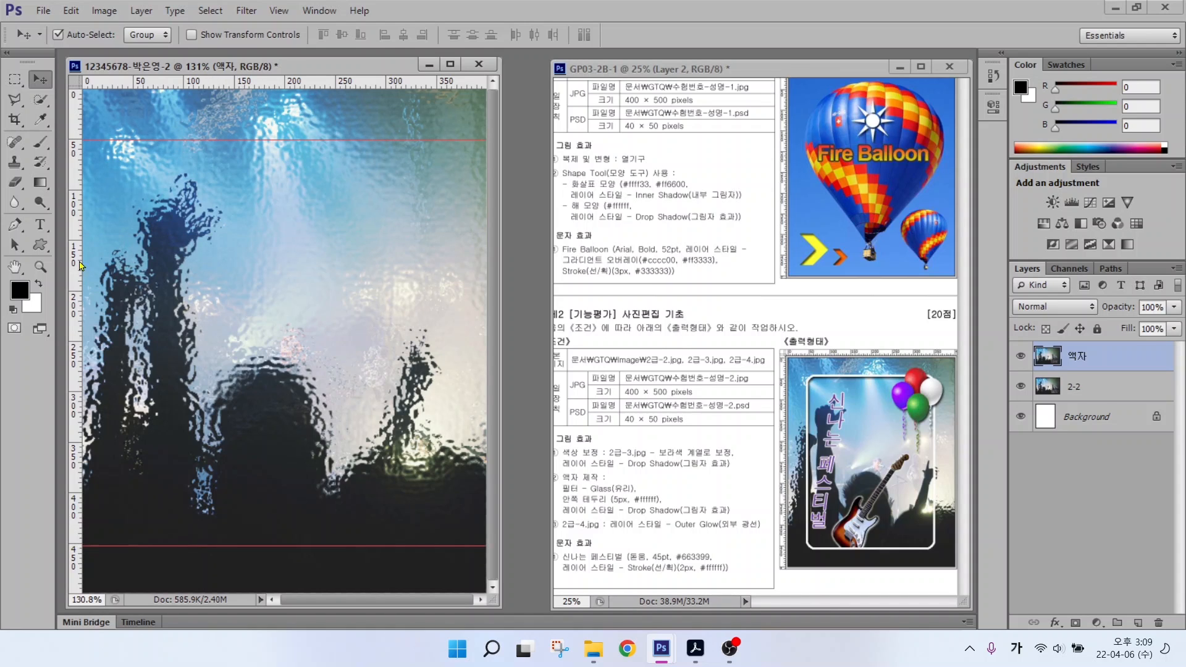
drag(80, 265, 134, 231)
drag(75, 219, 438, 222)
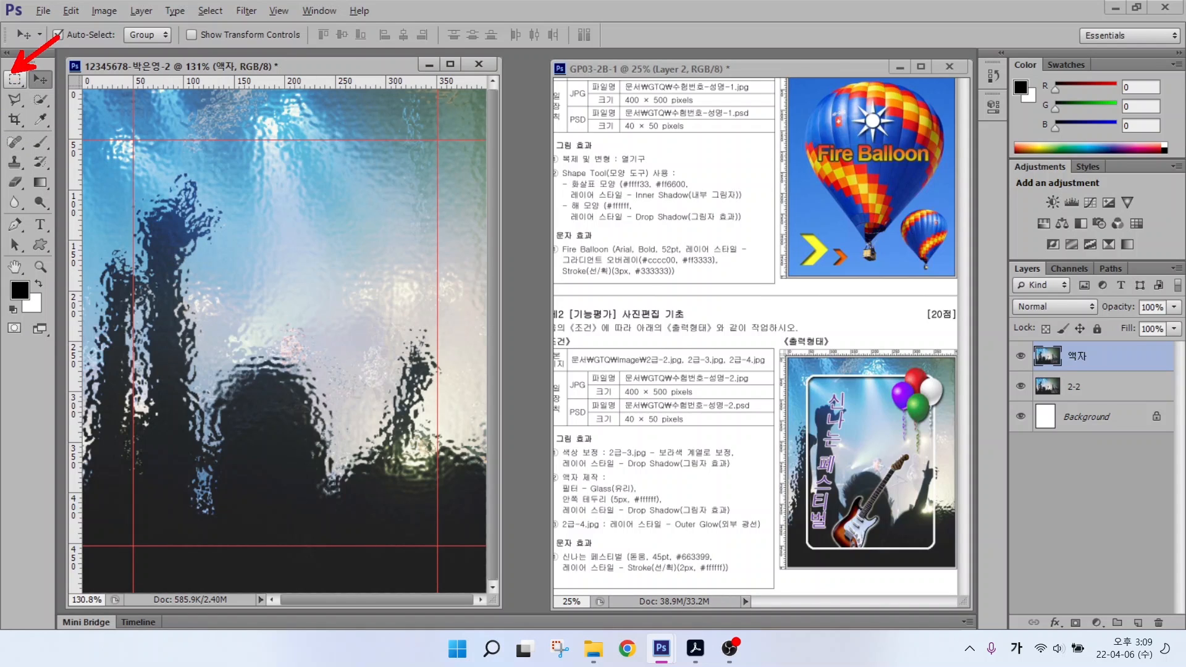
Step: Draw a rectangular marquee selection bounded by the four guides
click(15, 78)
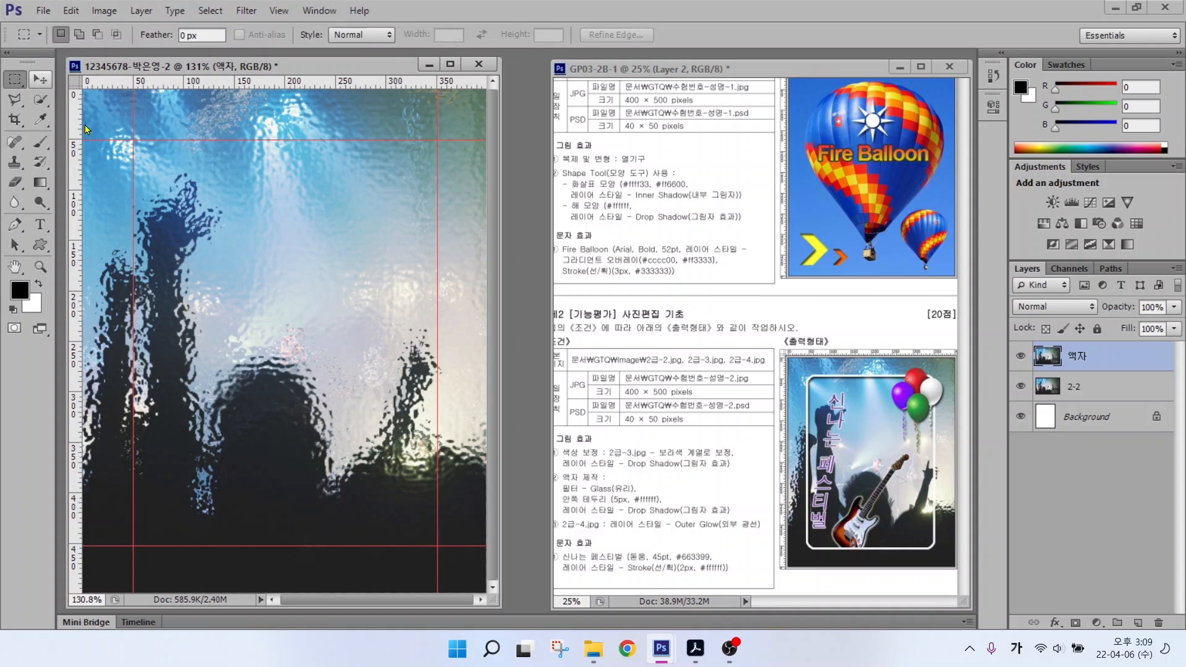
drag(133, 139, 437, 546)
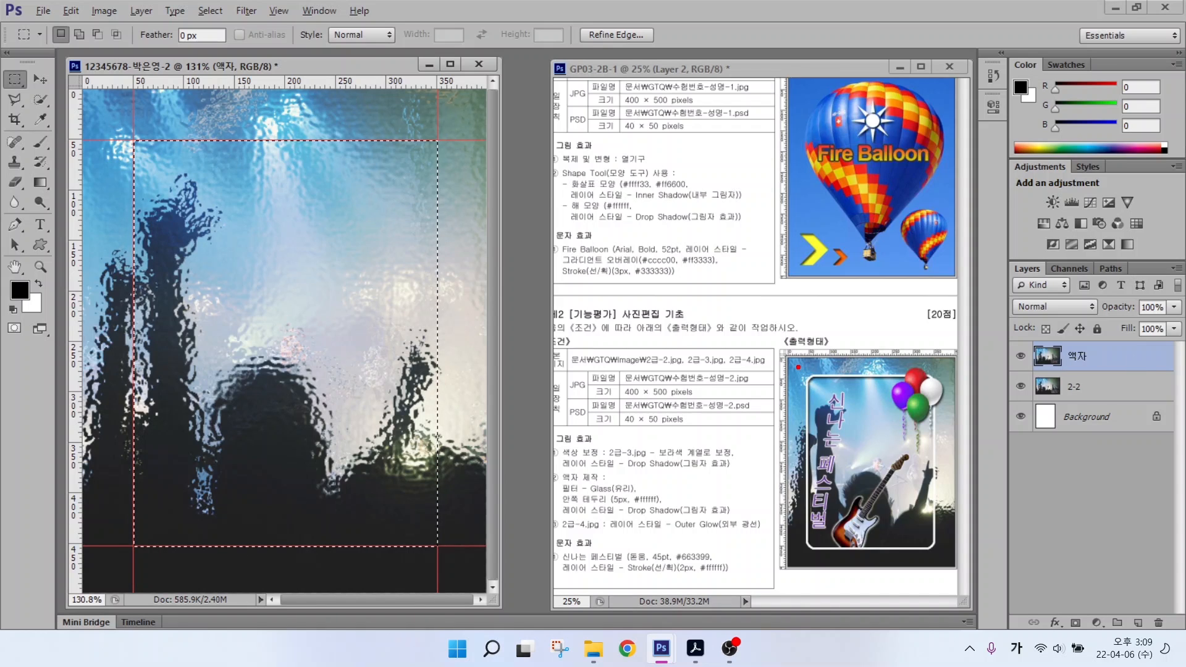
drag(805, 377, 720, 305)
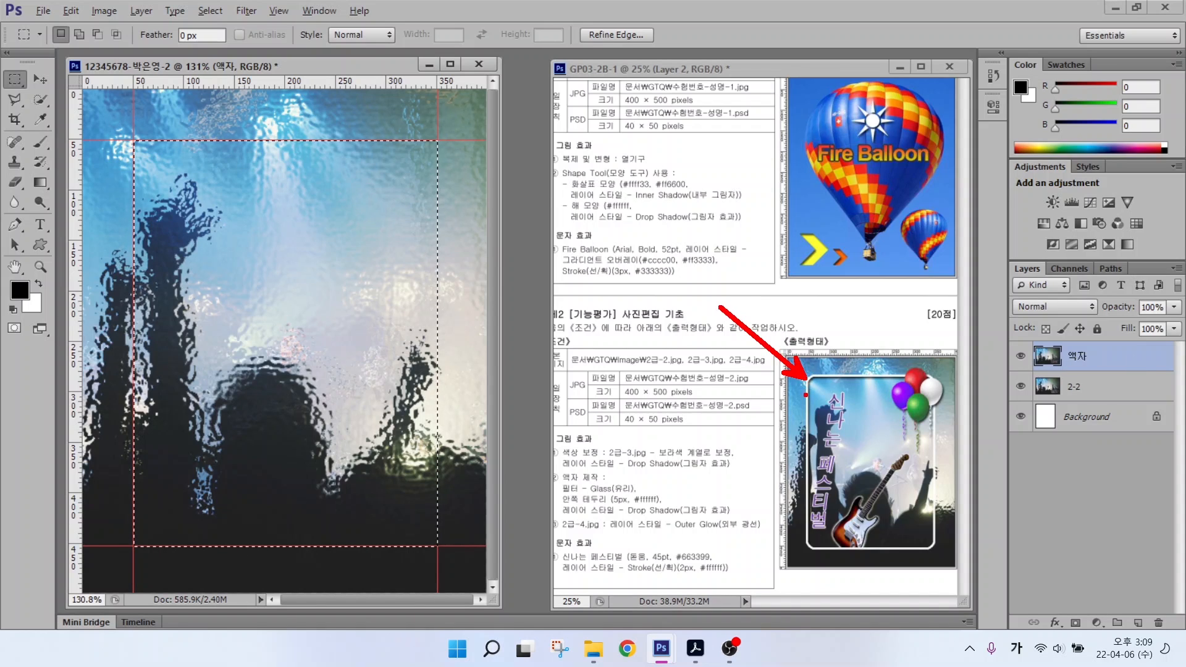
Step: Smooth the rectangular selection with Select > Modify > Smooth at a 10 px radius
key(Escape)
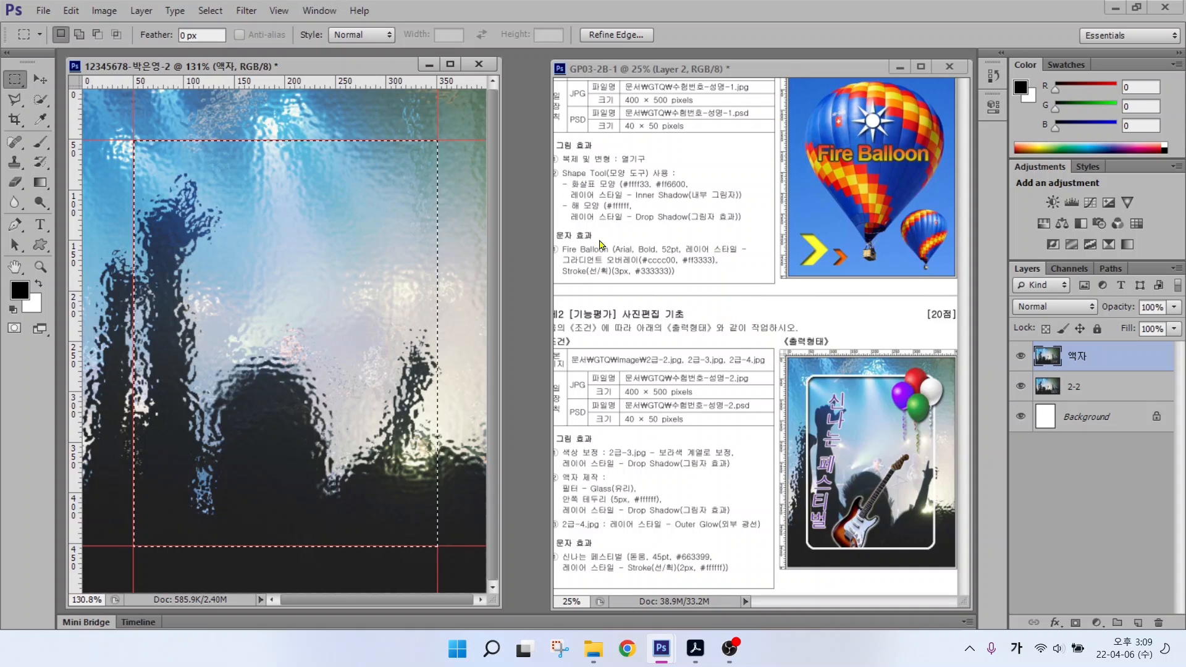
click(211, 10)
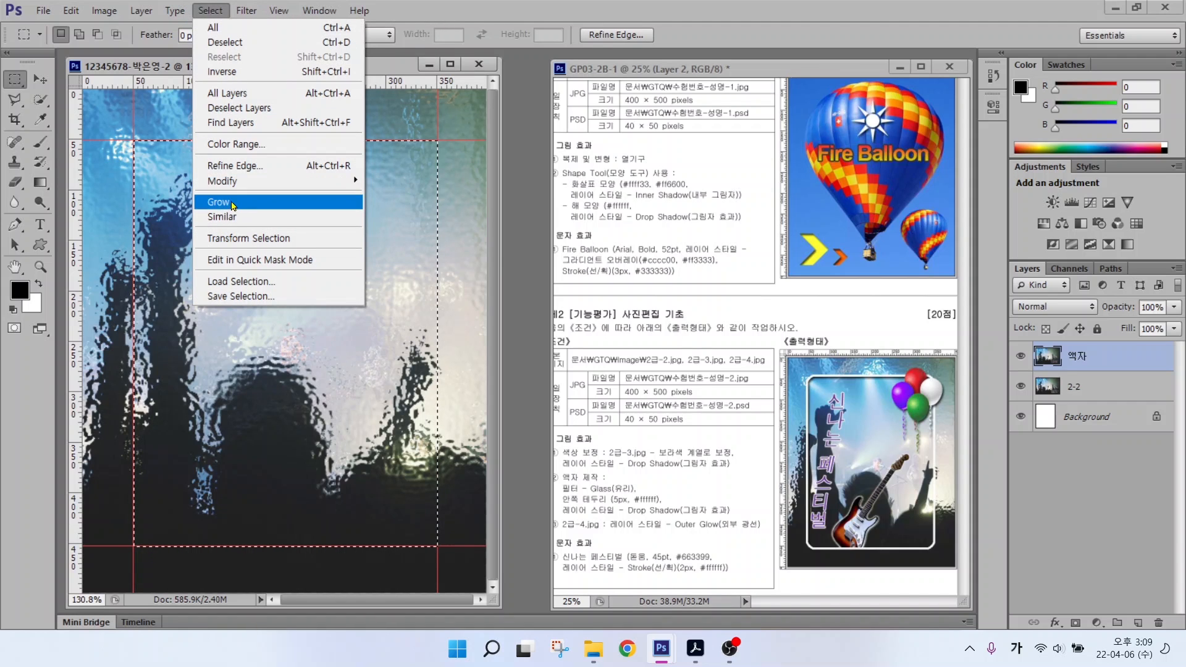
mouse_move(231, 181)
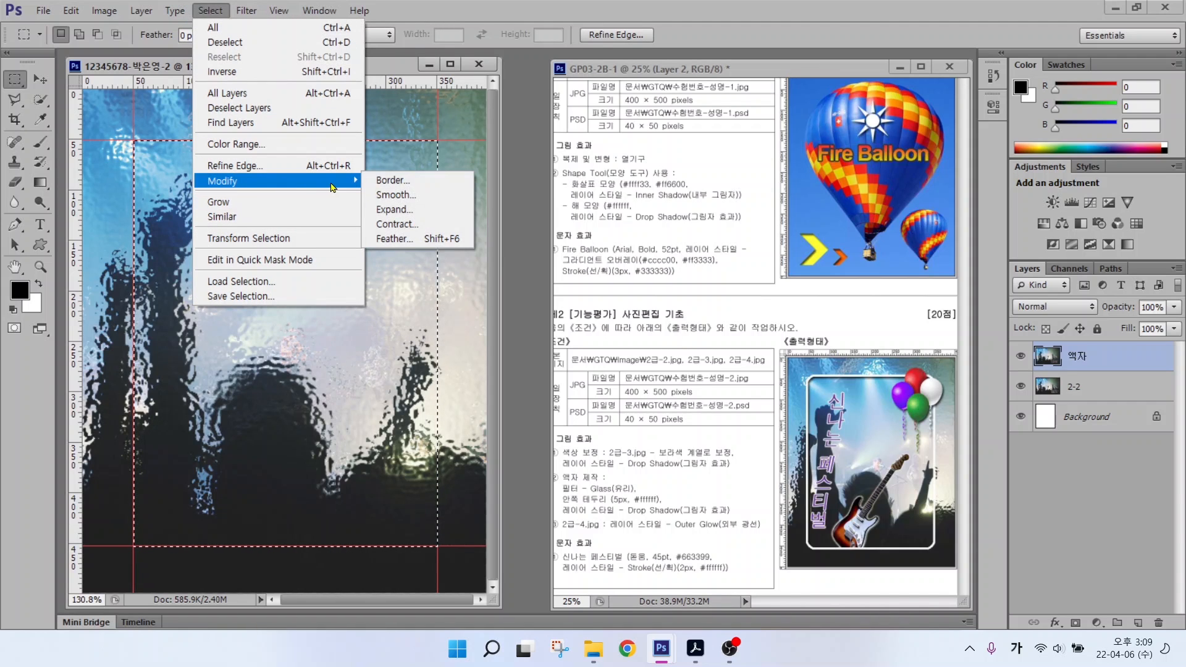
click(402, 195)
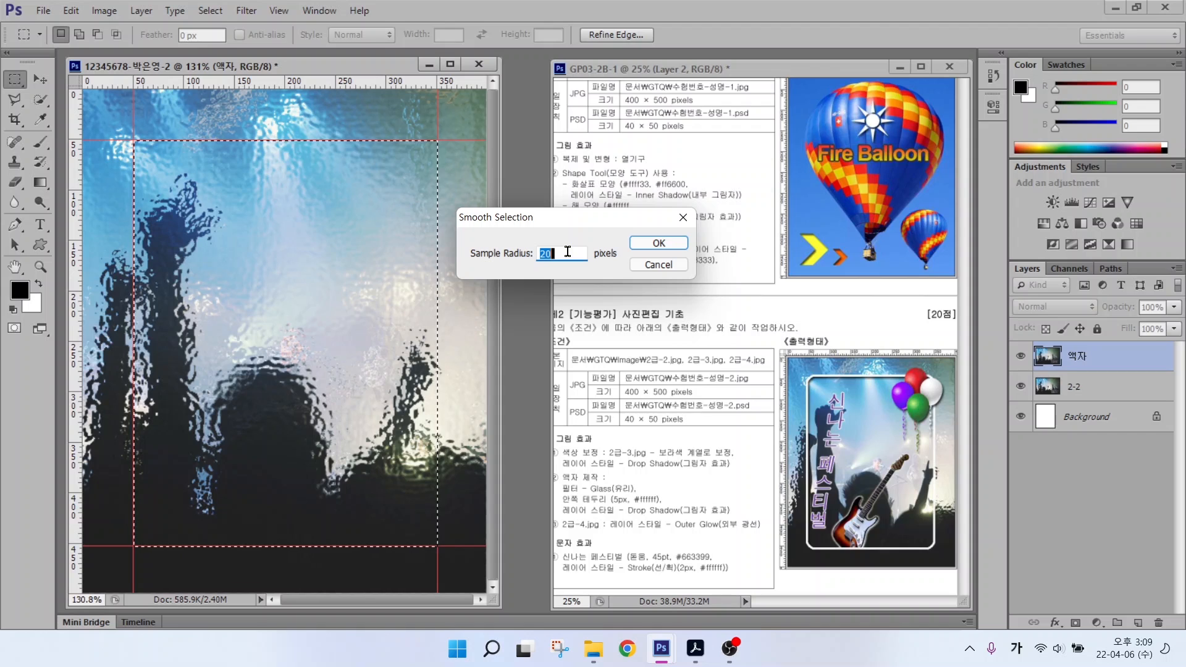
text(10)
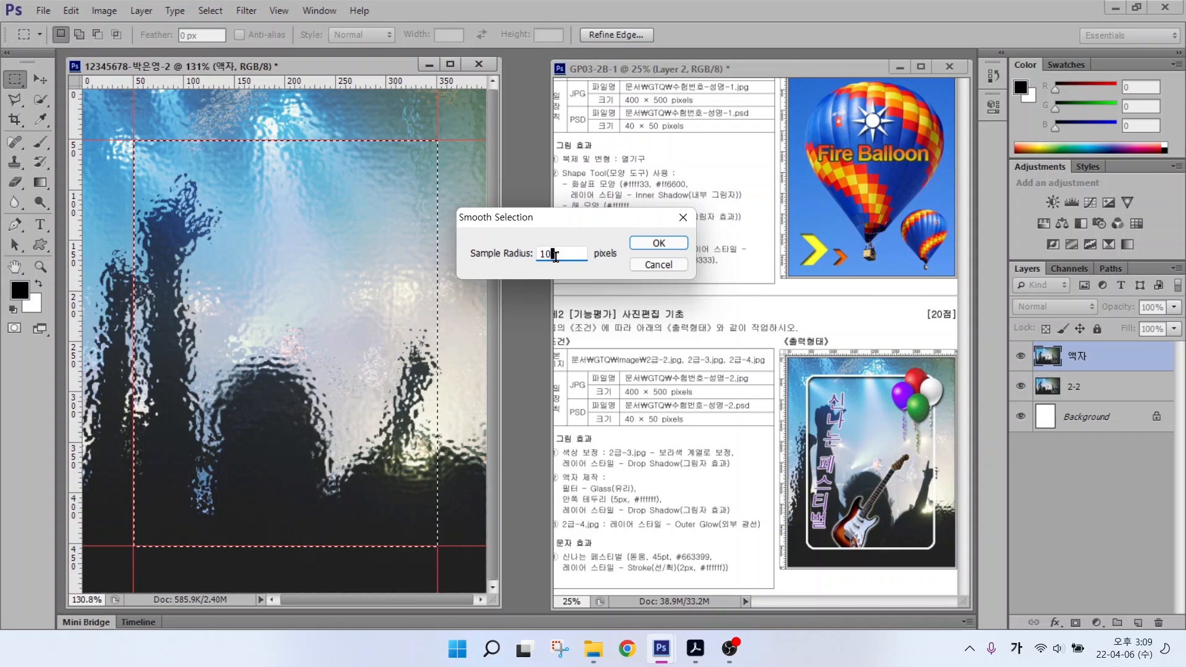
click(649, 248)
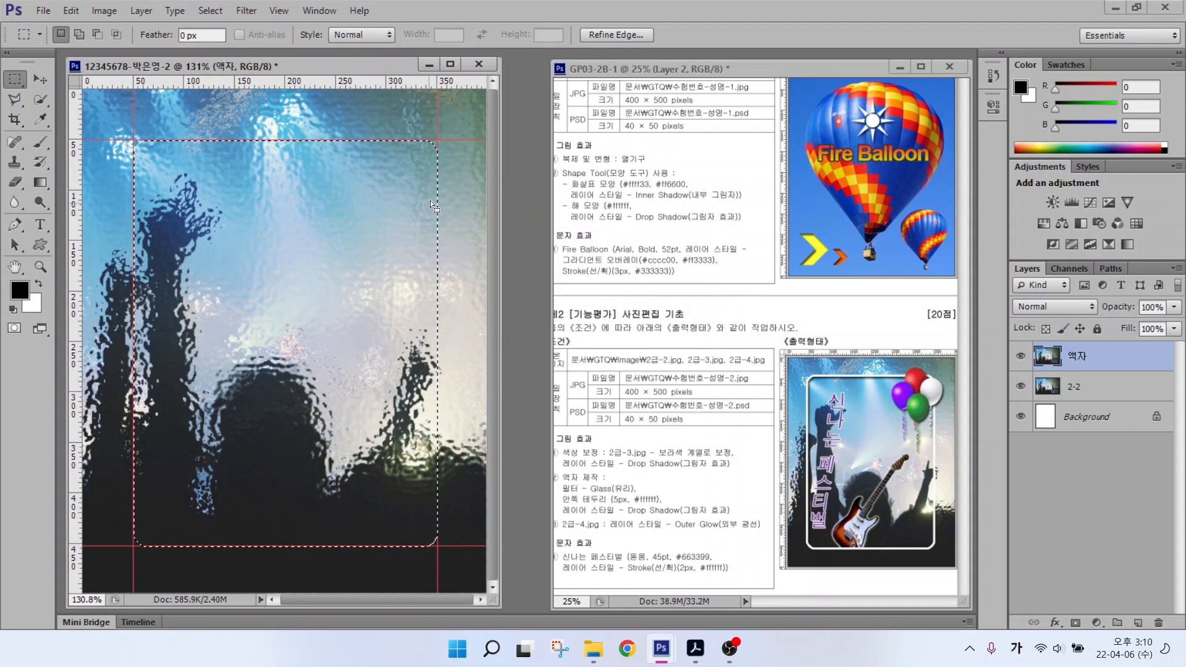
key(alt+2)
drag(443, 144, 492, 107)
key(Escape)
Step: Delete the glass-filtered pixels inside the rounded selection on the 액자 layer
key(Delete)
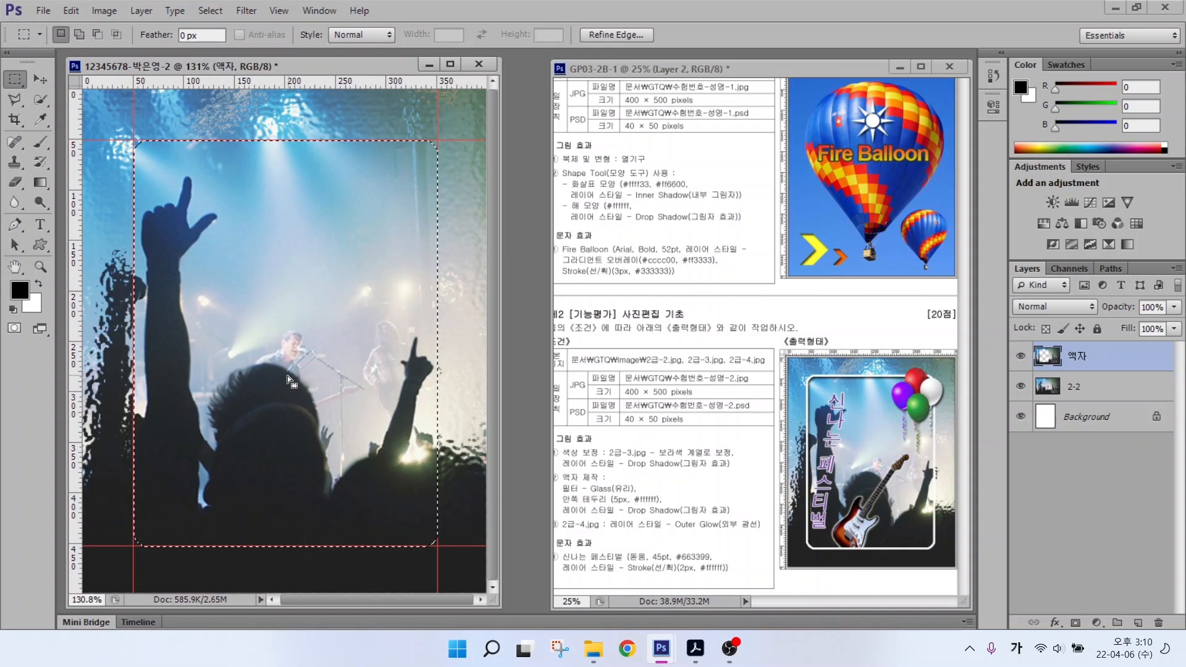
key(alt)
drag(572, 506, 693, 506)
drag(588, 520, 765, 519)
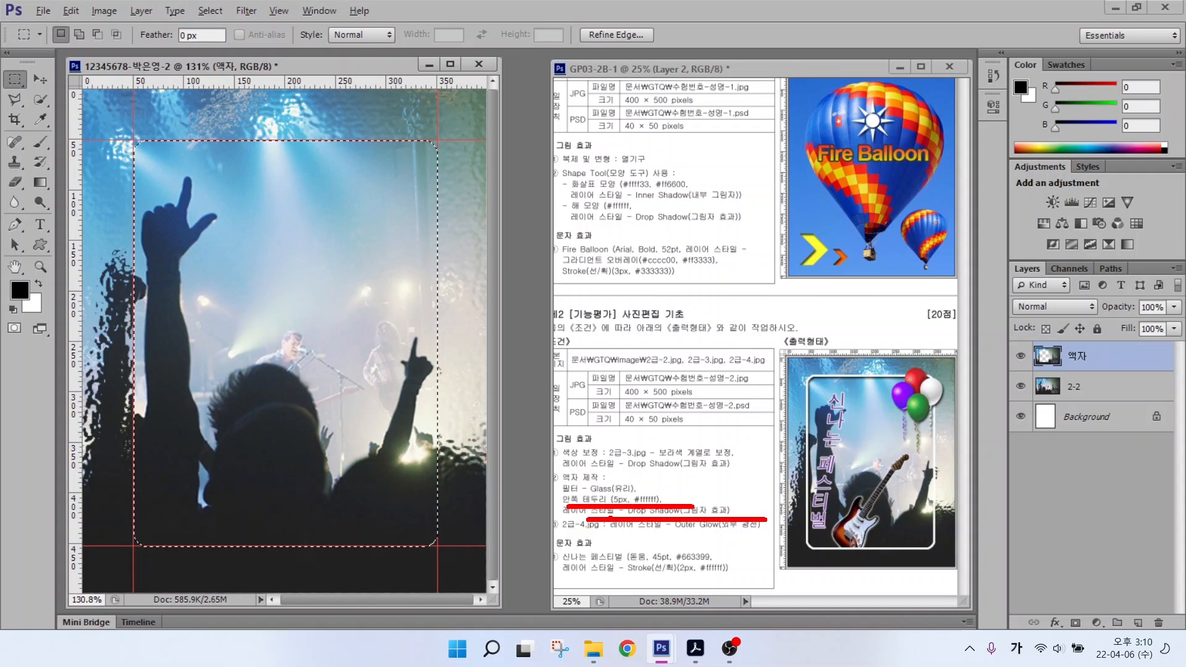
drag(654, 515, 687, 556)
key(Escape)
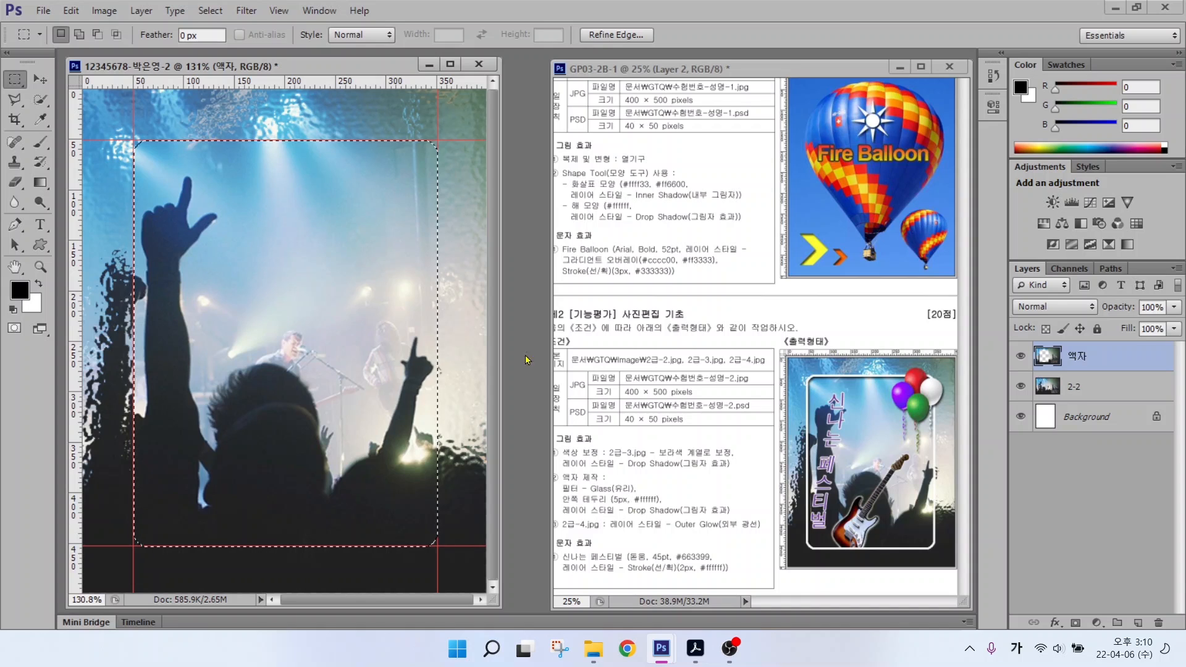
Step: Stroke the selection with a 5 px white (#ffffff) line via Edit > Stroke
click(71, 12)
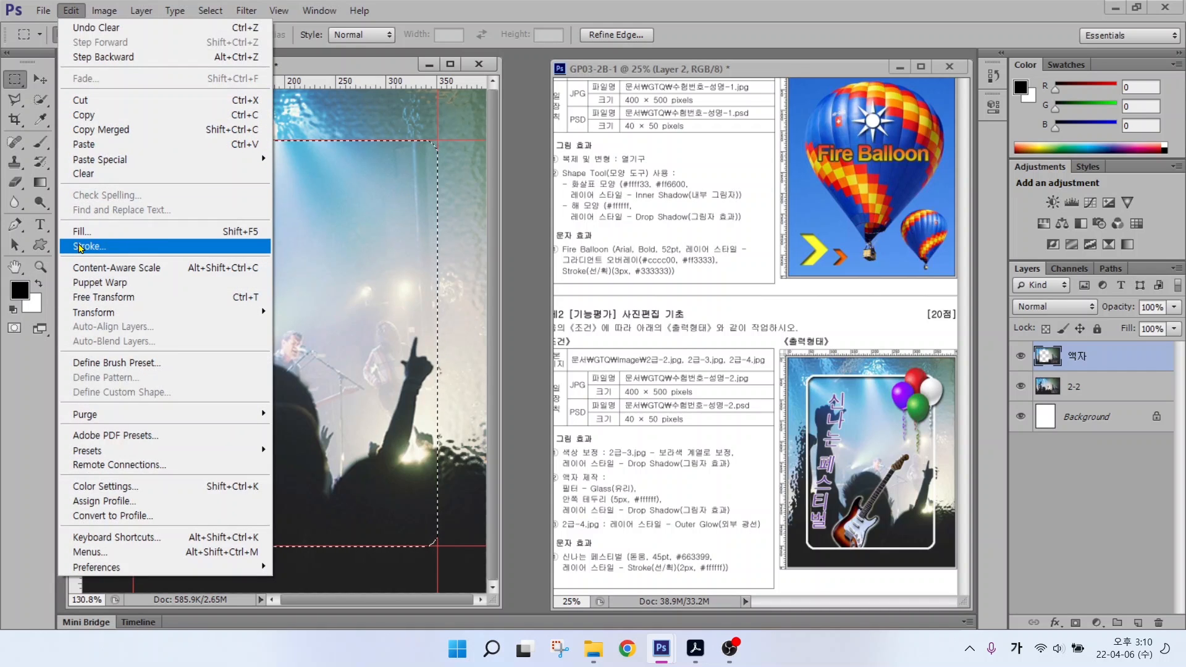
click(79, 247)
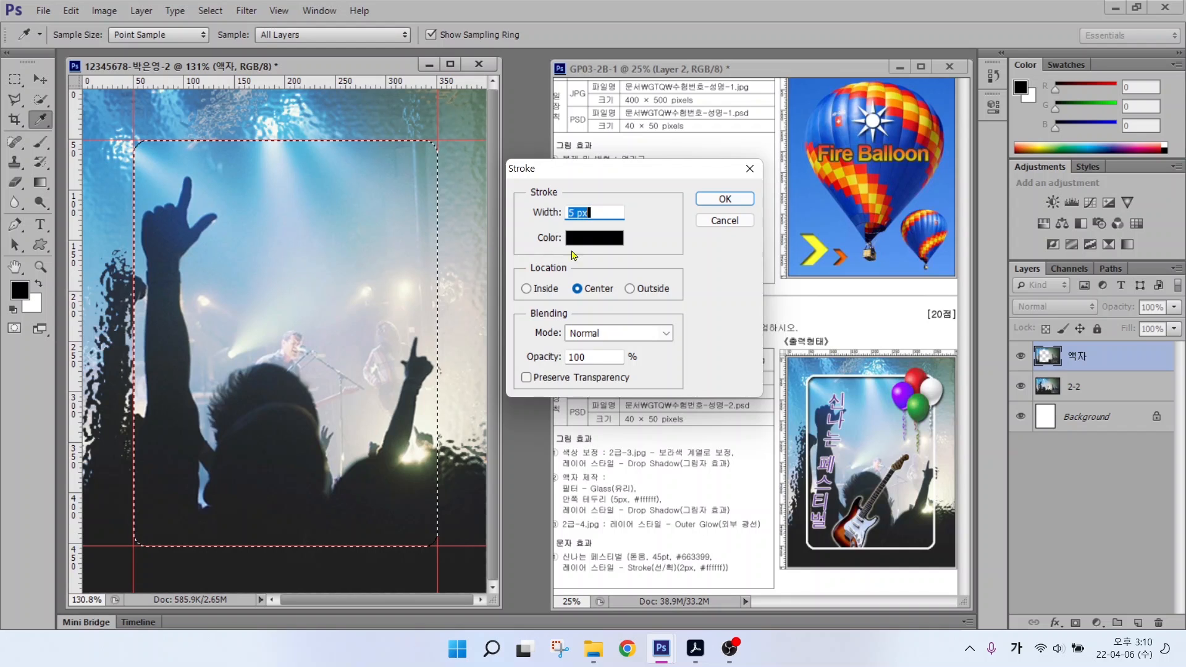
click(573, 240)
text(100)
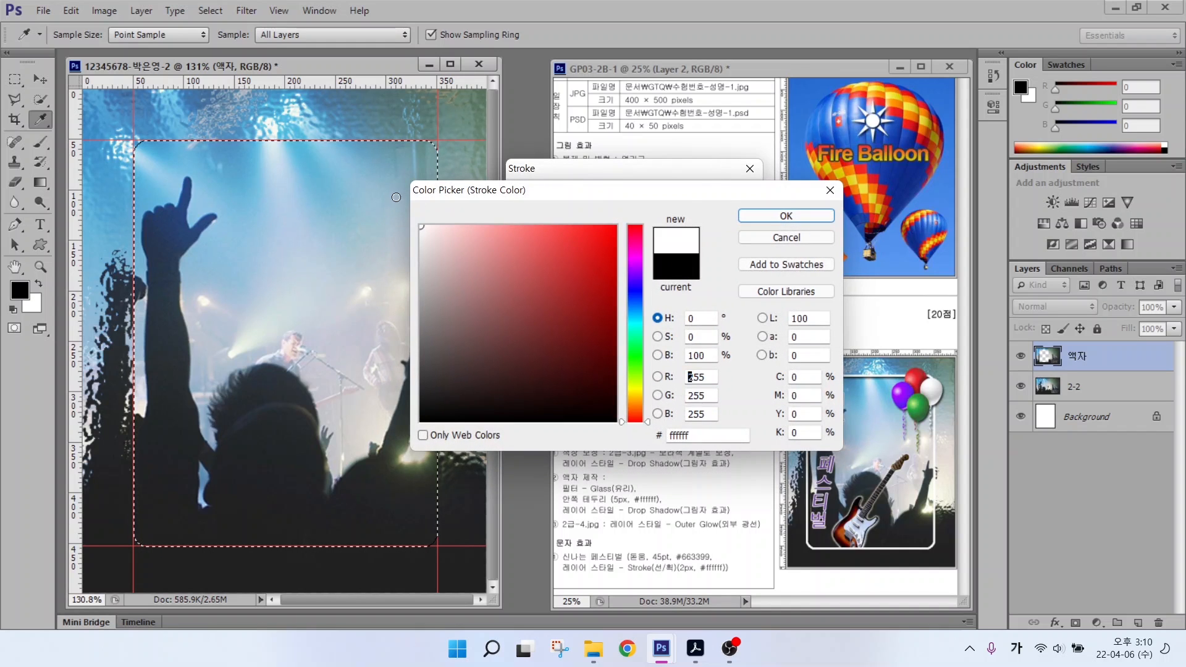
click(752, 216)
click(725, 199)
key(m)
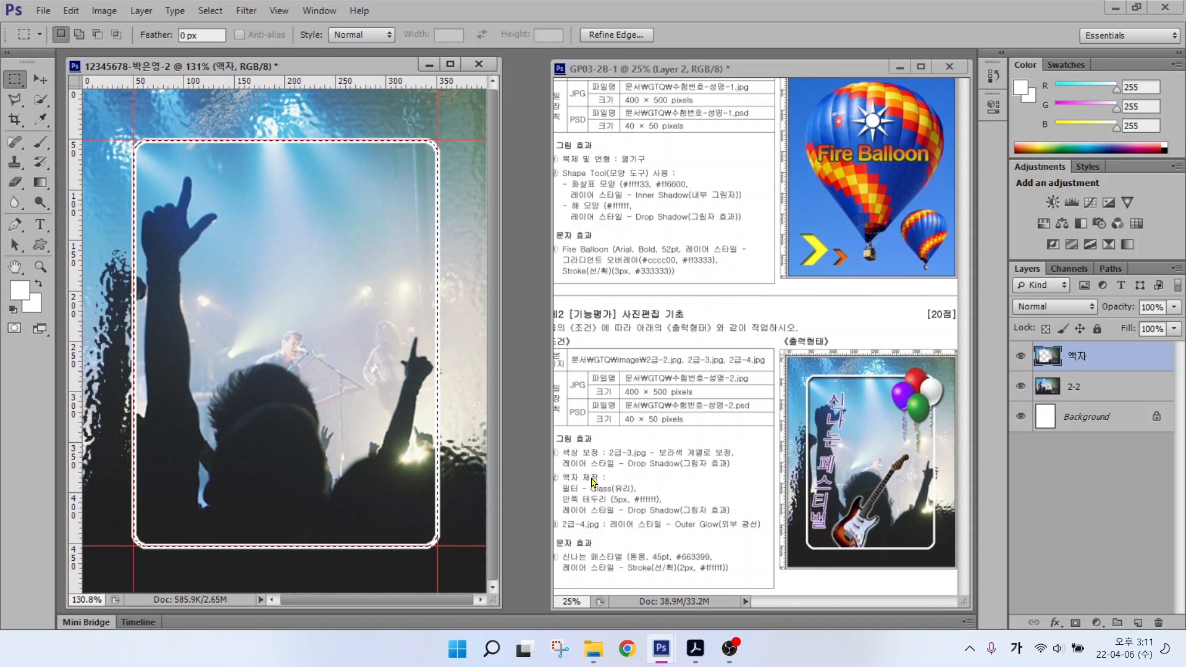
key(ctrl)
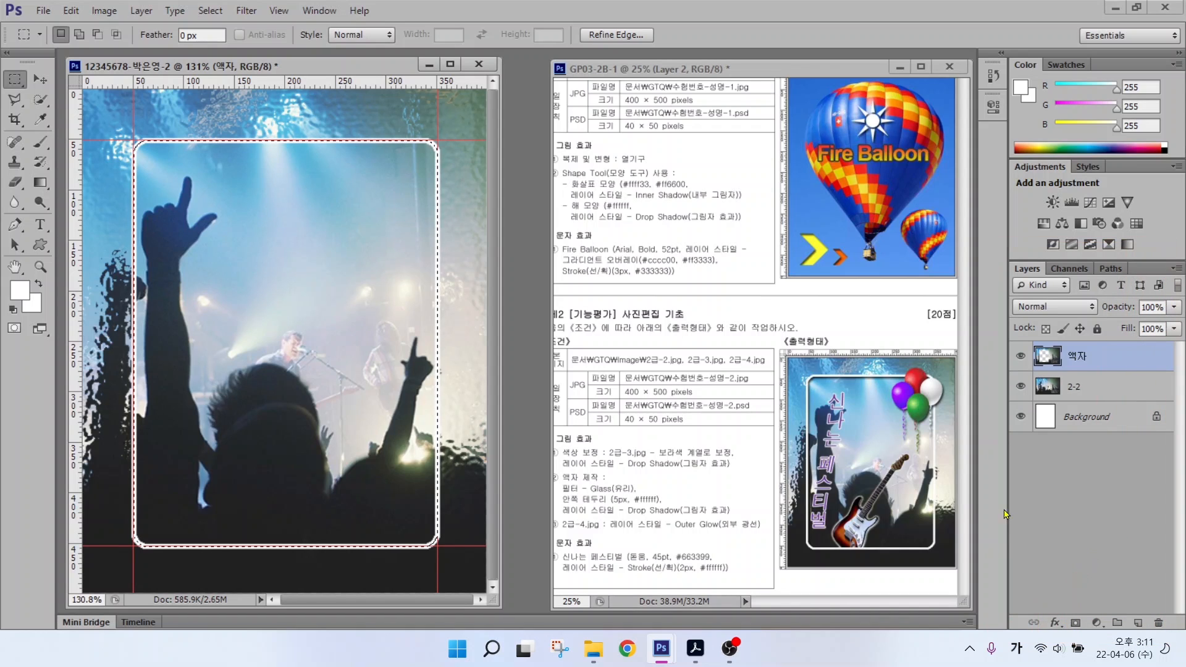
Step: Add a default Drop Shadow (Multiply, 75% opacity, 5 px) to the 액자 layer
click(1055, 622)
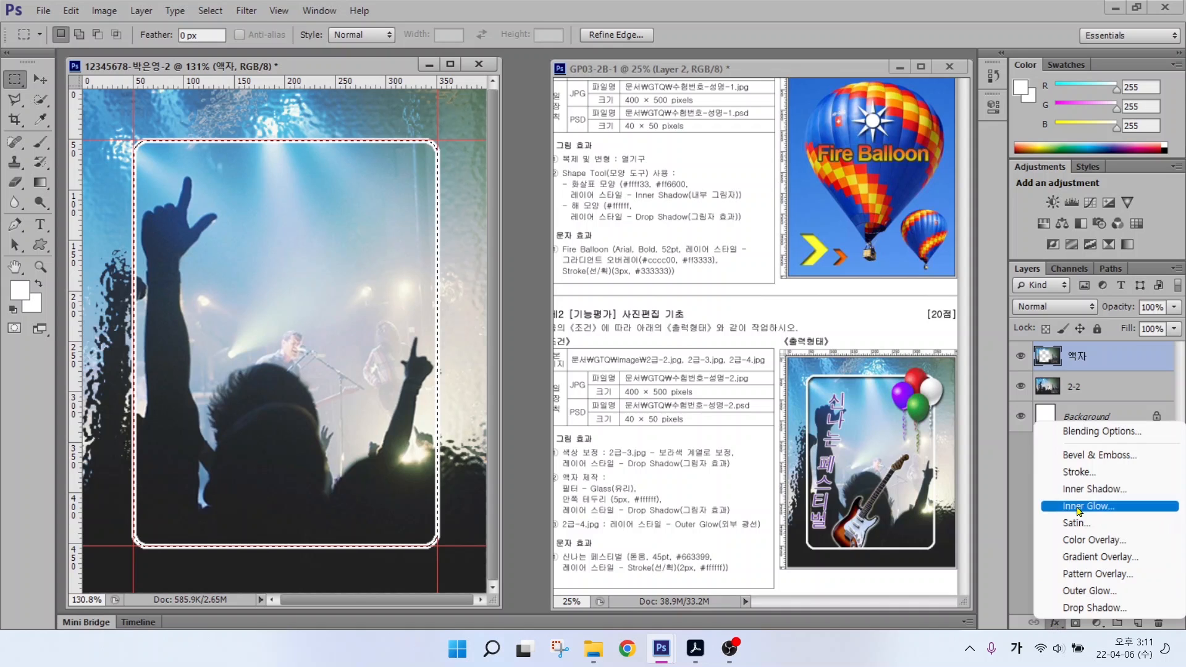
click(1070, 608)
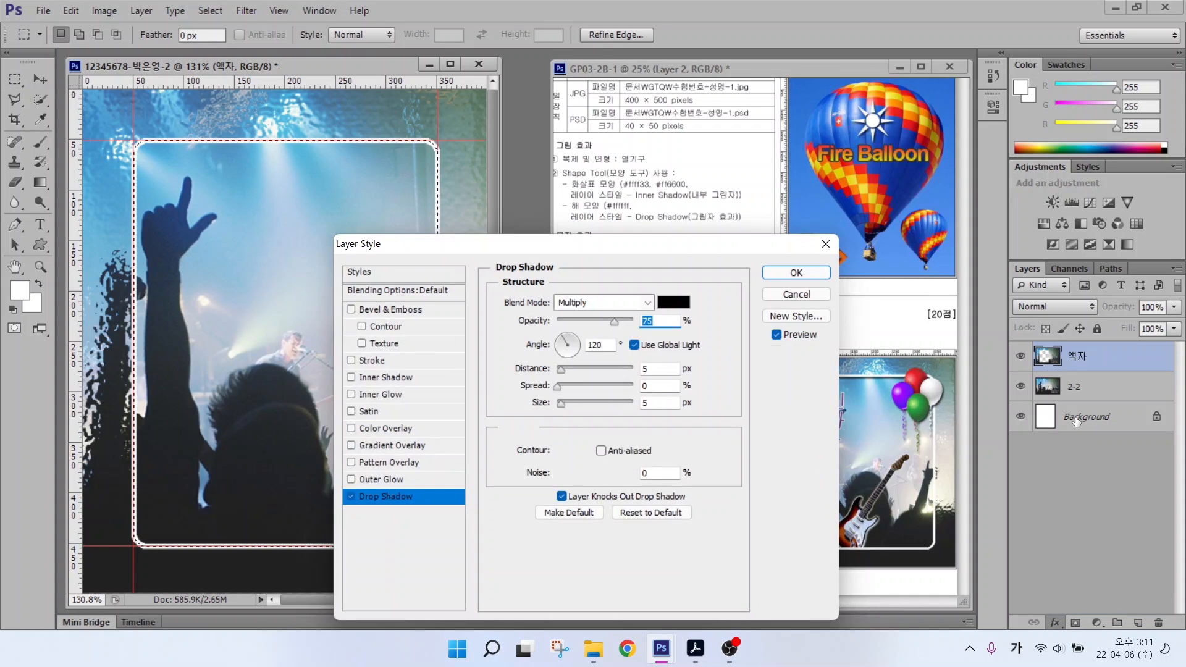
key(Return)
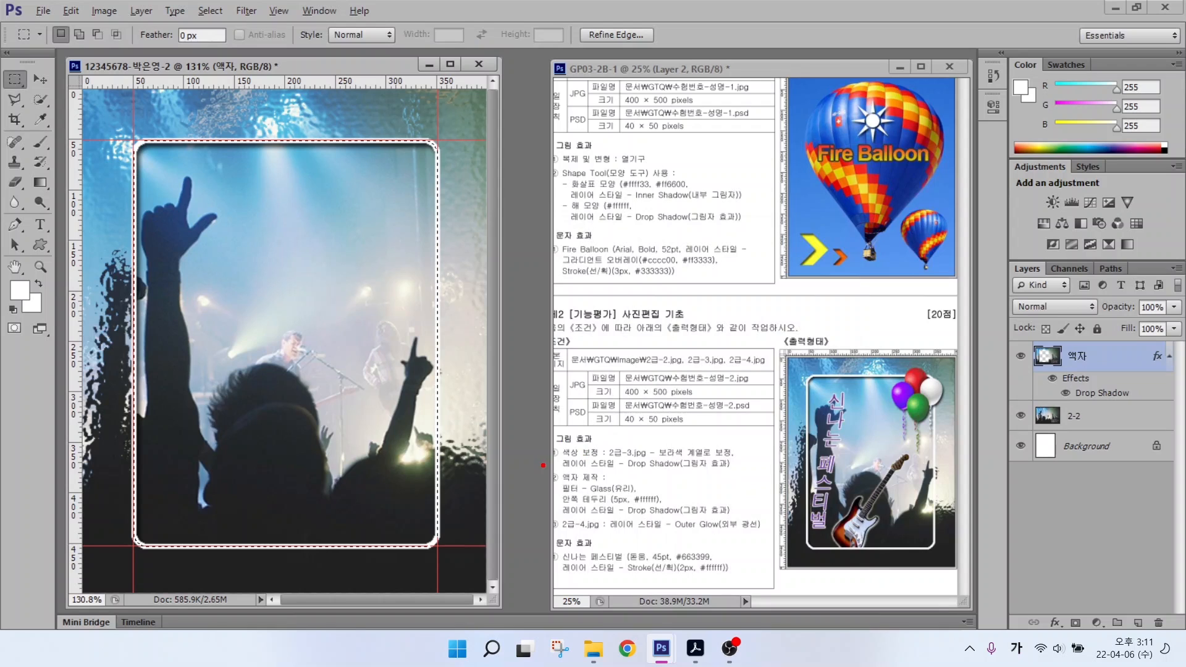
mouse_move(541, 465)
mouse_down()
mouse_move(721, 535)
mouse_move(765, 532)
mouse_up()
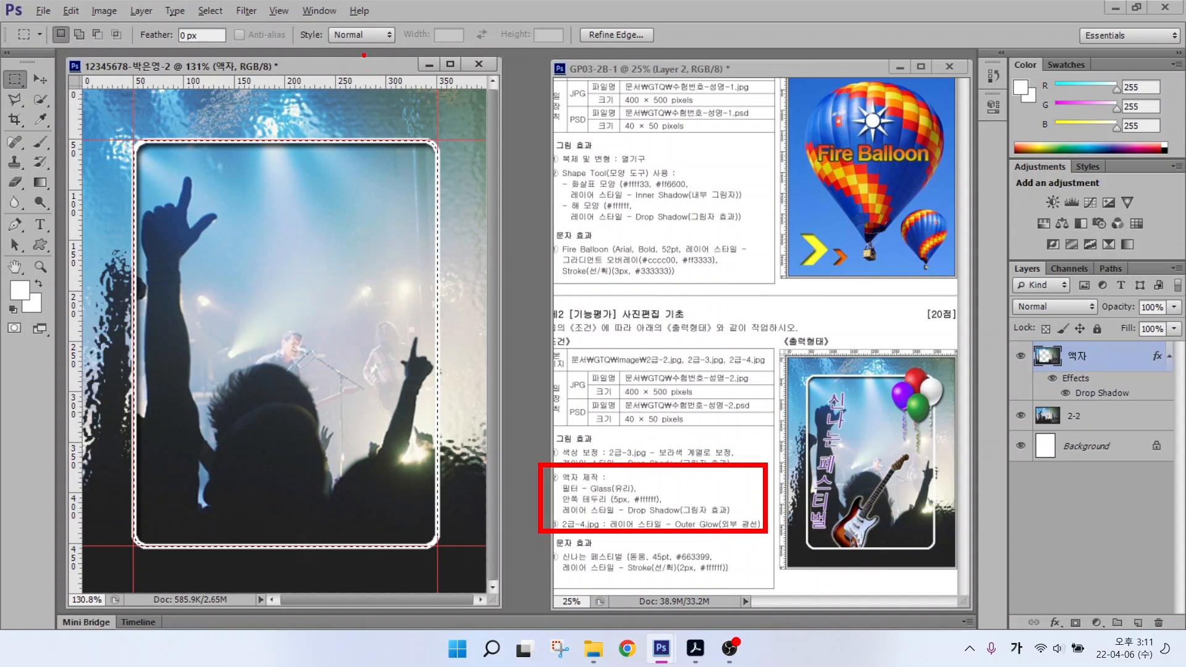
drag(405, 87, 358, 136)
key(Escape)
Step: Deselect the frame selection
click(208, 11)
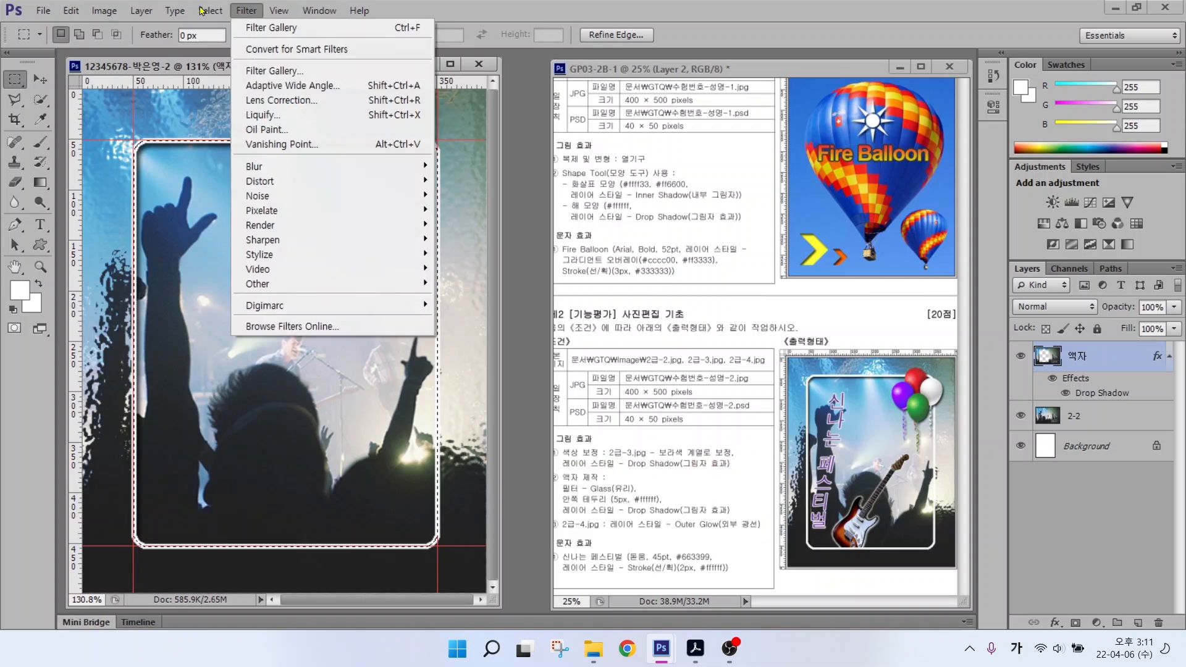
mouse_move(204, 11)
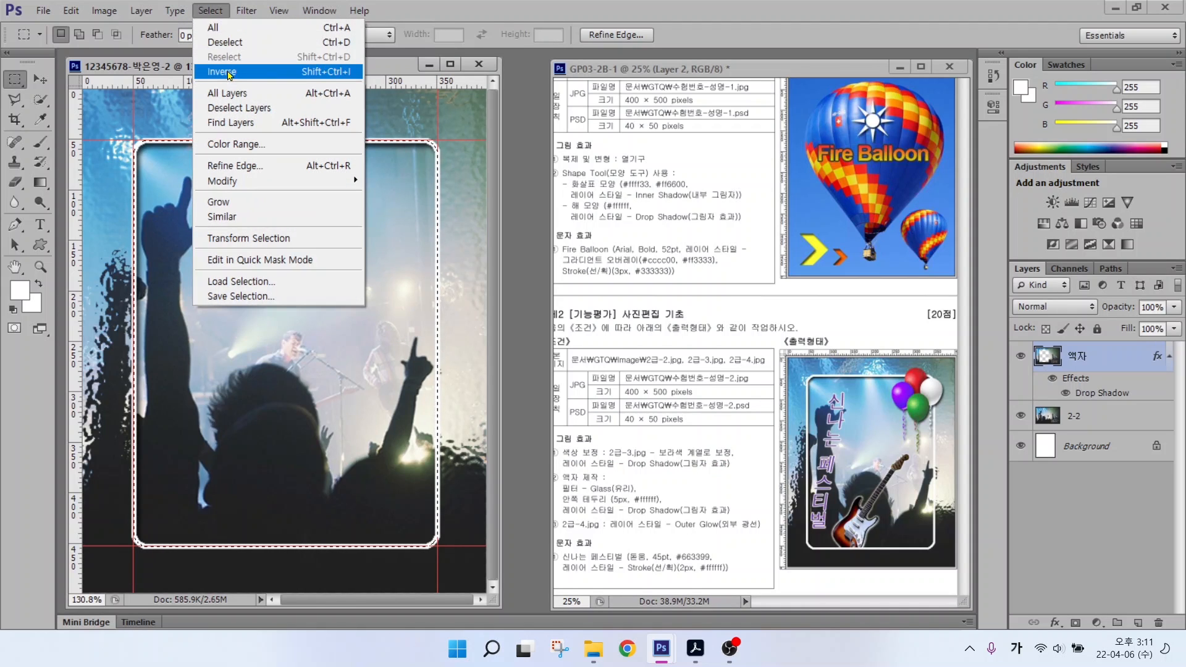
click(226, 42)
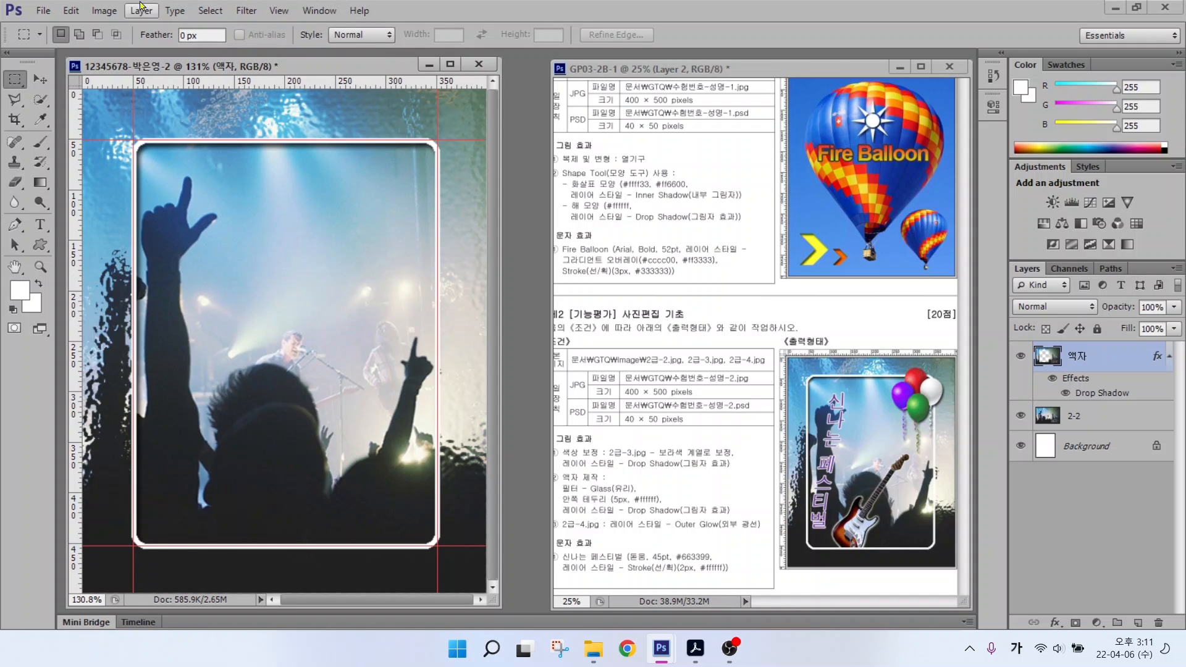
Step: Clear all guides from the canvas and call up the Open dialog
click(270, 10)
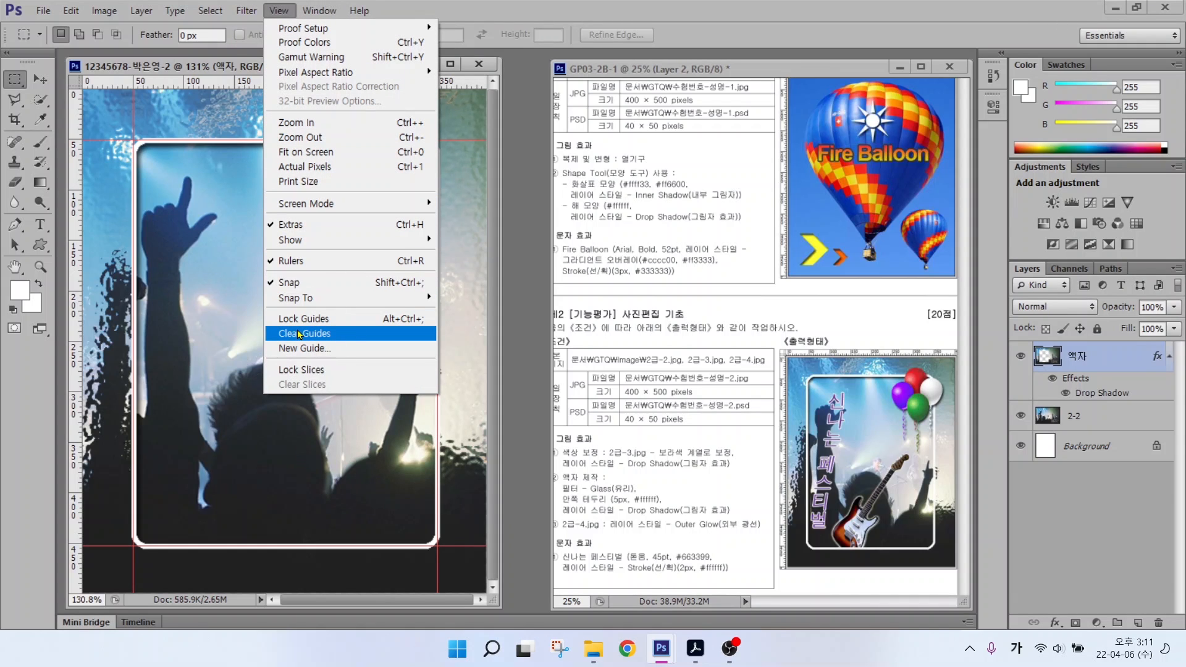
click(298, 334)
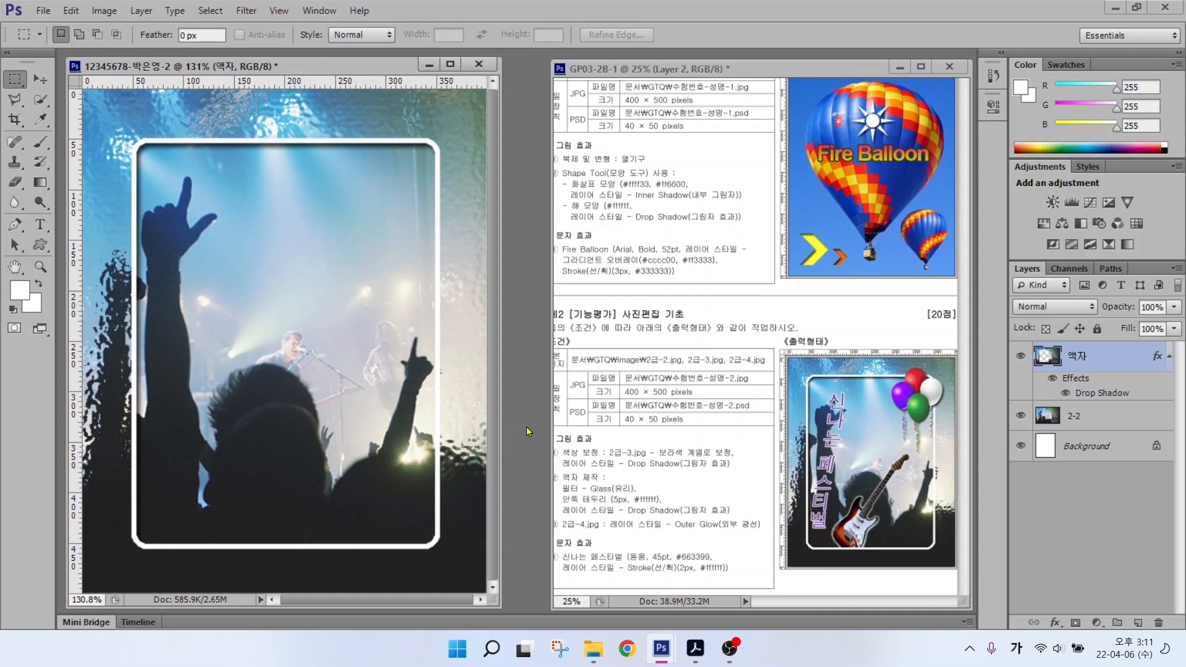
key(ctrl+2)
mouse_move(551, 440)
mouse_down()
mouse_move(646, 475)
mouse_move(770, 474)
mouse_up()
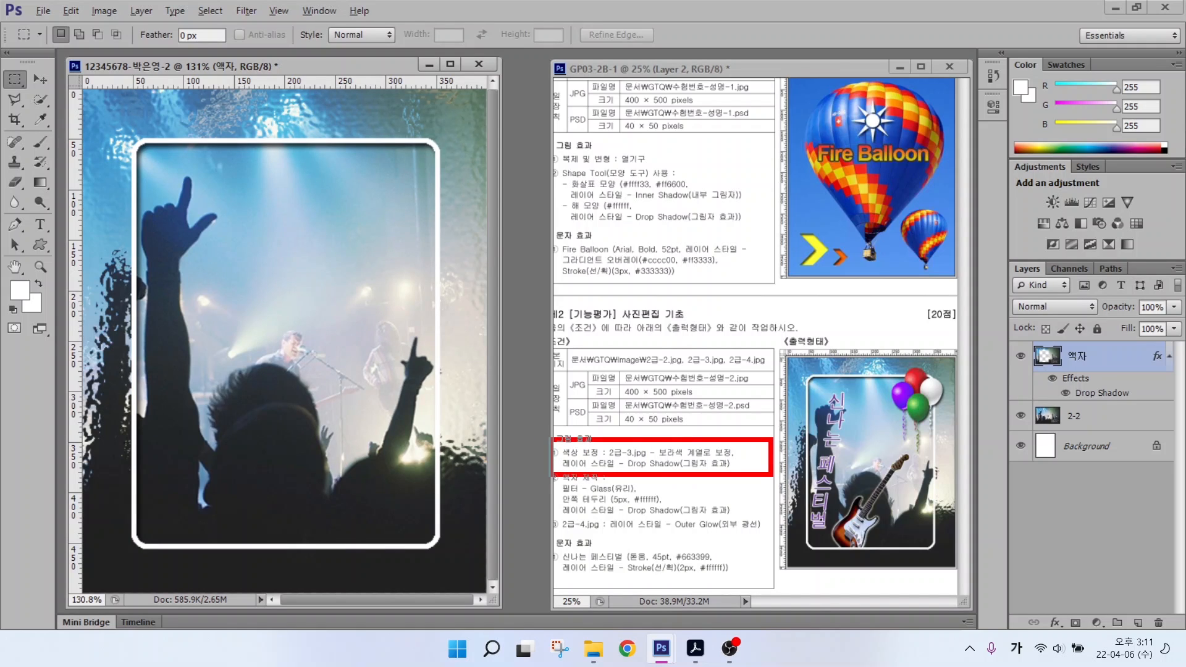
drag(608, 448, 668, 388)
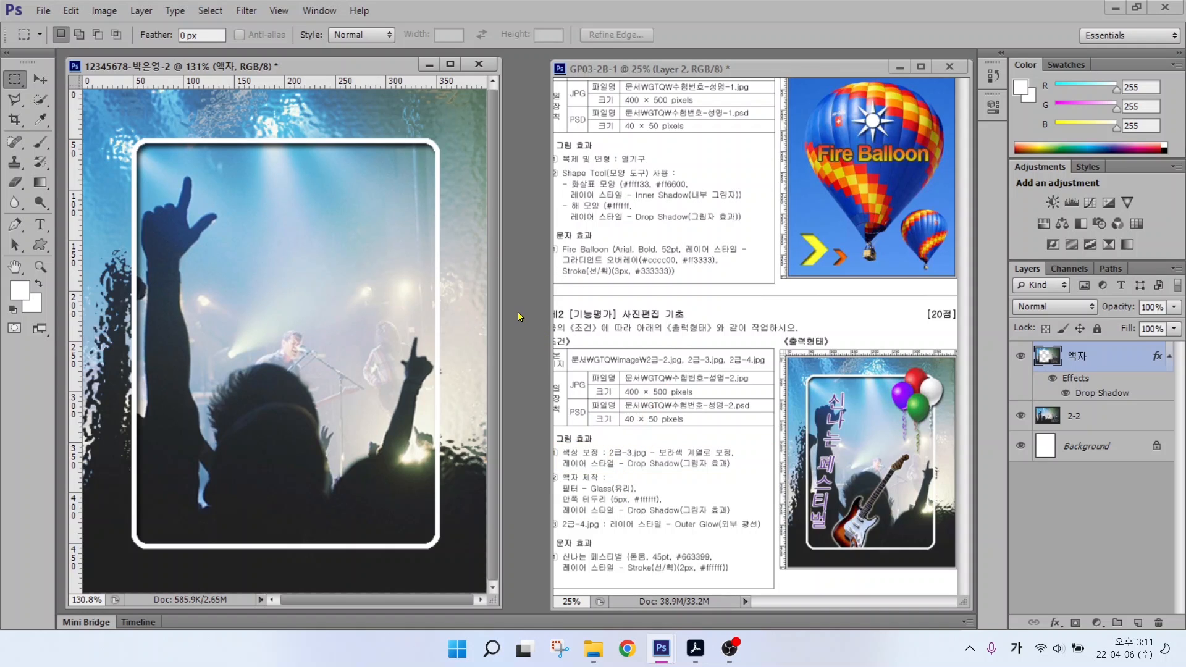
key(ctrl+o)
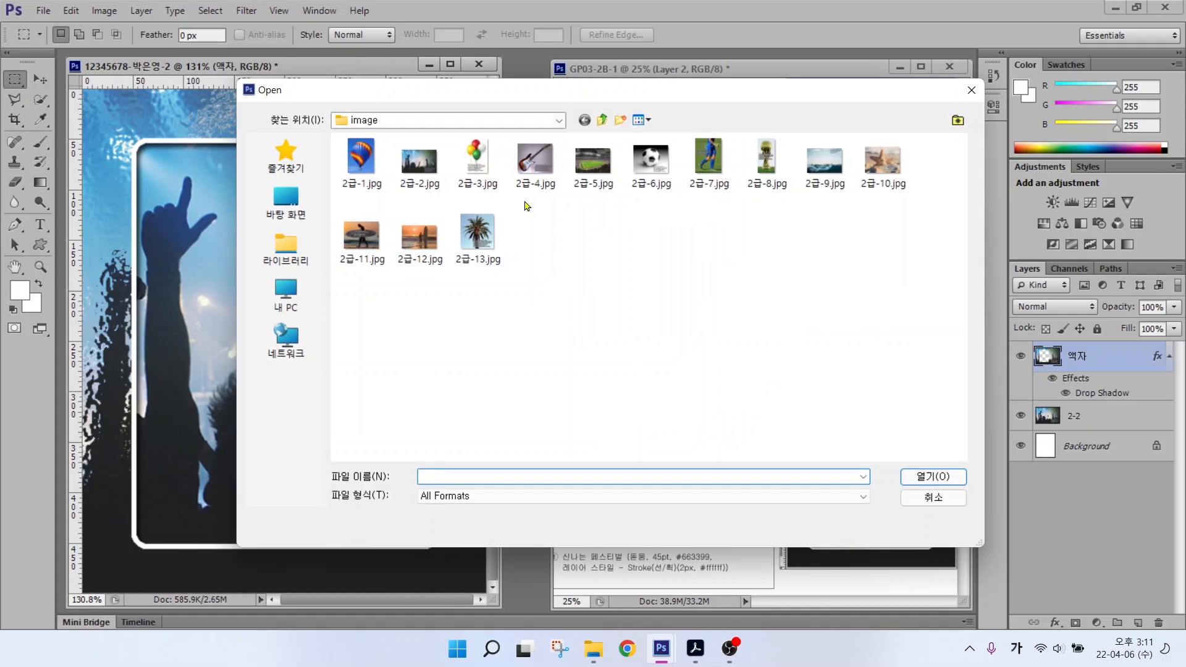
Step: Open the balloon photo 2급-3.jpg and move its window aside
click(476, 163)
click(932, 476)
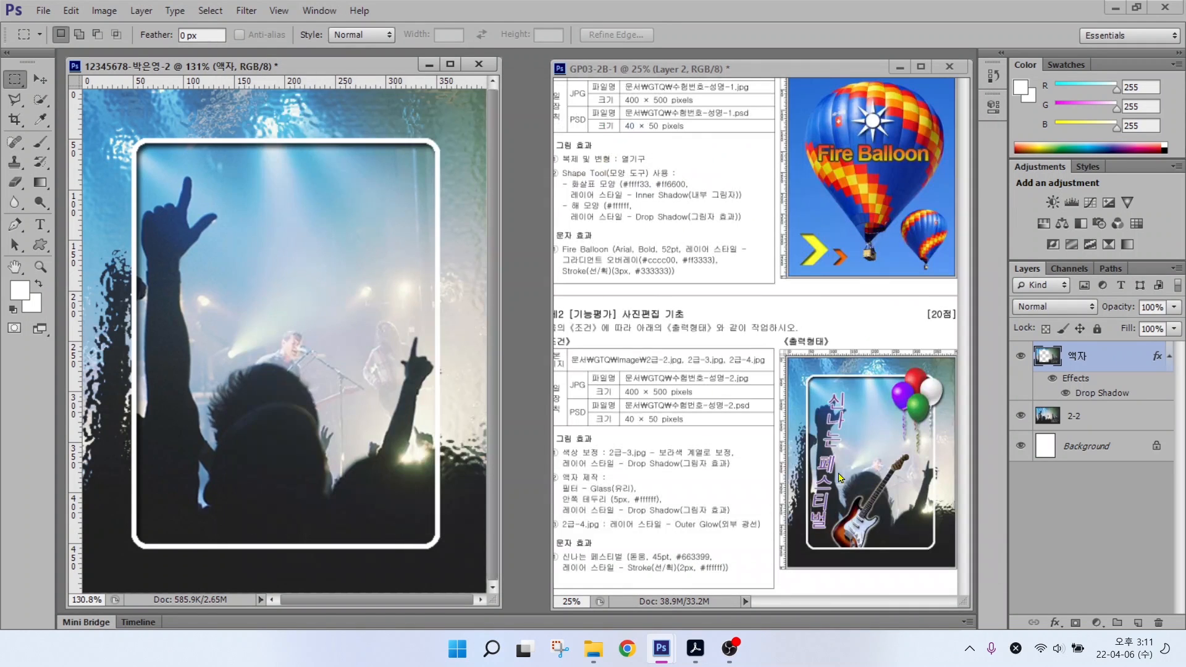
drag(260, 109, 645, 227)
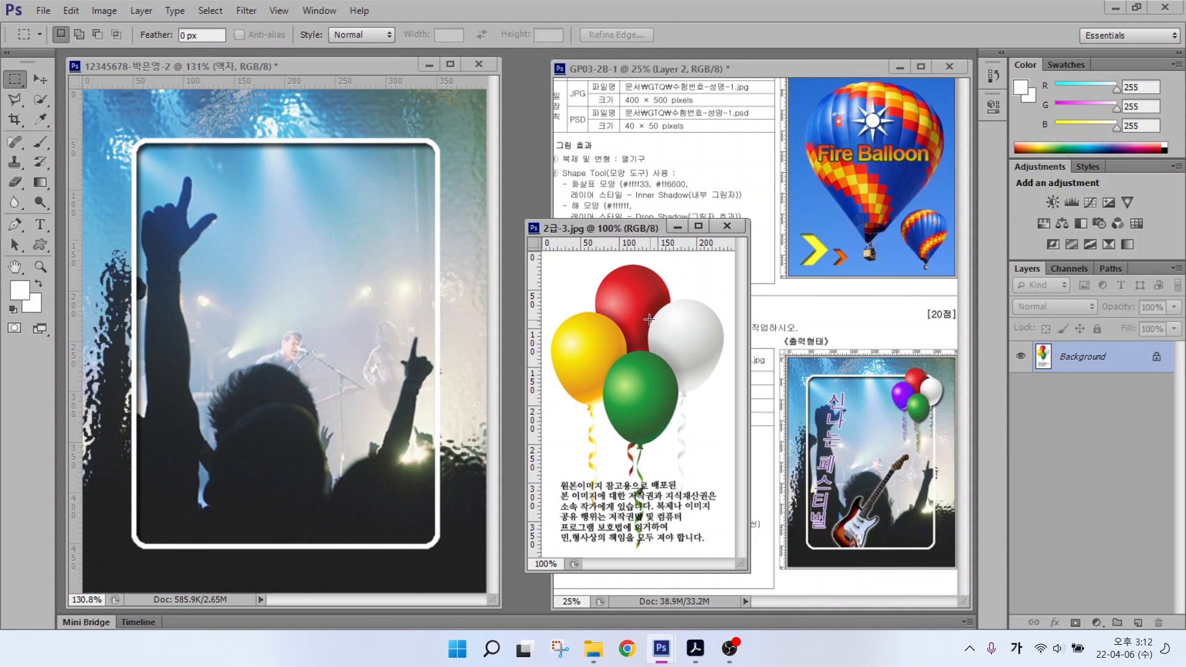
Step: Select the white background with the Magic Wand at tolerance 32
click(40, 102)
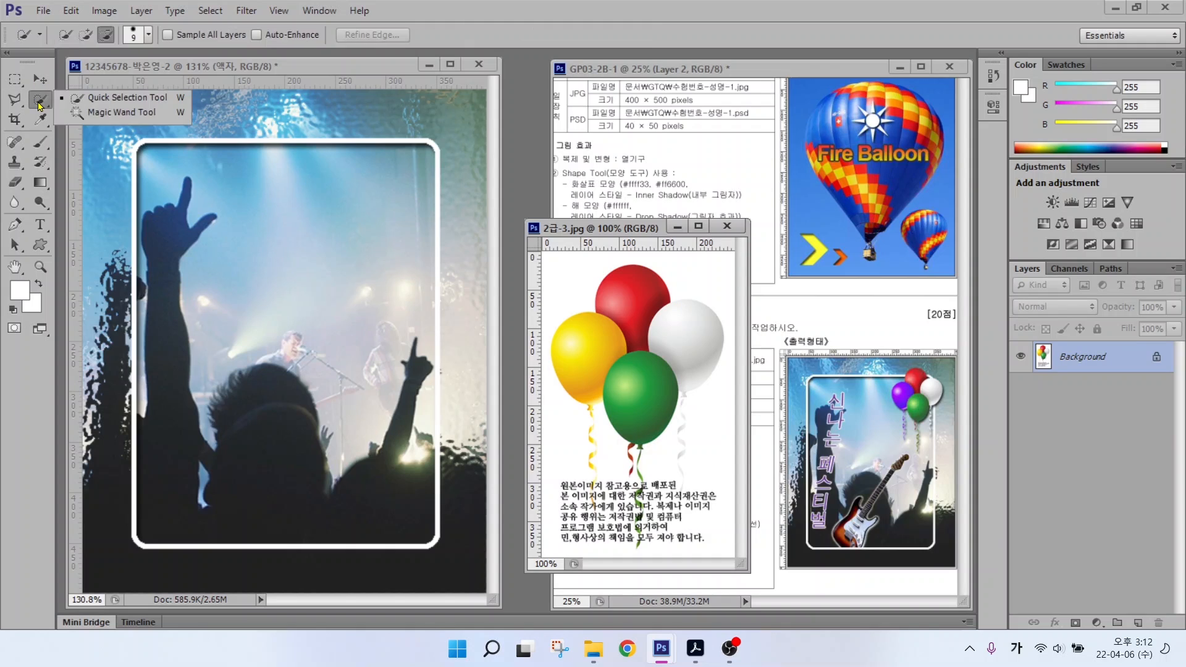
click(129, 114)
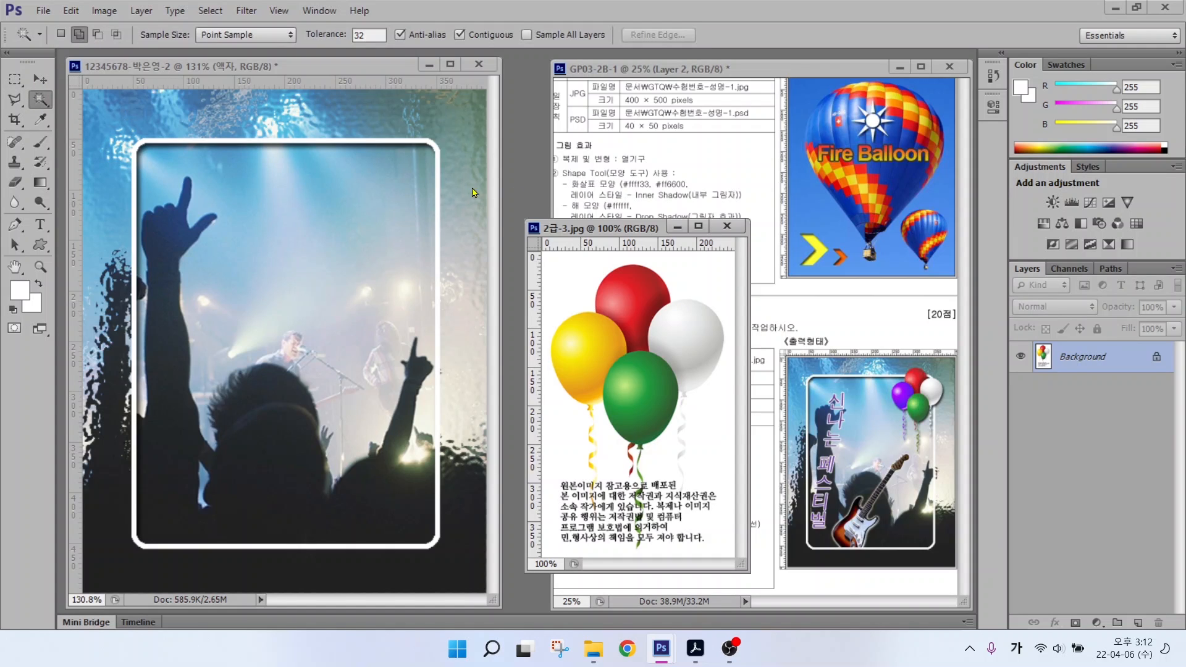
drag(370, 34, 352, 34)
click(709, 284)
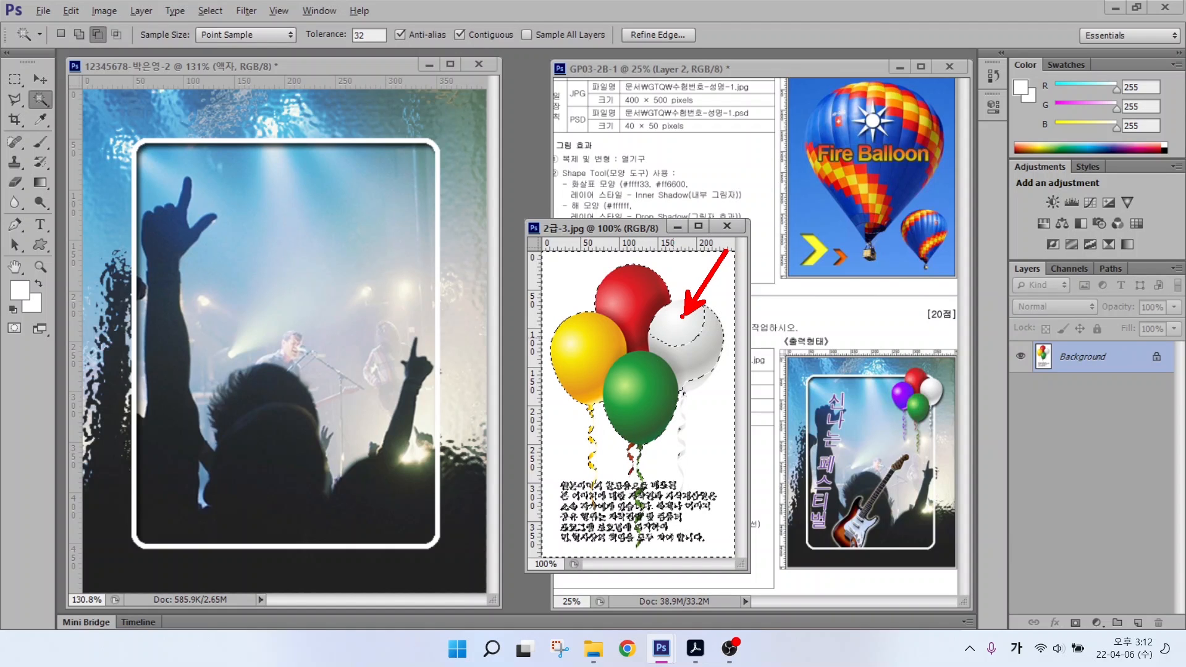
Step: Deselect, then reselect the balloon photo's white background with Magic Wand tolerance 10
key(Escape)
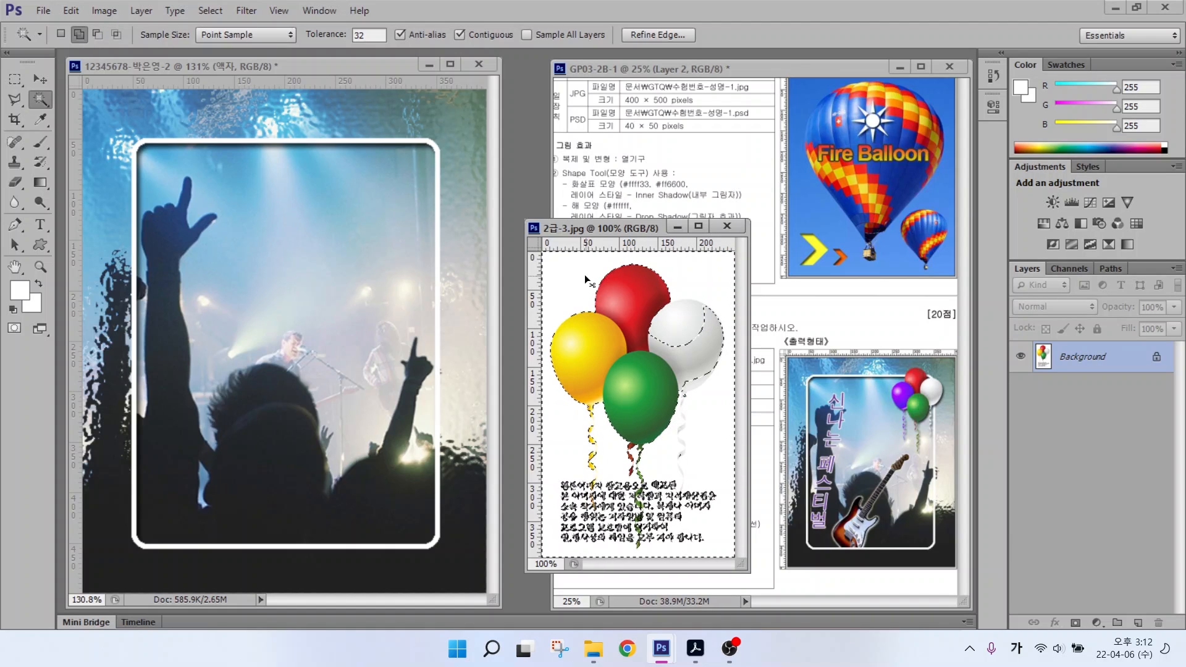
key(ctrl+d)
click(330, 35)
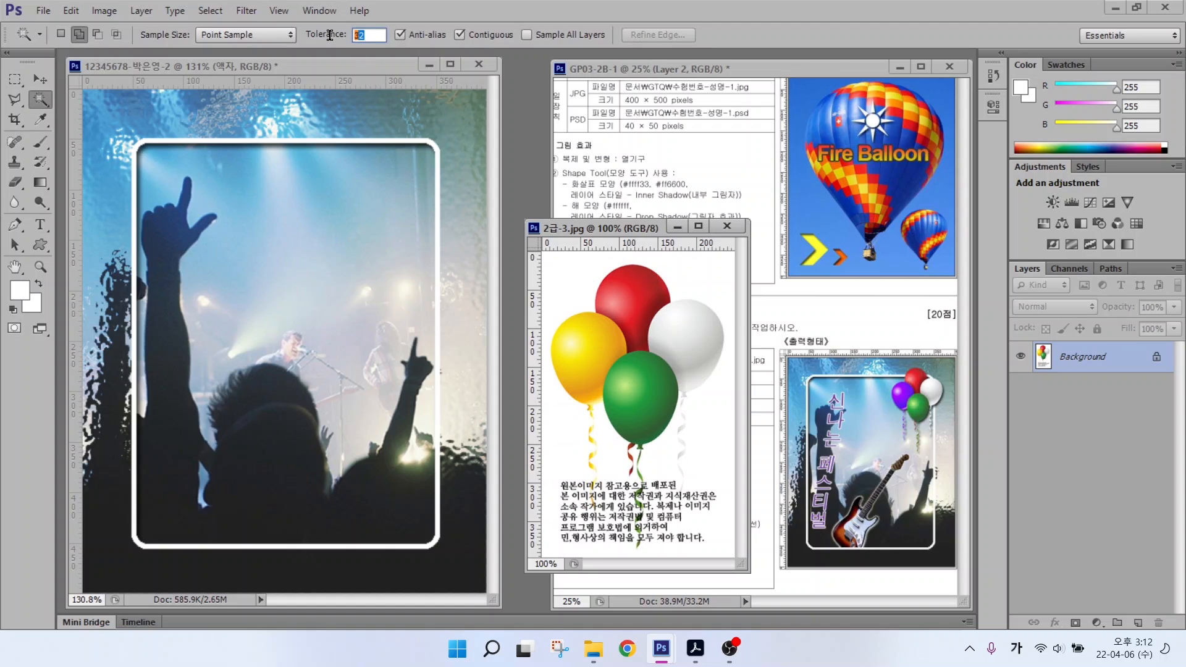
text(10)
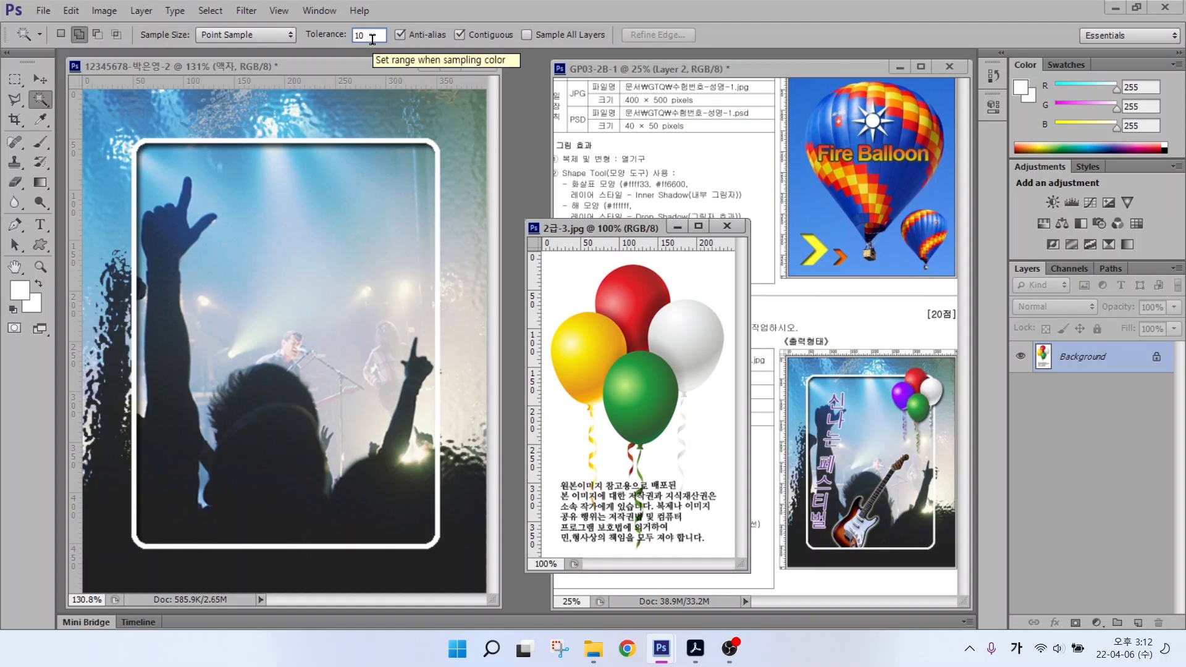
click(712, 284)
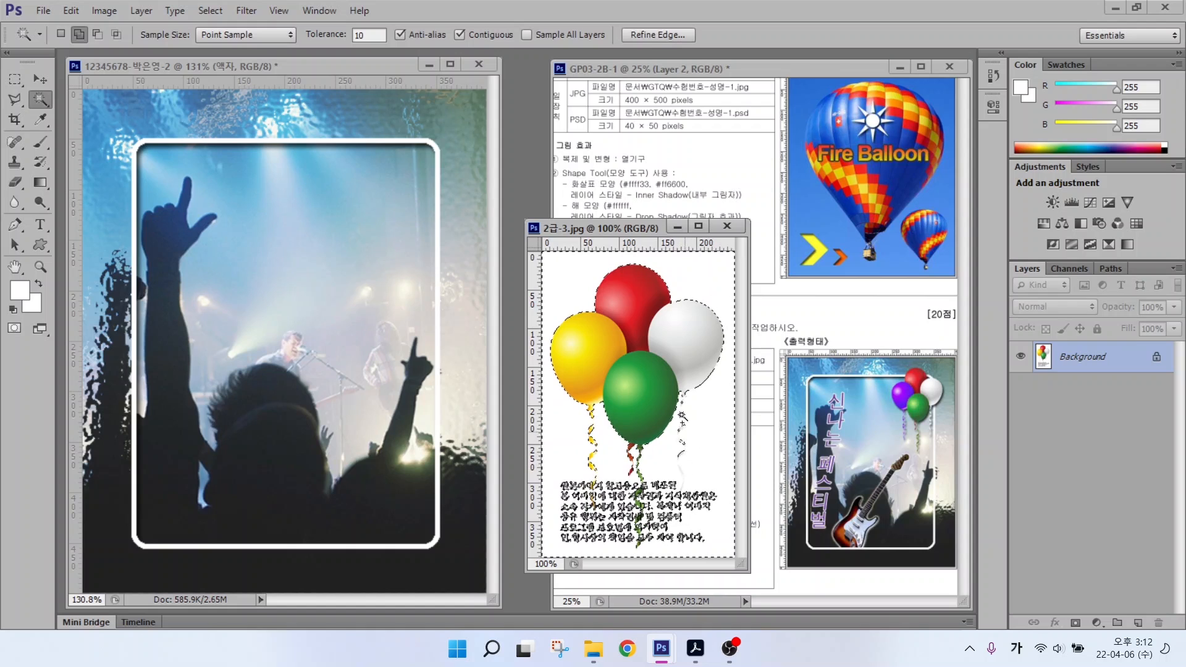
key(alt+2)
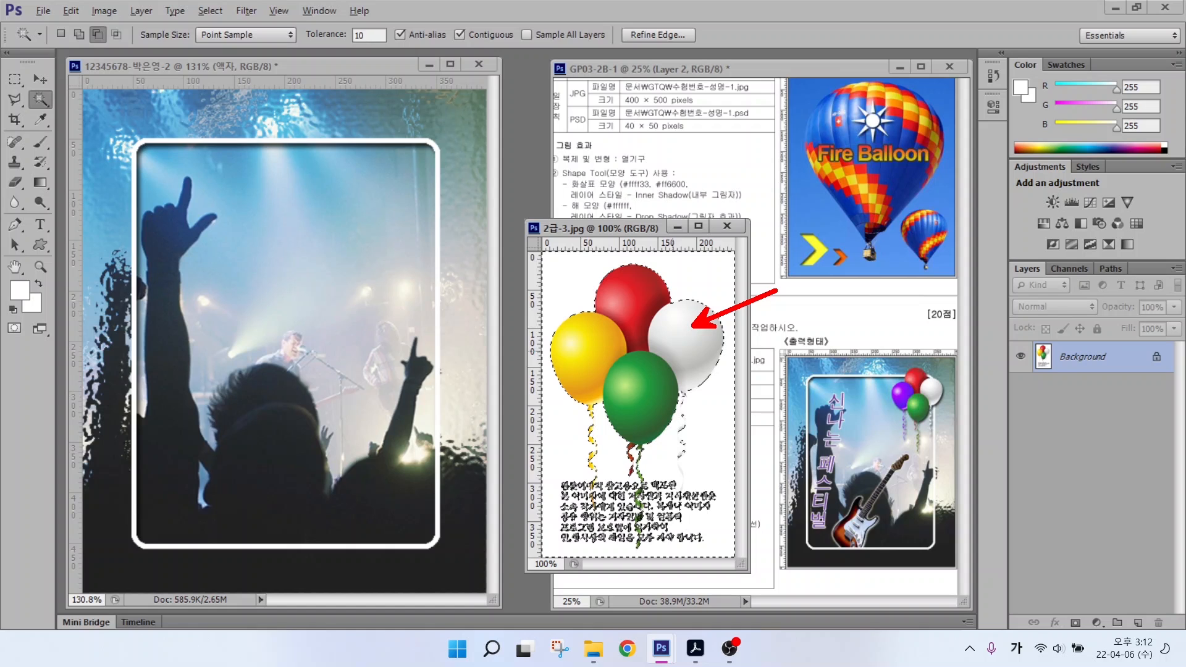
key(Escape)
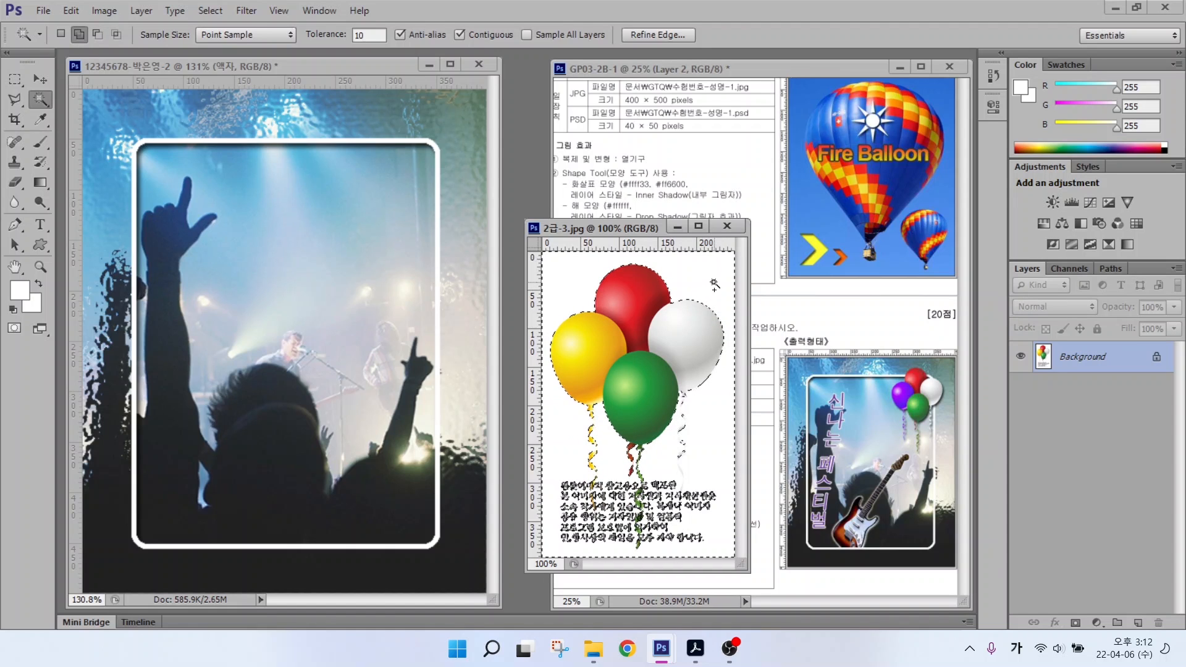
click(715, 284)
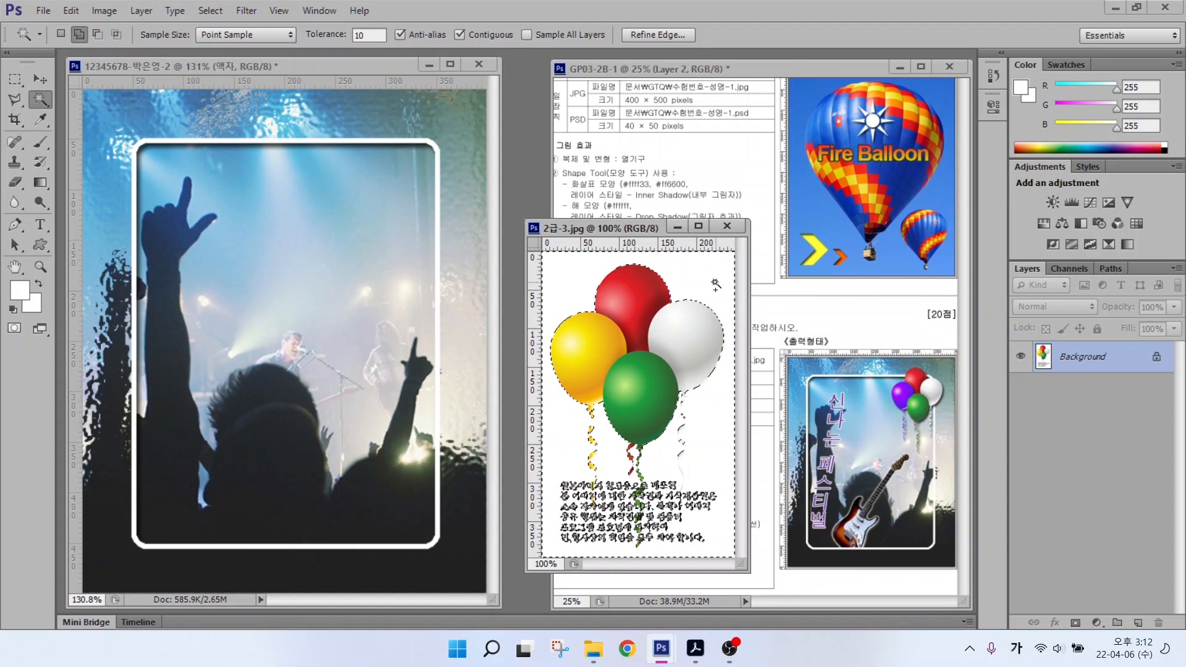
Step: Invert the selection so only the balloons and strings are selected
click(207, 10)
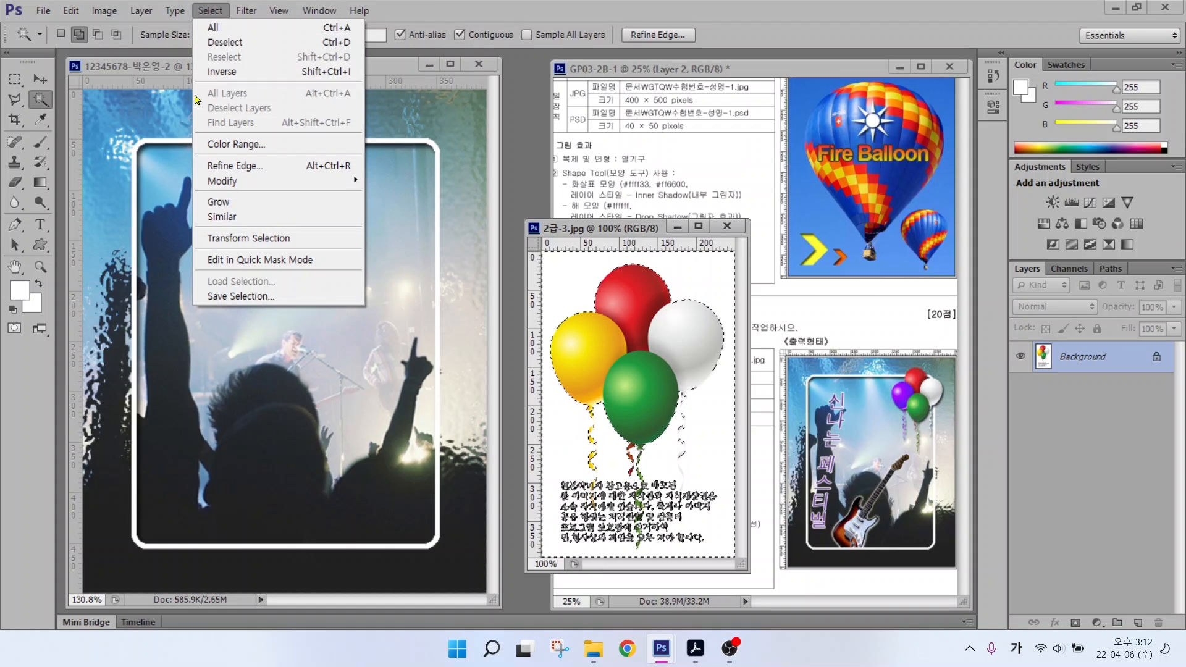
click(229, 73)
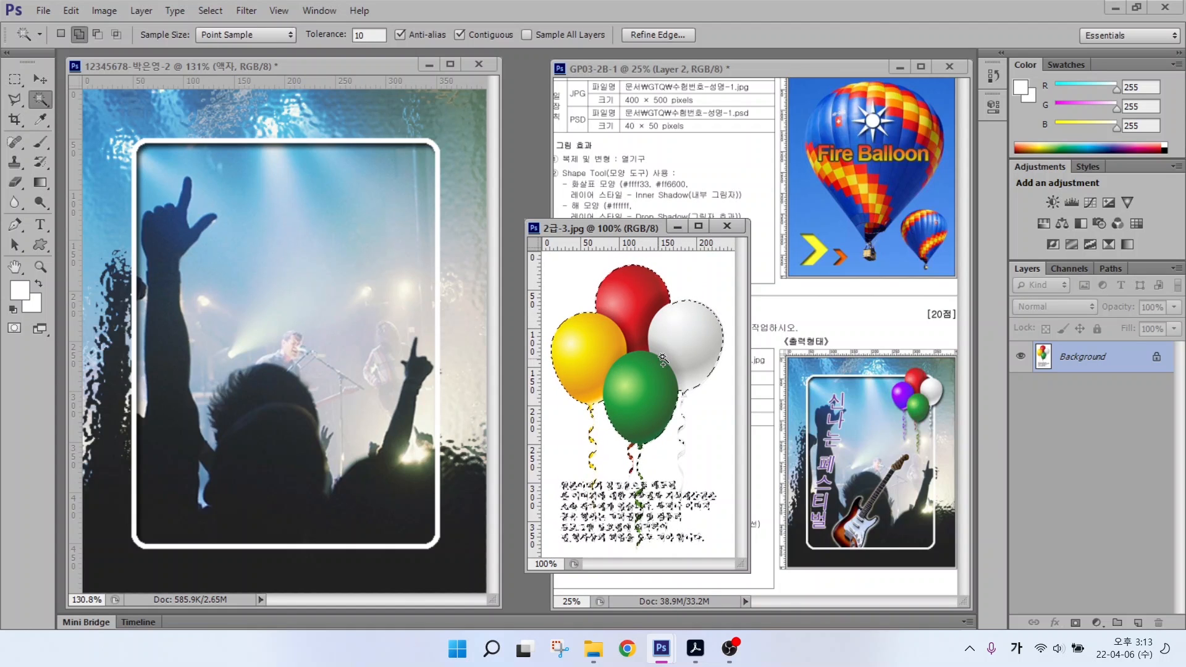
click(39, 79)
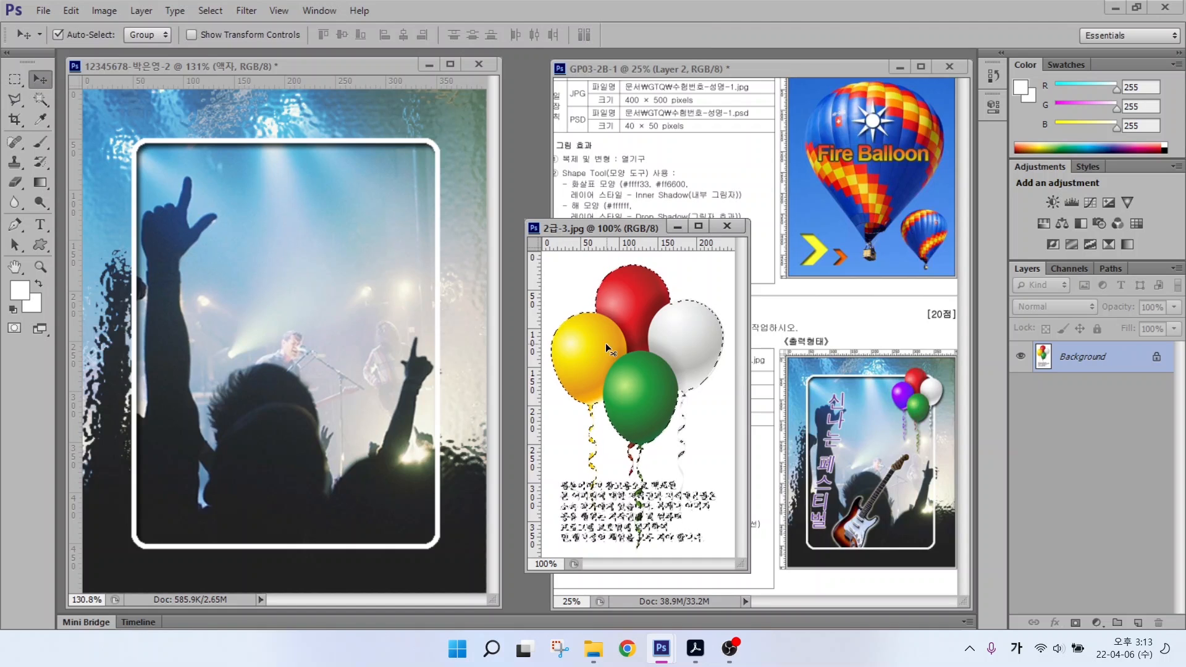
Step: Drag the balloons into the frame document and scale them to about 61% at the upper right
drag(607, 348, 319, 287)
click(727, 225)
key(ctrl+t)
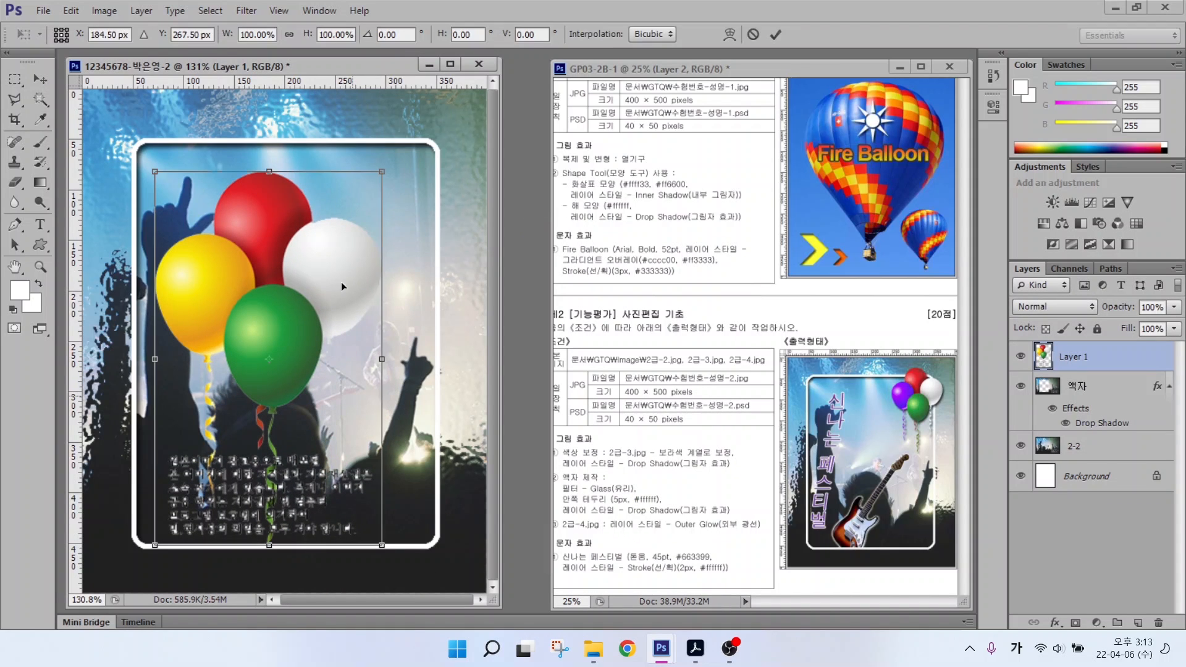
drag(380, 171, 417, 184)
drag(323, 338, 303, 369)
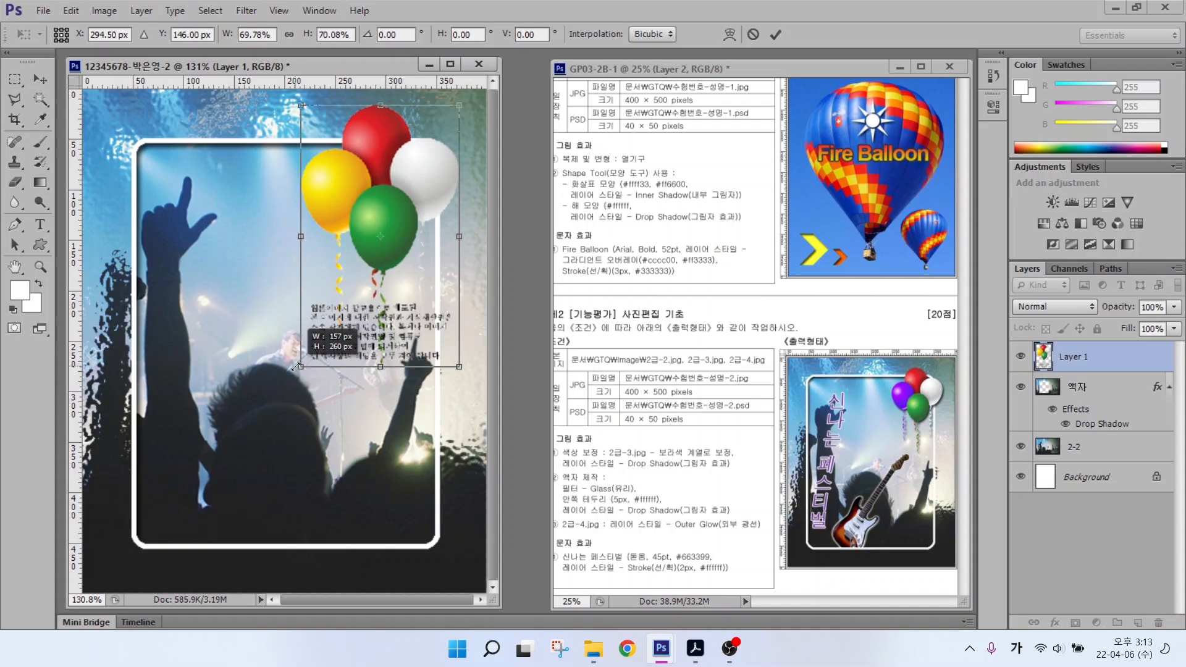
key(Return)
Step: Name the new balloon layer 2-3
double_click(1072, 356)
text(2-3)
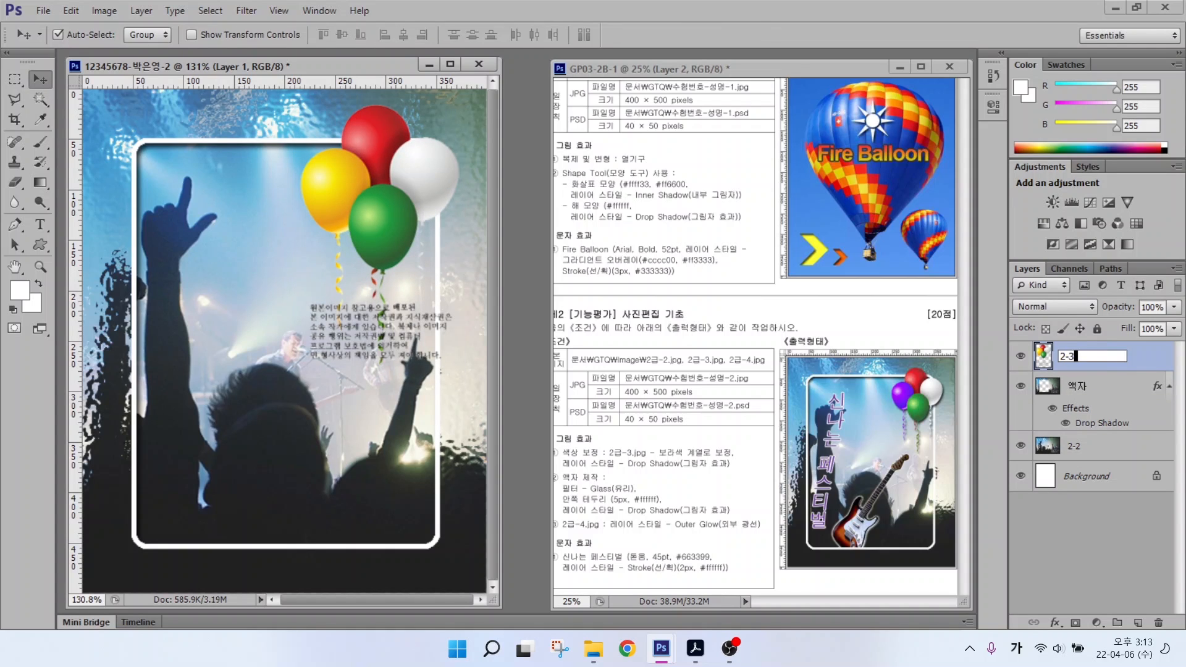
key(Return)
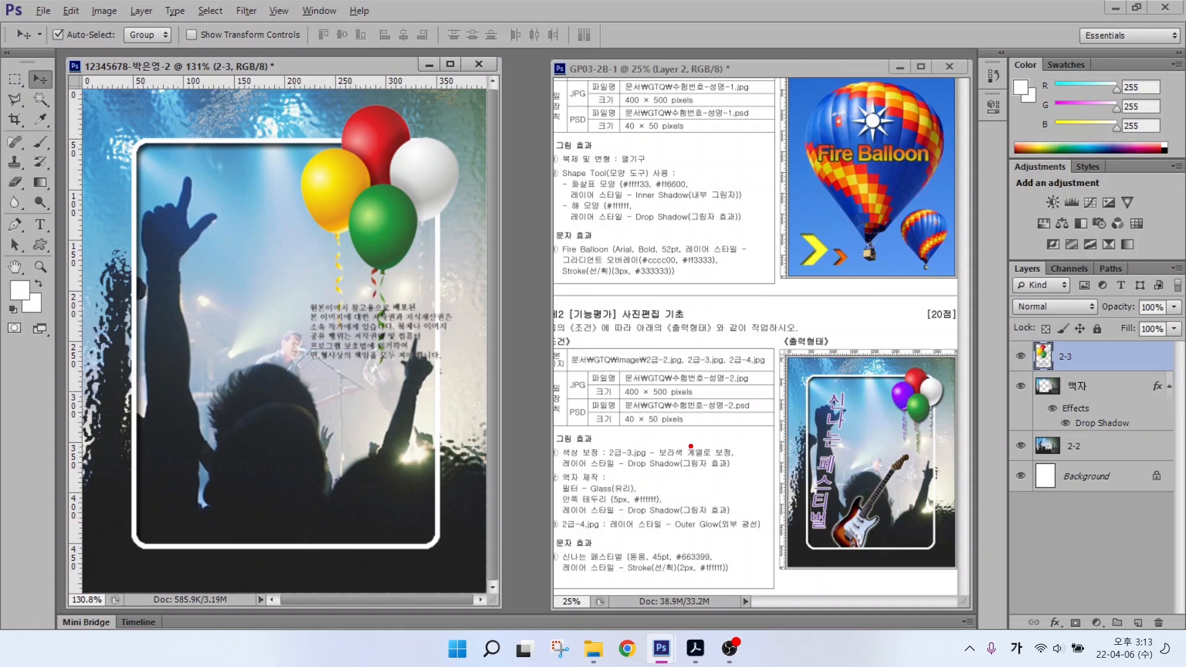
drag(676, 453, 726, 388)
drag(380, 126, 445, 78)
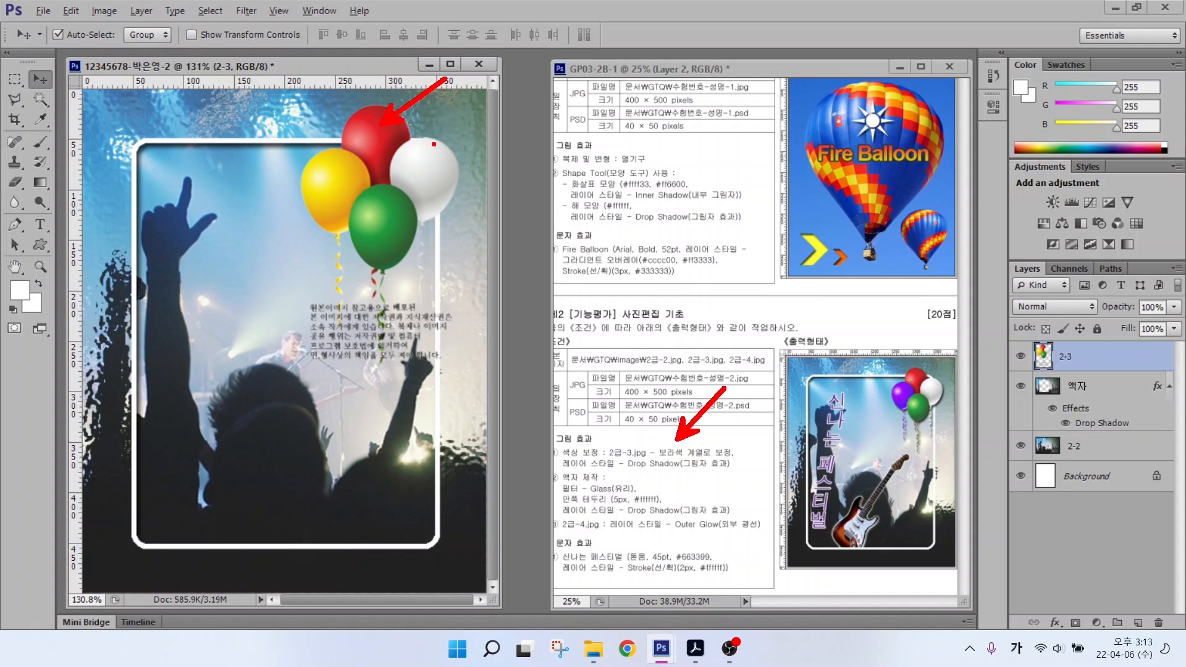
drag(431, 165, 528, 126)
drag(389, 247, 497, 289)
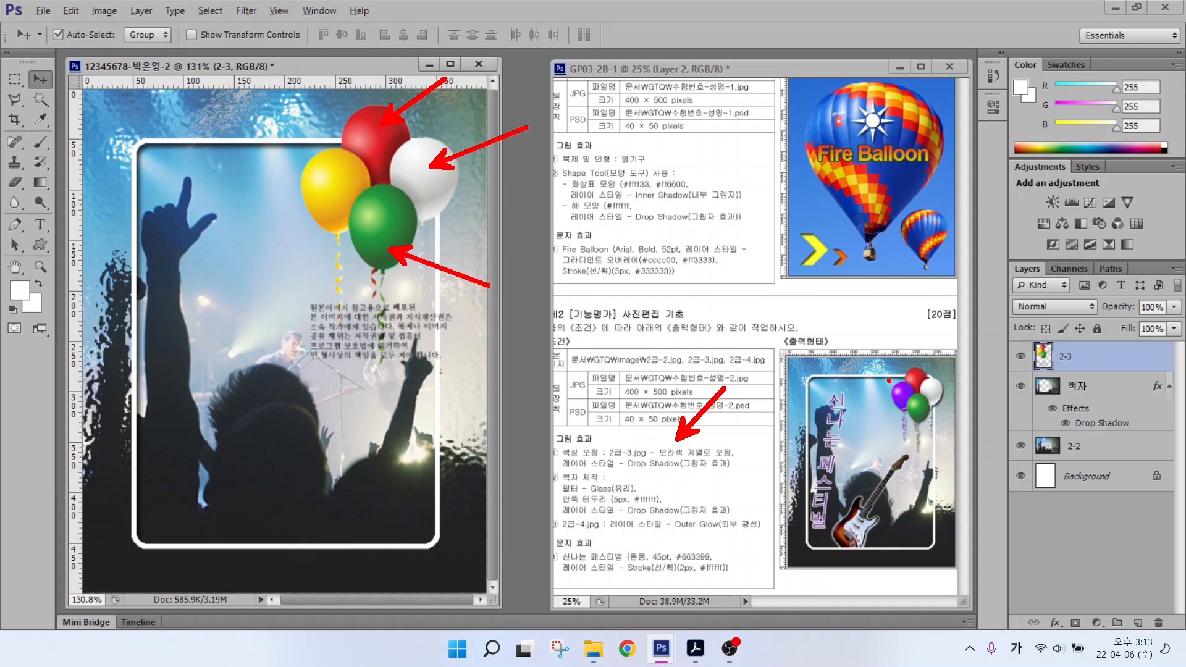
Step: Select the yellow balloon and its string with the Quick Selection tool
drag(308, 189, 260, 164)
key(Escape)
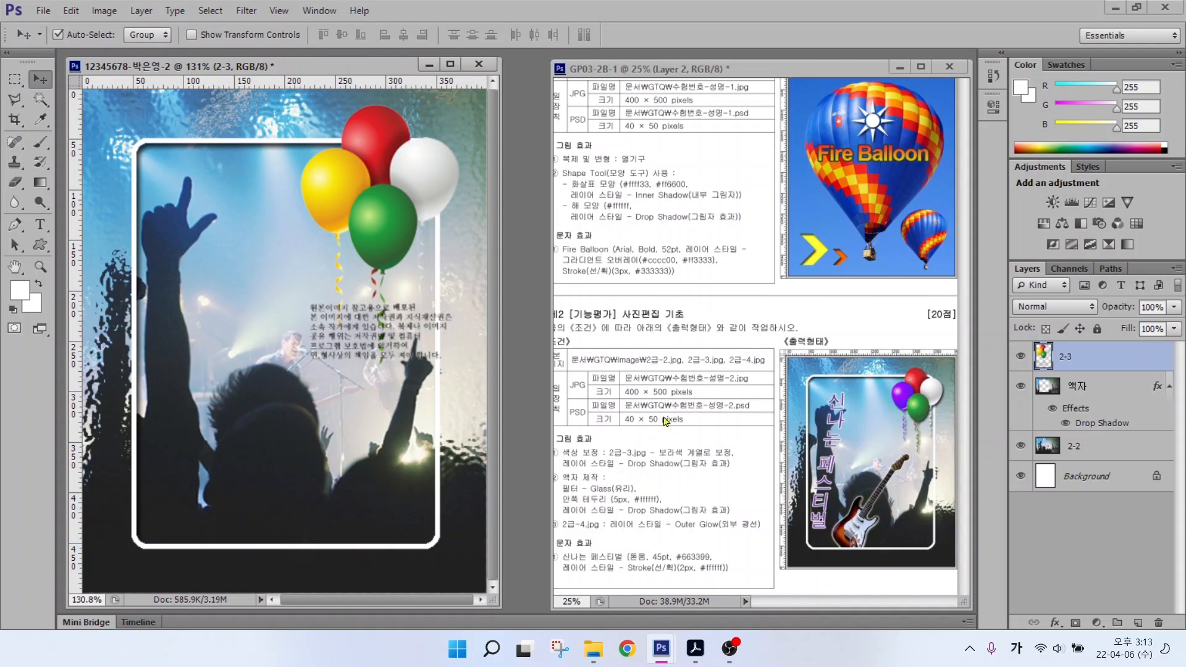
click(42, 100)
click(127, 98)
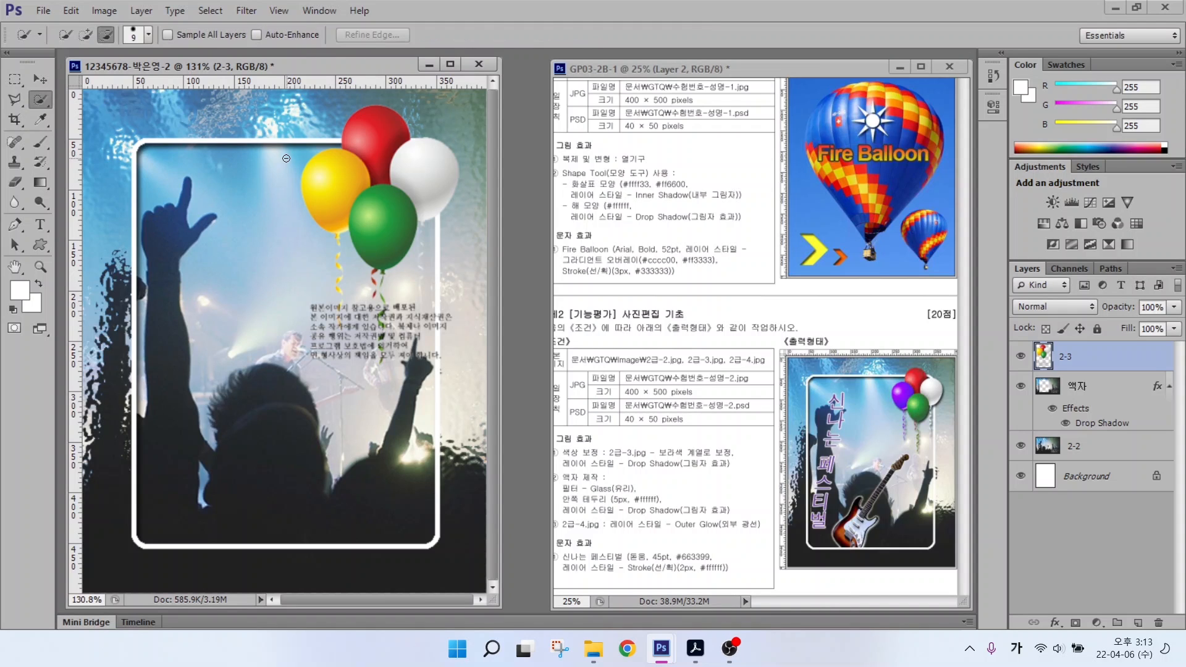
click(331, 182)
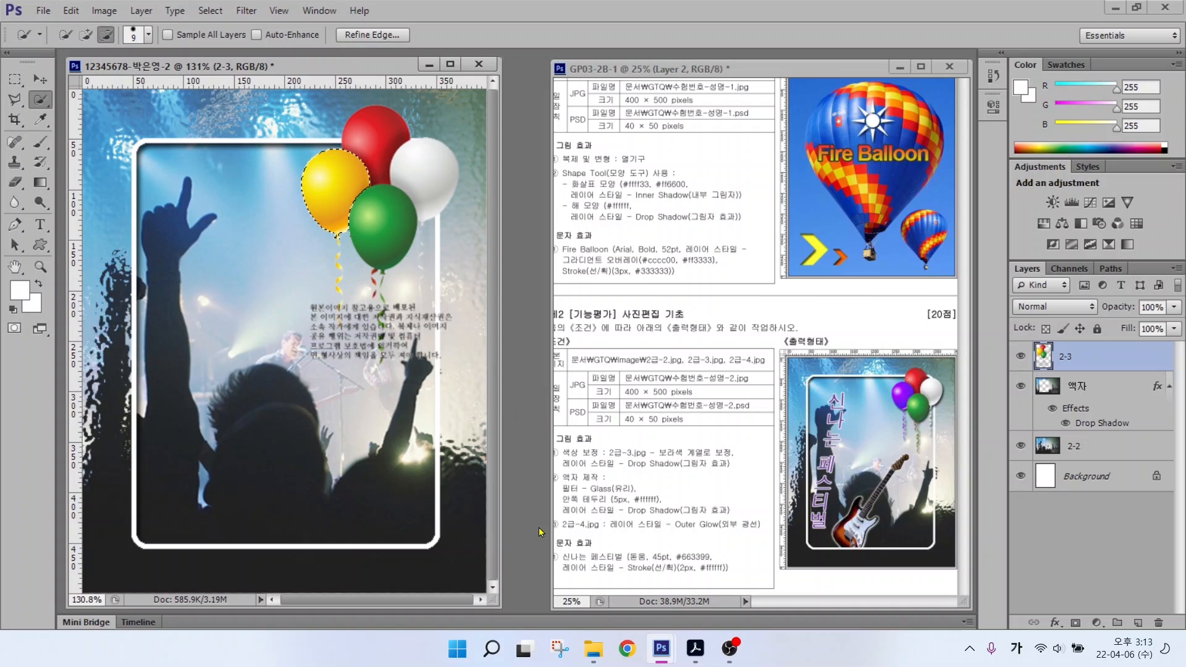
click(86, 34)
click(334, 279)
drag(334, 279, 338, 358)
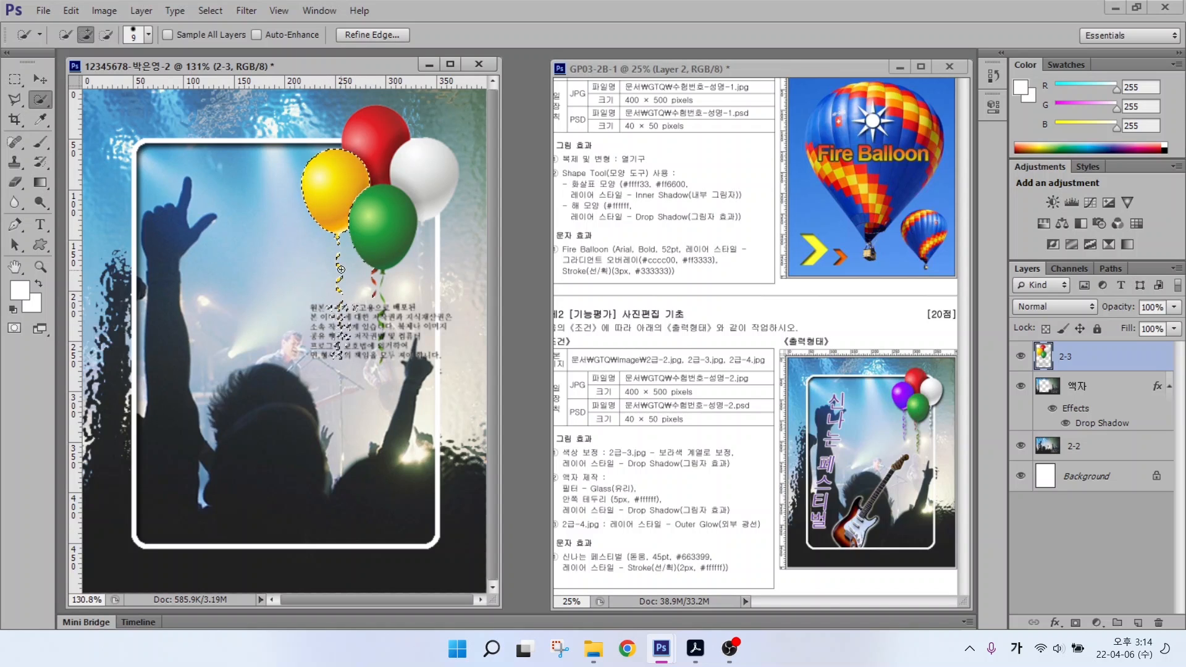
key(alt)
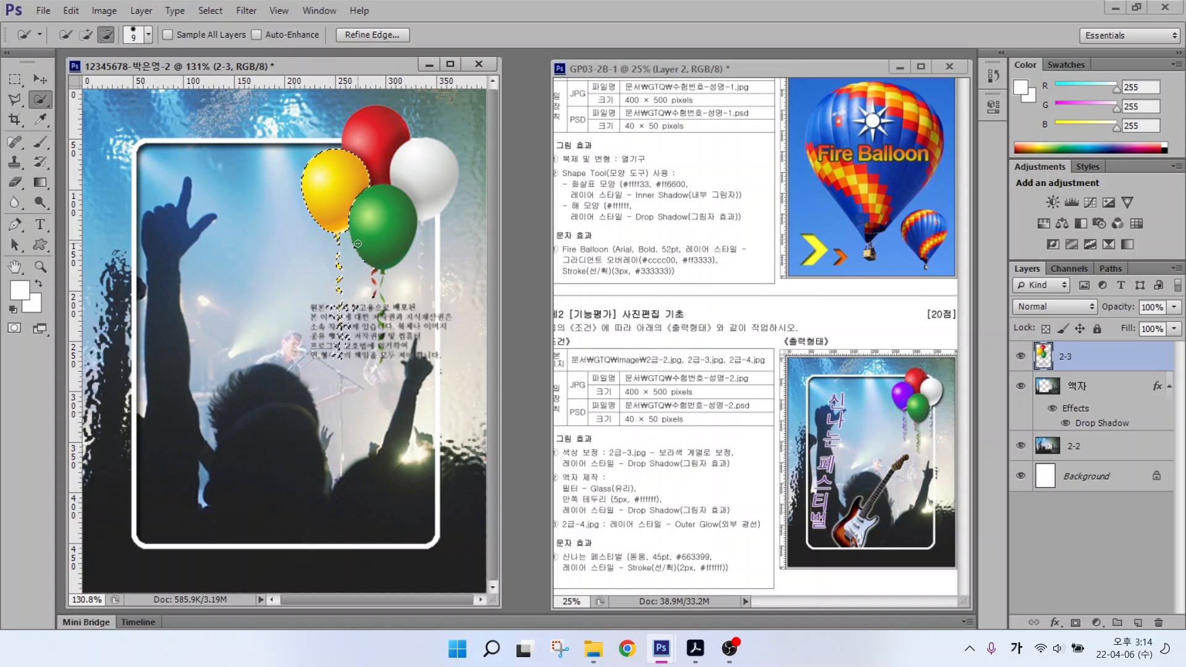
Step: Shift the balloon's hue -120 to purple with Hue/Saturation, then deselect
click(94, 12)
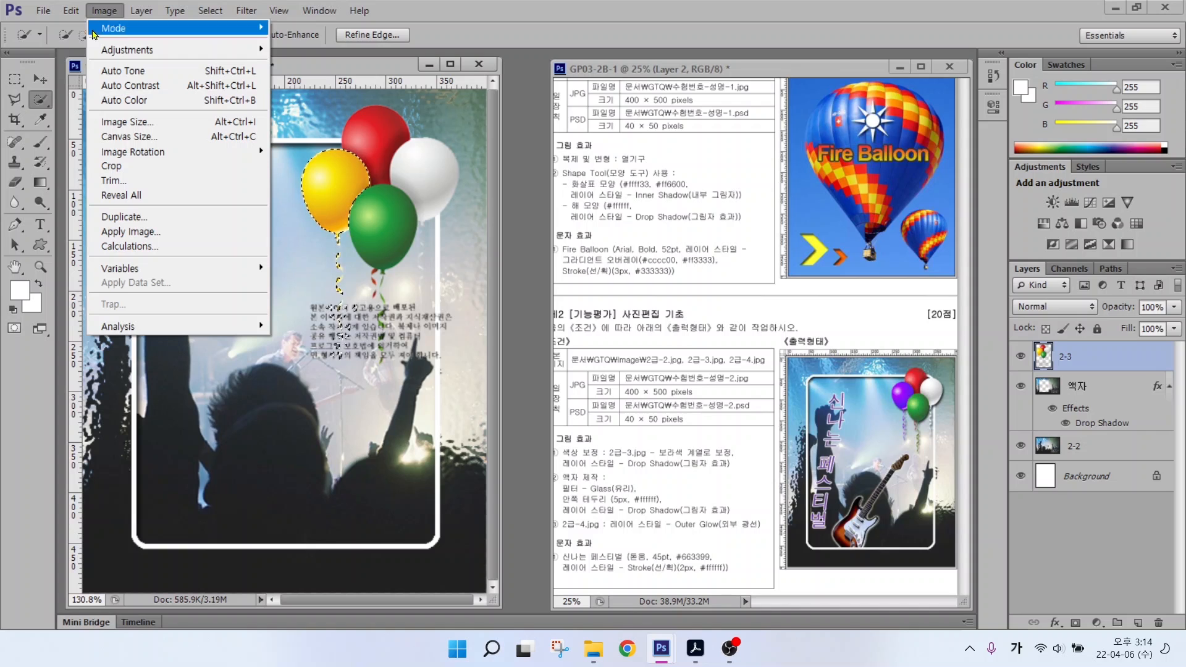
mouse_move(106, 52)
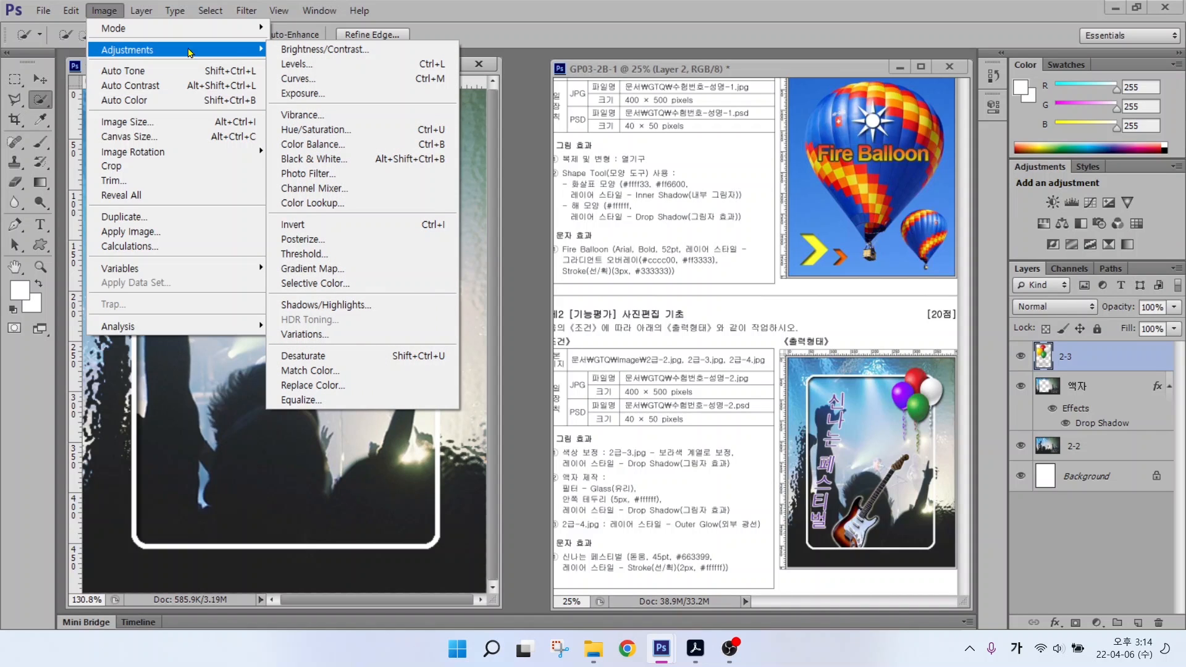
click(319, 131)
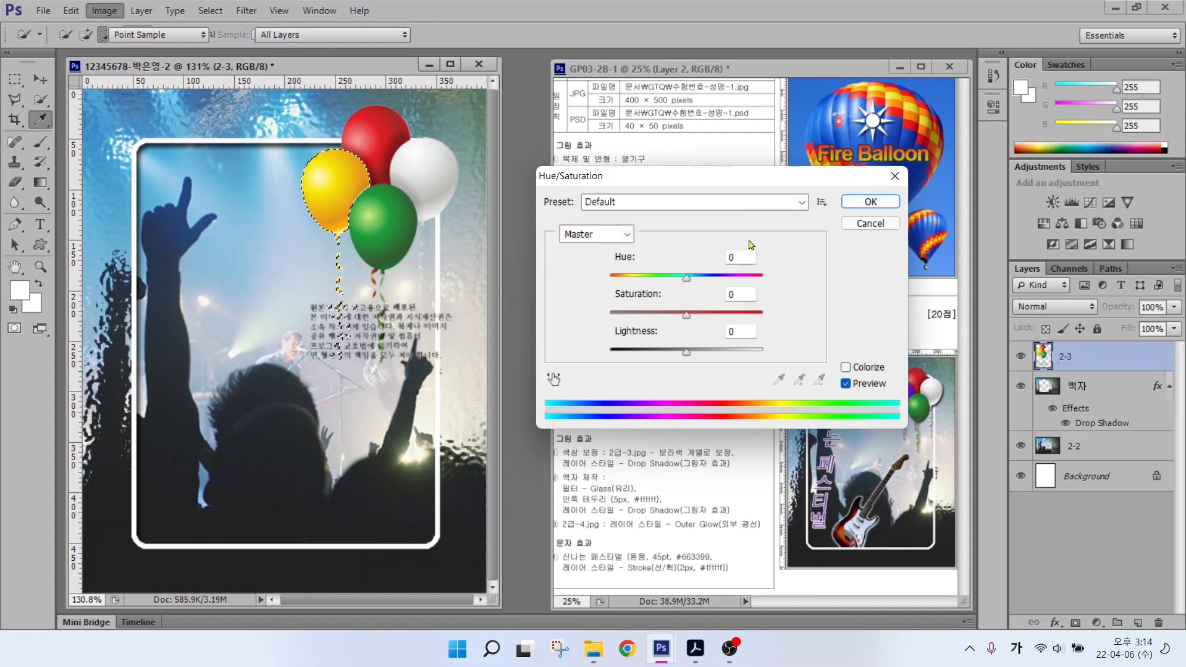
key(alt)
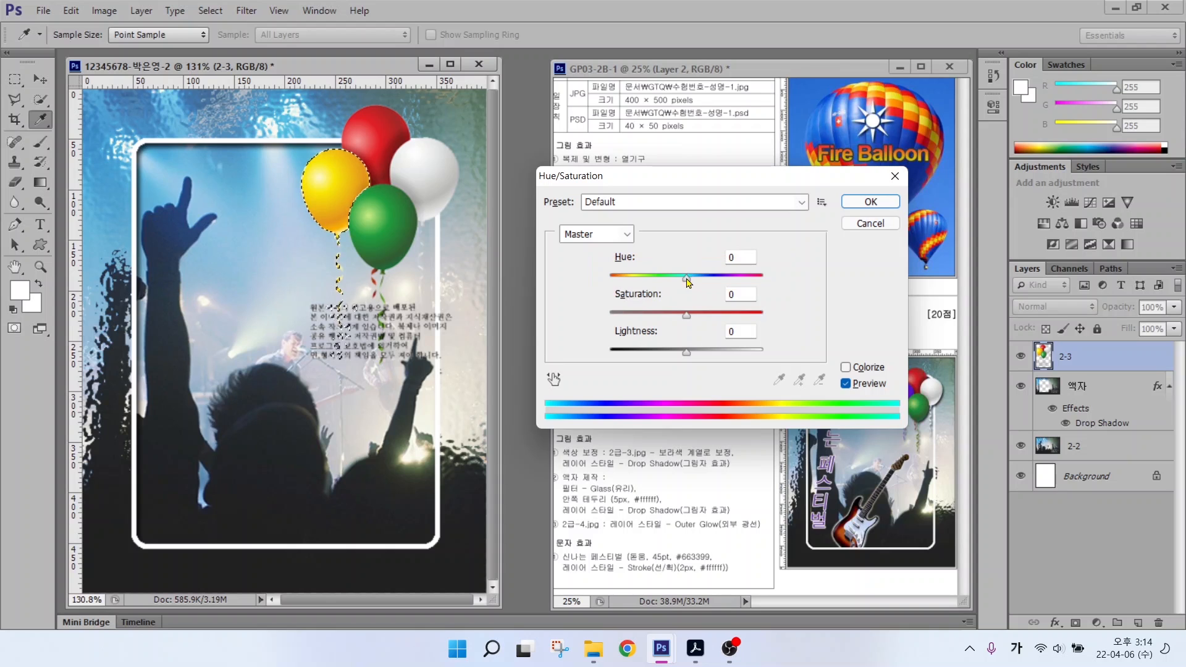
mouse_move(686, 278)
mouse_down()
mouse_move(618, 292)
mouse_move(628, 292)
mouse_up()
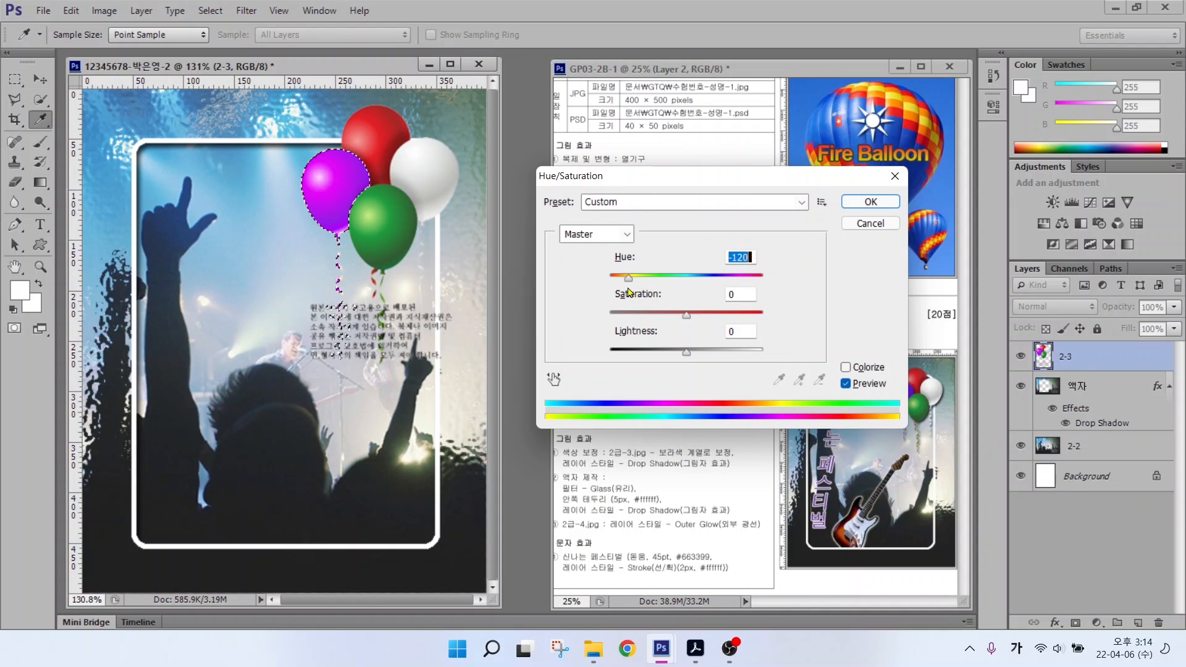
click(877, 203)
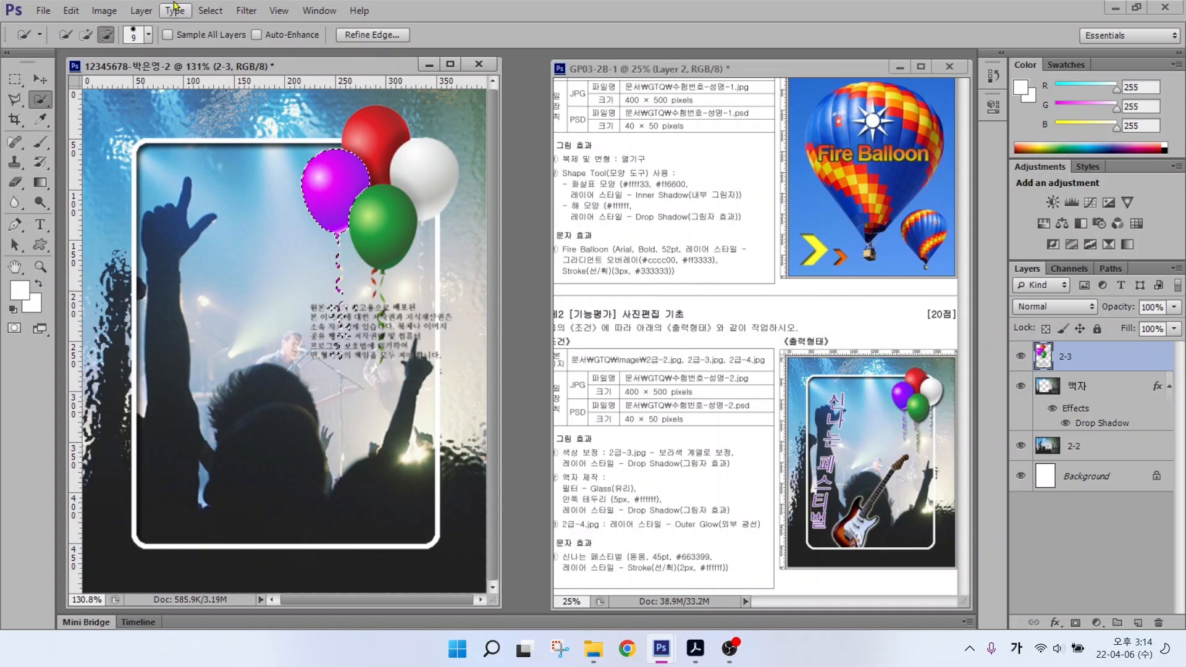
click(213, 9)
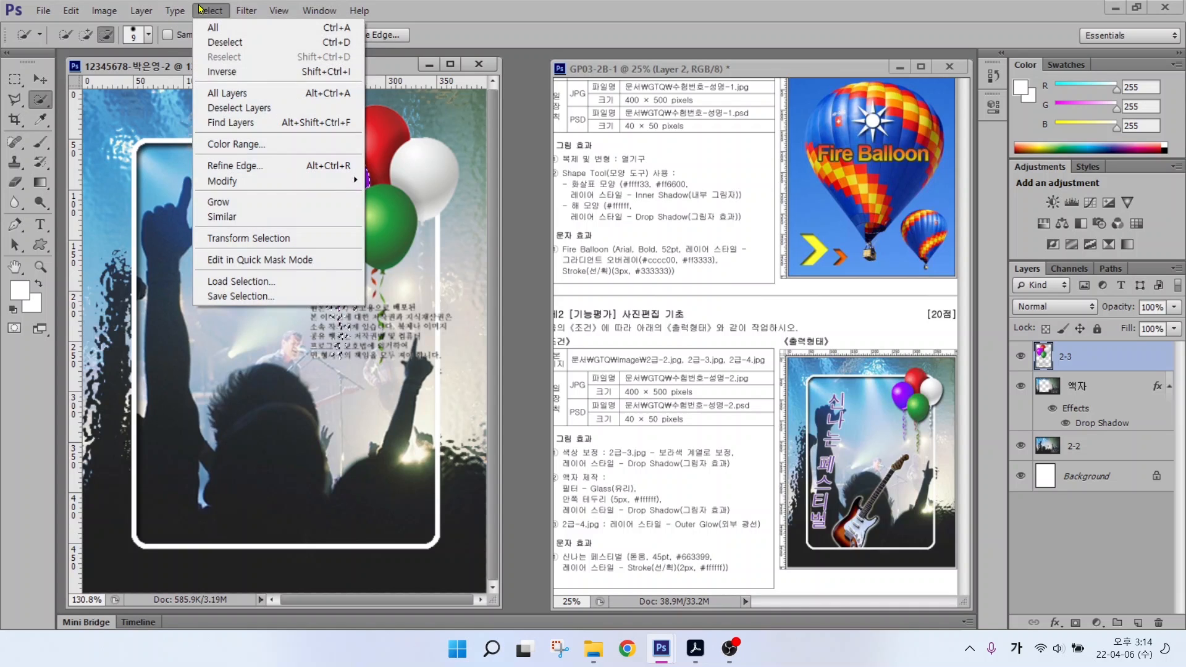
mouse_move(210, 11)
click(223, 43)
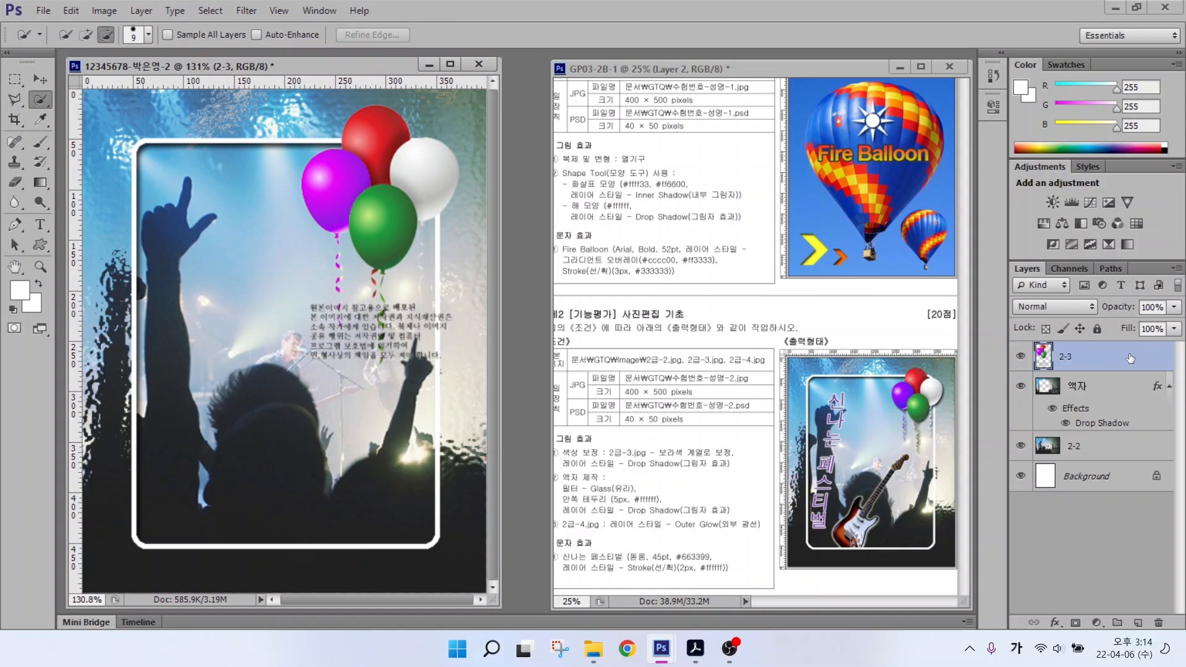
Step: Give layer 2-3 a default Drop Shadow, then bring up the Open dialog with Ctrl+O
drag(641, 471, 746, 471)
drag(741, 513, 699, 471)
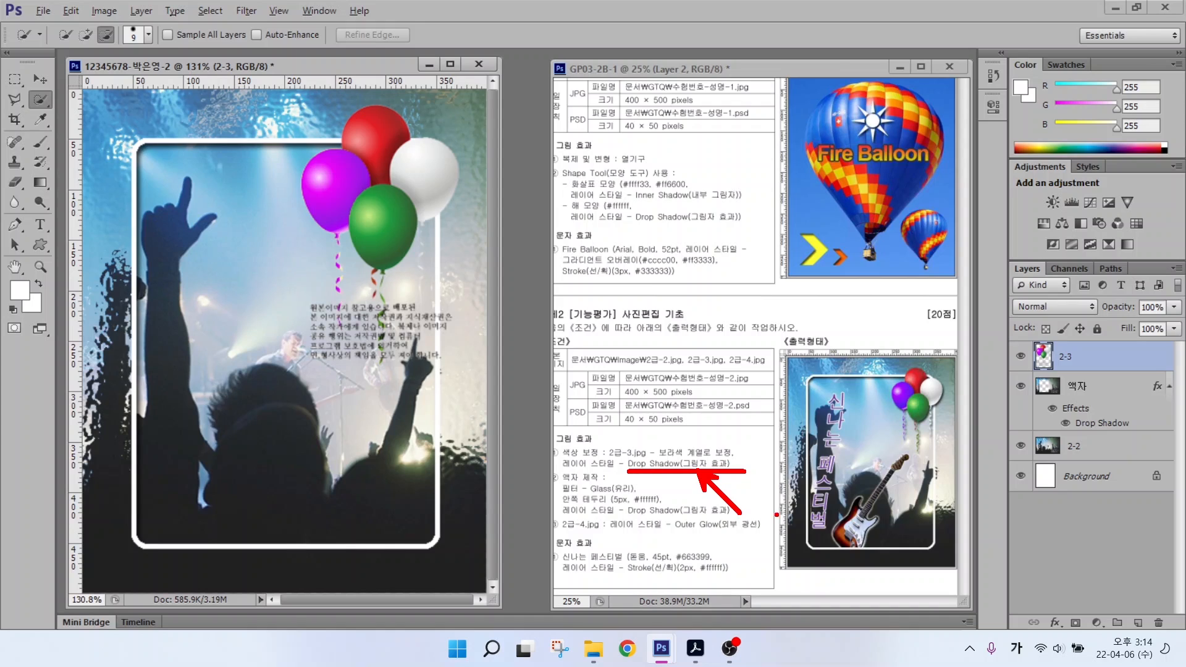
key(Escape)
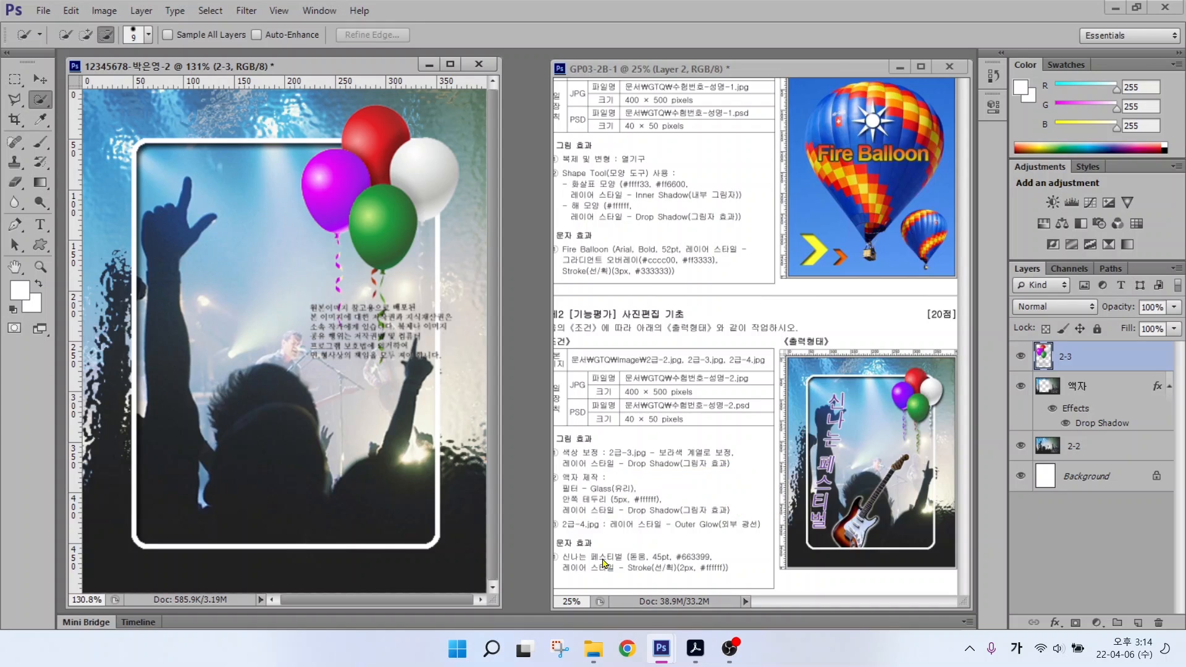
click(1053, 625)
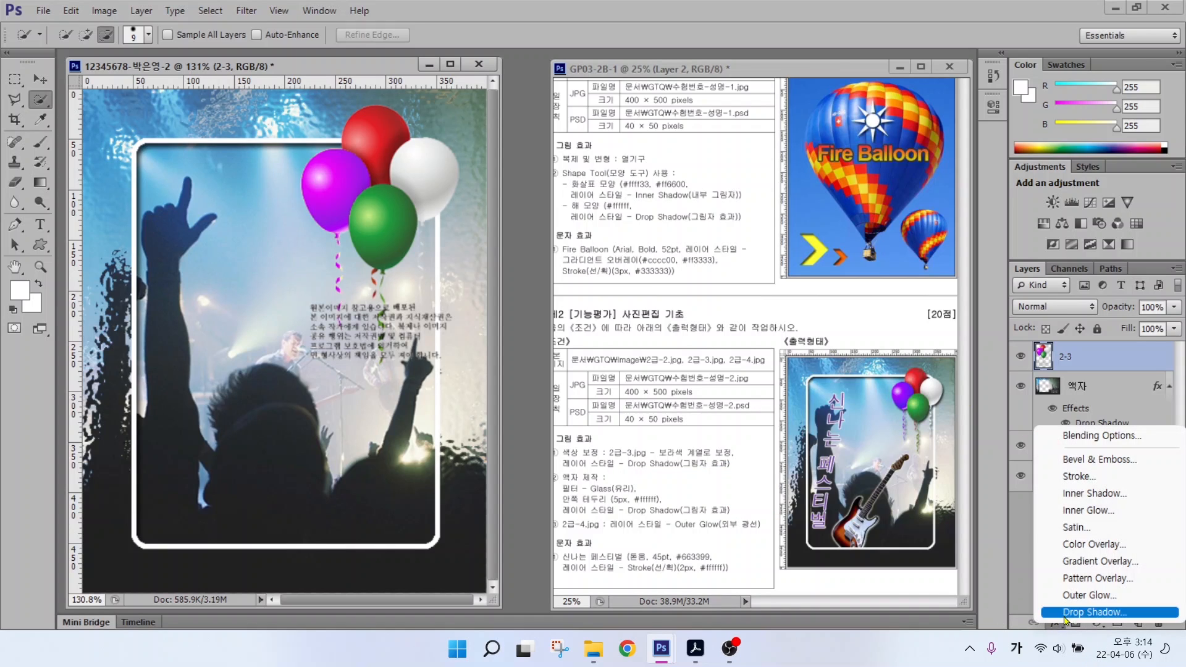
click(1069, 614)
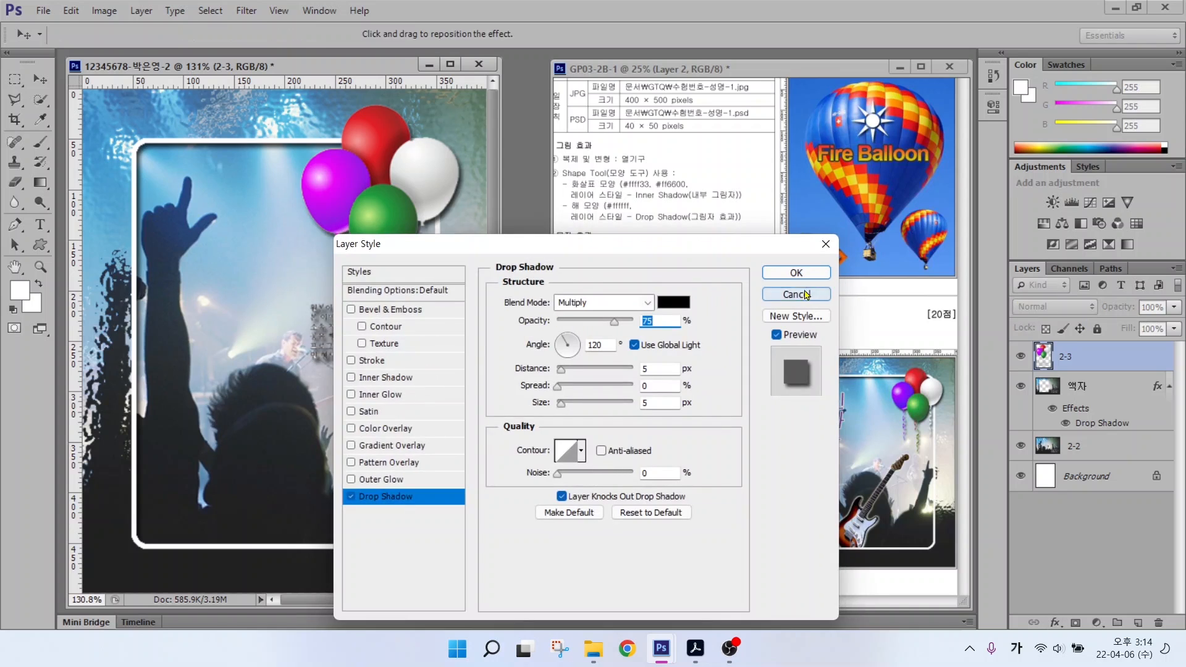
key(Return)
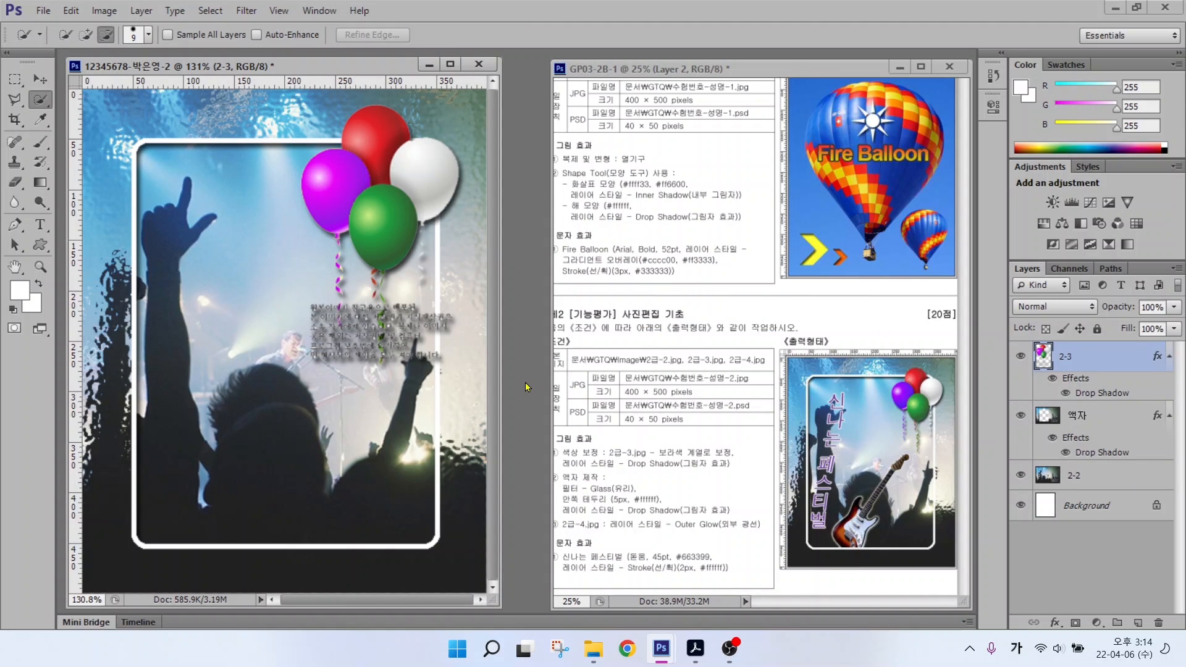
key(ctrl+o)
Step: Open 2급-4.jpg and quick-select the guitar's body and neck
click(551, 163)
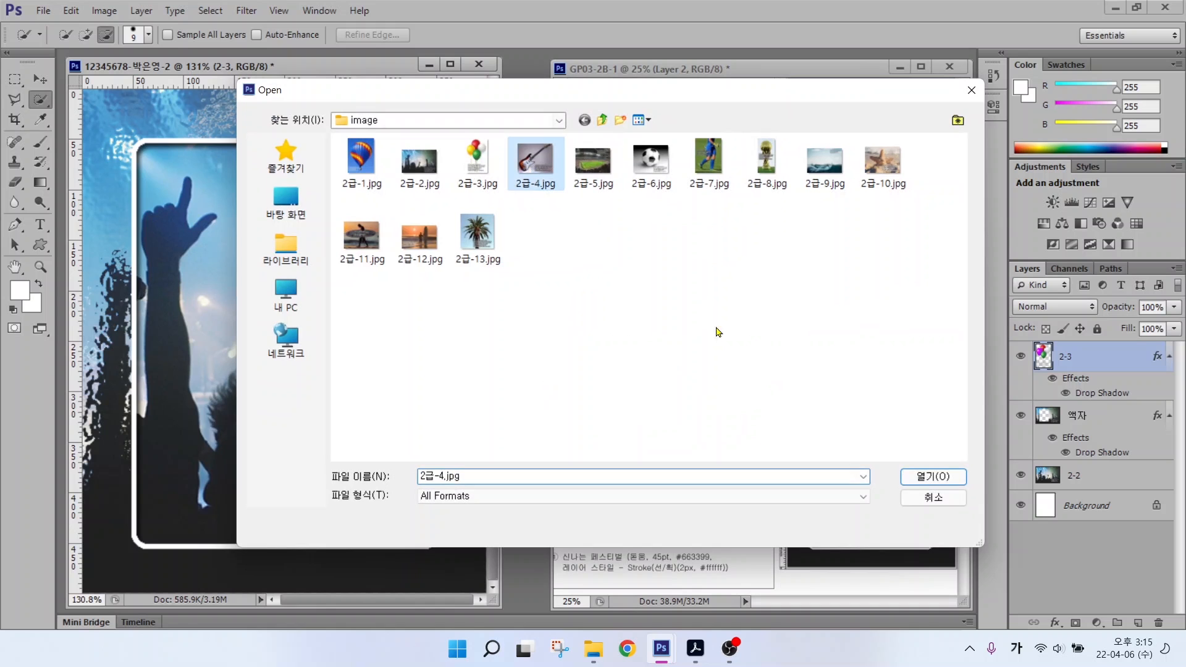
click(923, 478)
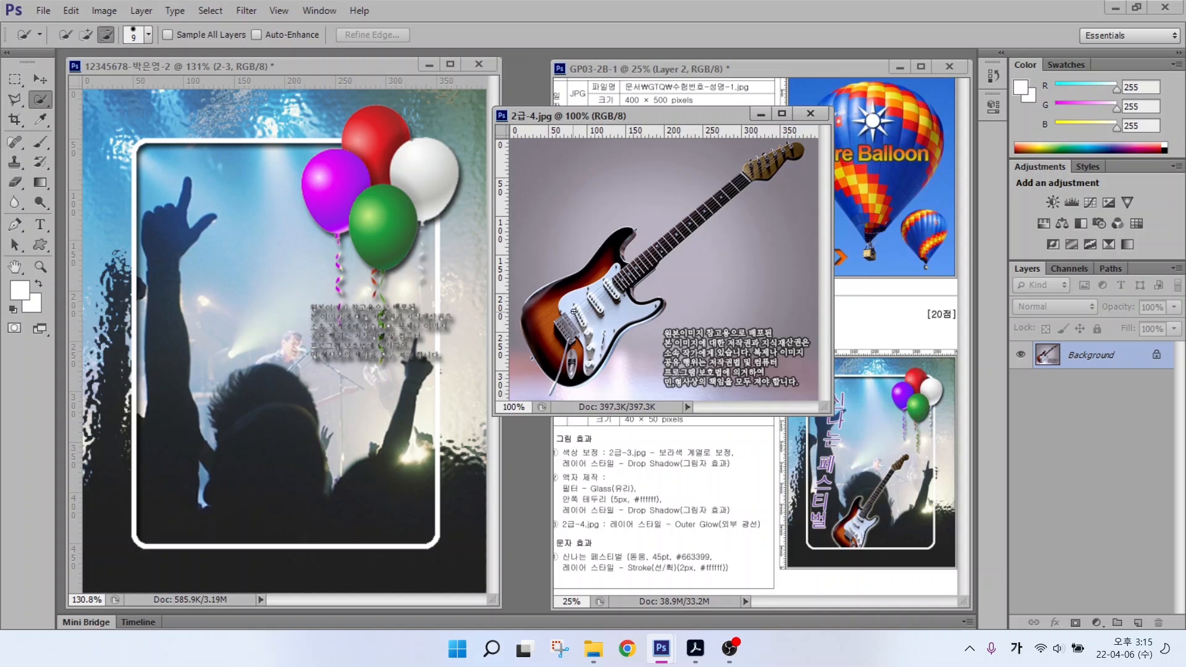
mouse_move(564, 311)
mouse_down()
mouse_move(576, 349)
mouse_move(630, 309)
mouse_up()
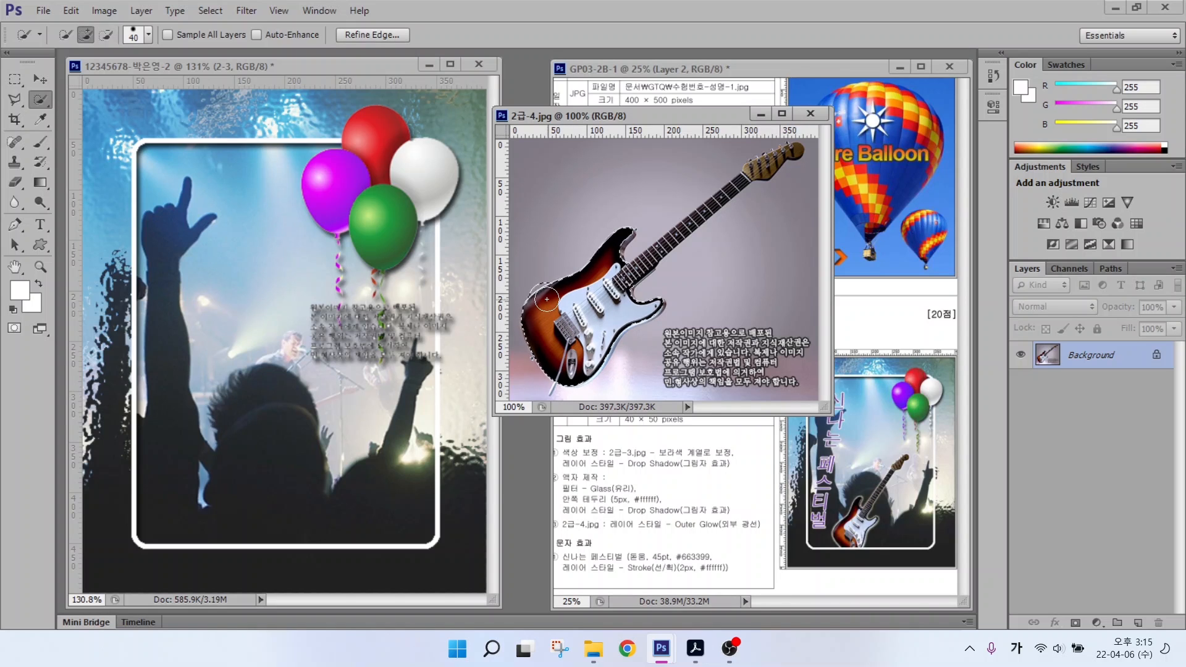
drag(775, 162, 651, 255)
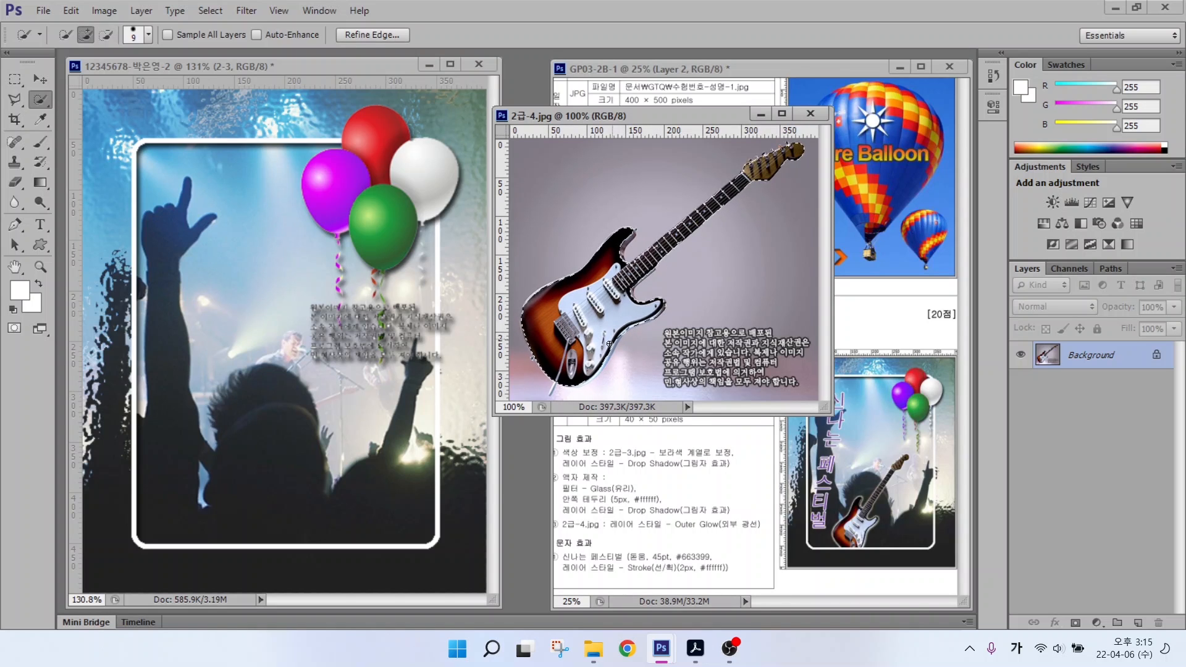
key(bracketleft)
key(bracketleft)
key(l)
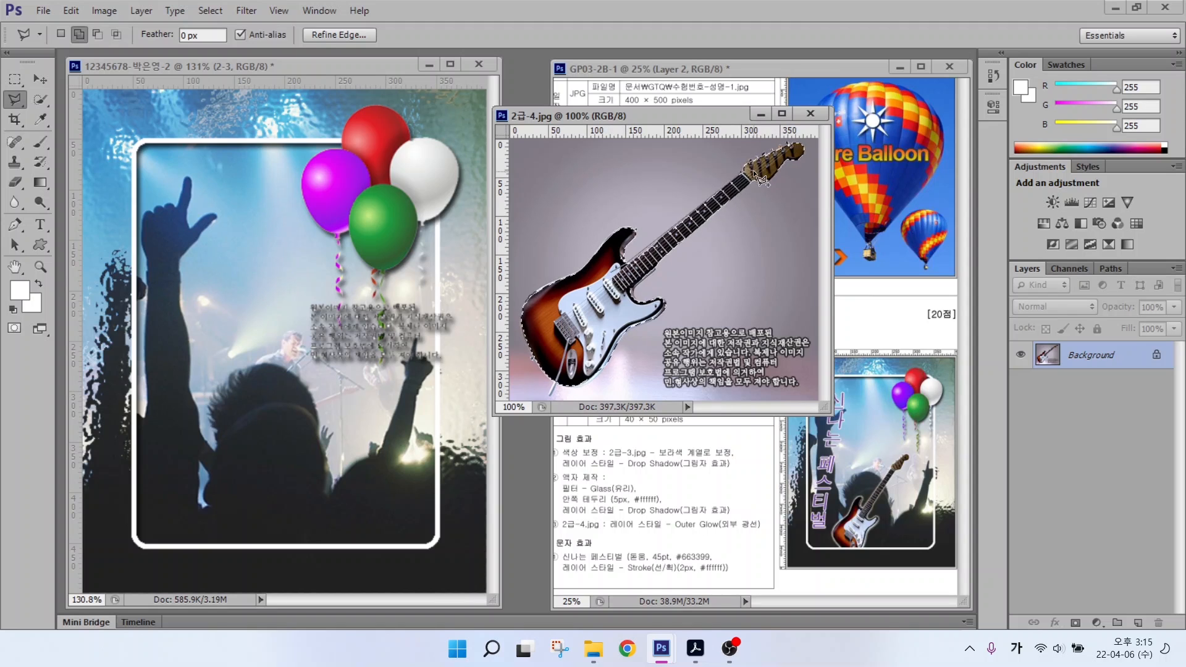
key(v)
Step: Move the guitar into the poster and name its layer 2-4
drag(606, 318, 383, 323)
click(810, 113)
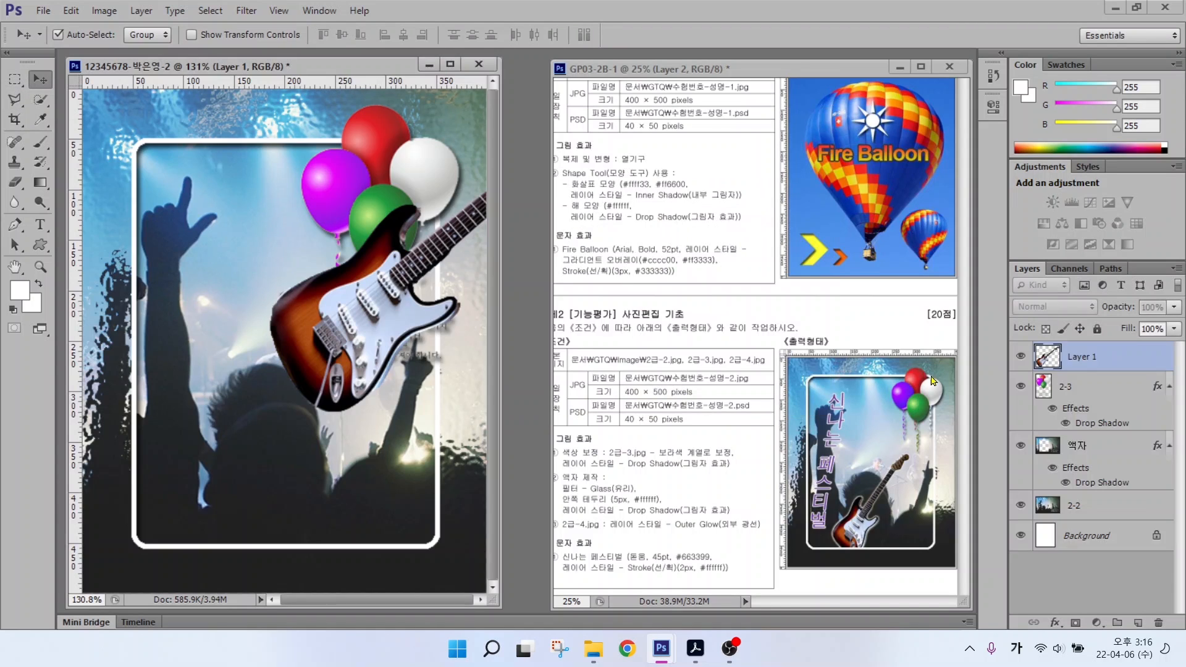
double_click(1077, 357)
text(2-4)
key(Return)
Step: Shrink and tilt the guitar, placing it at the frame's lower left
key(ctrl+t)
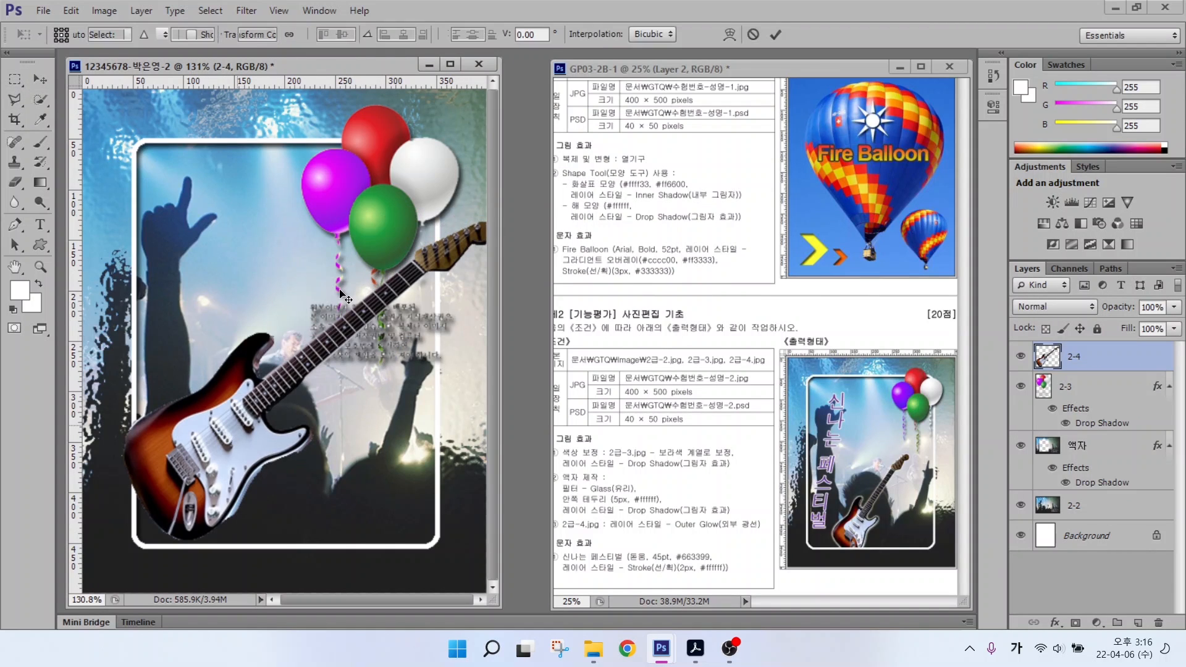
drag(123, 223, 200, 288)
drag(291, 250, 251, 266)
drag(287, 461, 253, 474)
drag(423, 269, 381, 327)
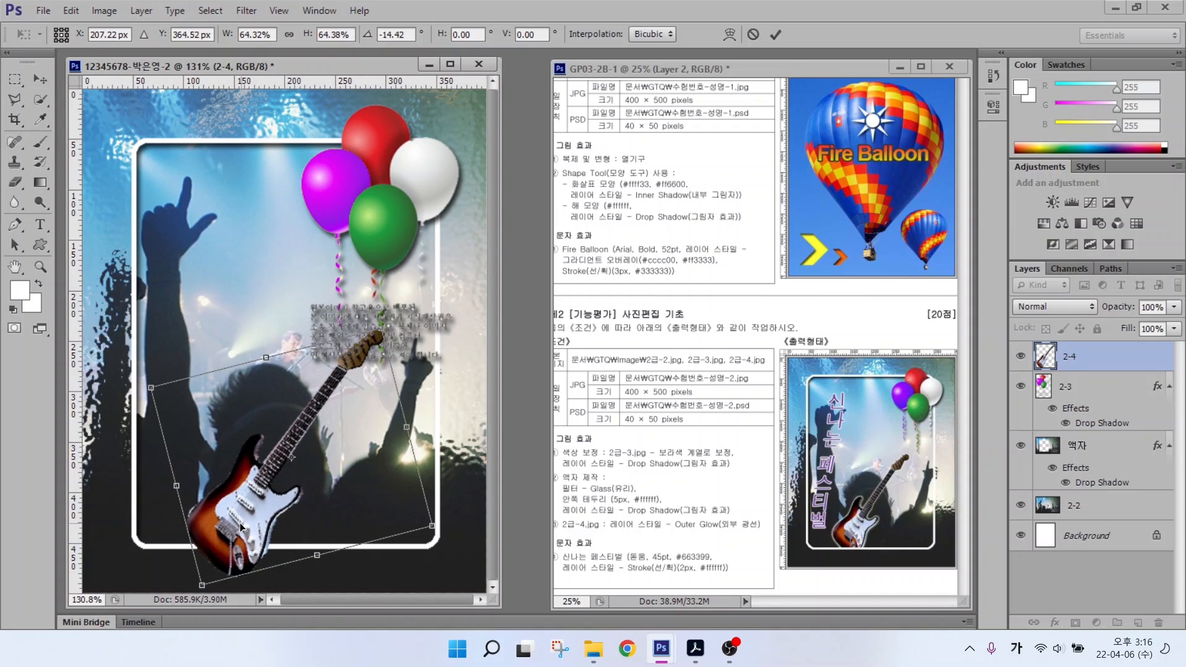
drag(242, 525, 239, 505)
key(Return)
click(621, 527)
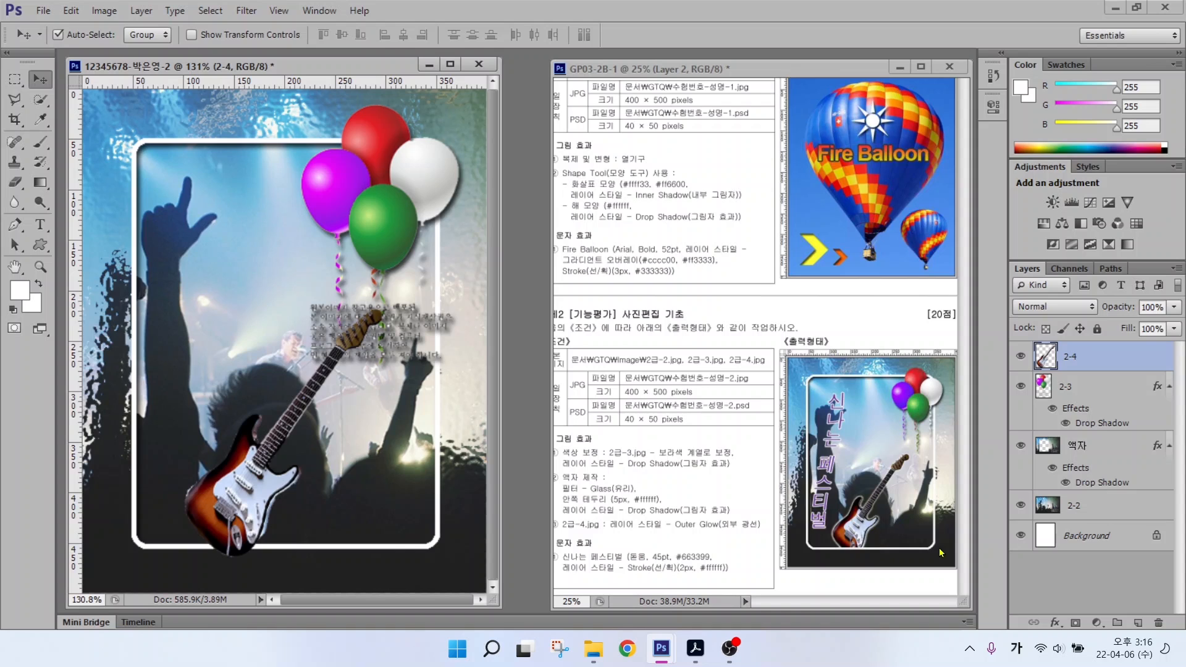
Step: Add an Outer Glow effect to the 2-4 guitar layer
click(1054, 621)
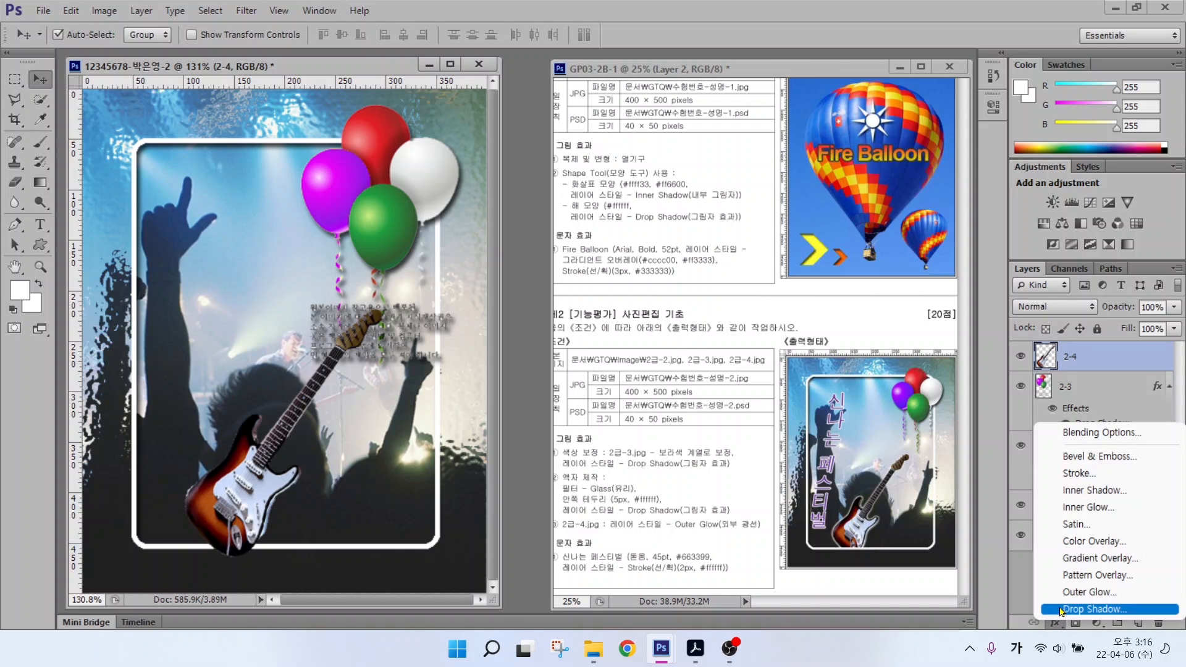
click(1087, 591)
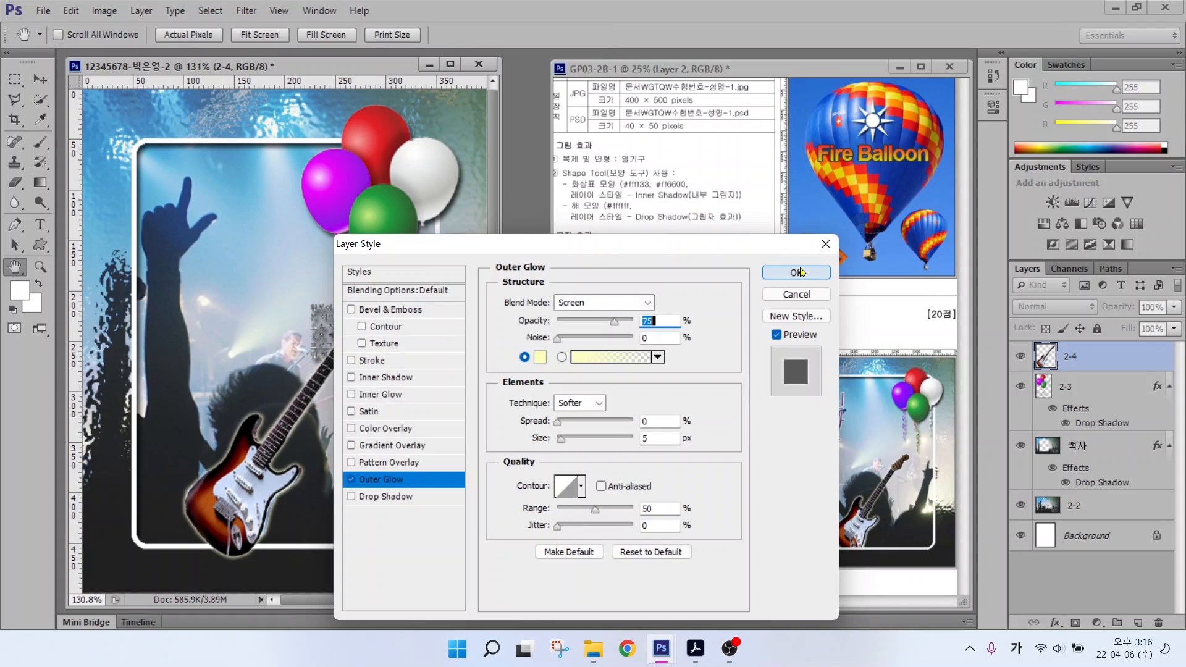
click(795, 274)
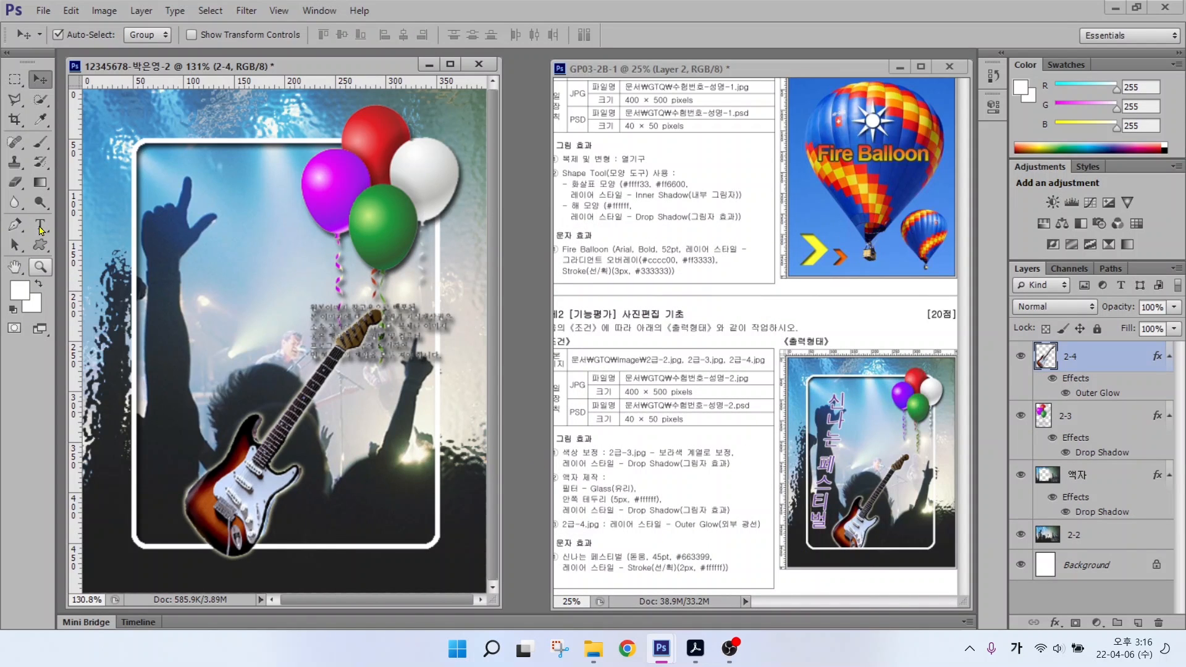
click(41, 229)
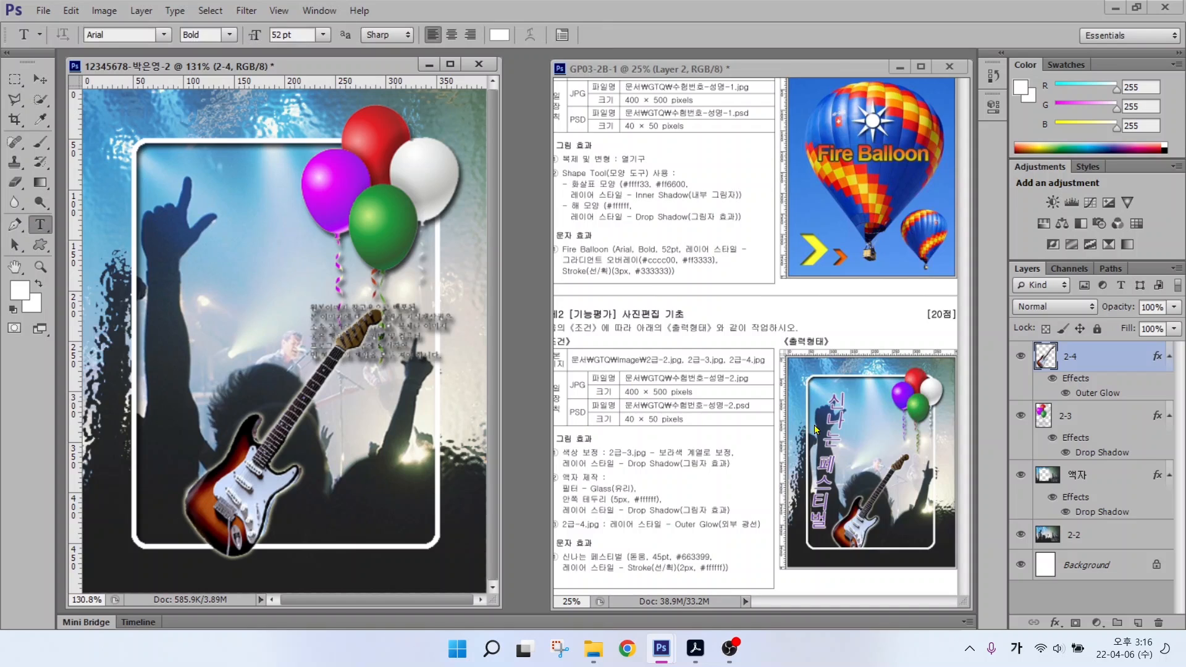
Step: Type the vertical title 신나는 페스티벌 near the frame's upper left
key(alt+2)
drag(852, 393, 821, 530)
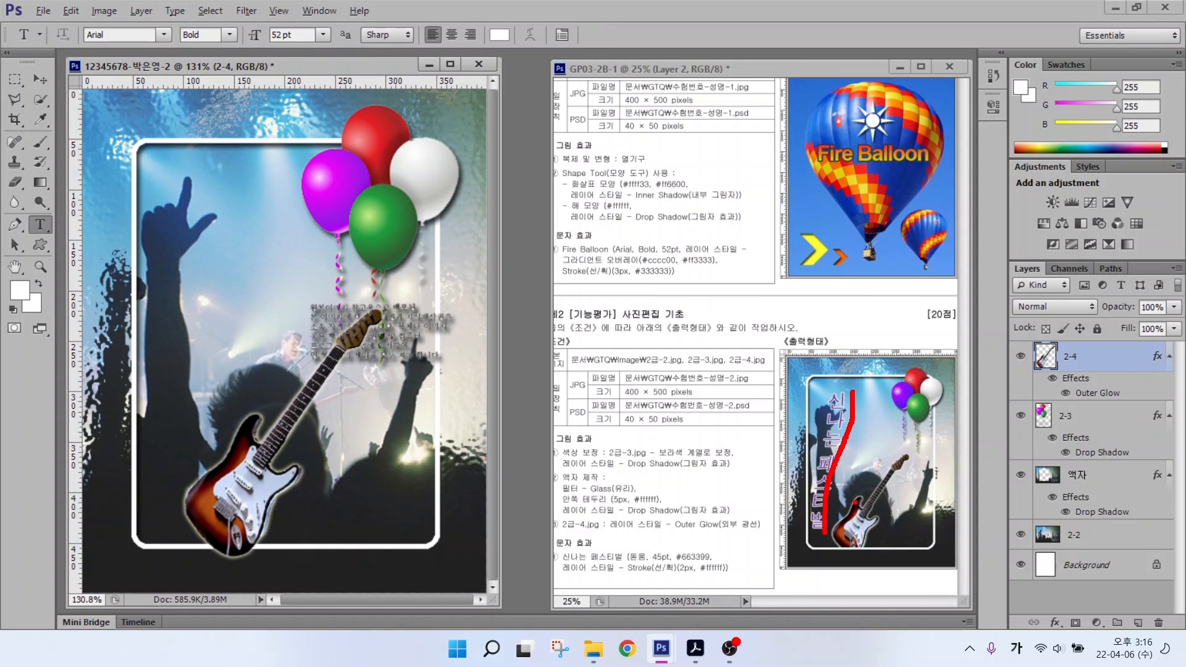
key(Escape)
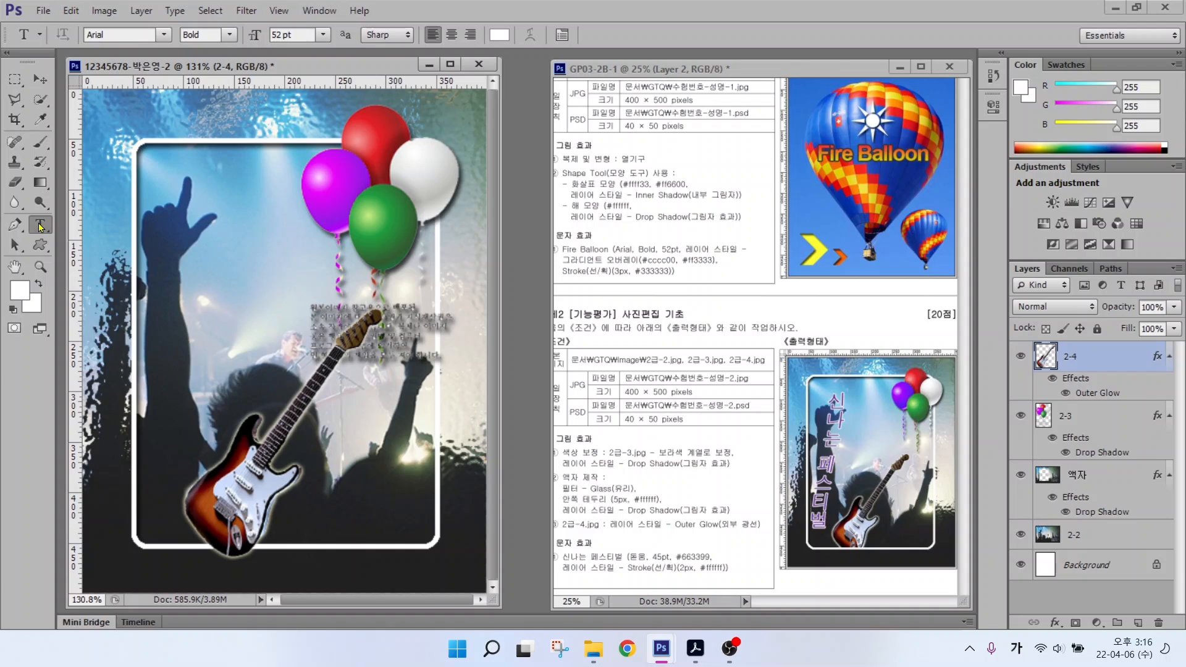
right_click(40, 226)
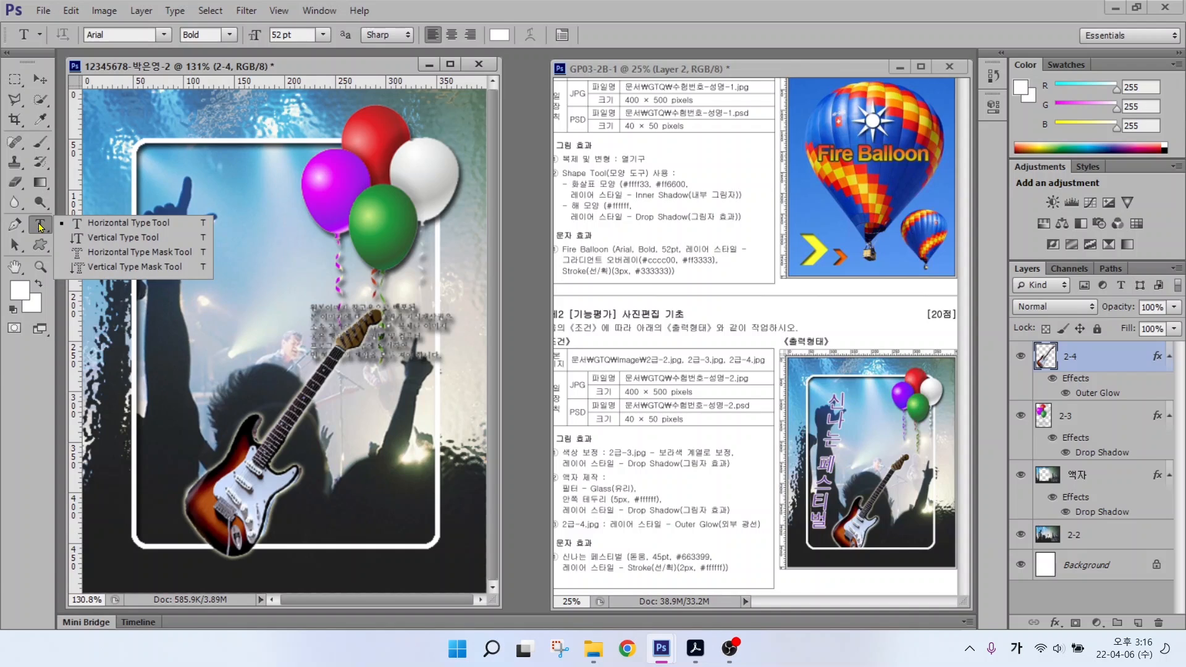
click(130, 239)
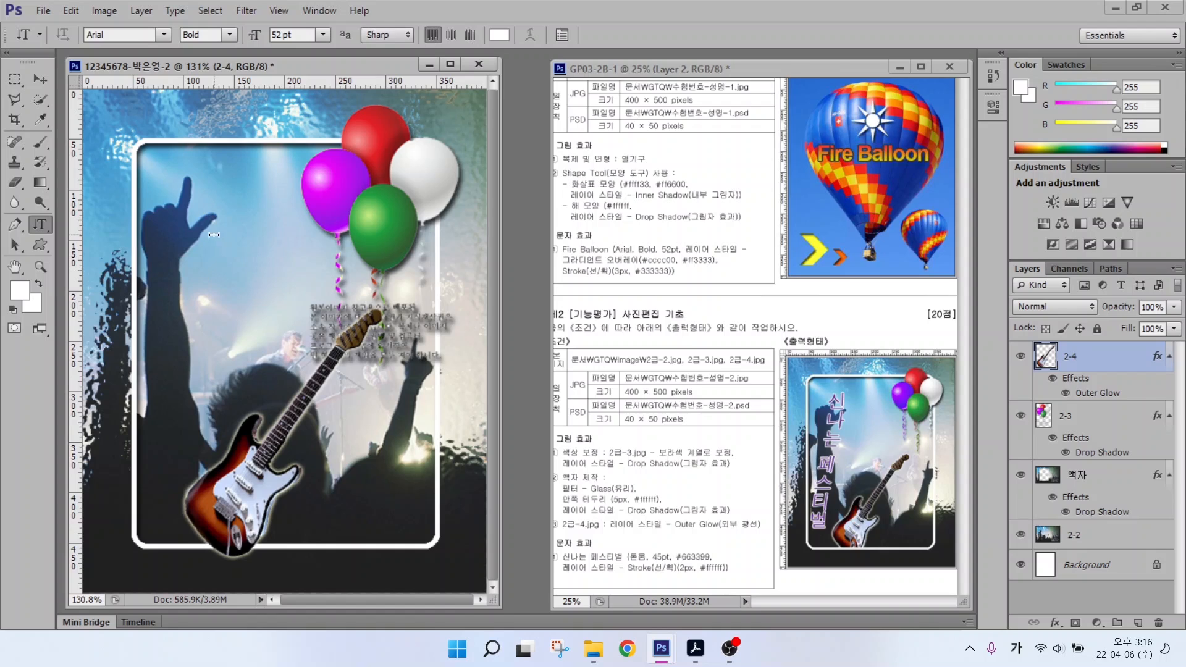
click(284, 242)
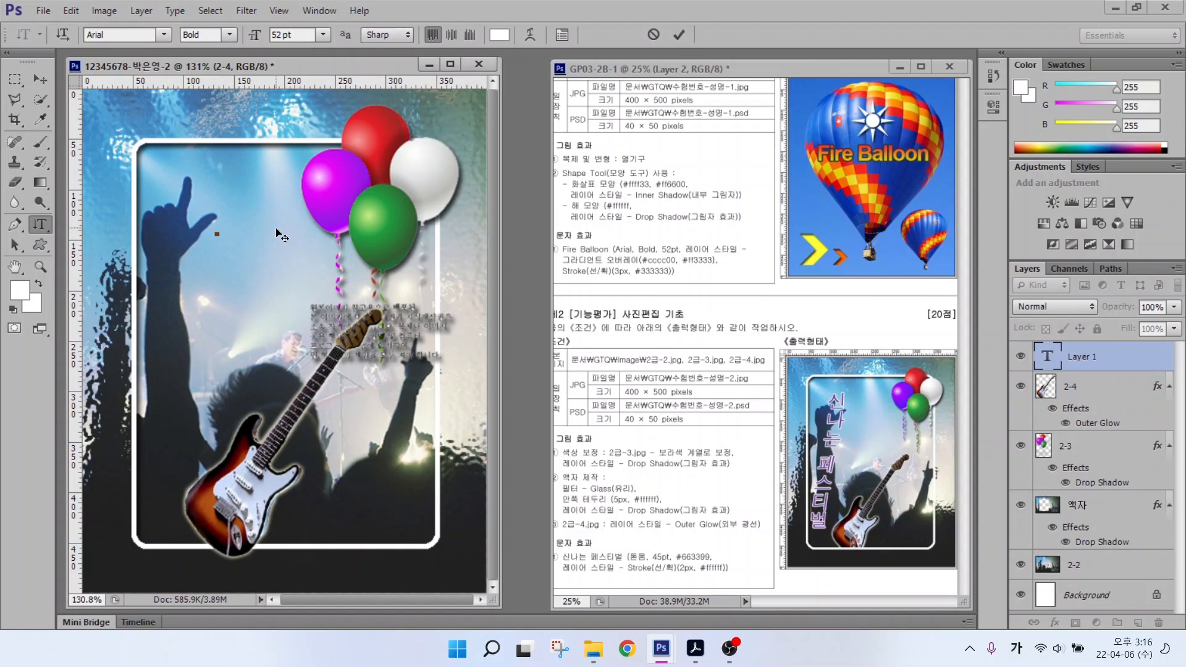
text(신나는 페스티벌)
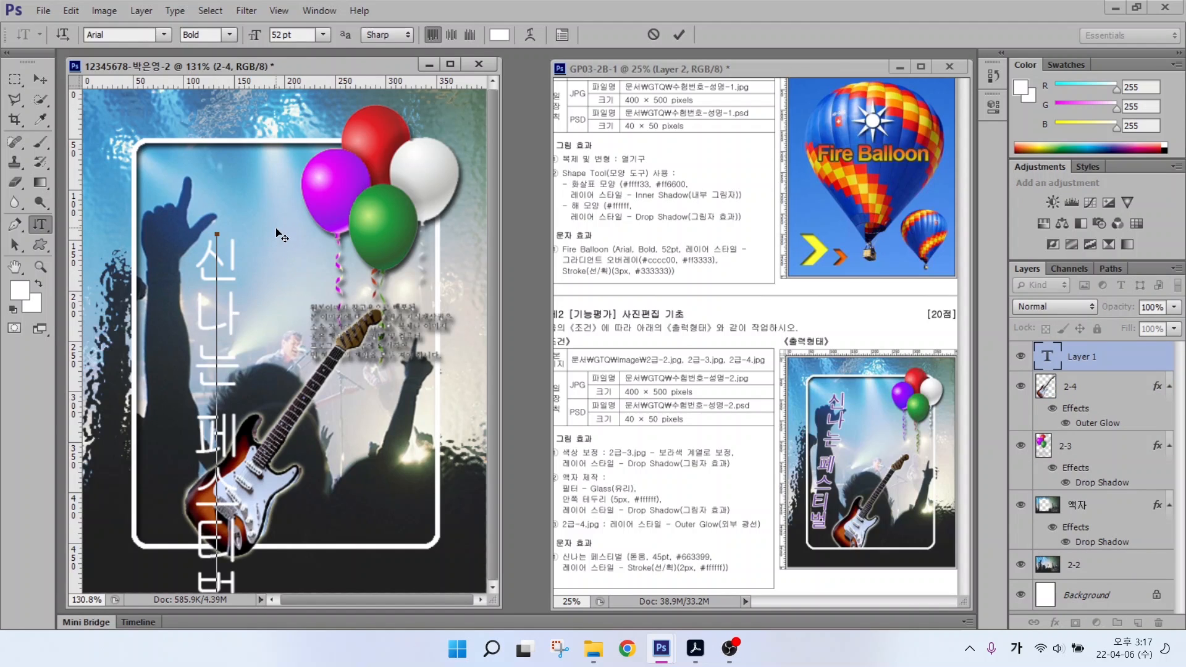
key(ctrl+Return)
Step: Set the title to 돋움 font, 45 pt, colour #663399
drag(610, 514, 630, 545)
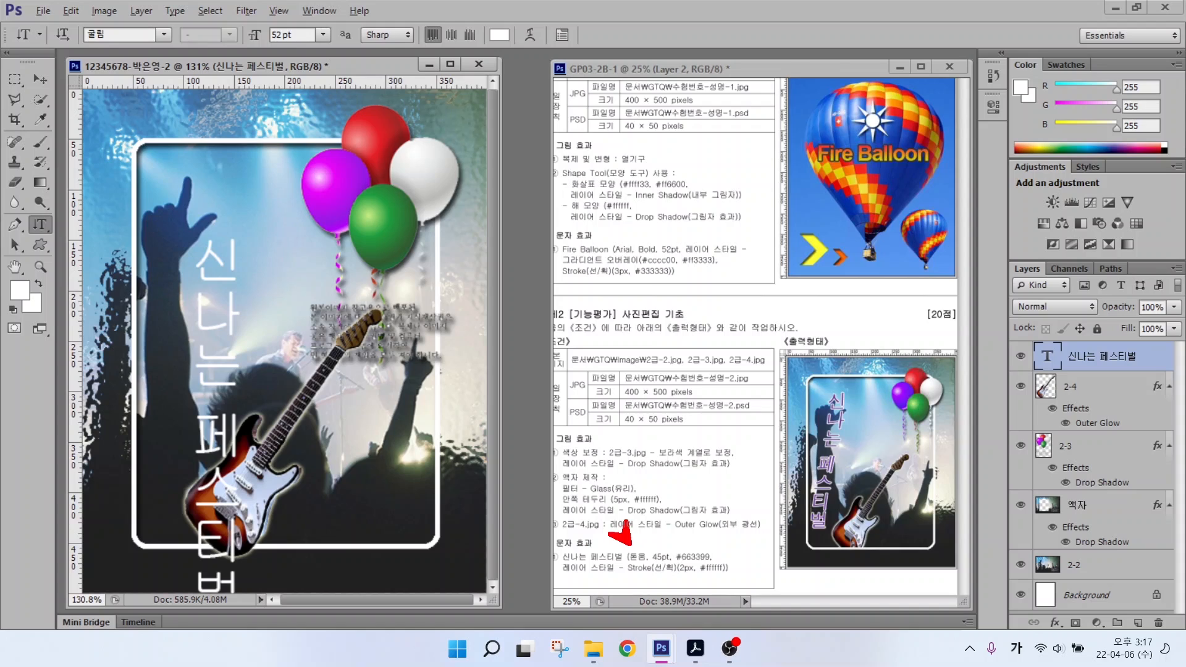
mouse_move(658, 494)
mouse_down()
mouse_move(658, 544)
mouse_move(731, 512)
mouse_up()
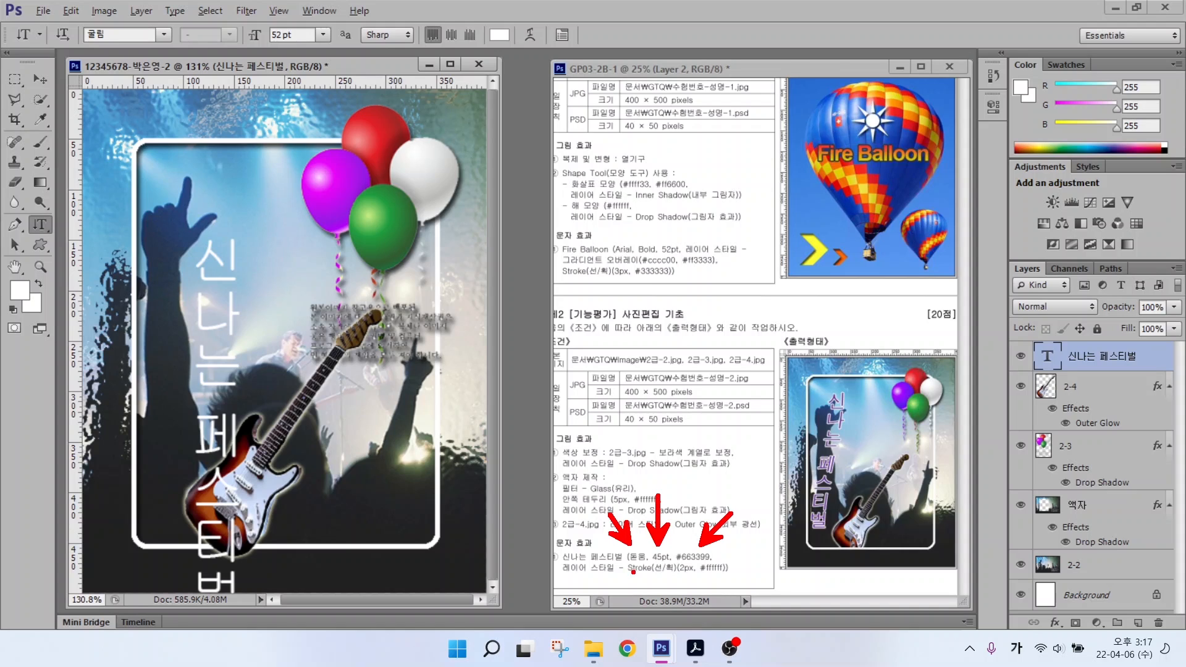
drag(578, 584, 754, 582)
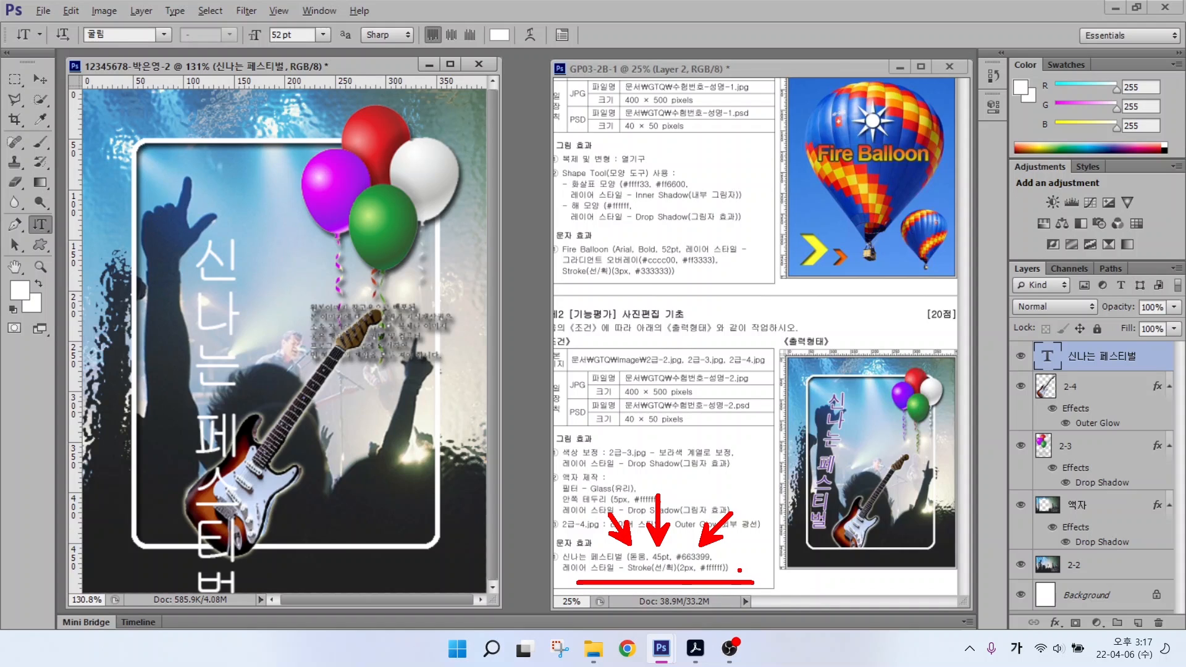
key(Escape)
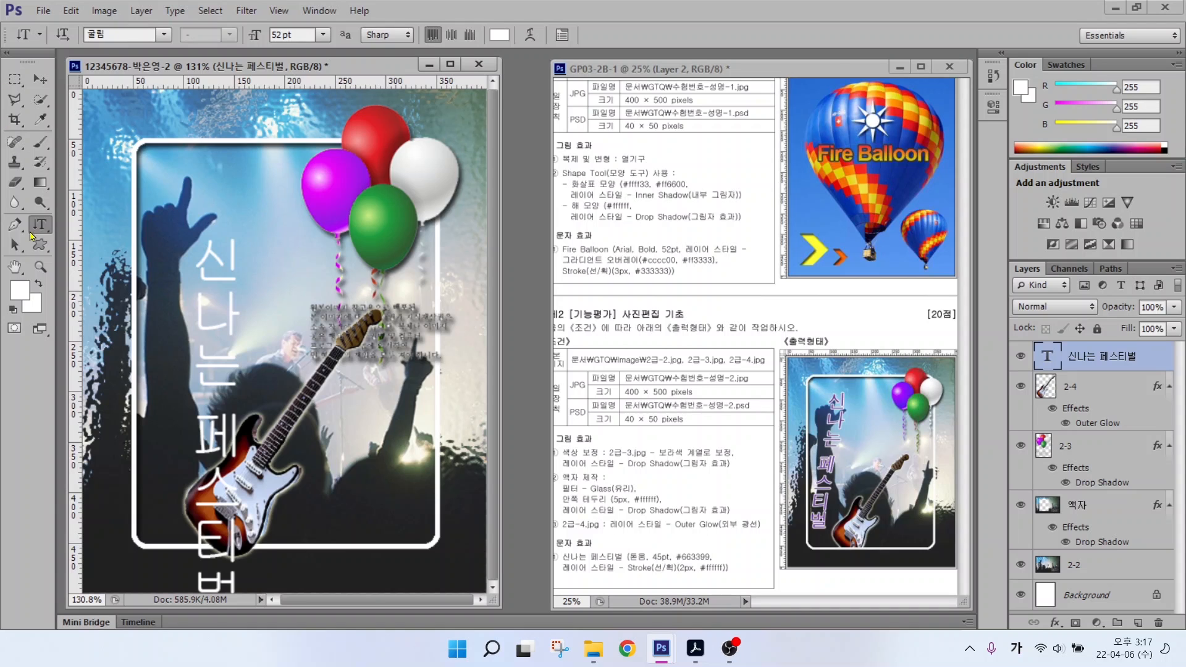
click(162, 34)
click(159, 177)
drag(294, 35, 249, 32)
text(45)
key(Return)
click(499, 35)
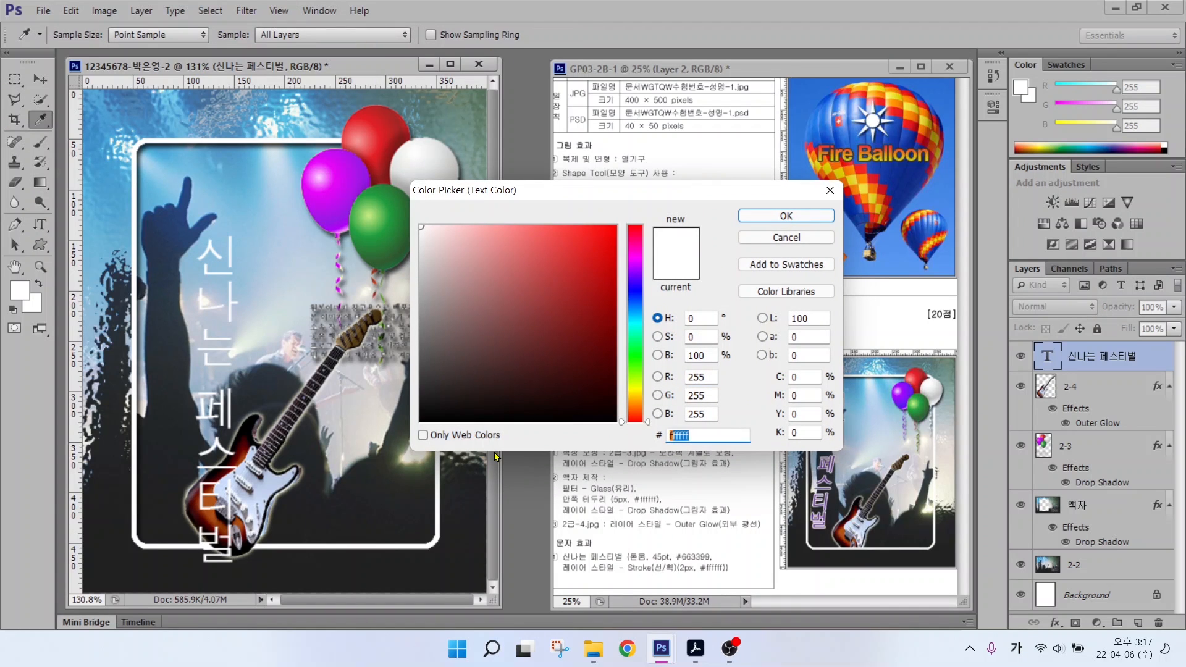
text(663399)
key(Return)
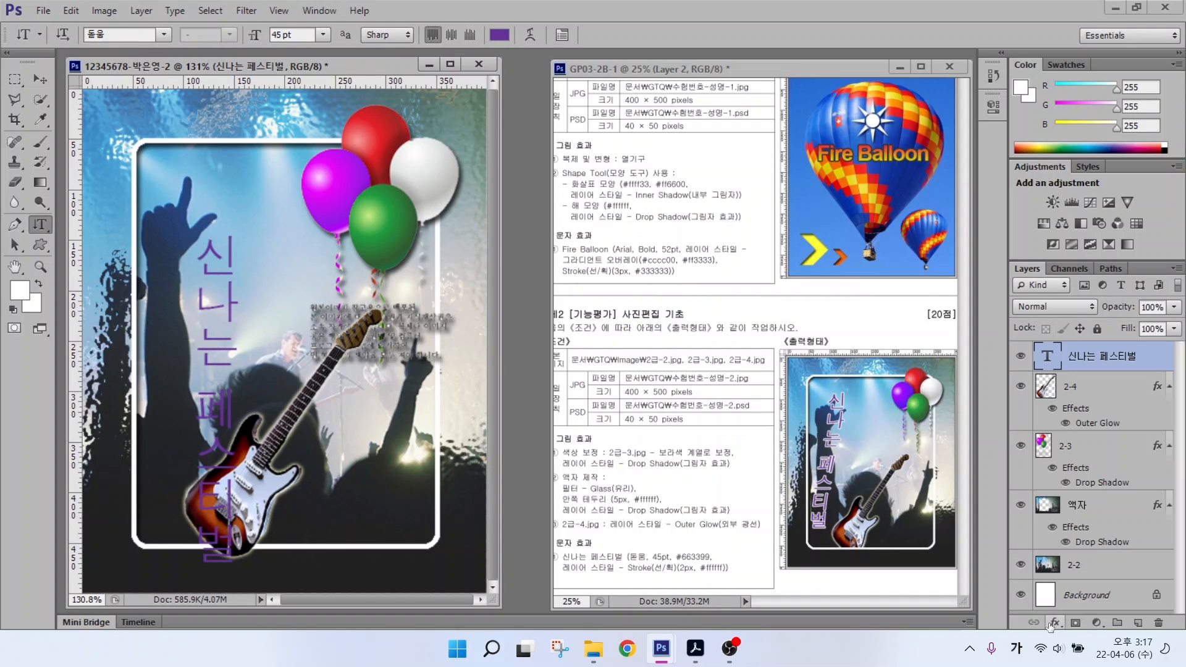
Step: Add a 2 px white Stroke effect to the title layer
click(1054, 623)
click(1049, 427)
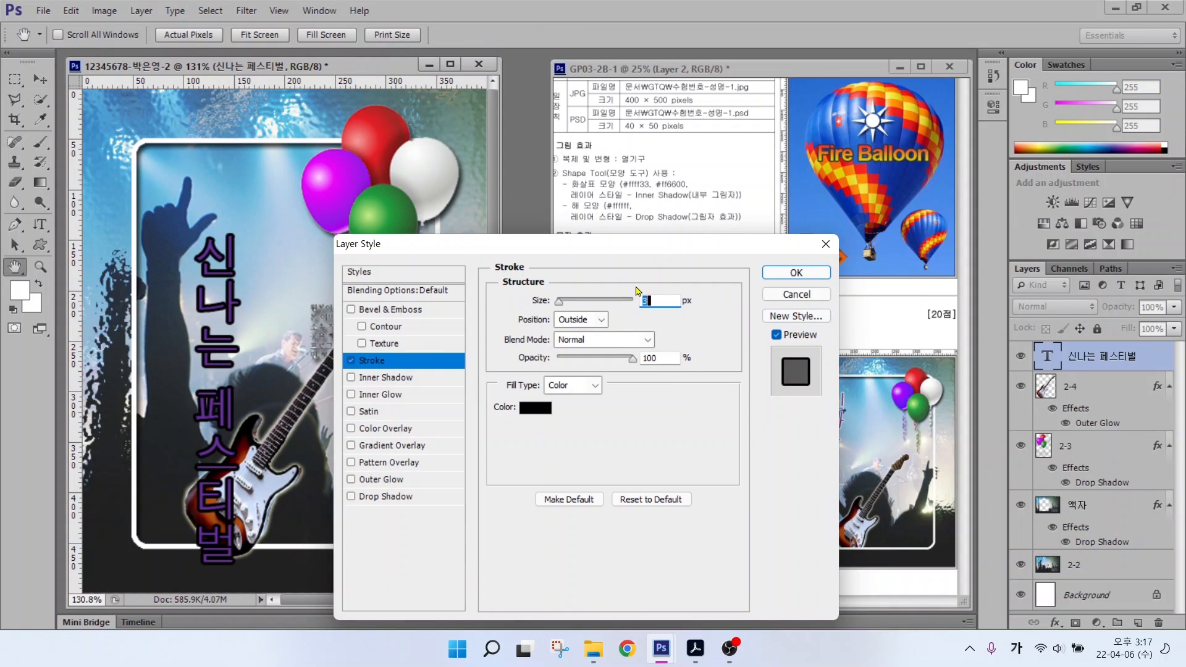
text(2)
click(536, 408)
click(422, 226)
click(783, 216)
click(781, 273)
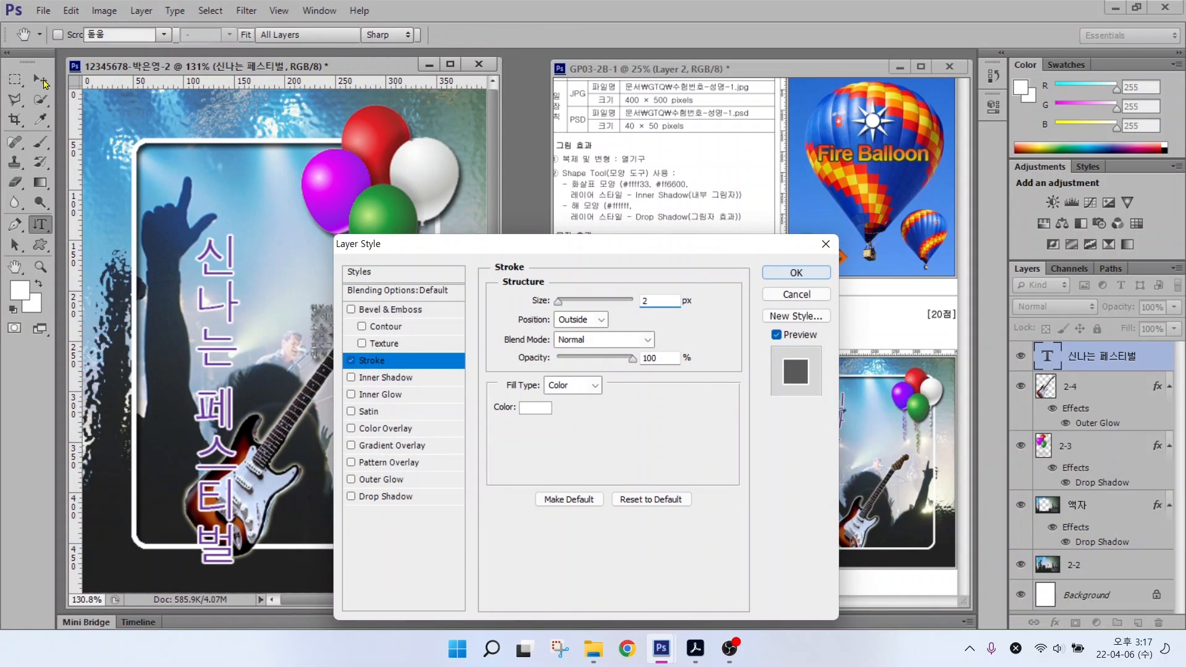
Step: Move the title up and to the left on the poster
click(42, 81)
drag(224, 338, 212, 271)
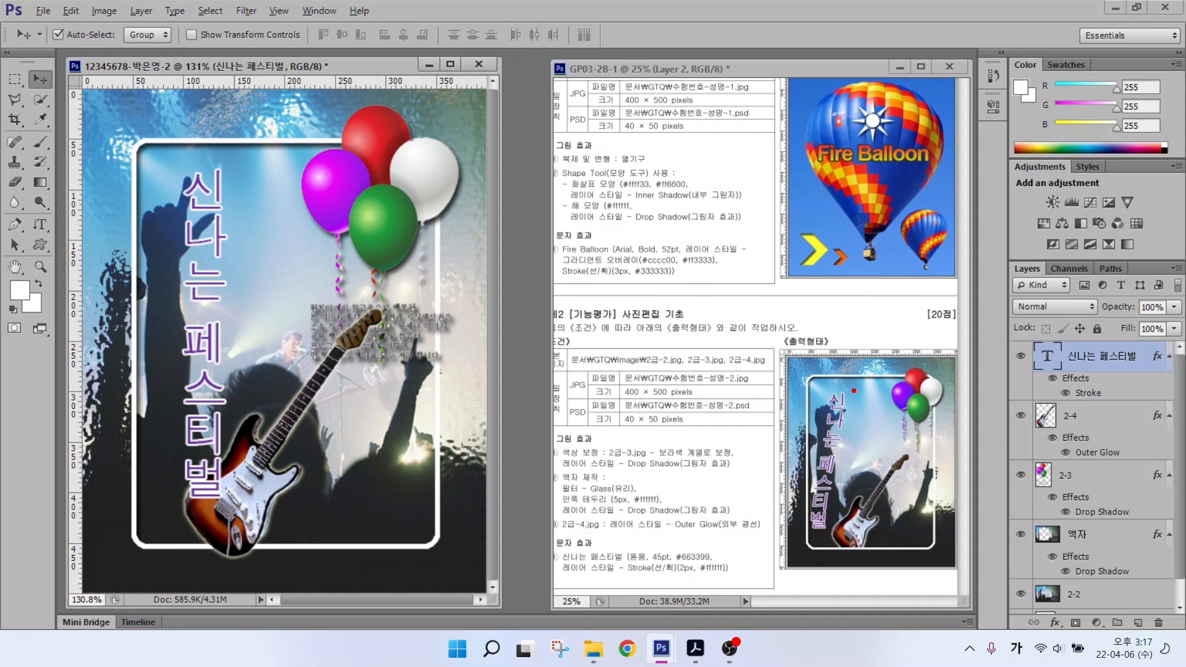
drag(853, 427, 835, 472)
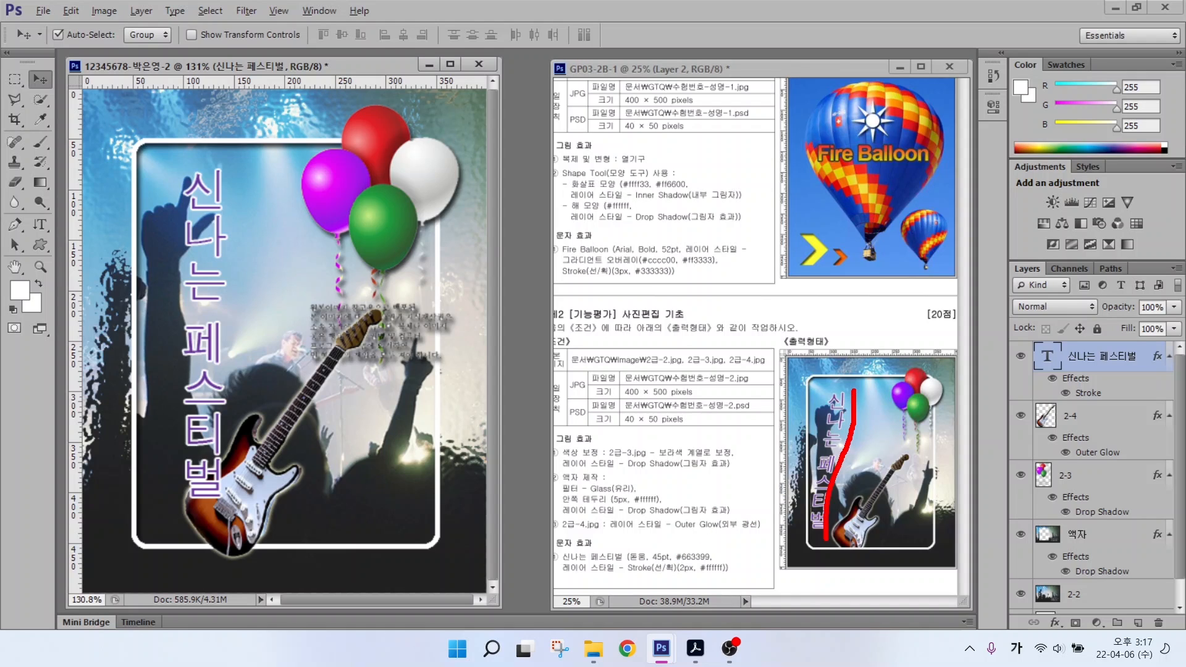
drag(1004, 337, 1170, 409)
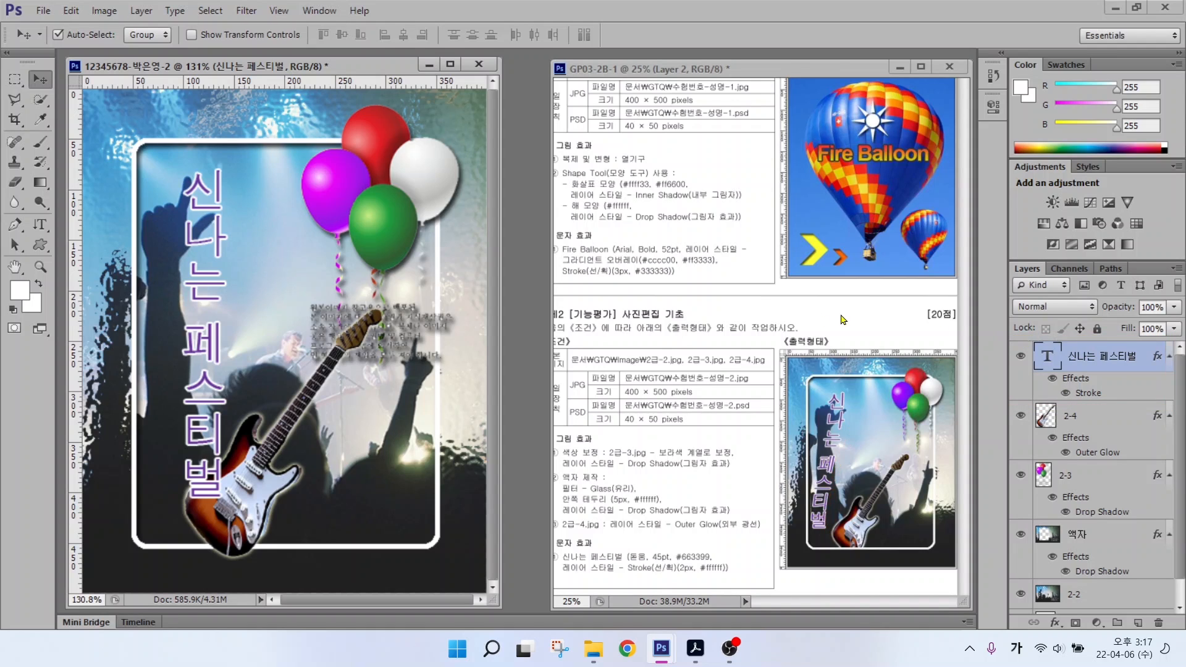
click(39, 225)
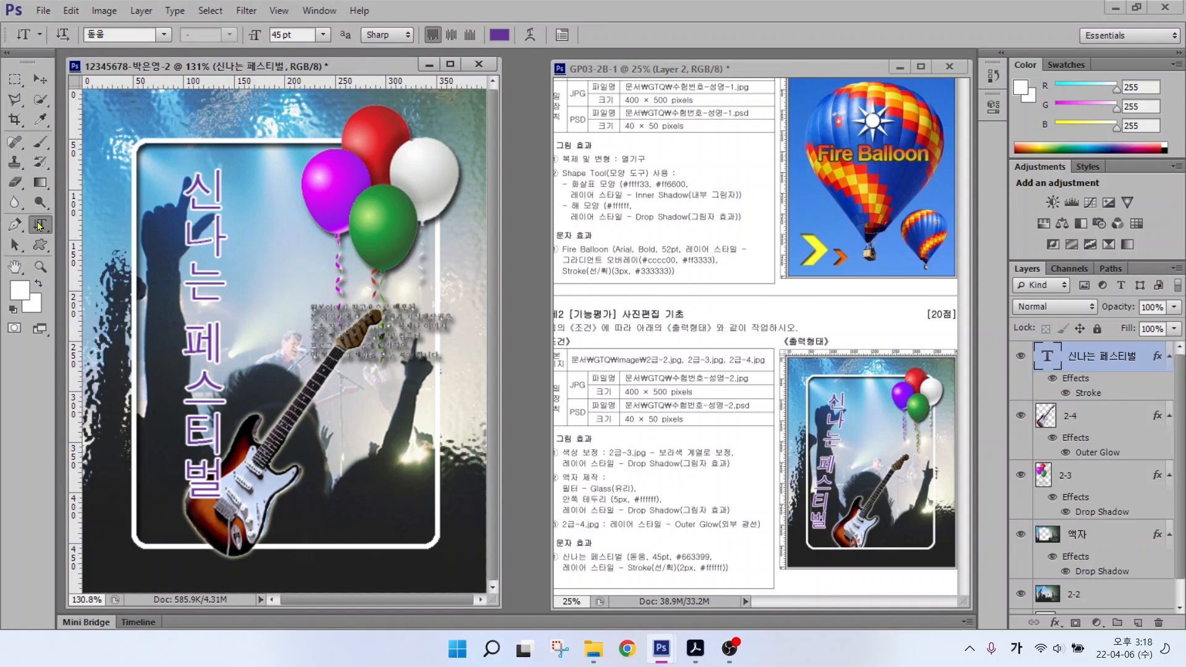
drag(43, 11, 628, 67)
mouse_move(552, 44)
mouse_down()
mouse_move(514, 50)
mouse_move(550, 27)
mouse_move(539, 52)
mouse_move(596, 108)
mouse_up()
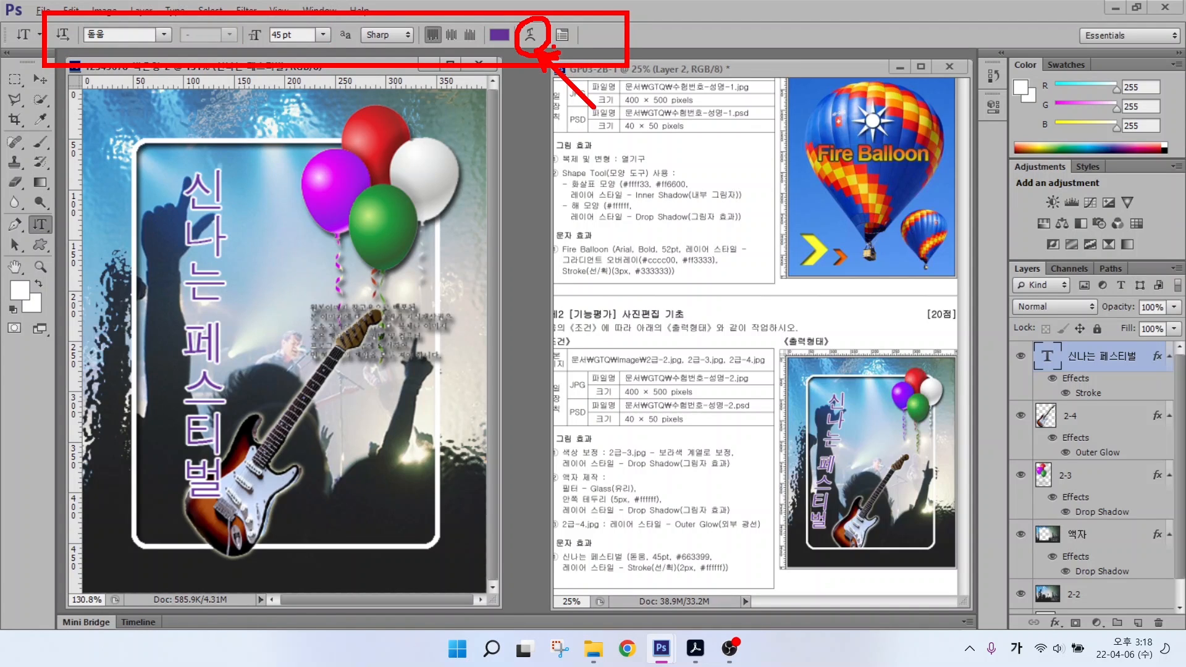
key(Escape)
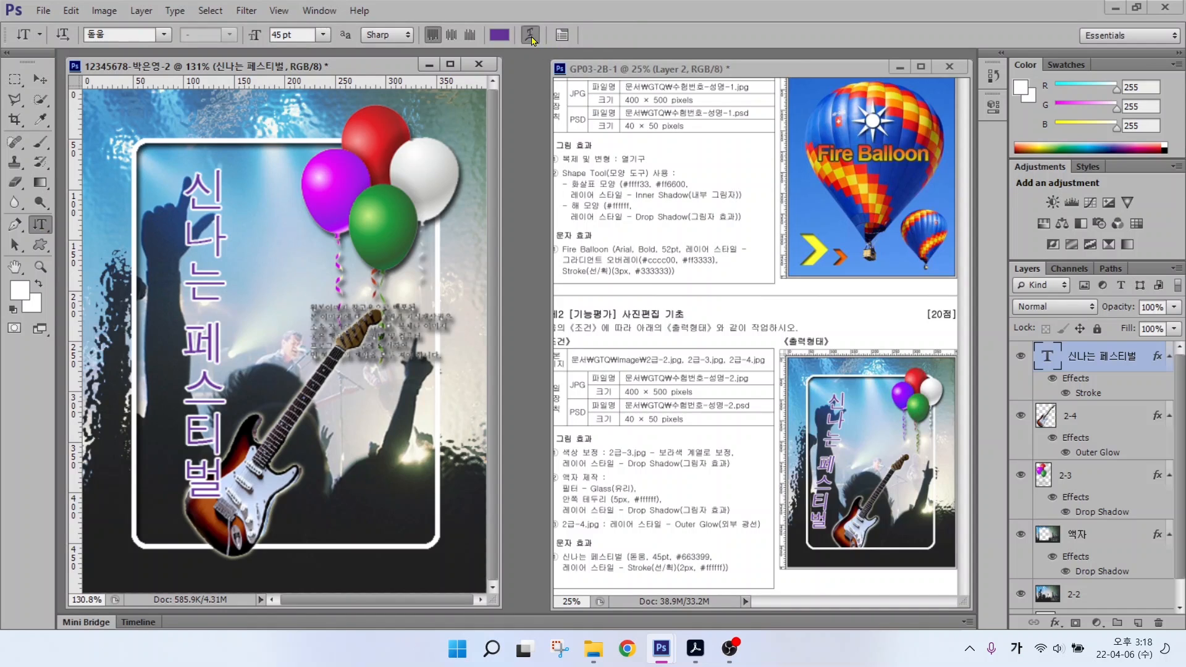
Step: Warp the title with the Rise style, vertical, bend +50
click(562, 34)
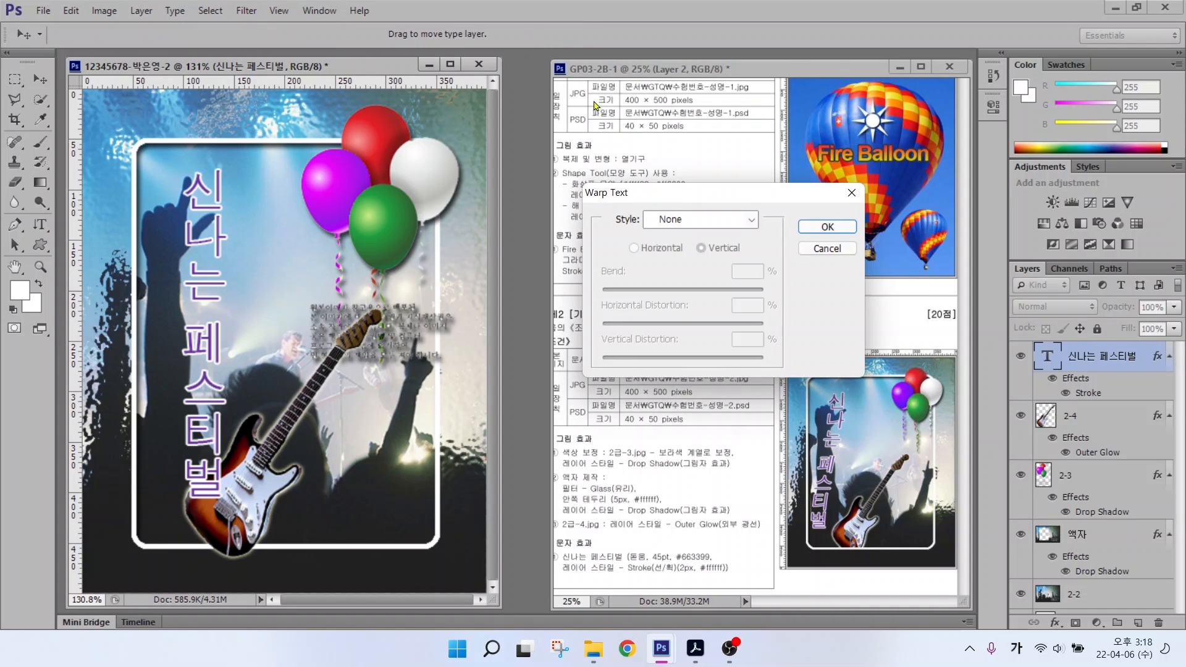
click(696, 224)
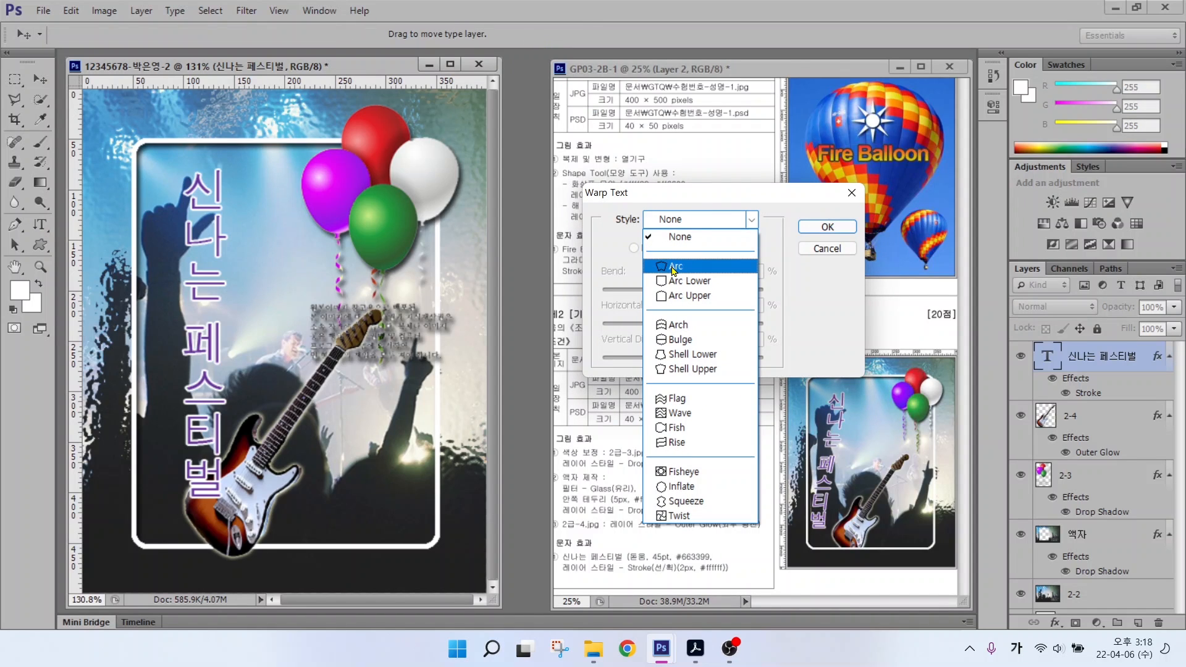
click(678, 400)
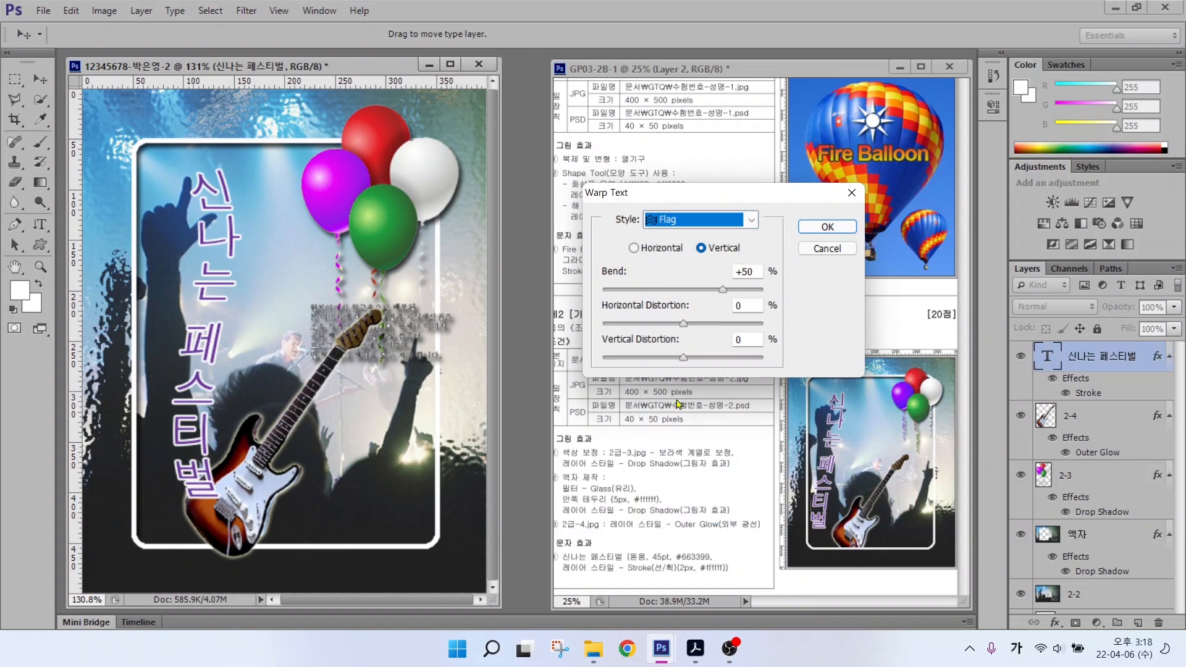
click(681, 226)
click(675, 449)
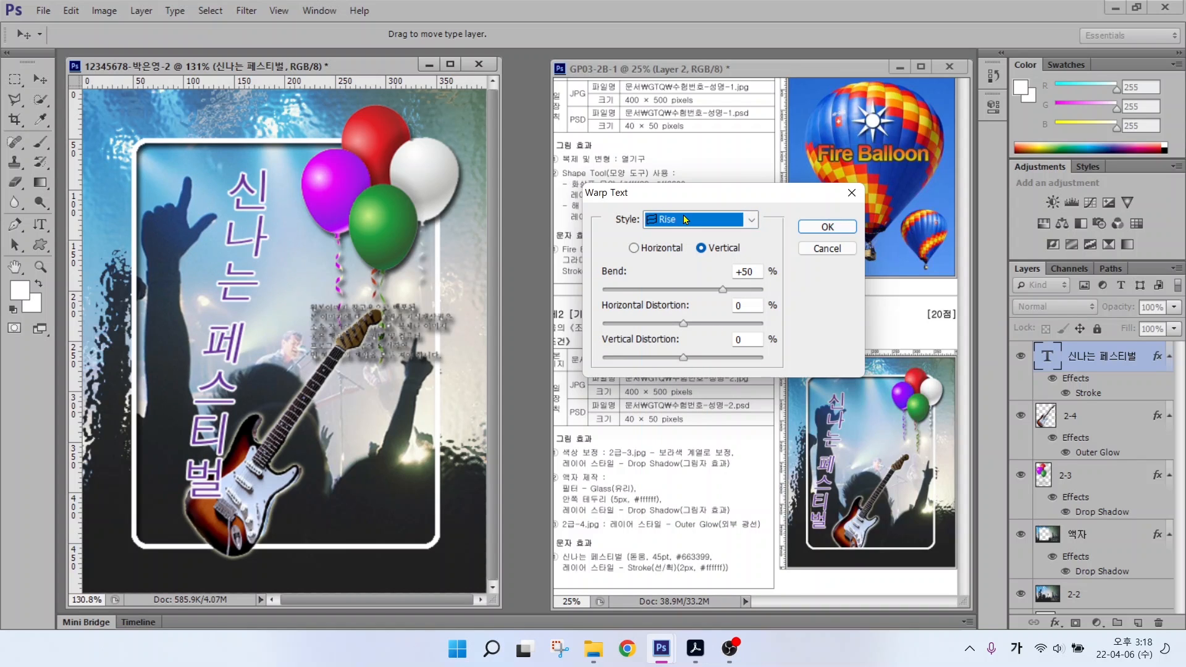
click(827, 227)
Step: Drag the warped title further left on the poster
key(v)
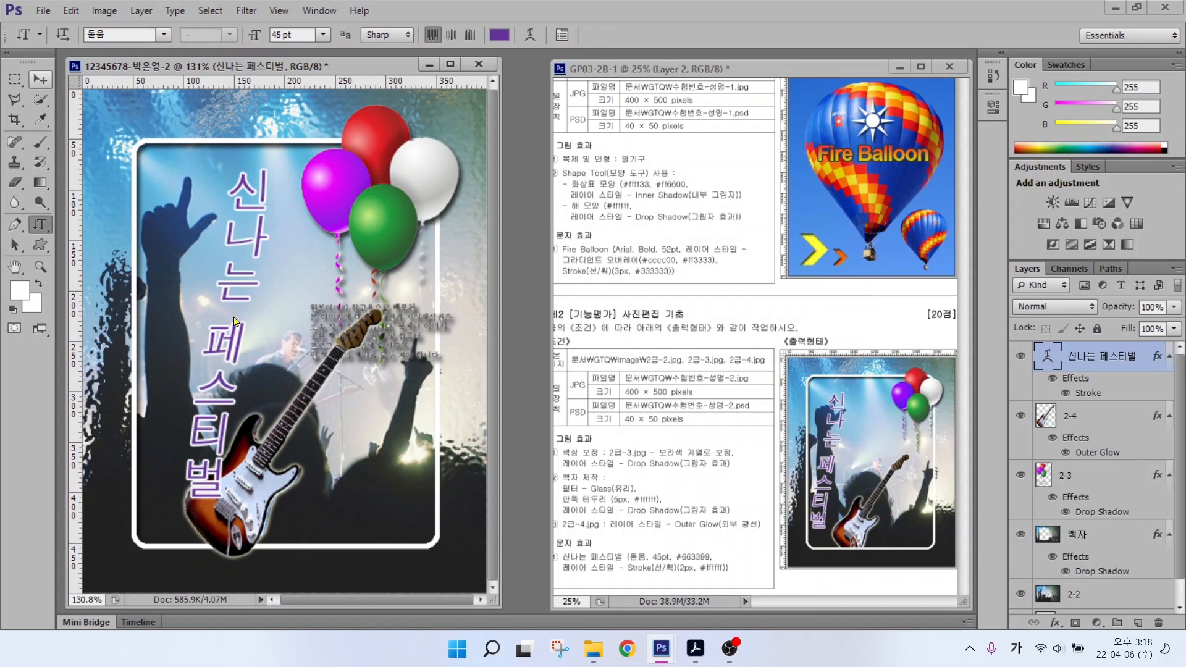
drag(229, 335, 190, 328)
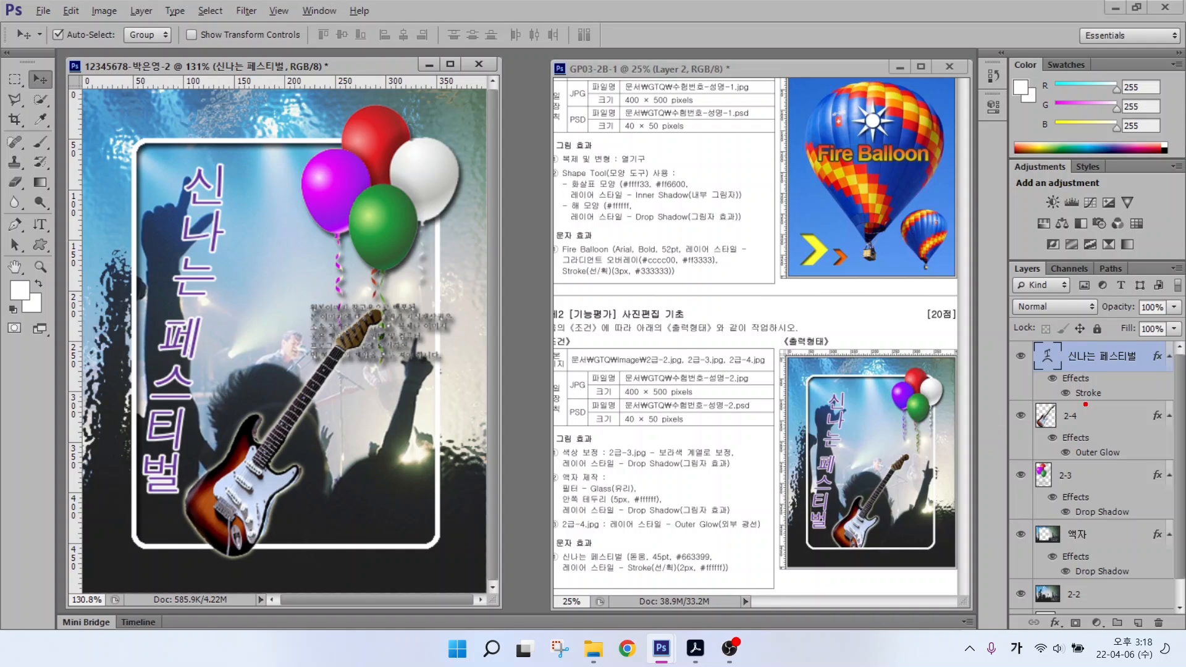
mouse_move(1085, 404)
mouse_down()
mouse_move(1046, 410)
mouse_move(1070, 361)
mouse_move(1109, 395)
mouse_up()
mouse_move(1105, 463)
mouse_down()
mouse_move(1079, 426)
mouse_move(1120, 465)
mouse_up()
mouse_move(1103, 526)
mouse_down()
mouse_move(1059, 523)
mouse_move(1076, 491)
mouse_move(1103, 524)
mouse_up()
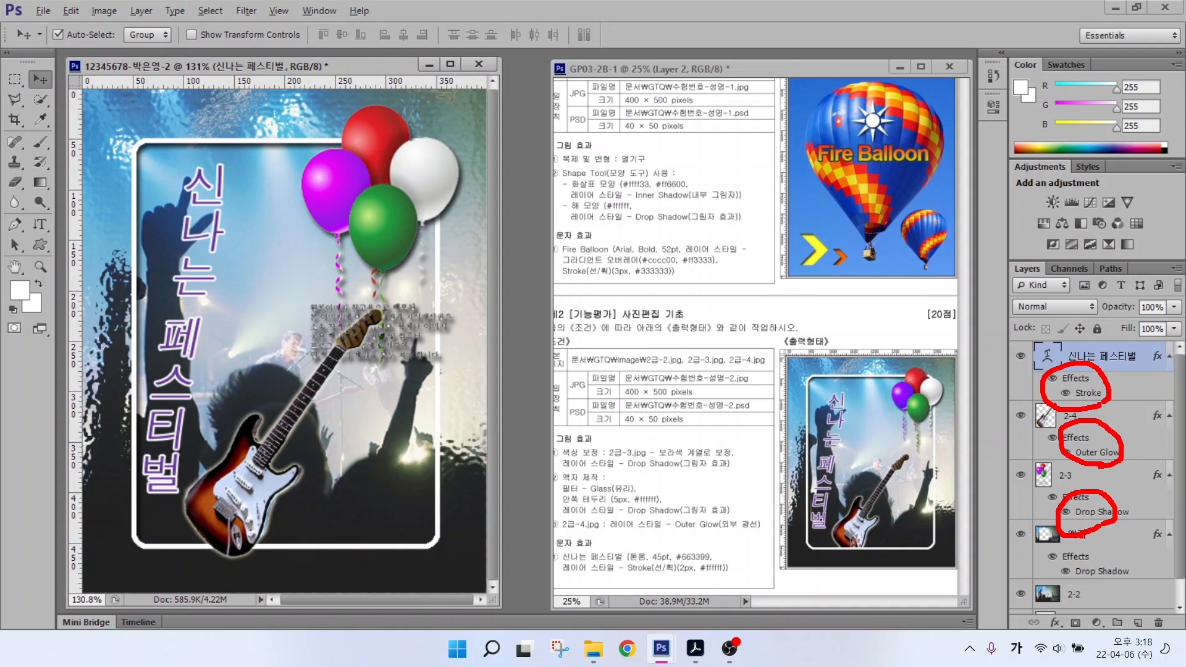
key(Escape)
key(ctrl+2)
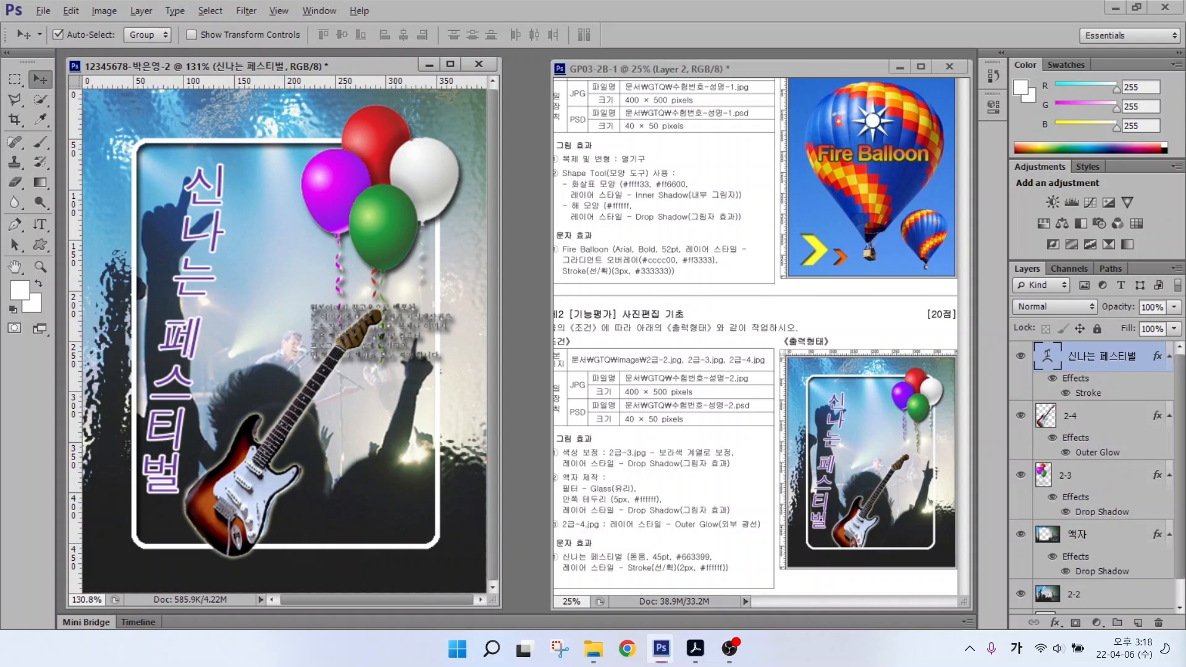
drag(655, 365, 707, 301)
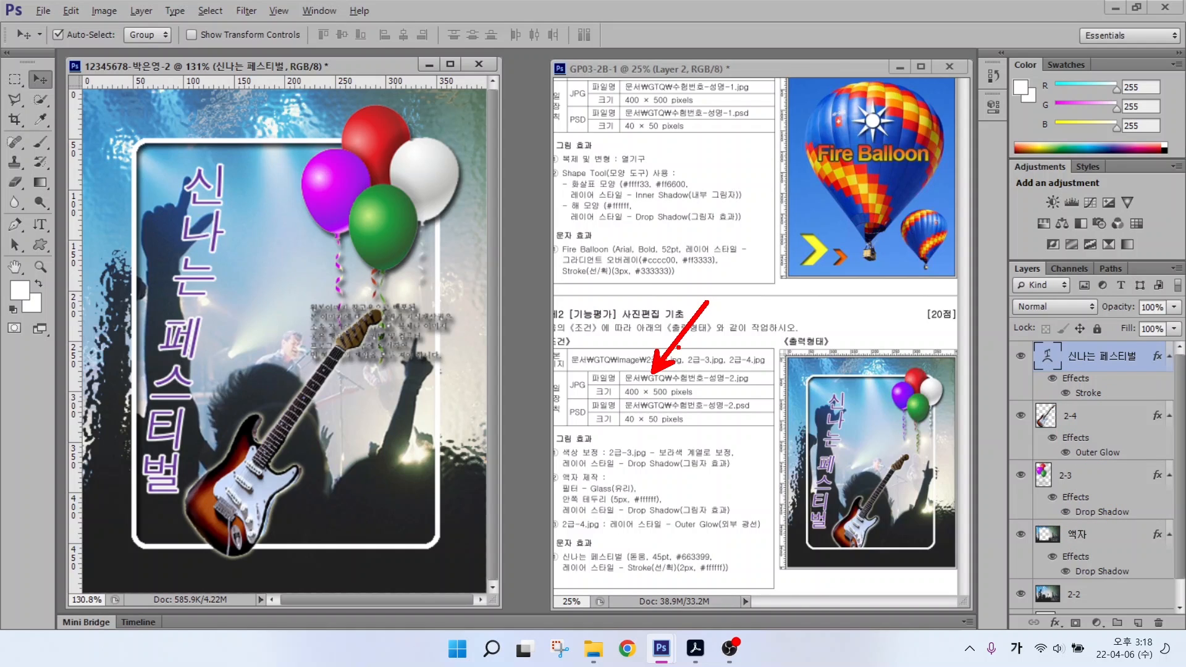
drag(662, 421, 722, 485)
drag(561, 396, 604, 394)
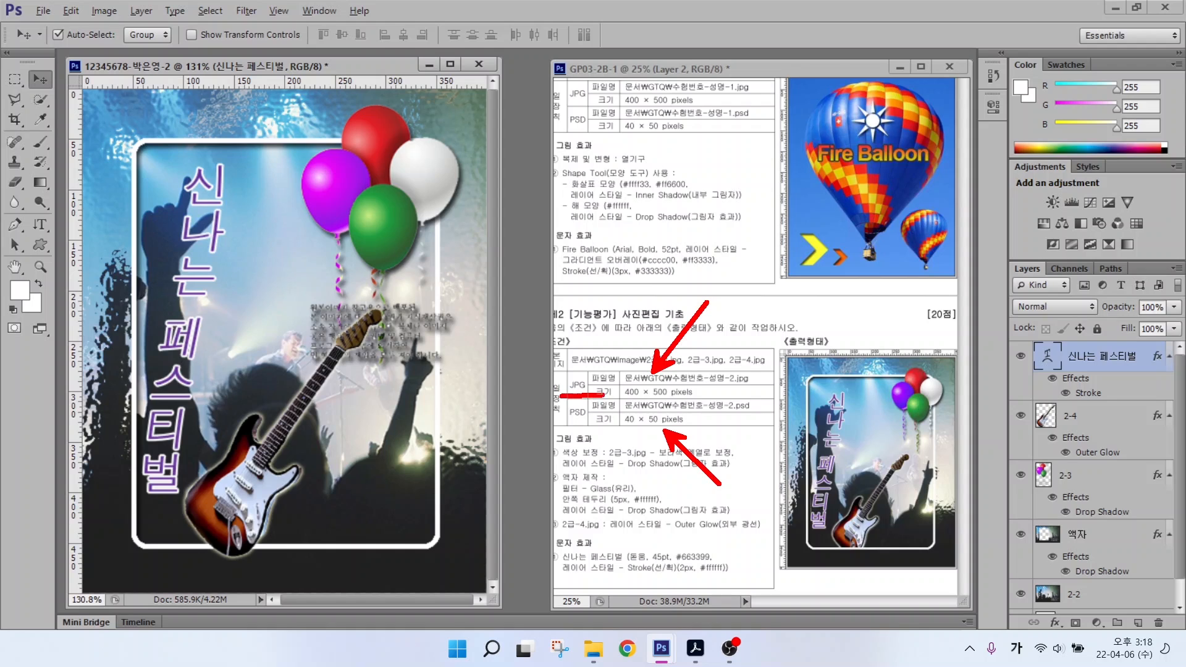
drag(559, 425, 587, 425)
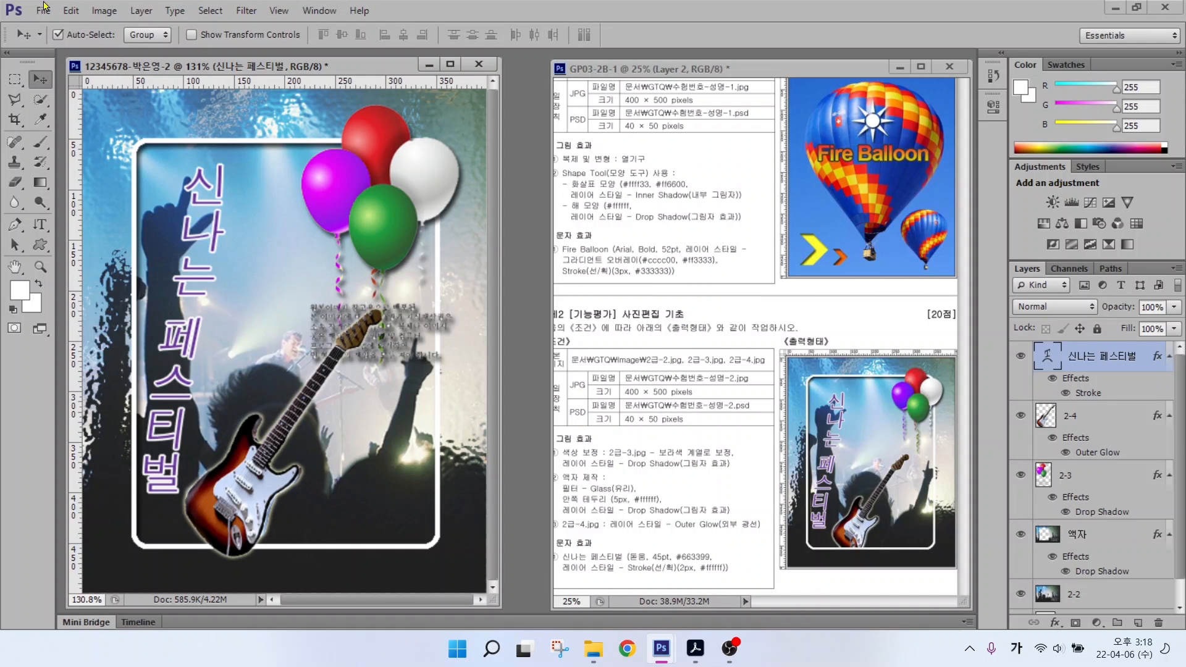
Step: Save a JPEG copy of the poster into Documents > GTQ with default JPEG options
click(42, 11)
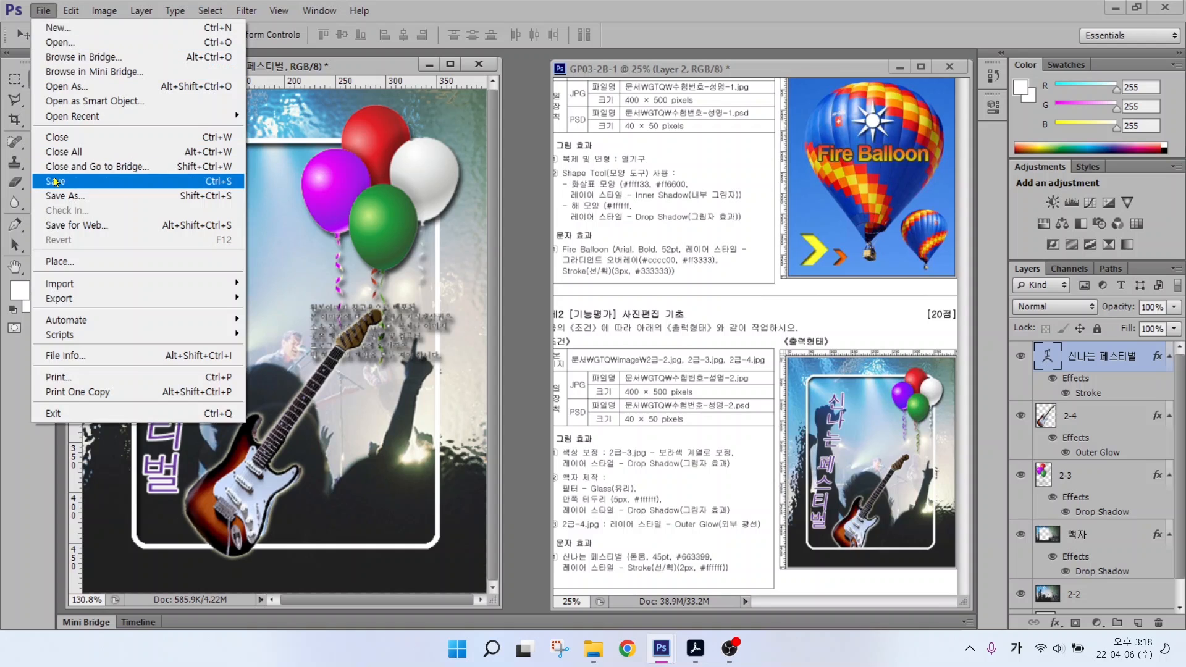
click(145, 182)
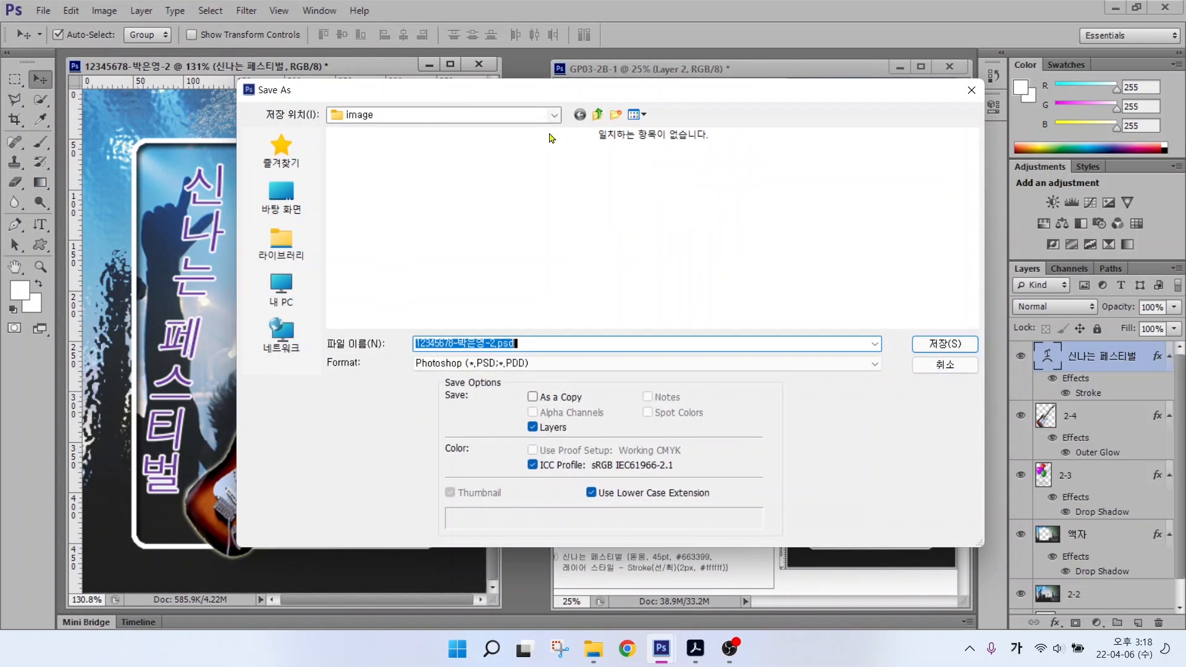
click(299, 235)
double_click(409, 159)
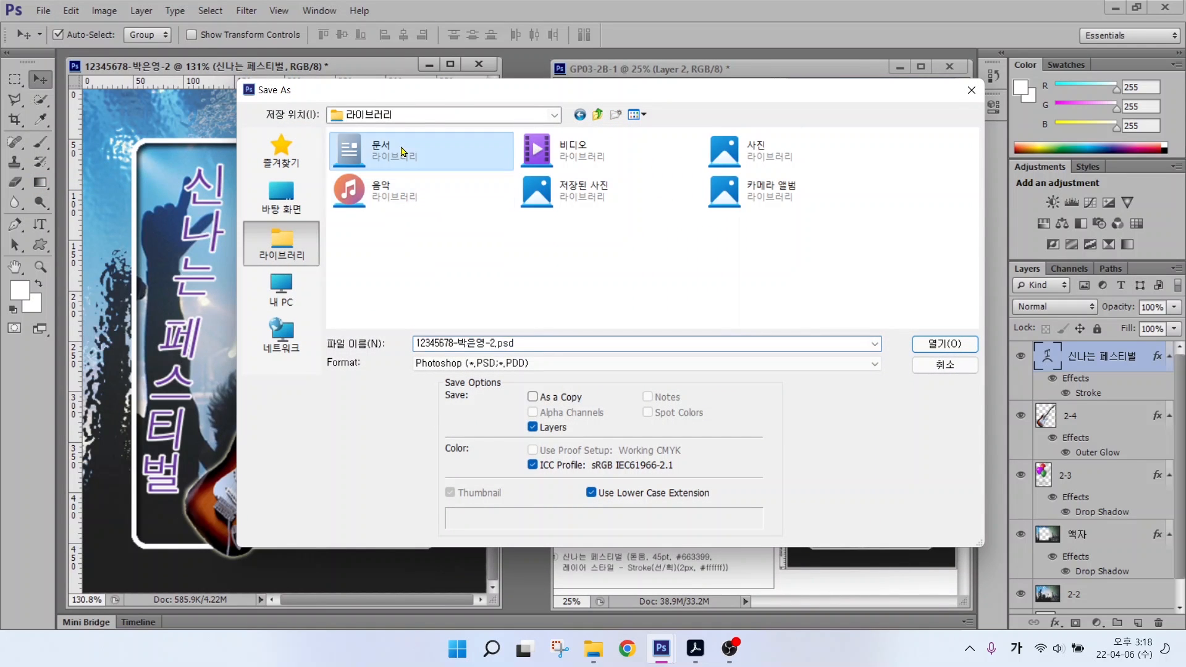
double_click(383, 168)
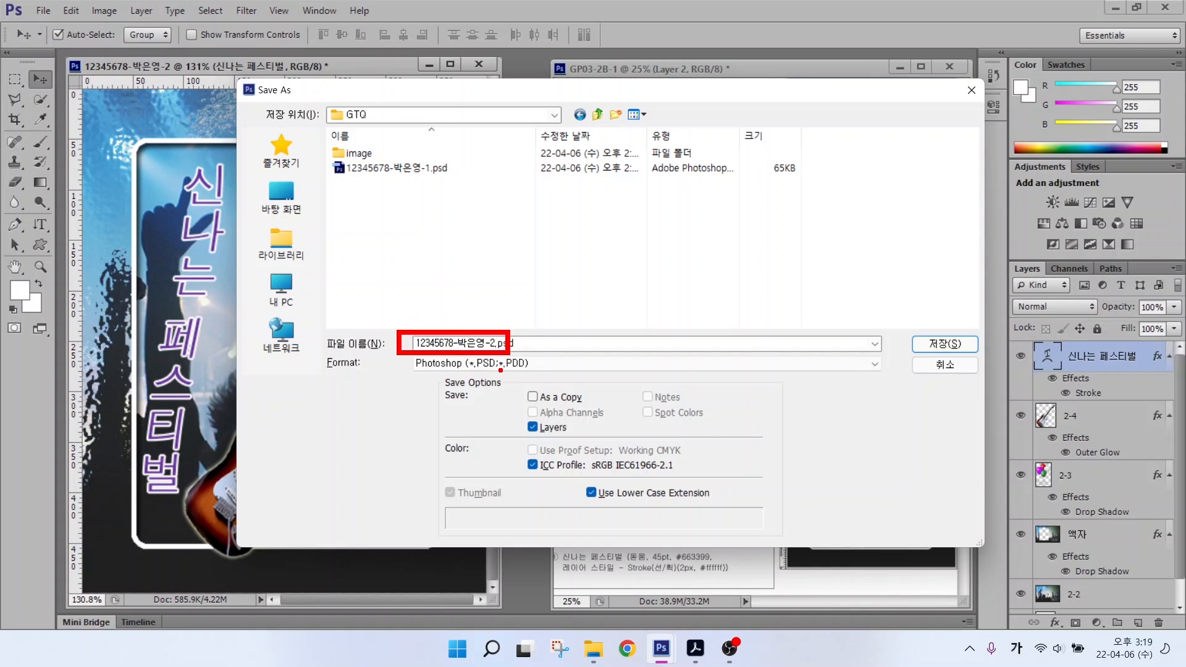
click(492, 365)
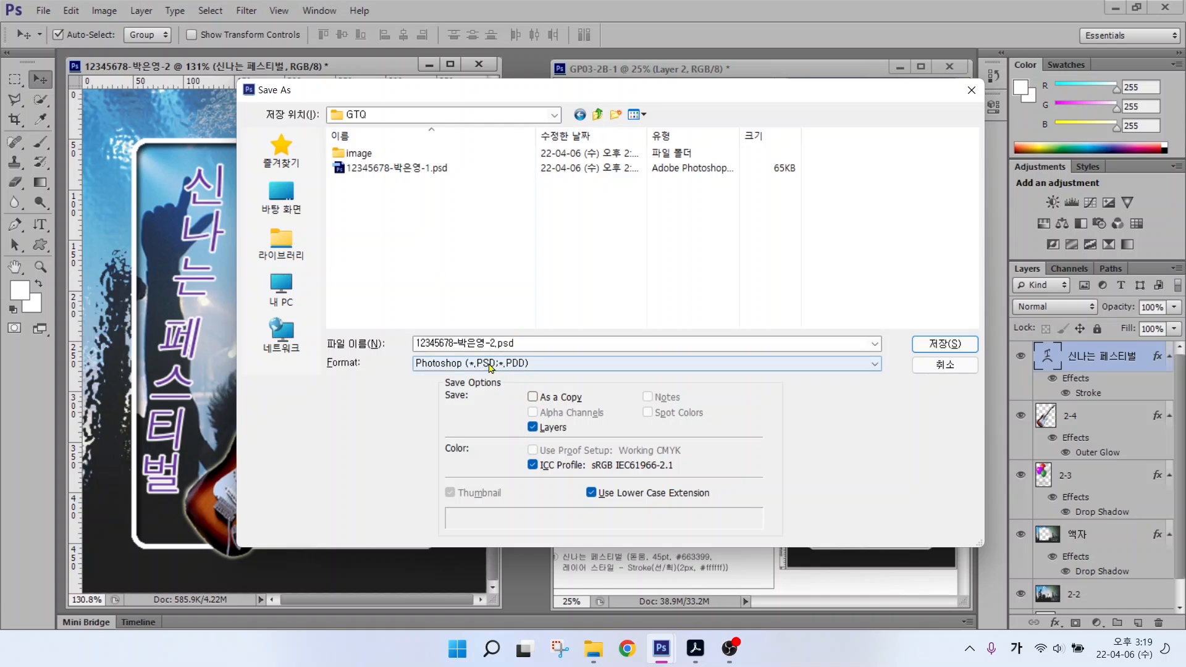
click(465, 450)
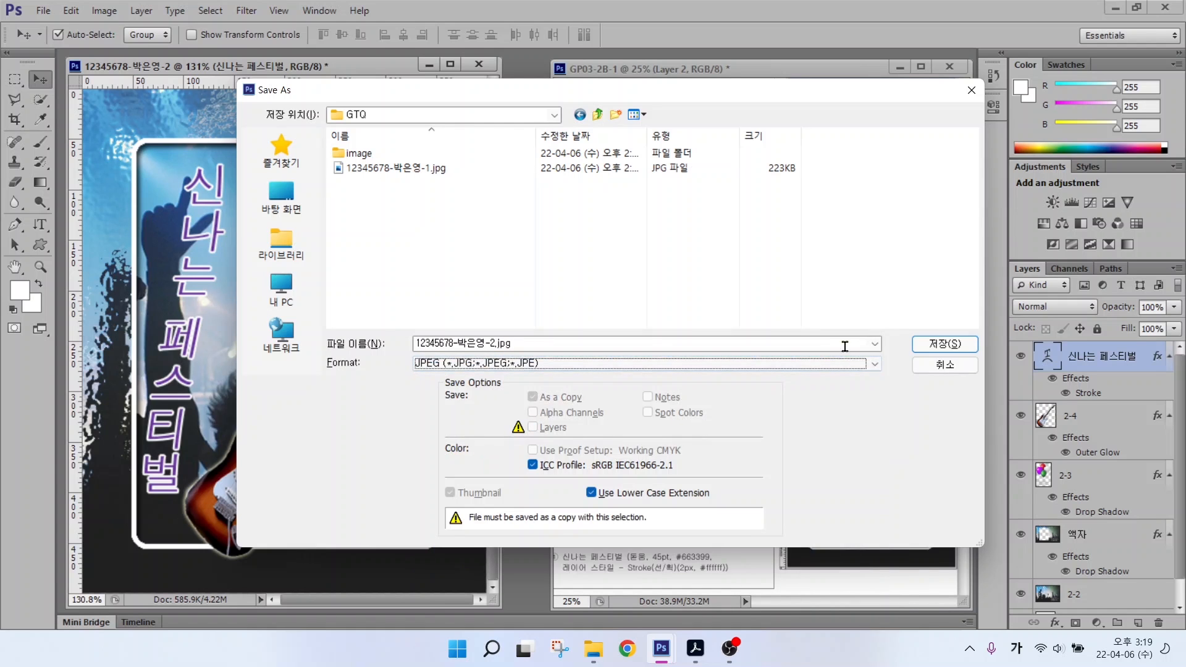
click(916, 347)
click(593, 235)
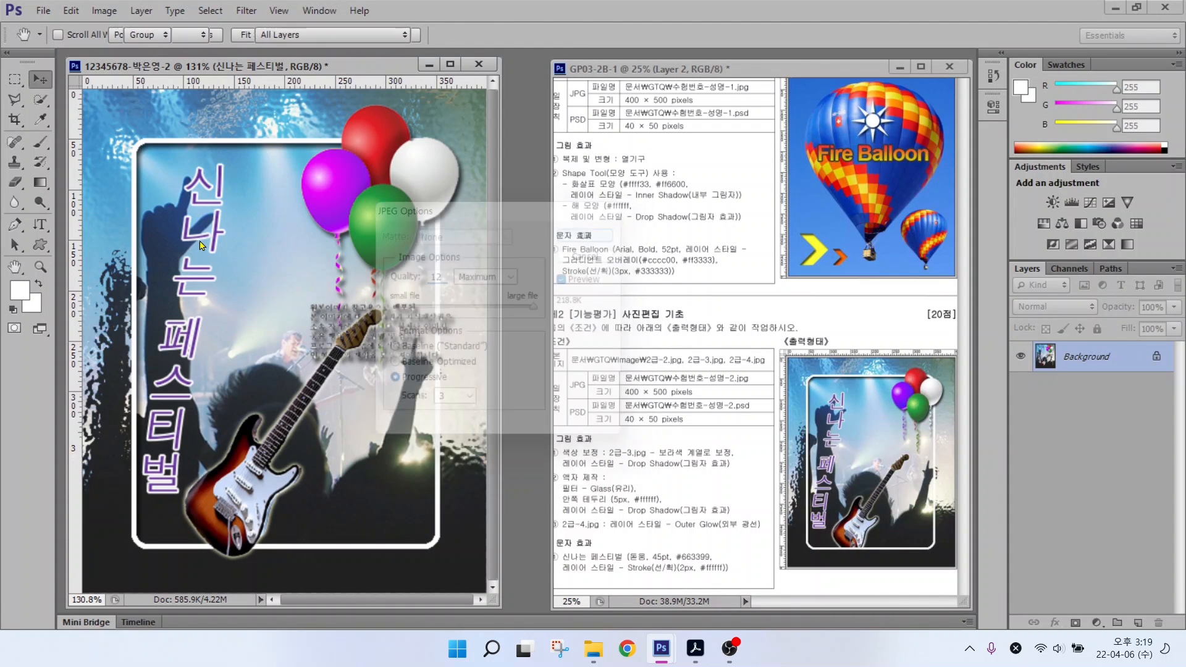
Step: Resize the festival image to 40 px wide (50 px high) via Image Size
click(105, 10)
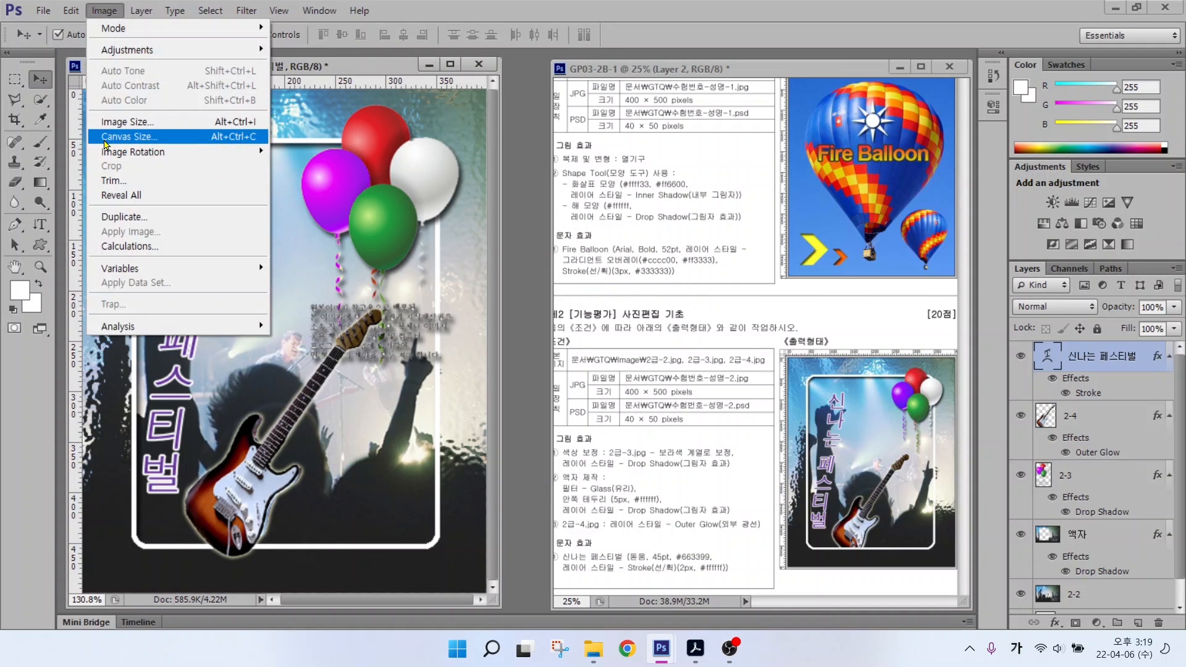
click(127, 121)
text(40)
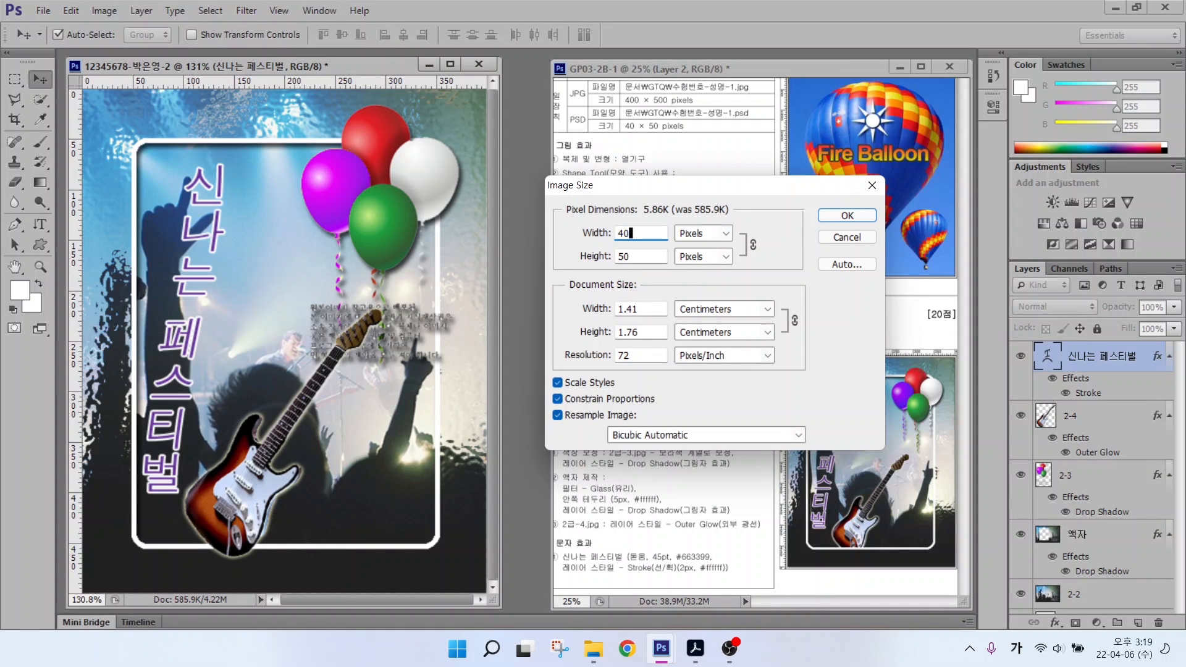
key(Return)
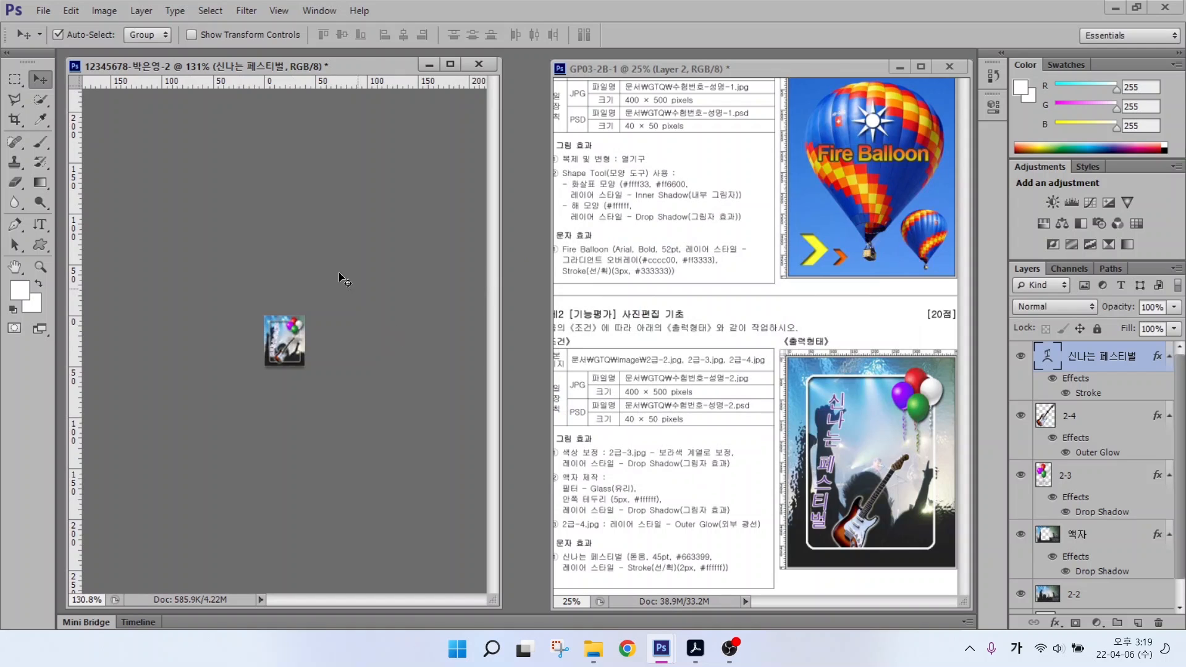
Step: Save the resized image in Photoshop PSD format
click(43, 11)
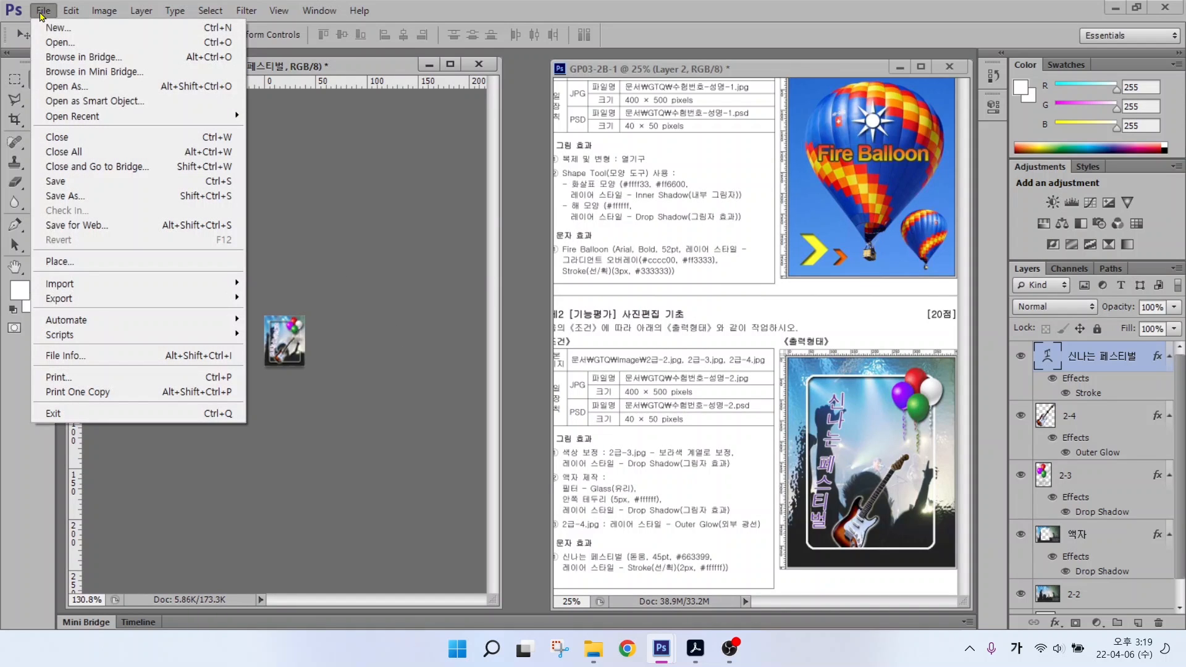
click(56, 181)
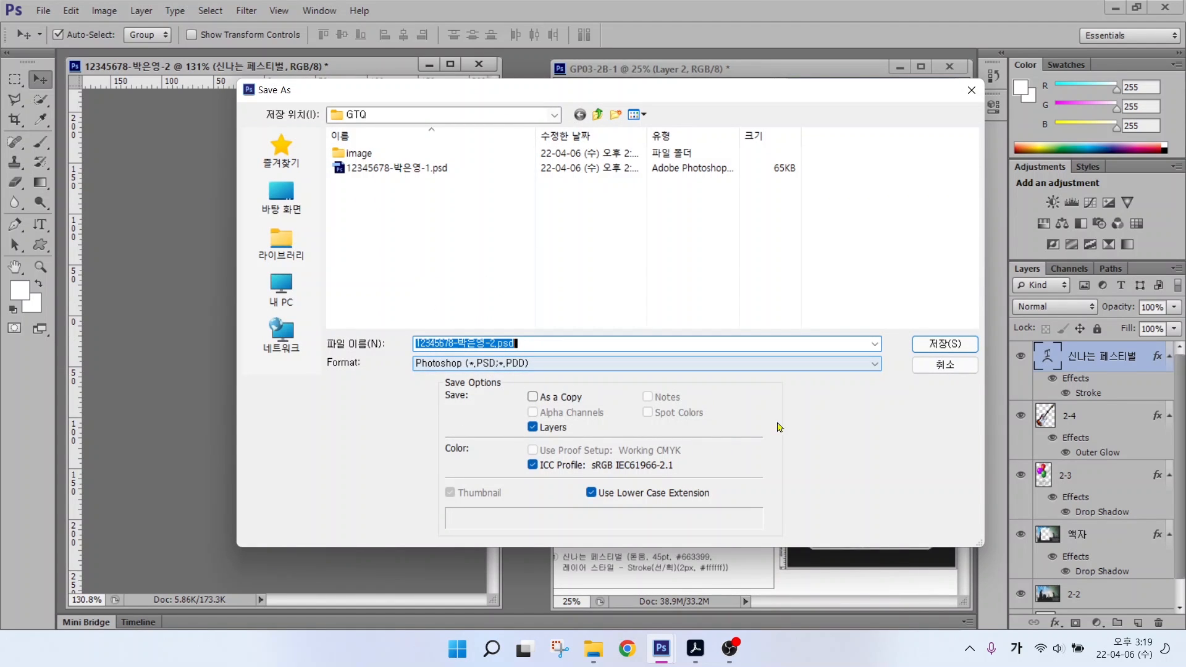
key(Return)
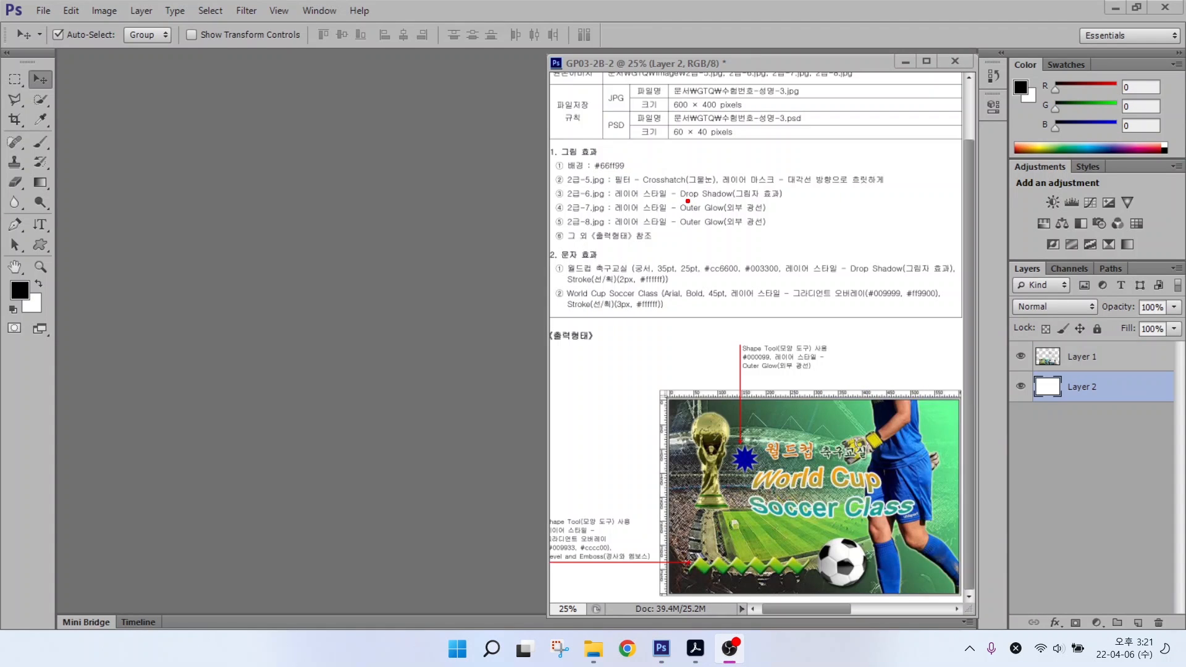
Step: Start a new document named with the examinee's ID number and name
drag(661, 79, 853, 116)
drag(791, 86, 877, 47)
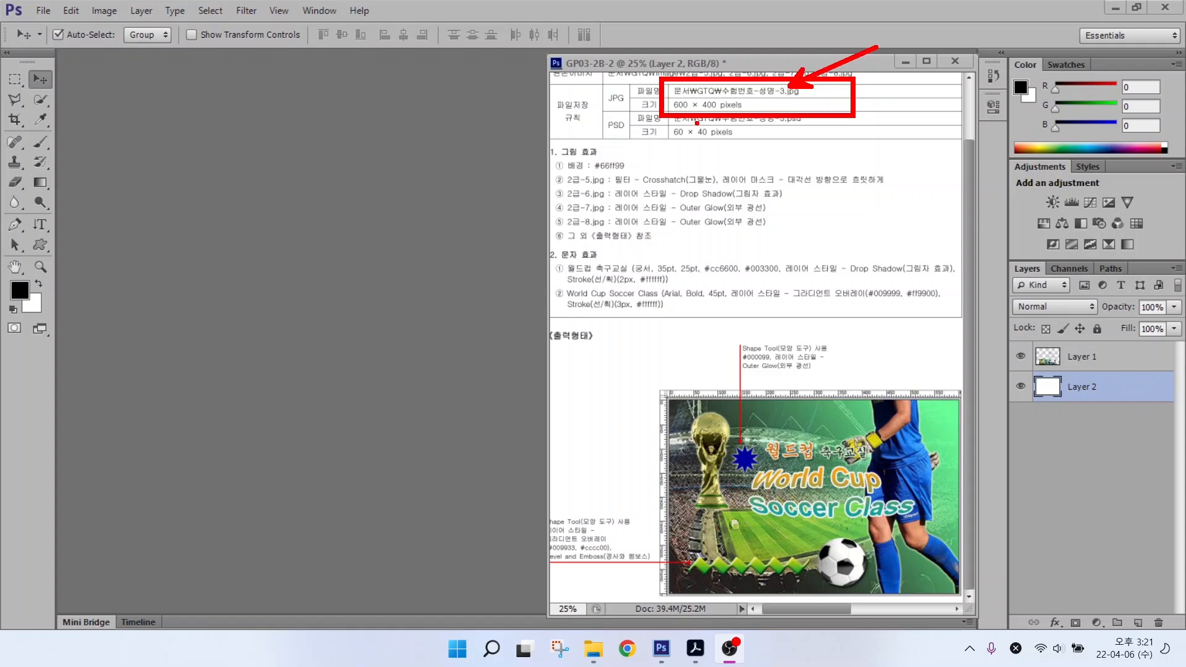
drag(696, 122, 772, 175)
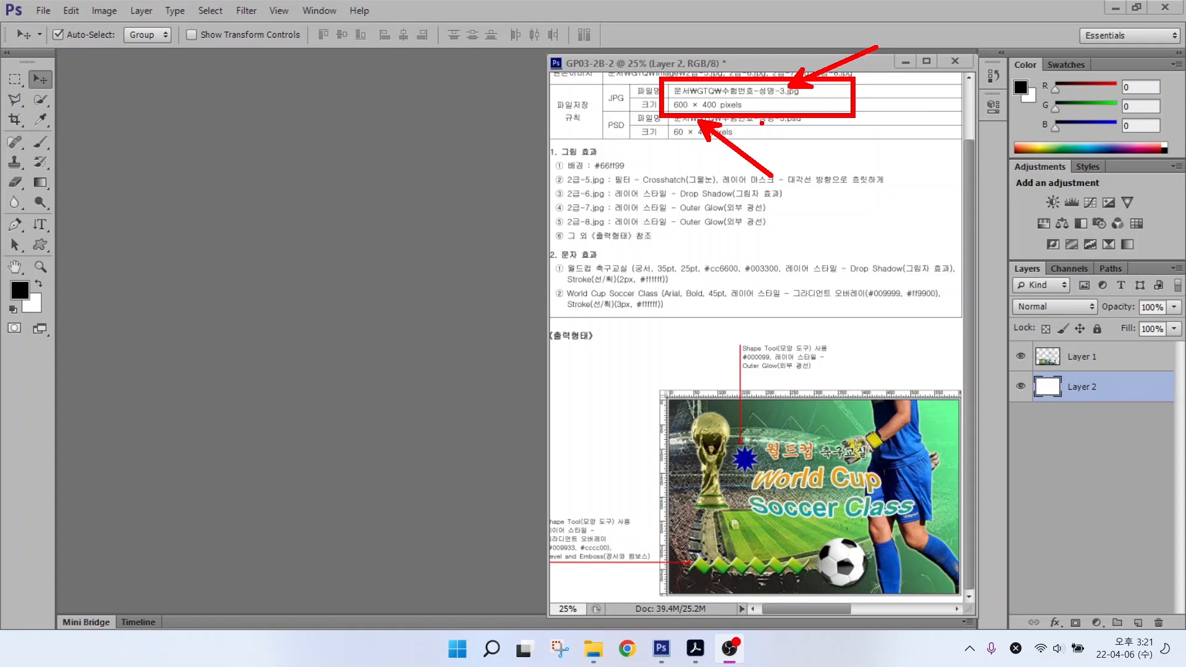
key(Escape)
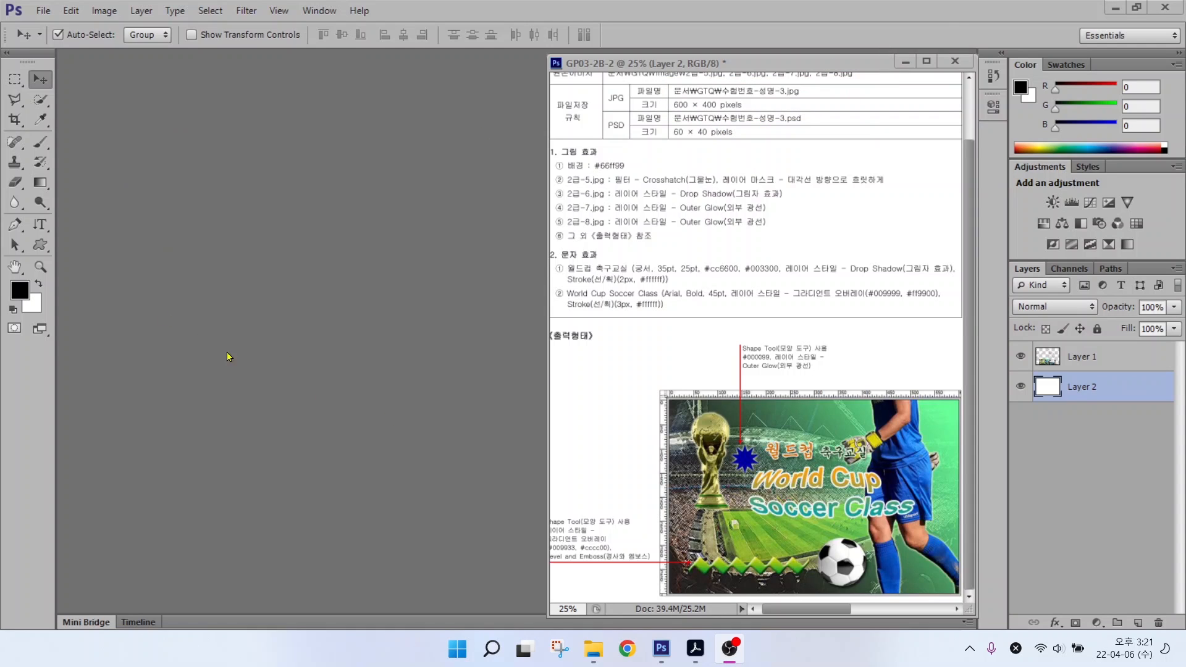
click(39, 10)
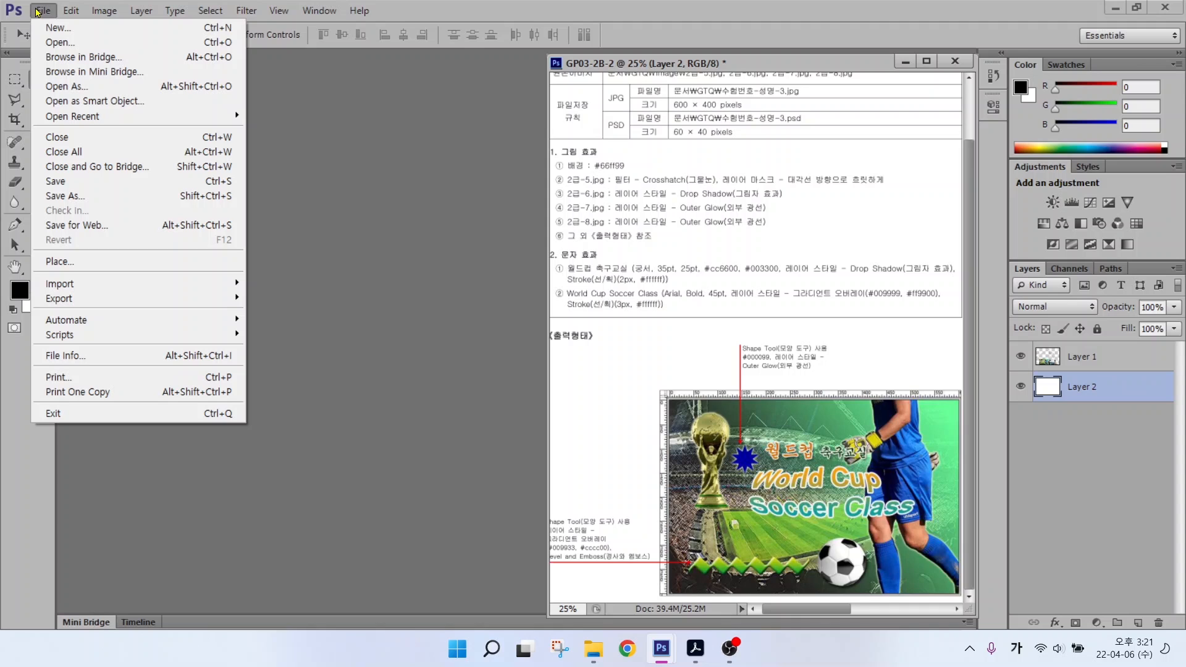
click(59, 28)
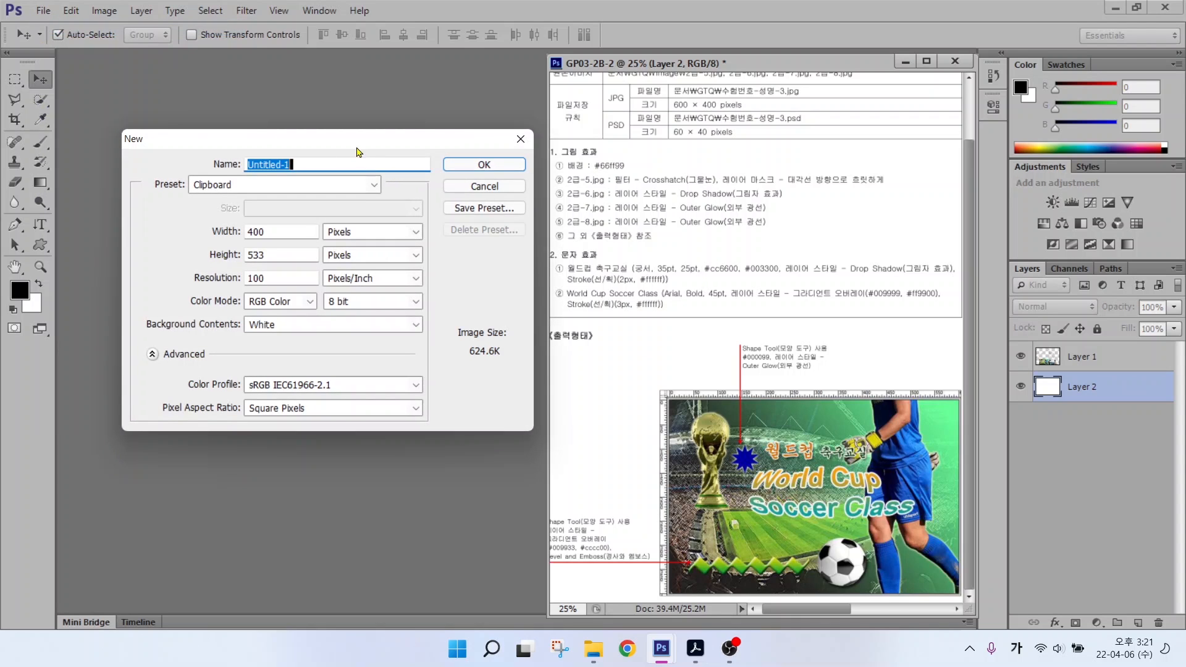
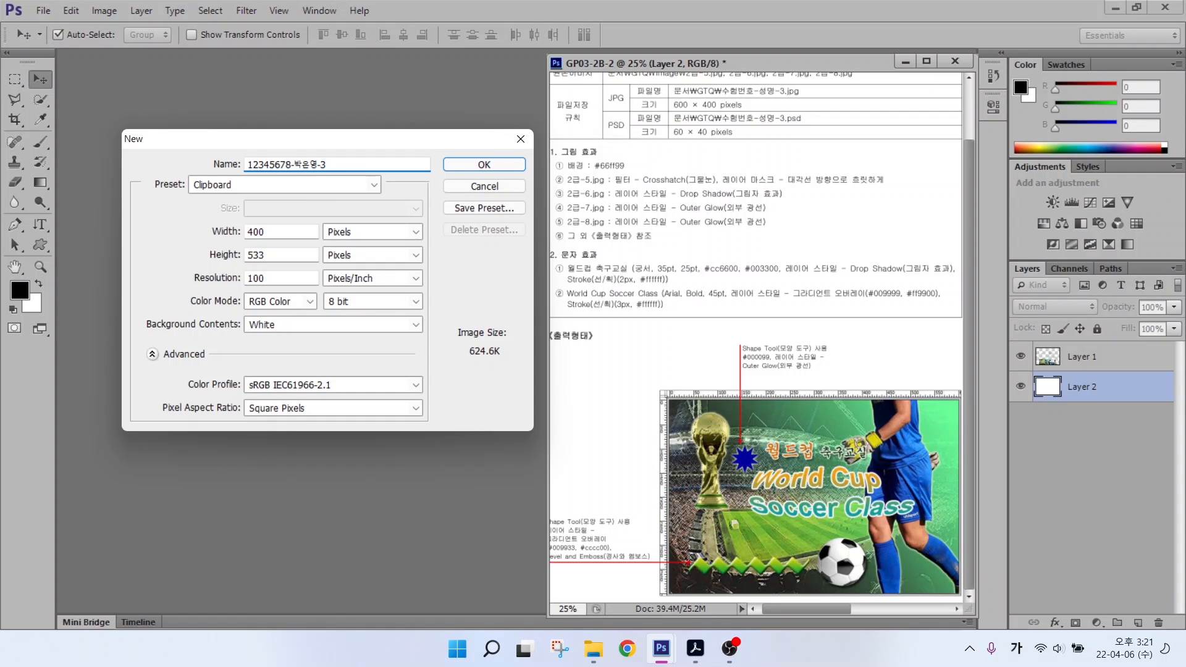
key(alt)
mouse_move(377, 249)
mouse_down()
mouse_move(318, 257)
mouse_move(313, 221)
mouse_move(365, 208)
mouse_move(374, 256)
mouse_up()
key(Escape)
Step: Set the new document to 600 × 400 pixels at 72 ppi and create it
double_click(272, 231)
text(600)
key(Tab)
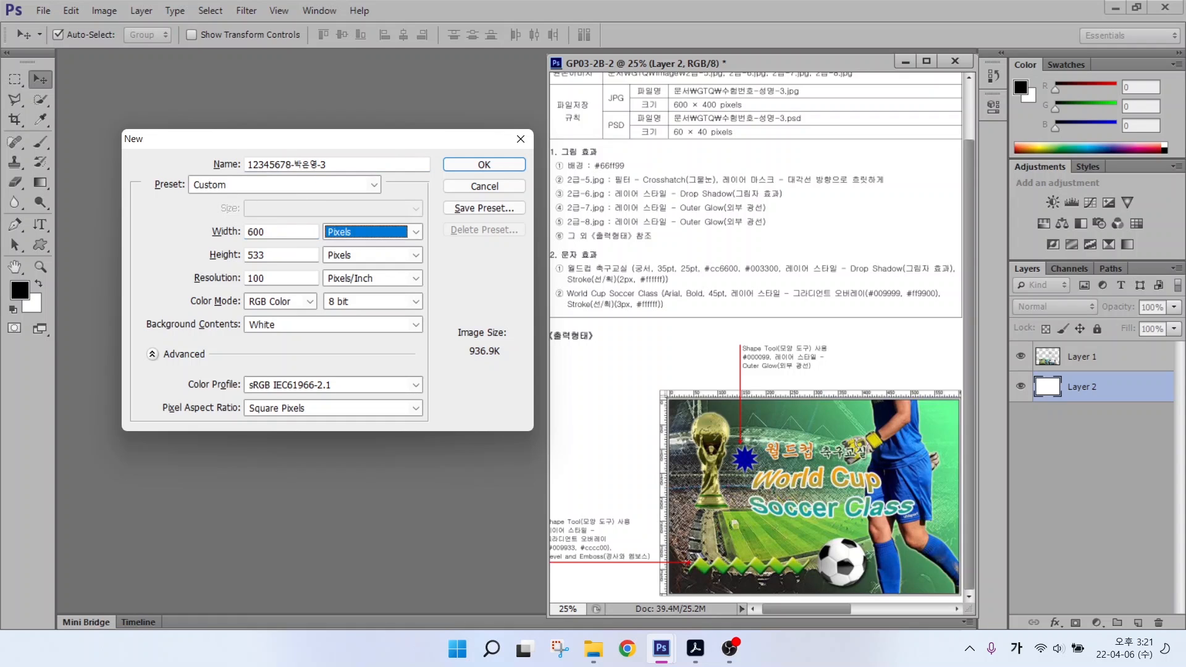
key(Tab)
text(400)
key(Tab)
key(Tab)
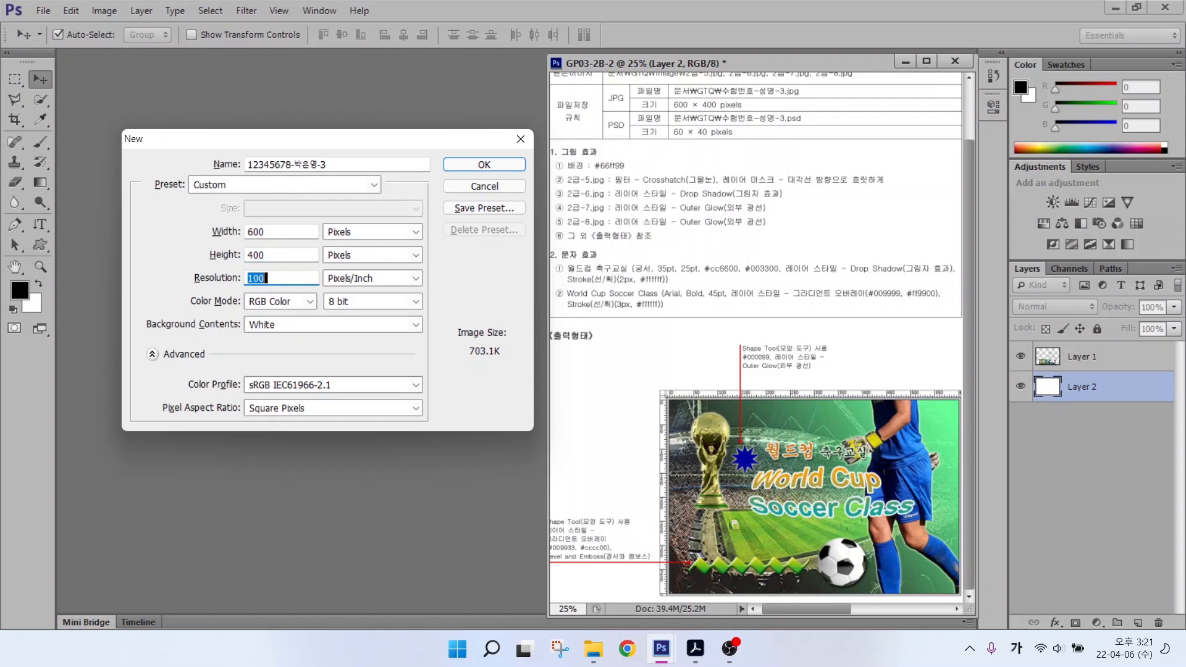
text(72)
key(Tab)
key(Tab)
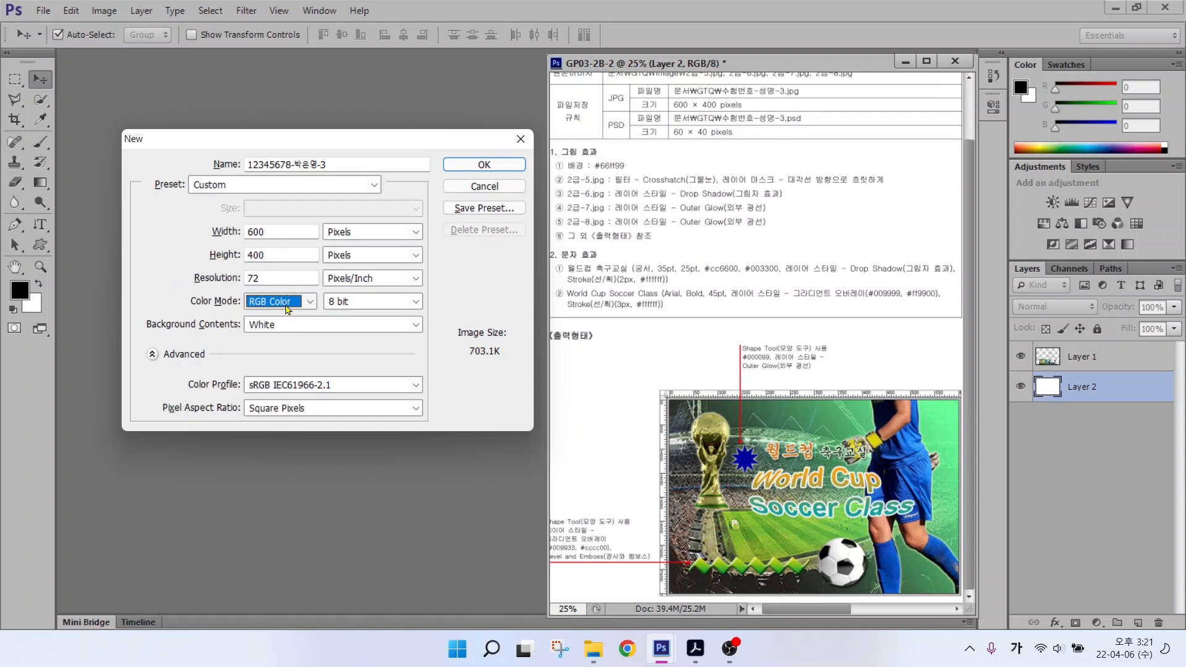
key(Tab)
key(Tab)
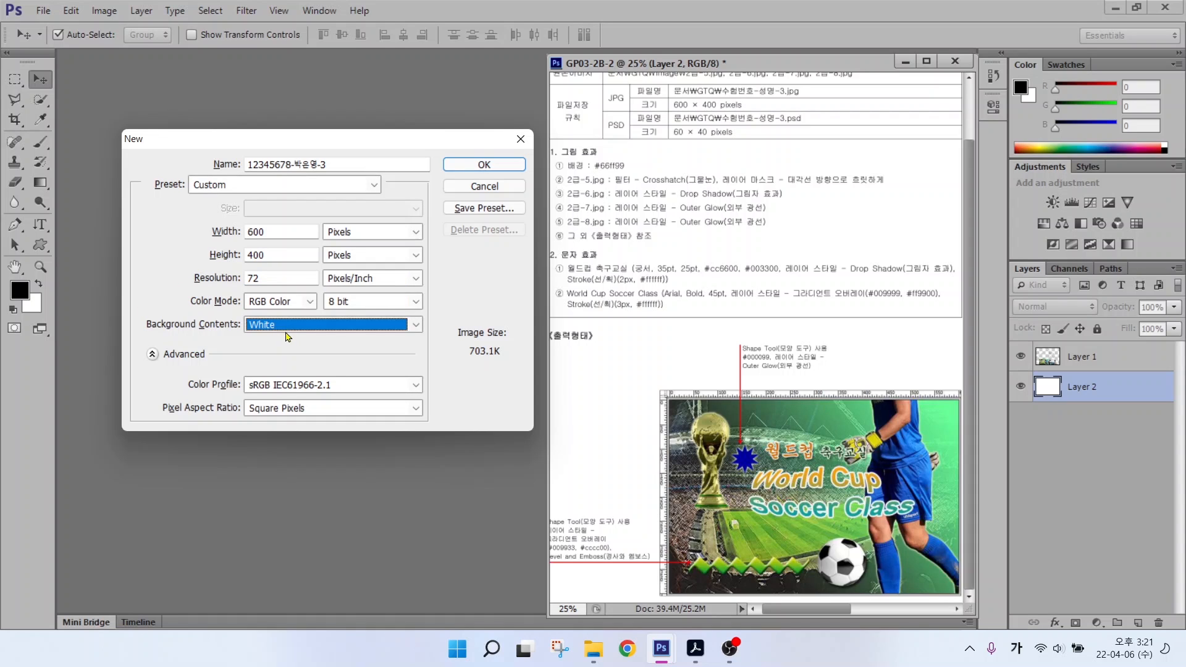
click(483, 164)
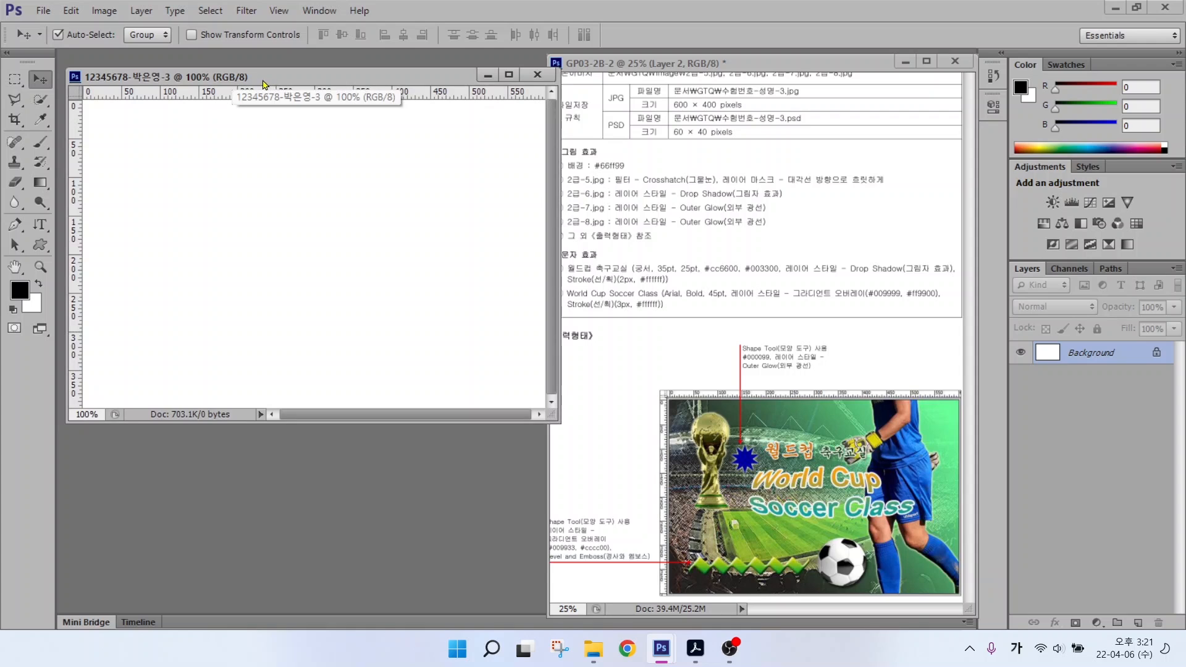
Step: Show rulers around the new canvas
key(ctrl+r)
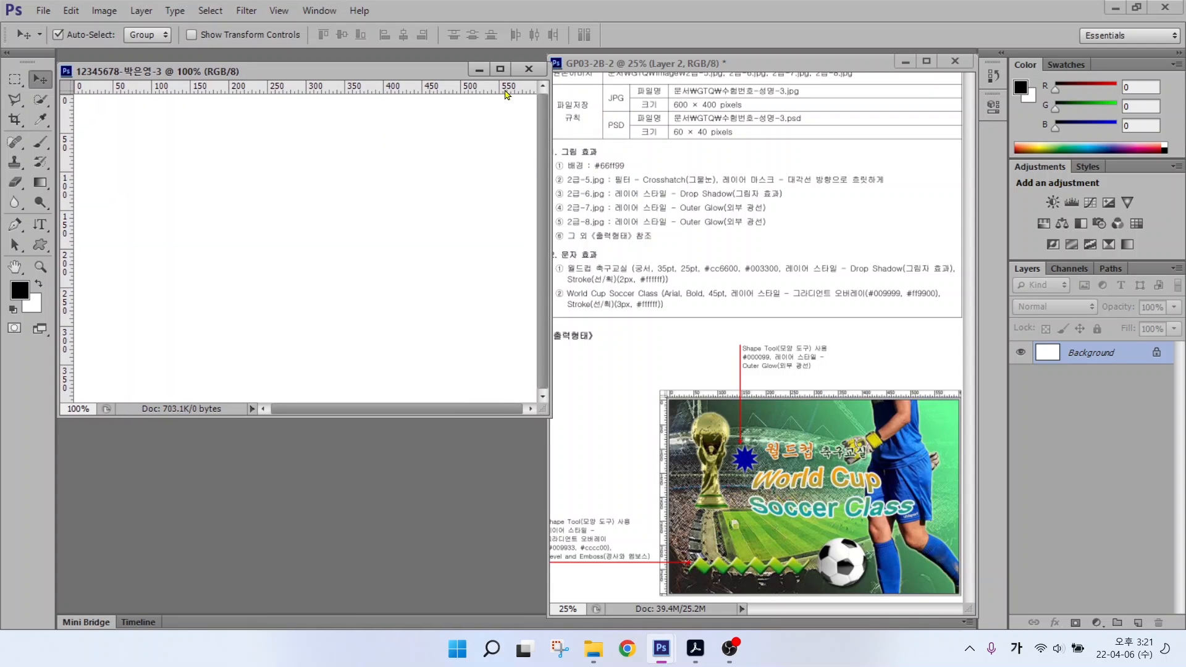
key(alt+2)
drag(606, 152, 674, 102)
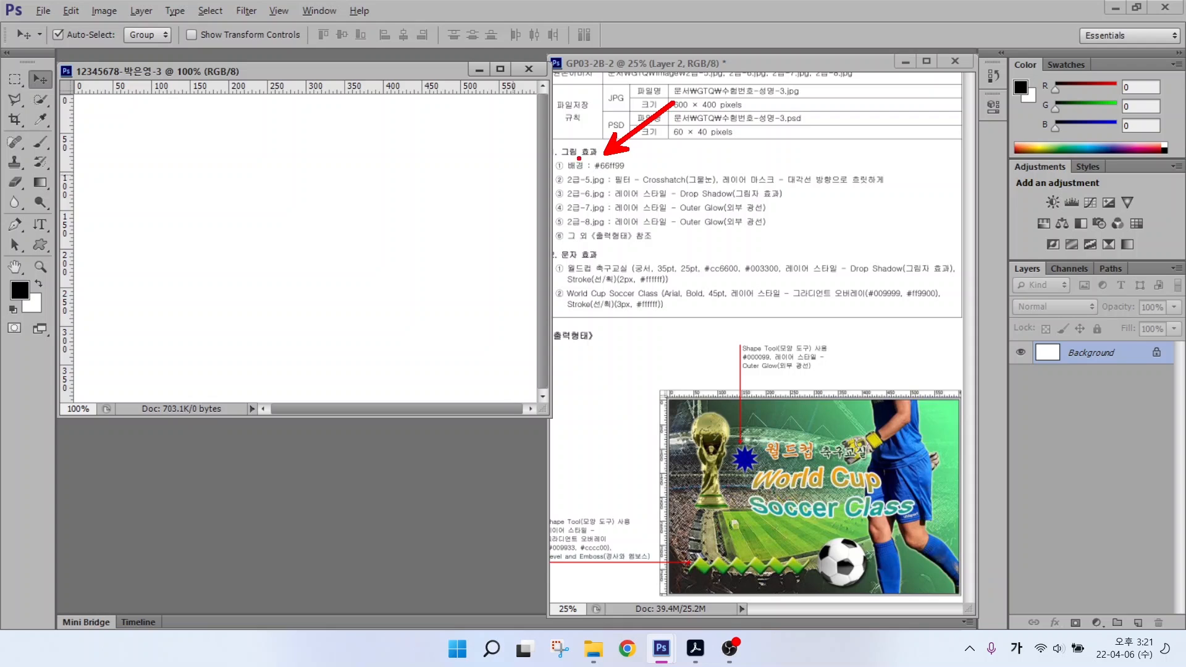
drag(562, 171, 673, 171)
drag(24, 306, 38, 293)
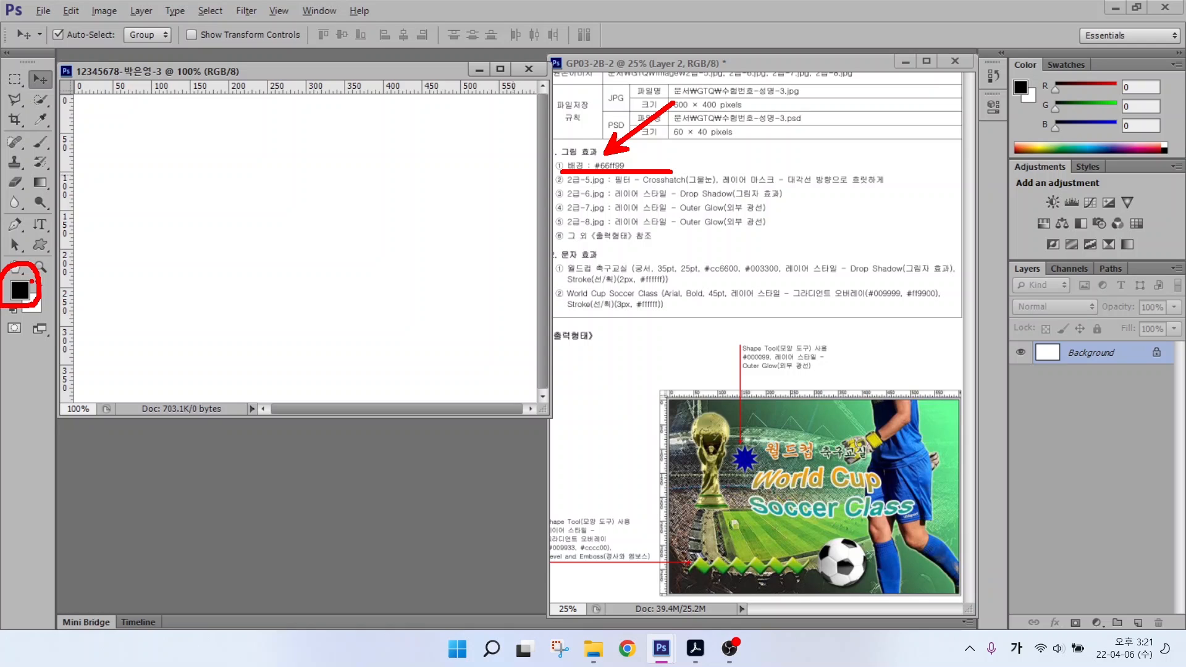
key(Escape)
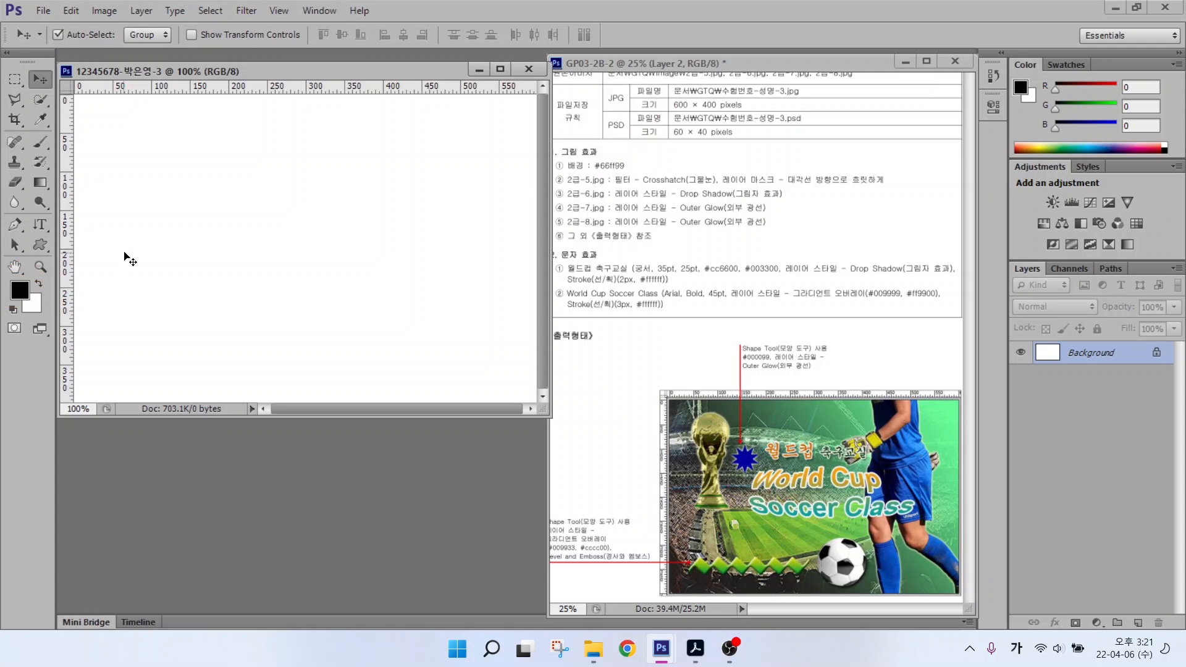
Step: Set the foreground colour to #66ff99
click(19, 291)
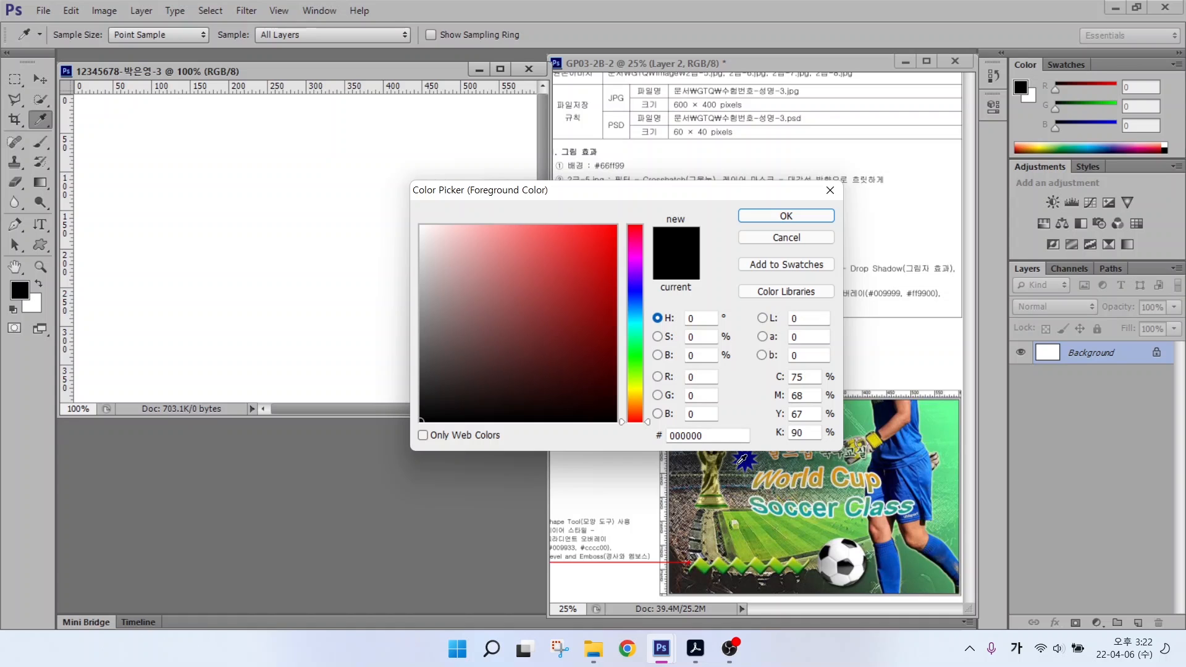
click(714, 435)
text(66ff99)
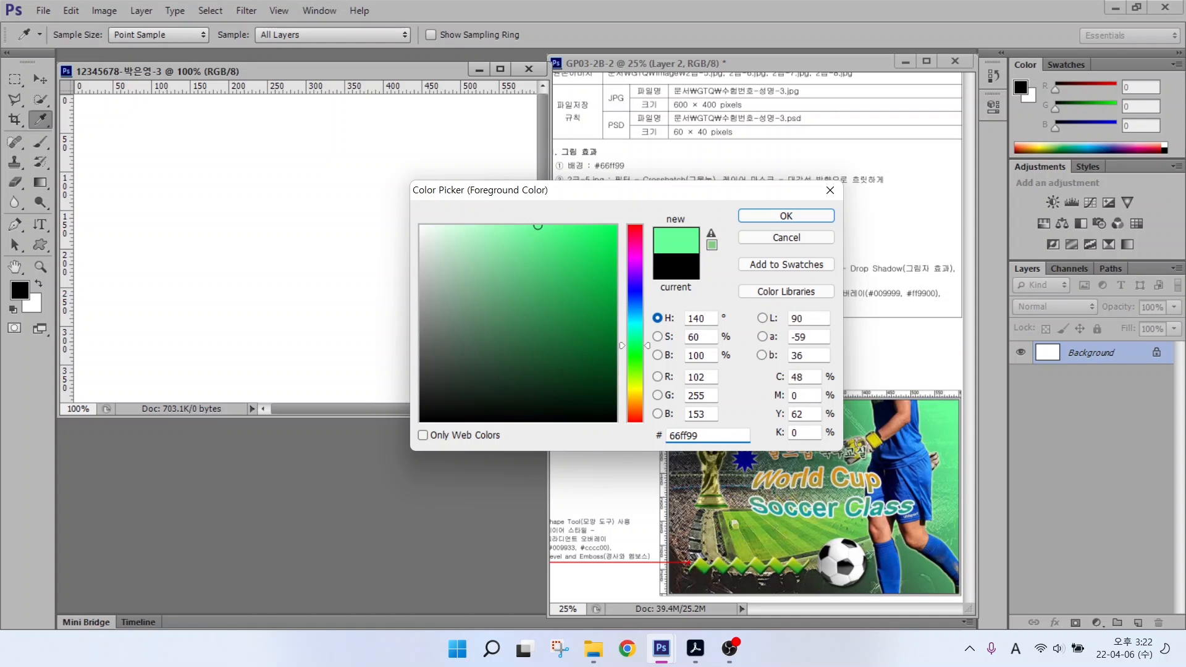
key(Return)
key(v)
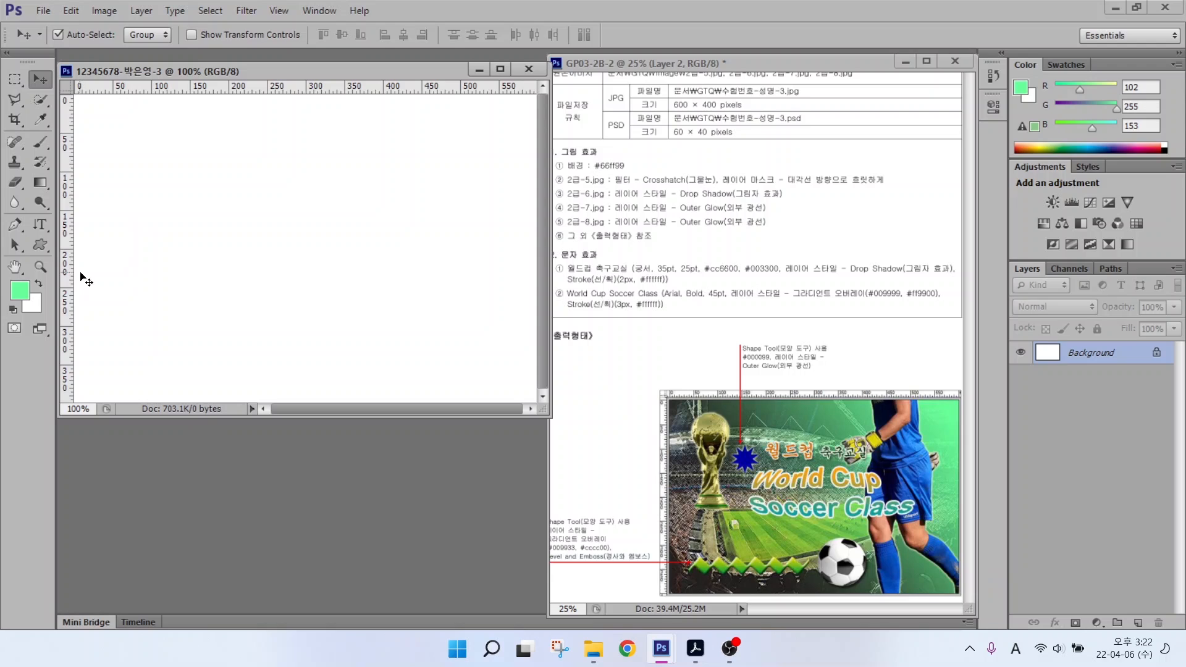
key(alt+2)
drag(30, 279, 90, 226)
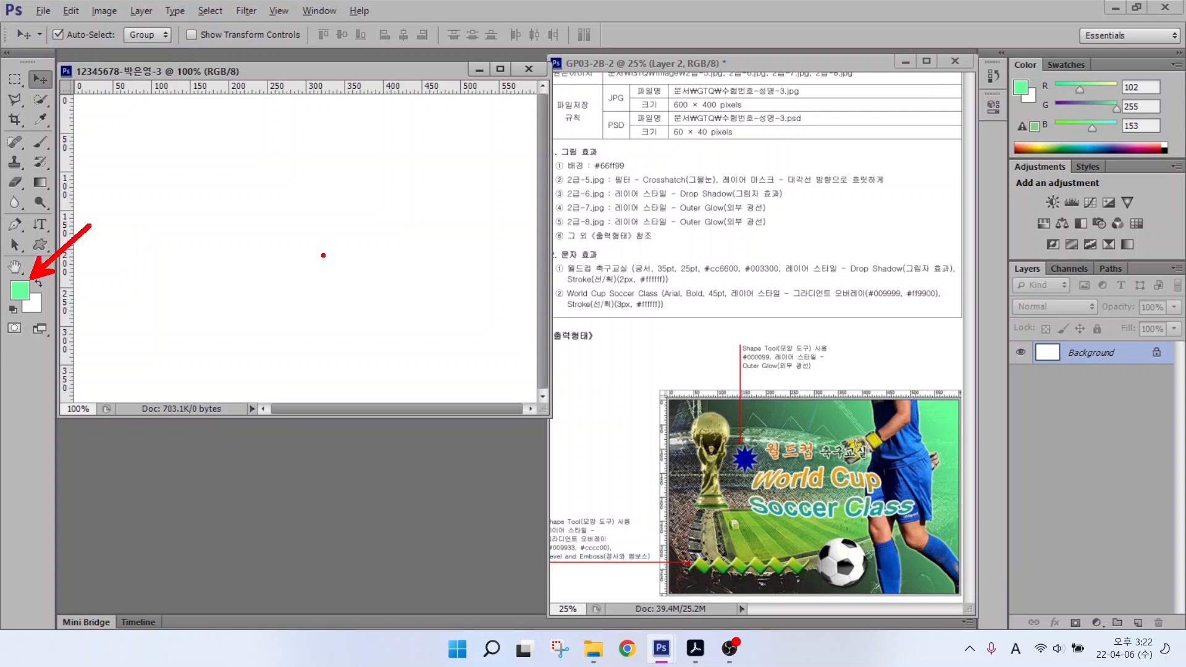
key(Escape)
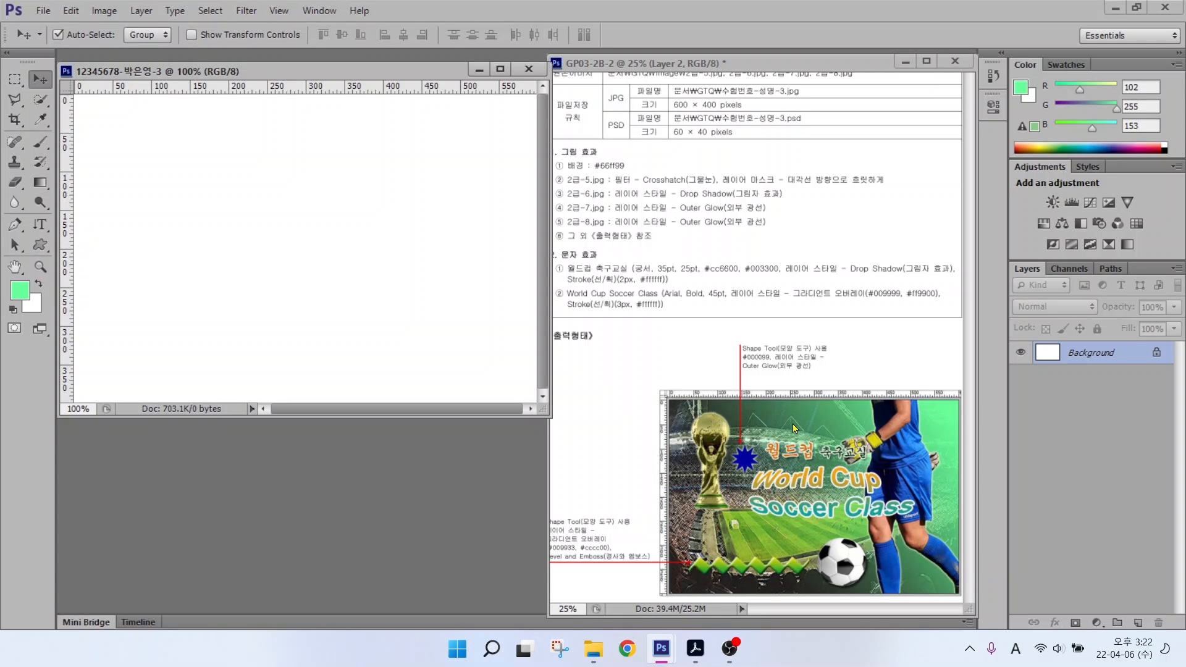
Step: Fill the canvas with the foreground colour using Edit > Fill
click(69, 11)
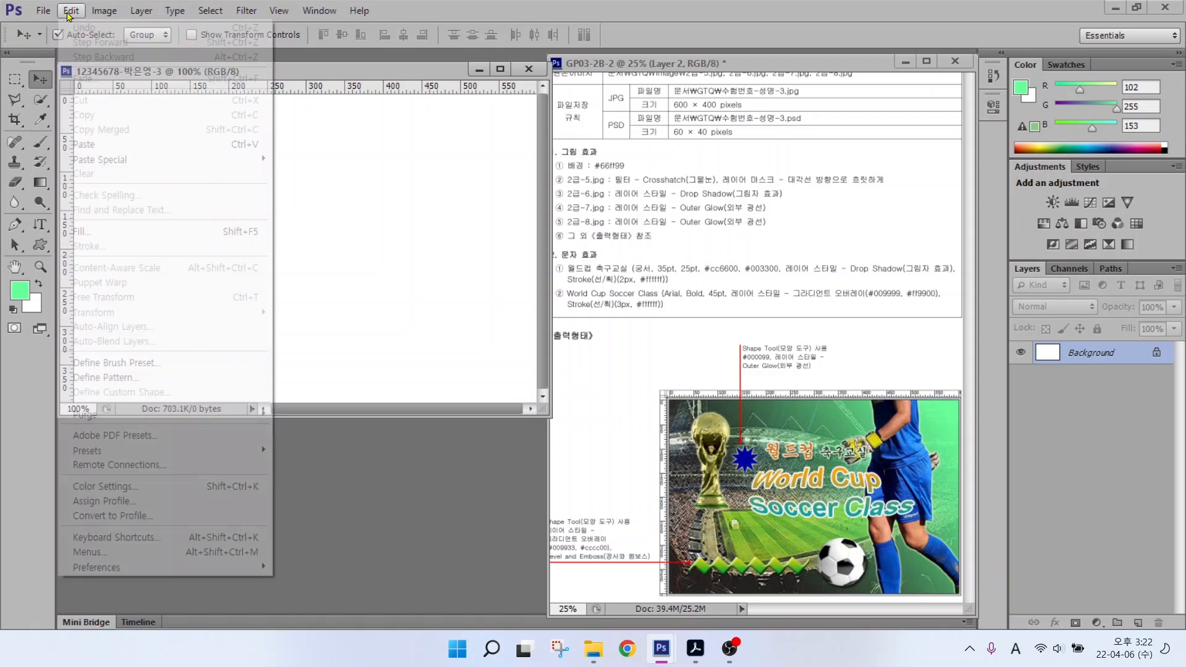
click(81, 235)
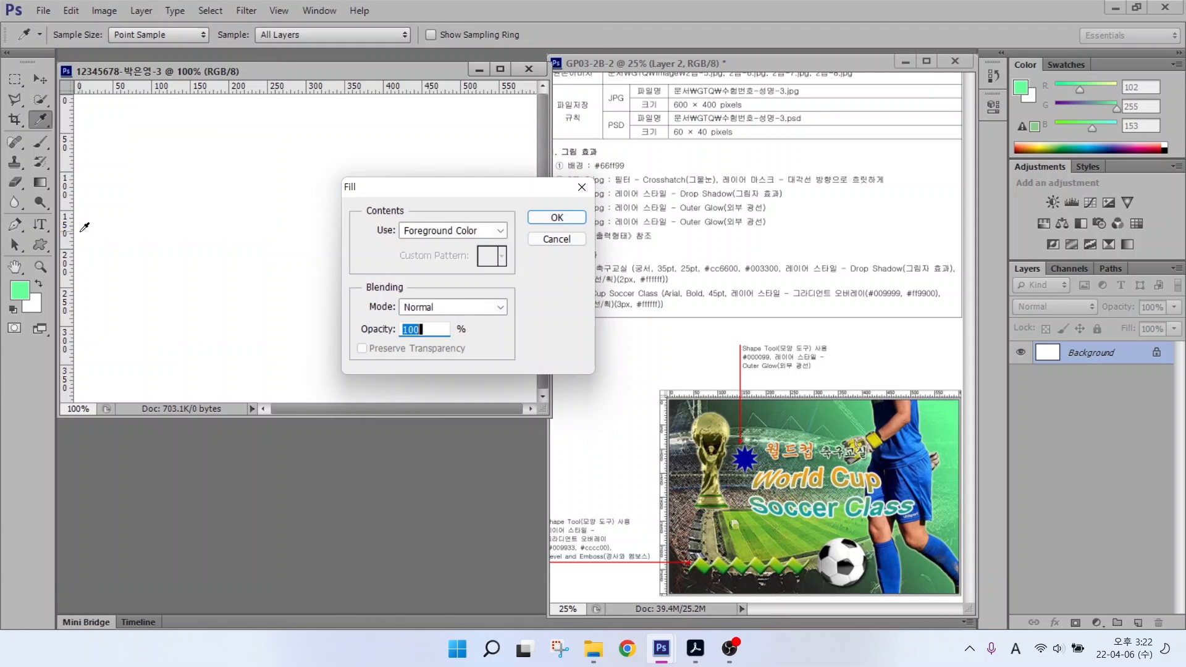
mouse_move(379, 183)
mouse_down()
mouse_move(373, 164)
mouse_move(371, 185)
mouse_up()
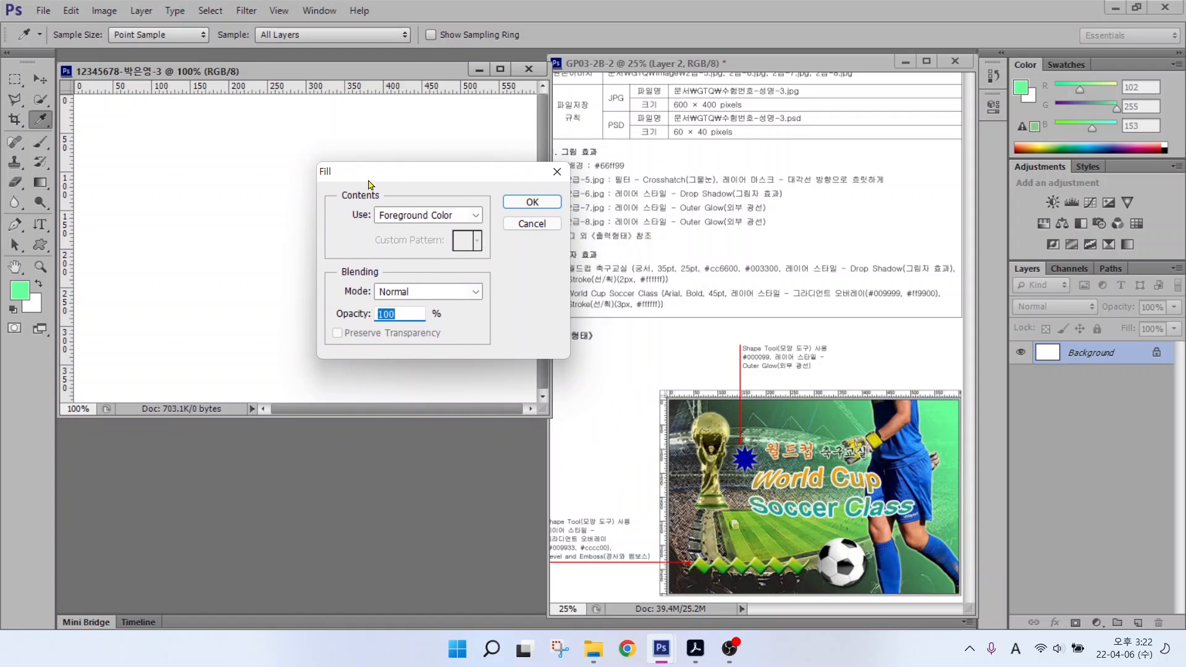
click(402, 216)
click(395, 231)
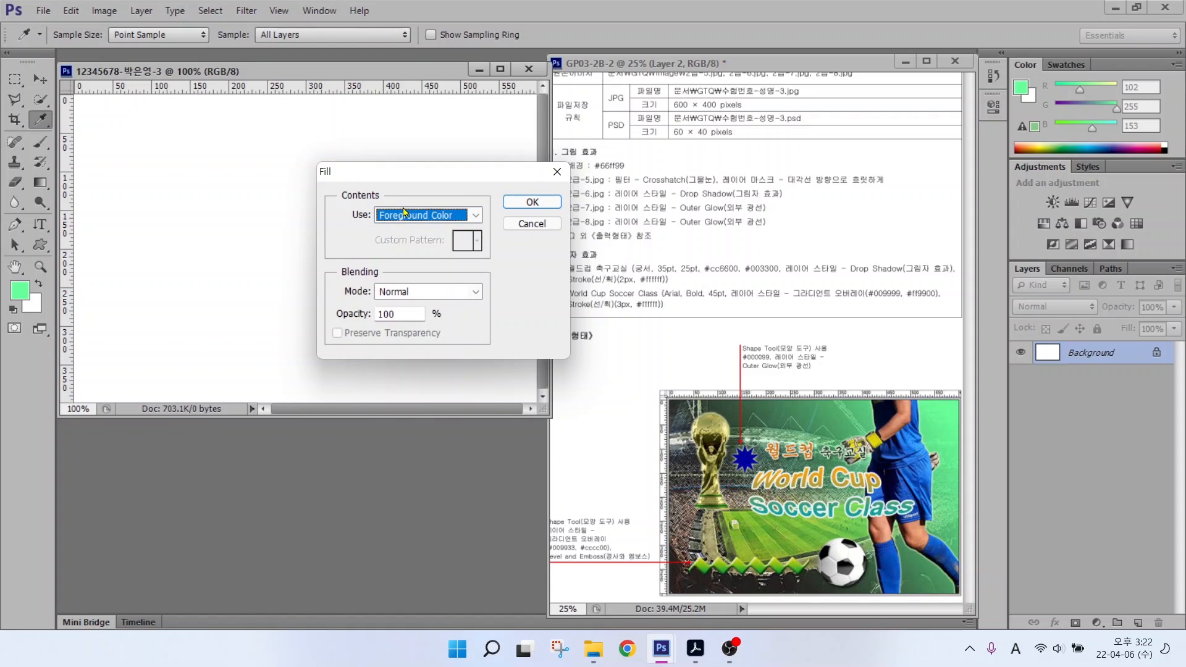
click(530, 202)
key(v)
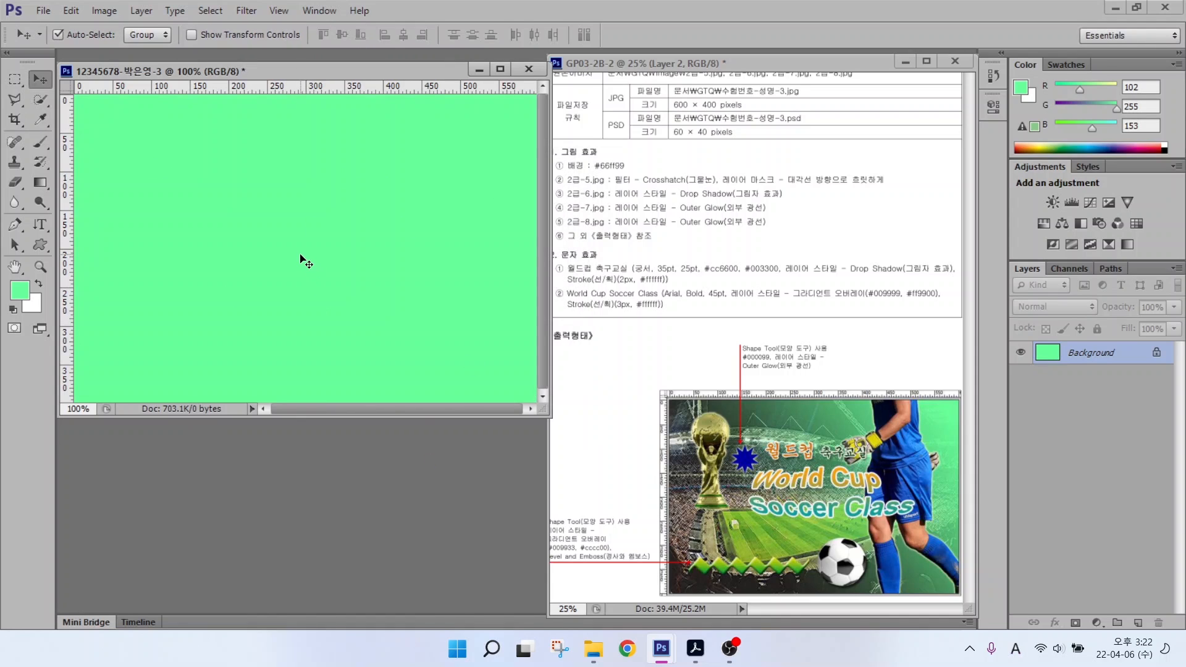
key(alt+2)
drag(565, 185, 646, 185)
key(Escape)
Step: Open 2급-5.jpg from Documents > GTQ > image
double_click(289, 456)
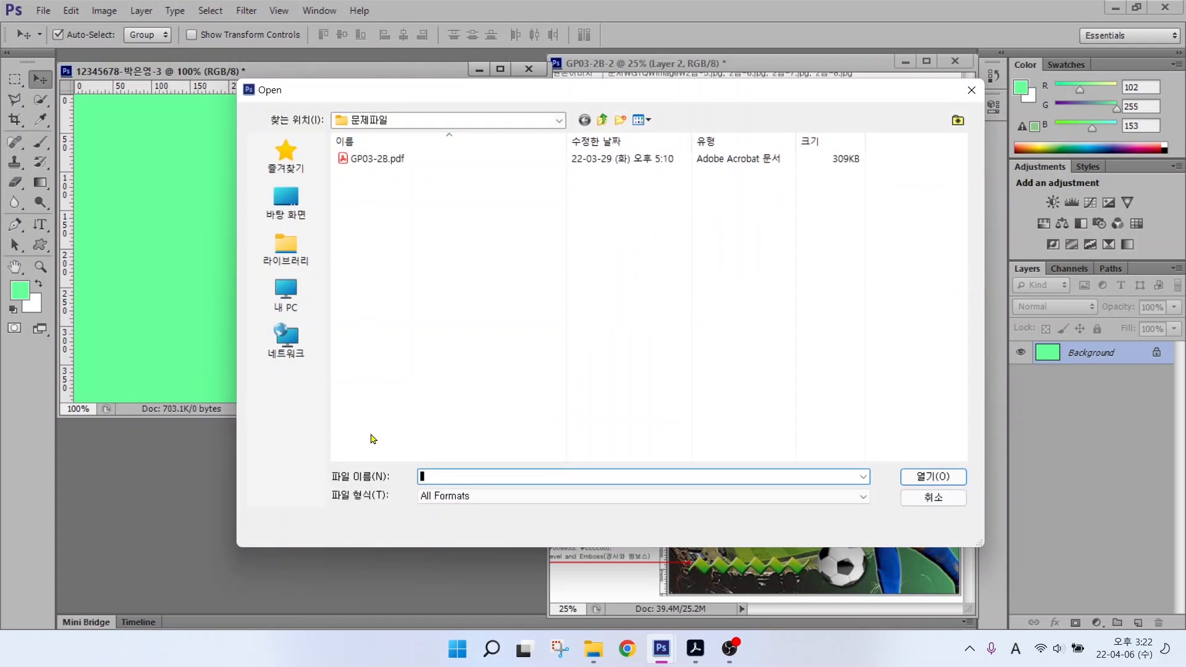
click(291, 243)
double_click(407, 159)
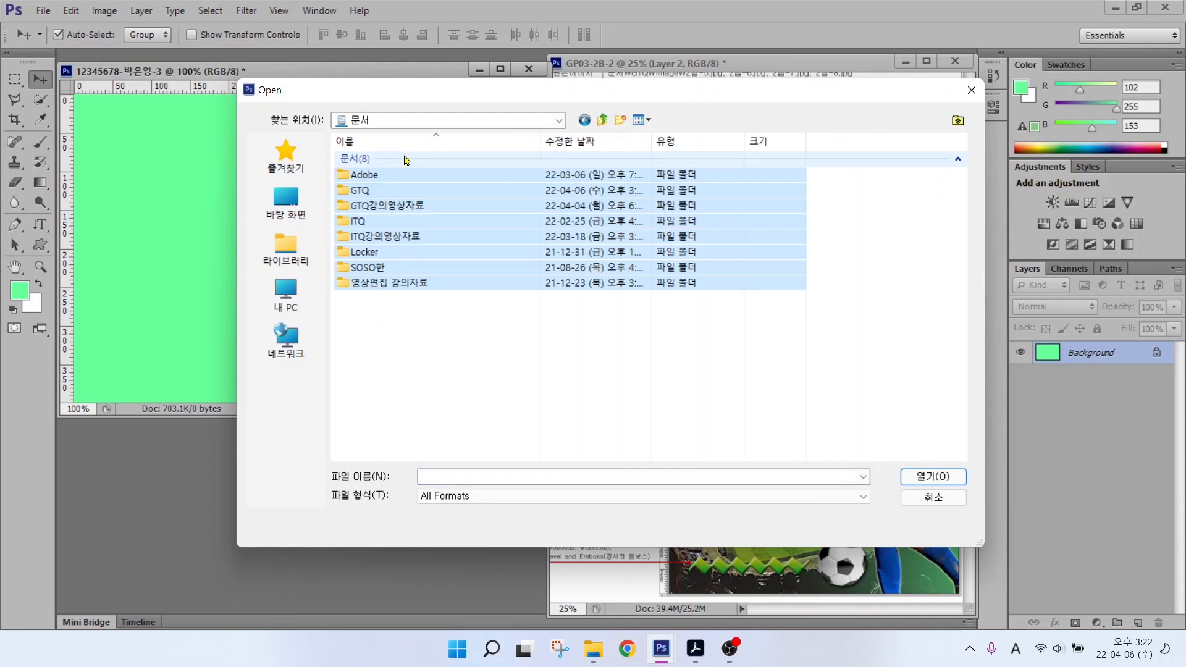
double_click(375, 188)
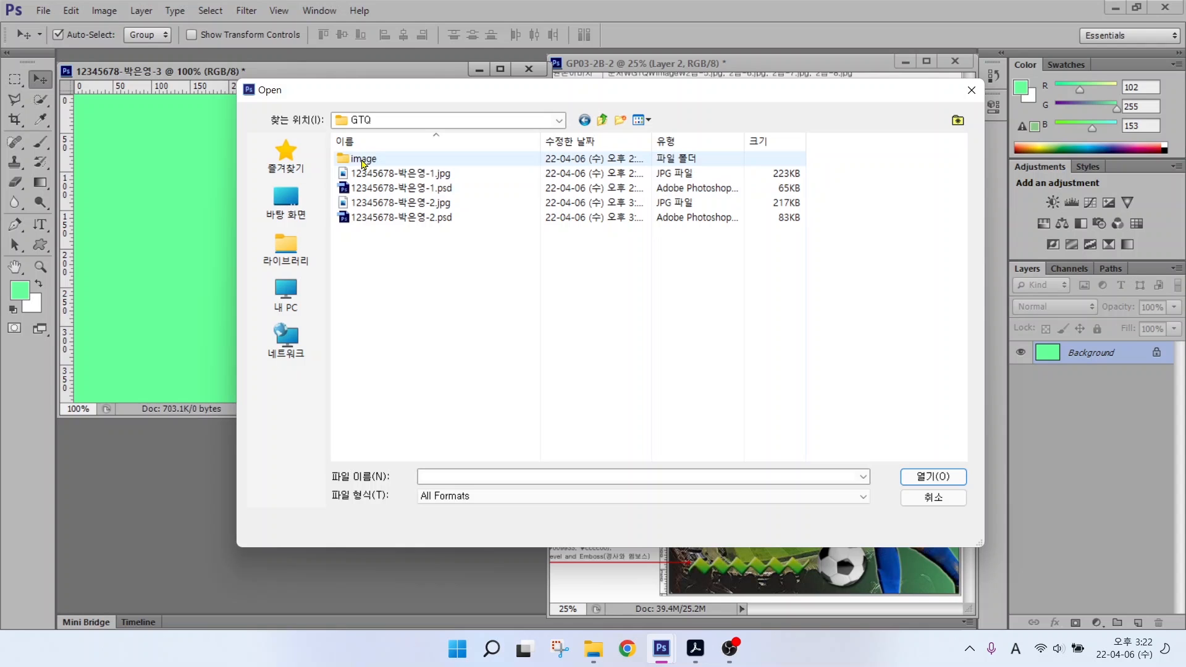
double_click(362, 160)
click(592, 166)
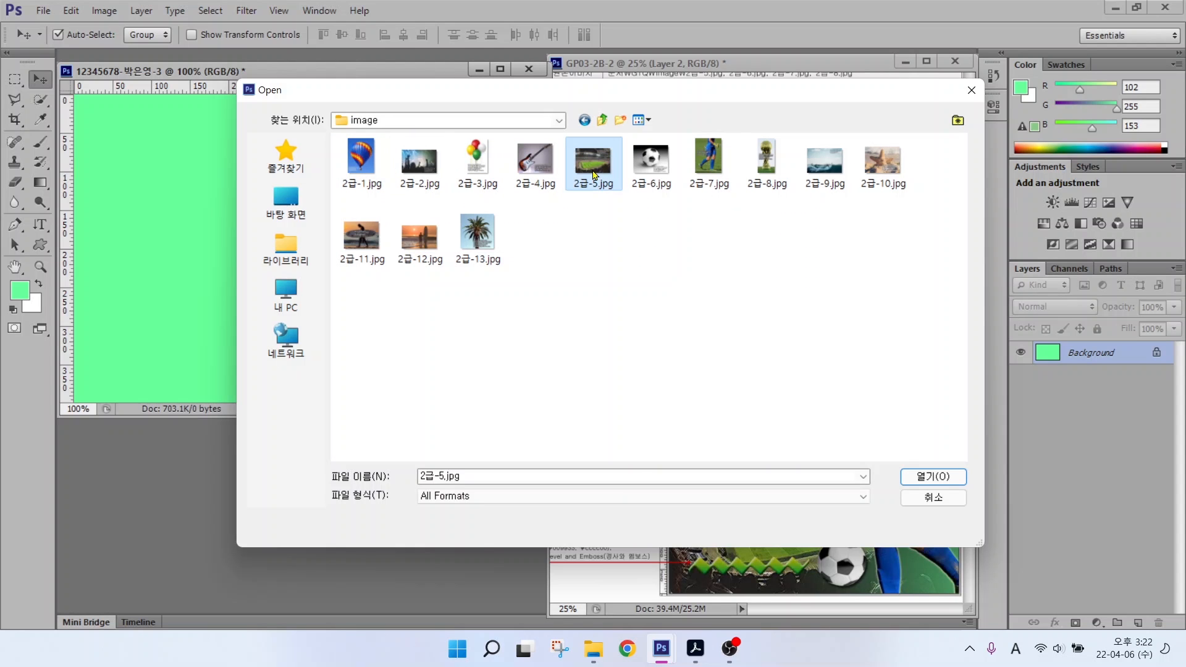
click(918, 476)
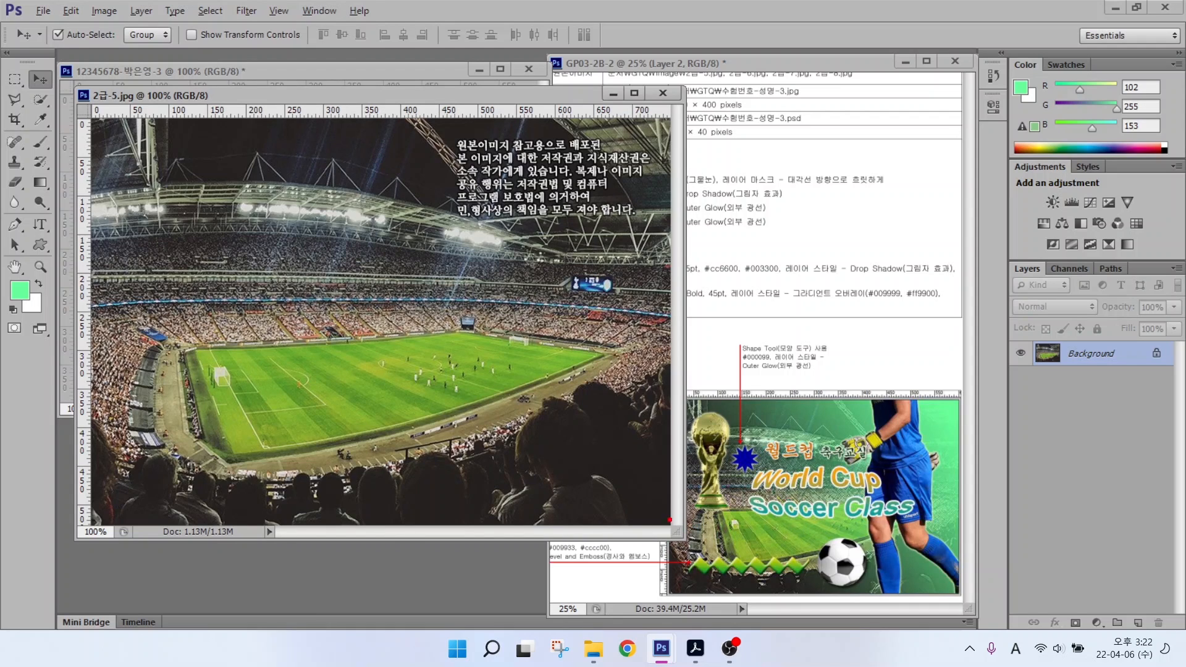
drag(676, 487, 677, 574)
drag(958, 481, 958, 613)
drag(675, 249, 676, 375)
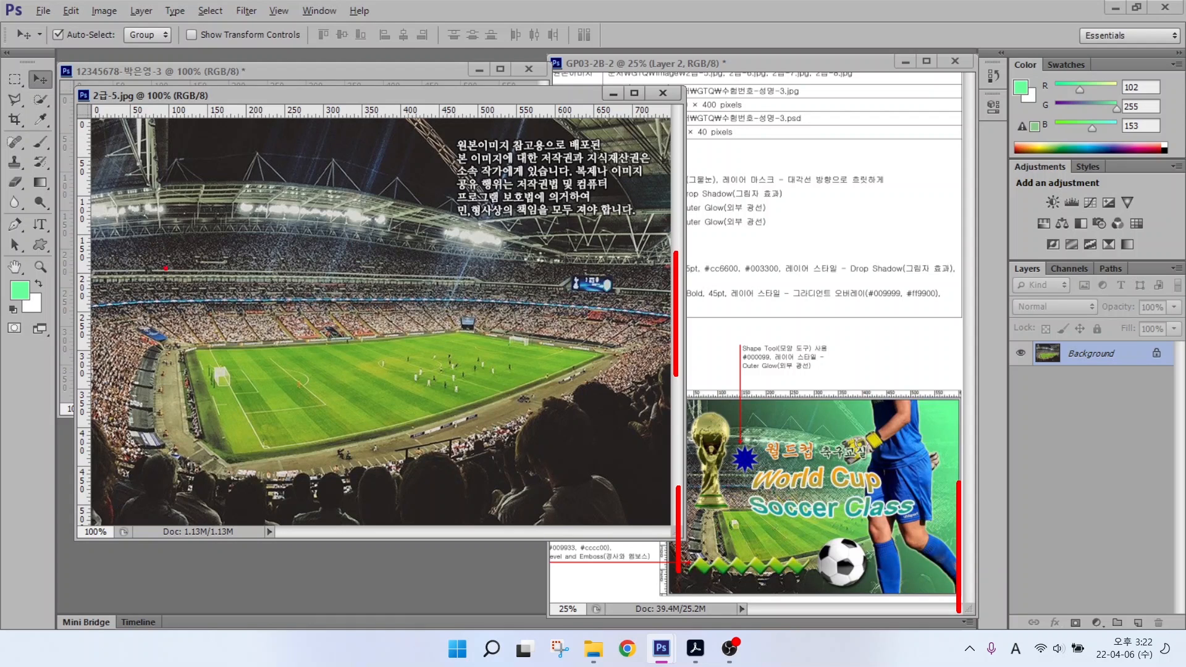
drag(95, 275, 75, 393)
key(Escape)
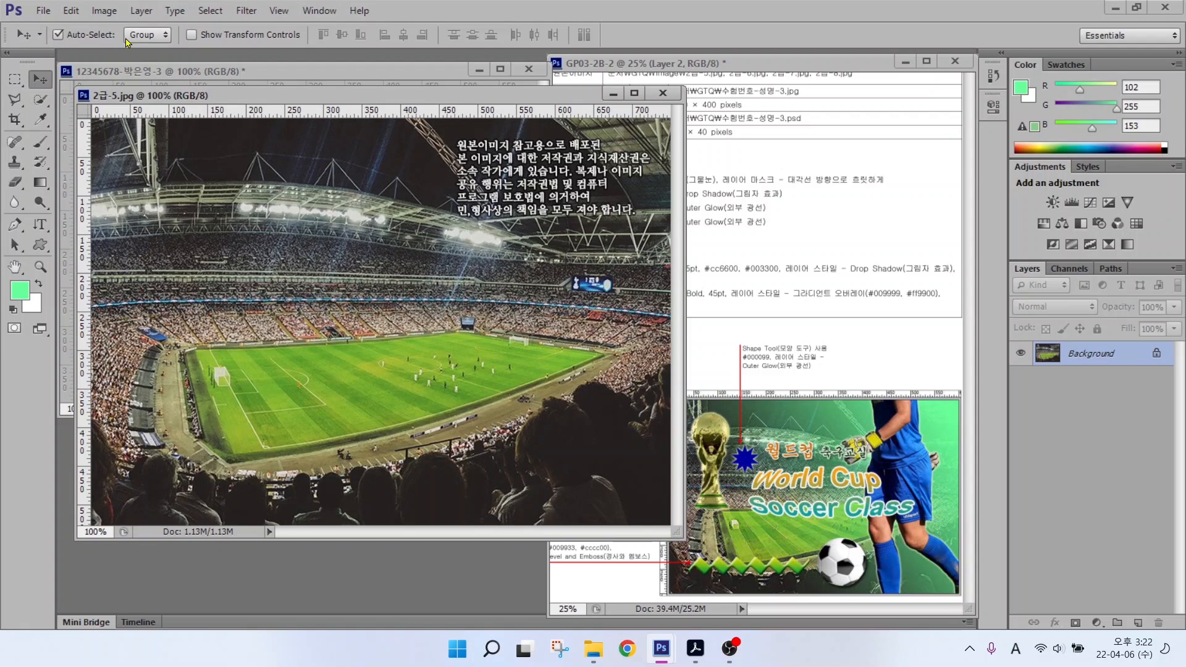
Step: Resize the stadium photo to 600 pixels wide in Image Size
click(104, 10)
mouse_move(141, 10)
mouse_move(103, 11)
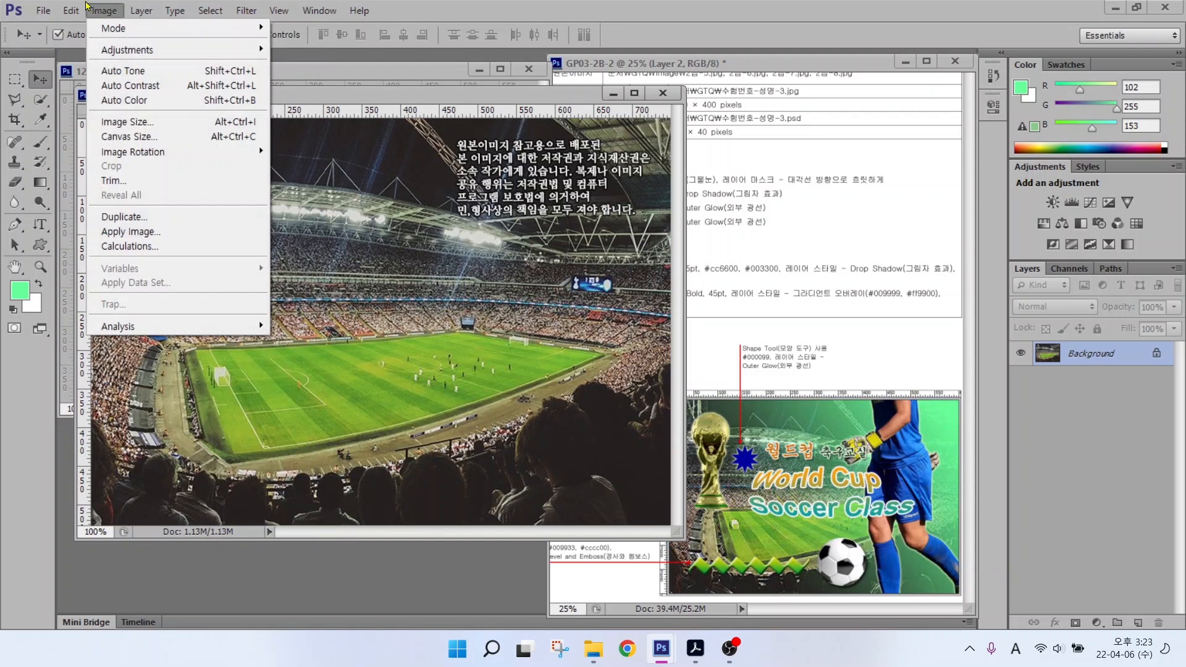
click(122, 123)
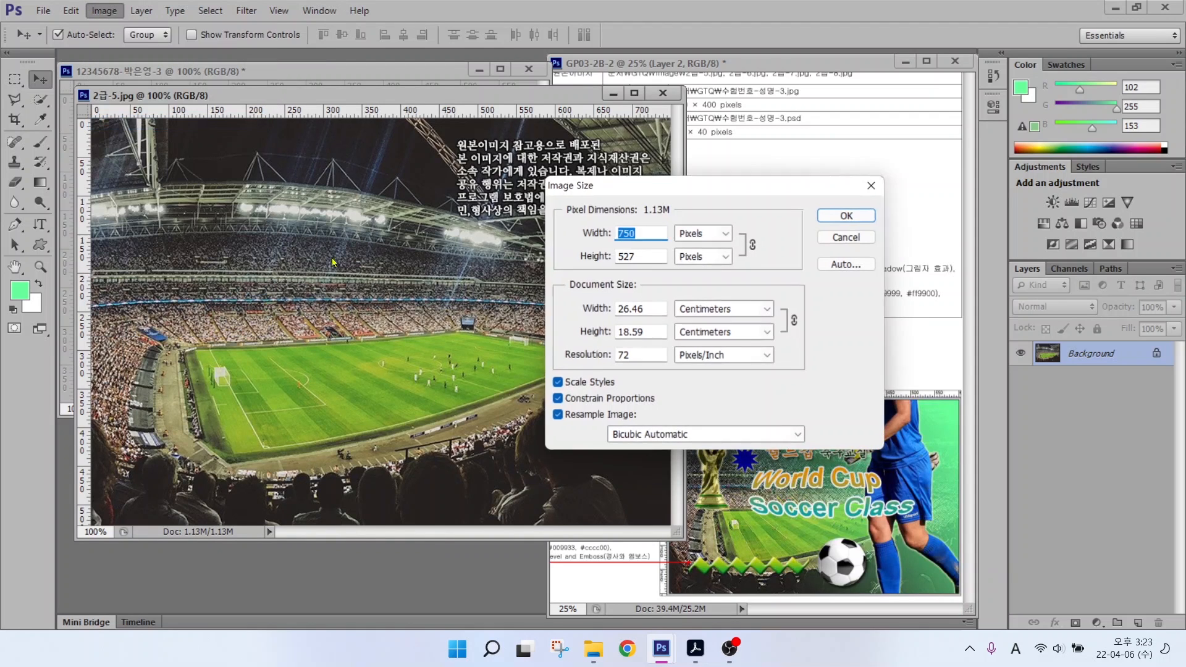
text(600)
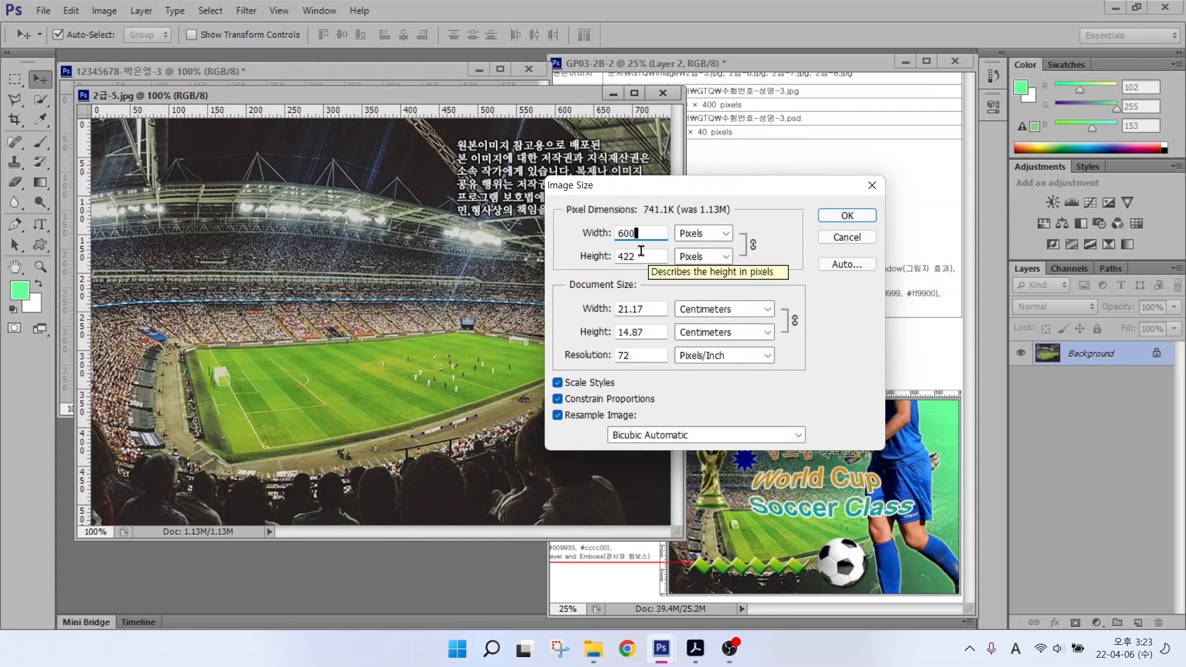
key(Tab)
text(400)
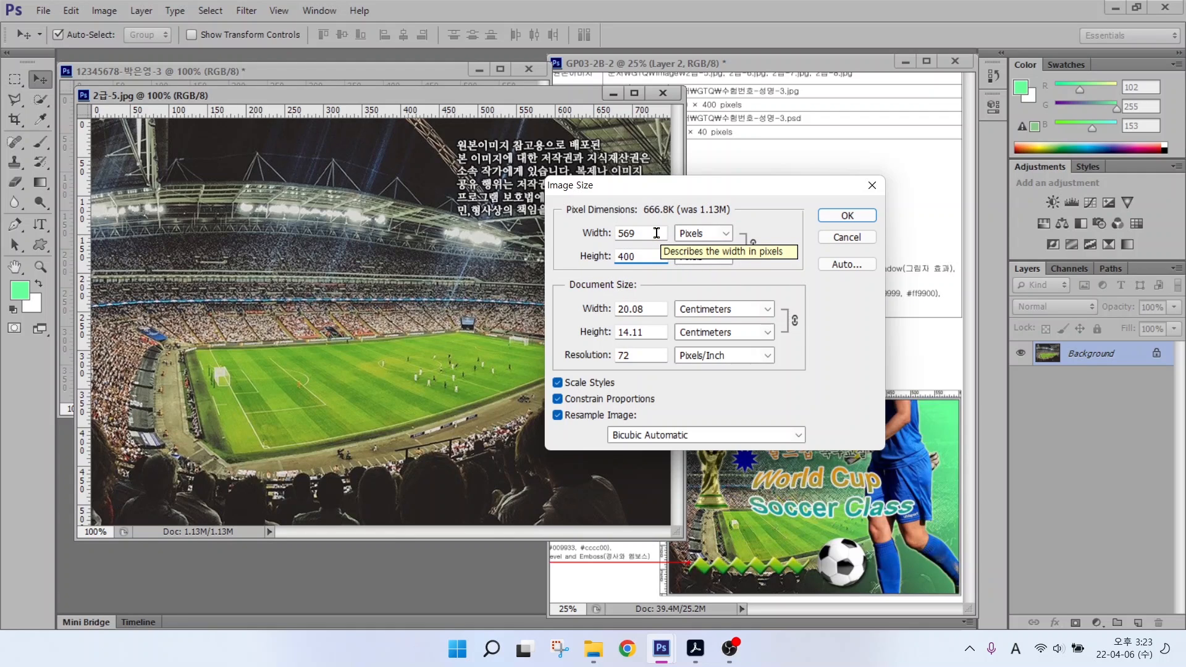
key(shift+Tab)
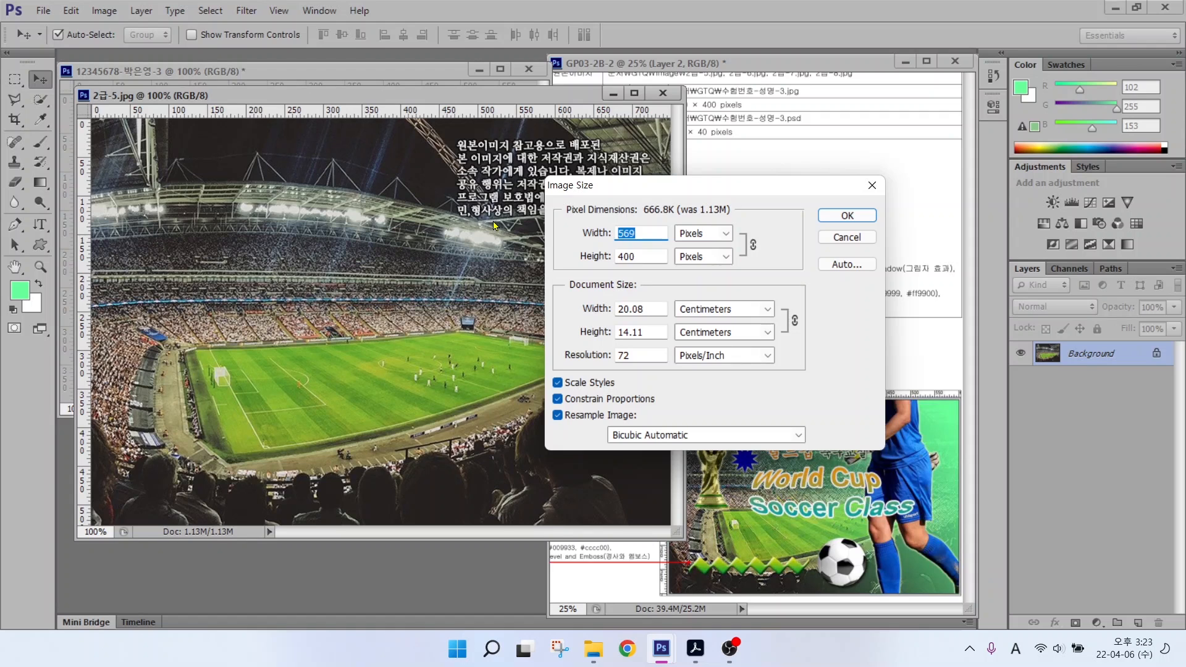
text(600)
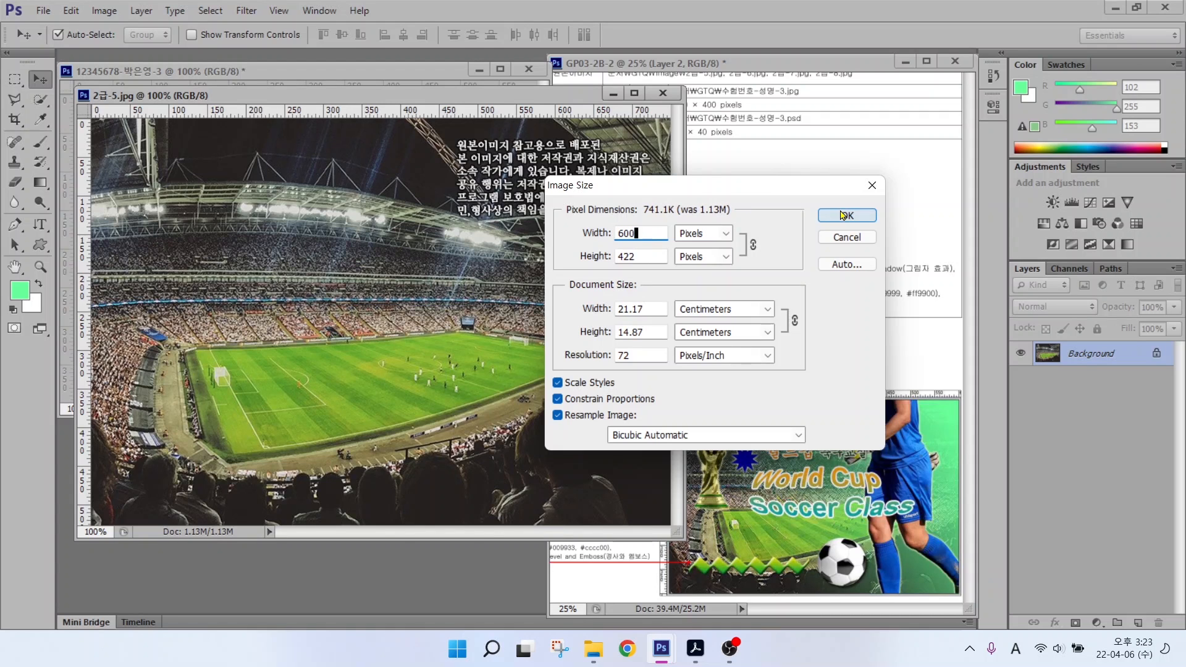
click(843, 215)
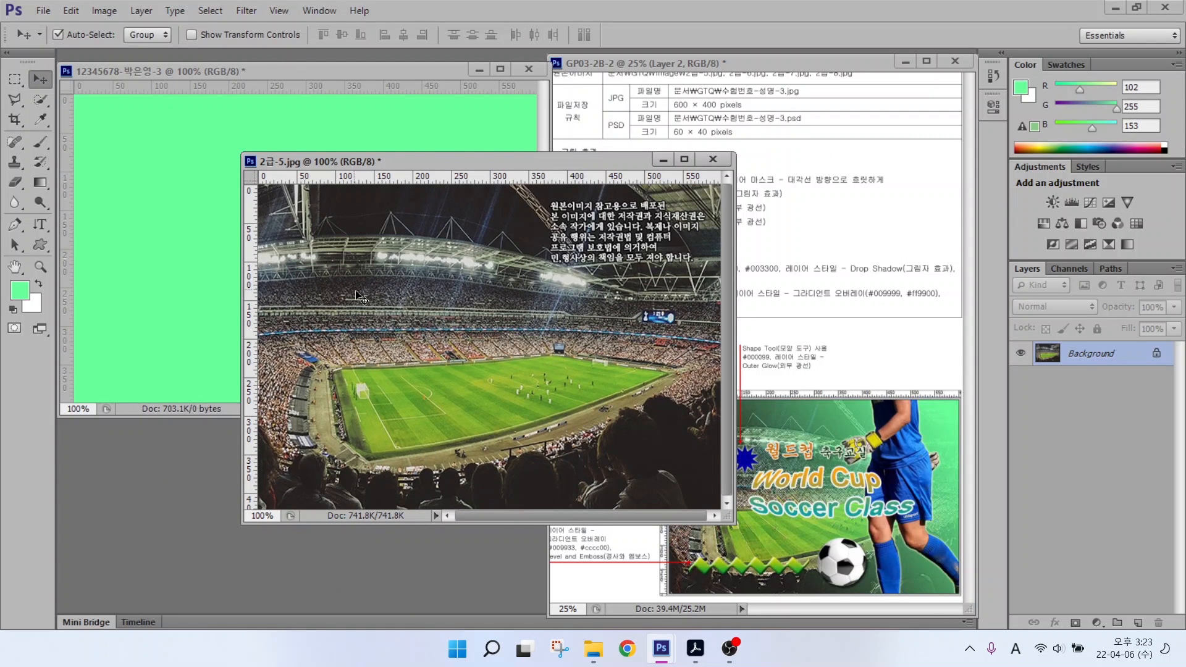
Step: Drag the stadium photo onto the green canvas and close the original without saving
drag(357, 292, 165, 208)
mouse_move(243, 213)
mouse_down()
mouse_move(268, 219)
mouse_move(249, 201)
mouse_up()
click(713, 159)
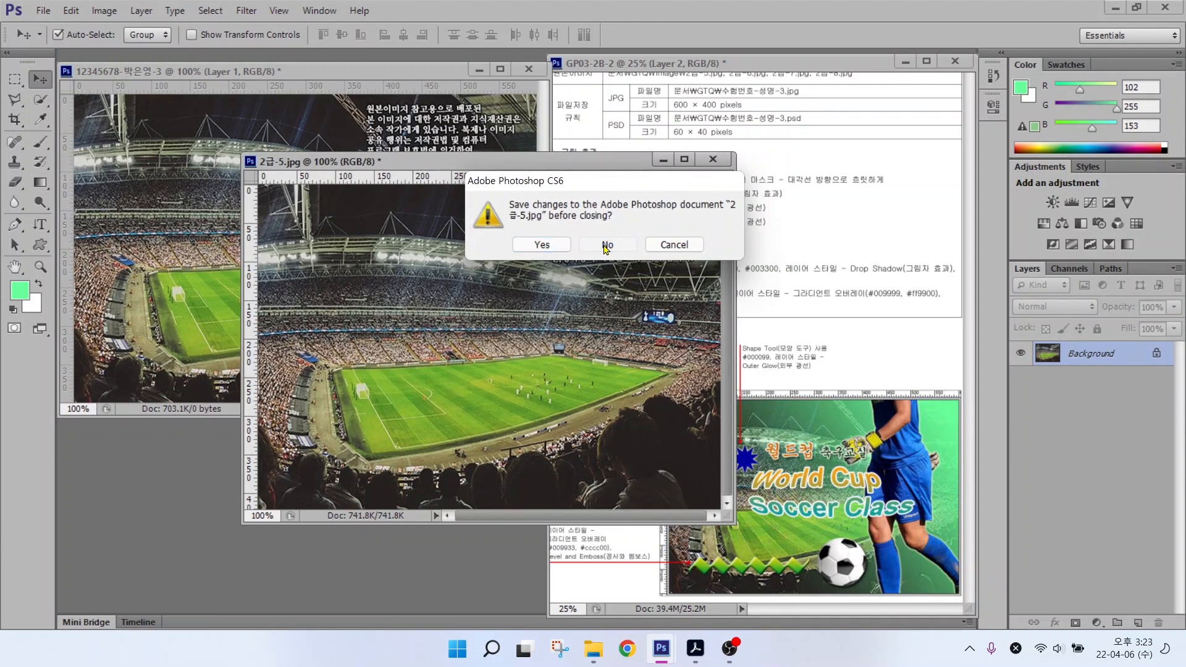
click(605, 244)
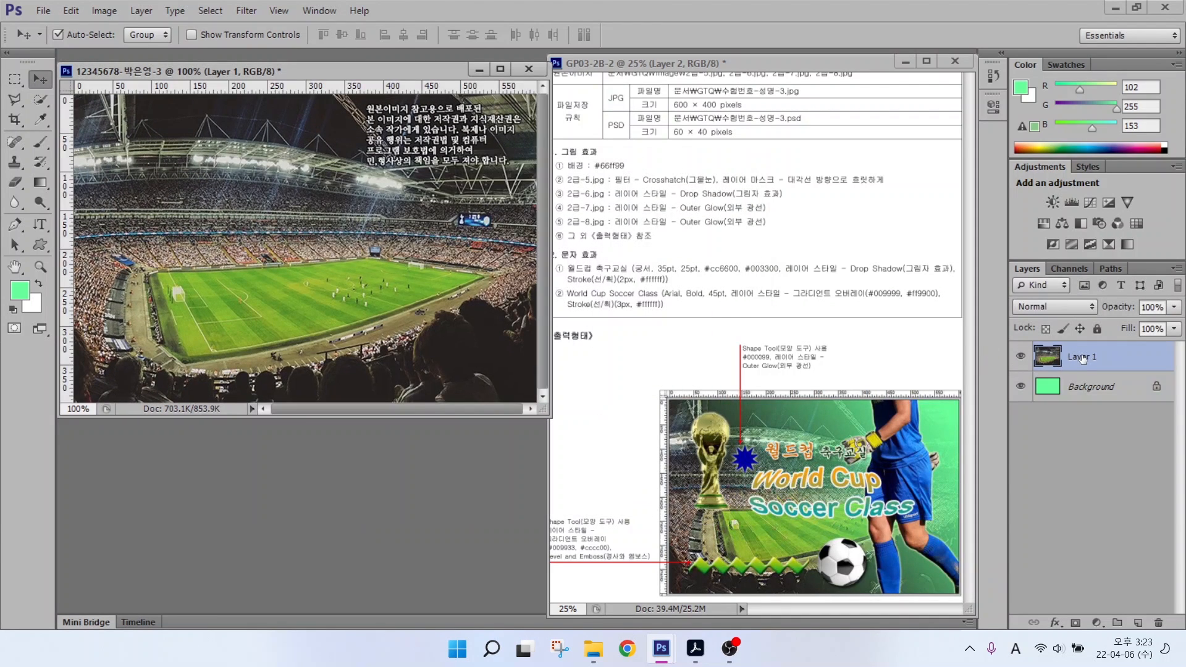
Step: Rename the stadium layer to 2-5
double_click(1081, 357)
text(2-5)
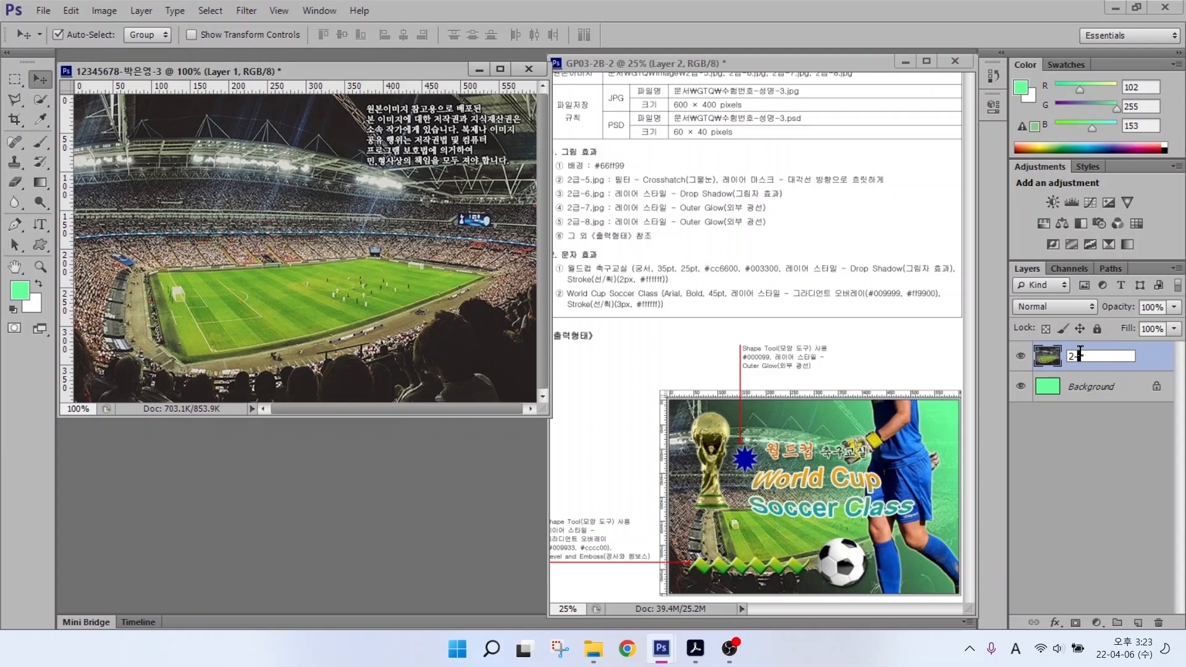
key(Return)
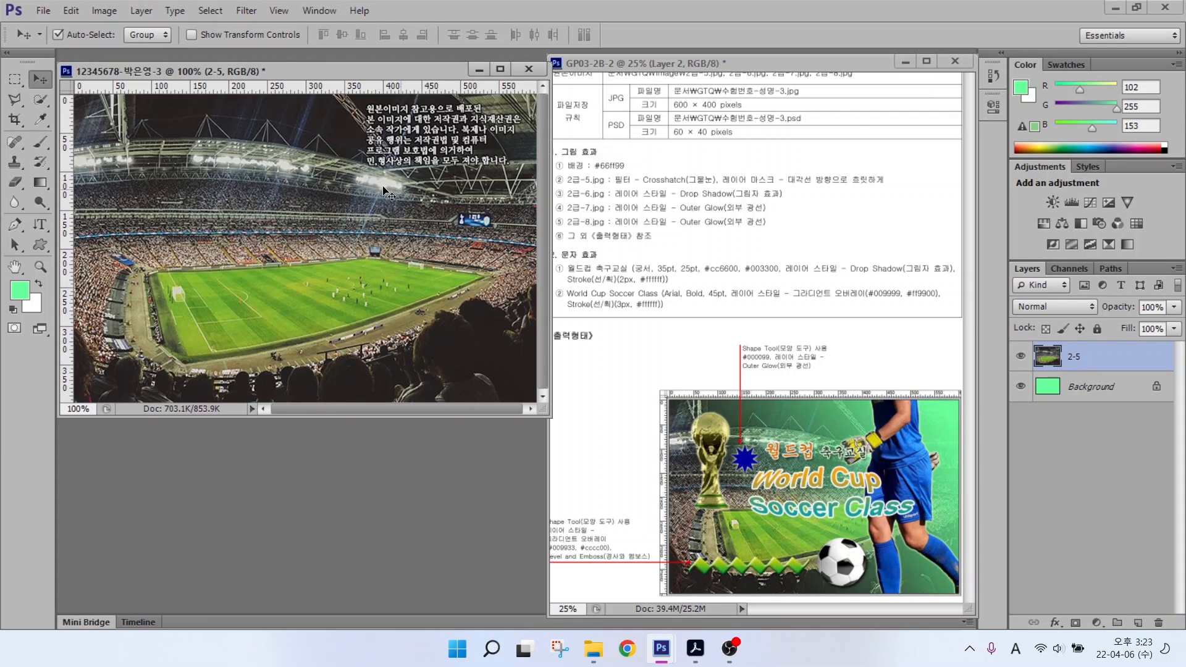
key(ctrl+2)
mouse_move(605, 181)
mouse_down()
mouse_move(921, 190)
mouse_move(843, 203)
mouse_move(695, 183)
mouse_move(720, 180)
mouse_up()
key(Escape)
Step: Apply Brush Strokes > Crosshatch from the Filter Gallery to layer 2-5
click(244, 11)
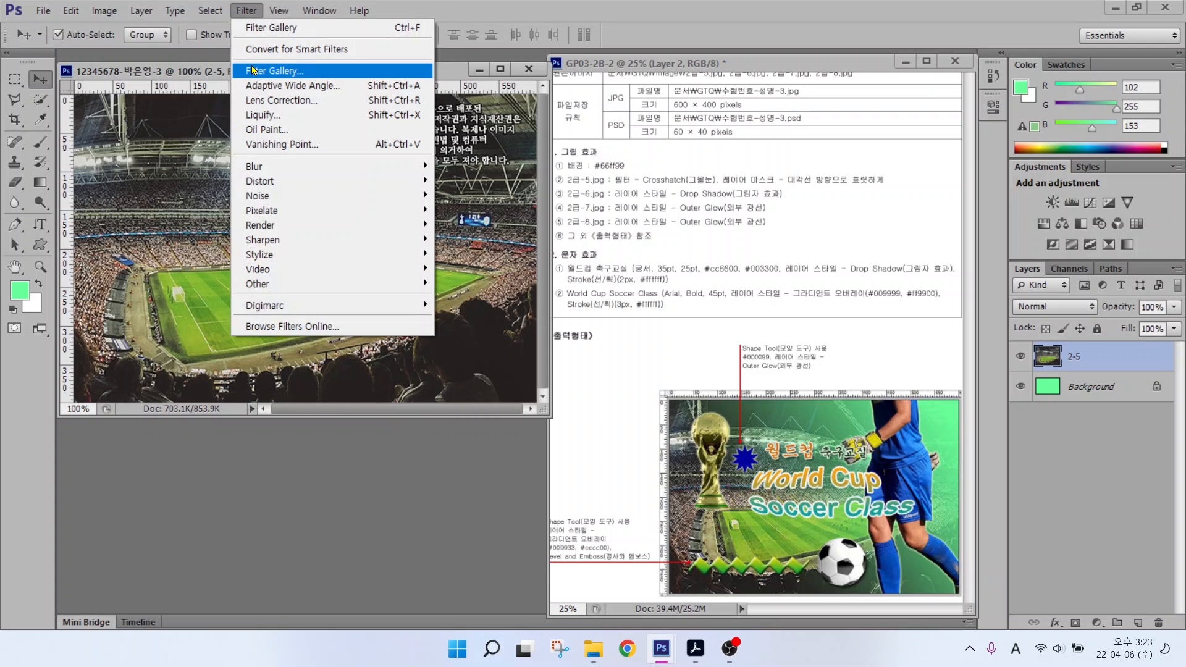
click(252, 70)
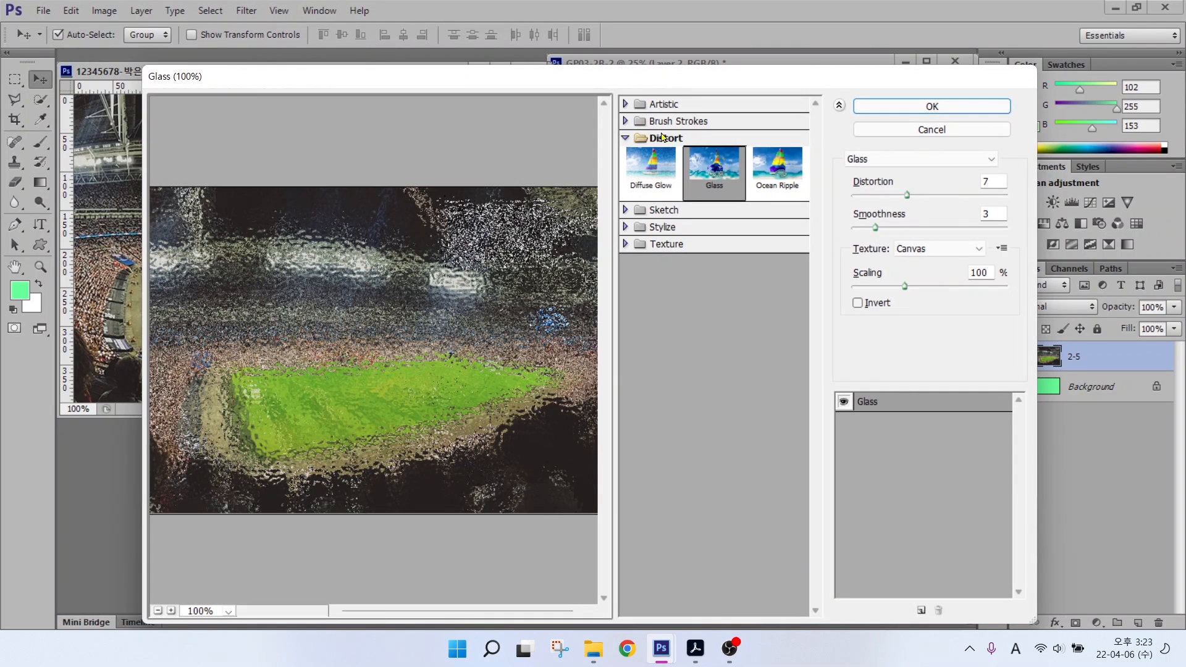
click(624, 137)
click(625, 122)
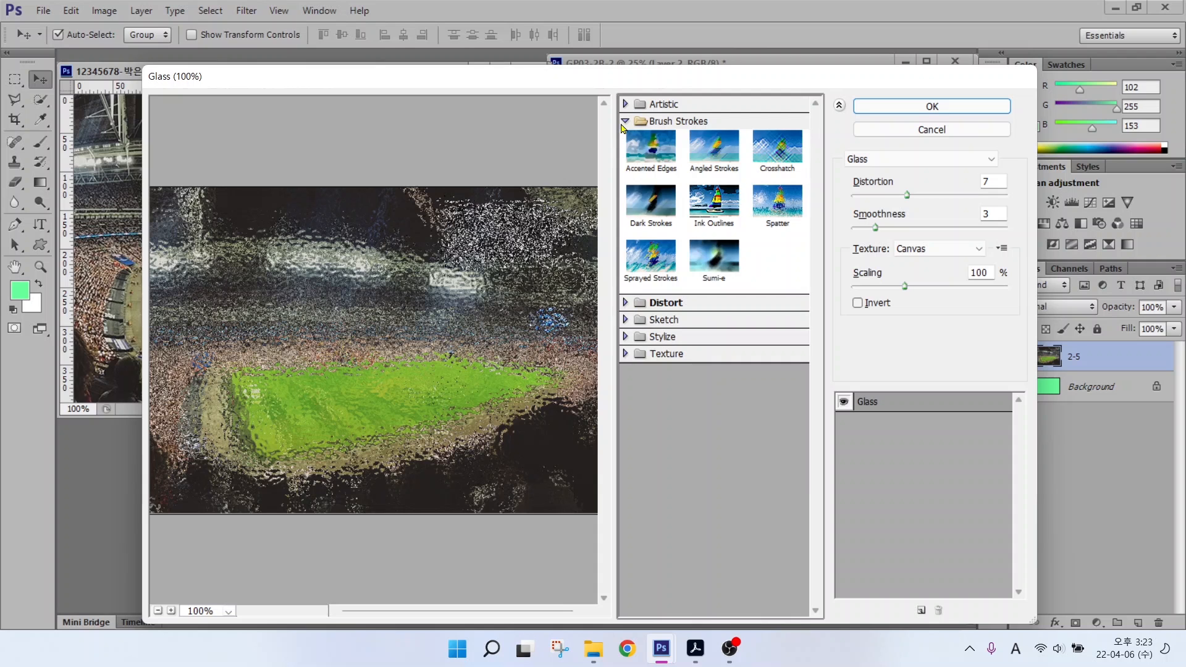
key(alt)
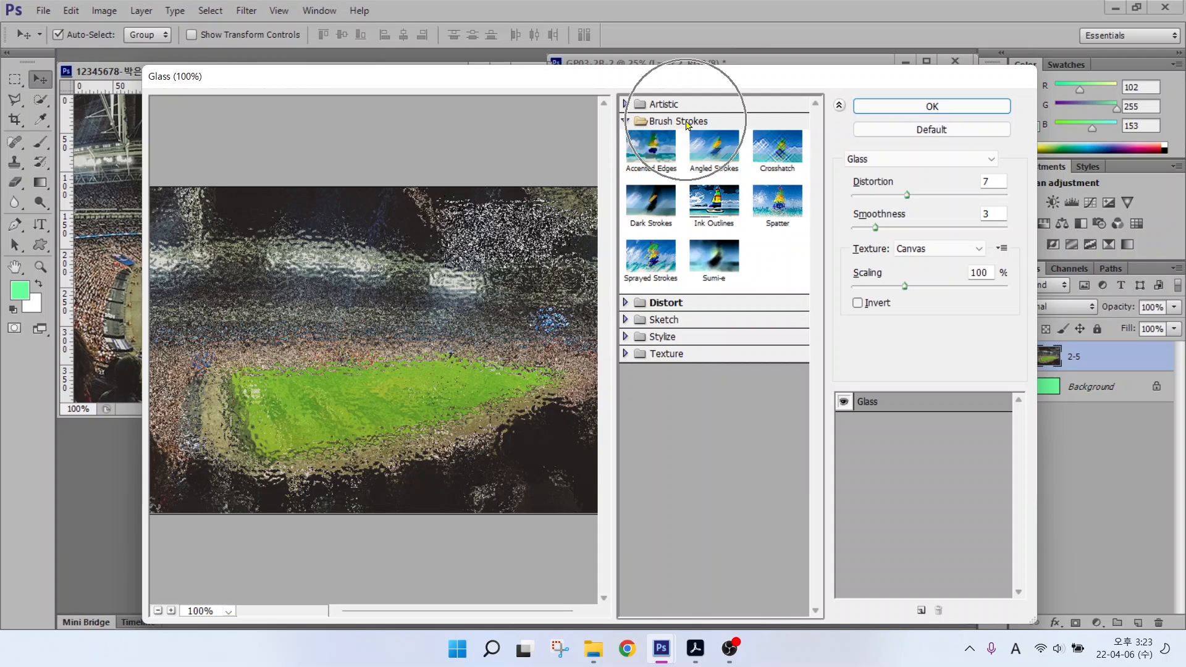
click(766, 160)
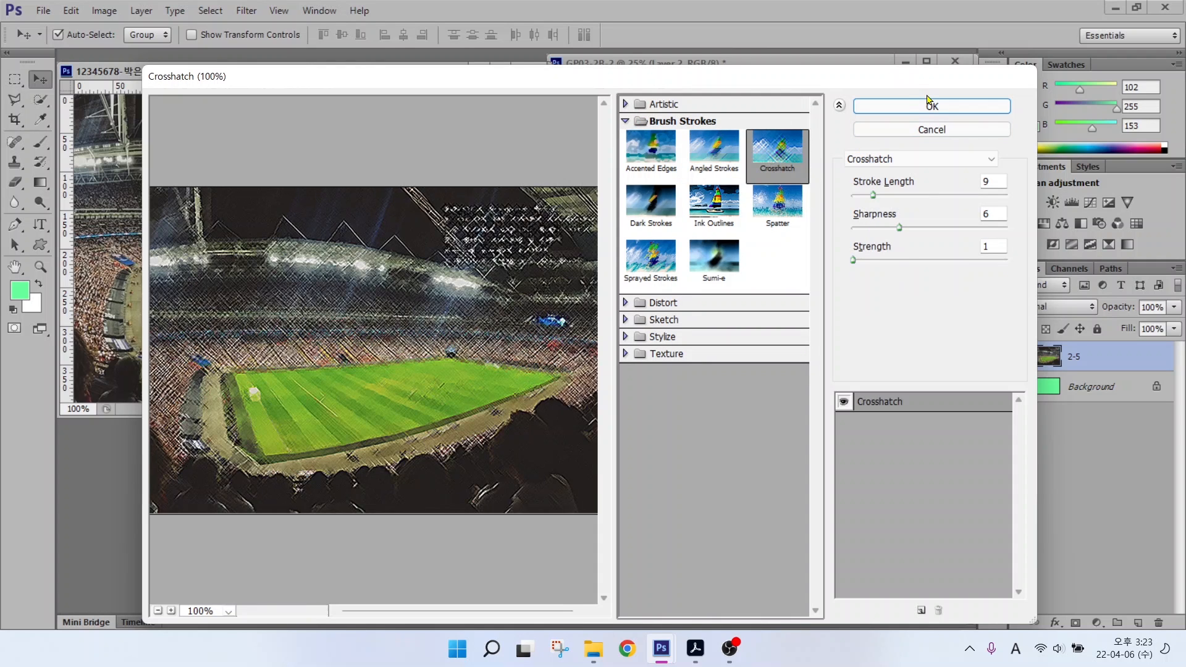
click(928, 104)
drag(725, 185, 920, 185)
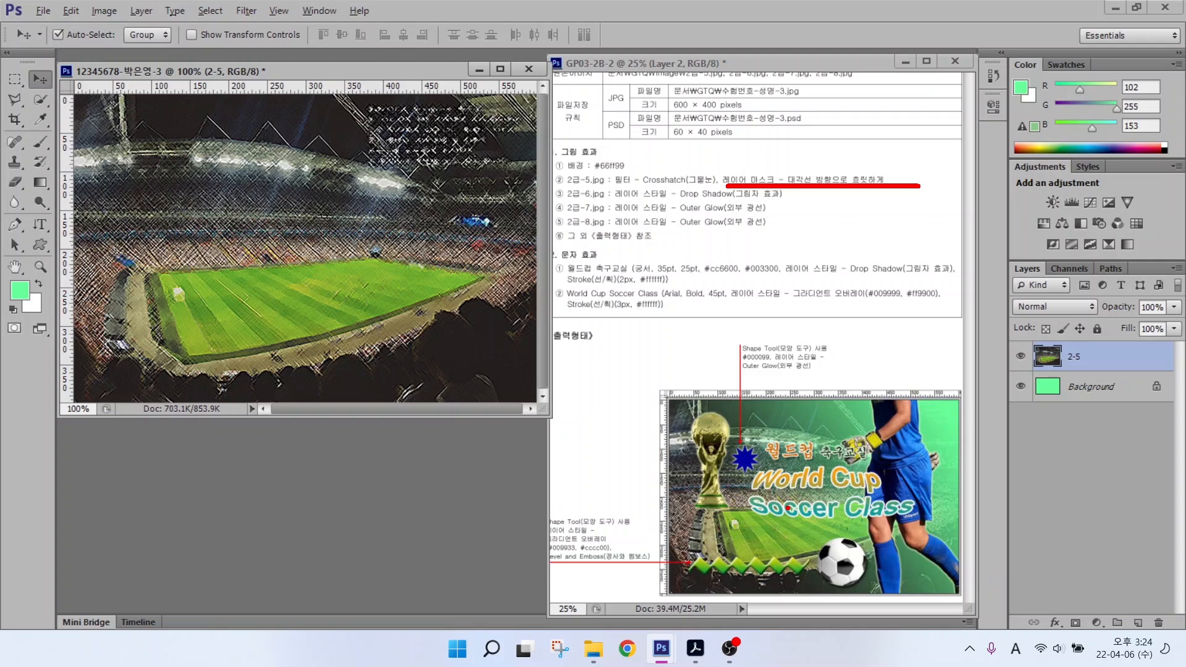
Step: Add a layer mask to layer 2-5 with the Layers panel's mask button
mouse_move(800, 576)
mouse_down()
mouse_move(692, 565)
mouse_move(670, 480)
mouse_move(726, 427)
mouse_move(793, 476)
mouse_move(809, 541)
mouse_move(802, 581)
mouse_move(775, 599)
mouse_up()
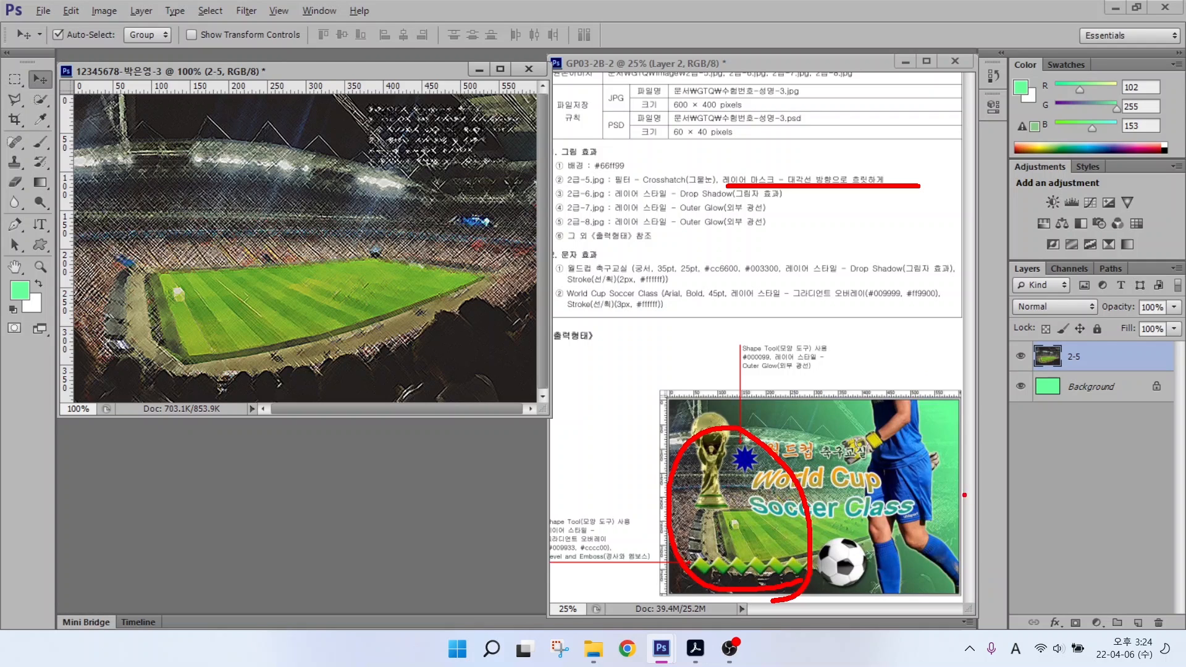
mouse_move(964, 495)
mouse_down()
mouse_move(940, 520)
mouse_move(877, 488)
mouse_move(885, 370)
mouse_move(986, 394)
mouse_move(982, 507)
mouse_up()
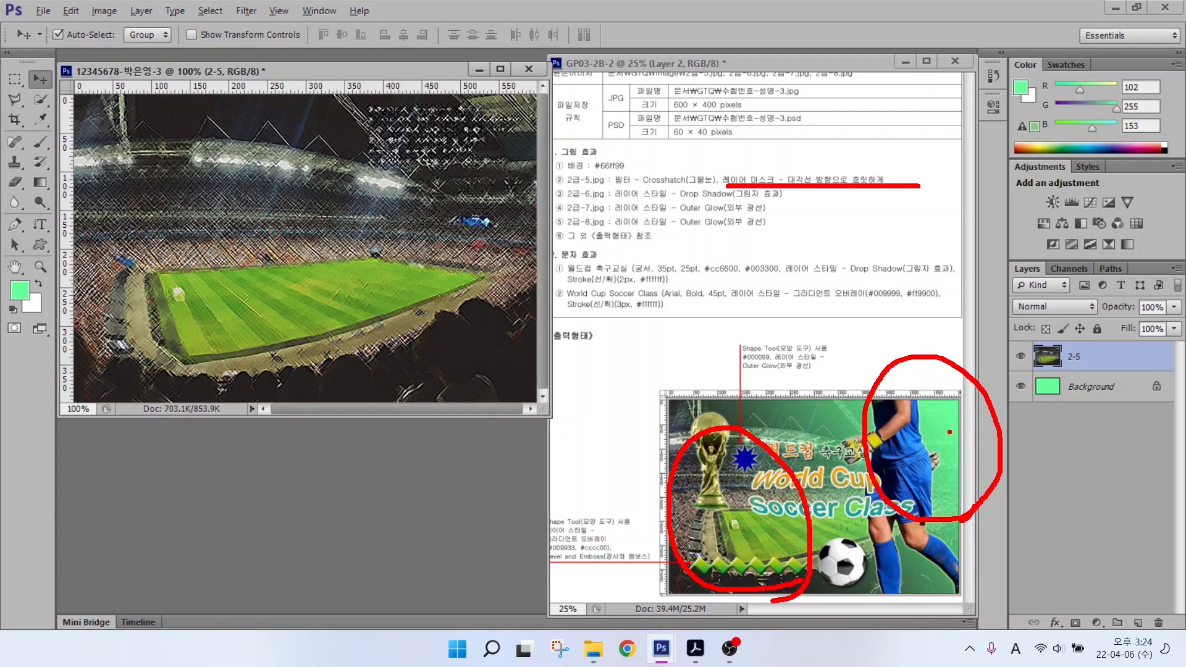
key(Escape)
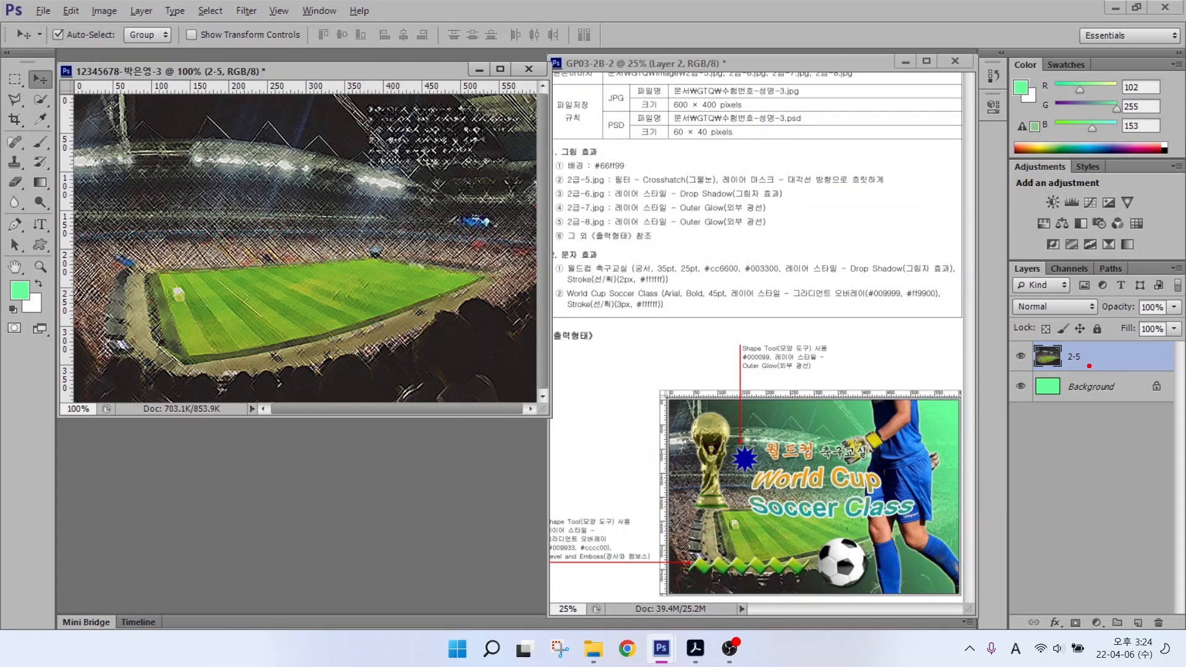
mouse_move(988, 241)
mouse_down()
mouse_move(1037, 317)
mouse_move(1182, 642)
mouse_up()
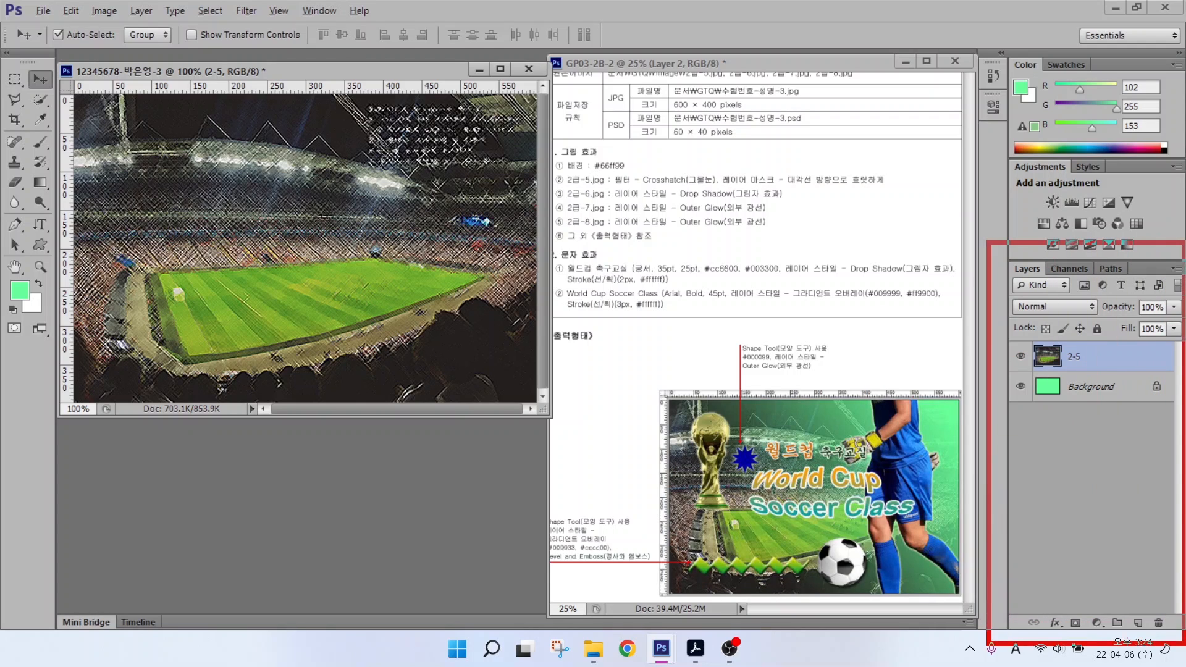
mouse_move(1052, 605)
mouse_down()
mouse_move(1096, 632)
mouse_move(1110, 555)
mouse_up()
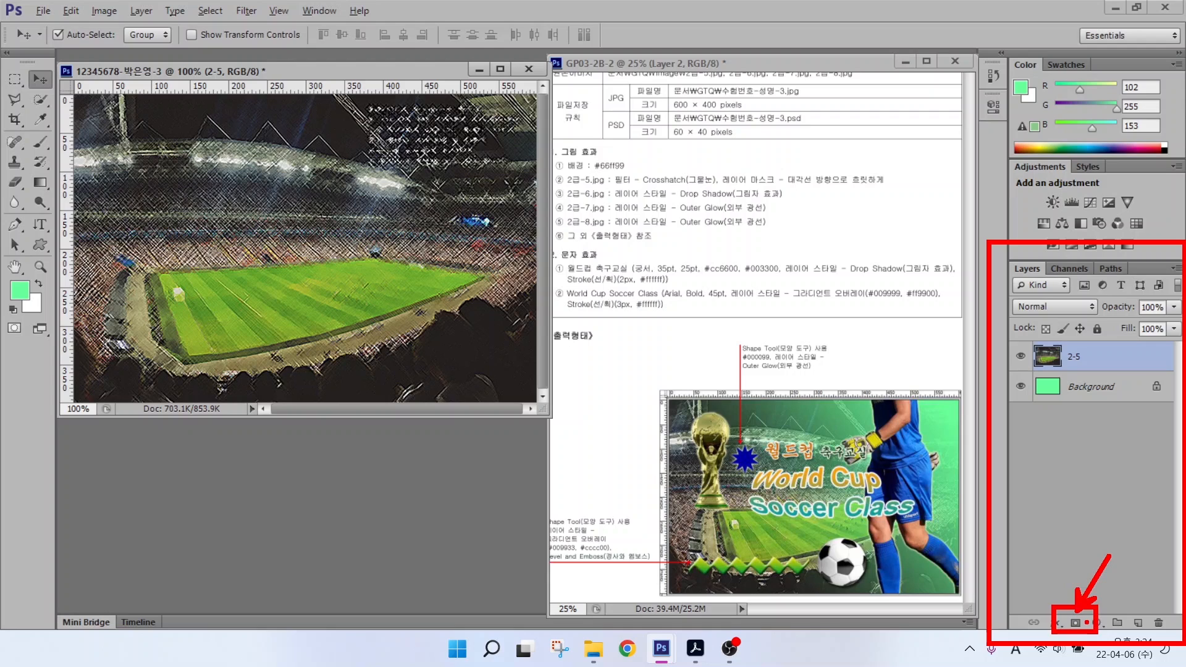
key(Escape)
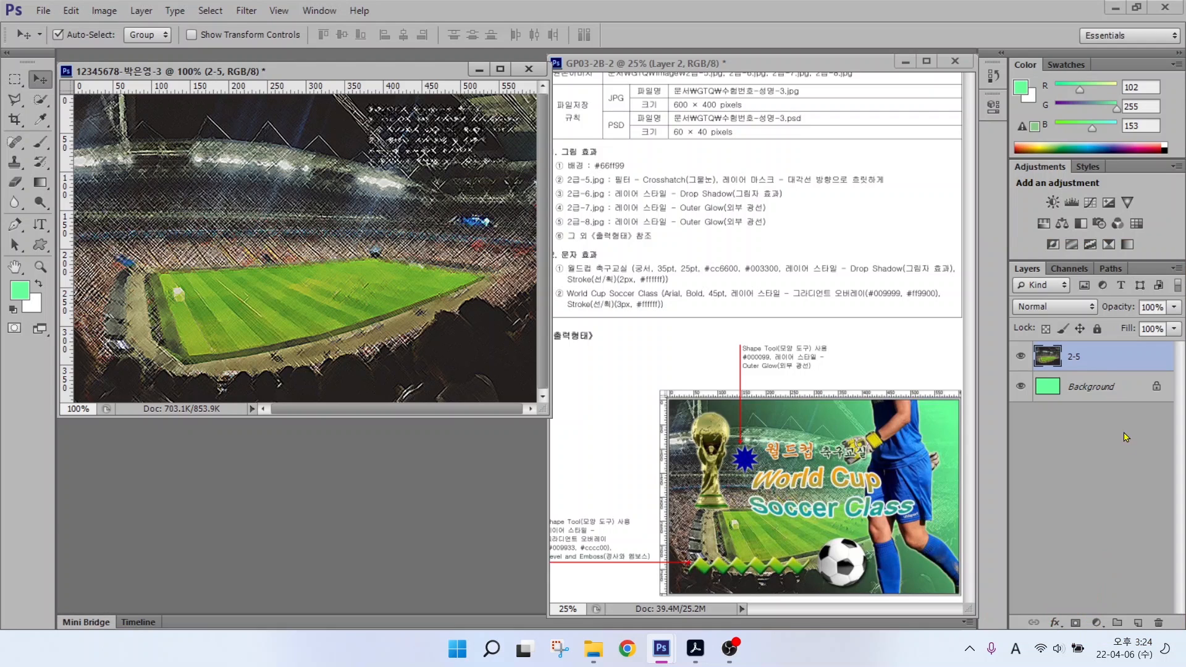
click(1074, 622)
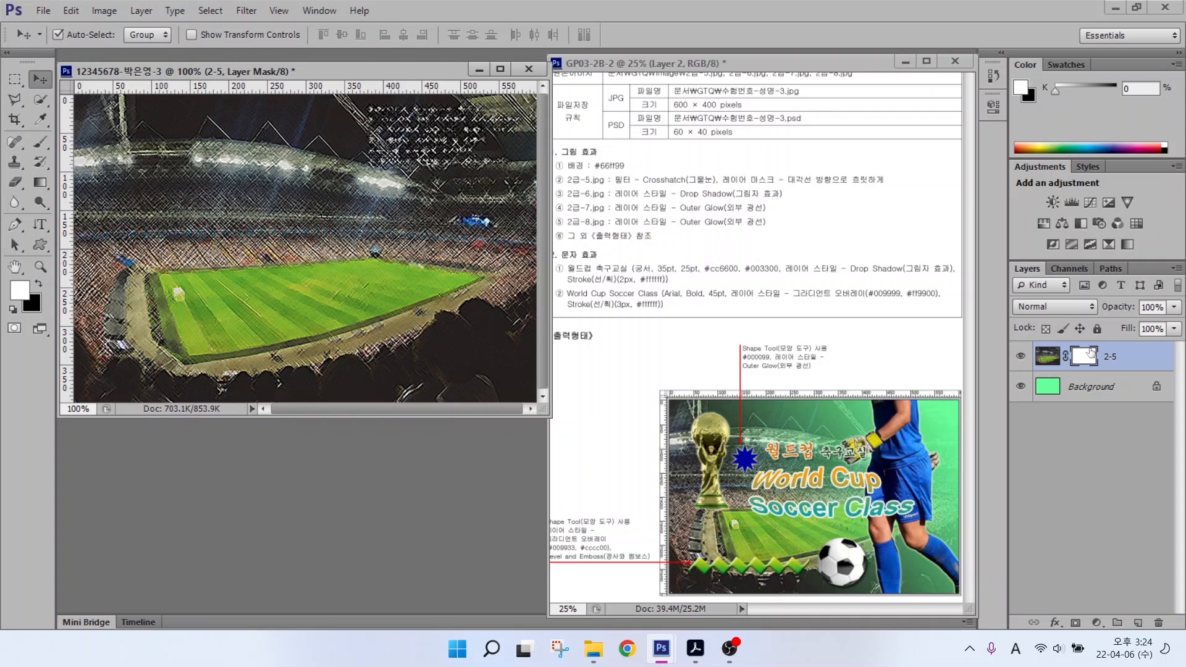
drag(1081, 344, 1109, 291)
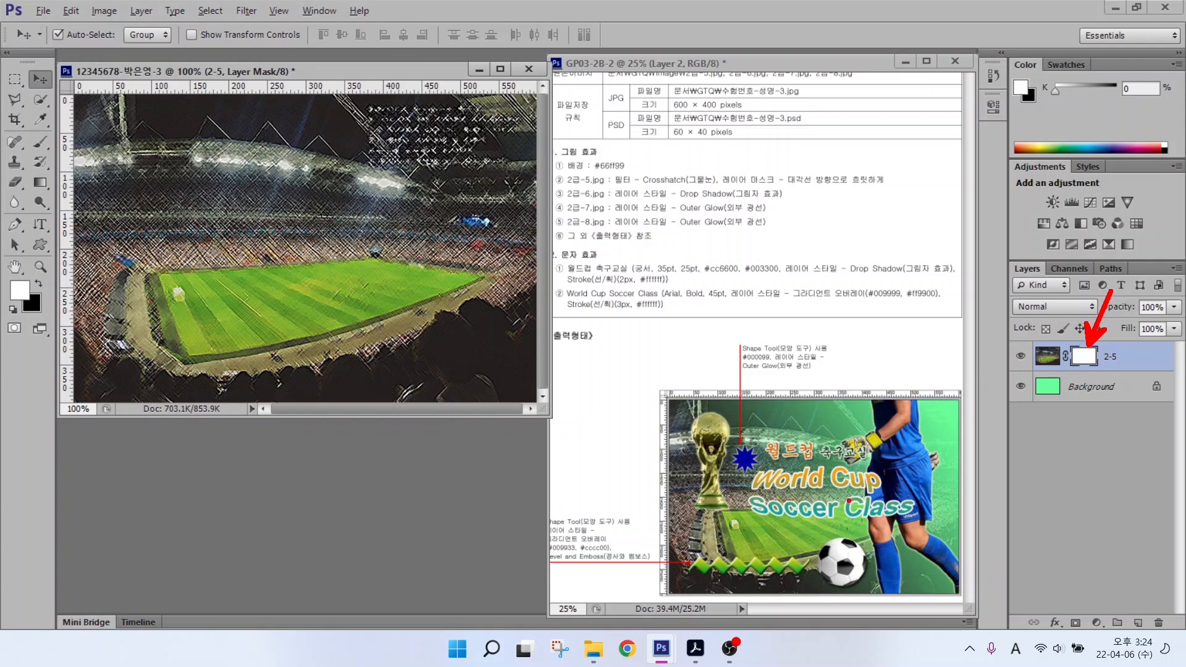
Step: Select the Gradient tool with the Black, White gradient preset
mouse_move(805, 428)
mouse_down()
mouse_move(782, 459)
mouse_move(855, 438)
mouse_move(805, 514)
mouse_move(895, 478)
mouse_move(837, 550)
mouse_move(914, 522)
mouse_move(880, 578)
mouse_up()
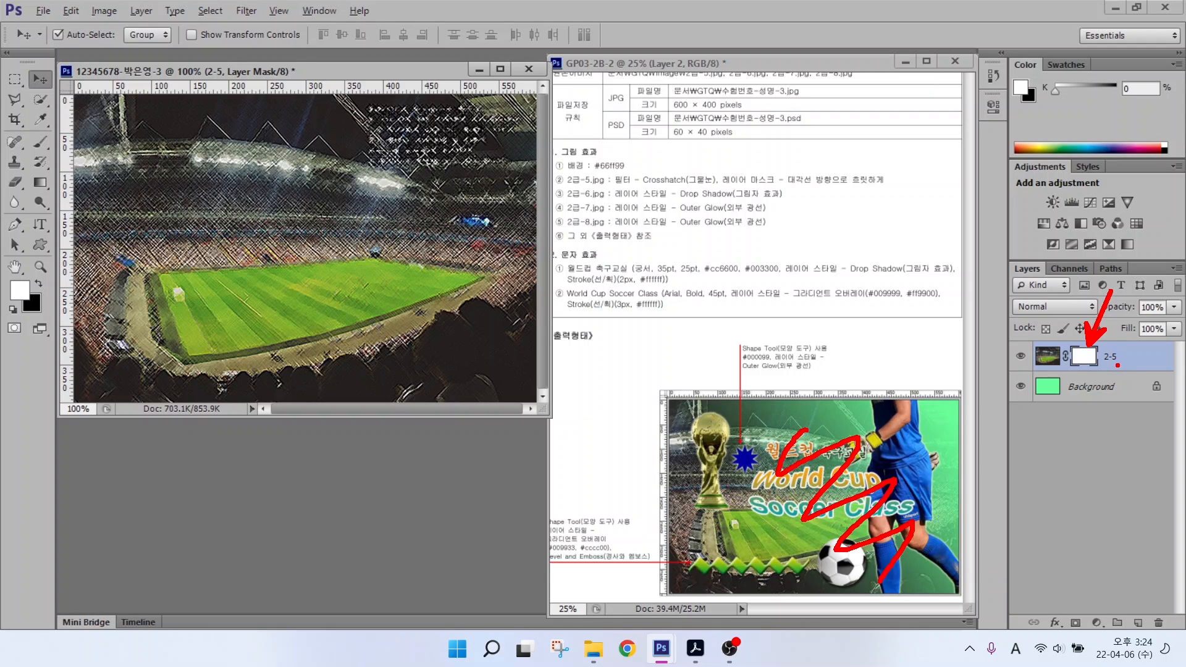
key(Escape)
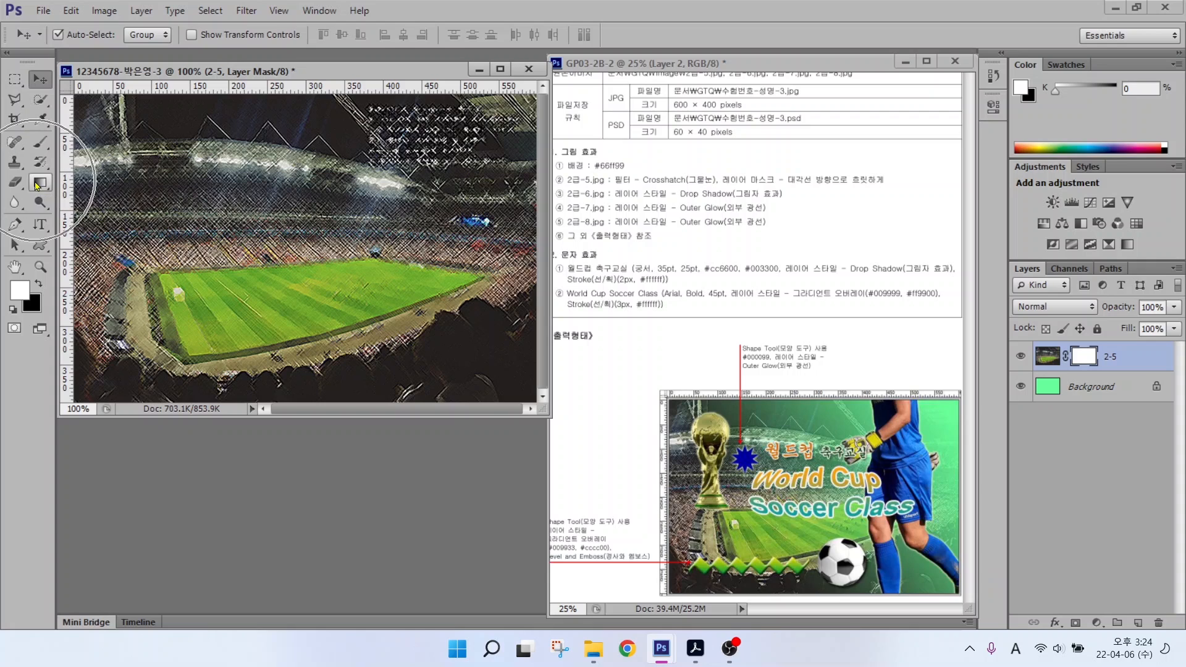
click(37, 185)
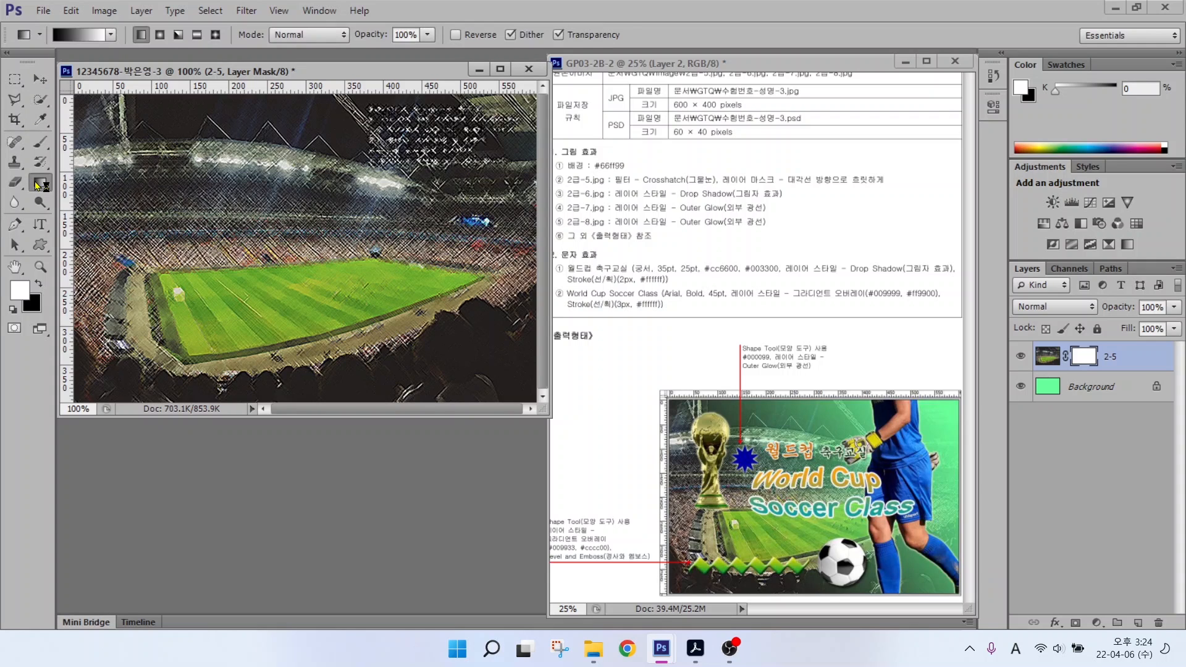
mouse_move(1110, 365)
mouse_down()
mouse_move(1085, 376)
mouse_move(1055, 367)
mouse_move(1061, 350)
mouse_move(1096, 342)
mouse_move(1109, 374)
mouse_up()
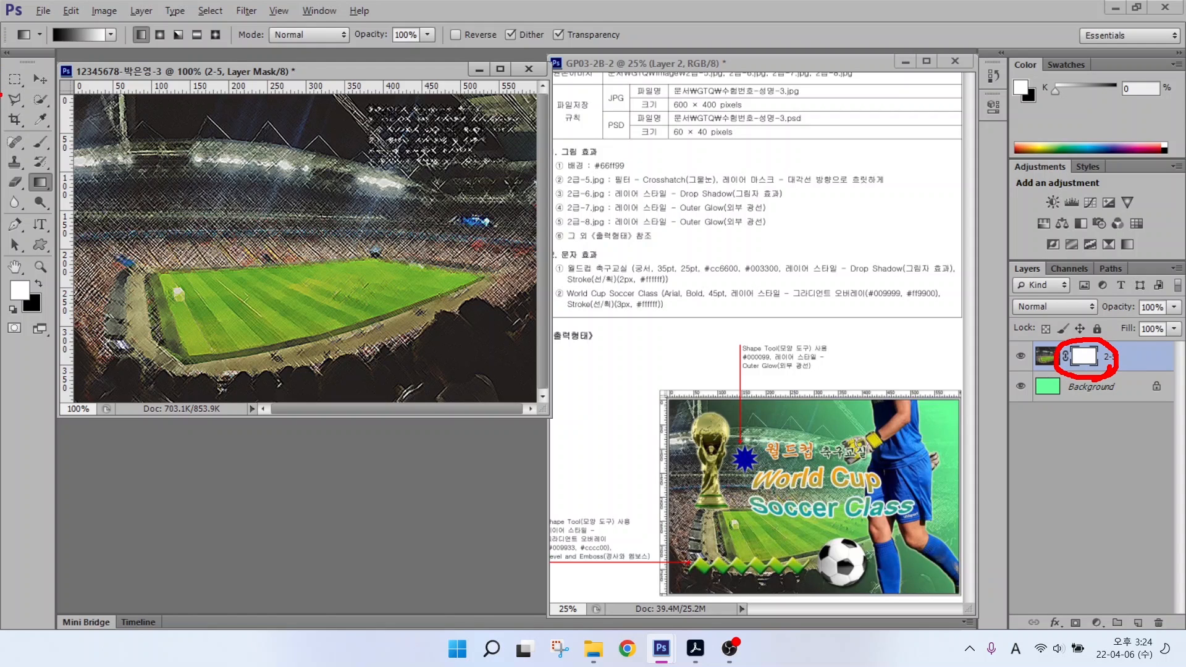
mouse_move(68, 197)
mouse_down()
mouse_move(23, 196)
mouse_move(12, 179)
mouse_move(34, 153)
mouse_move(67, 155)
mouse_move(69, 190)
mouse_move(106, 230)
mouse_up()
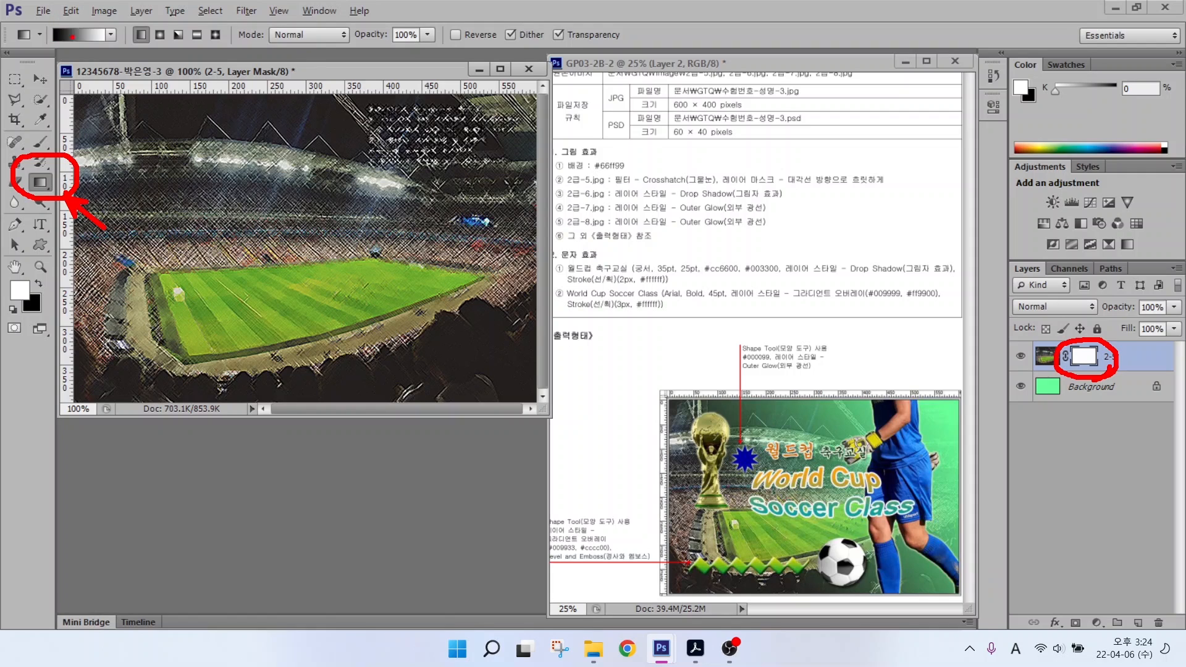
mouse_move(100, 51)
mouse_down()
mouse_move(50, 18)
mouse_move(91, 13)
mouse_move(137, 92)
mouse_up()
key(Escape)
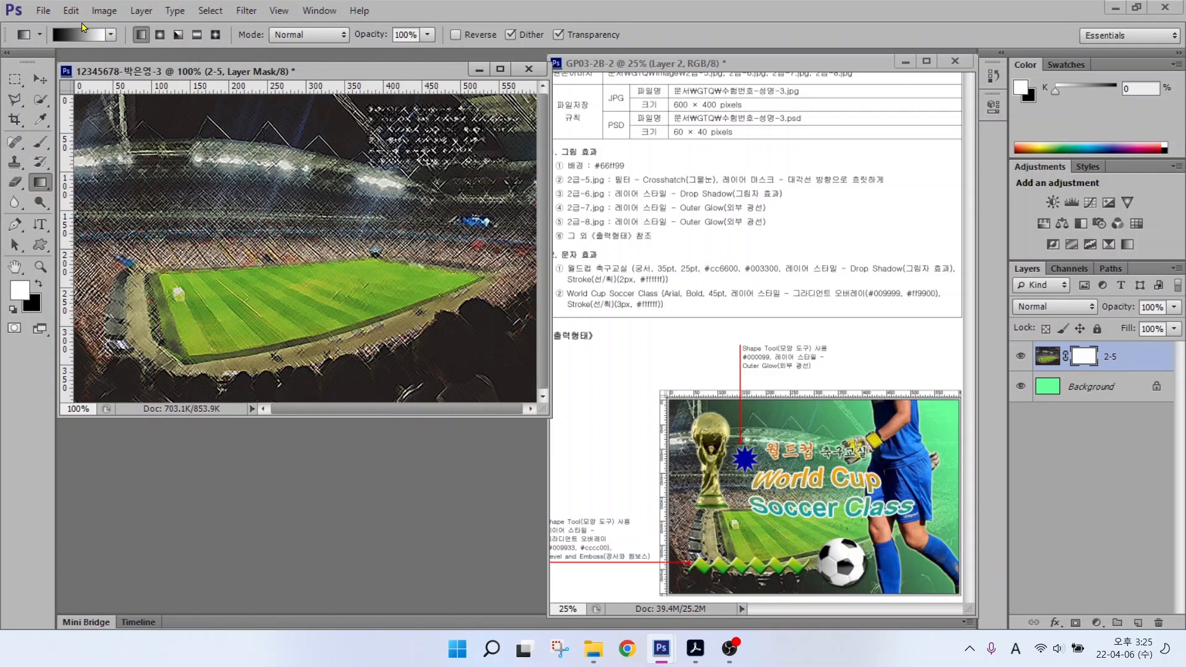
click(71, 35)
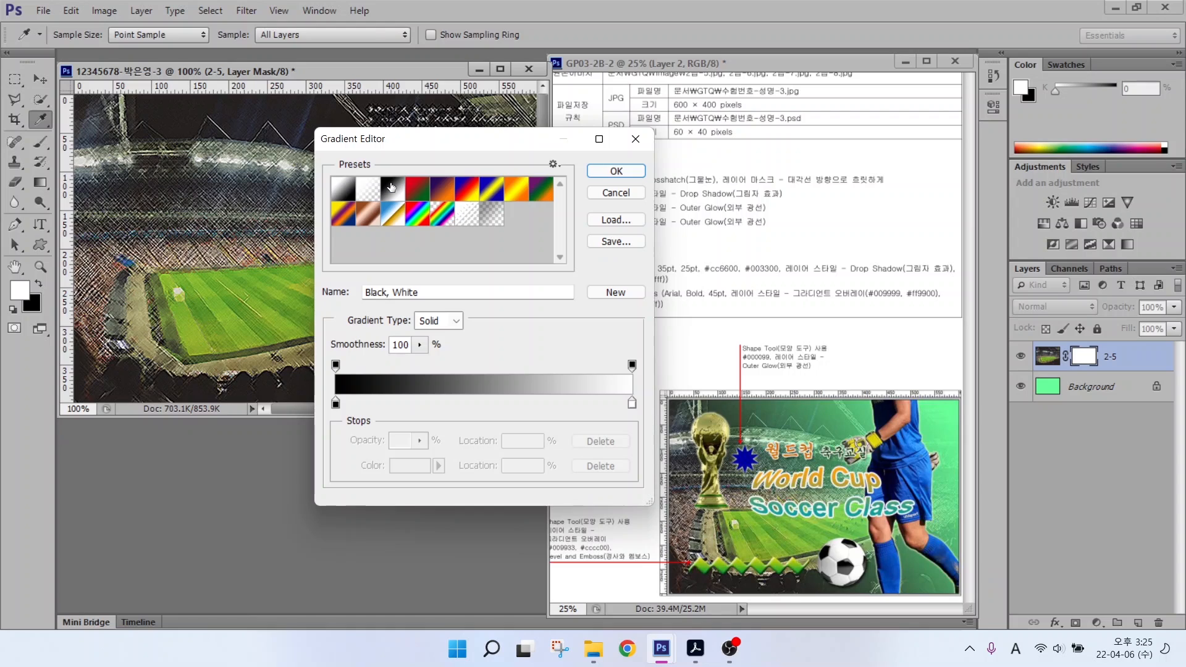
key(ctrl)
key(ctrl)
key(ctrl)
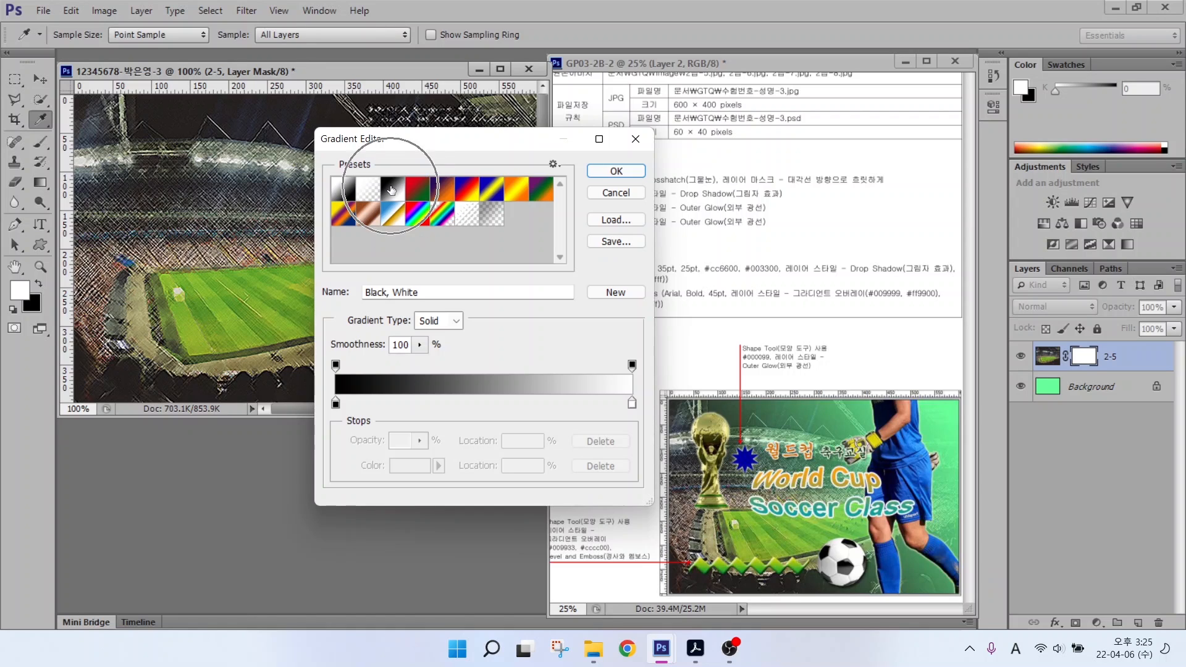
key(ctrl)
key(ctrl)
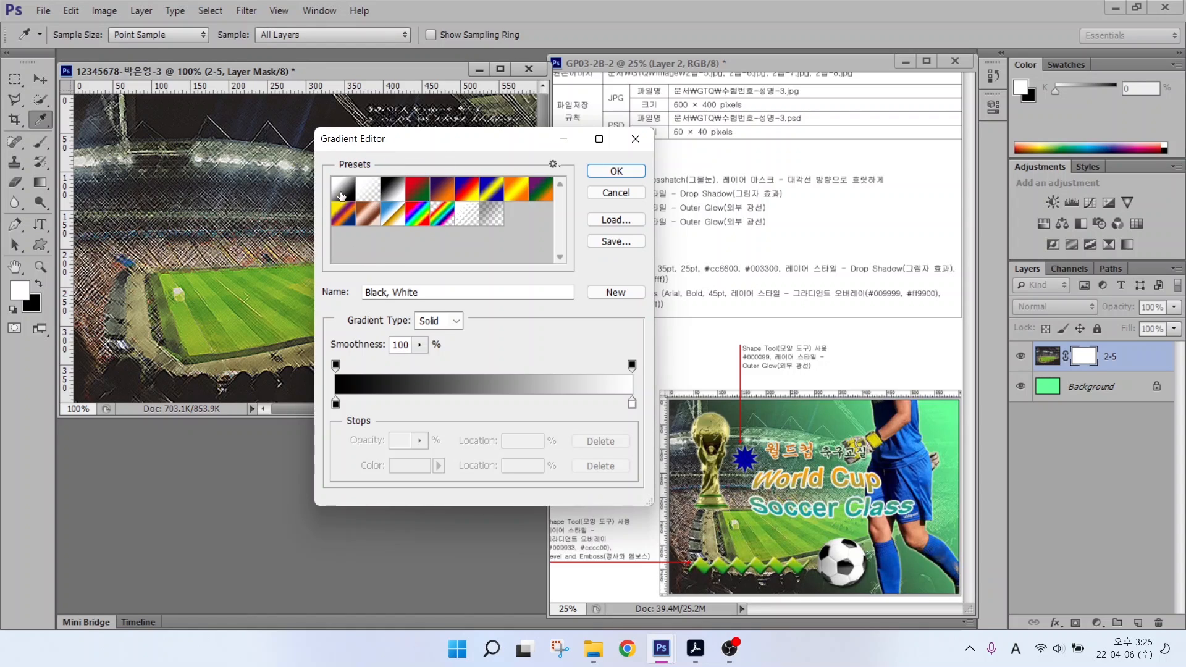
click(594, 193)
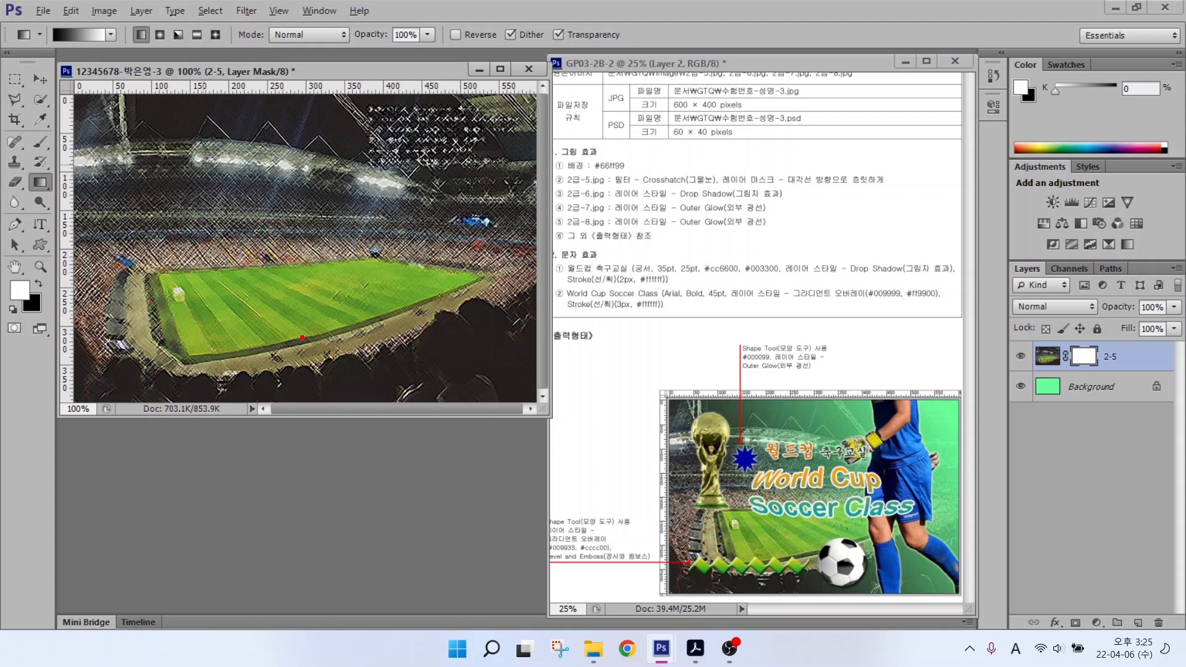
Step: Drag a diagonal gradient on the 2-5 mask, fading the stadium into green toward the upper right
mouse_move(302, 337)
mouse_down()
mouse_move(236, 400)
mouse_move(82, 324)
mouse_move(104, 135)
mouse_move(242, 156)
mouse_move(302, 288)
mouse_move(299, 372)
mouse_up()
drag(119, 228, 207, 217)
mouse_move(170, 183)
mouse_down()
mouse_move(177, 263)
mouse_move(187, 239)
mouse_move(230, 279)
mouse_up()
drag(231, 233, 226, 303)
drag(188, 297, 247, 319)
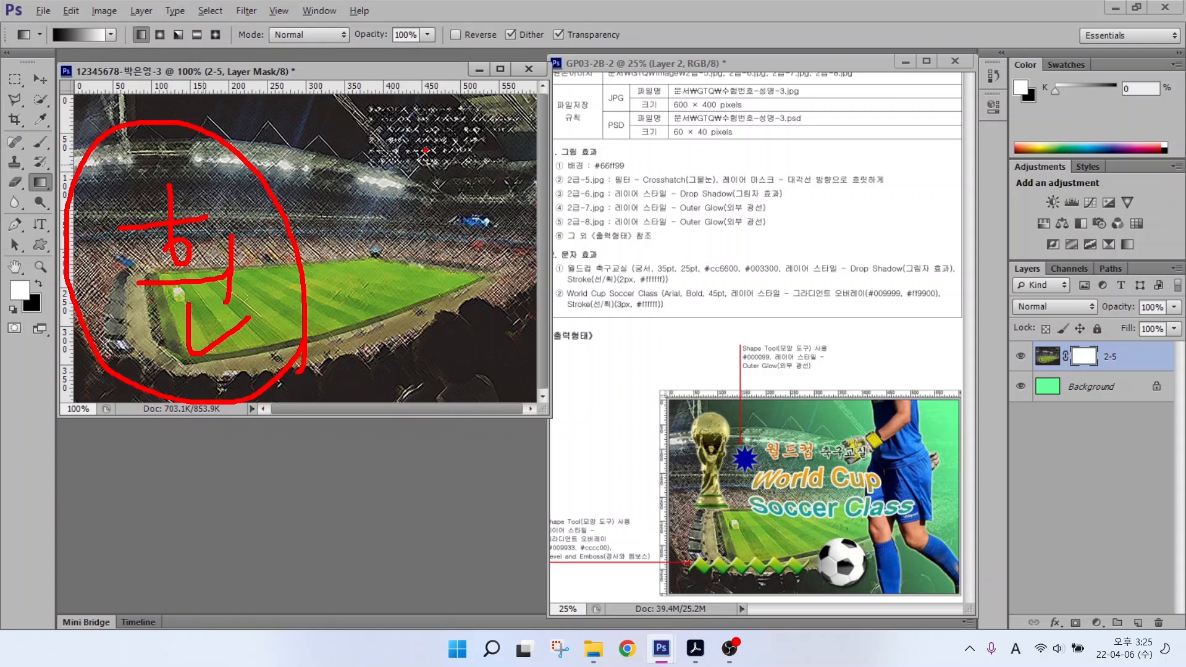
drag(518, 76, 415, 255)
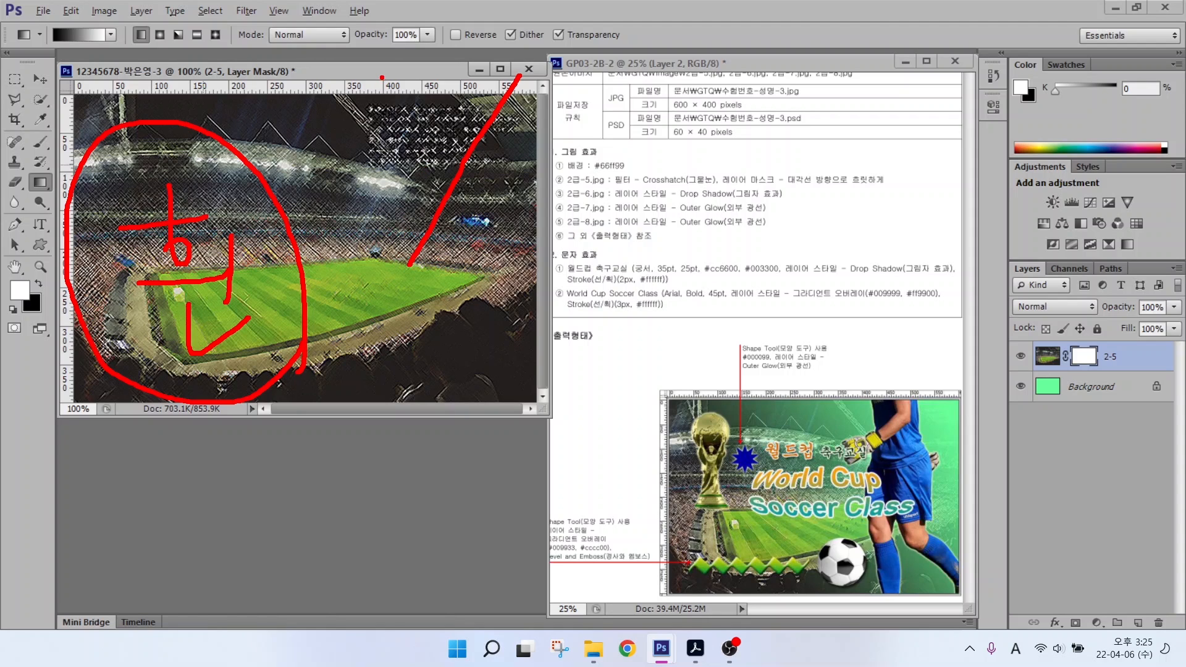
mouse_move(382, 77)
mouse_down()
mouse_move(496, 188)
mouse_move(544, 260)
mouse_up()
mouse_move(405, 126)
mouse_down()
mouse_move(432, 123)
mouse_move(440, 169)
mouse_move(478, 131)
mouse_move(477, 102)
mouse_move(476, 176)
mouse_up()
mouse_move(451, 180)
mouse_down()
mouse_move(451, 217)
mouse_move(520, 215)
mouse_up()
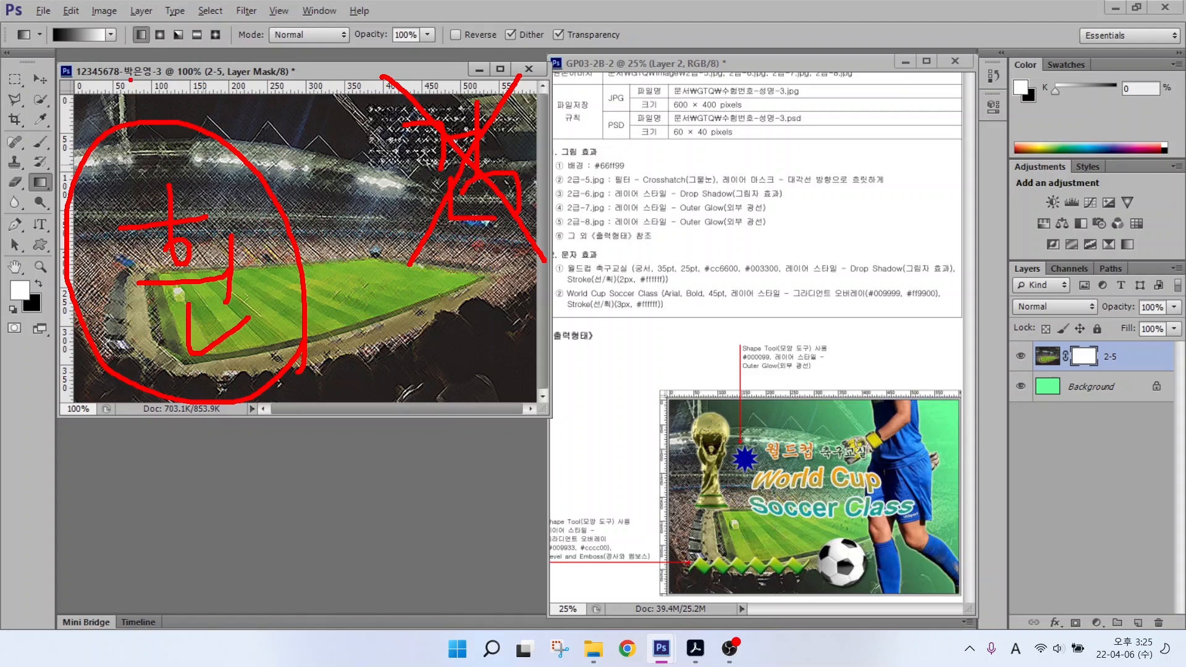
mouse_move(60, 46)
mouse_down()
mouse_move(42, 28)
mouse_move(56, 12)
mouse_move(62, 55)
mouse_up()
mouse_move(407, 155)
mouse_down()
mouse_move(114, 322)
mouse_move(173, 242)
mouse_move(142, 321)
mouse_move(294, 294)
mouse_up()
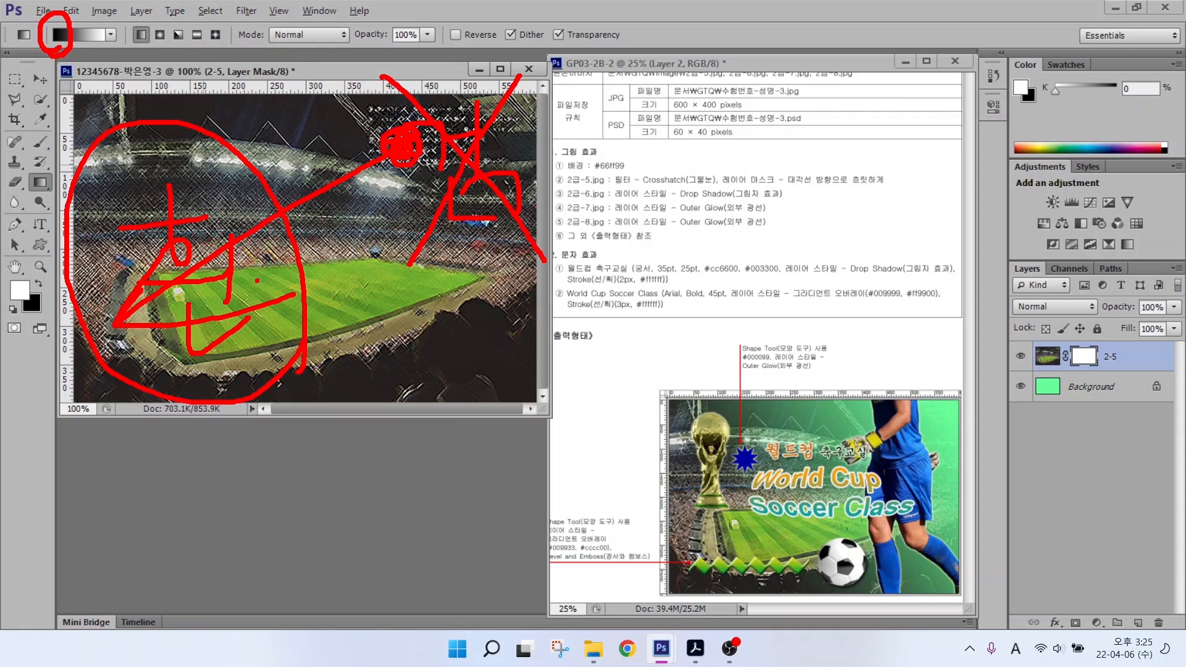
key(Escape)
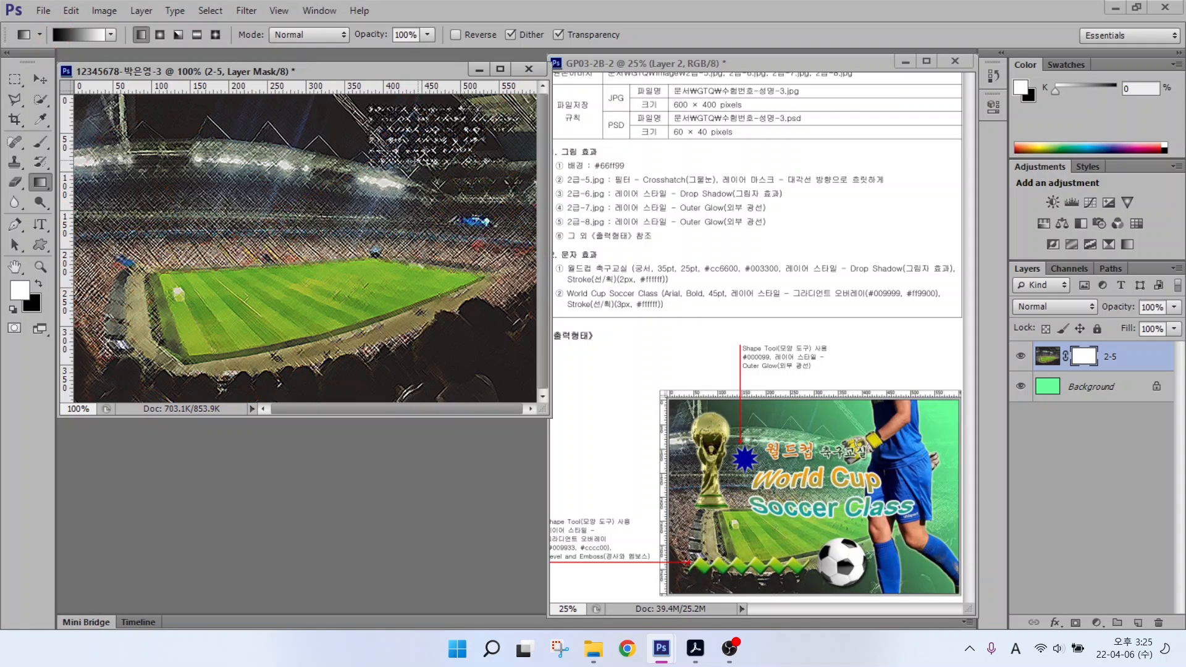
drag(414, 161, 159, 310)
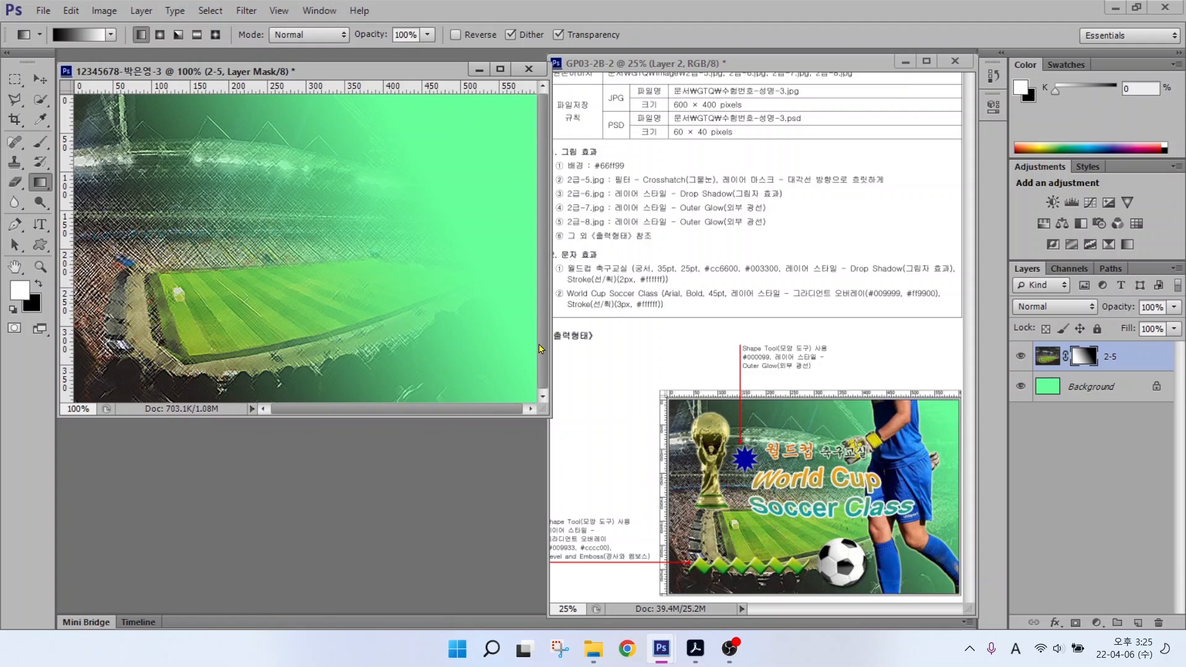
drag(384, 205, 127, 350)
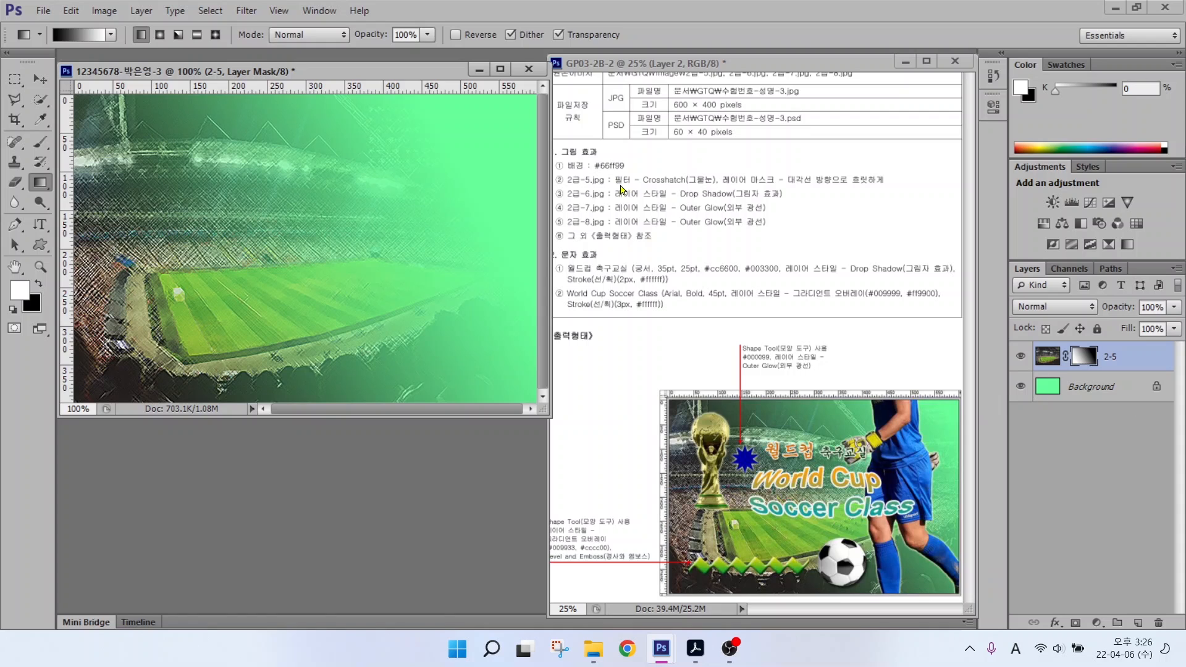
Step: Open 2급-6.jpg and switch to the Elliptical Marquee tool
double_click(305, 478)
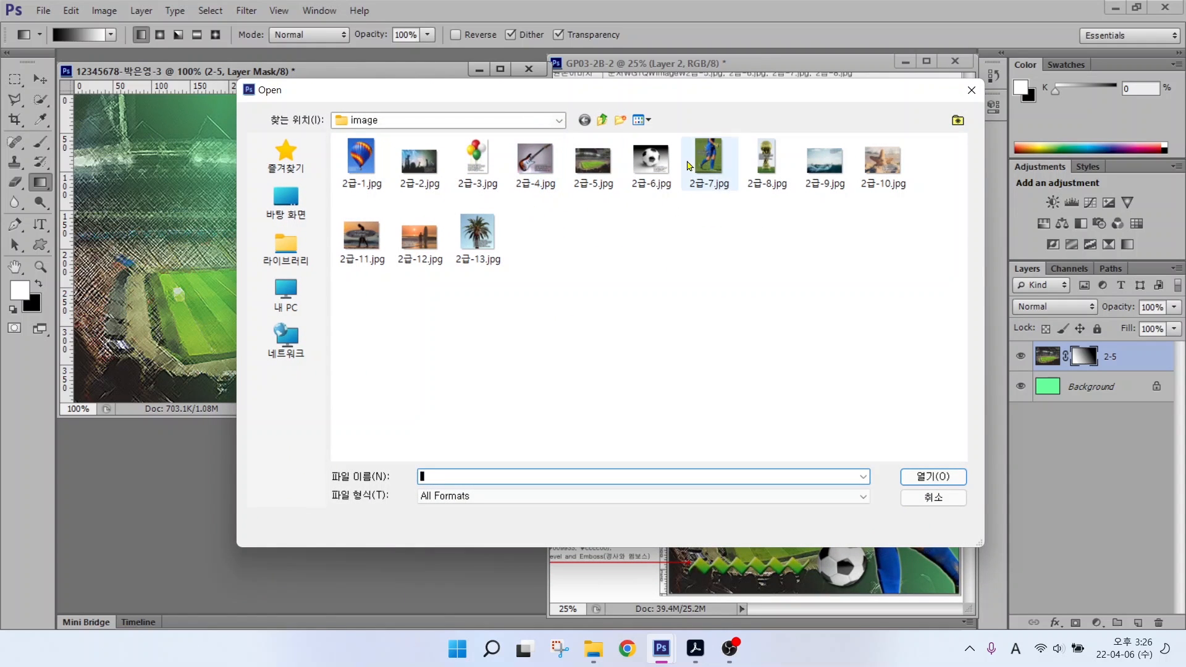
click(651, 162)
click(933, 476)
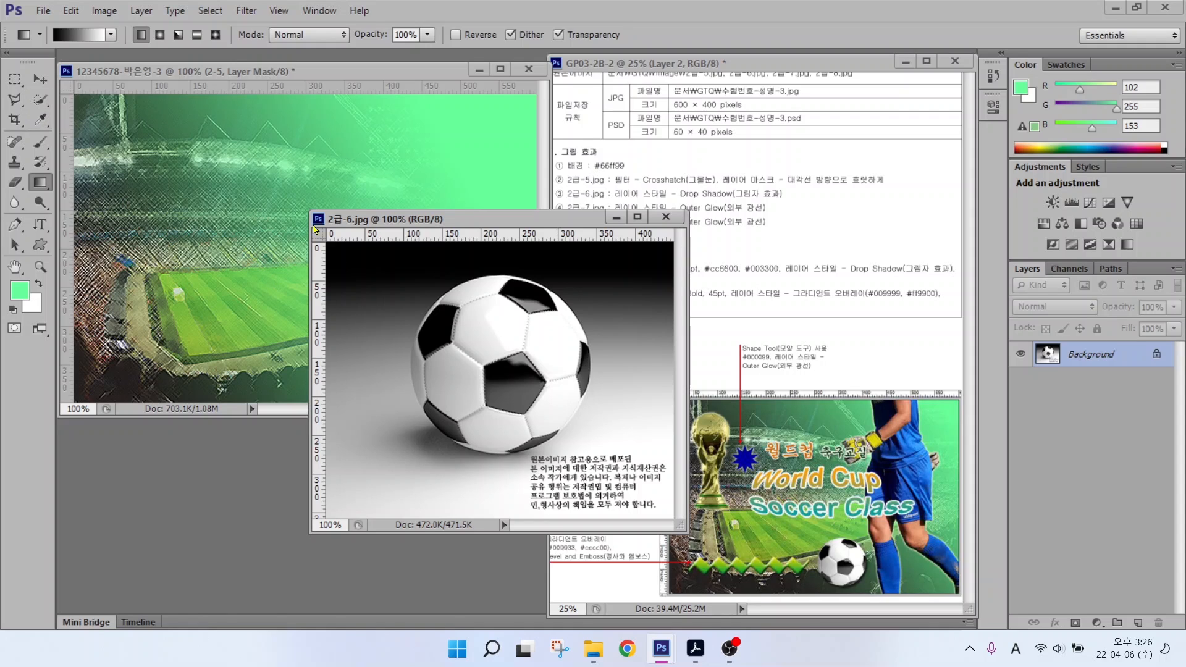
click(11, 81)
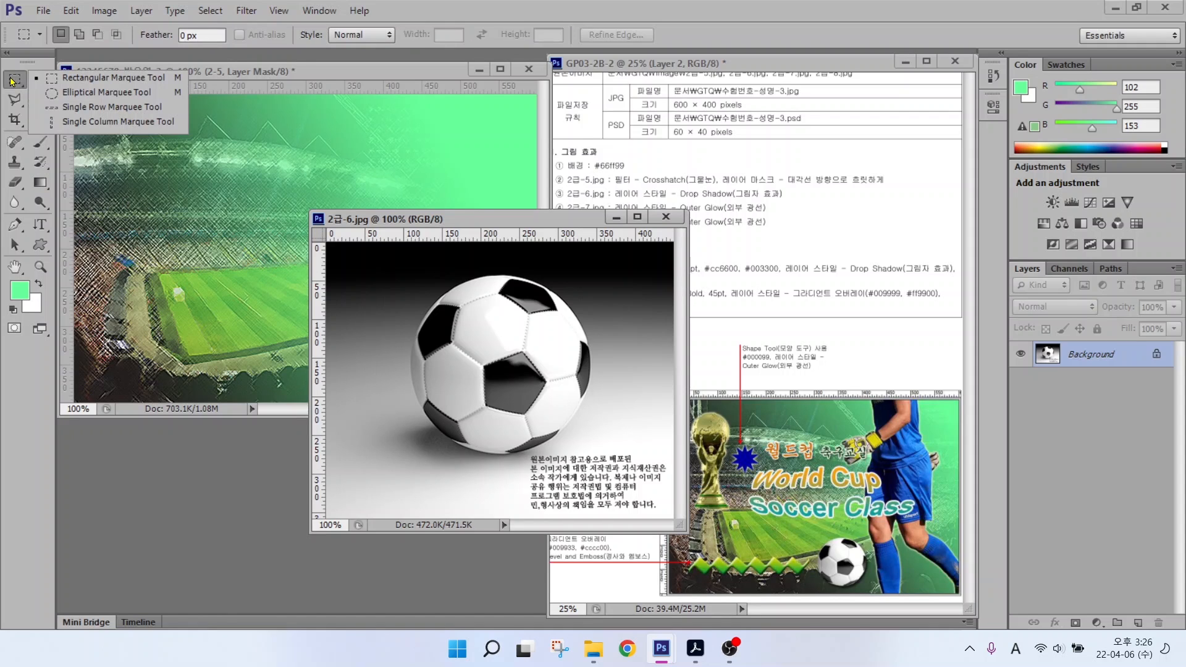
click(82, 94)
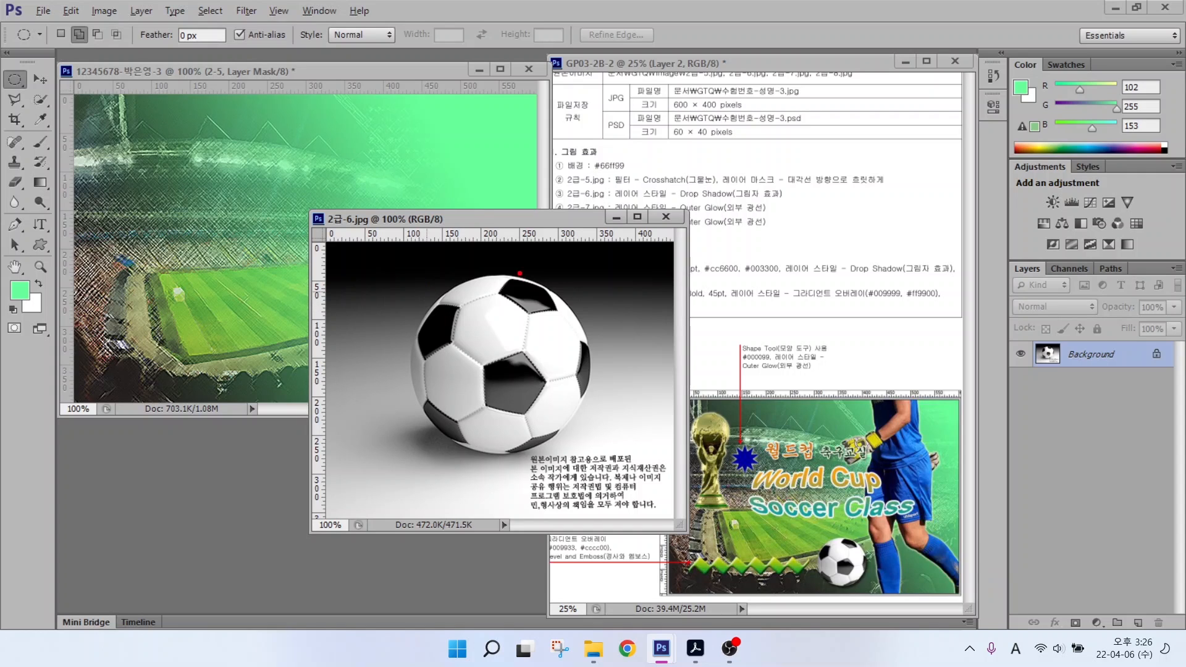
Step: Place guides at the ball's left and top edges and select the ball with a circle
drag(488, 273, 302, 271)
drag(407, 378, 408, 207)
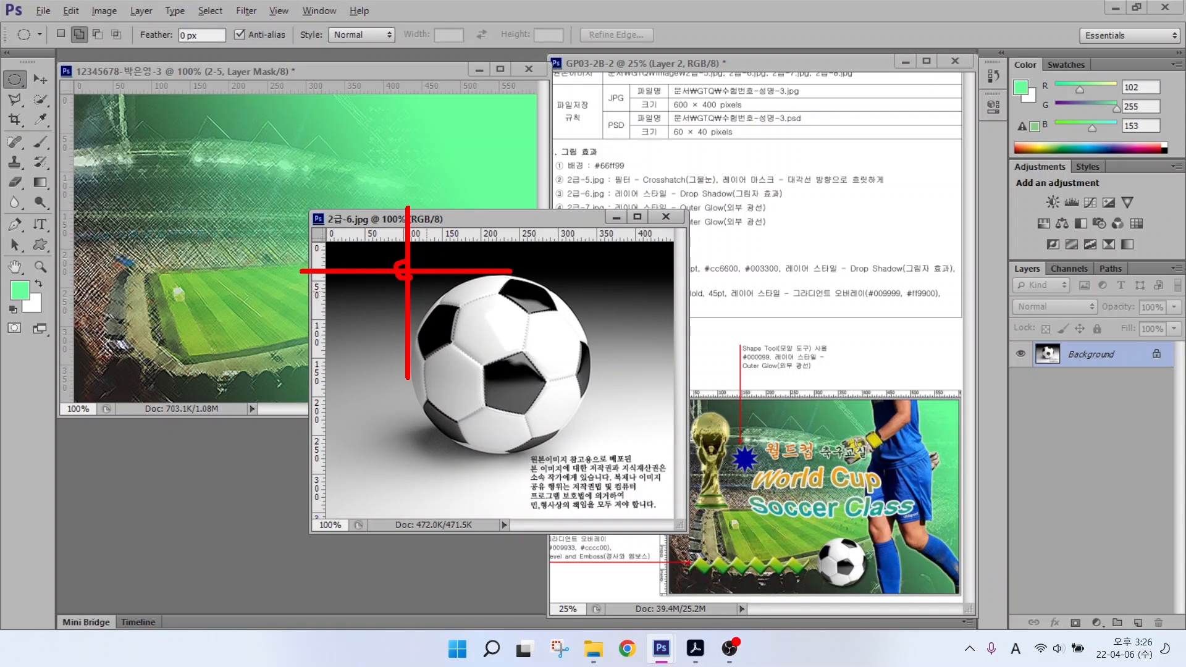
drag(404, 273, 580, 465)
drag(516, 445, 581, 464)
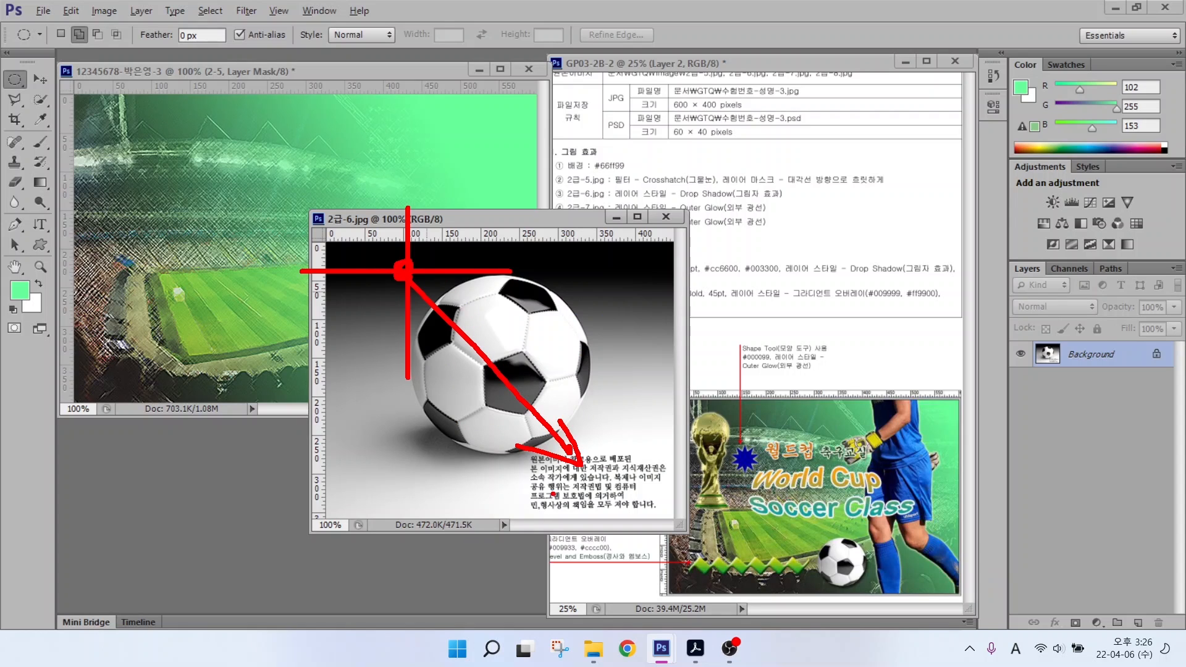
key(Escape)
drag(400, 274, 585, 451)
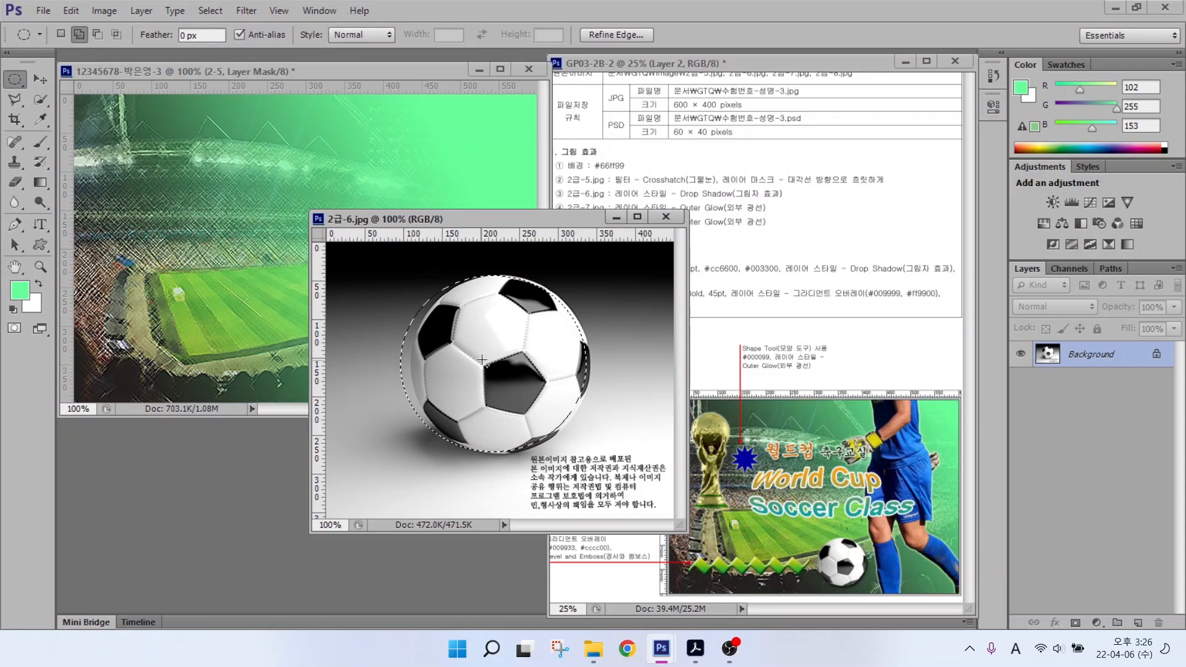
click(550, 260)
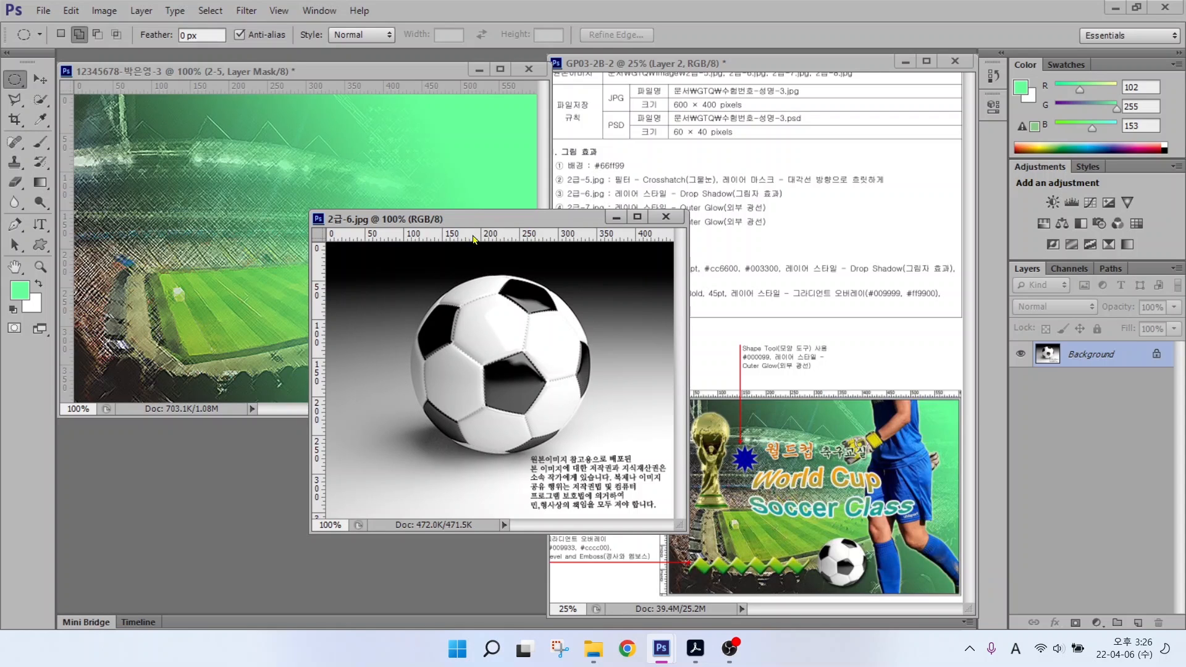
drag(320, 310, 410, 268)
drag(492, 238, 516, 276)
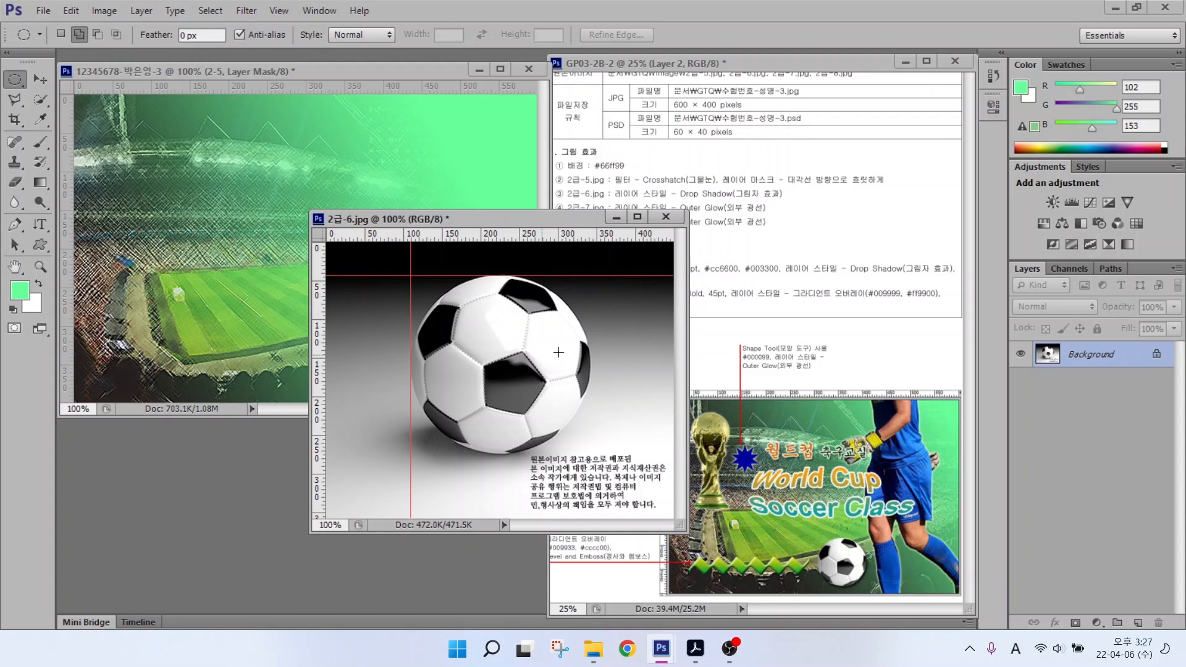
drag(410, 276, 590, 452)
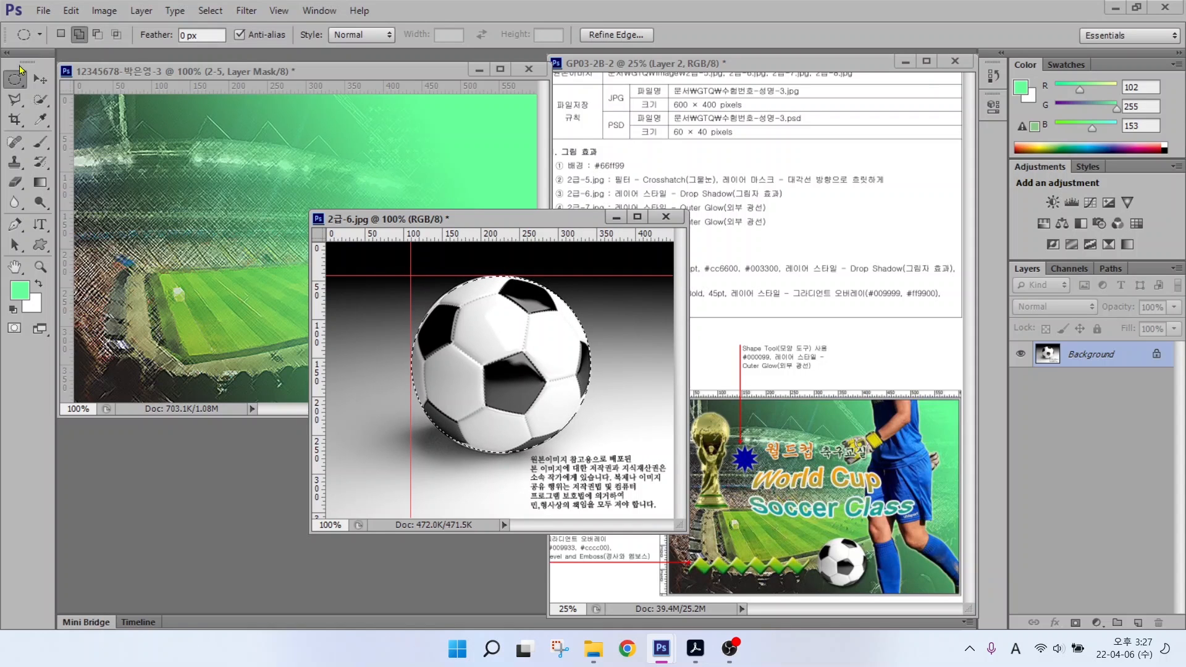
Step: Move the selected ball into the stadium poster on its left side
key(v)
drag(389, 293, 198, 198)
drag(302, 256, 314, 287)
Step: Close the ball image without saving and rename the new layer 2-6
click(666, 220)
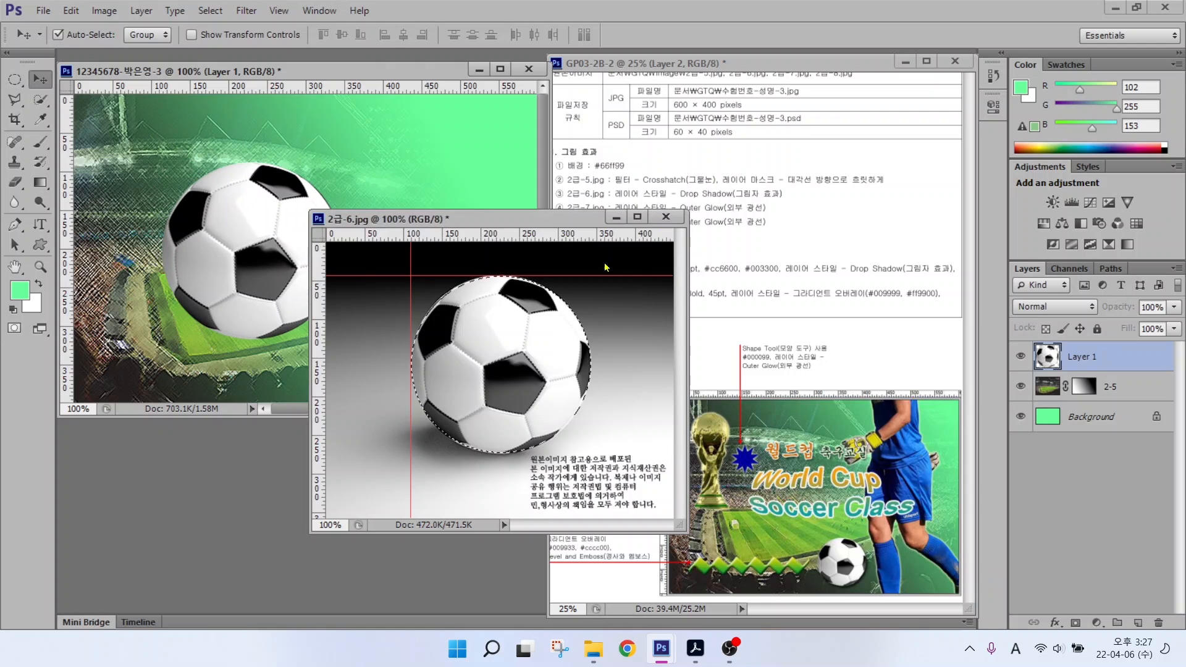
click(607, 245)
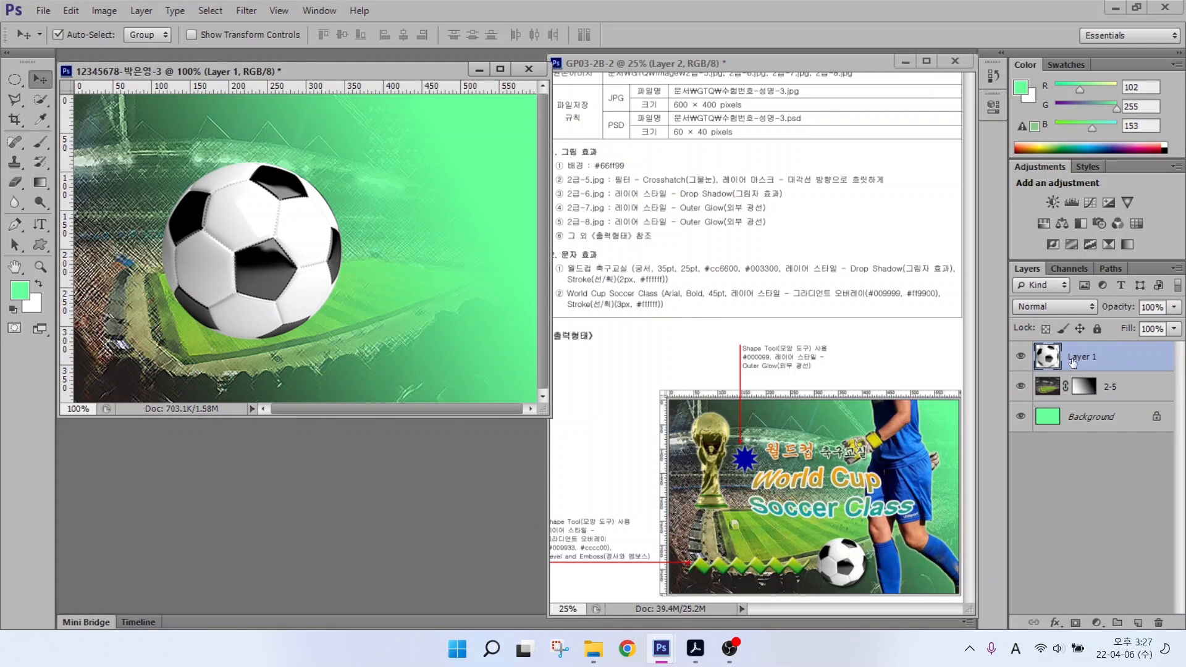
double_click(1081, 357)
text(2-6)
key(Return)
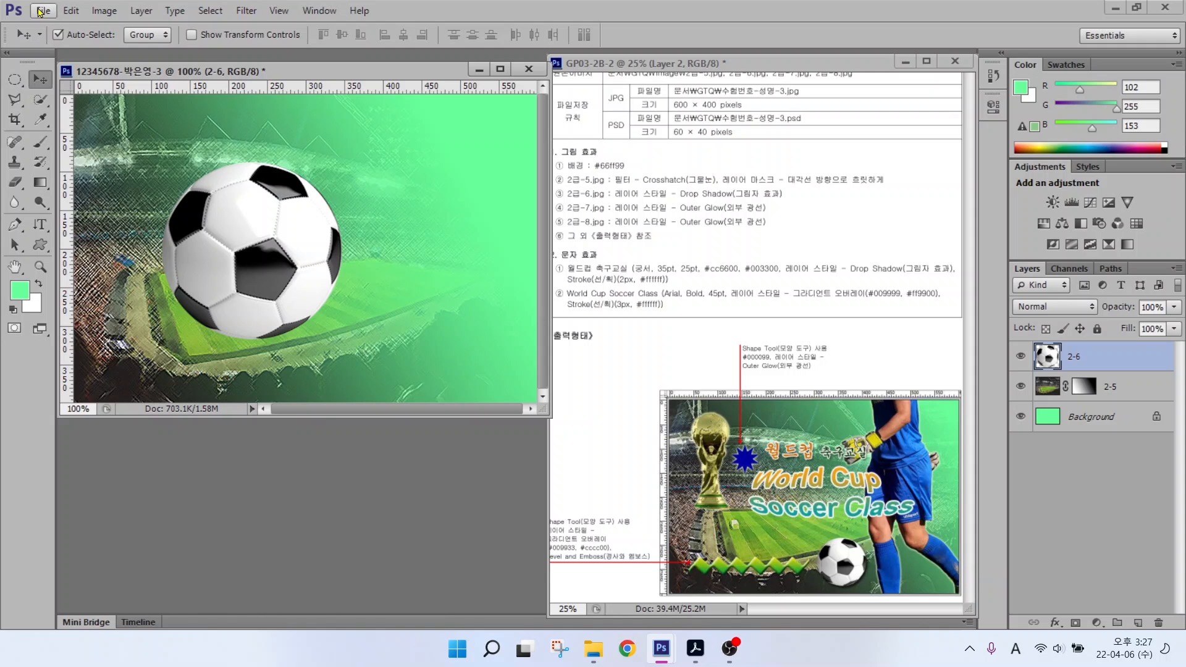
Step: Free Transform the ball to scale it down and move it lower right
click(103, 10)
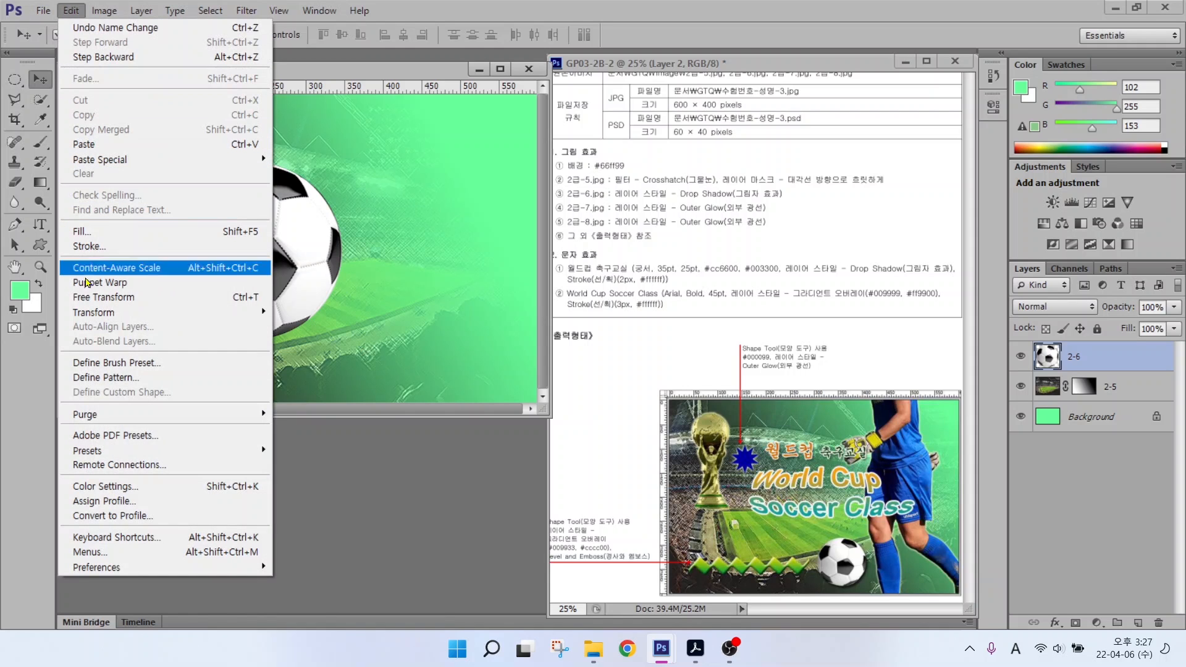
click(238, 303)
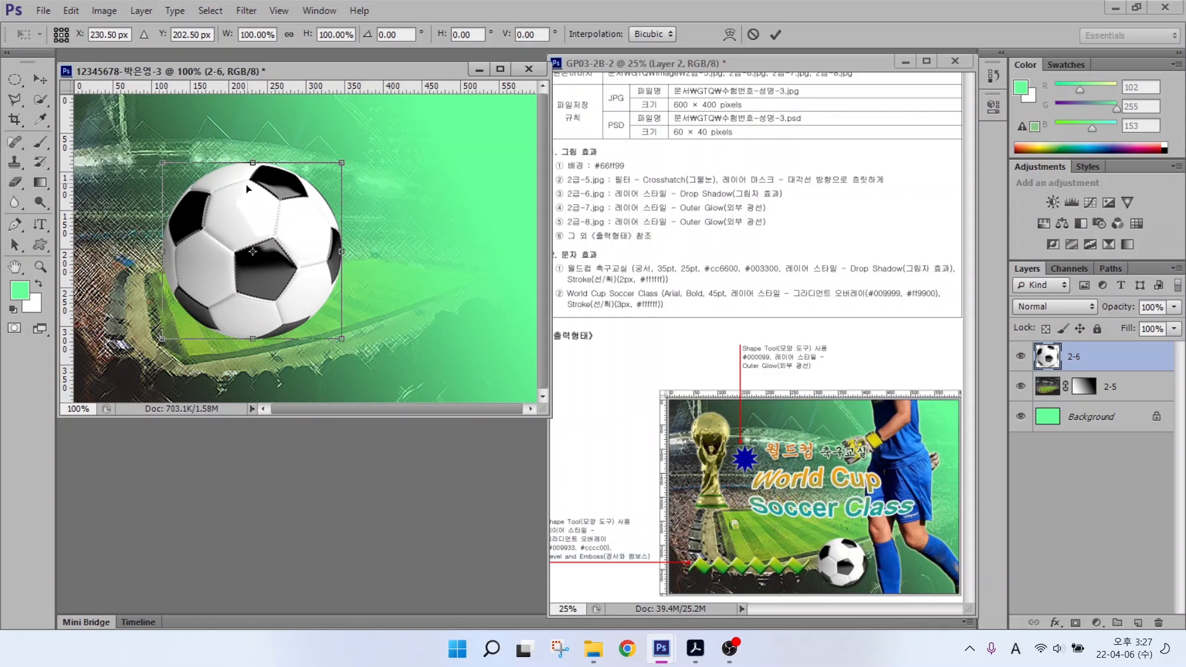
drag(340, 163, 370, 347)
drag(384, 307, 395, 295)
key(Return)
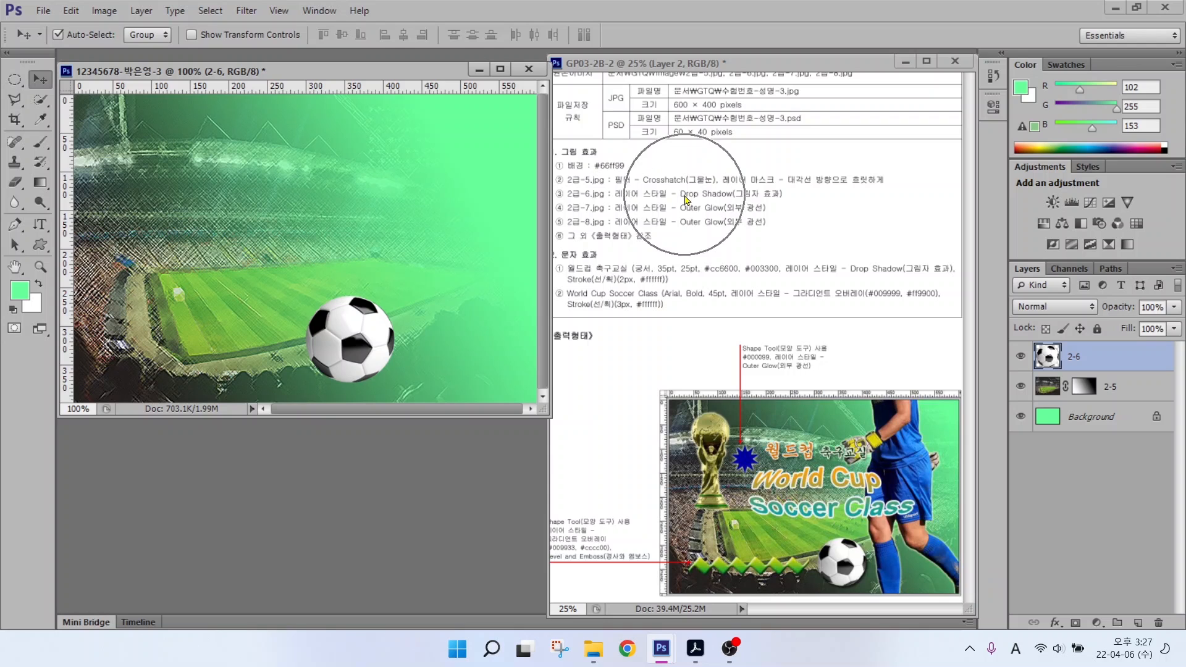
Step: Add a Drop Shadow effect to the ball layer
click(1060, 623)
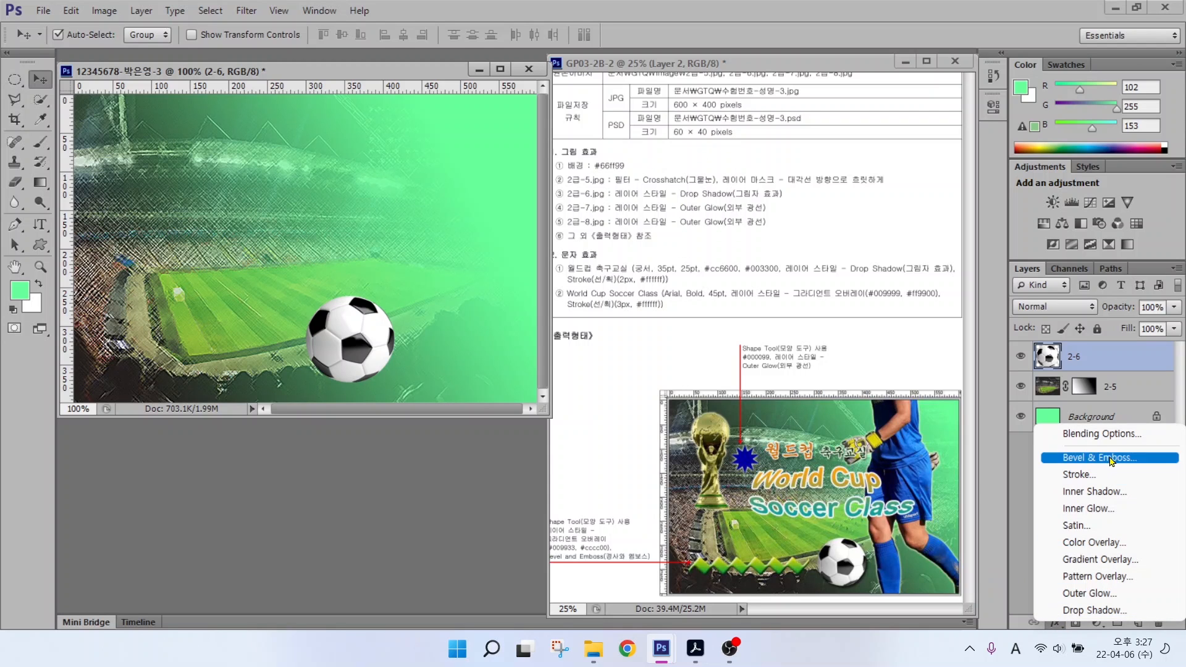
click(1090, 610)
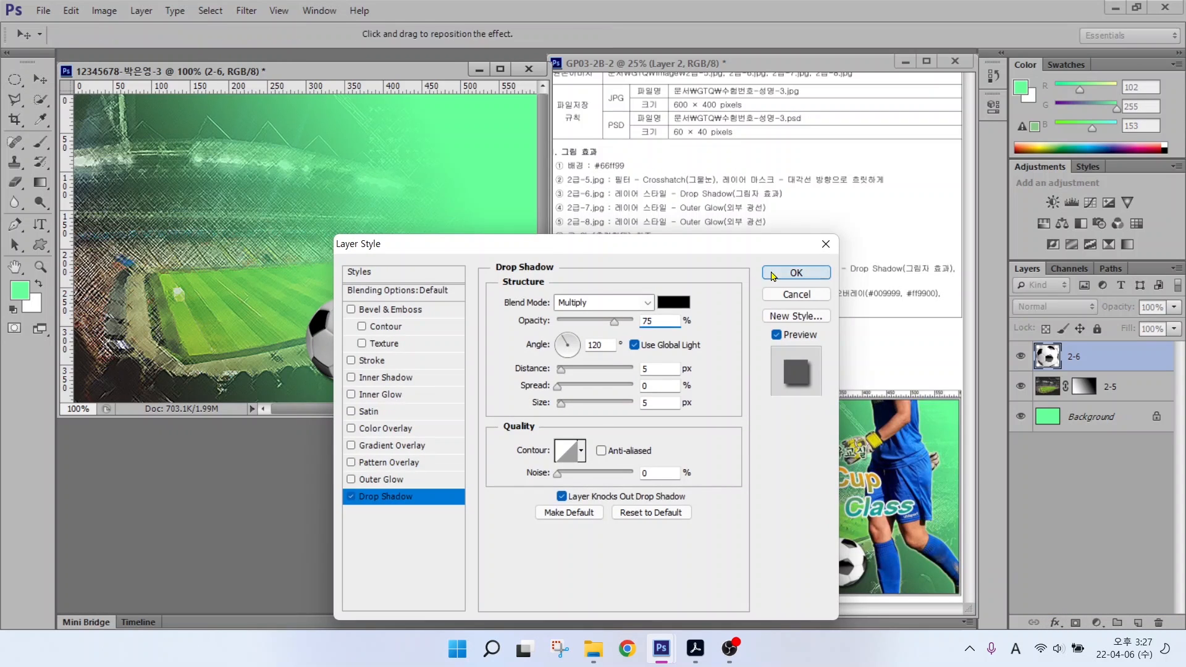
key(Return)
key(ctrl+o)
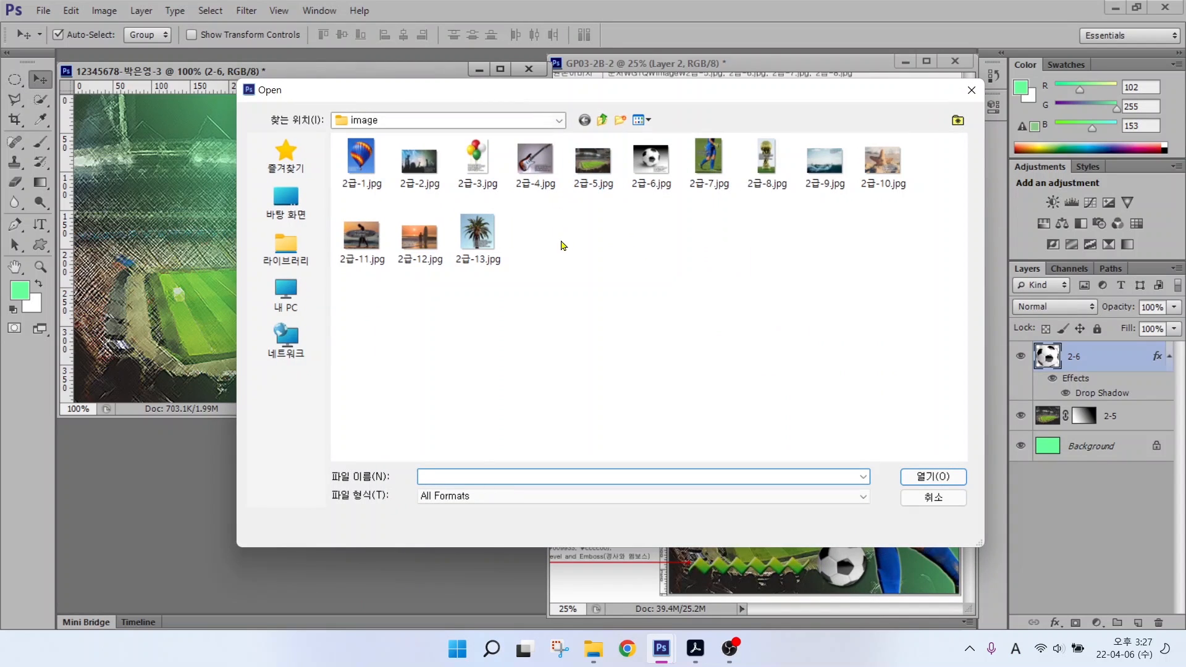
Step: Open 2급-7.jpg and Quick Select the whole goalkeeper
click(709, 161)
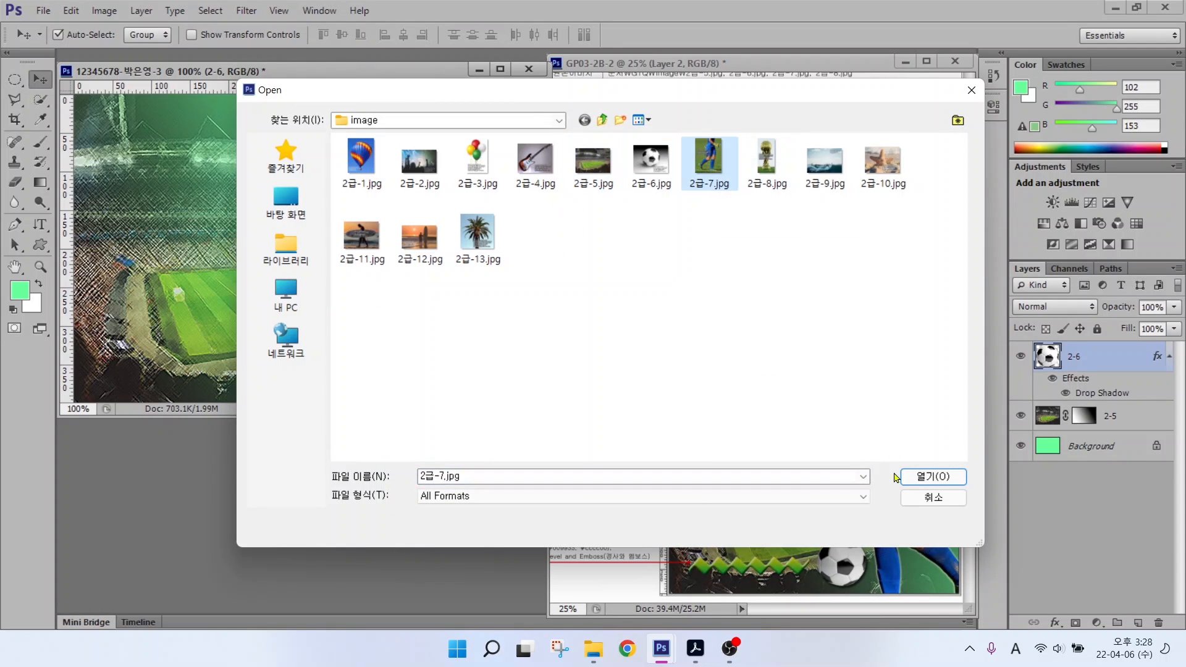
click(933, 476)
key(w)
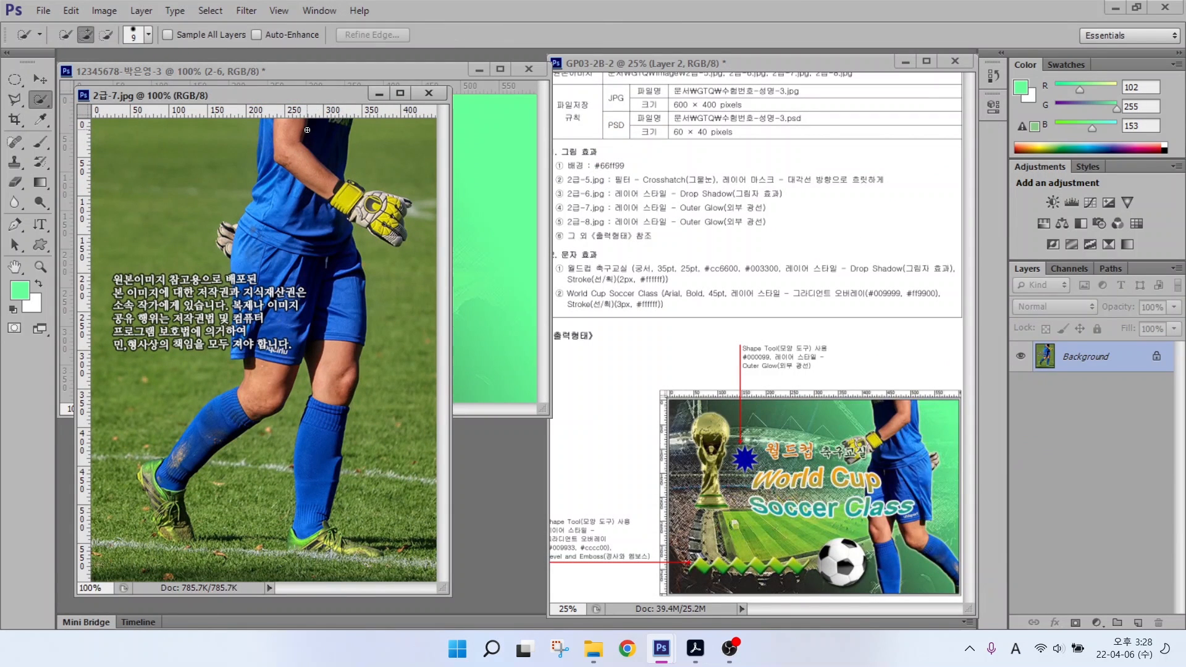
mouse_move(296, 192)
mouse_down()
mouse_move(324, 426)
mouse_move(312, 522)
mouse_up()
mouse_move(260, 307)
mouse_down()
mouse_move(177, 472)
mouse_move(173, 525)
mouse_move(153, 491)
mouse_up()
drag(300, 541, 358, 551)
click(228, 238)
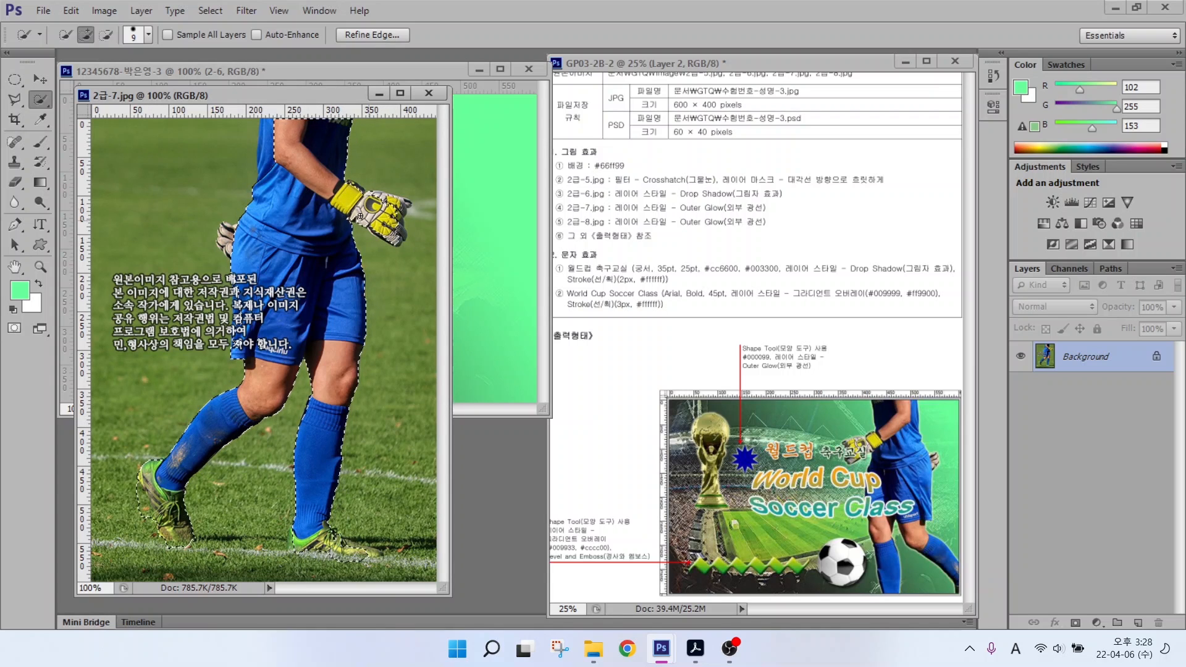
drag(265, 164, 266, 136)
drag(361, 203, 392, 199)
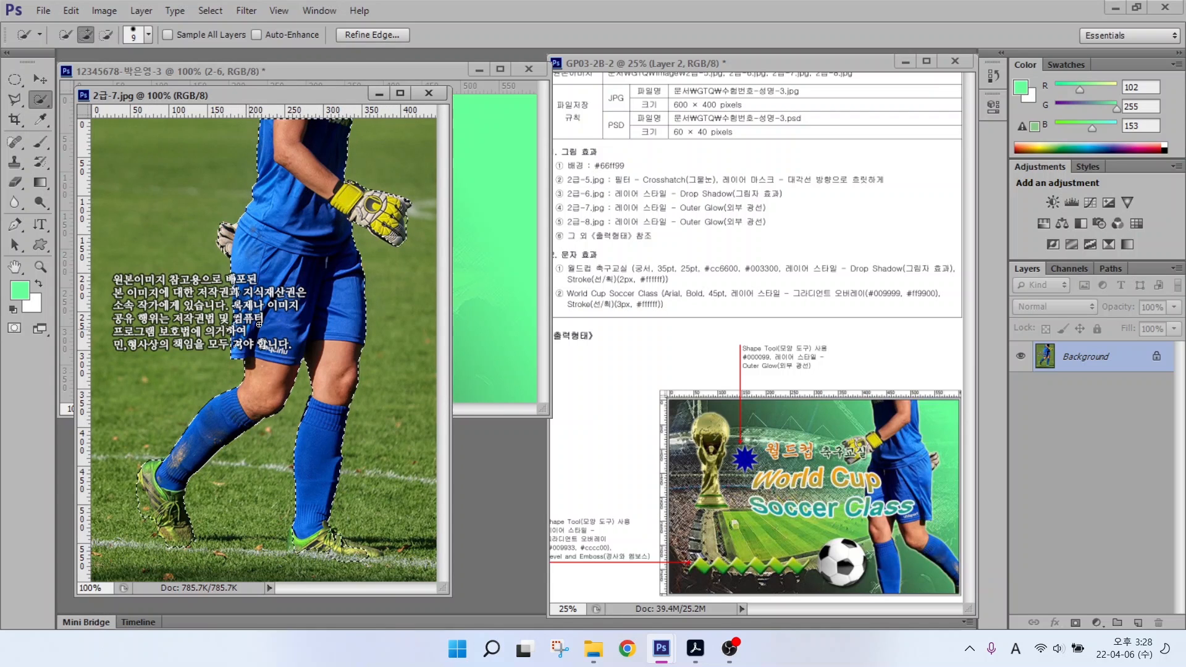
Step: Move the goalkeeper into the poster, close the source photo, and name the layer 2-7
key(v)
drag(346, 260, 500, 268)
drag(454, 206, 421, 180)
click(408, 442)
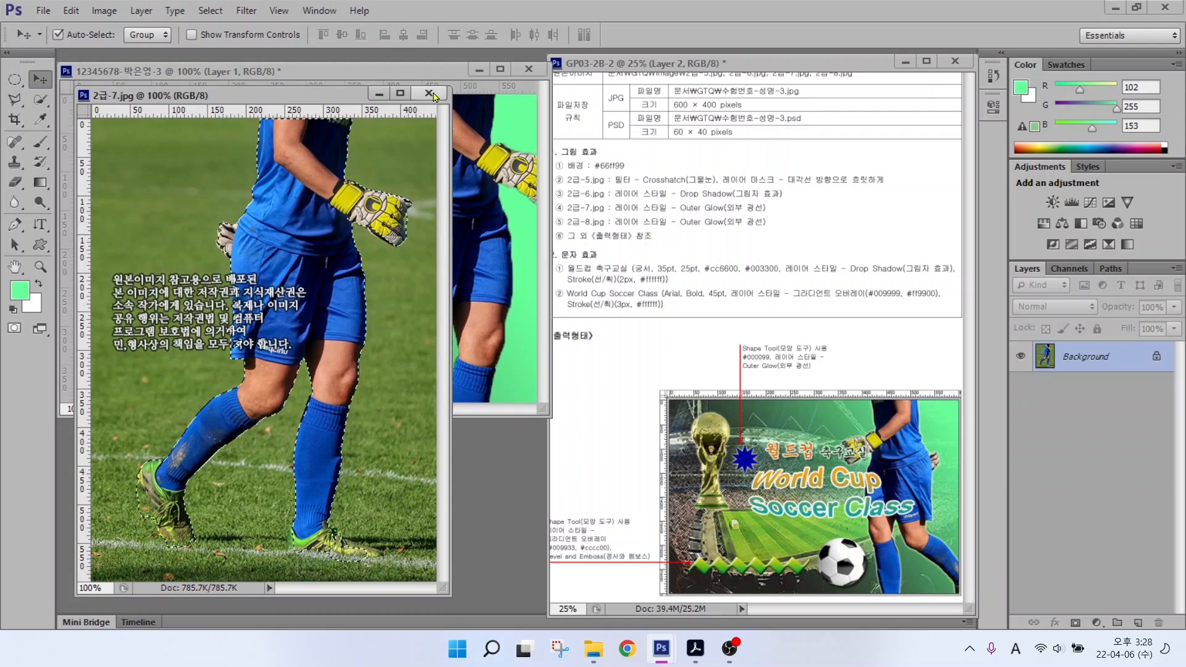
key(ctrl+w)
double_click(1071, 356)
text(2-7)
key(Return)
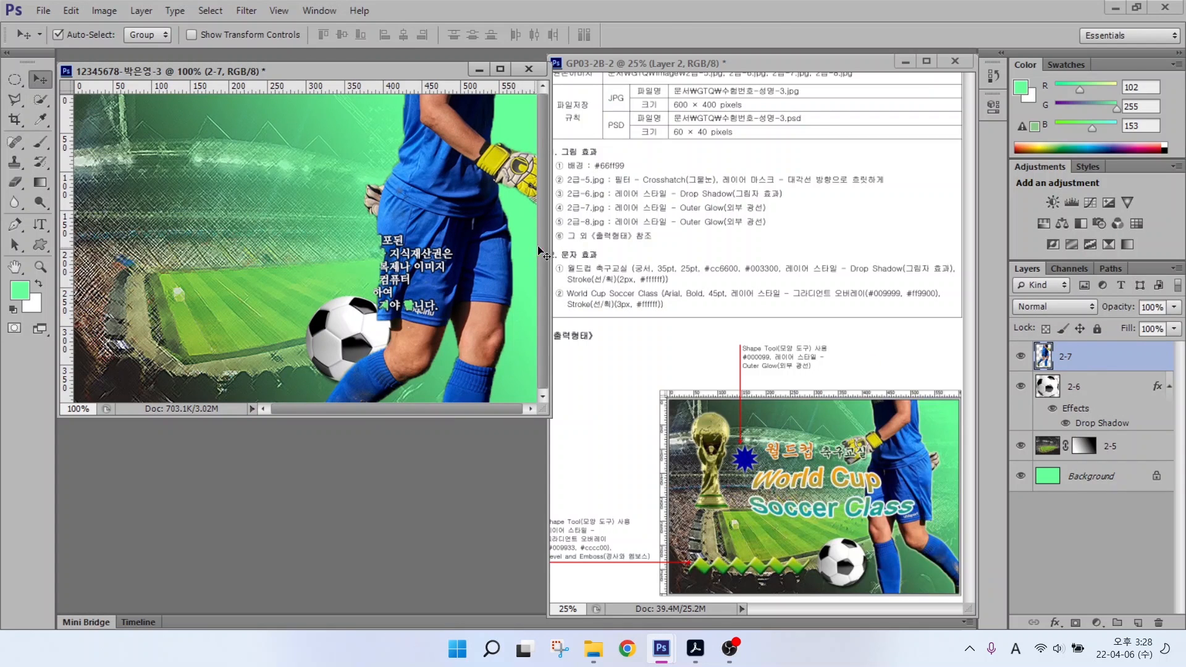
Step: Scale the goalkeeper to about 85%, flip it horizontally, and place it on the right
key(ctrl+t)
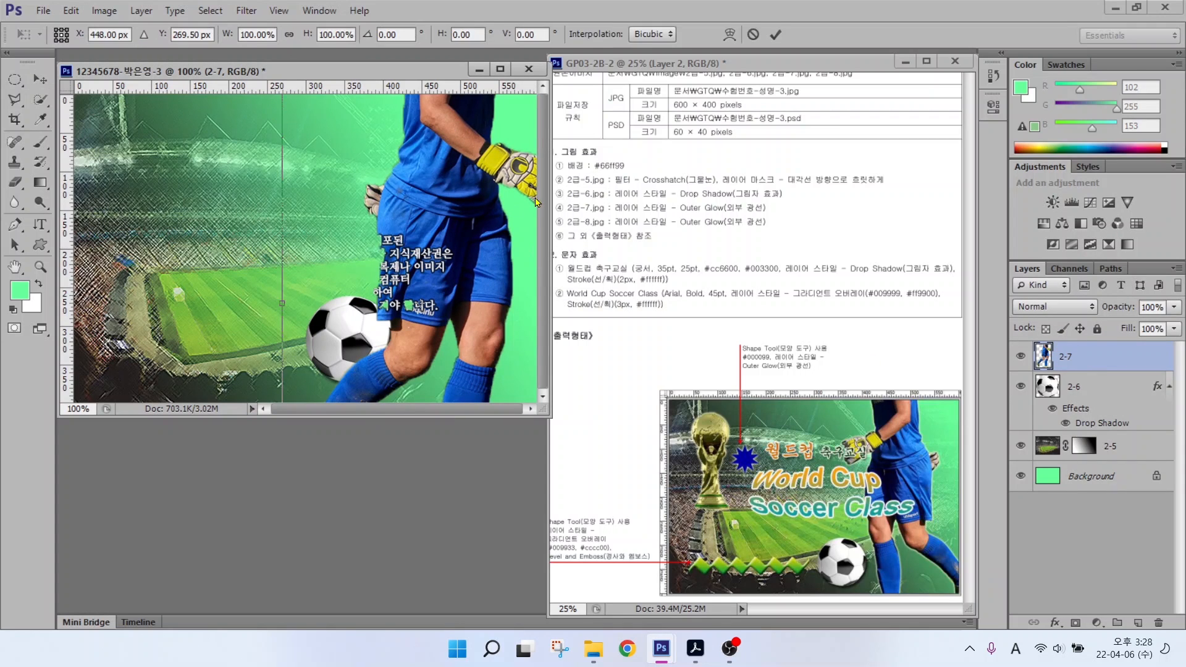
drag(396, 267, 357, 355)
drag(241, 167, 283, 234)
right_click(407, 269)
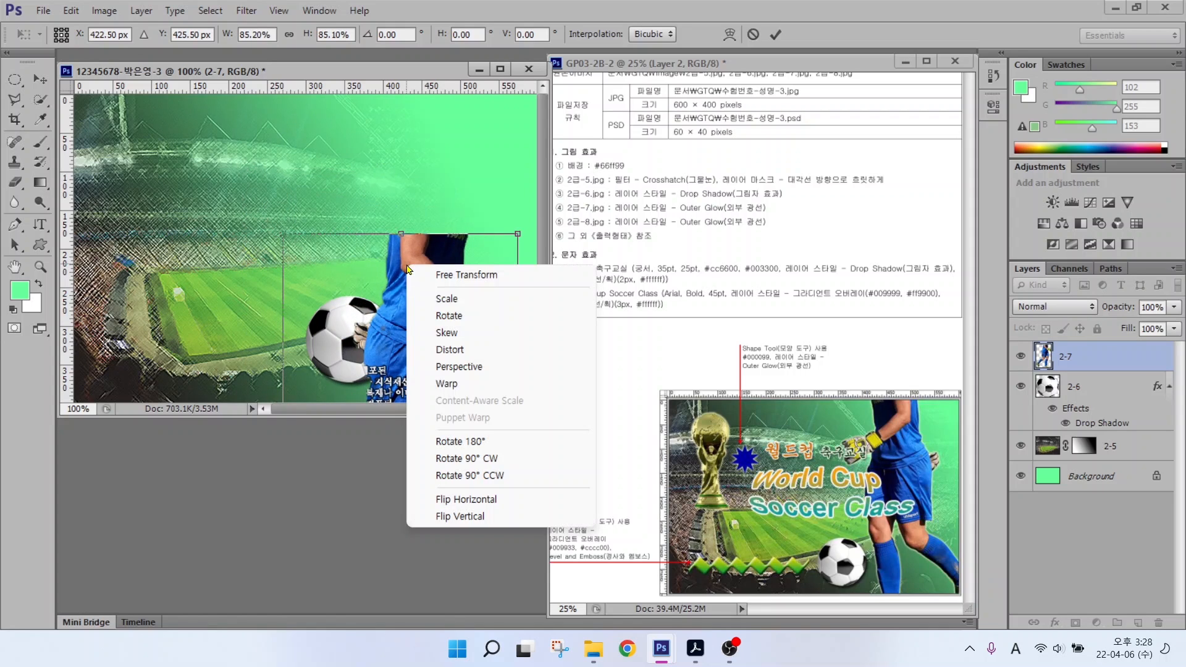
click(475, 504)
drag(400, 307, 429, 213)
mouse_move(321, 107)
mouse_down()
mouse_move(338, 126)
mouse_move(337, 106)
mouse_move(314, 91)
mouse_up()
key(Return)
drag(433, 222, 449, 222)
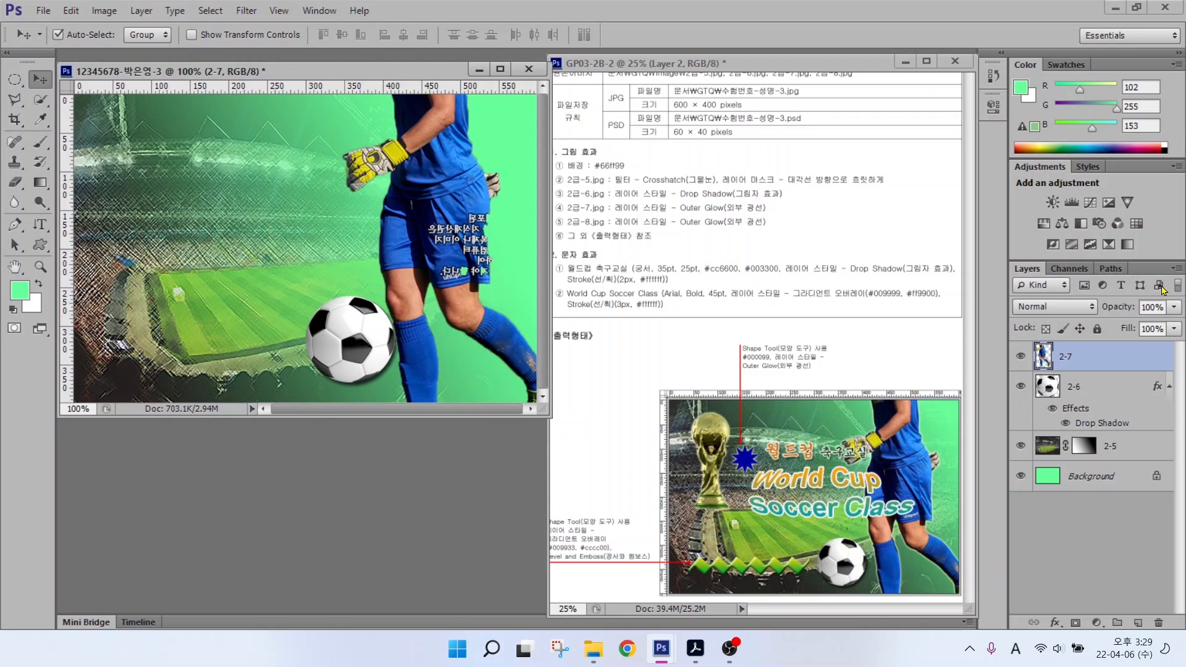
Step: Add an Outer Glow to layer 2-7, then select layer 2-6 and pick 2급-8.jpg
click(1056, 623)
click(1074, 602)
key(Return)
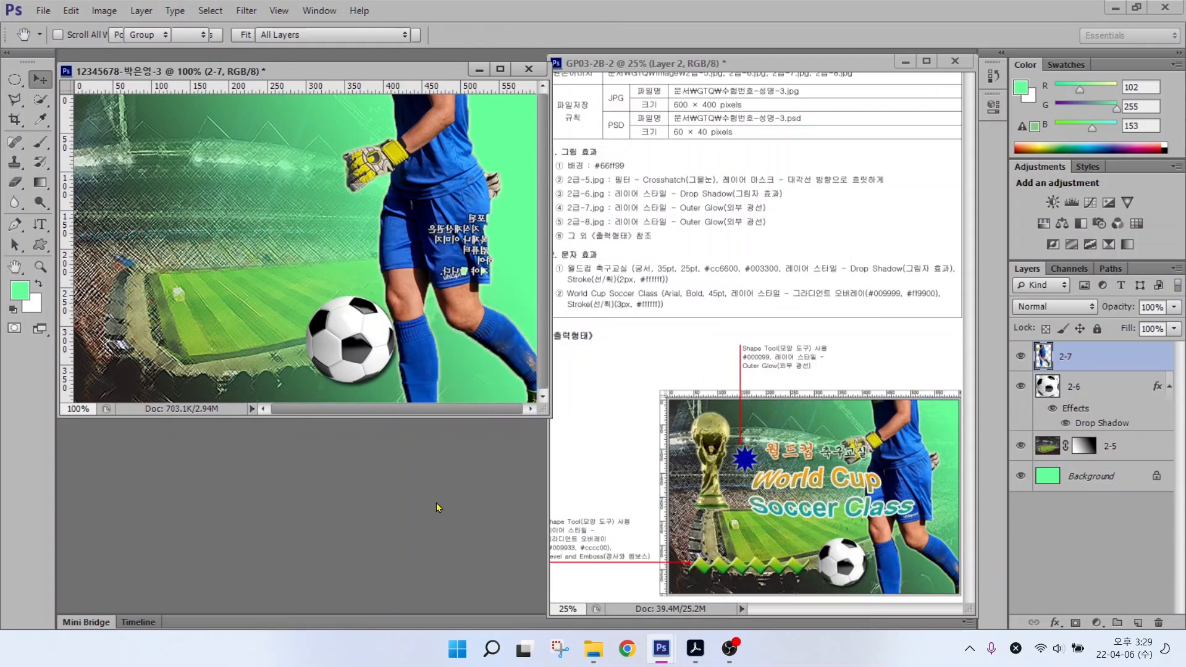
click(1036, 409)
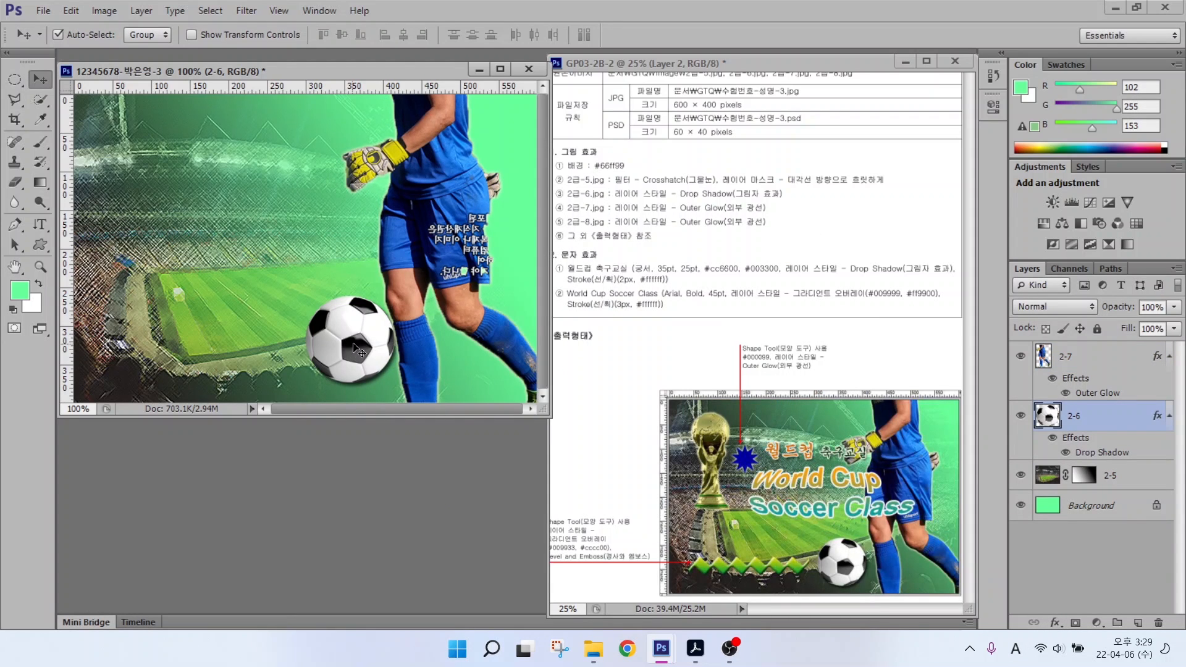
key(ctrl+o)
click(775, 178)
Step: Open 2급-8.jpg and Quick Select the trophy, excluding the grass
double_click(776, 178)
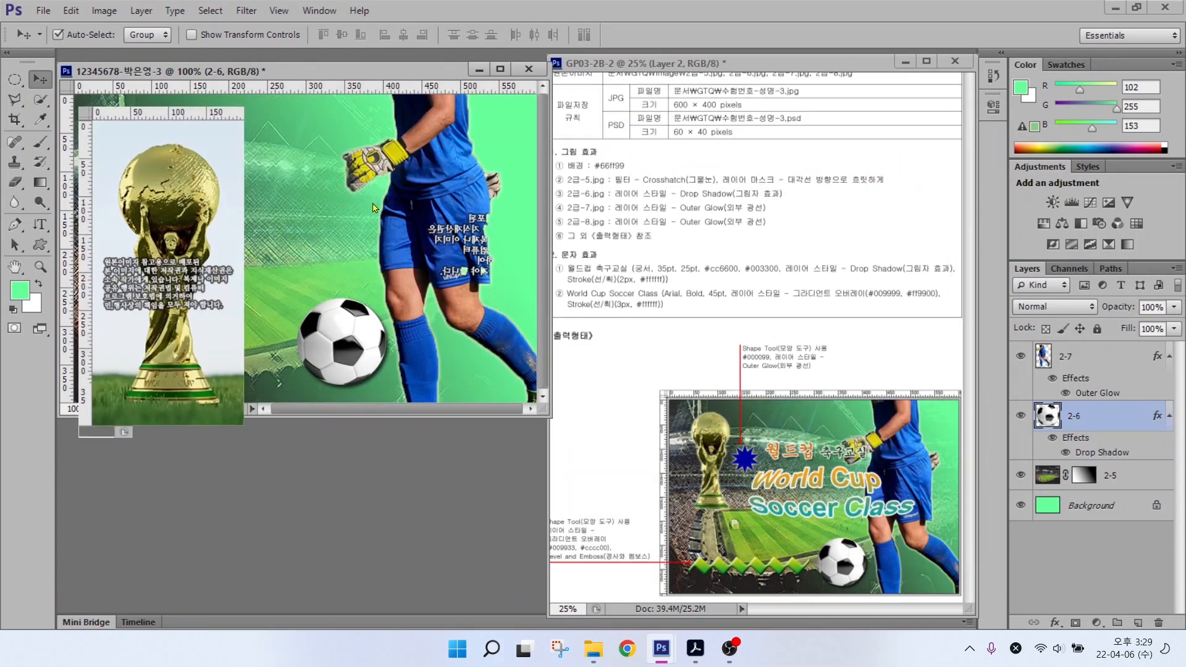
drag(173, 94, 522, 129)
click(39, 97)
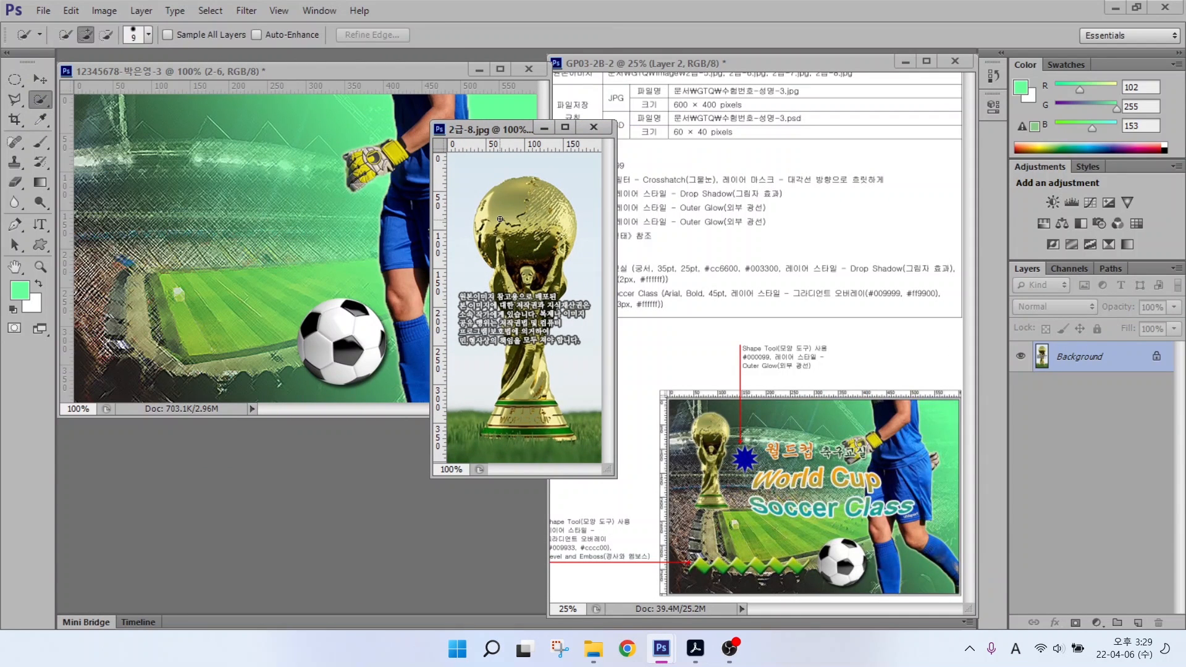
mouse_move(511, 267)
mouse_down()
mouse_move(516, 396)
mouse_move(538, 432)
mouse_move(521, 265)
mouse_move(499, 258)
mouse_move(508, 308)
mouse_move(538, 324)
mouse_up()
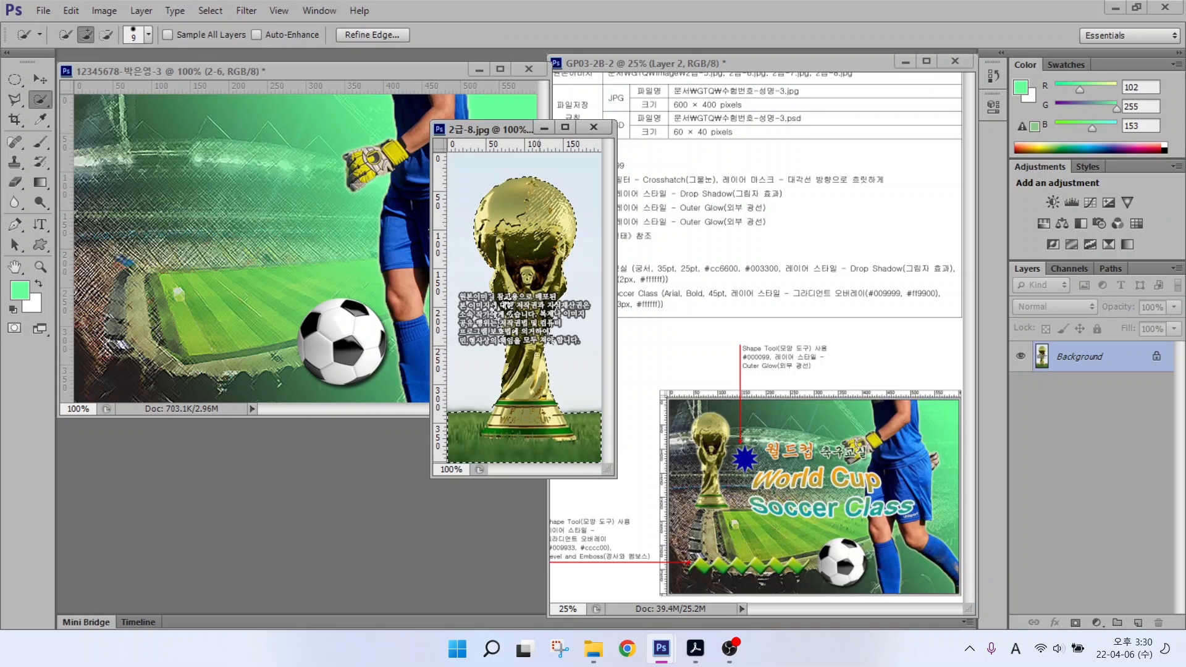
drag(470, 446, 579, 463)
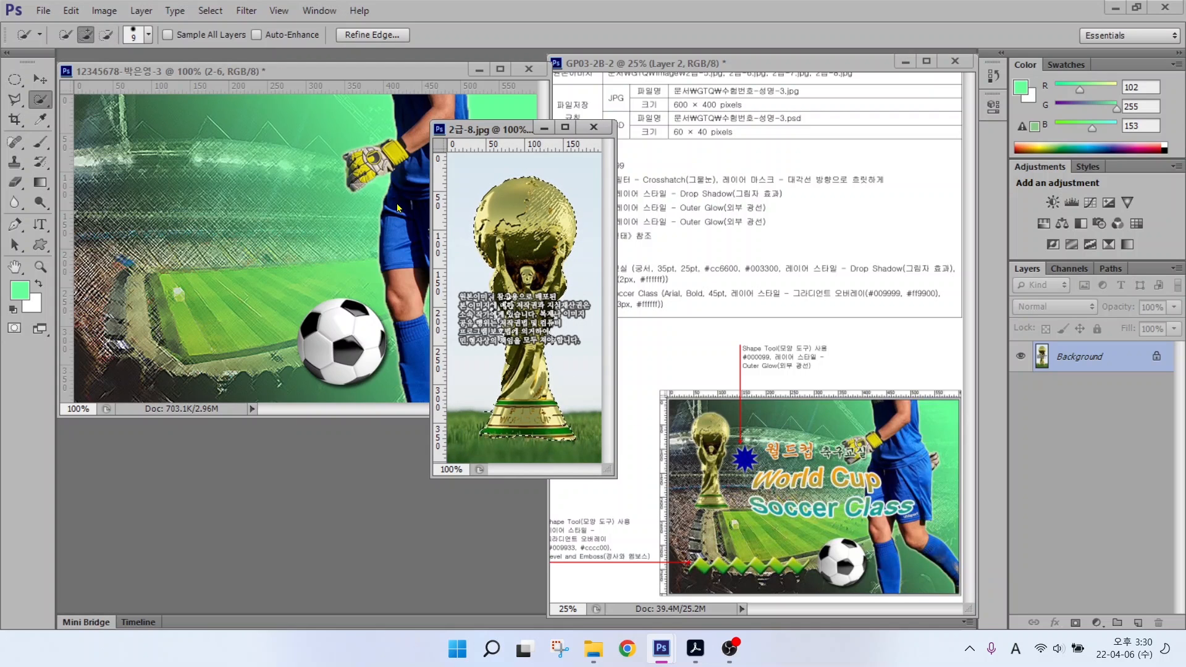
key(l)
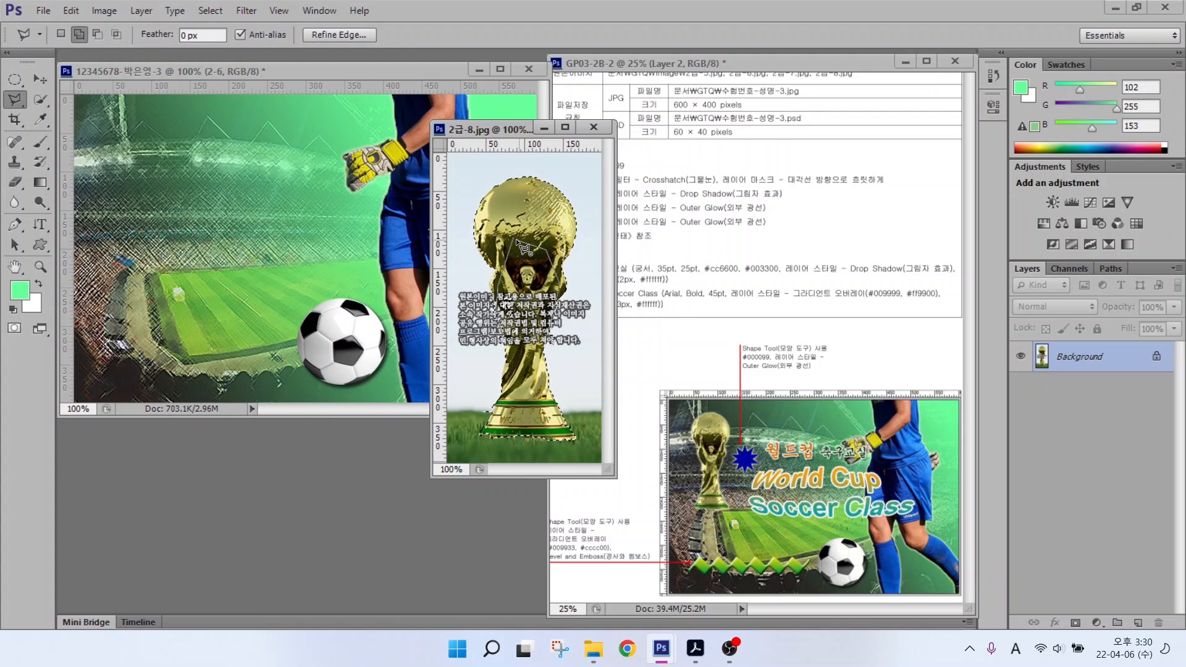
Step: Move the trophy into the poster and scale it down at the upper left
click(40, 79)
drag(501, 235, 218, 229)
click(593, 127)
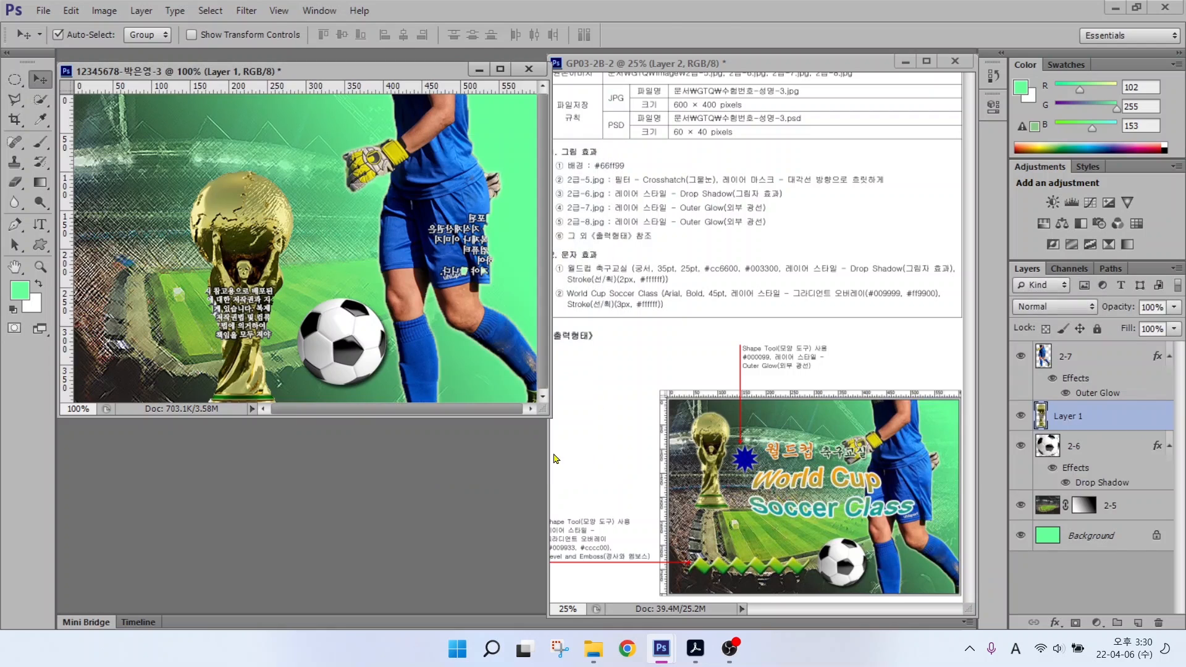
key(ctrl+t)
drag(294, 166, 272, 221)
drag(246, 354, 173, 248)
drag(200, 328, 176, 265)
key(Return)
Step: Rename the trophy layer 2-8, add an Outer Glow, and move it to the top
double_click(1067, 416)
text(2-8)
key(Return)
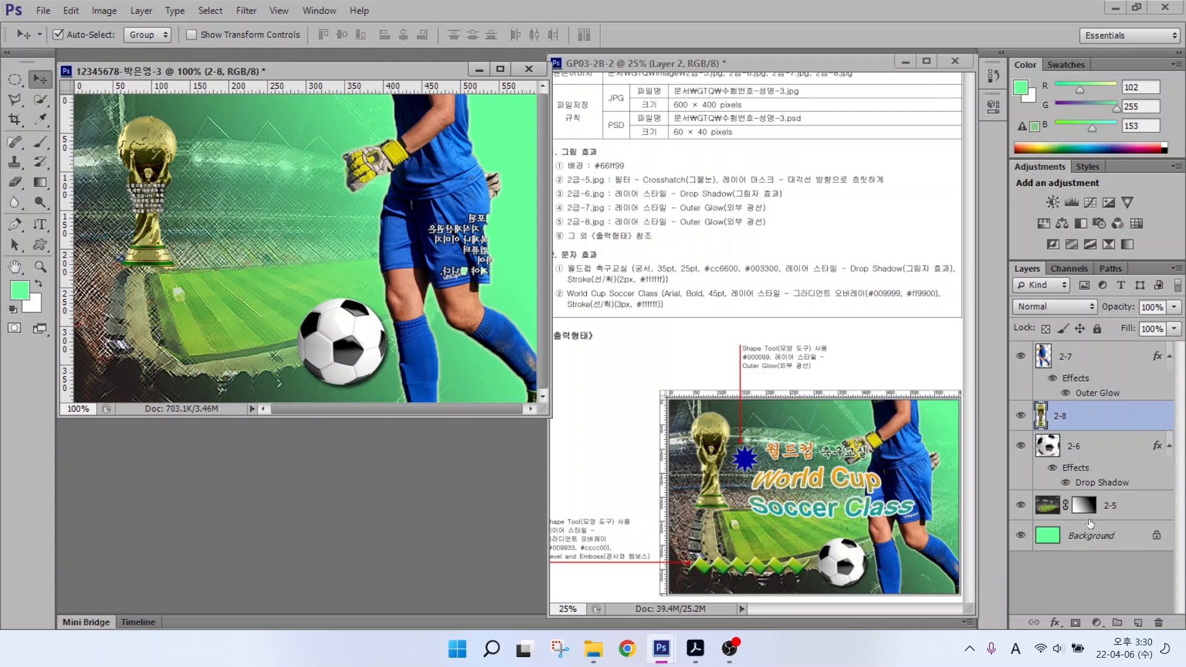
click(1055, 623)
click(1080, 588)
click(791, 272)
drag(1068, 415, 1067, 346)
key(ctrl+2)
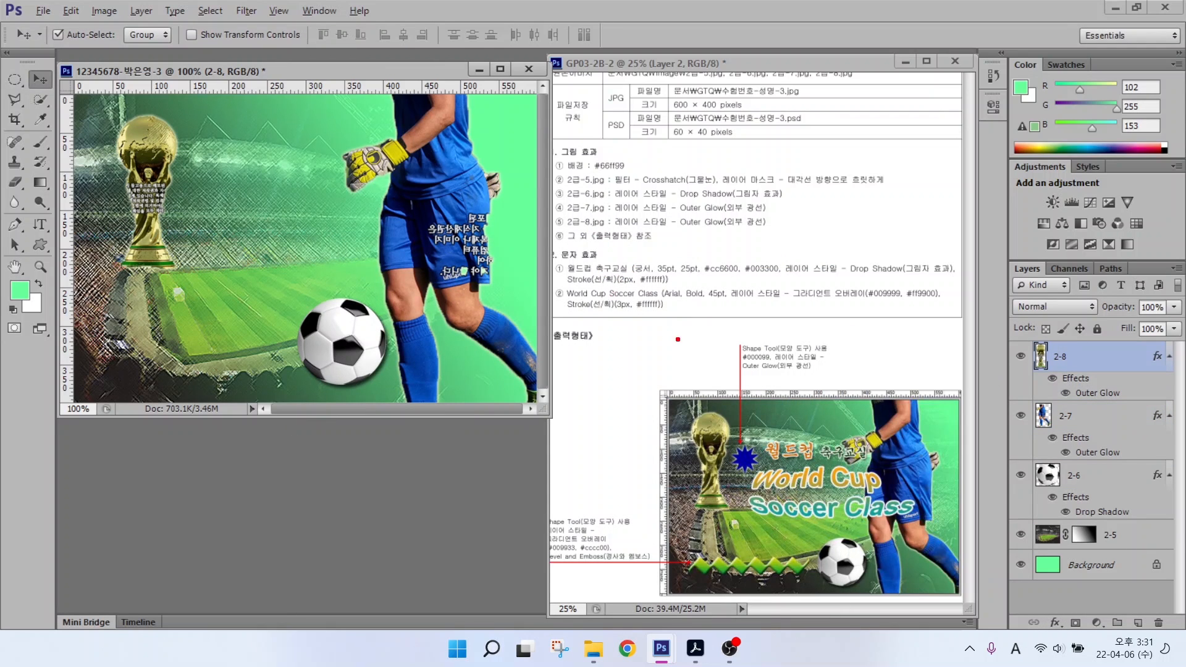
mouse_move(743, 332)
mouse_down()
mouse_move(769, 360)
mouse_move(855, 383)
mouse_up()
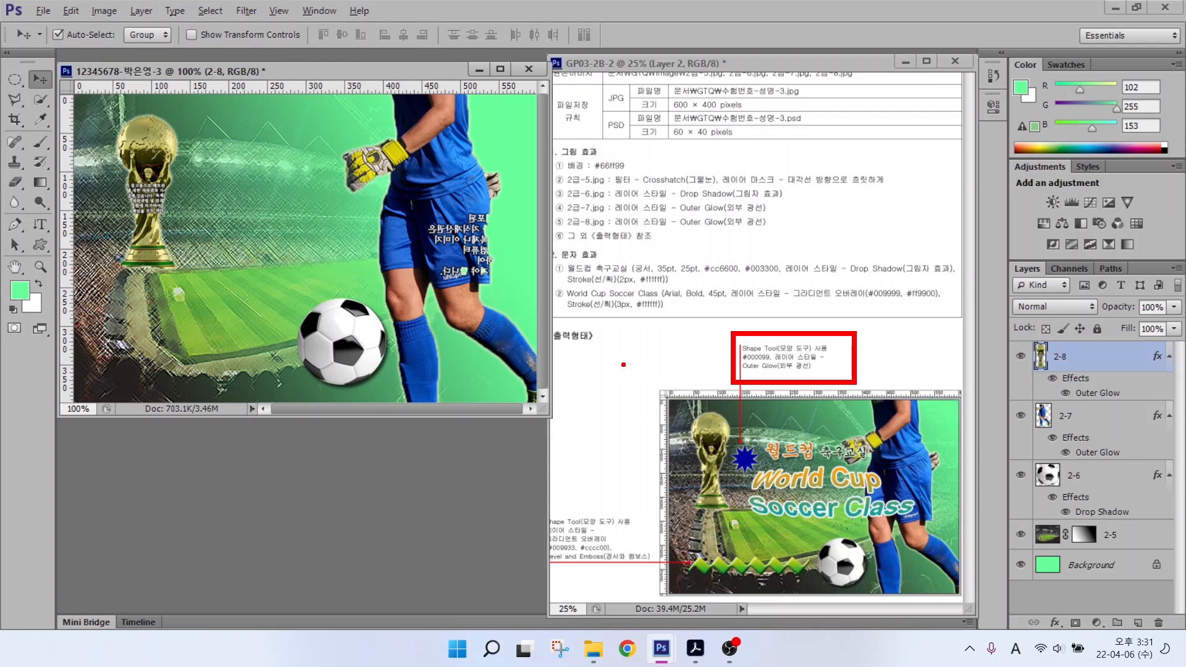
Step: Draw a many-pointed starburst custom shape just left of the trophy
key(Escape)
click(40, 244)
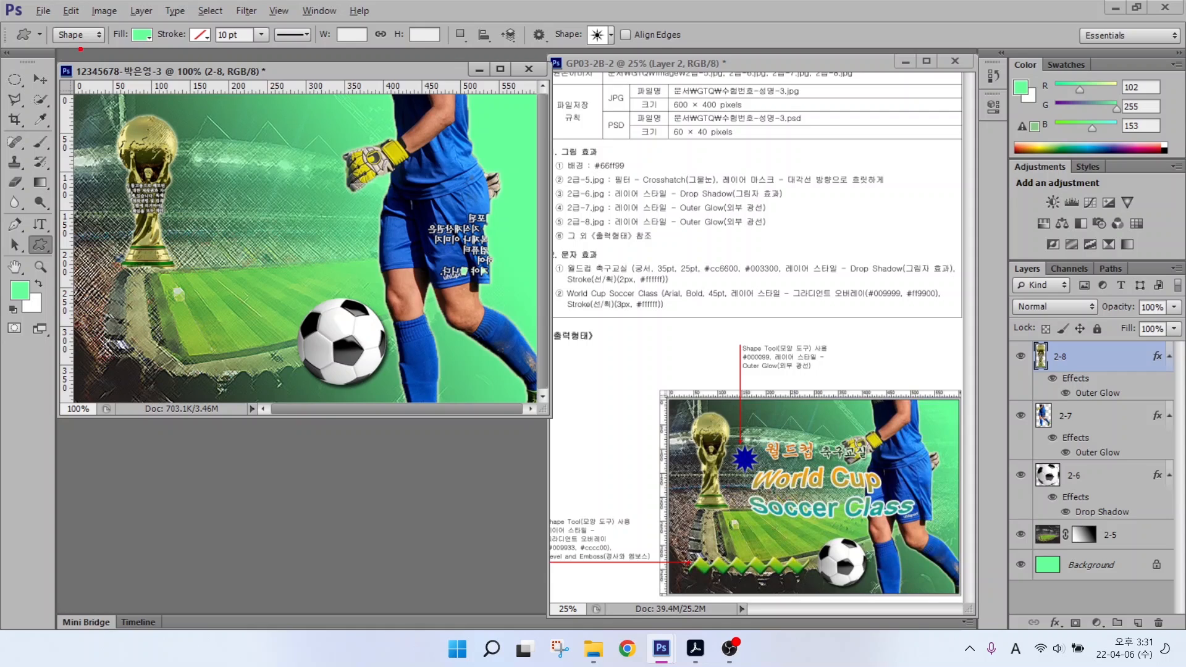
mouse_move(96, 48)
mouse_down()
mouse_move(49, 38)
mouse_move(98, 26)
mouse_move(137, 102)
mouse_up()
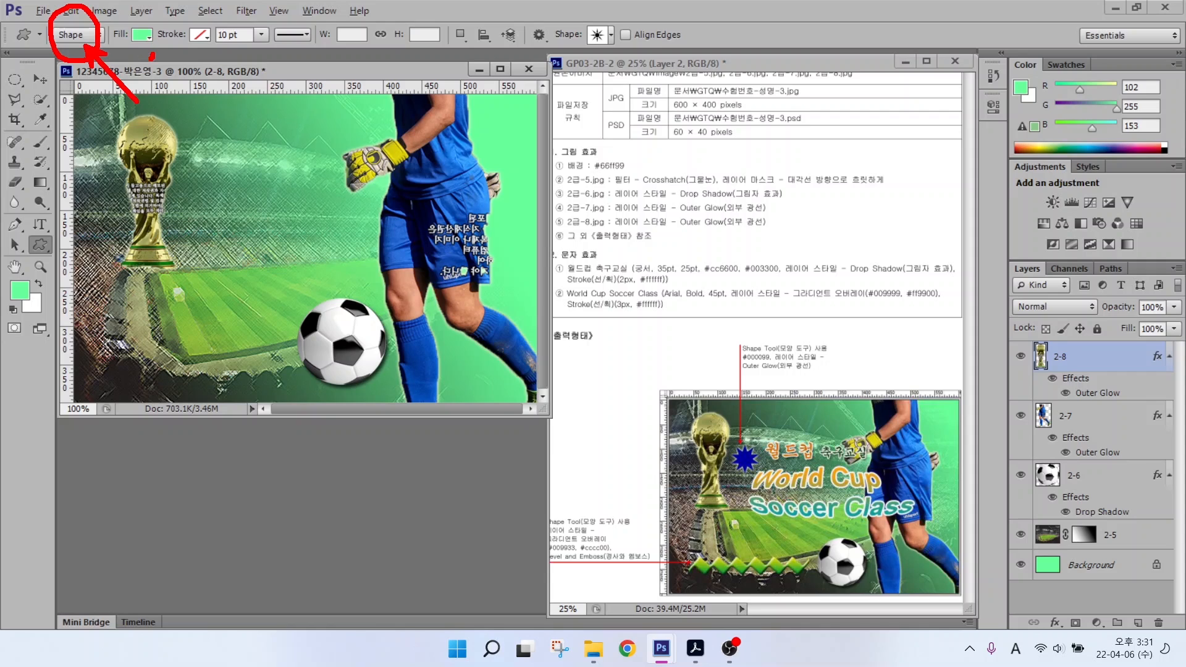
mouse_move(151, 55)
mouse_down()
mouse_move(128, 29)
mouse_move(143, 31)
mouse_move(151, 63)
mouse_move(192, 96)
mouse_up()
drag(220, 18, 196, 40)
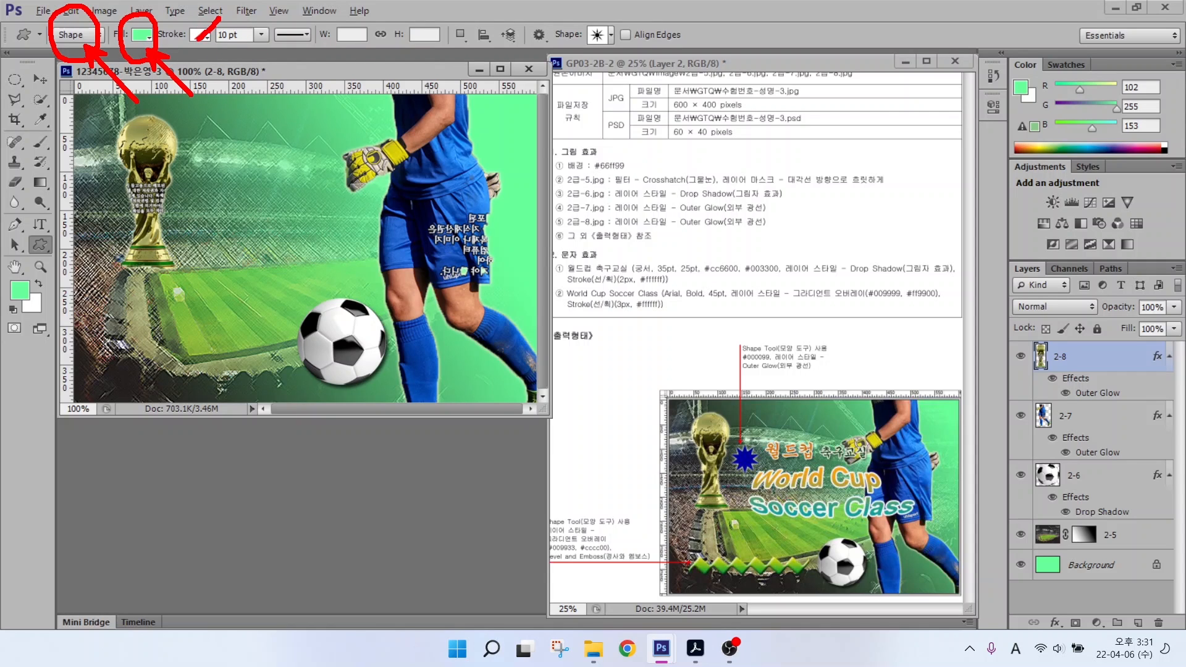
mouse_move(618, 41)
mouse_down()
mouse_move(574, 60)
mouse_move(576, 10)
mouse_move(620, 47)
mouse_up()
drag(616, 49, 655, 99)
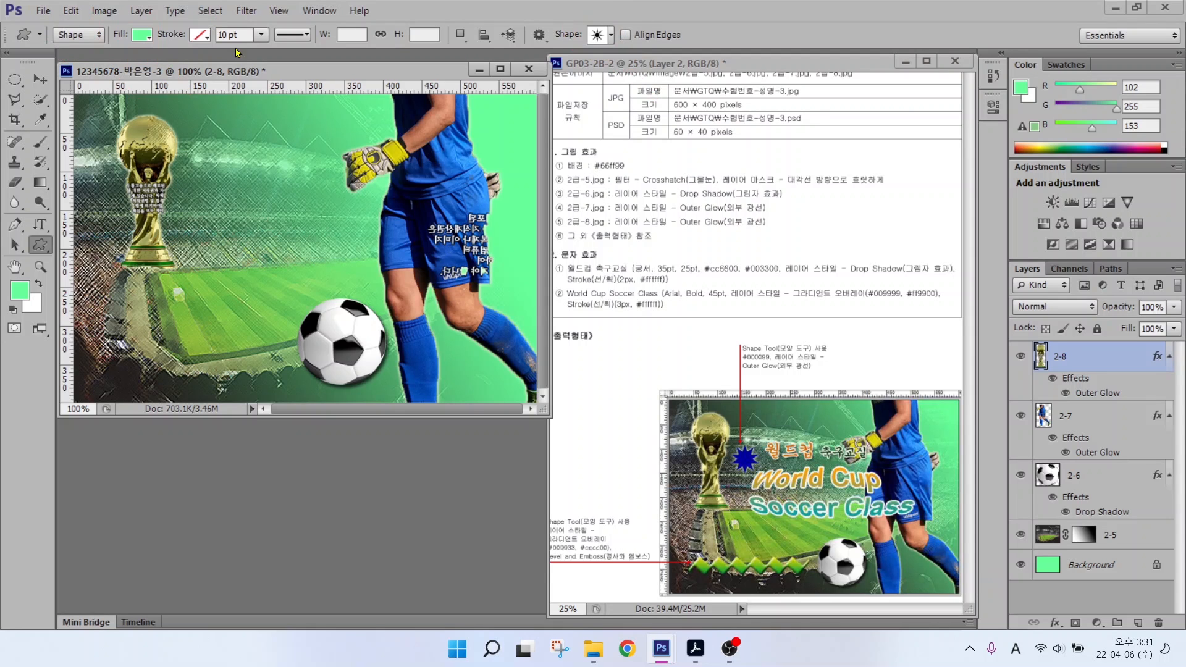
click(596, 36)
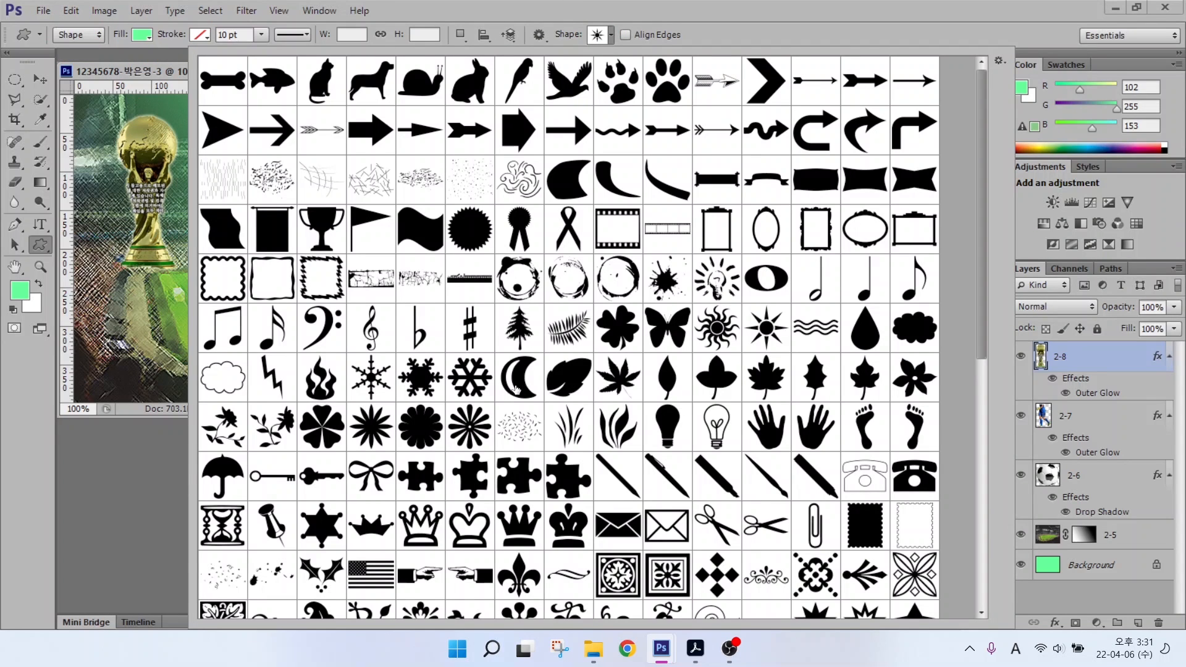
scroll(516, 389, down, 5)
double_click(820, 472)
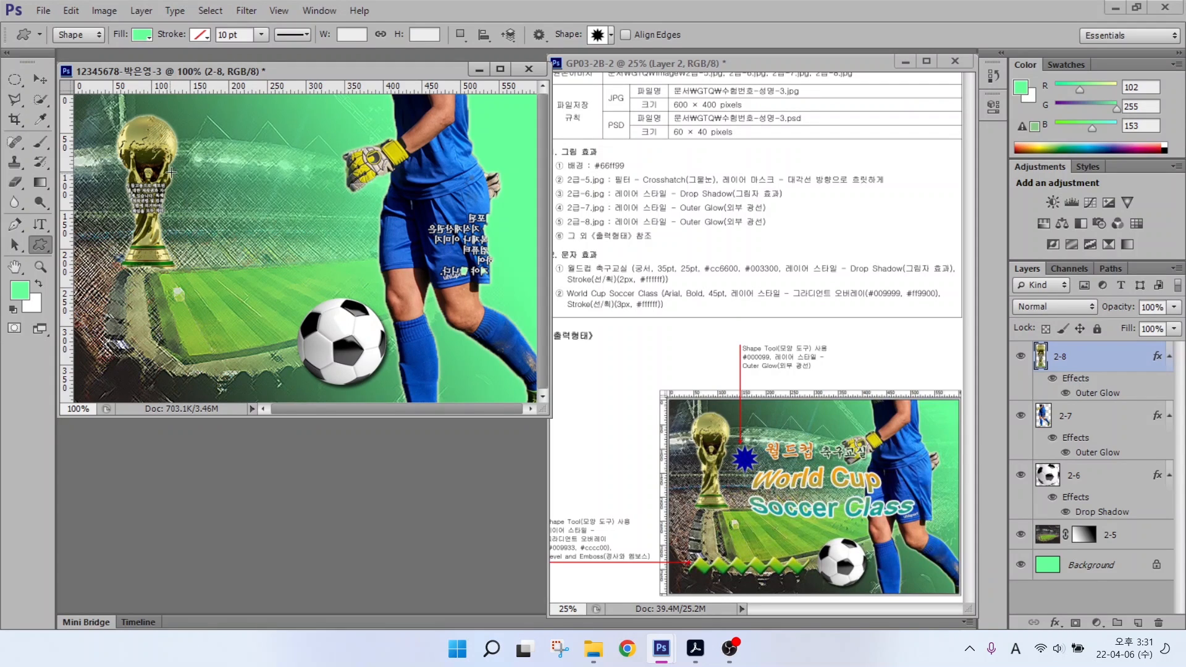
drag(178, 169, 223, 210)
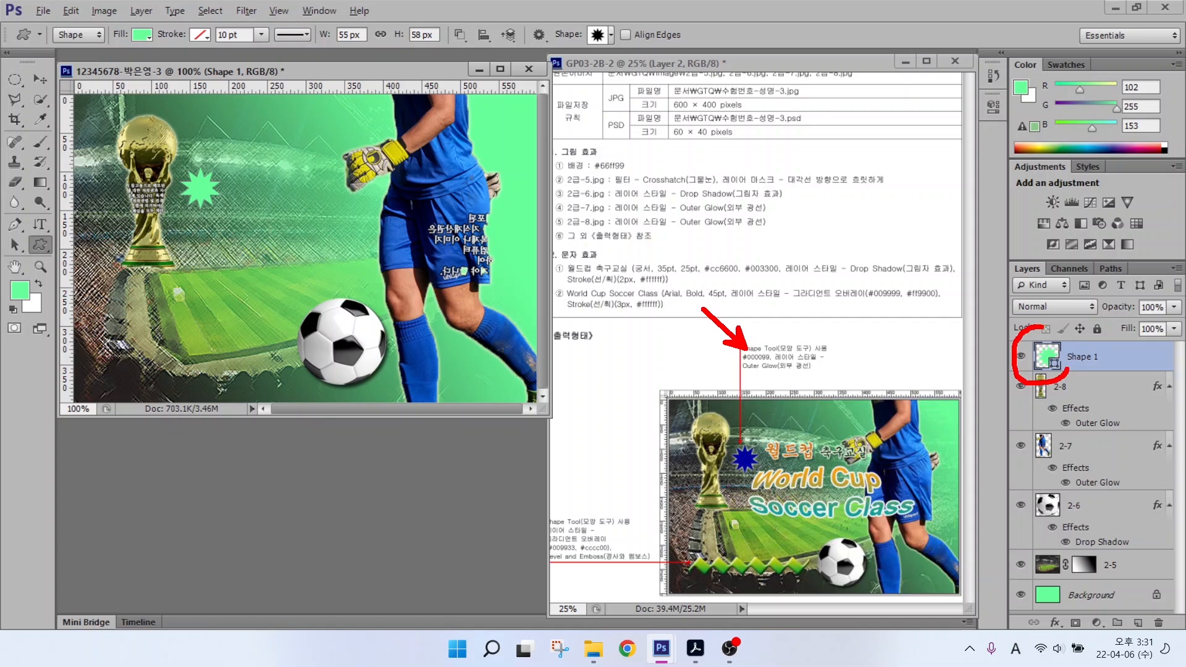
Step: Fill the star with #000099 and give it an Outer Glow
double_click(1045, 361)
double_click(707, 436)
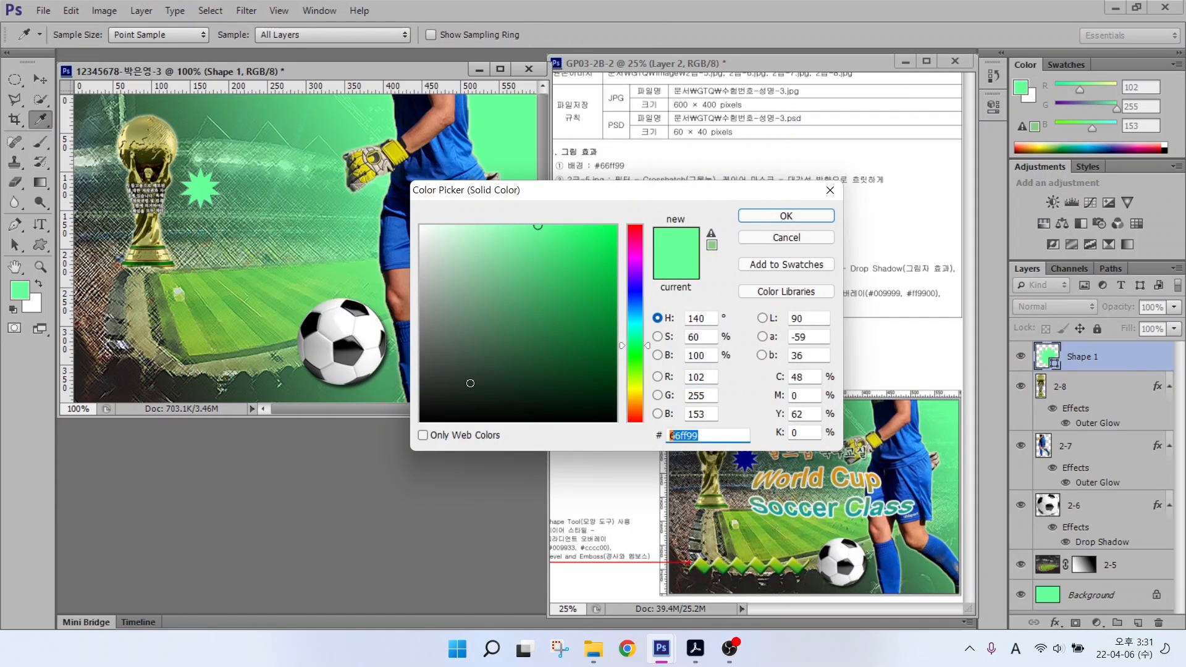
text(000099)
key(Return)
click(1055, 622)
click(1088, 592)
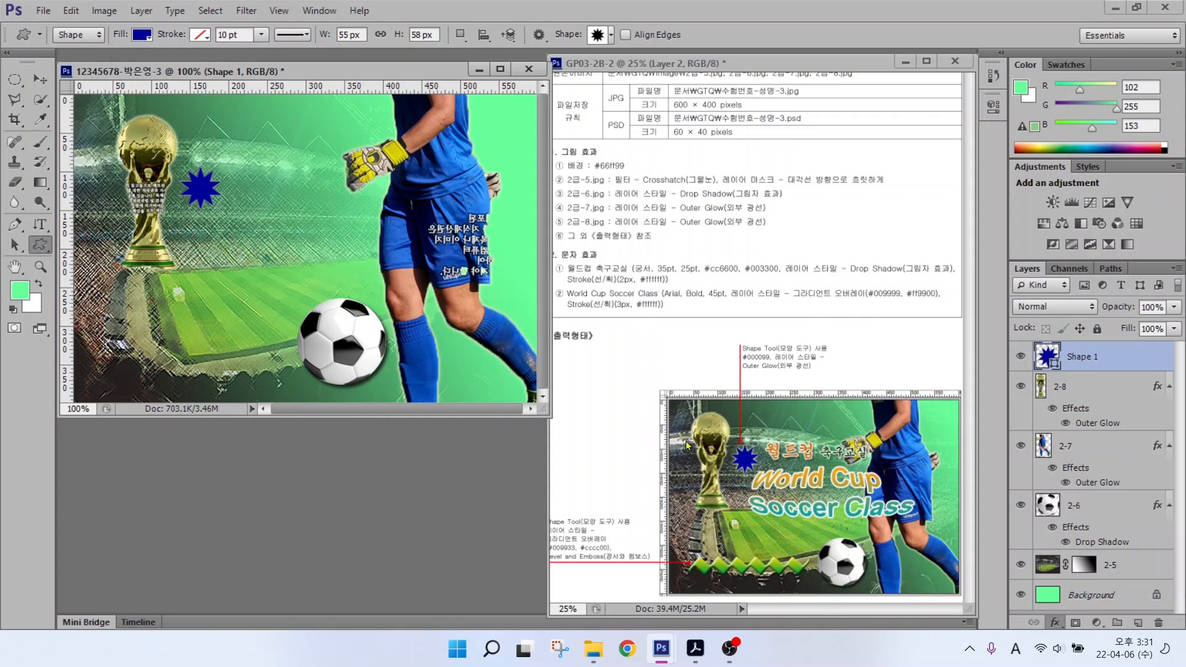
click(796, 271)
Step: Draw a zigzag custom shape along the lower left of the poster
key(v)
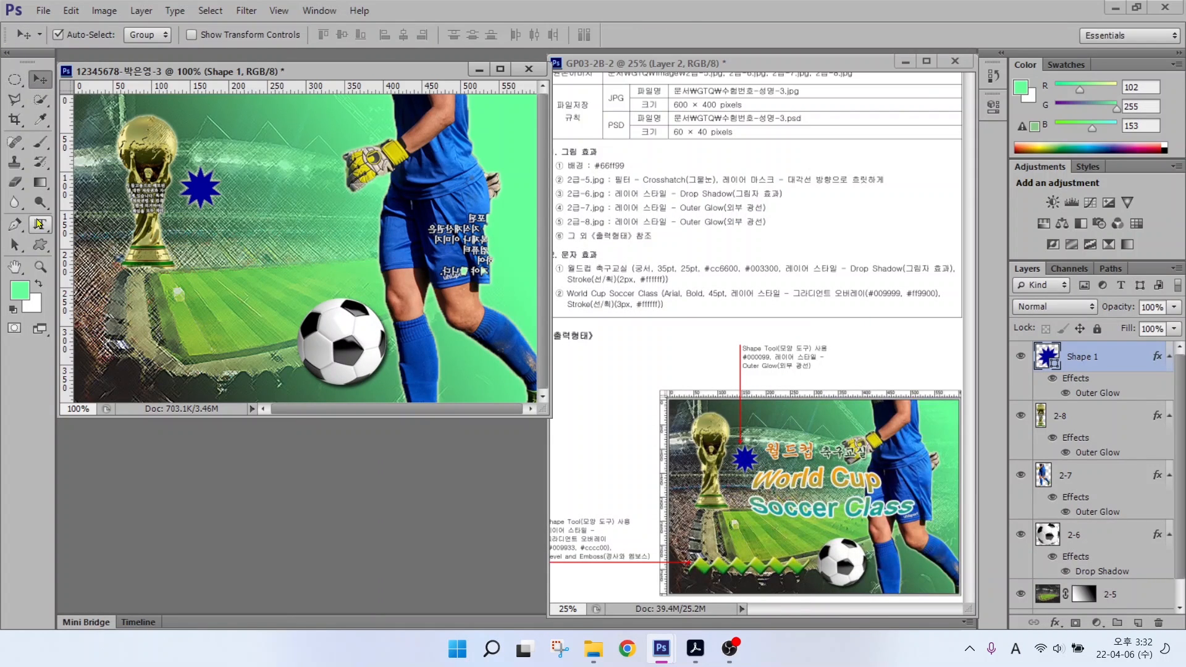
click(41, 244)
click(610, 35)
double_click(766, 463)
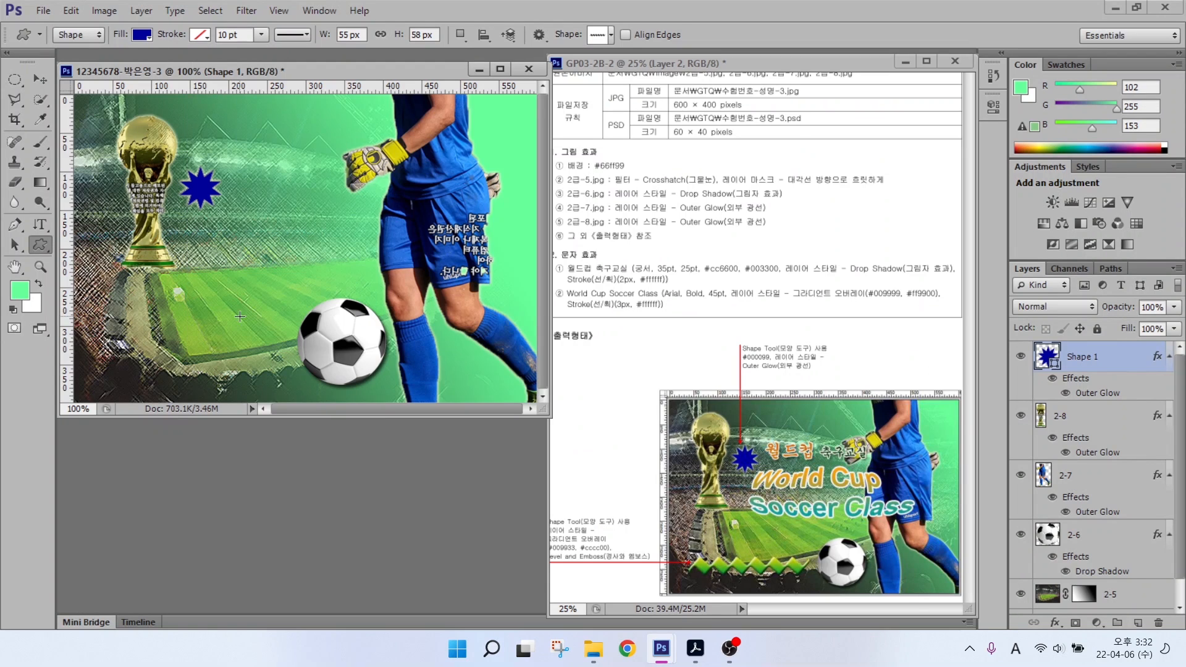
drag(87, 344, 255, 377)
double_click(1041, 356)
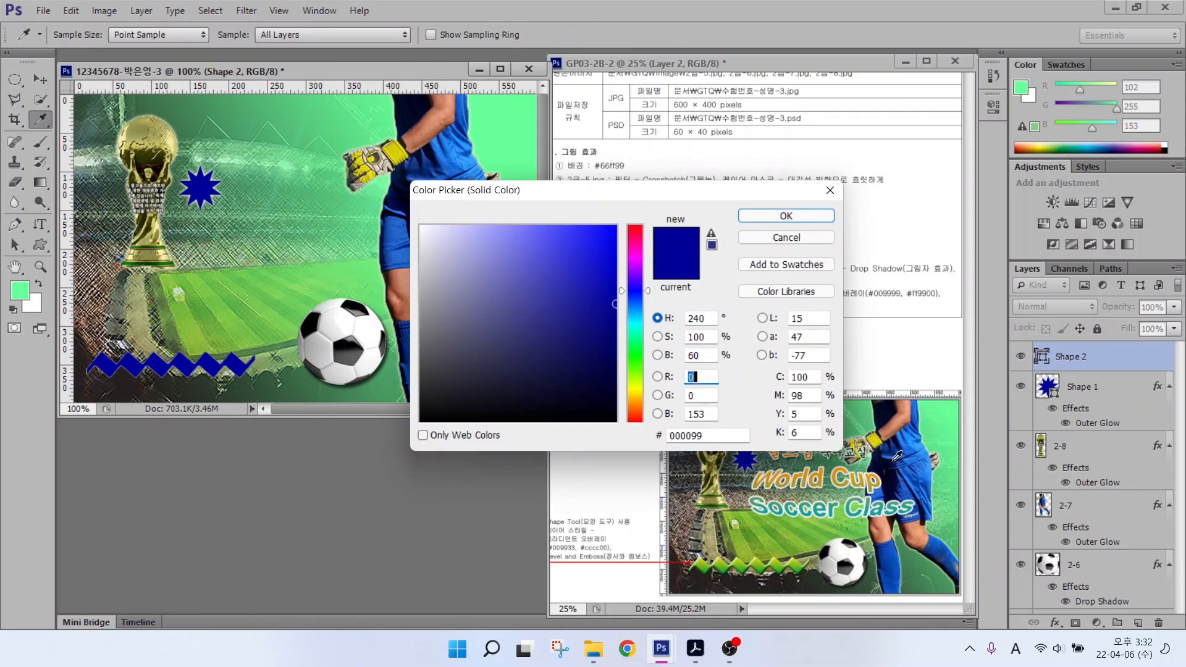
click(775, 215)
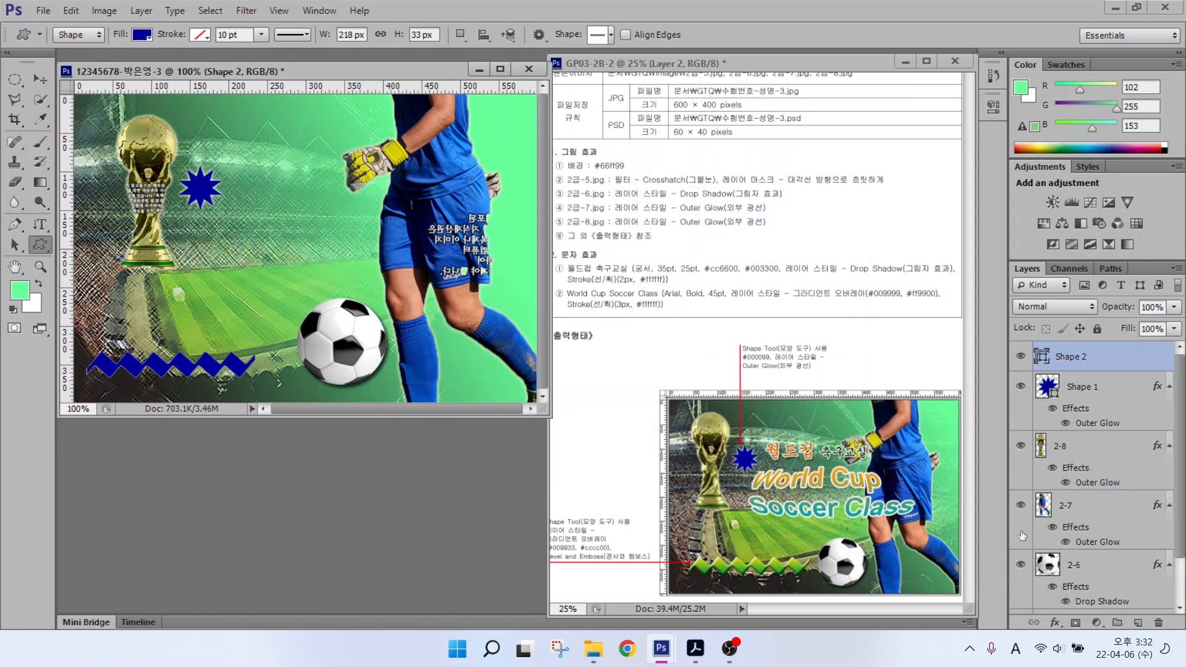
Step: Give the zigzag a #009933-to-#cccc00 gradient overlay plus Bevel & Emboss
click(1055, 622)
click(1080, 558)
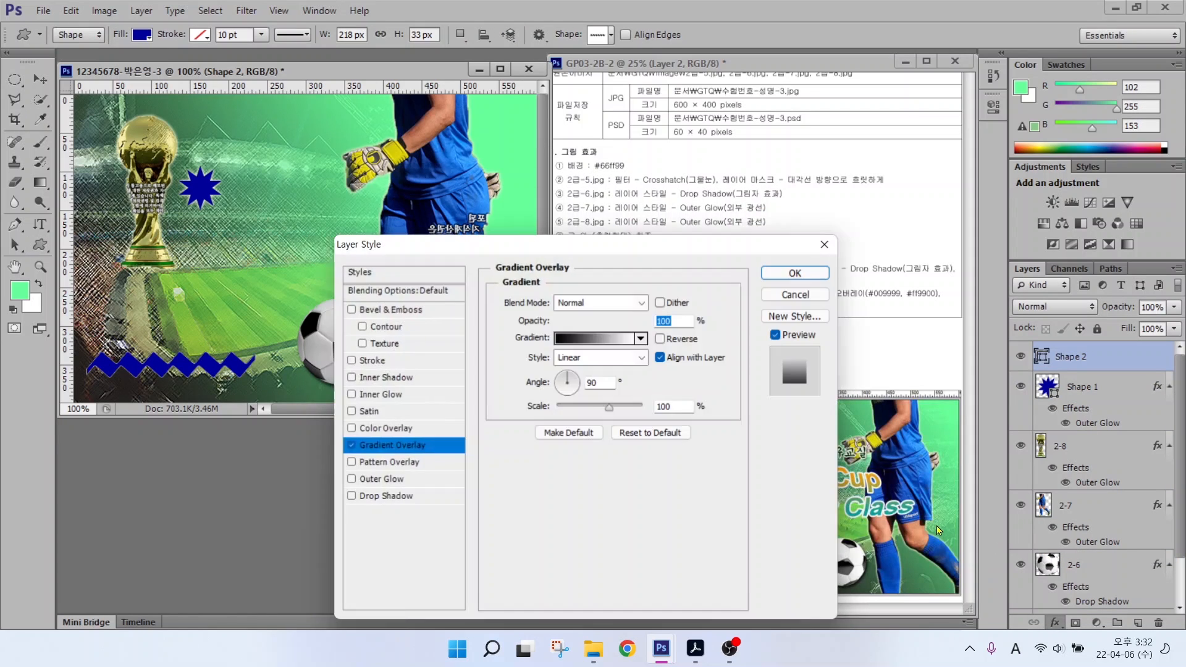
click(579, 343)
double_click(336, 403)
double_click(706, 434)
text(009933)
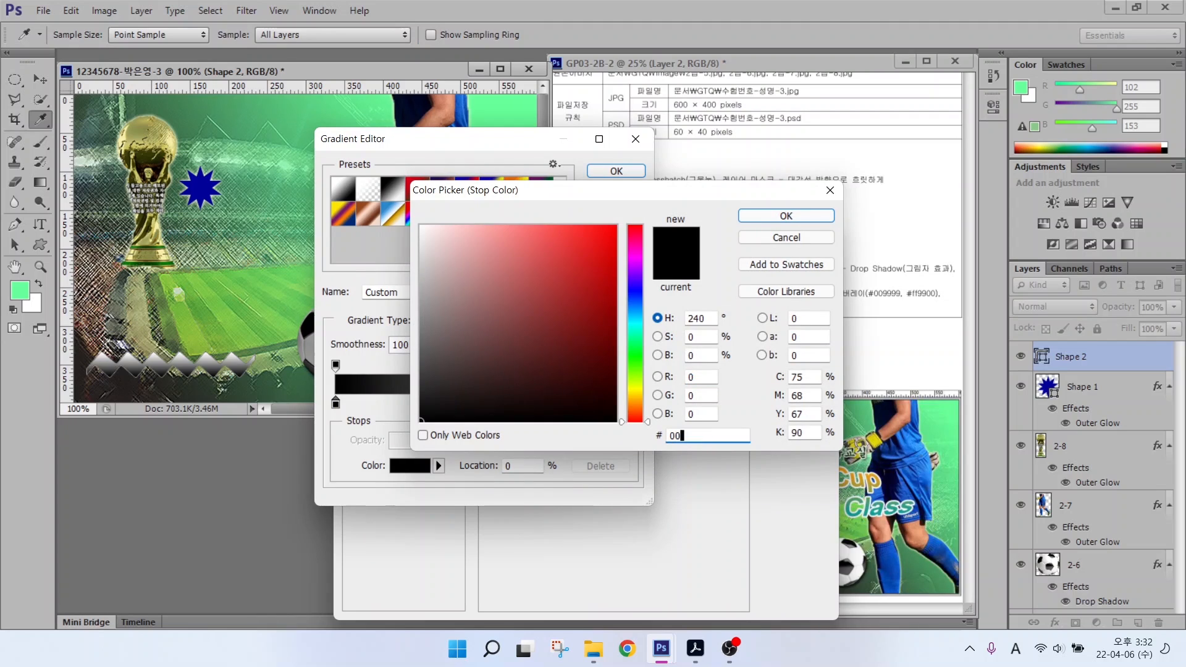
key(Return)
double_click(632, 403)
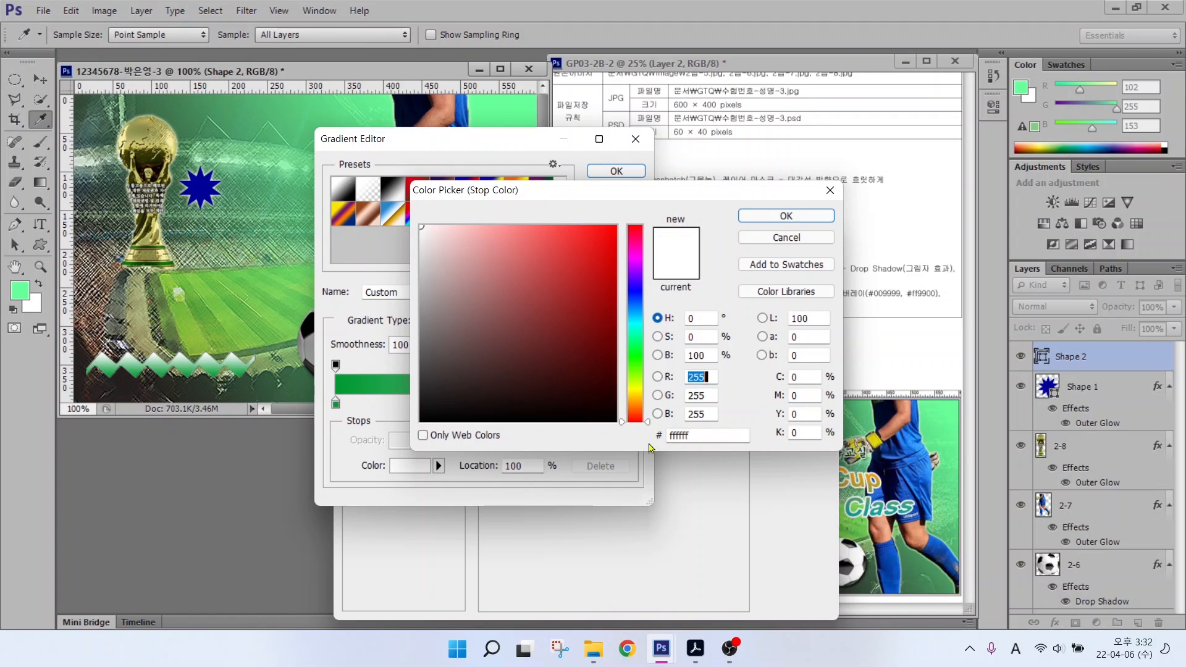
double_click(704, 436)
text(cccc00)
key(Return)
click(617, 171)
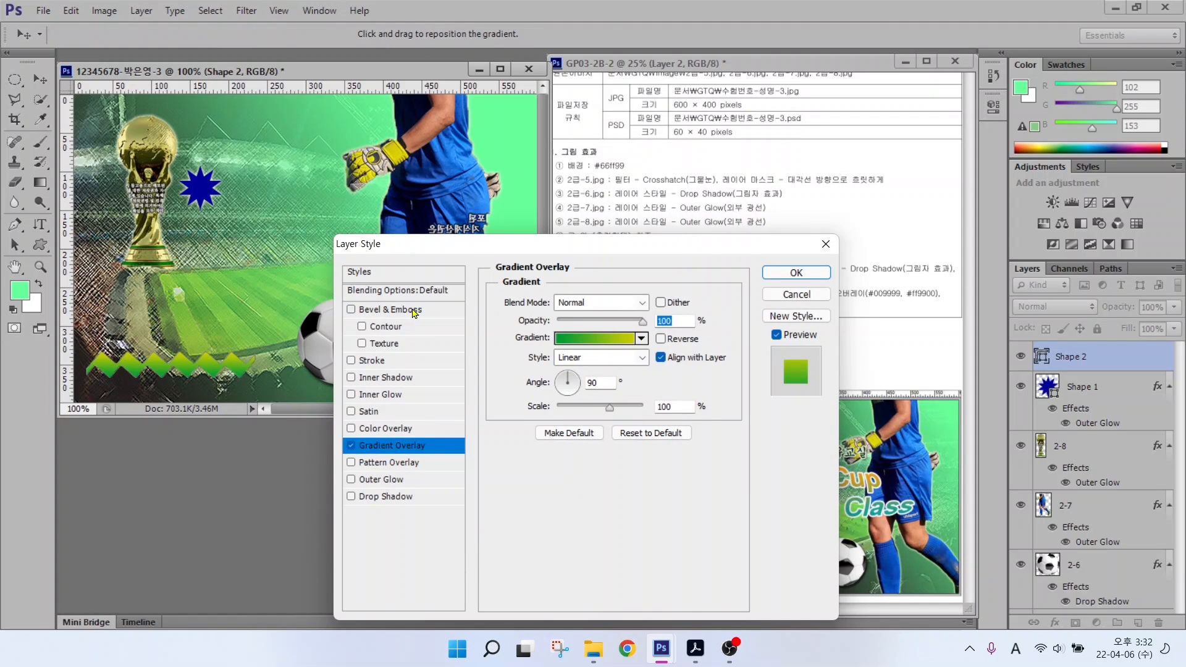
click(389, 310)
click(796, 273)
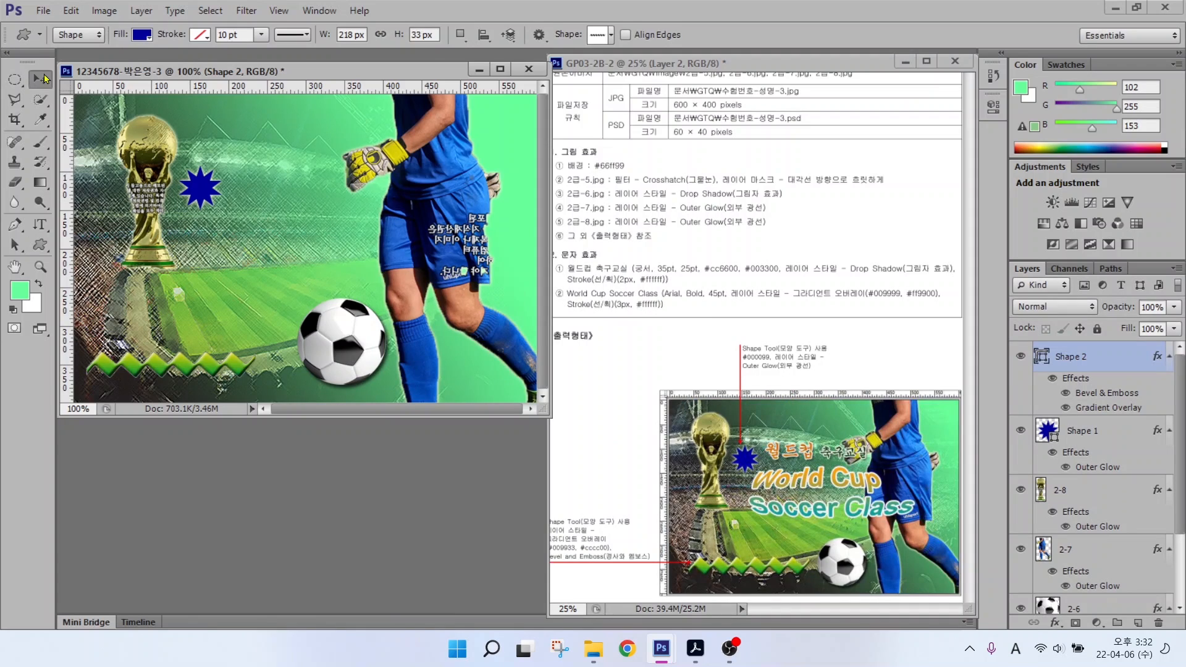
Step: Reposition the zigzag at the bottom left and enlarge it slightly
click(46, 79)
drag(244, 353, 281, 338)
key(ctrl+t)
key(Return)
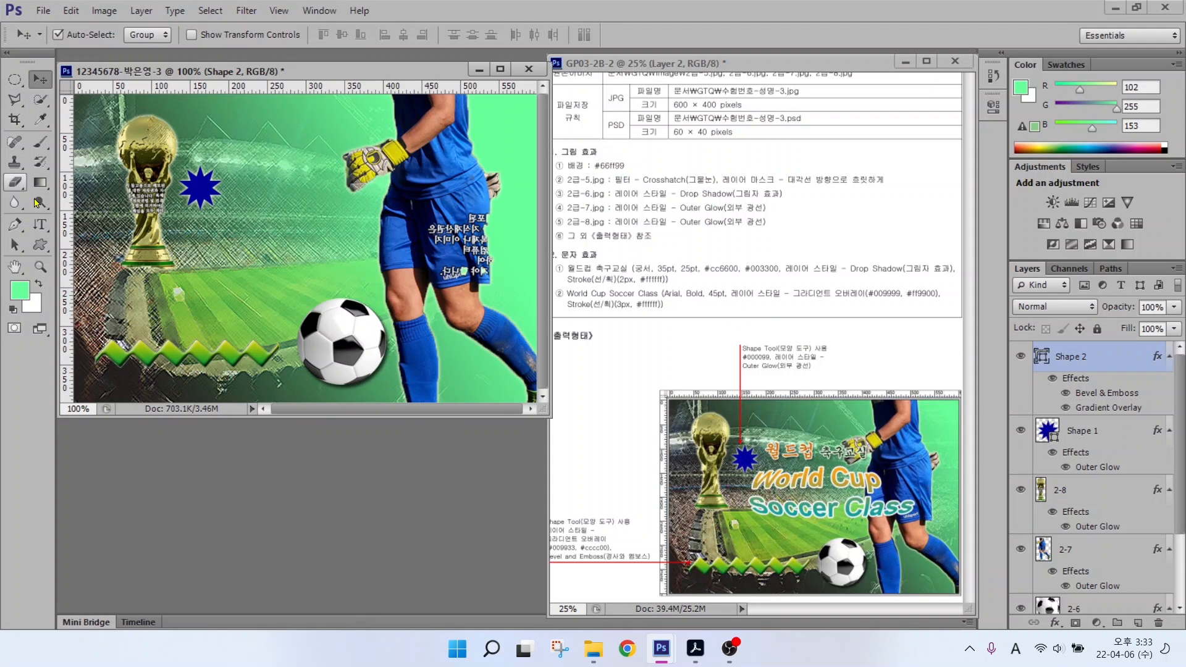
Step: Type the Korean title 월드컵 축구교실 on the canvas
click(39, 225)
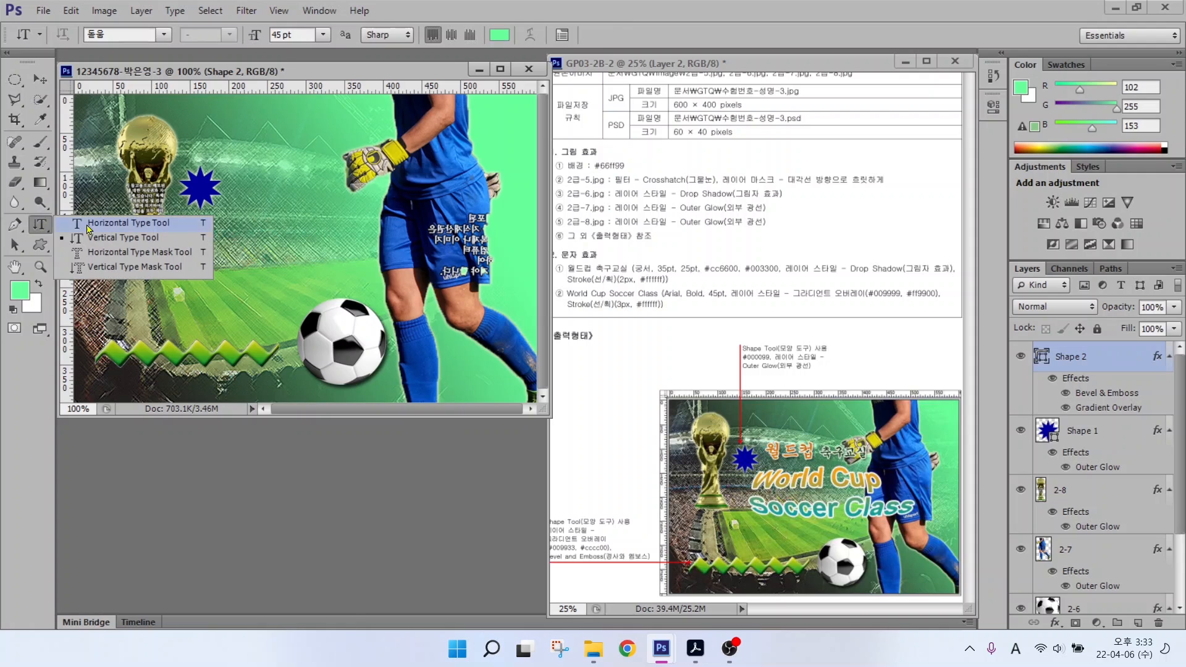
click(94, 223)
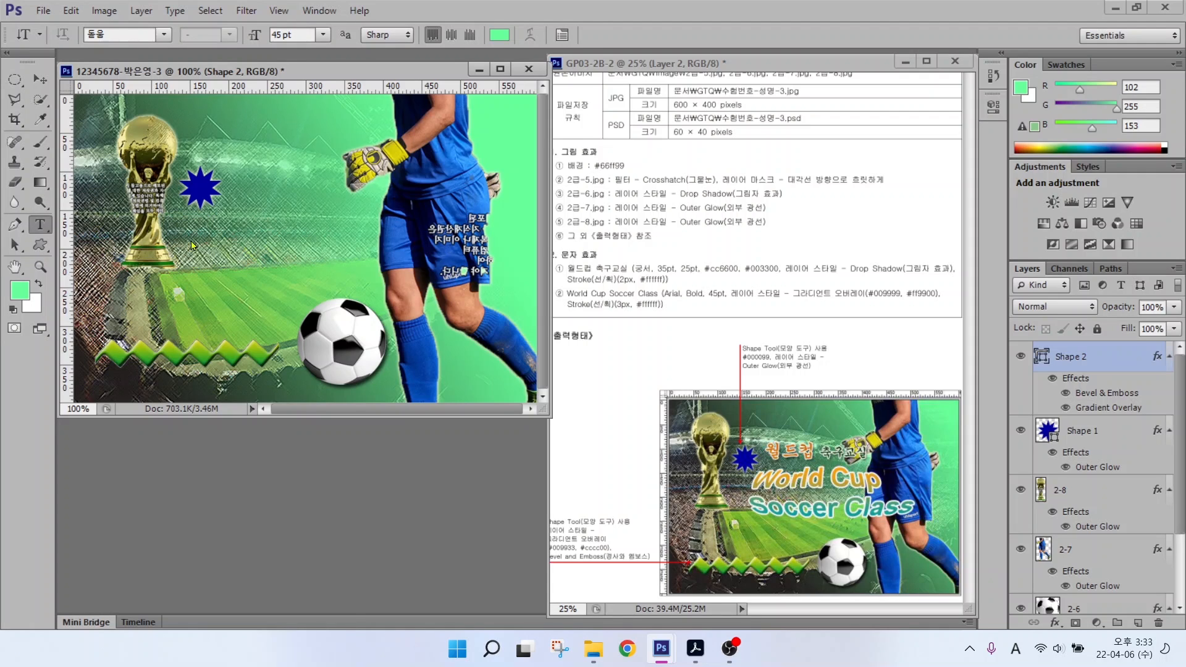
click(194, 246)
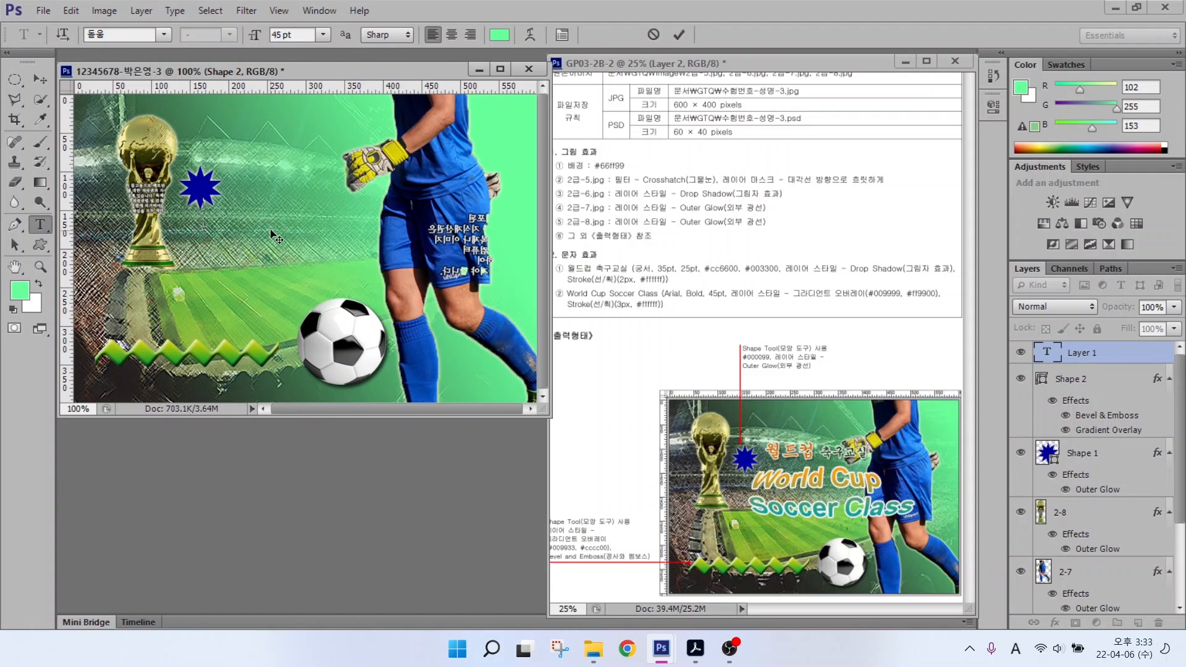
key(Hangul)
text(월드컵 축구교실)
key(ctrl+Return)
Step: Set the title to 궁서 font, 35 pt, colour #cc6600
click(164, 35)
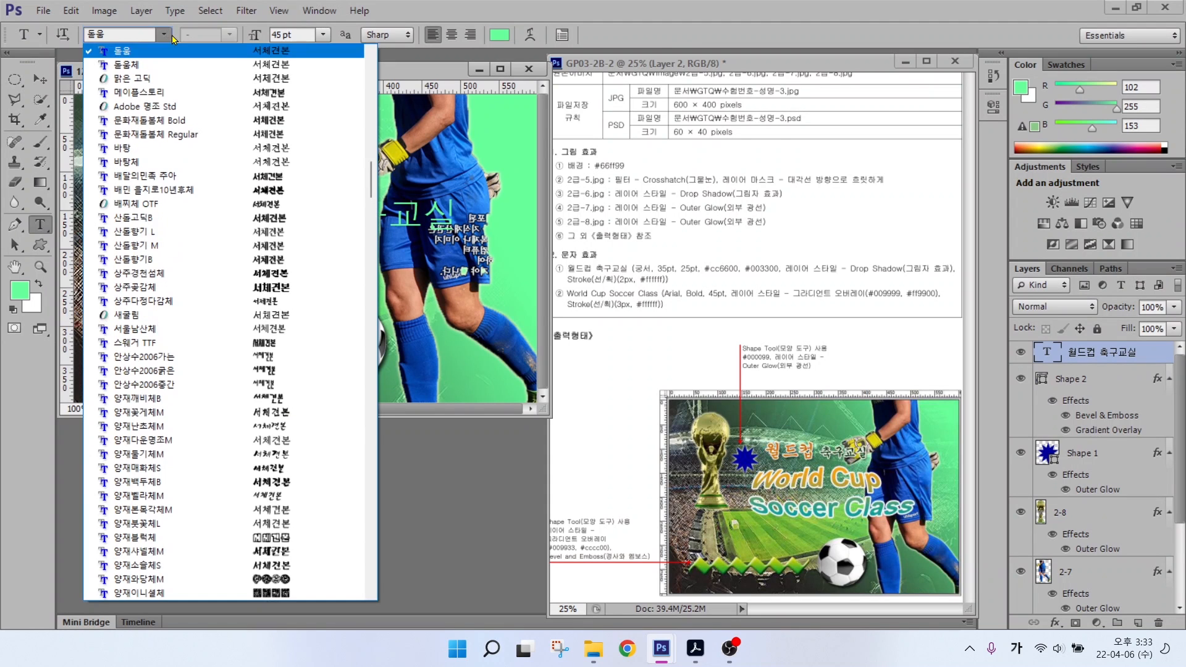
scroll(162, 75, up, 2)
click(154, 76)
drag(300, 36, 180, 35)
text(35)
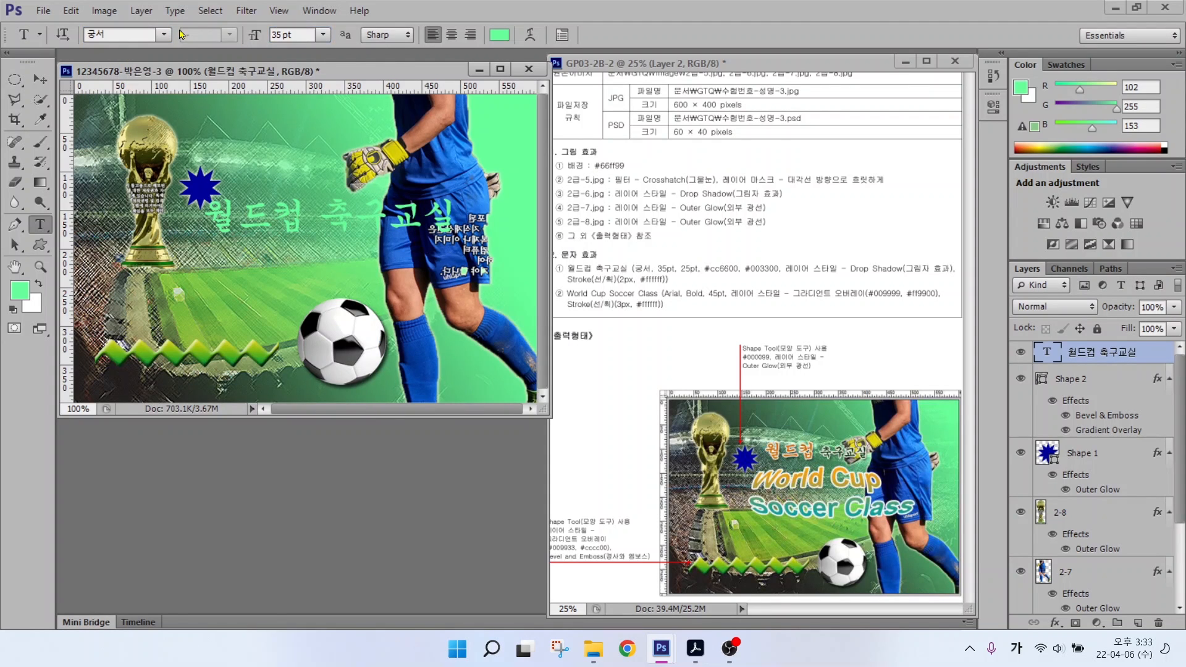
key(Return)
click(499, 34)
text(cc6600)
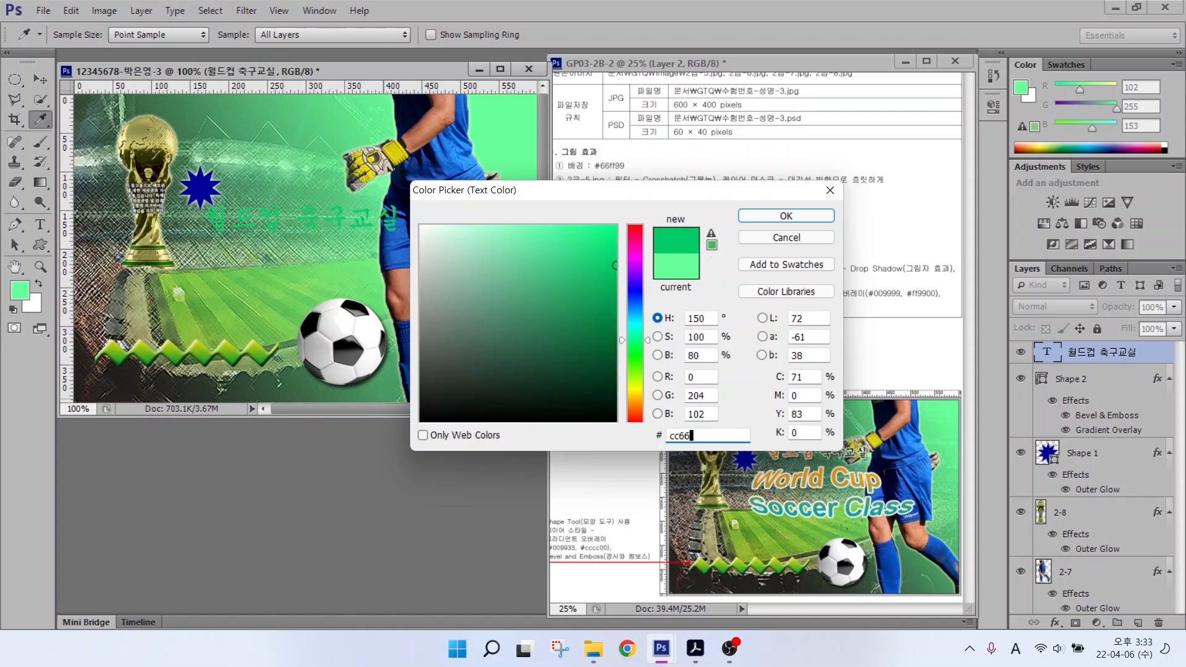
key(Return)
Step: Restyle the word 축구교실 to 25 pt in dark green #003300
drag(301, 35, 113, 30)
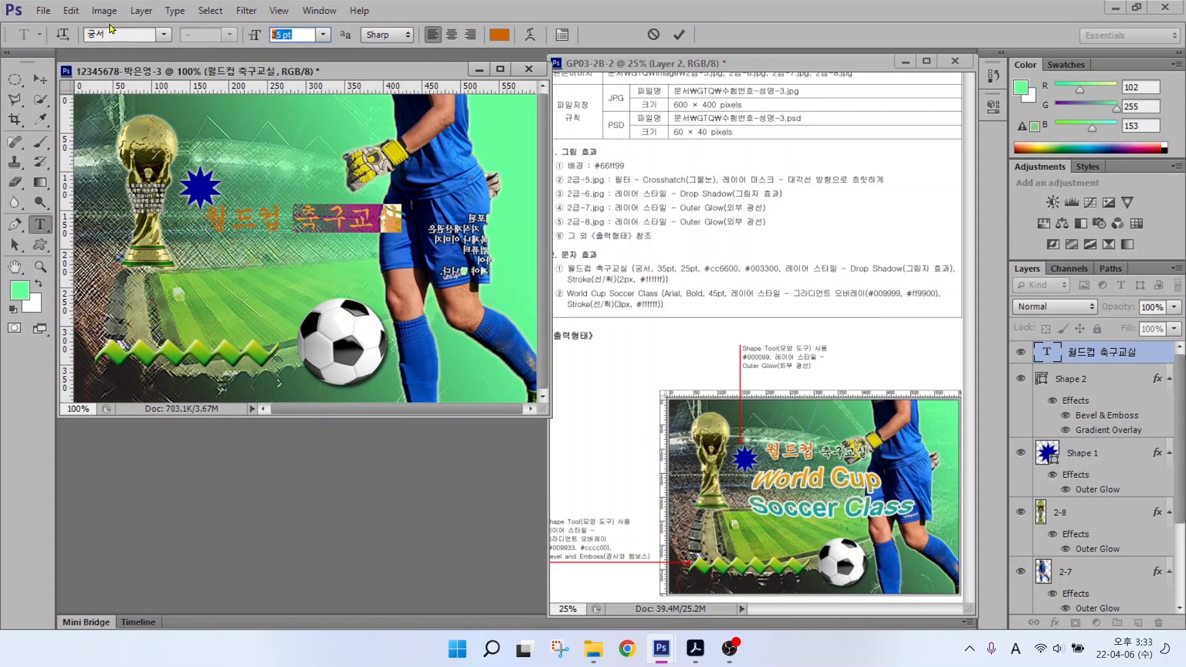
text(25)
key(Return)
click(499, 36)
drag(717, 436, 674, 435)
text(003300)
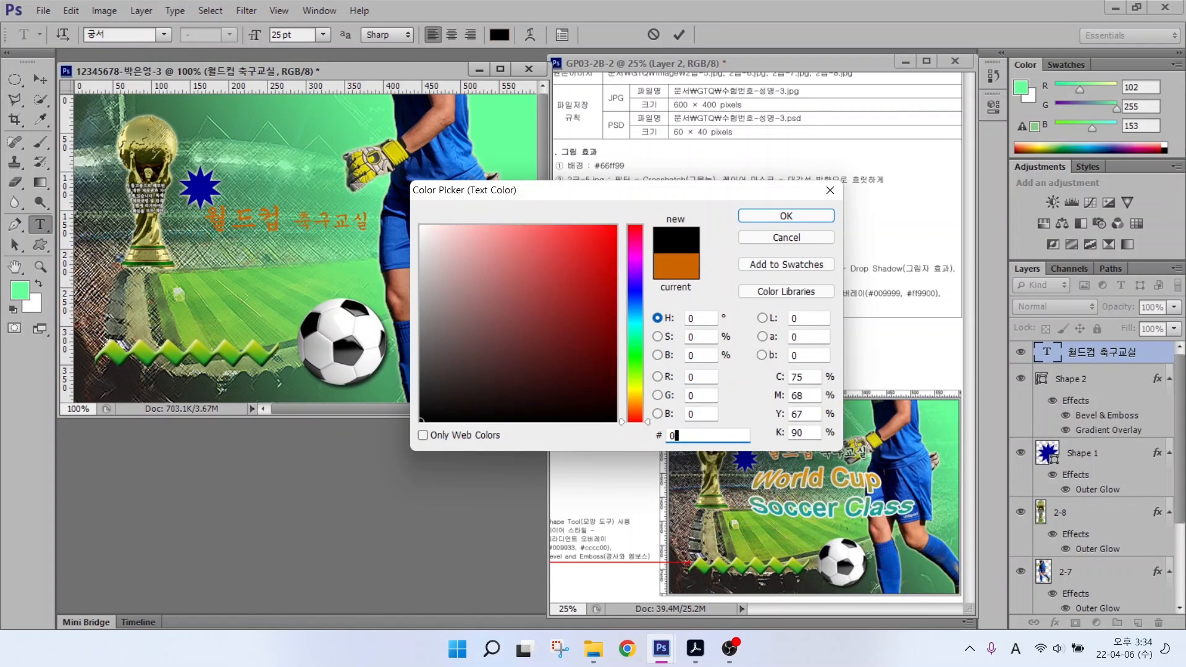
key(Return)
Step: Add a 2 px white stroke and drop shadow, then move the title beside the blue star
click(1055, 622)
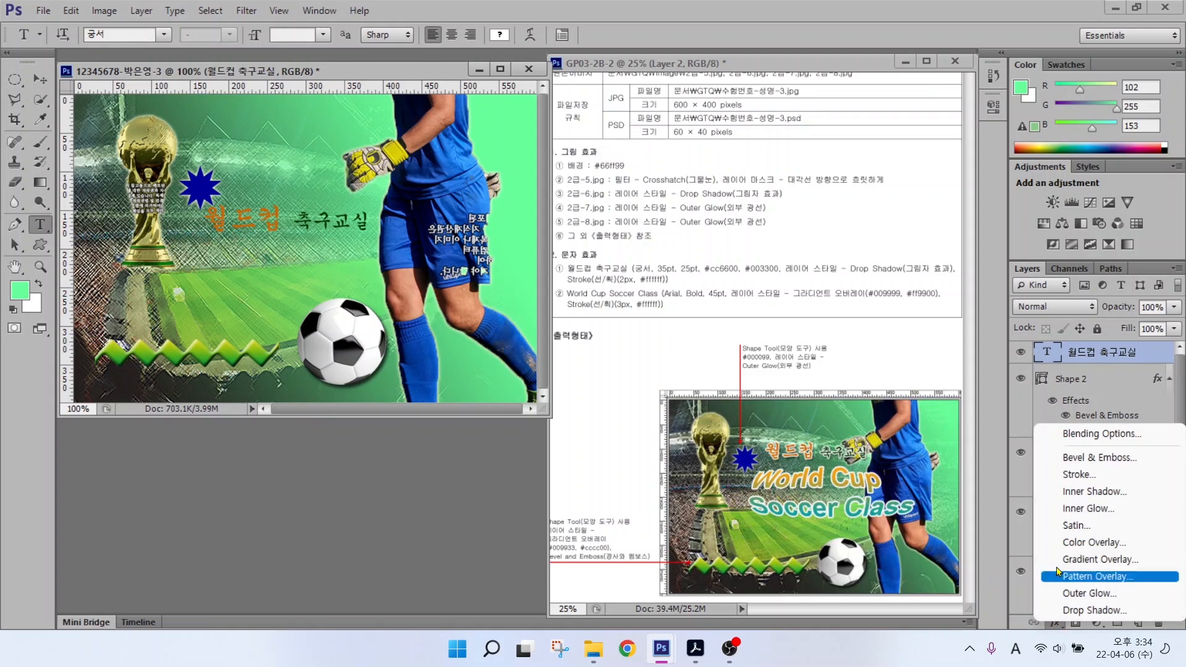
click(1076, 474)
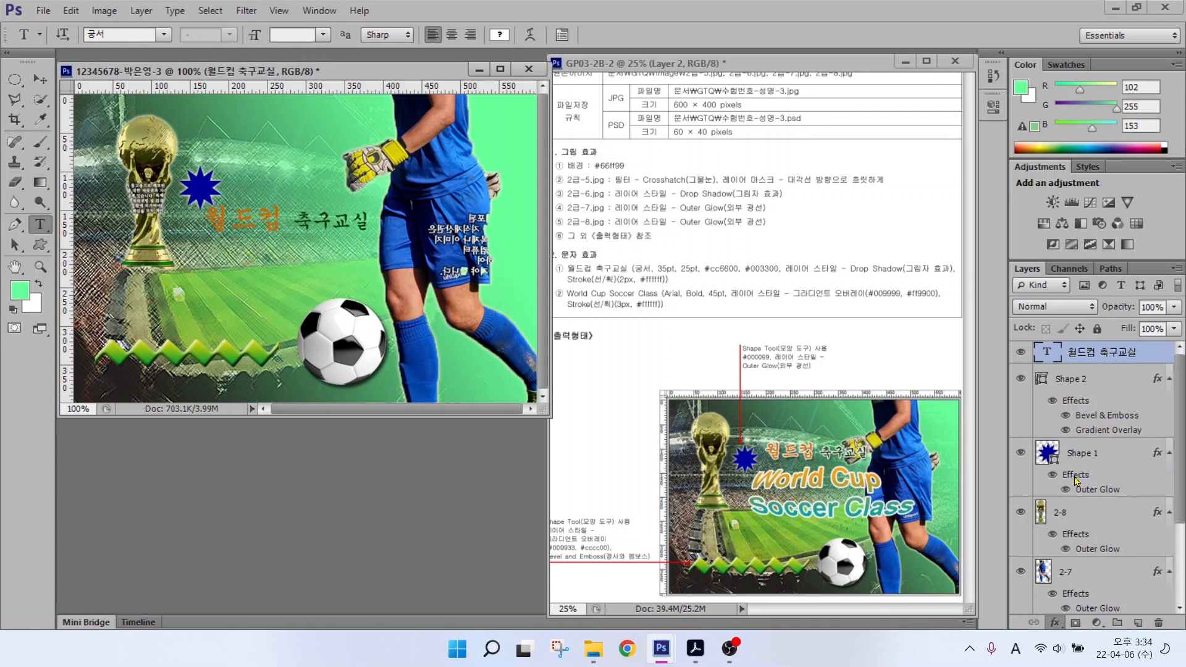
text(2)
click(535, 408)
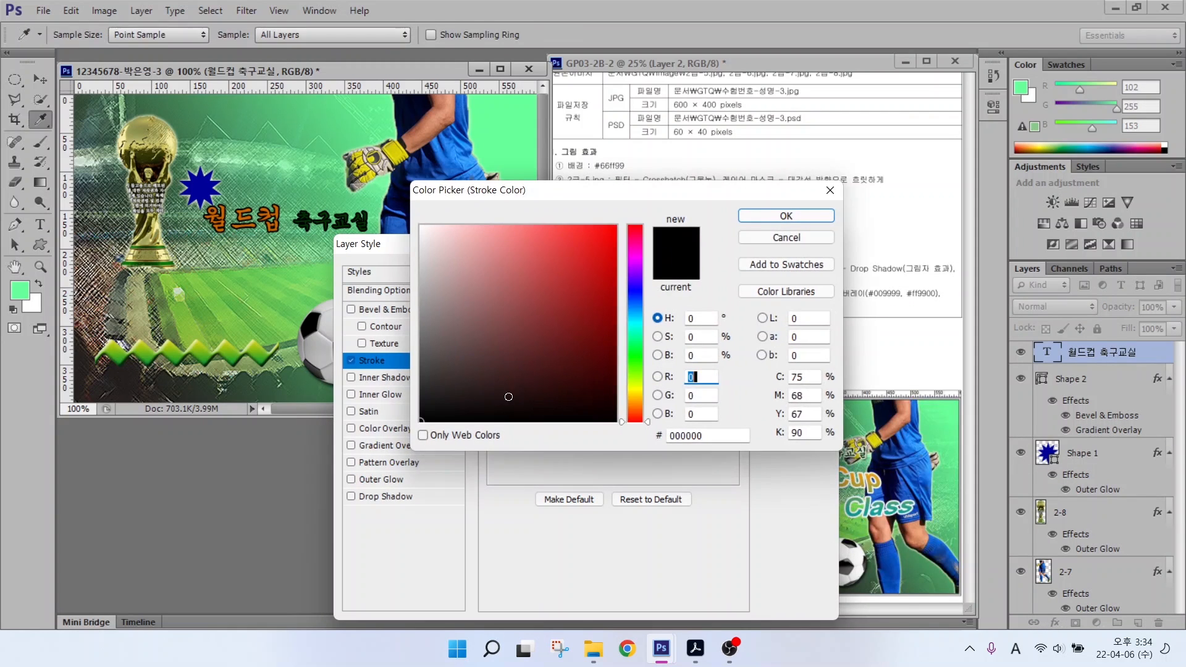
text(ffffff)
key(Return)
click(383, 496)
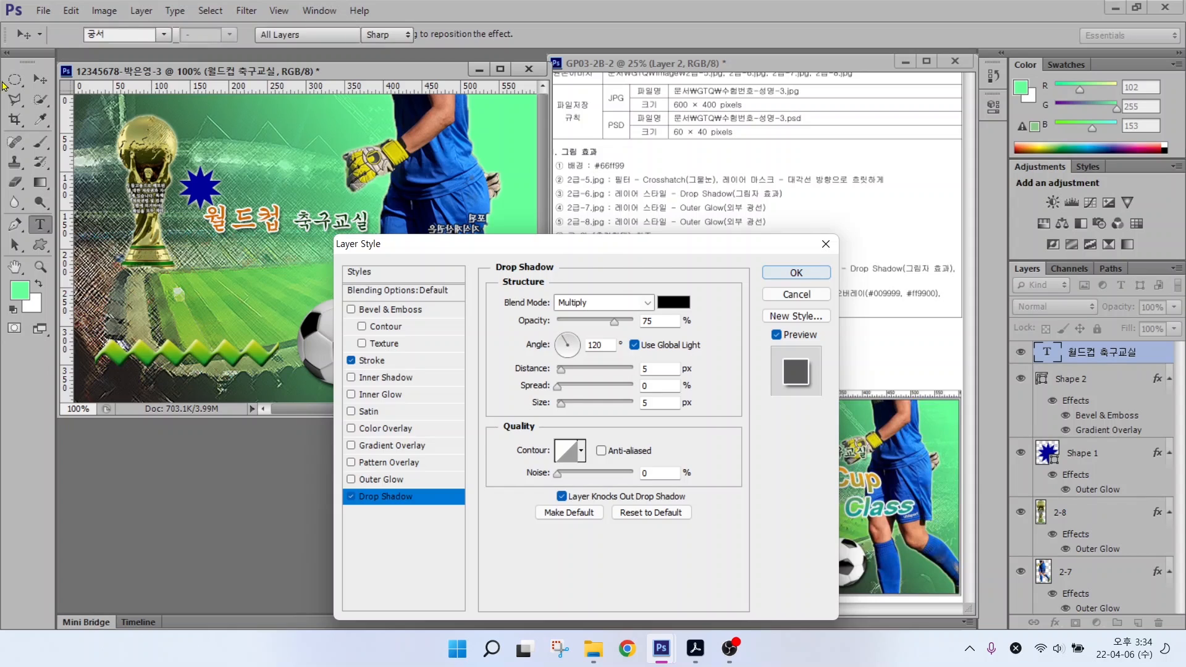
click(781, 273)
key(v)
drag(259, 209, 280, 183)
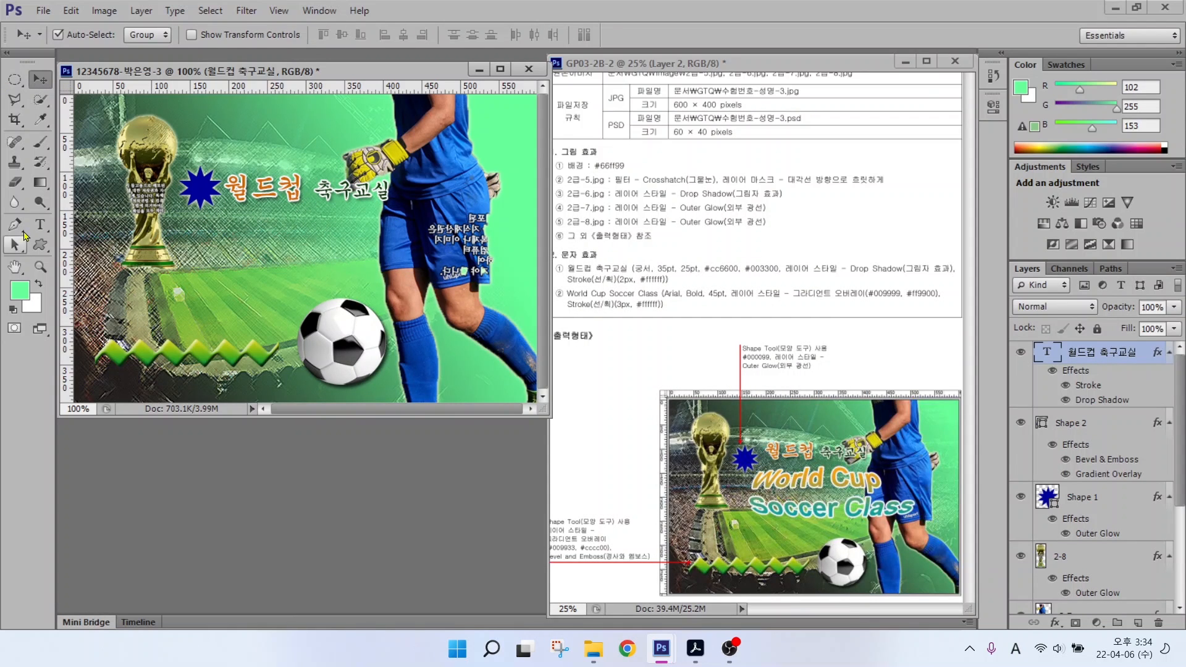
Step: Type the two-line text 'World Cup Soccer Class' below the Korean title
key(t)
click(206, 251)
text(World)
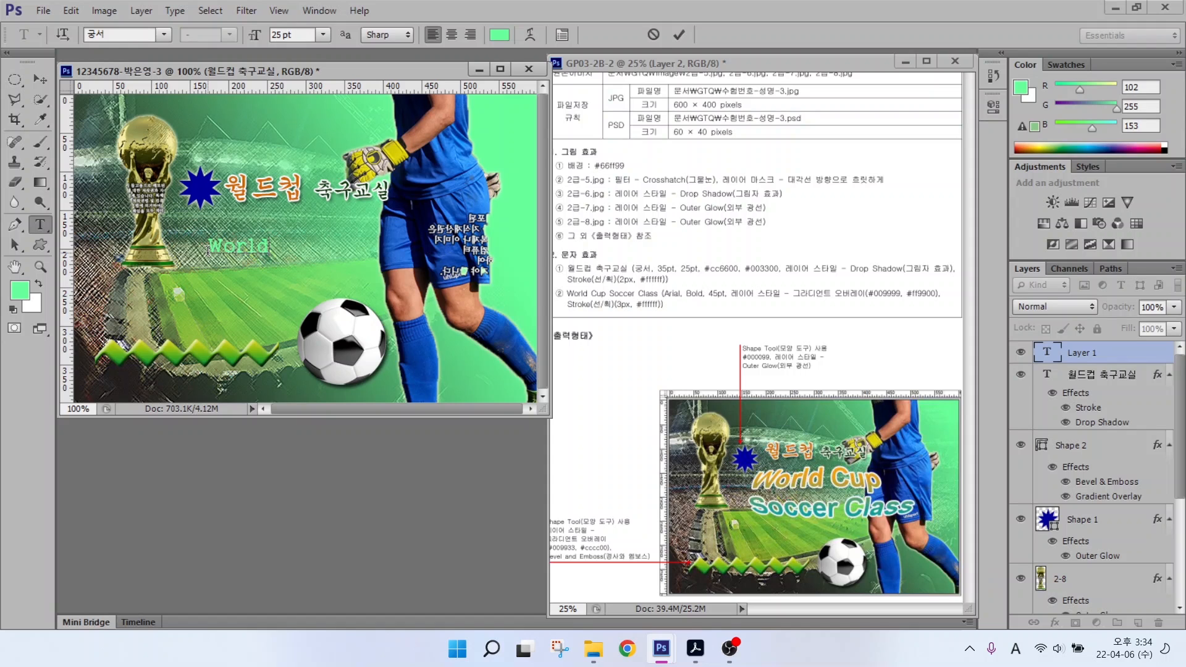
text( Cup)
key(Return)
text(Cup Soccer Clas)
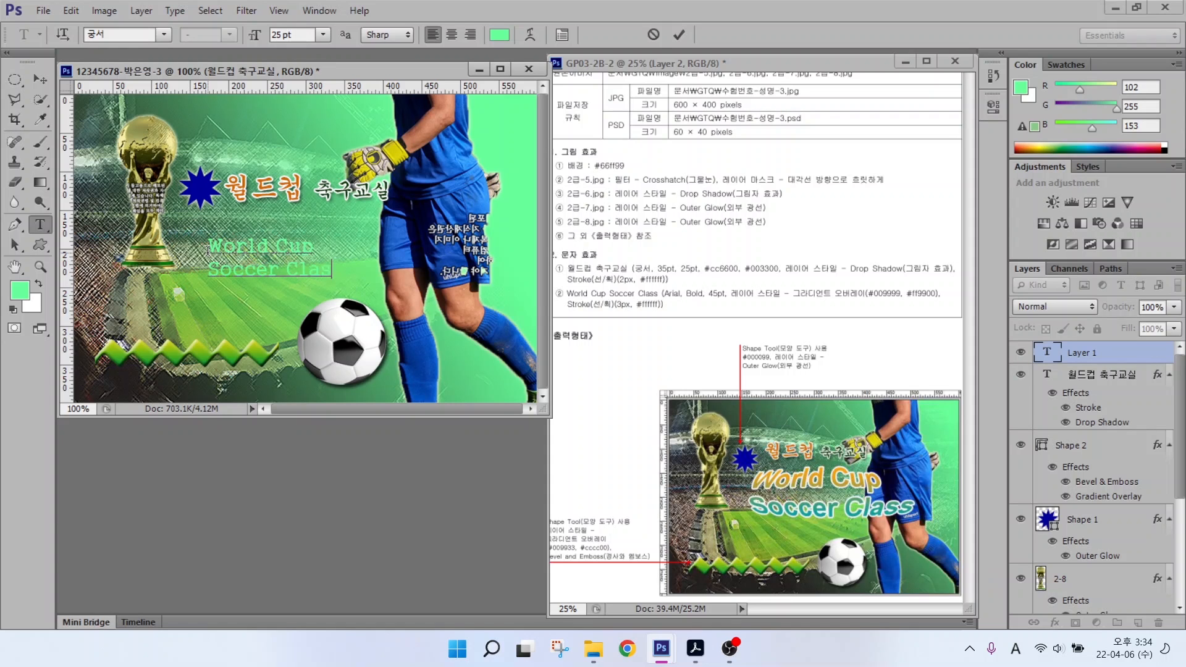
text(s)
key(ctrl+Return)
Step: Set the English title to Arial Bold at 45 pt
click(163, 34)
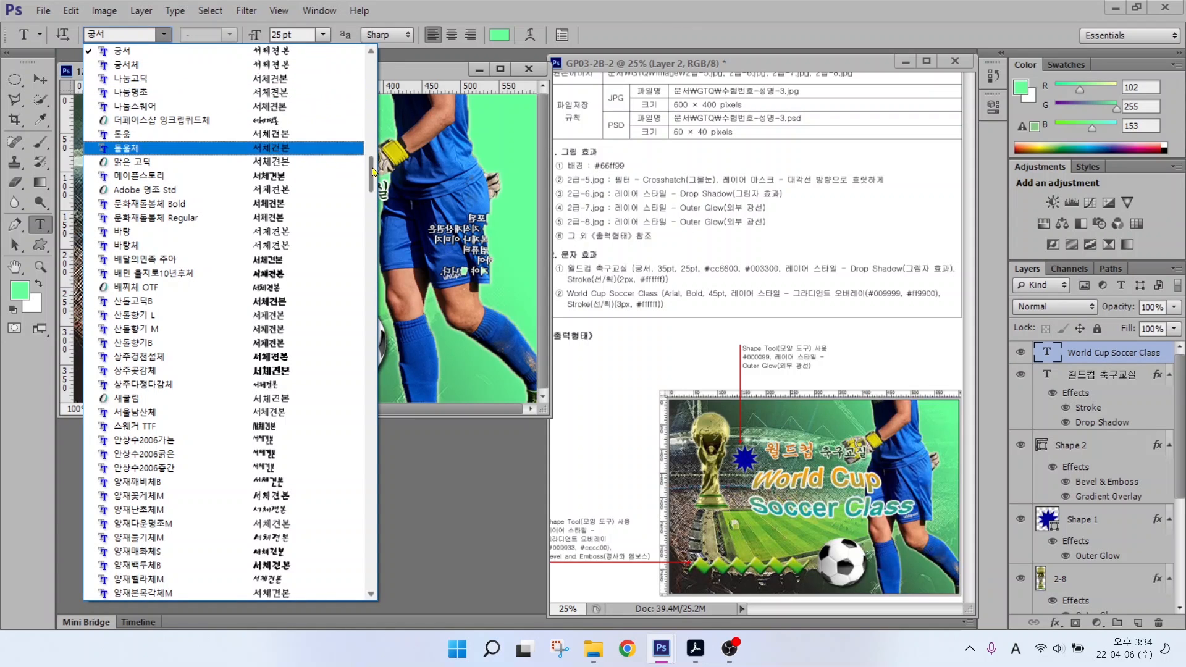
drag(372, 172, 372, 248)
click(278, 278)
drag(311, 36, 227, 28)
text(45)
key(Return)
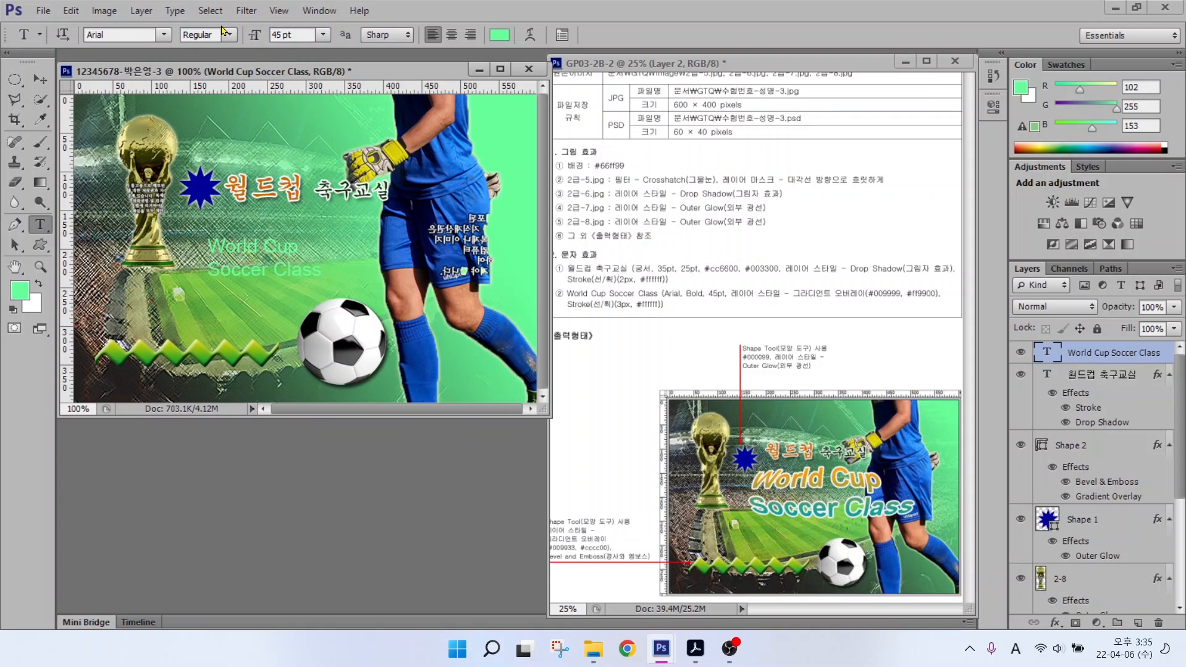
click(229, 34)
click(207, 124)
Step: Add a gradient overlay from teal 009999 to orange ff9900 to the title
click(1055, 622)
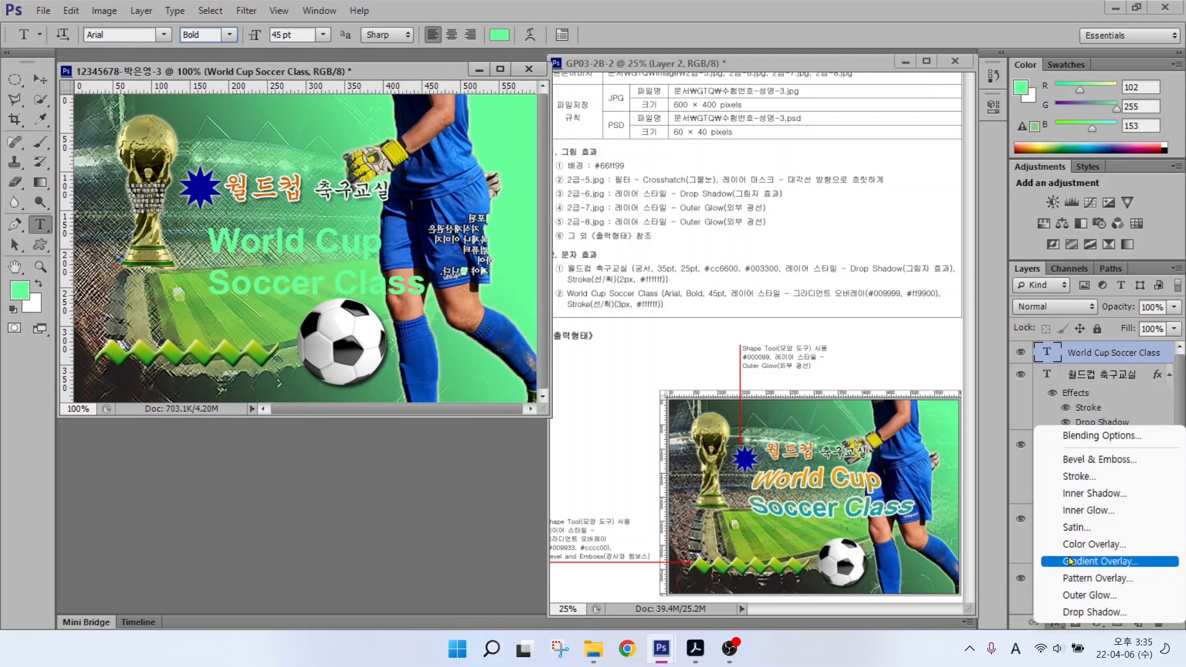
click(1070, 561)
click(624, 338)
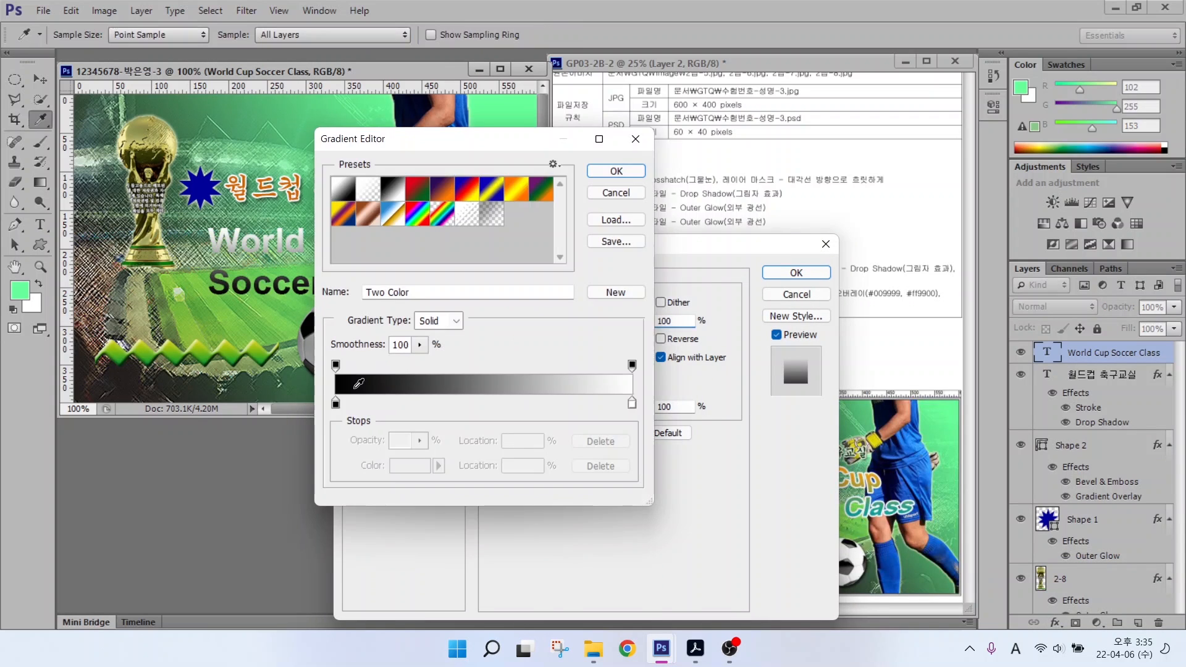
double_click(335, 404)
text(009999)
drag(707, 437, 667, 437)
key(Return)
double_click(632, 404)
text(ff9900)
key(Return)
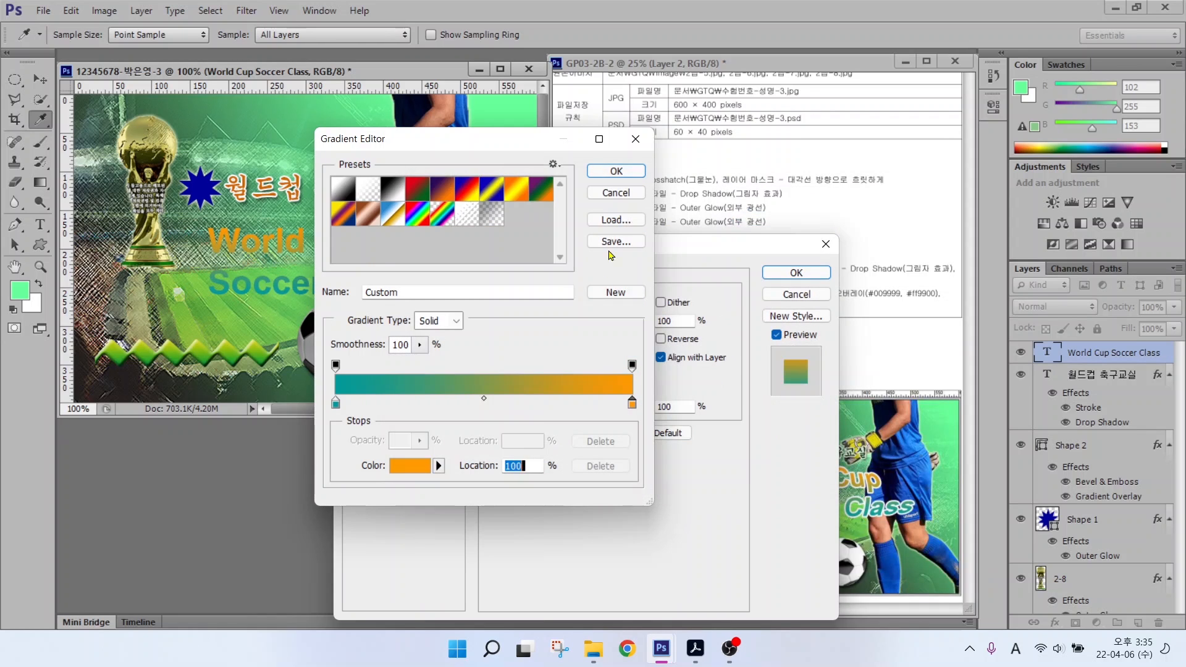
click(616, 171)
Step: Add a 3 px white stroke outline to the title and apply the effects
click(371, 360)
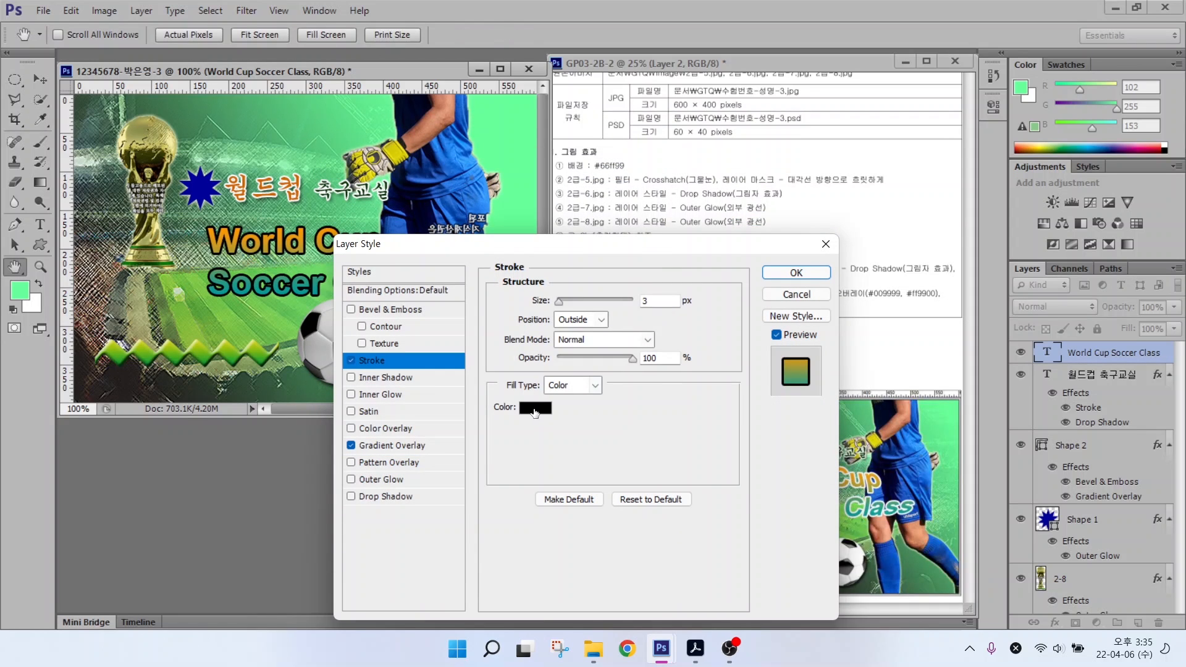
click(535, 409)
drag(707, 437, 667, 437)
text(ffffff)
key(Return)
mouse_move(631, 249)
mouse_down()
mouse_move(443, 498)
mouse_move(611, 195)
mouse_up()
click(773, 220)
Step: Nudge the English title slightly up and left
click(39, 80)
drag(269, 243, 282, 232)
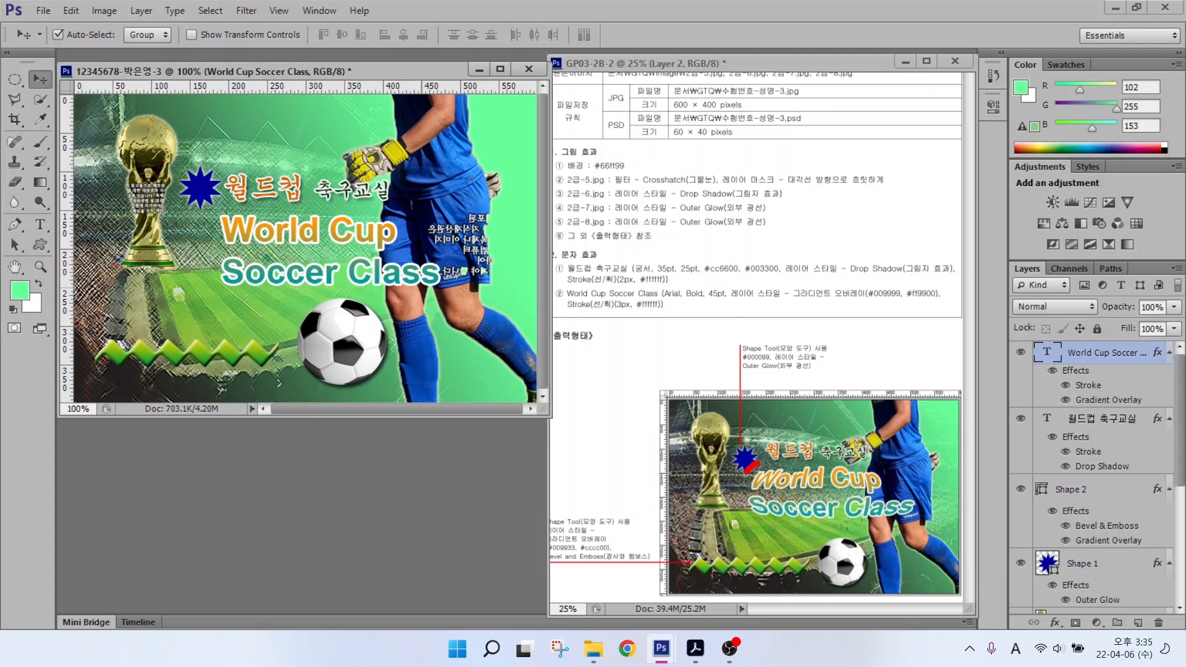
drag(758, 522, 908, 529)
drag(917, 474, 752, 468)
click(40, 225)
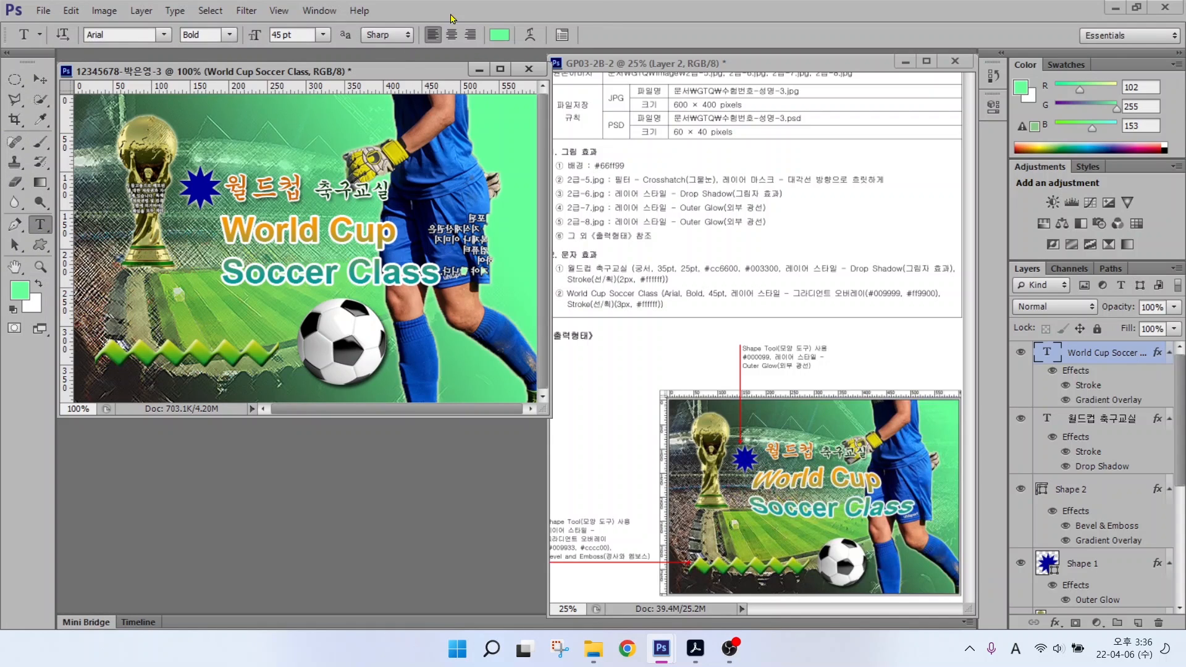
Step: Warp the English title with Inflate at bend +42 and lower it slightly
click(529, 35)
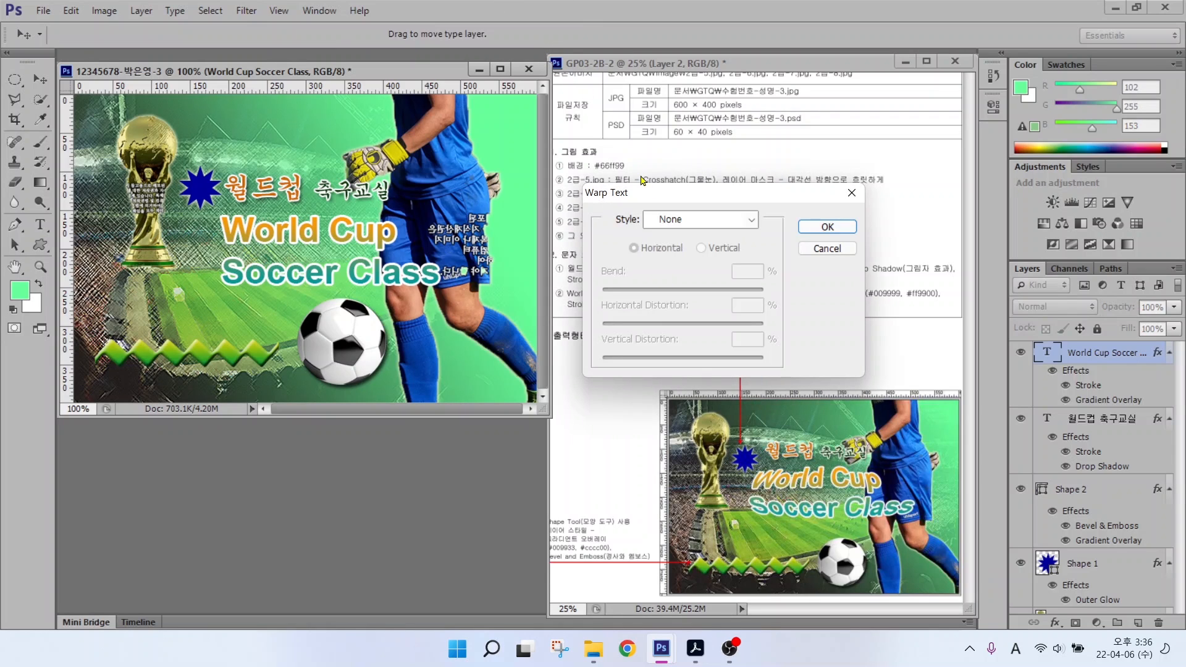
click(684, 224)
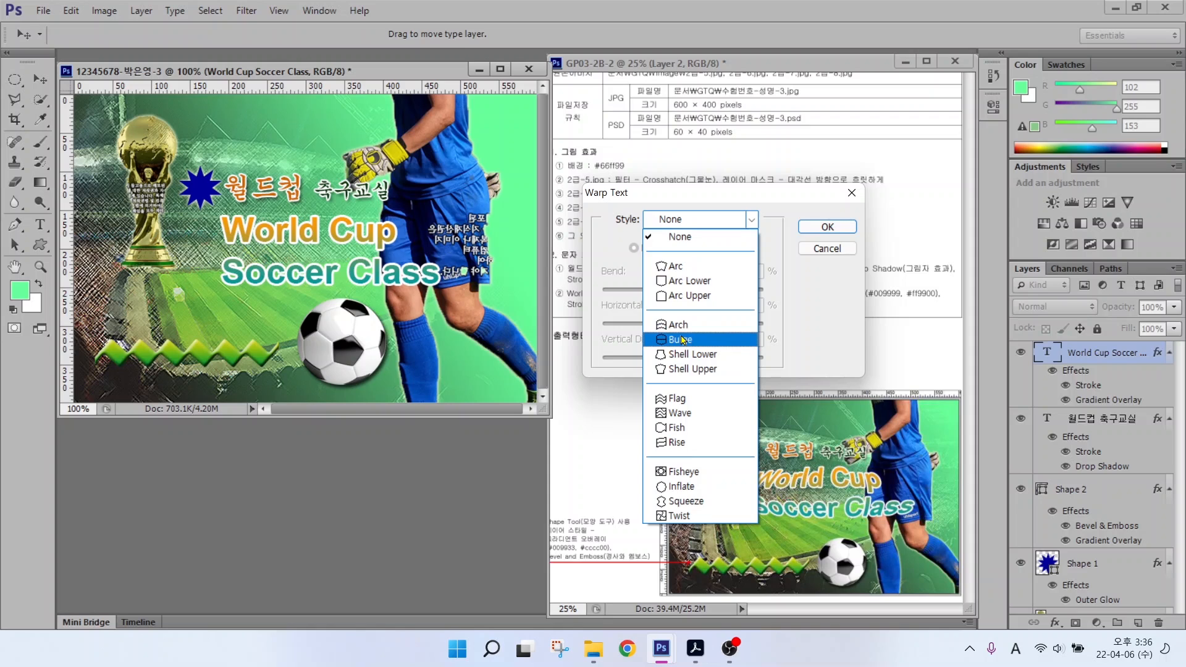
key(ctrl)
key(ctrl)
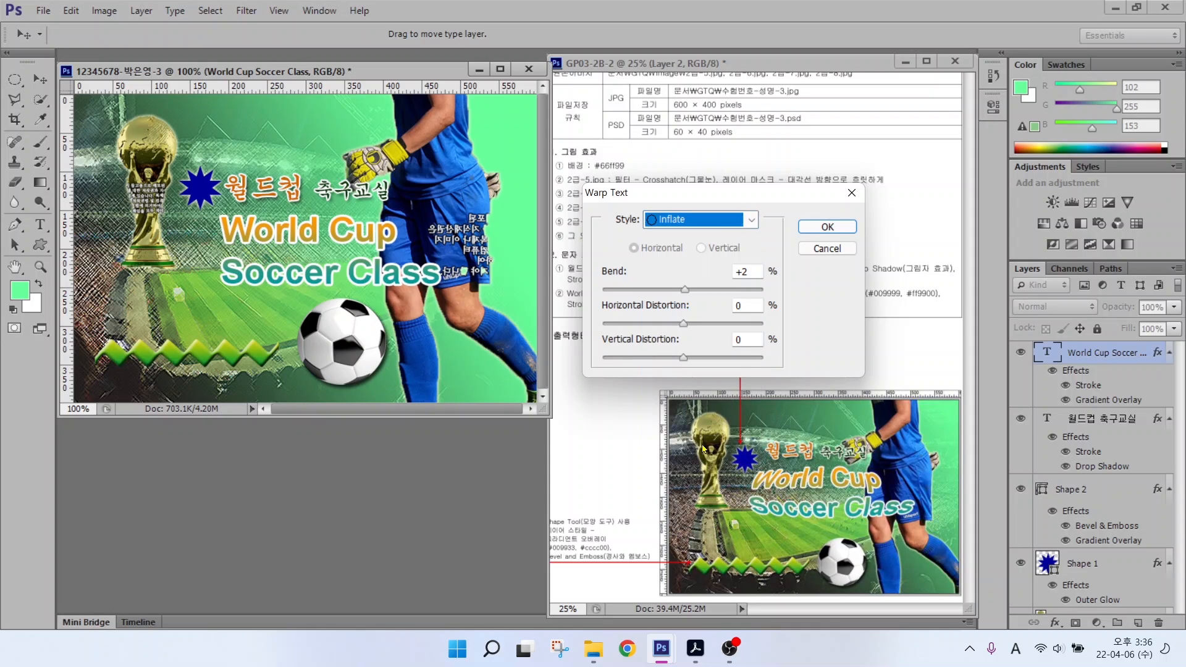
drag(689, 289, 717, 290)
click(837, 225)
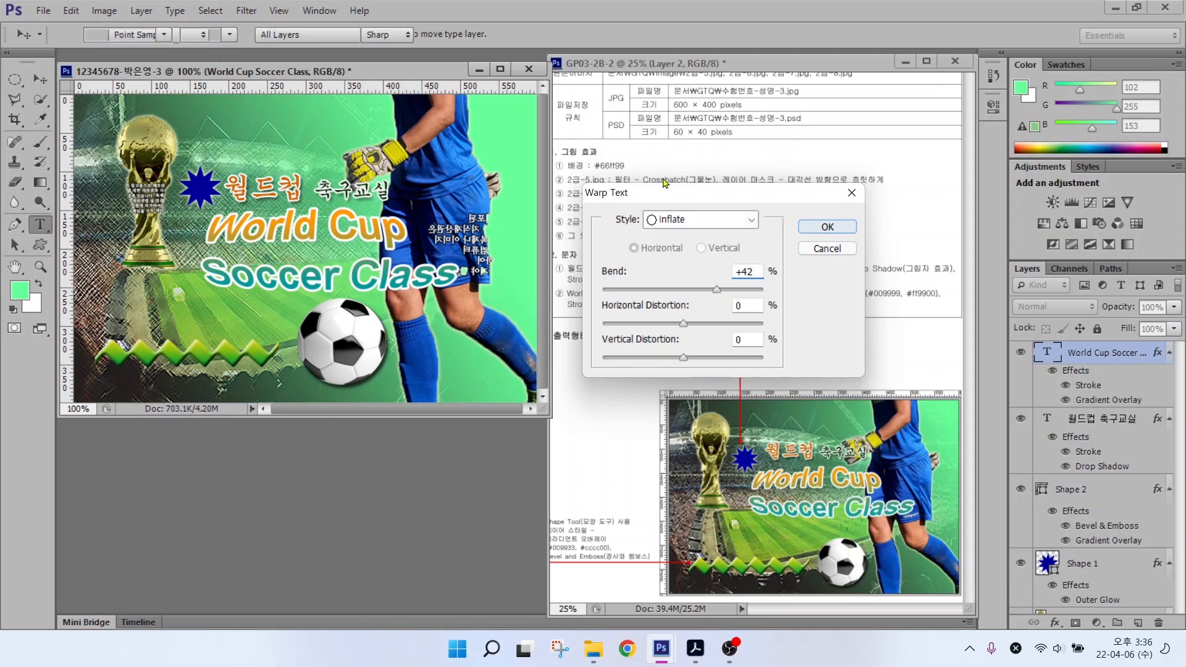
drag(286, 232, 288, 235)
Step: Nudge the Korean title and the blue star upward
click(347, 190)
drag(347, 190, 345, 181)
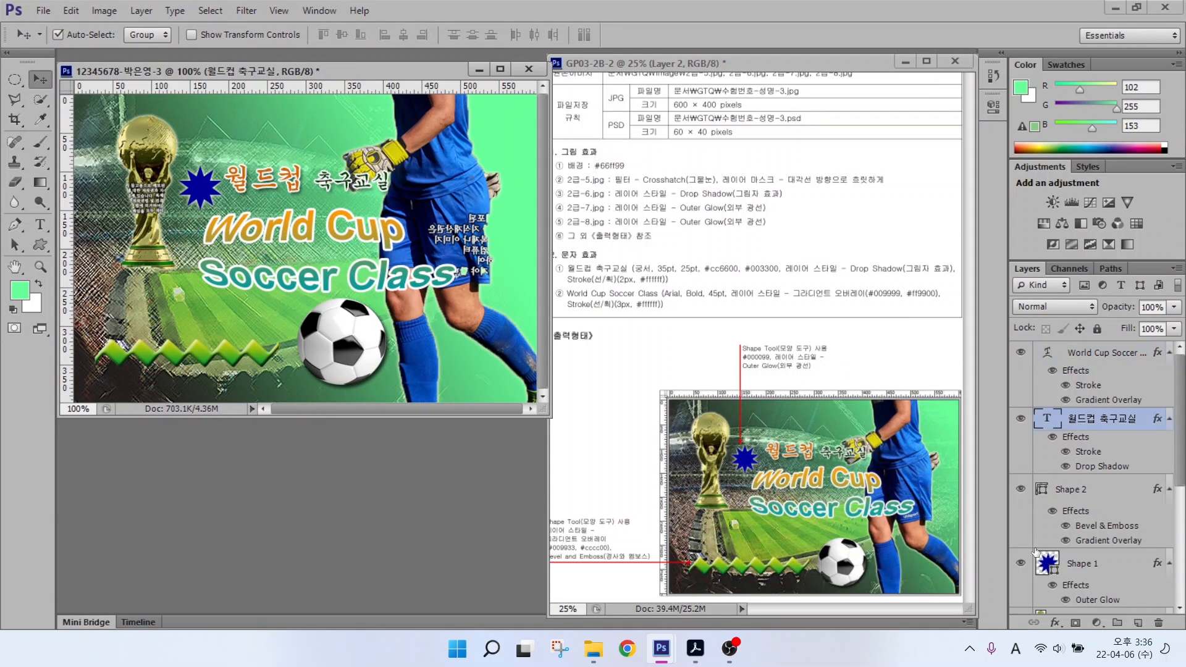
drag(203, 188, 200, 178)
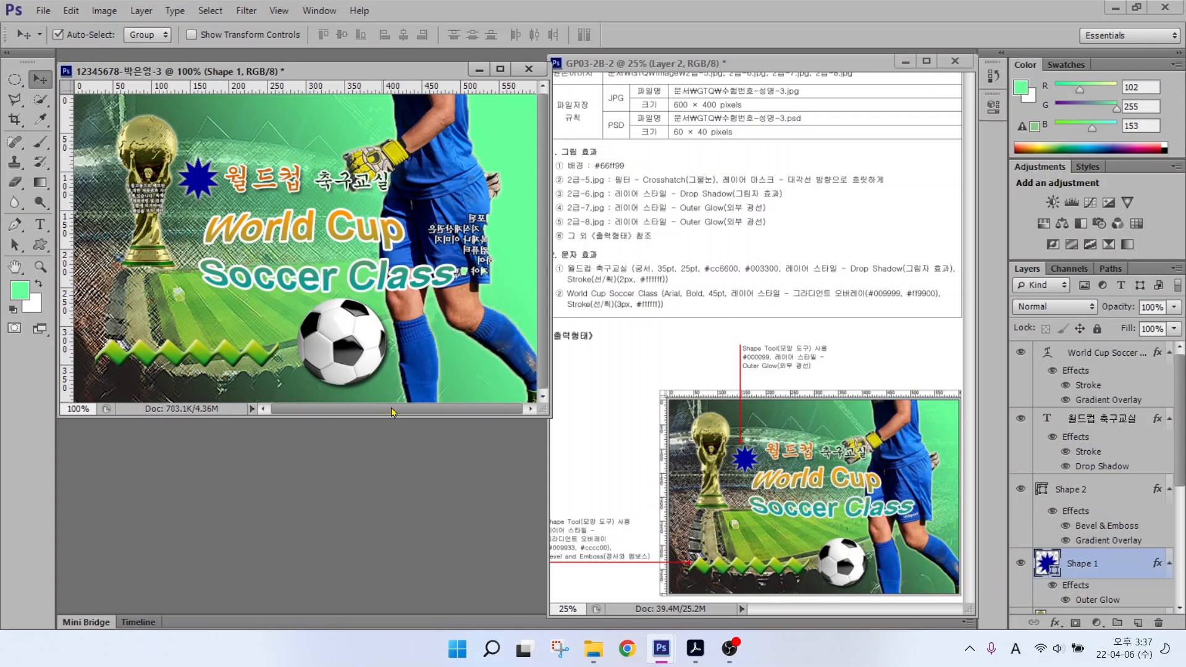
Step: Shrink the soccer ball to about 83% and shift it slightly left and down
scroll(1068, 514, down, 5)
click(1076, 510)
key(ctrl+t)
drag(298, 299, 312, 313)
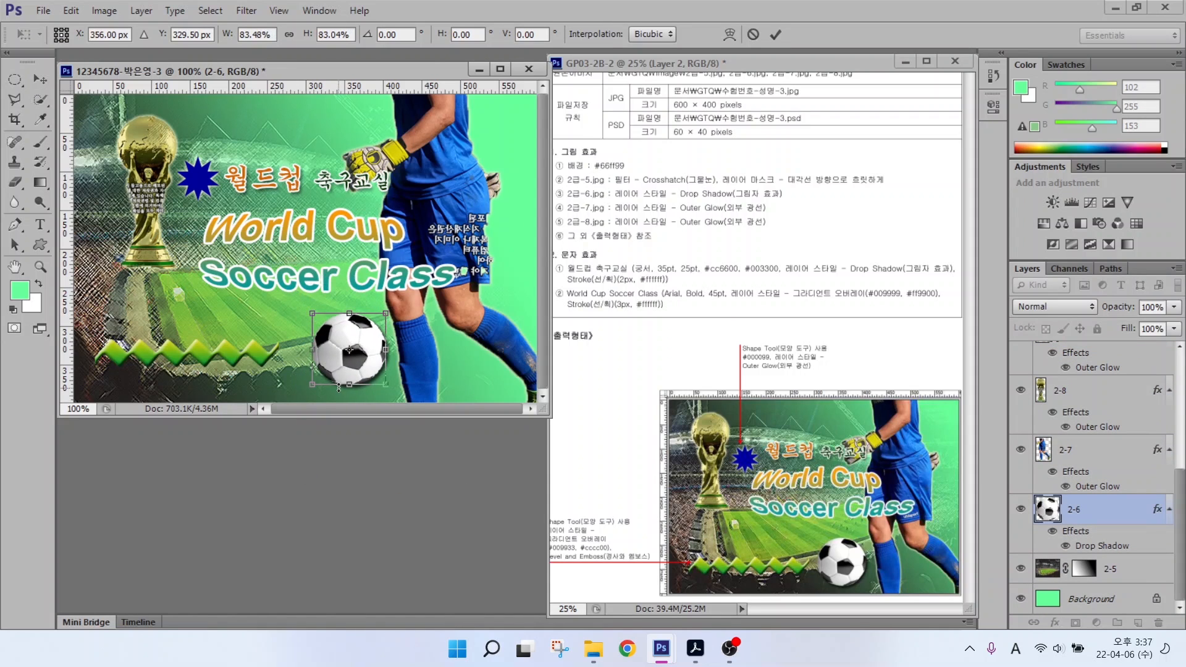
drag(331, 365, 325, 370)
key(Return)
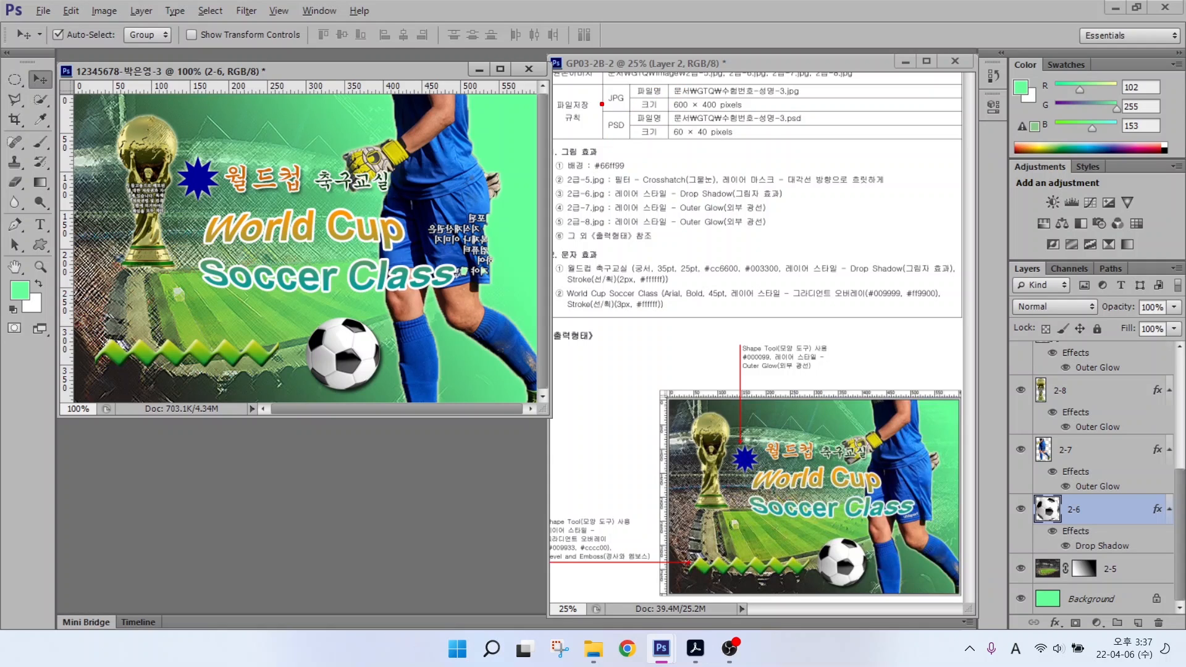
drag(597, 139, 684, 140)
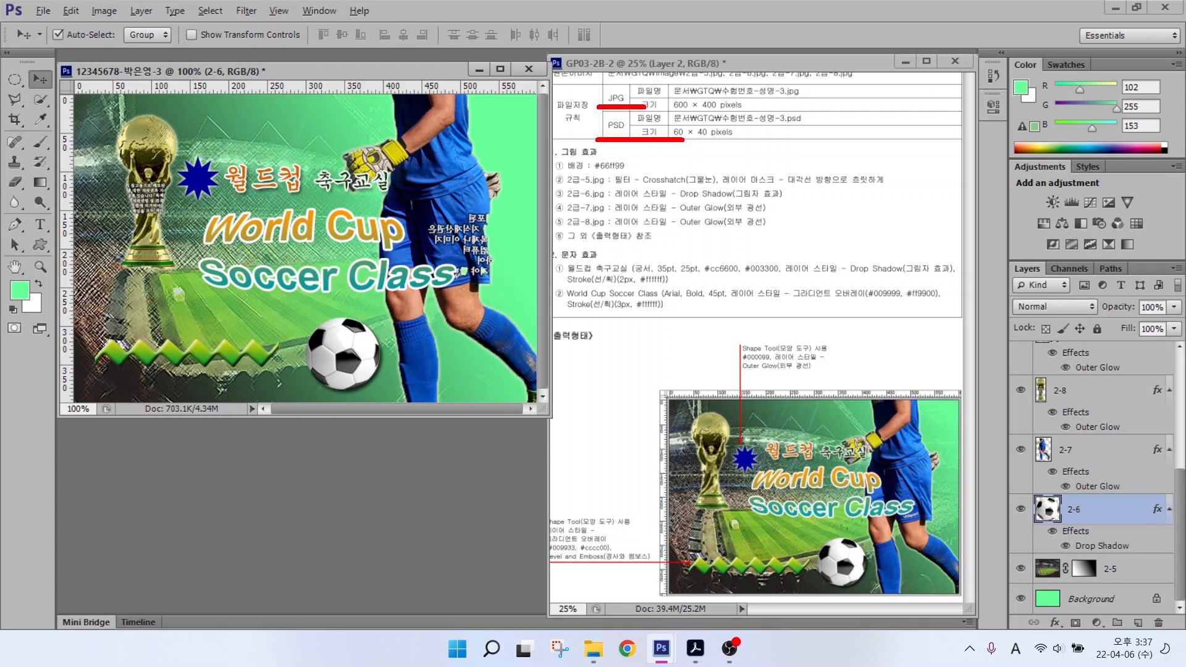
Step: Save the poster as a JPEG in the GTQ folder
click(44, 10)
click(55, 182)
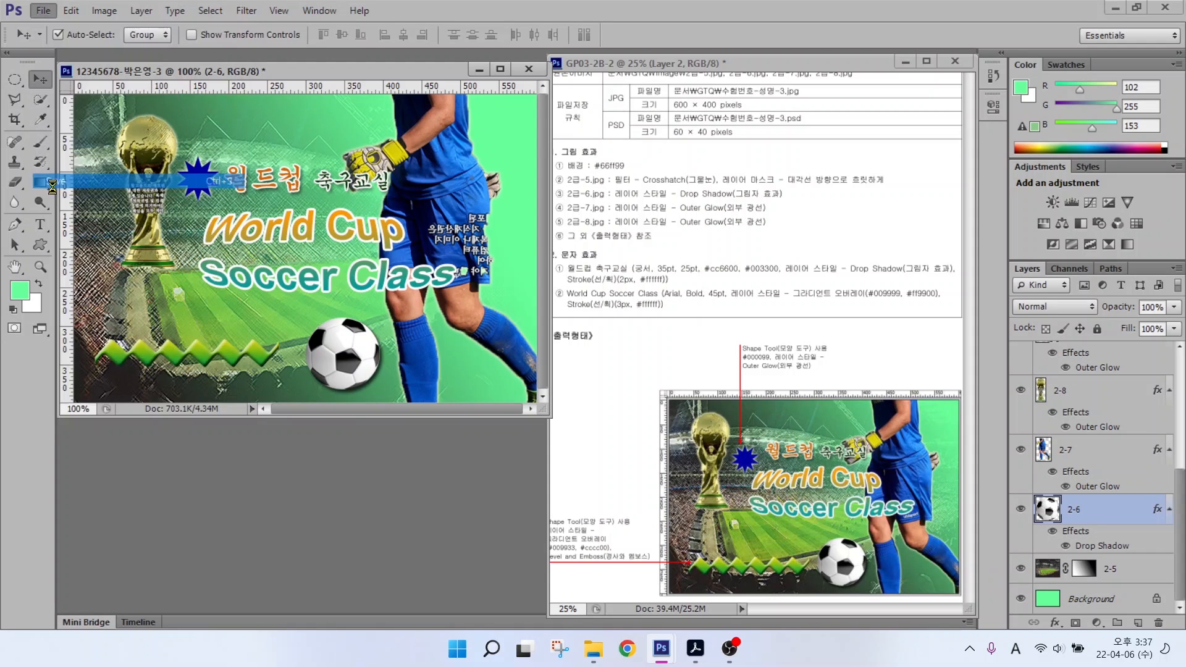
click(597, 115)
click(811, 362)
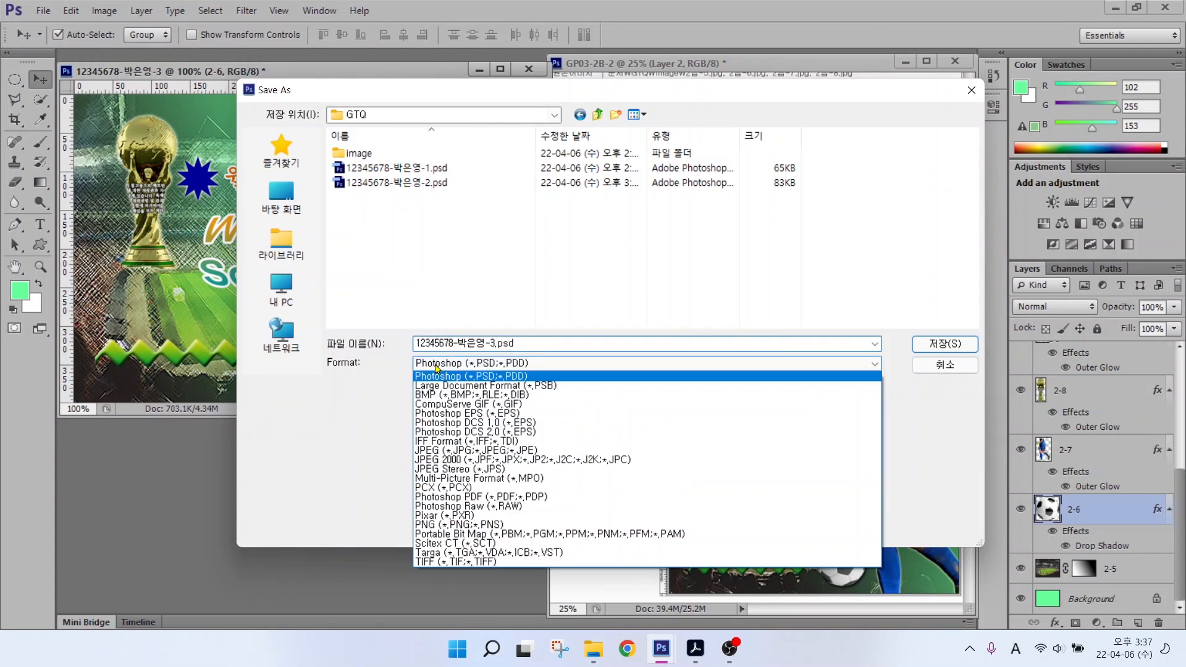
click(811, 450)
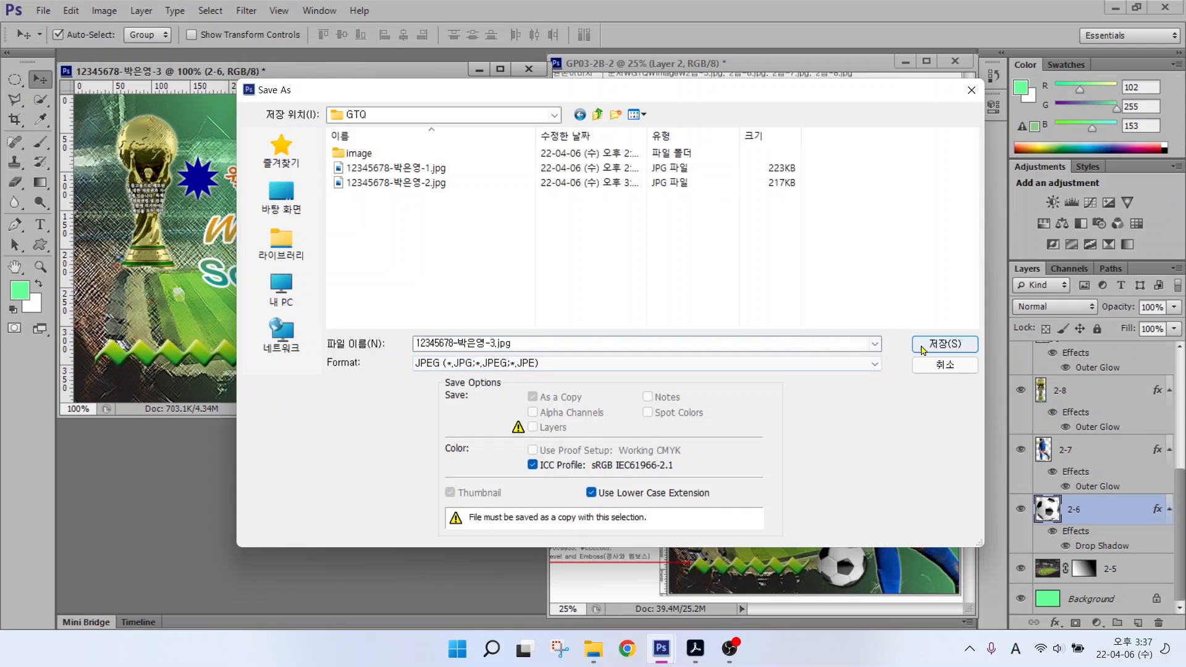
click(944, 343)
click(587, 235)
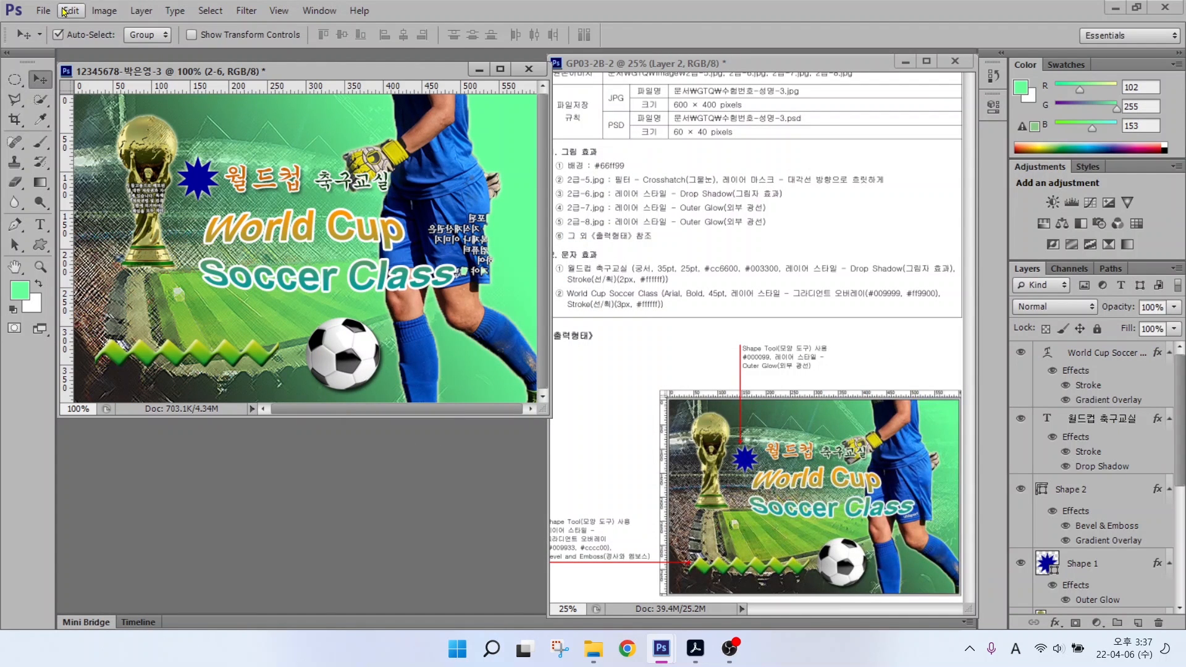
Step: Resize the image to 60 × 40 pixels
click(96, 11)
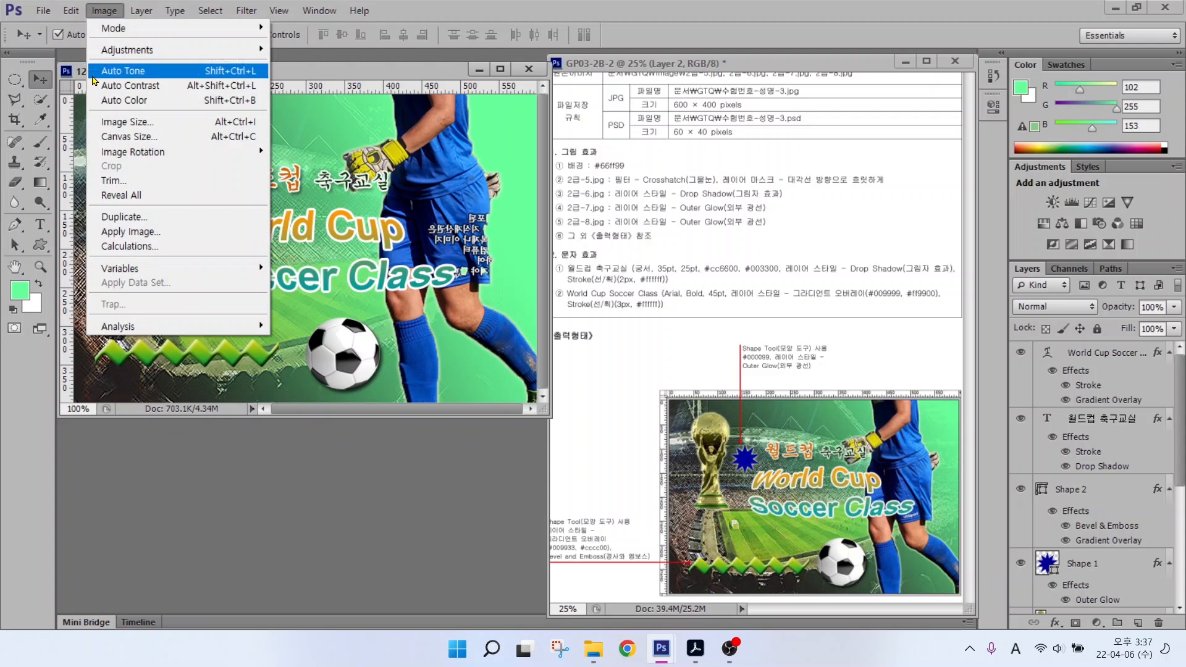
click(186, 121)
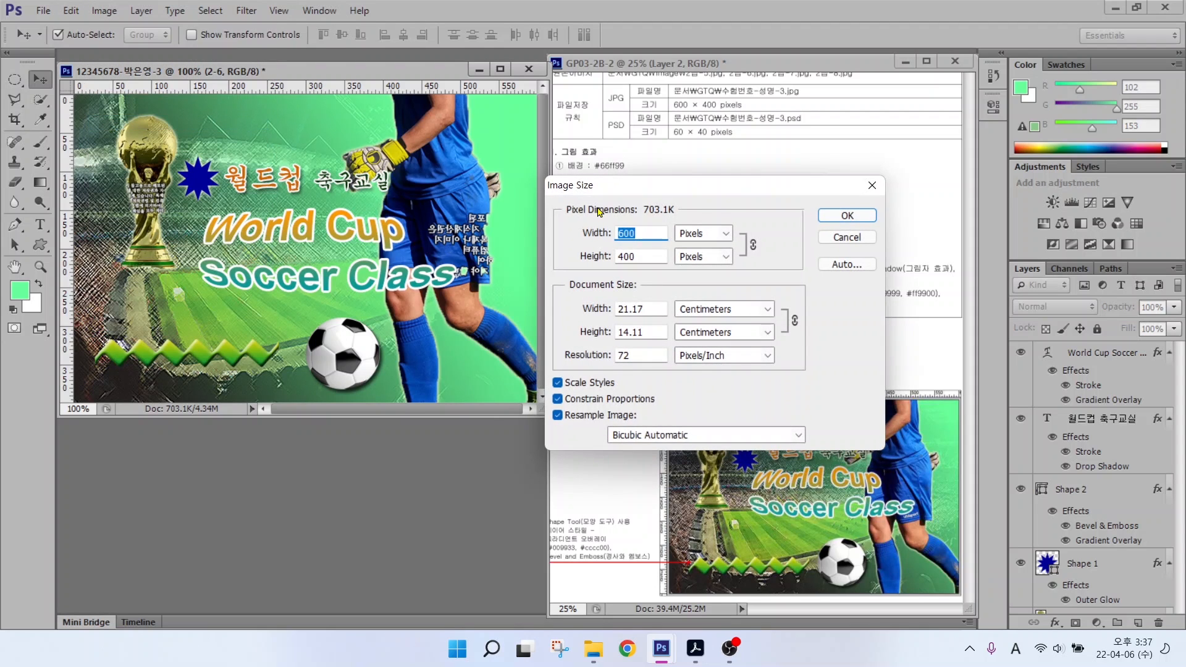
text(60)
key(Return)
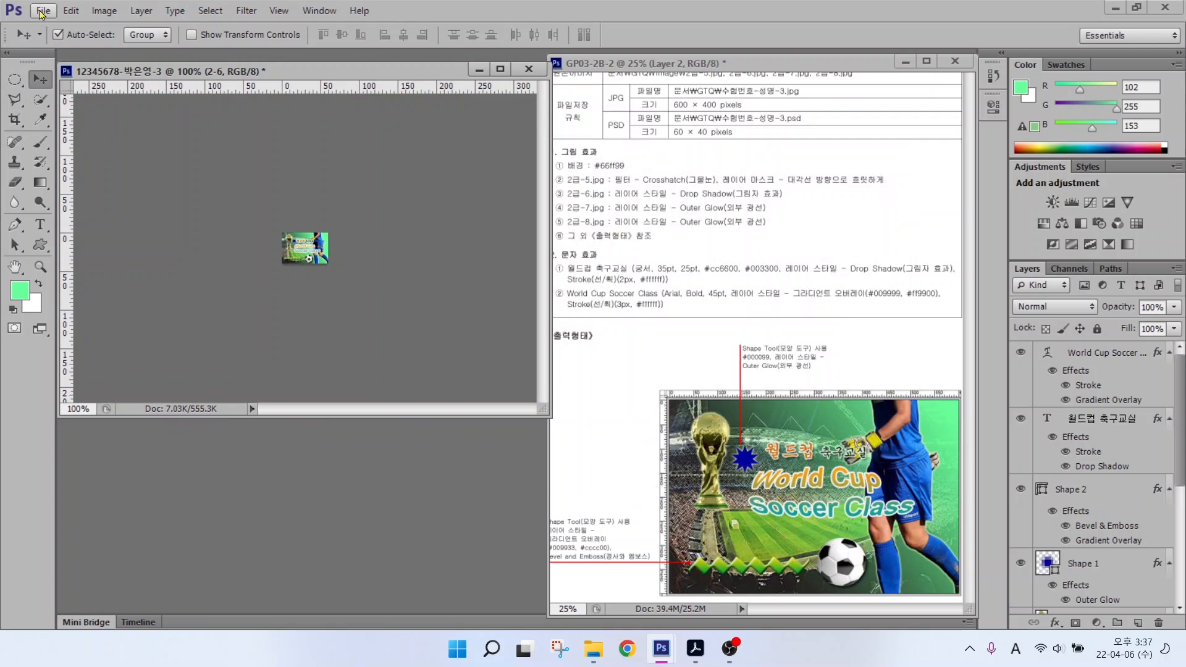
Step: Save the resized copy as a Photoshop PSD and close the document
click(42, 11)
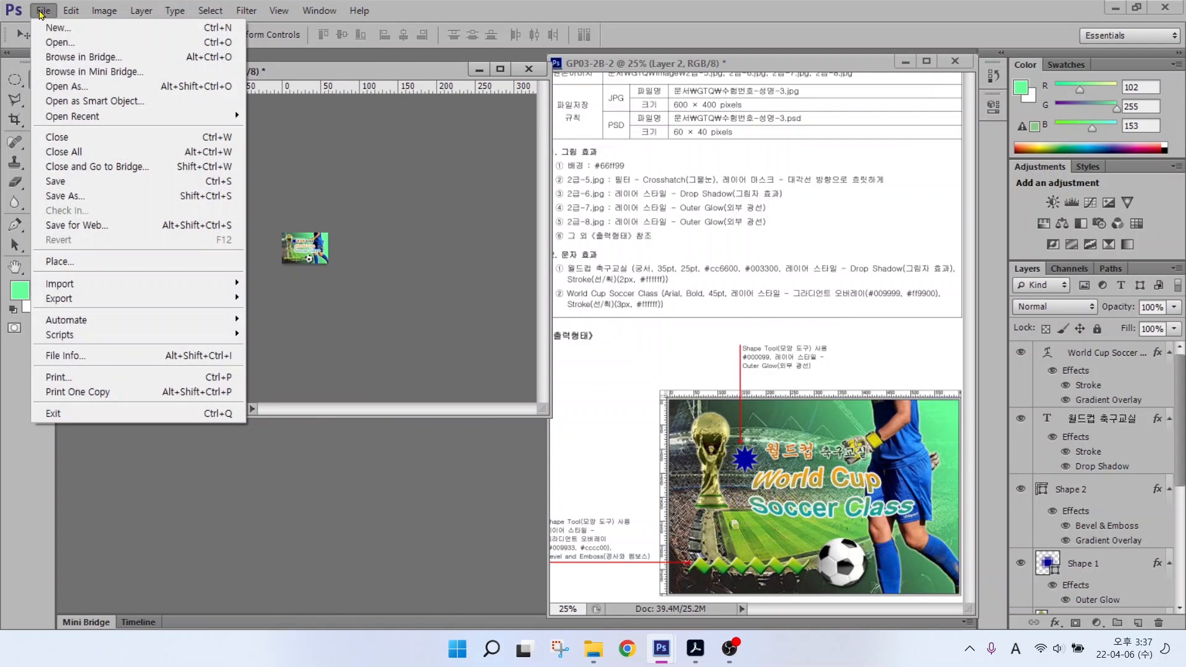
click(56, 182)
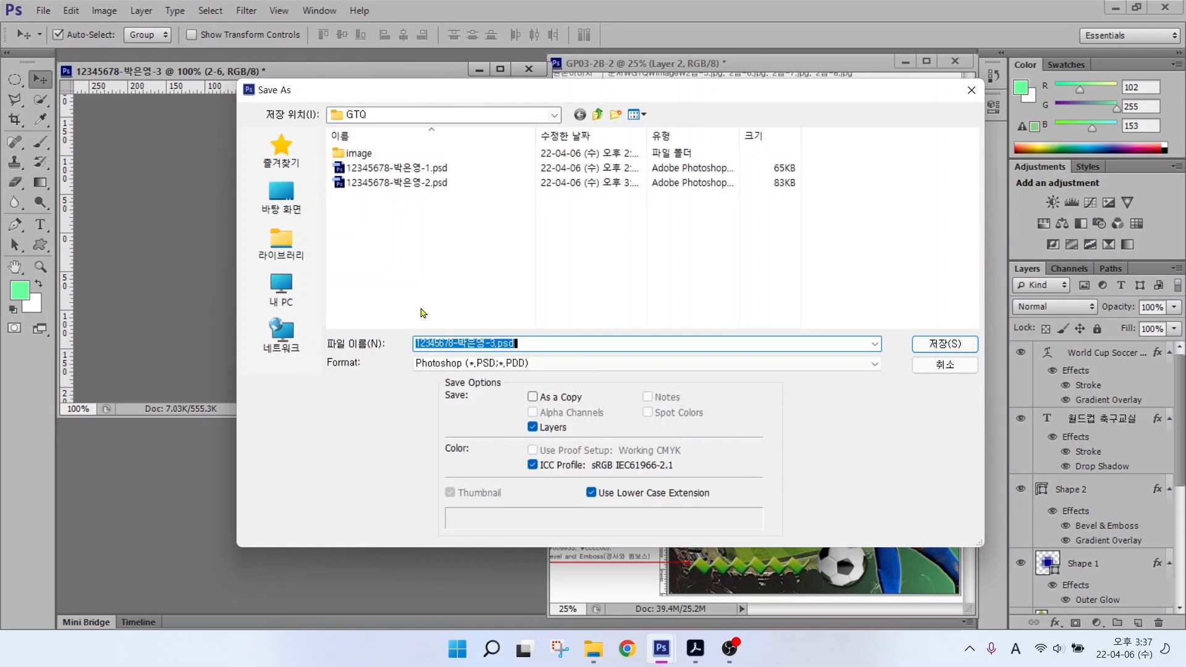
click(460, 365)
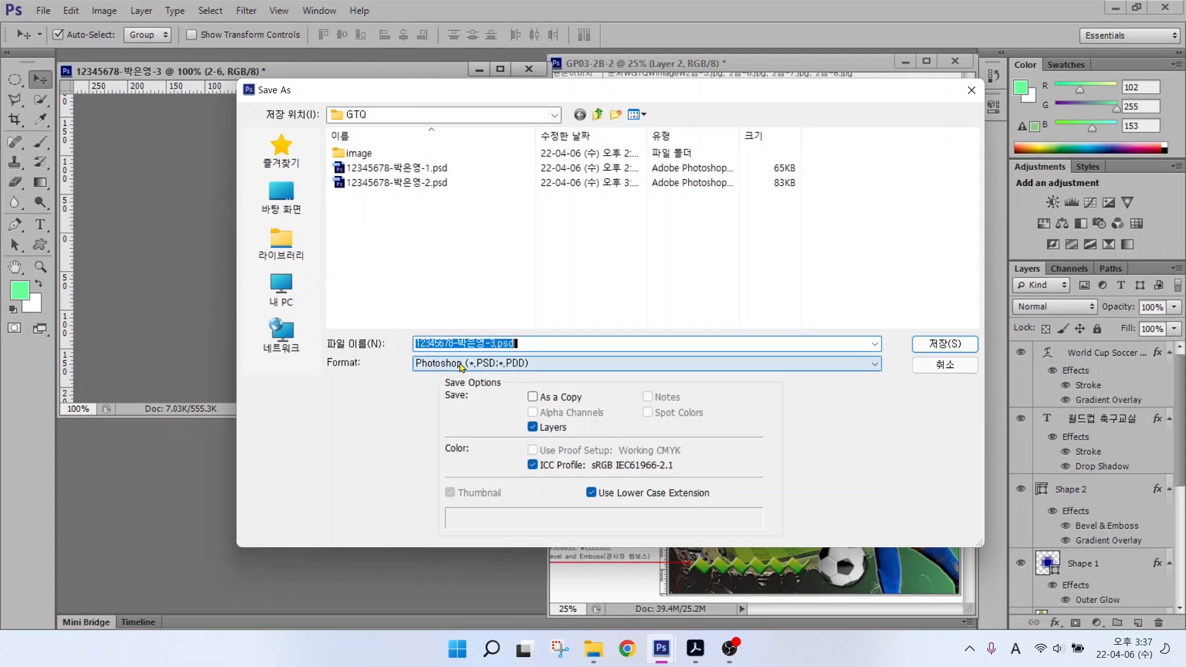
click(928, 344)
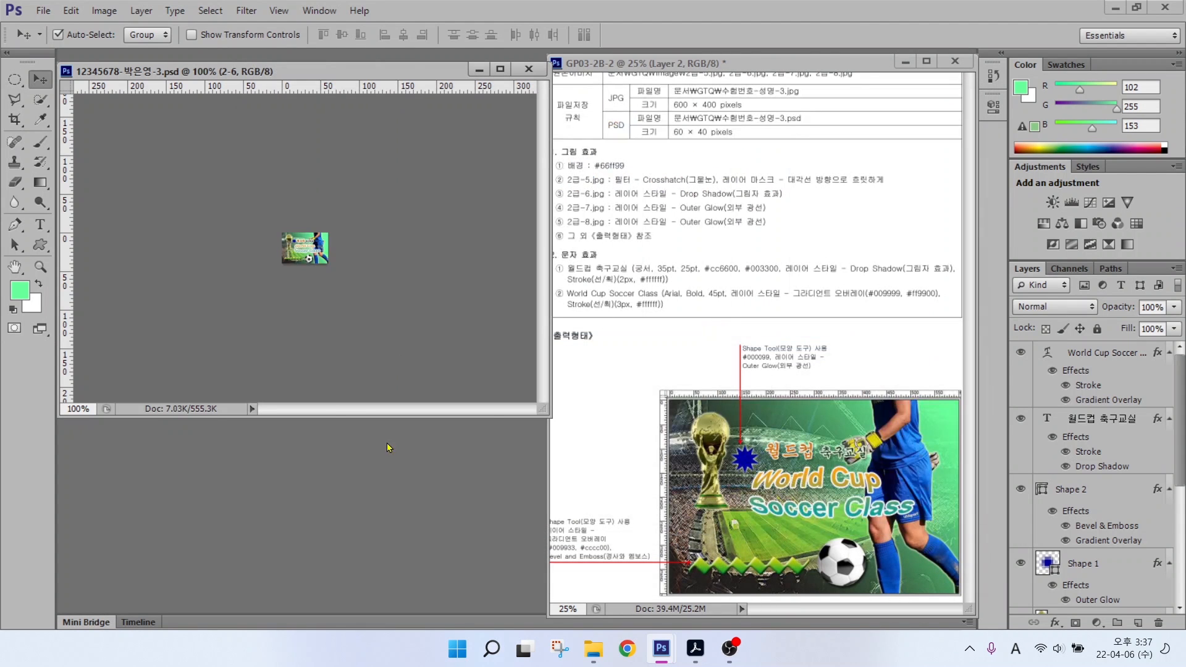
click(528, 69)
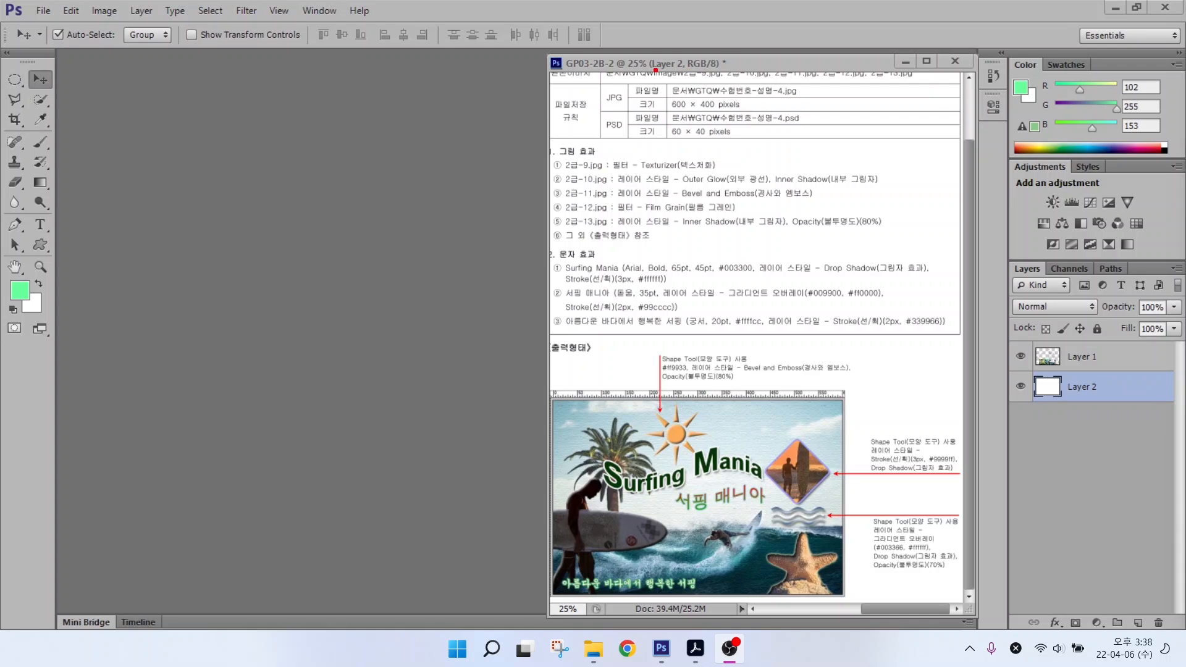
Step: Start a new document and enter the answer-file name (candidate number and name)
drag(647, 77, 758, 117)
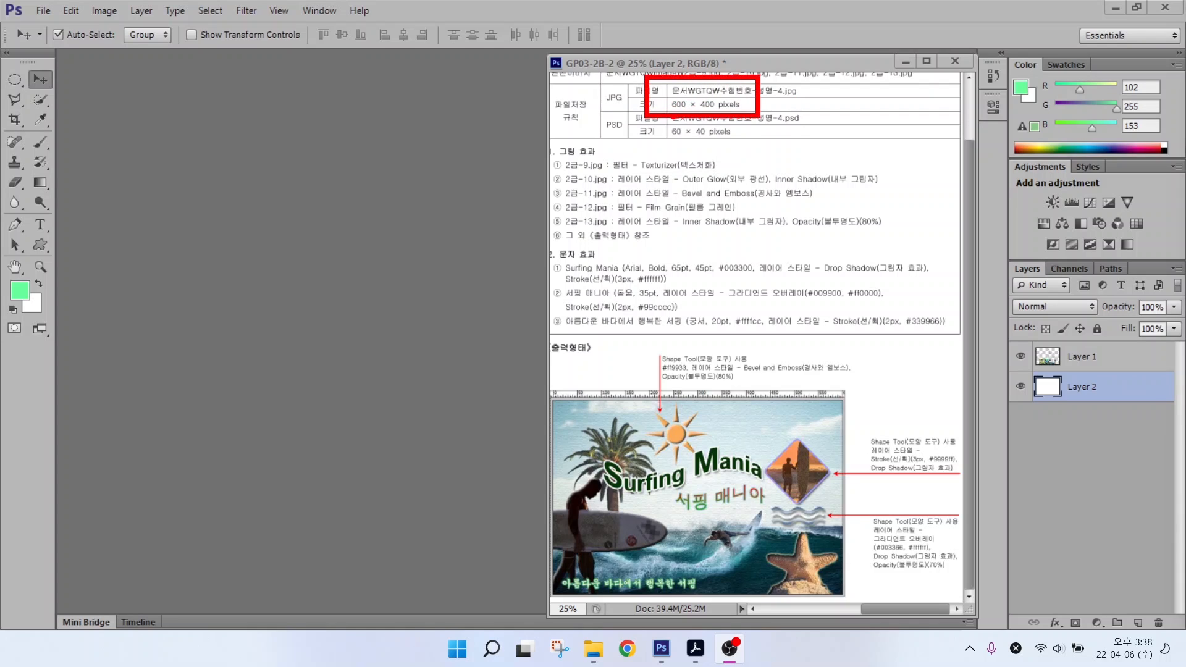
drag(719, 168, 682, 115)
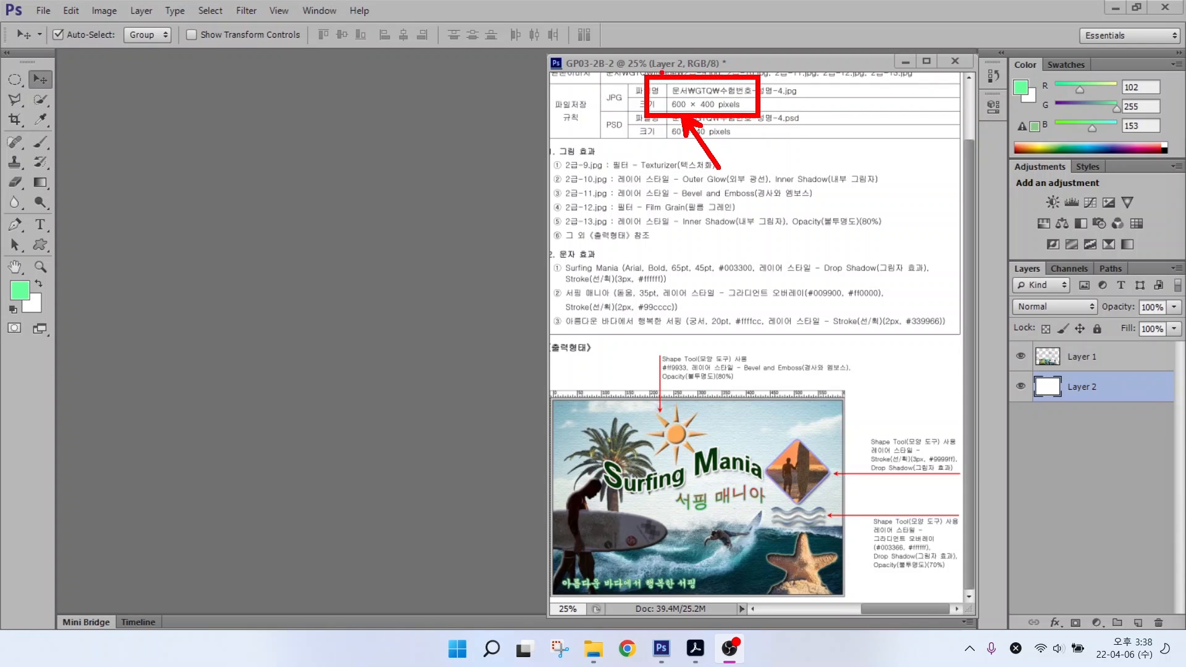
click(43, 11)
click(48, 29)
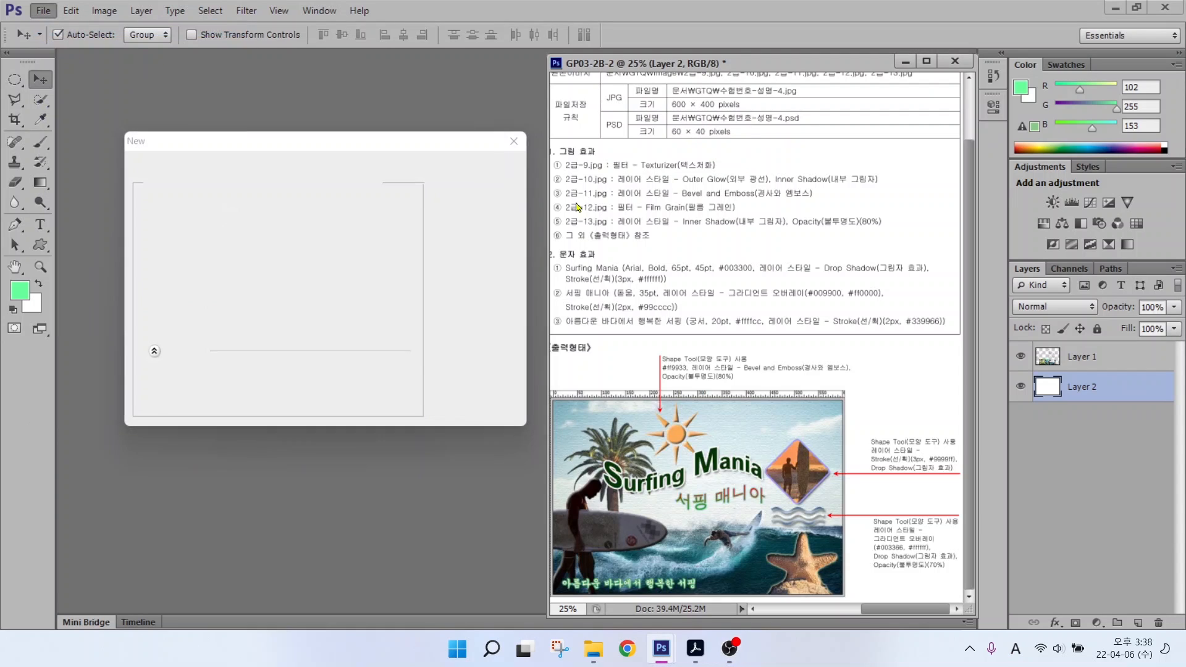
text(1234567)
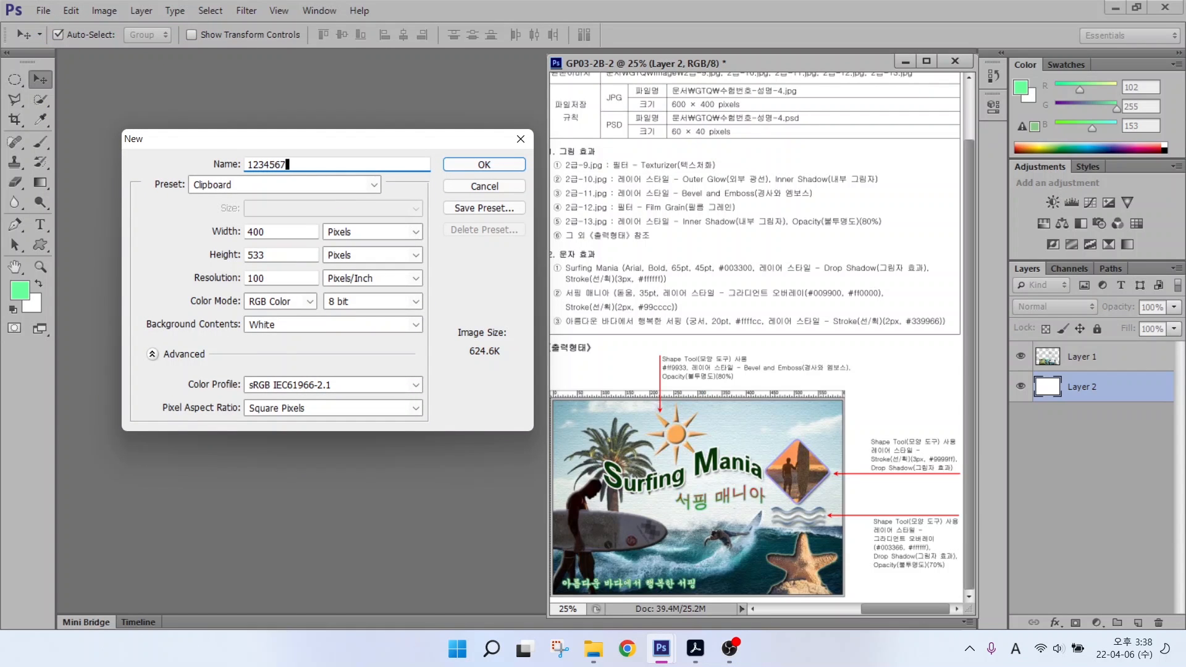
text(8-)
key(Hangul)
text(박ㅇ)
mouse_move(360, 255)
mouse_down()
mouse_move(333, 213)
mouse_move(372, 234)
mouse_move(371, 260)
mouse_up()
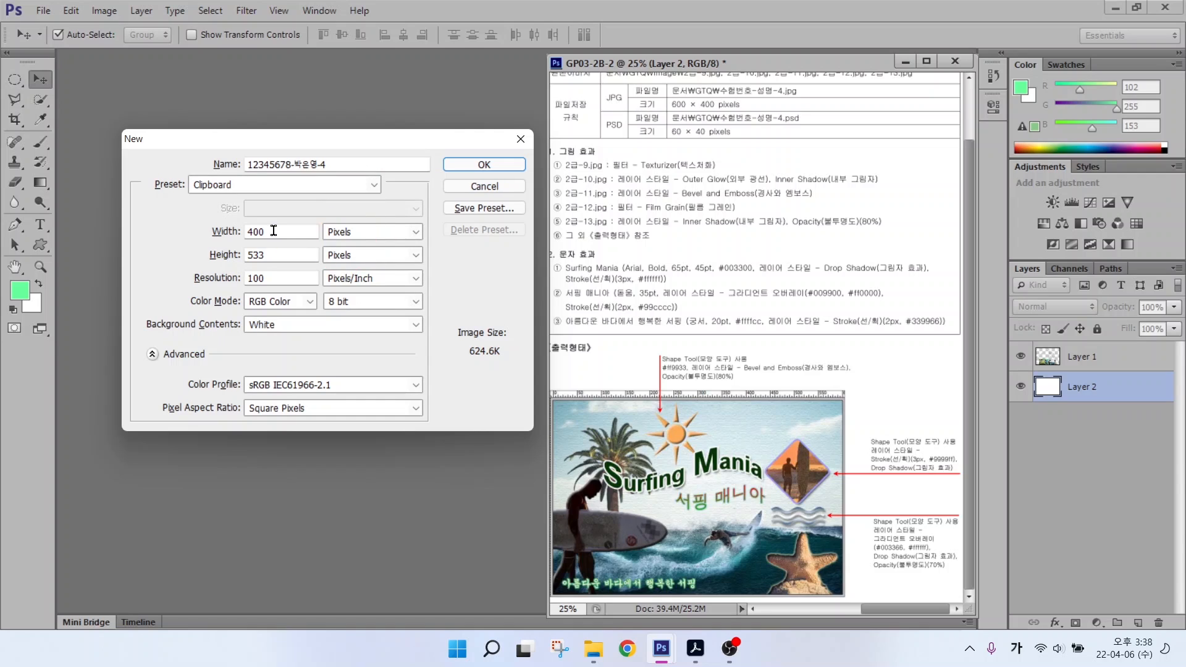
Step: Set the document to 600 × 400 pixels at 72 ppi, create it, and show rulers
double_click(247, 231)
text(600)
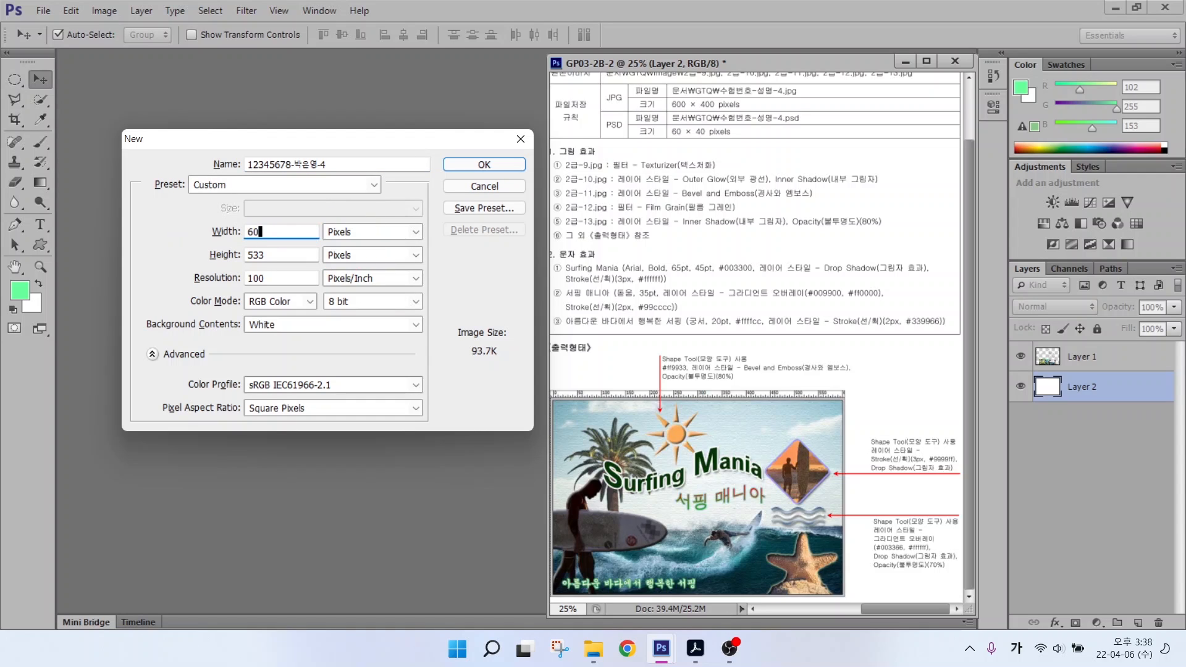
key(Tab)
key(Tab)
text(400)
key(Tab)
key(Tab)
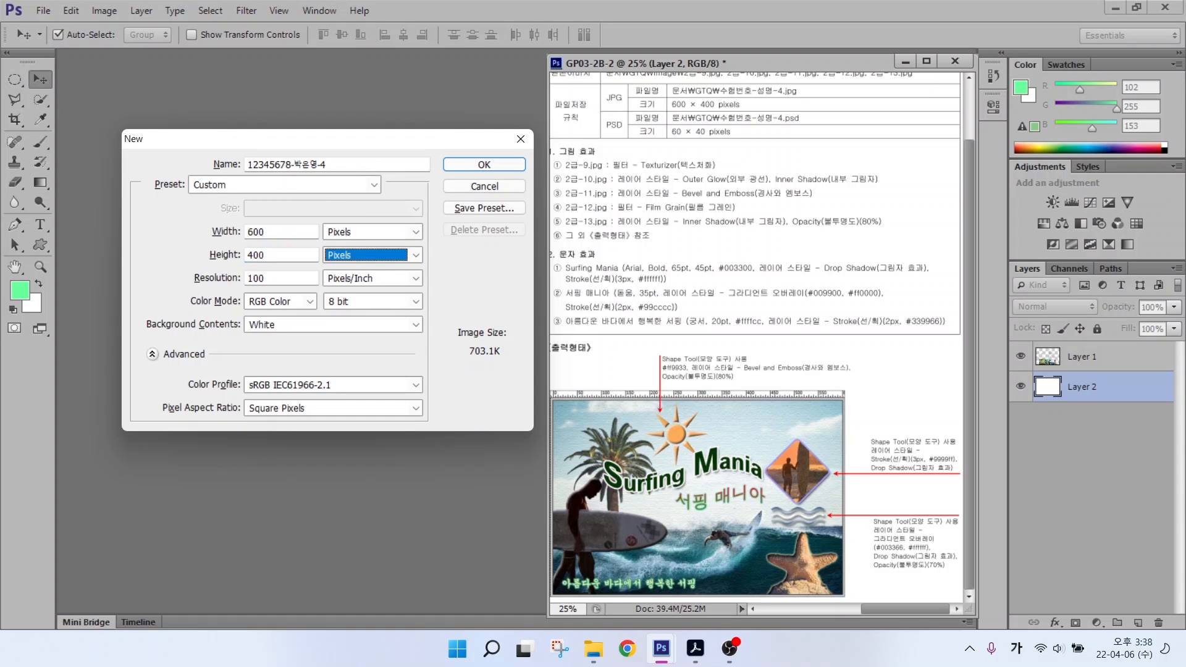
text(72)
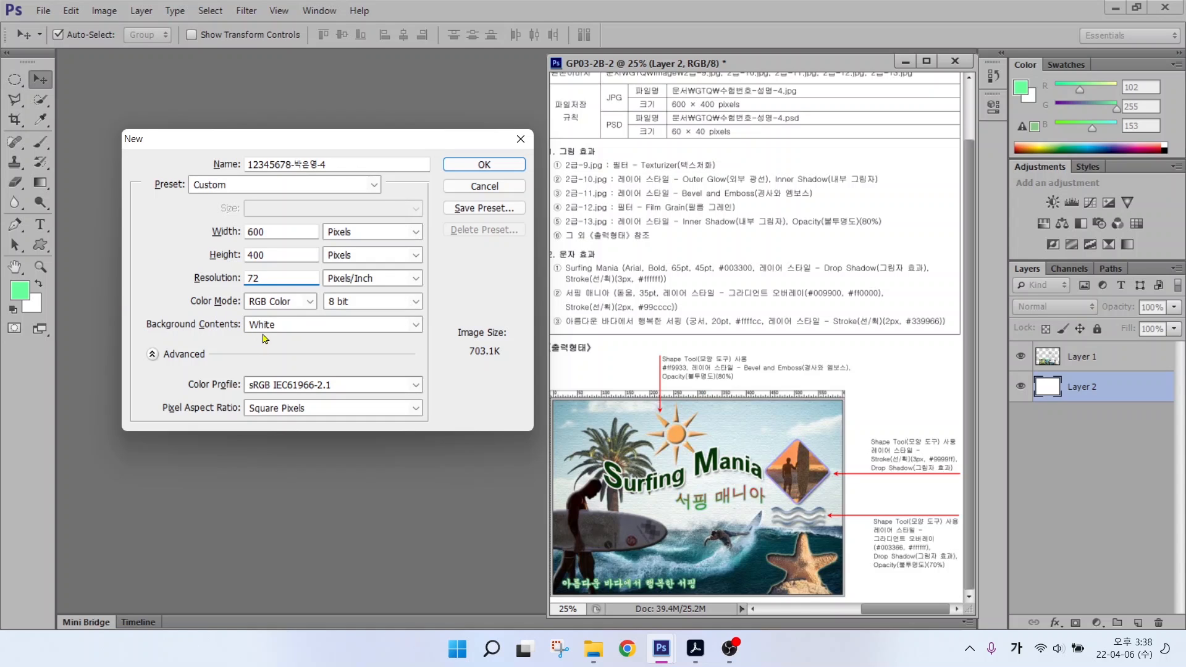
key(Return)
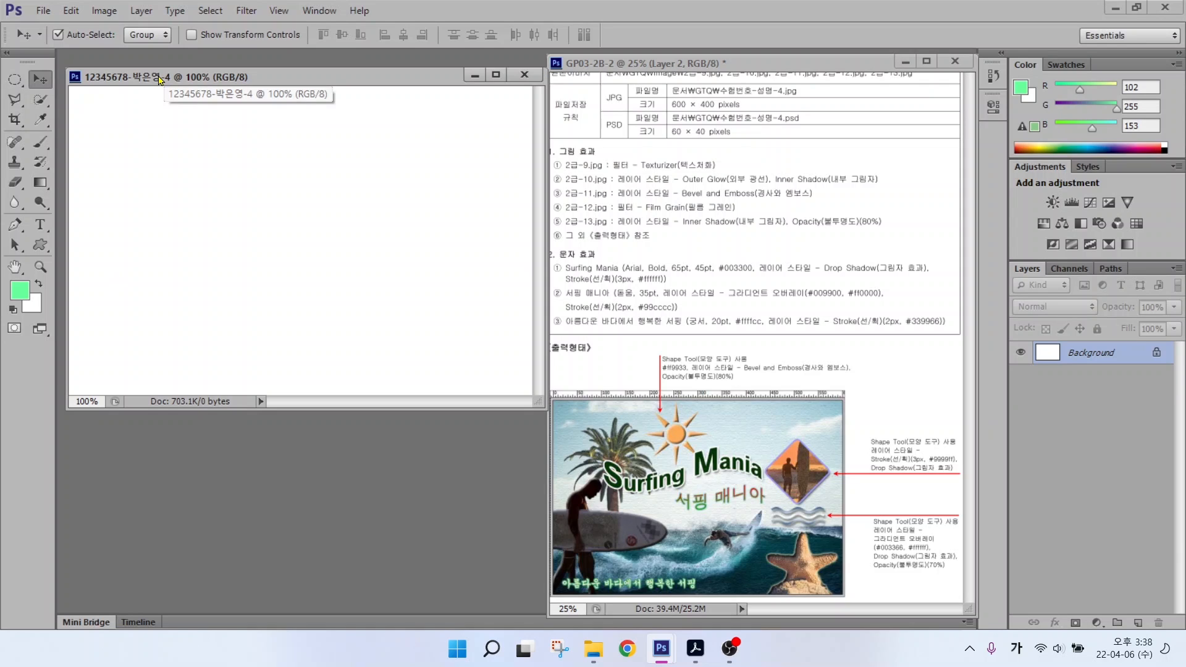
key(ctrl+r)
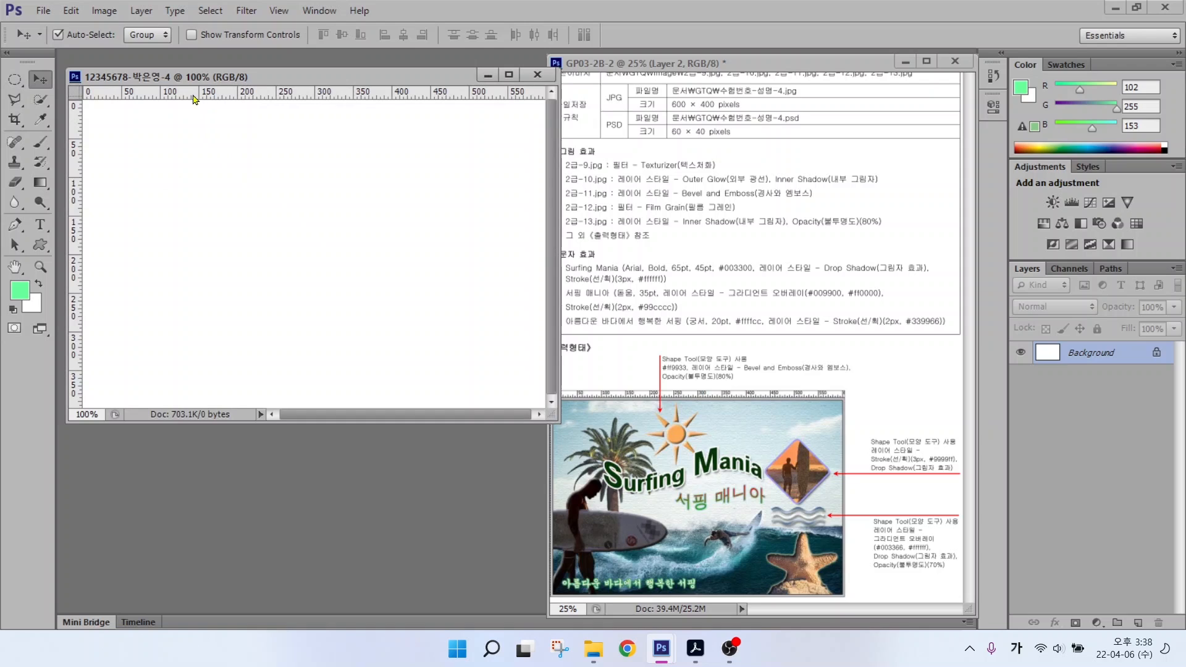
Step: Open the 2급-9.jpg surf photo from the image folder
drag(164, 79, 157, 74)
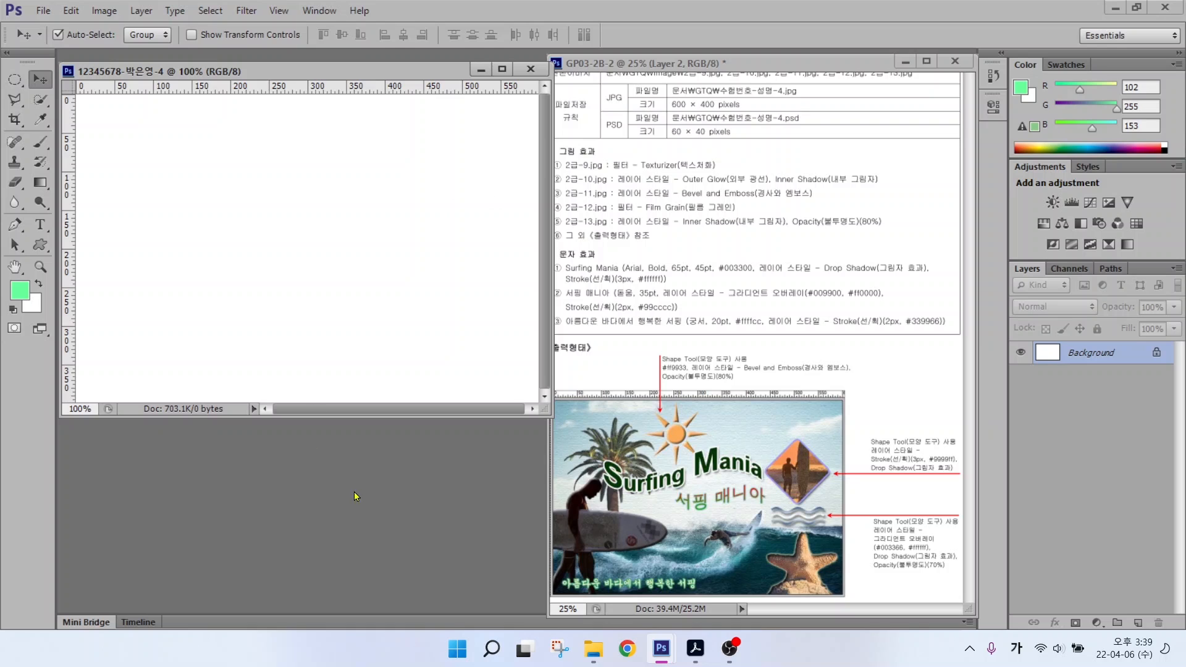
double_click(326, 482)
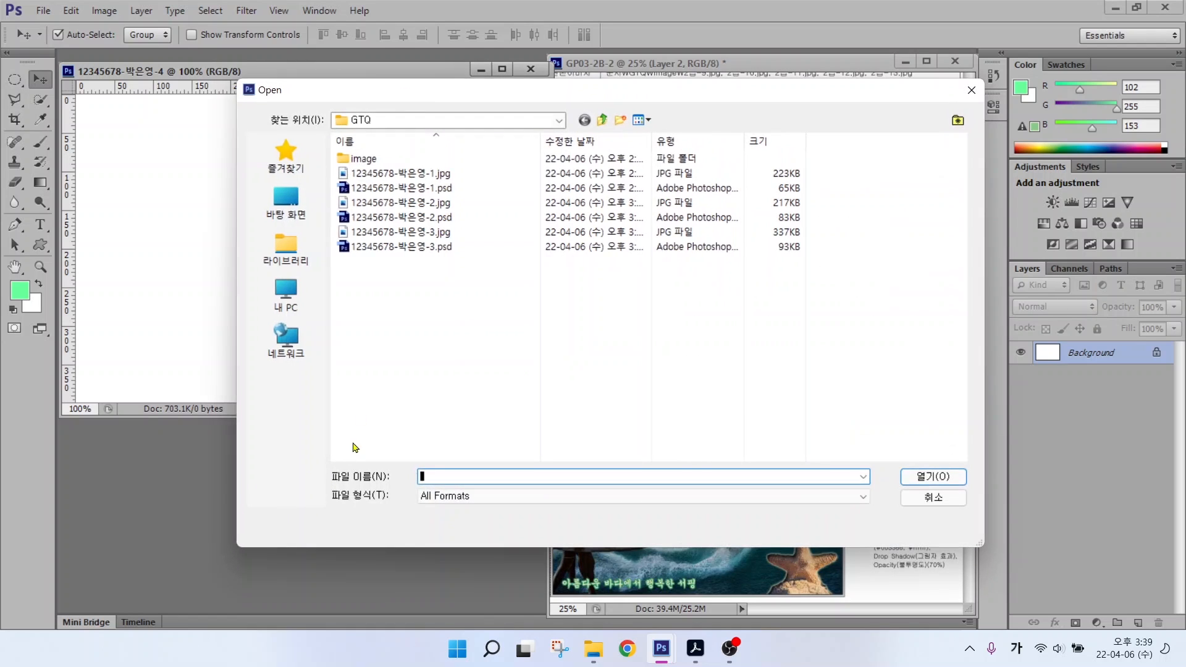
double_click(358, 159)
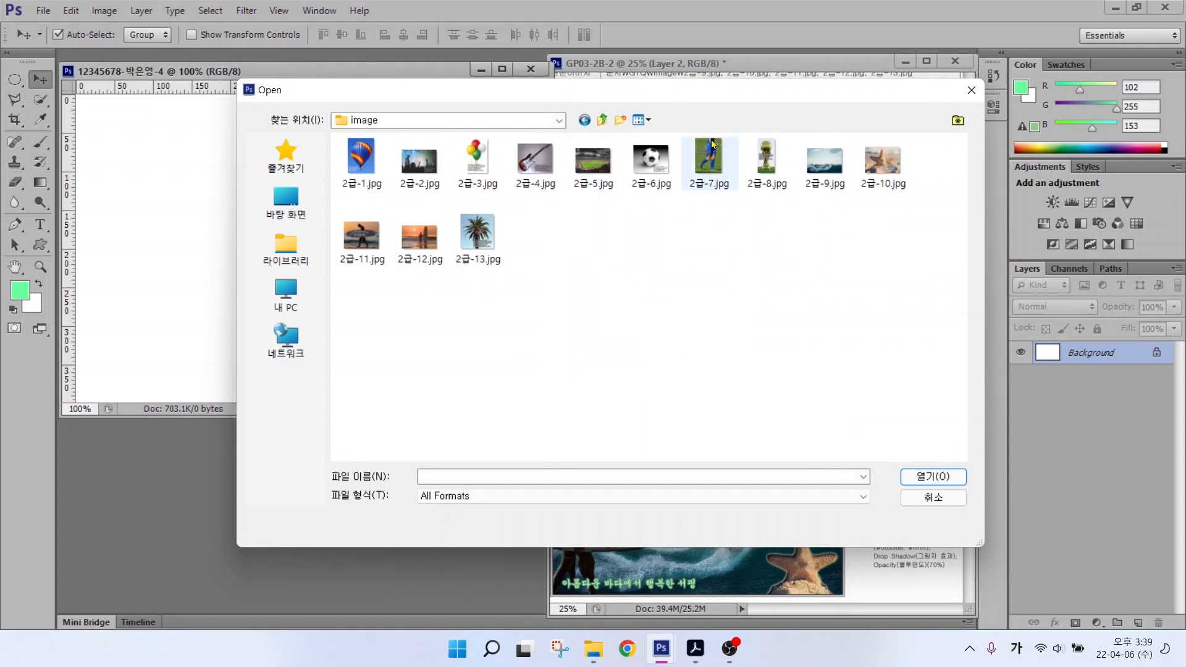
click(824, 161)
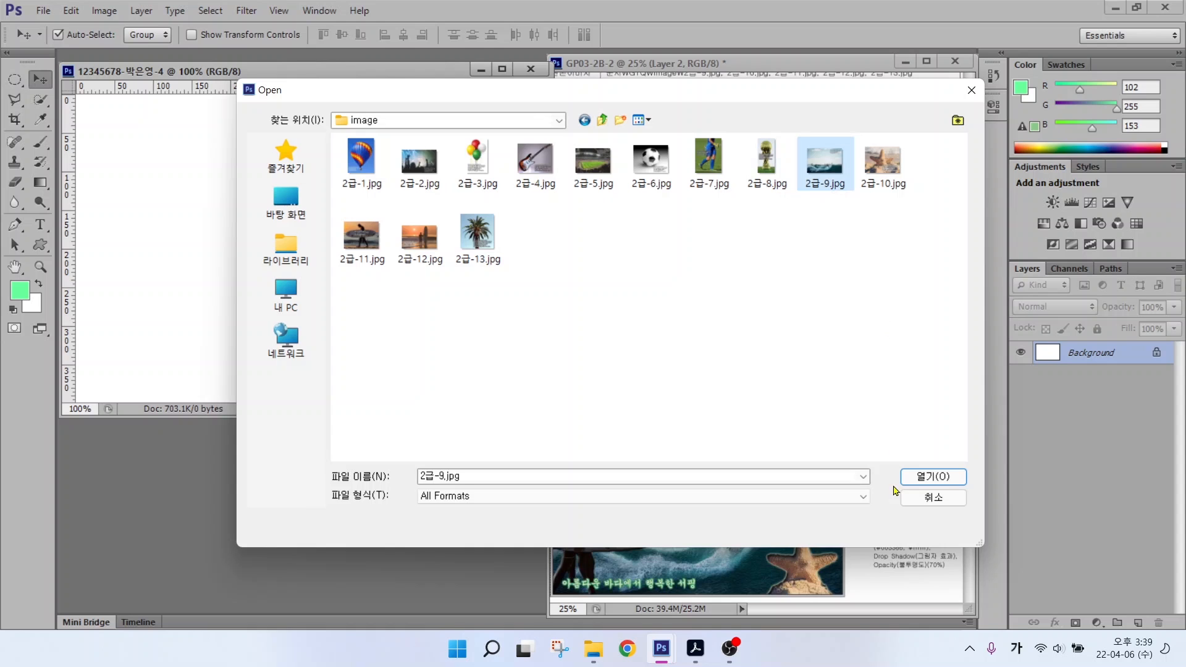
click(929, 476)
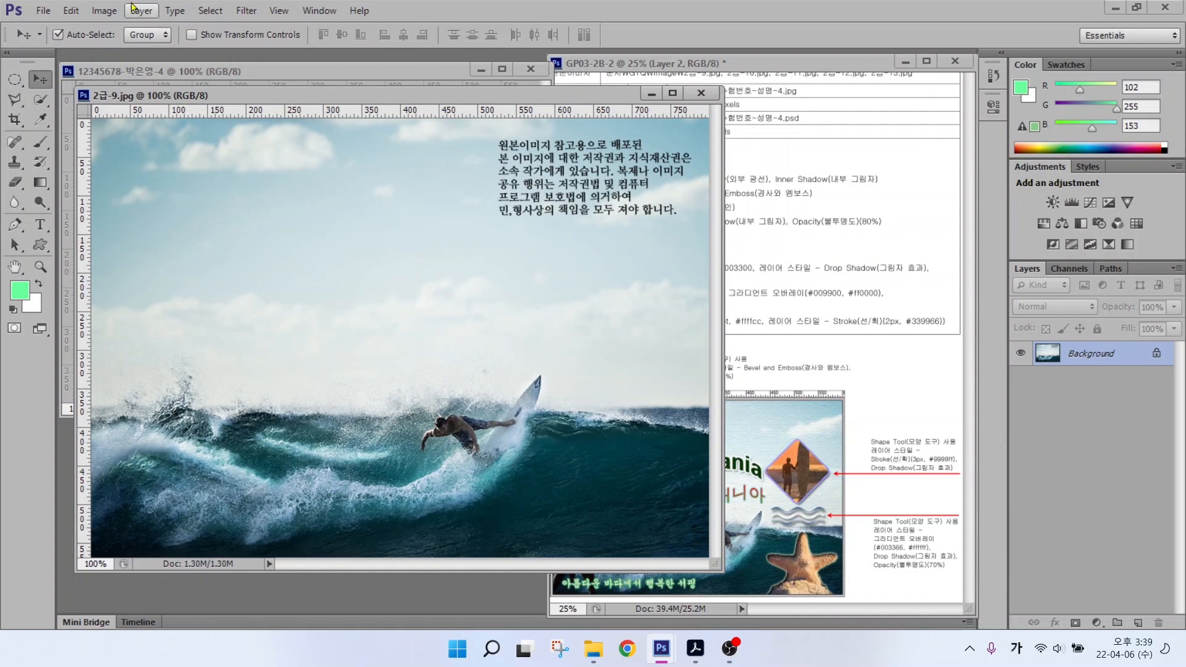
Step: Resize the surf photo to 600 pixels wide (600 × 427) in Image Size
click(95, 11)
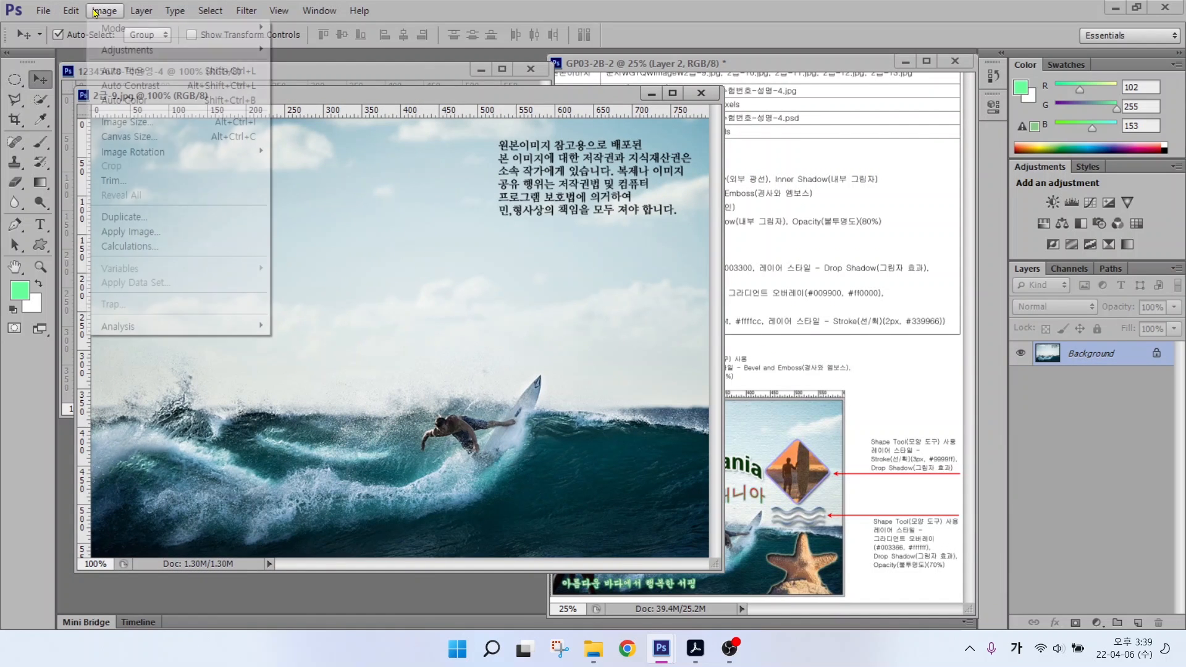
click(117, 122)
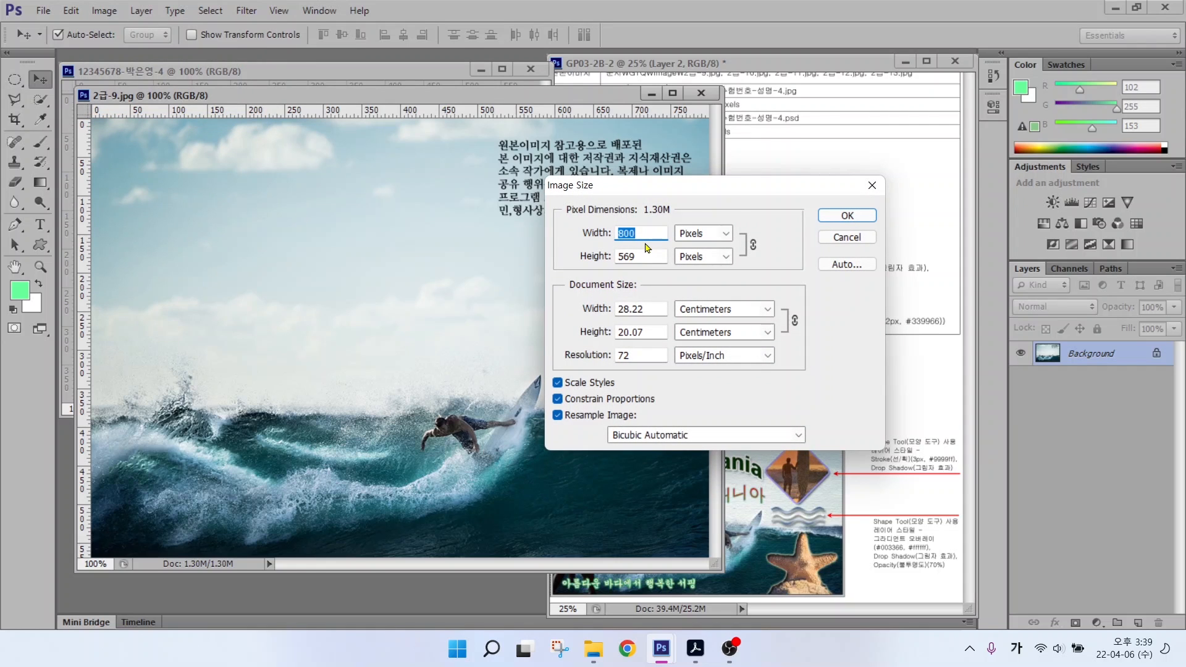
text(600)
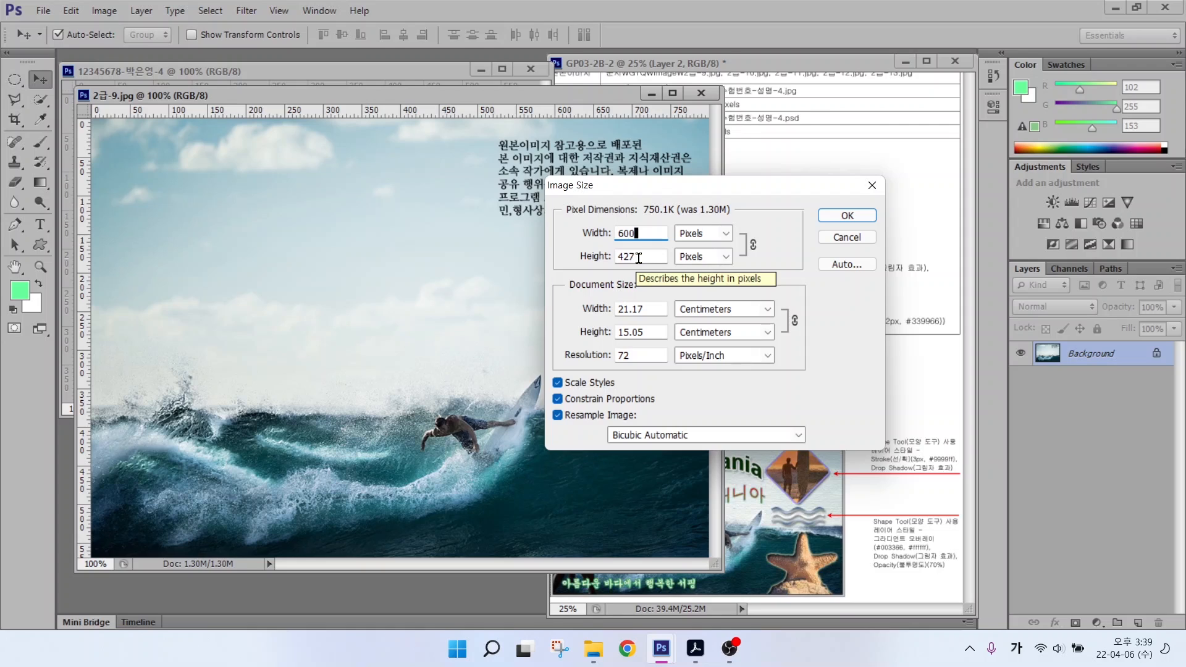
drag(638, 257, 589, 257)
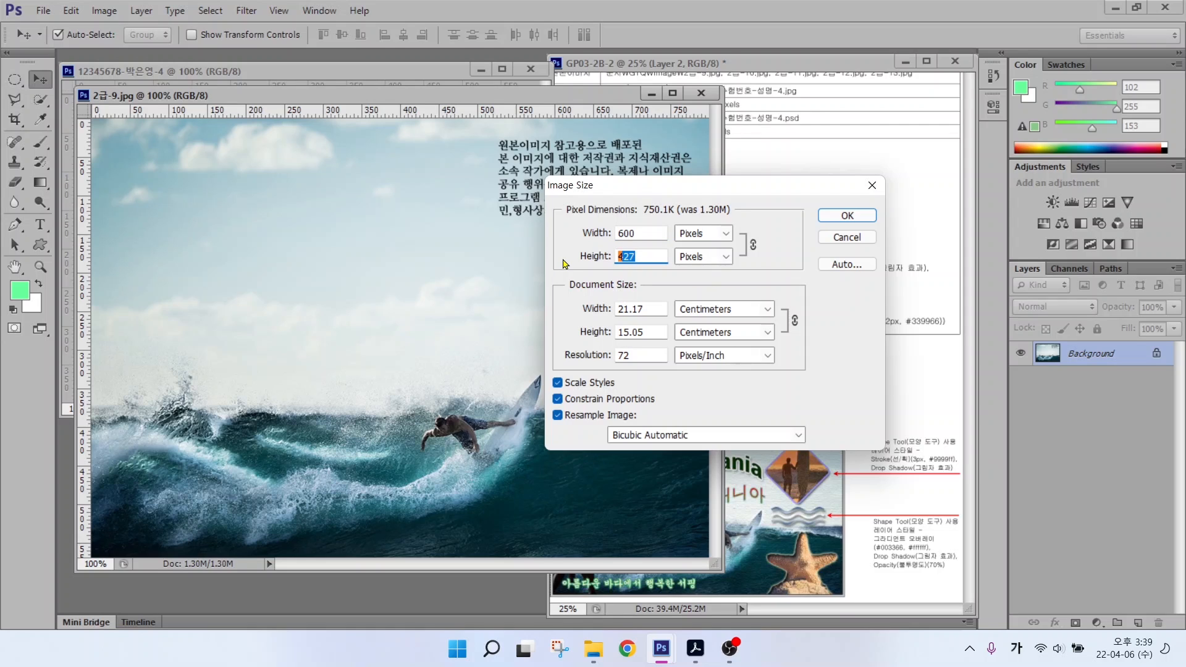
text(400)
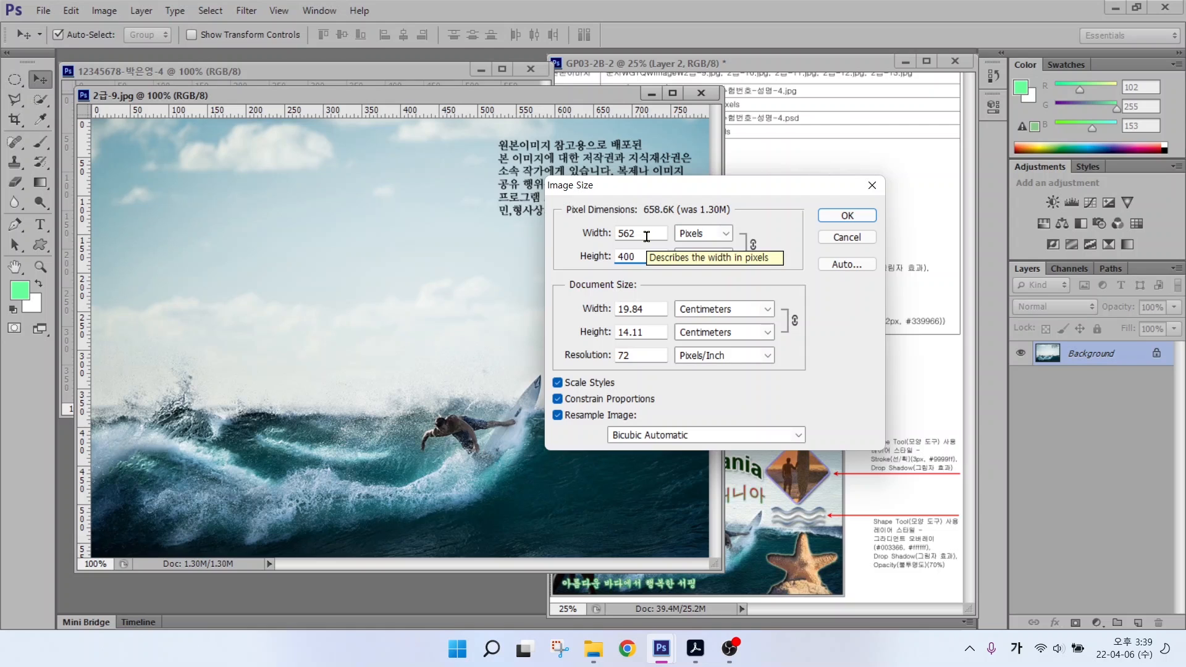
drag(646, 236, 568, 233)
text(600)
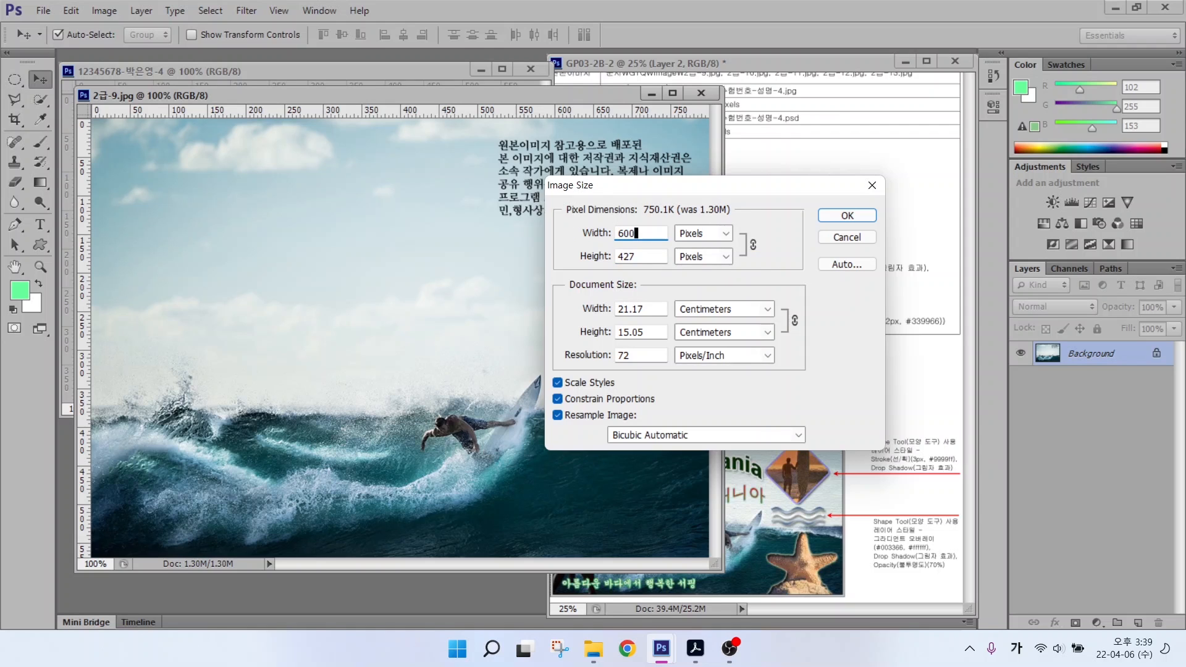
click(845, 216)
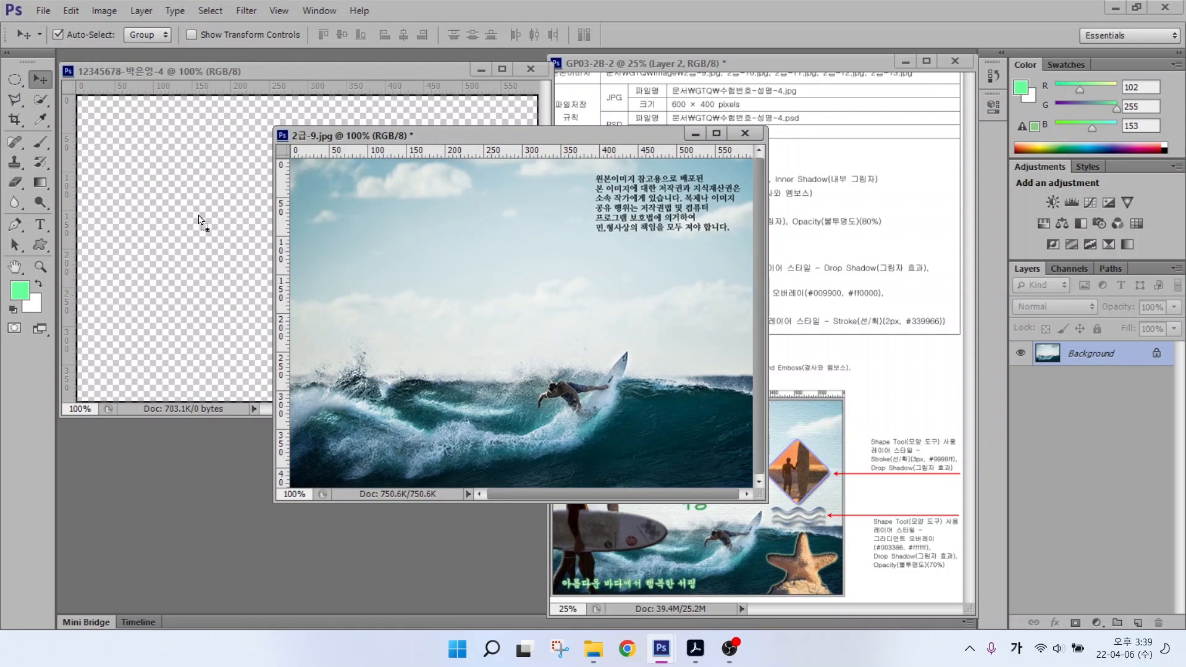
Step: Drag the photo into the new document, close the original unsaved, and name the layer 2-9
drag(198, 219, 302, 242)
click(745, 132)
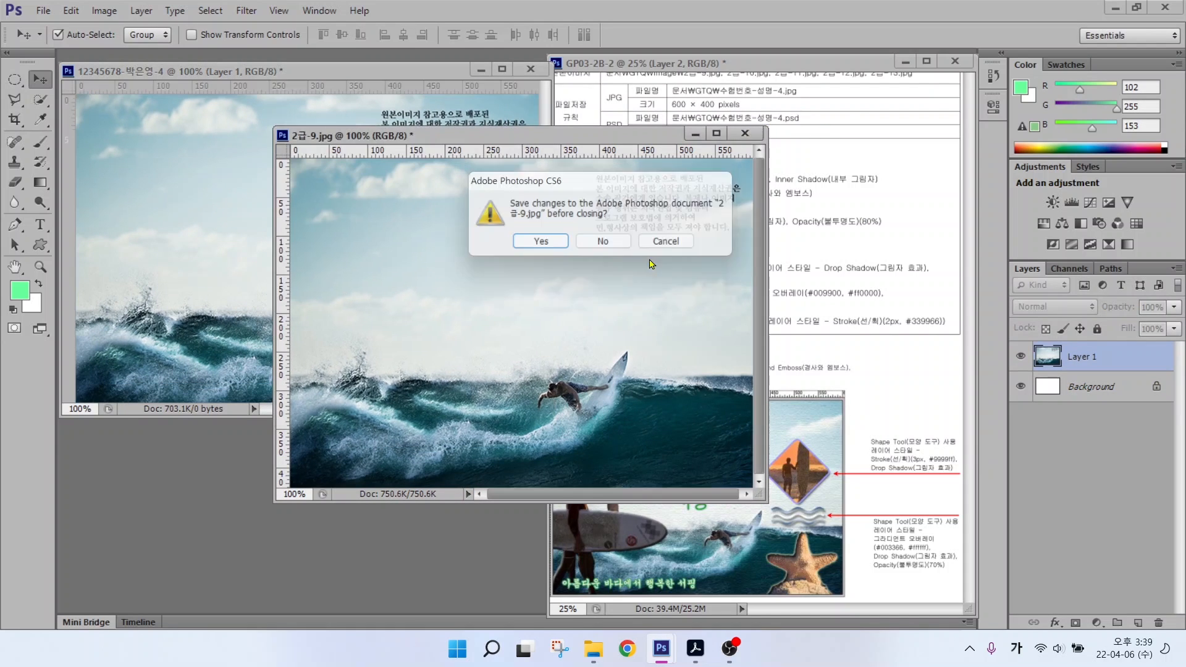
click(607, 244)
double_click(1081, 356)
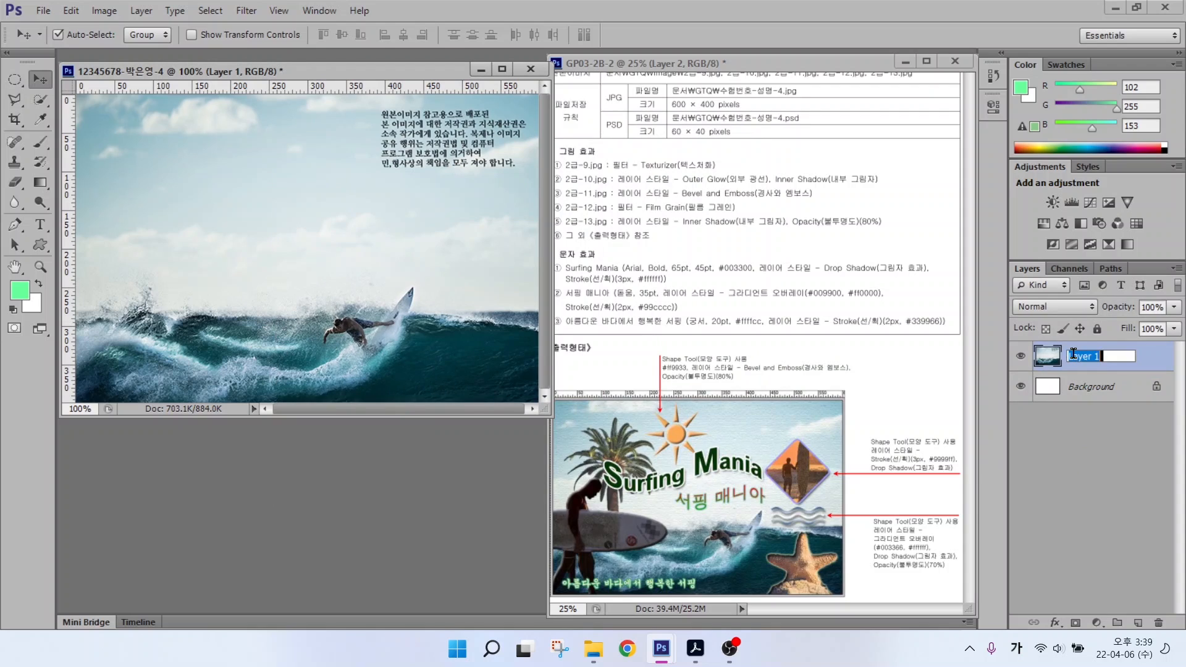
text(2-9)
key(Return)
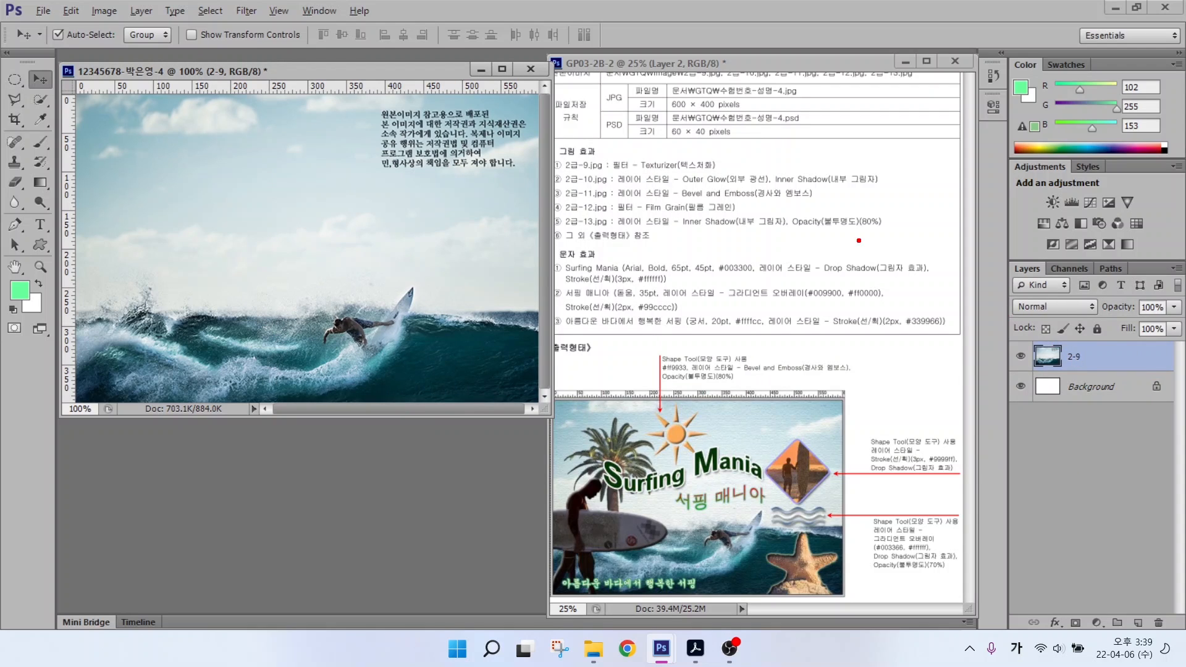
drag(628, 173, 737, 172)
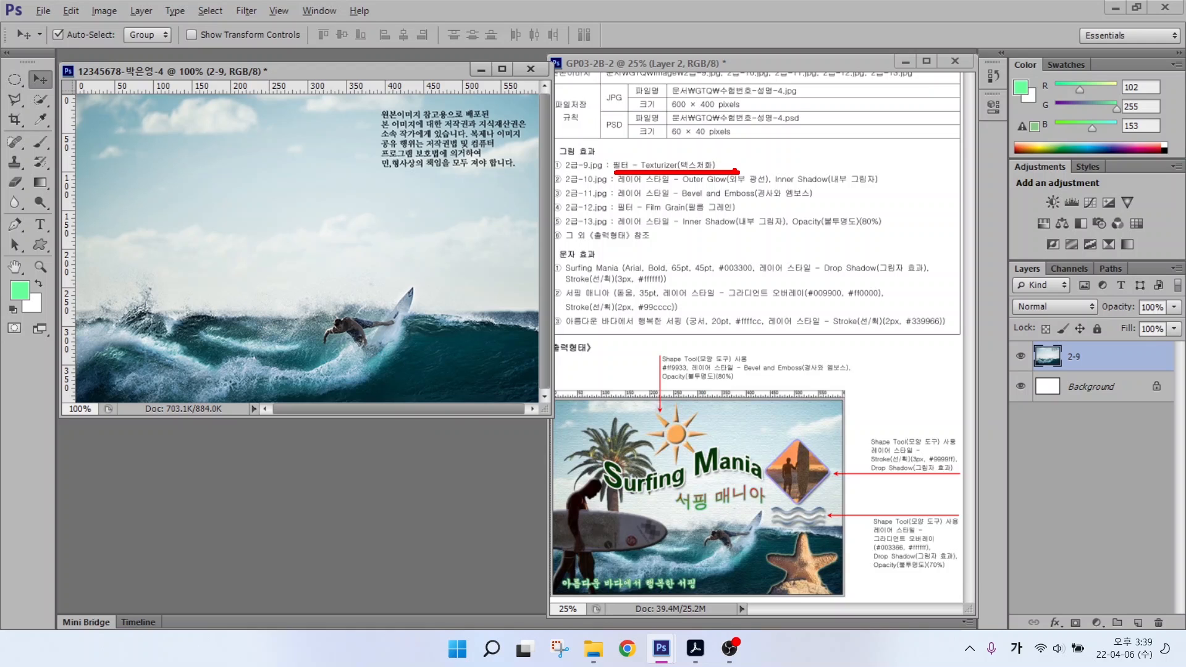
Step: Apply the Texture > Texturizer filter from the Filter Gallery to layer 2-9, then bring up Open
click(279, 11)
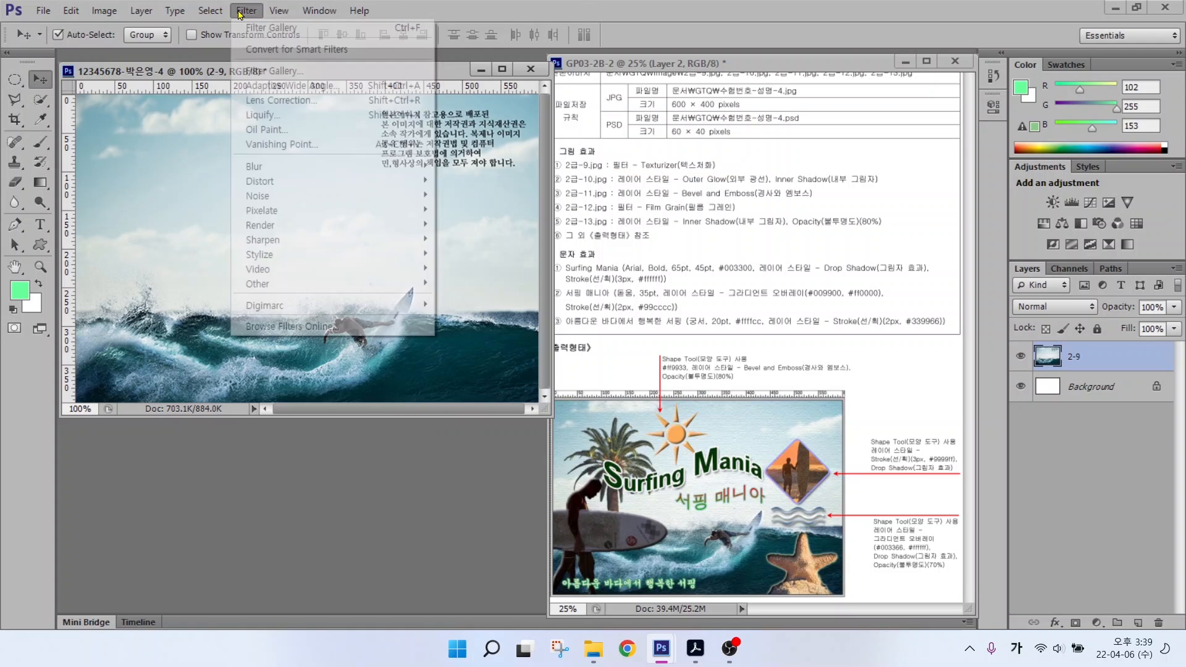
mouse_move(245, 11)
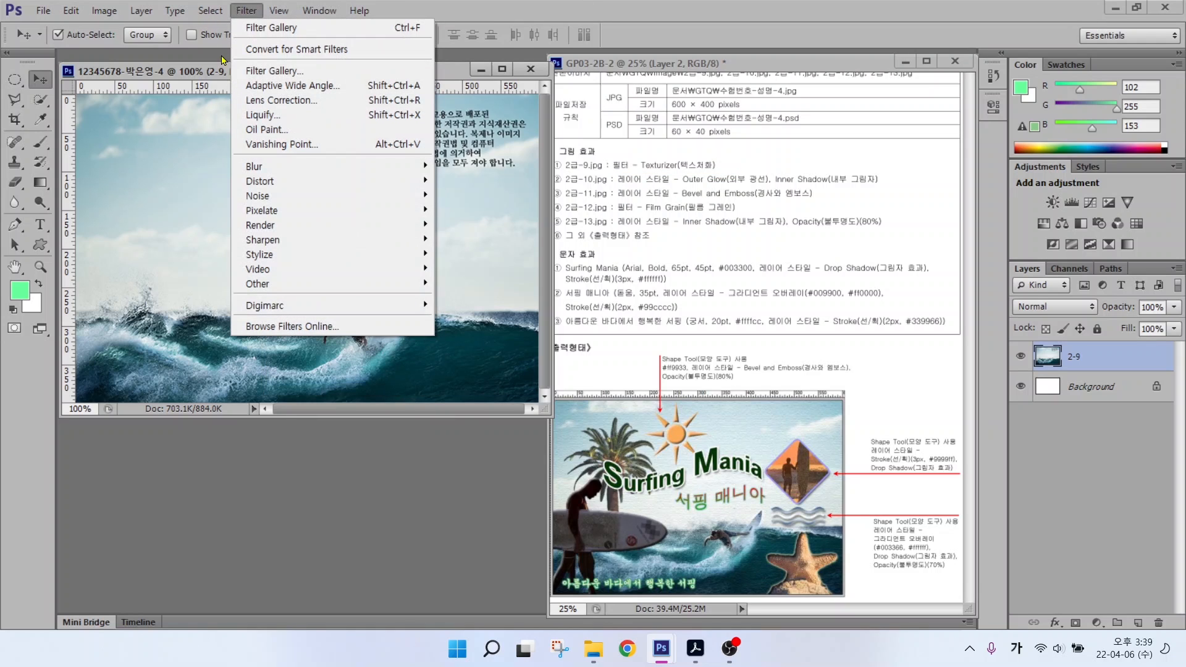
click(277, 75)
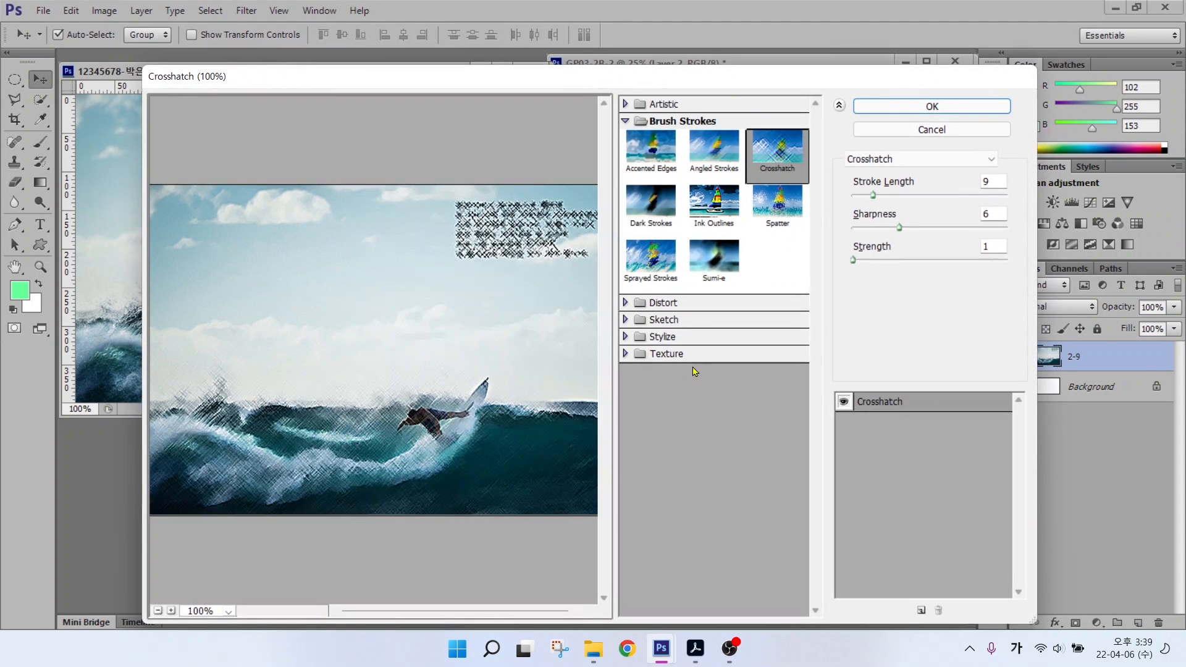
click(664, 354)
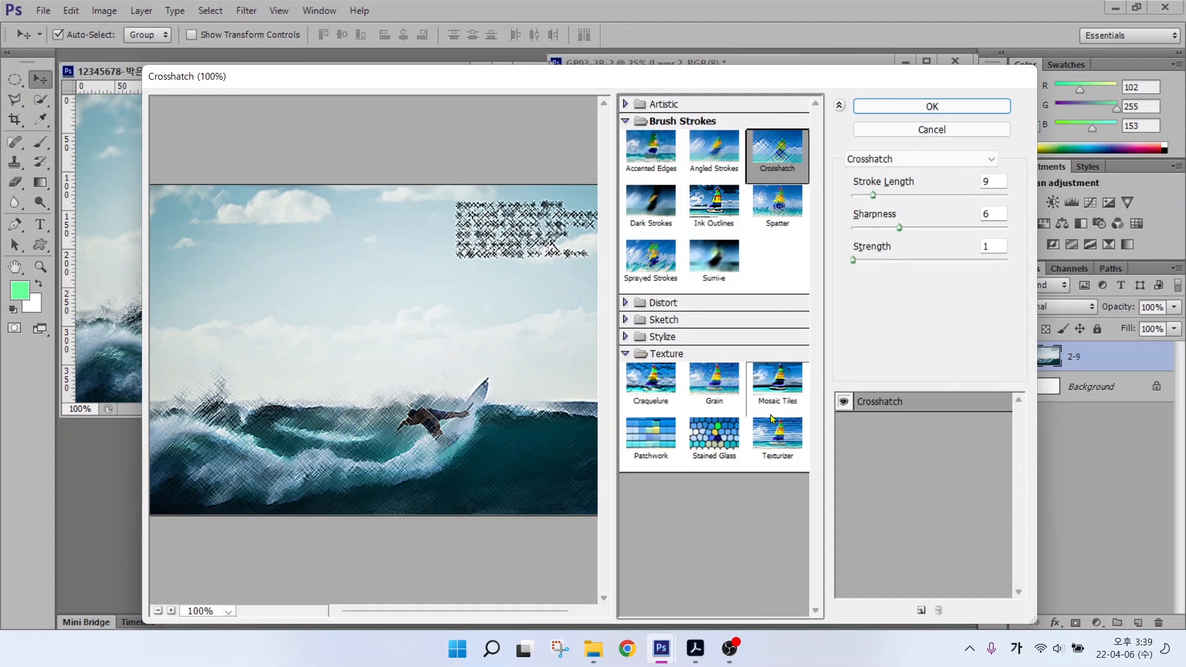
click(781, 435)
click(932, 106)
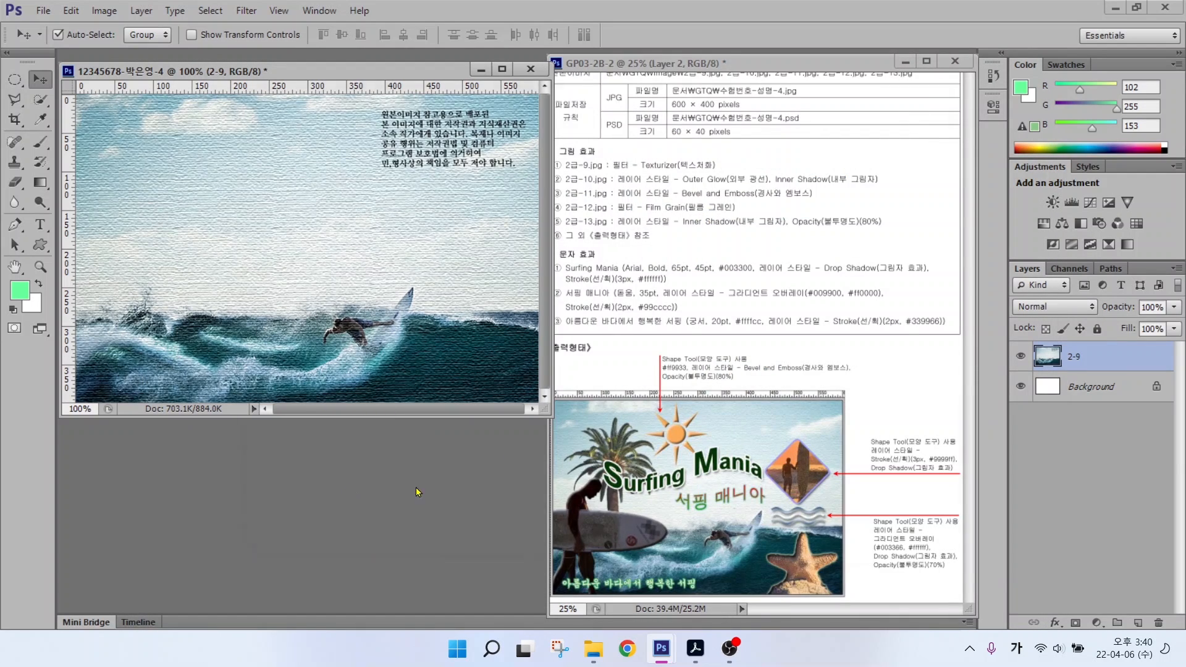
key(ctrl+o)
Step: Open 2급-10.jpg and quick-select the whole starfish
click(866, 174)
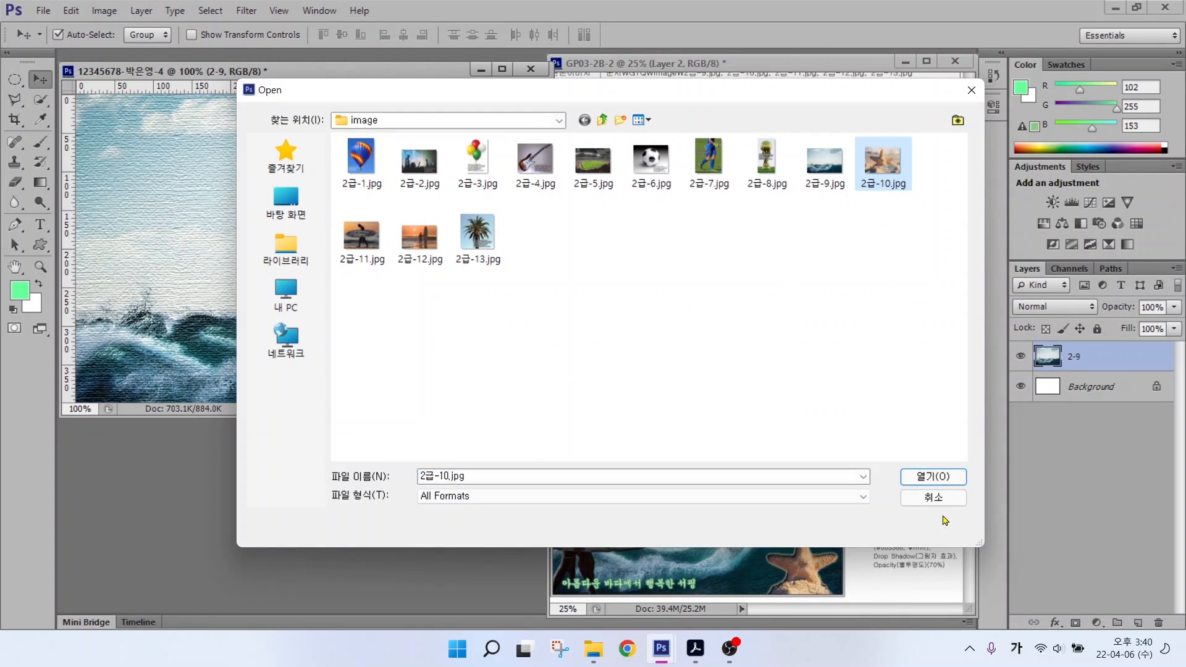
double_click(866, 174)
drag(301, 95, 455, 196)
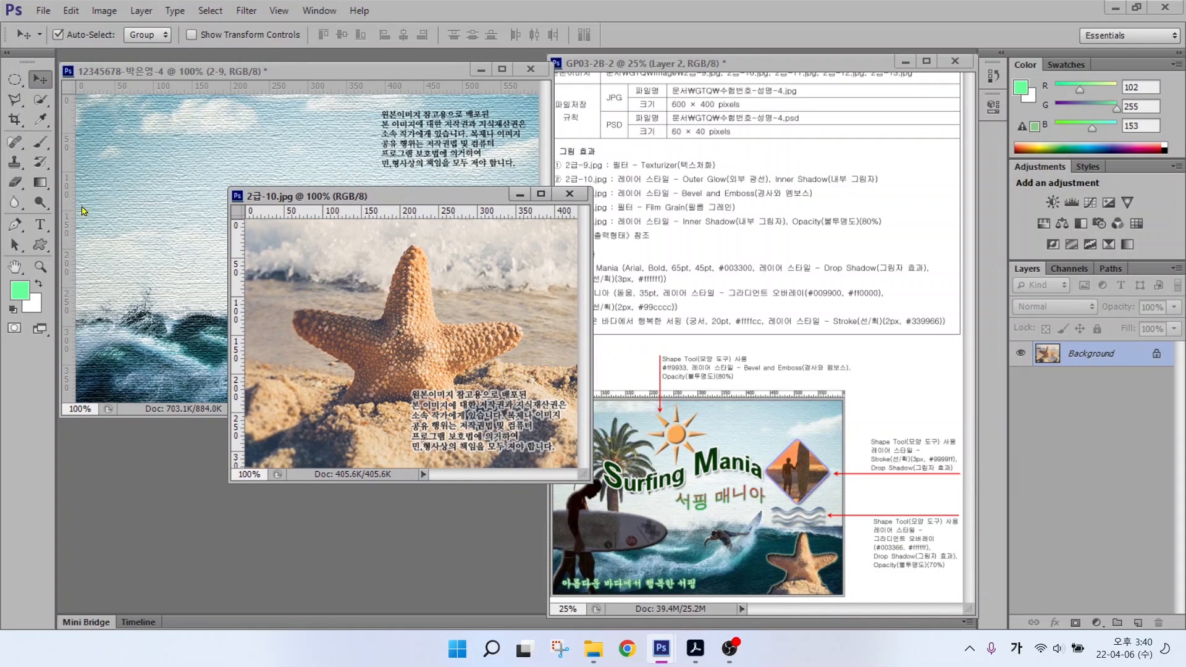
click(40, 98)
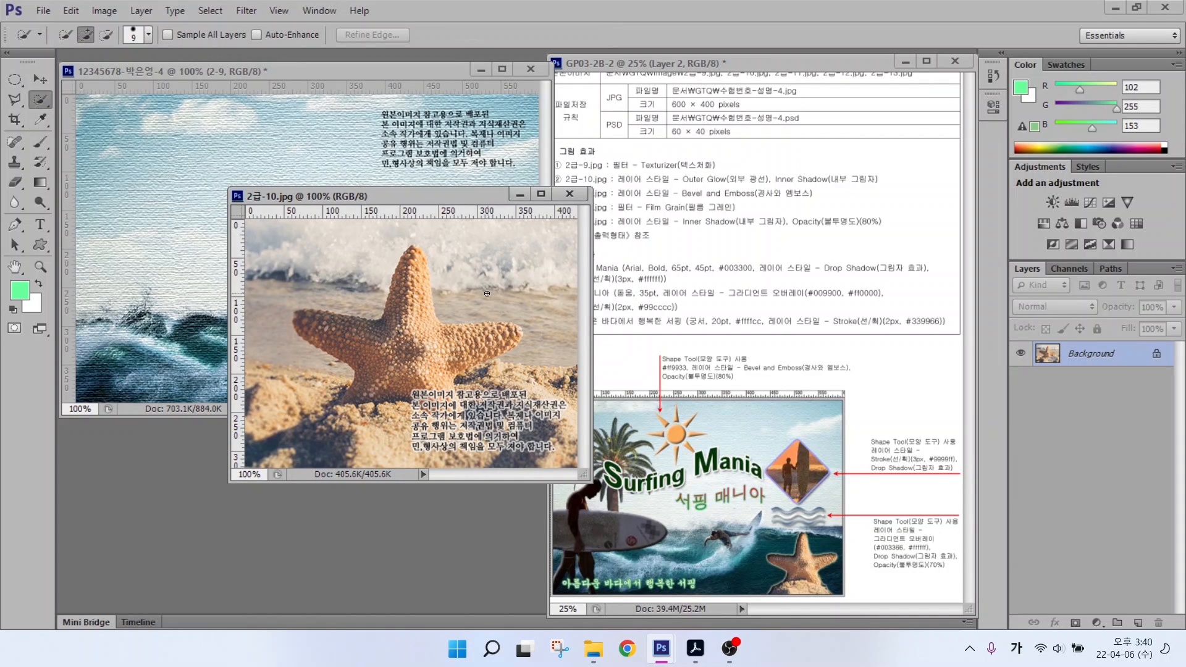
mouse_move(407, 319)
mouse_down()
mouse_move(393, 346)
mouse_move(333, 338)
mouse_move(361, 337)
mouse_up()
mouse_move(495, 339)
mouse_down()
mouse_move(438, 341)
mouse_move(395, 320)
mouse_up()
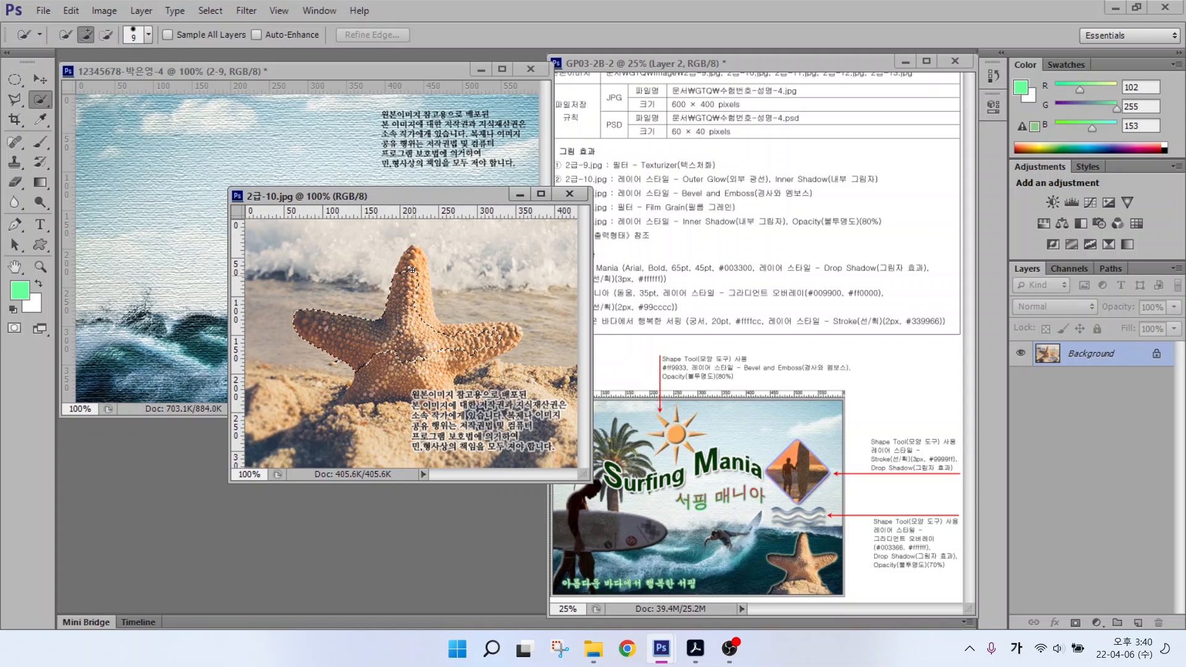
mouse_move(412, 269)
mouse_down()
mouse_move(414, 258)
mouse_move(416, 352)
mouse_move(368, 424)
mouse_up()
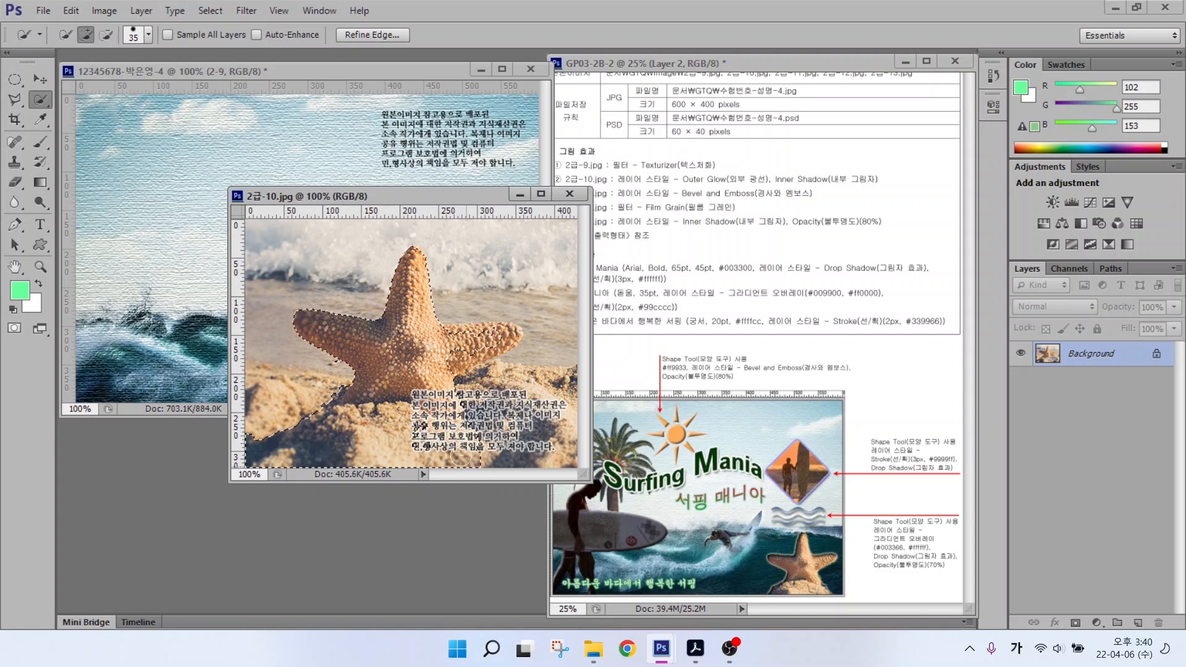
mouse_move(460, 457)
mouse_down()
mouse_move(485, 349)
mouse_move(503, 340)
mouse_move(491, 385)
mouse_move(473, 233)
mouse_move(210, 247)
mouse_move(310, 302)
mouse_move(423, 336)
mouse_move(395, 340)
mouse_up()
Step: Move the starfish into the poster as layer 2-10, scaled to about 63%, in the lower right
key(v)
click(569, 194)
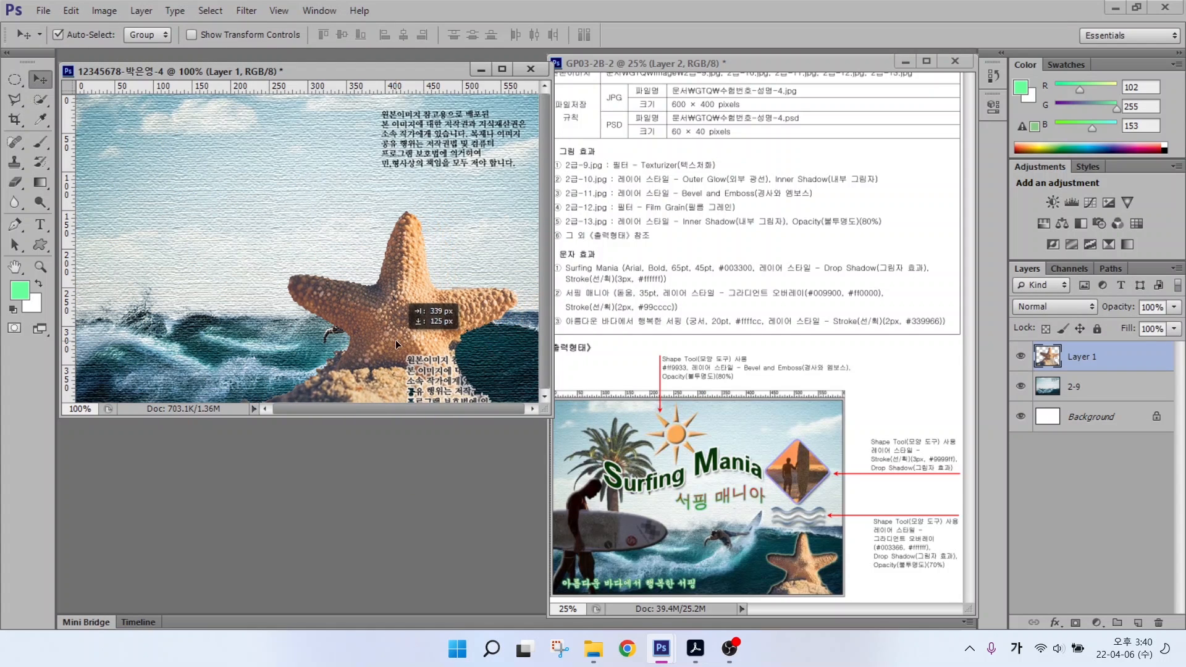
double_click(1081, 356)
text(2-10)
key(Return)
key(ctrl+t)
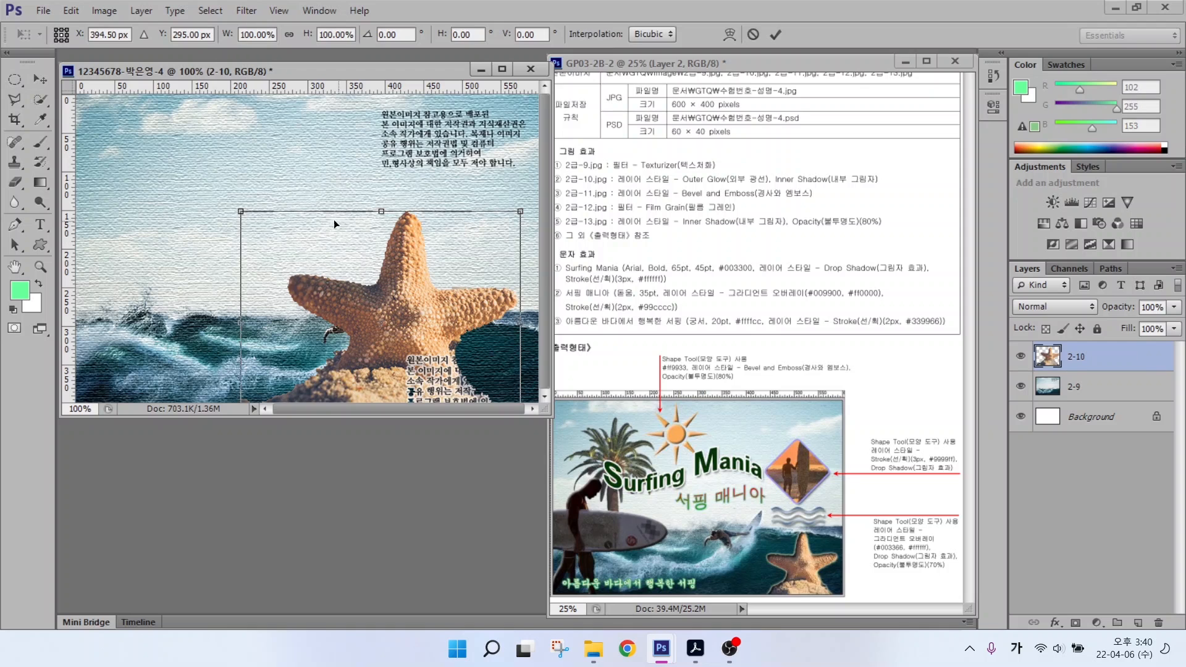
drag(235, 208, 370, 359)
drag(464, 382, 472, 366)
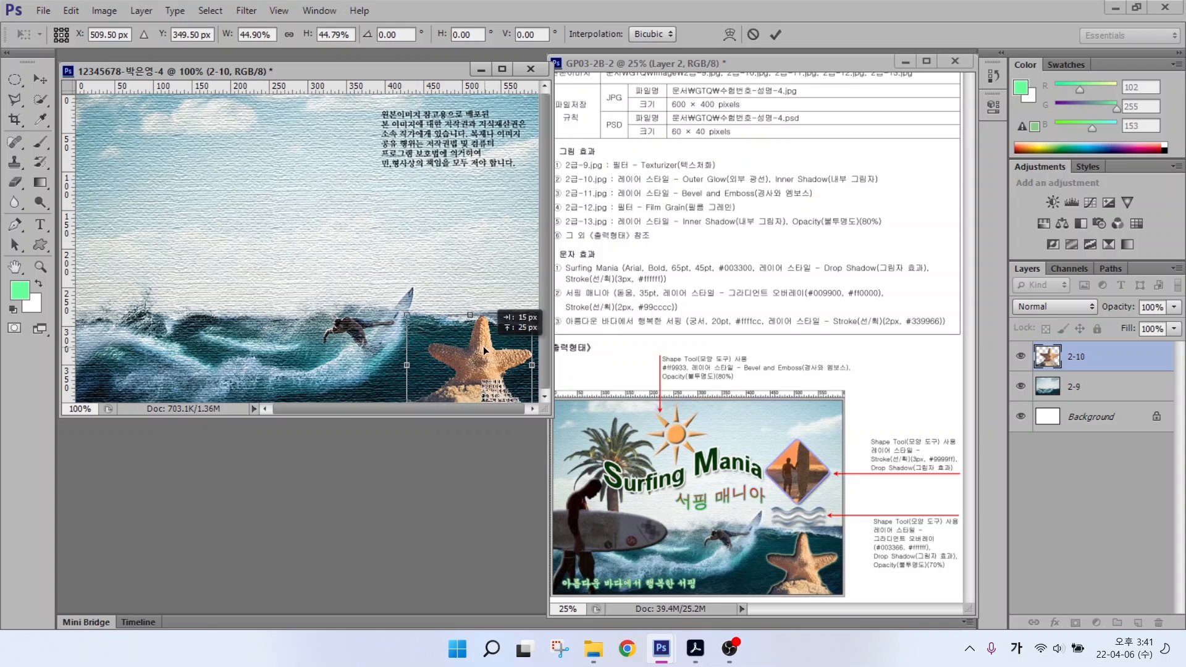
key(Return)
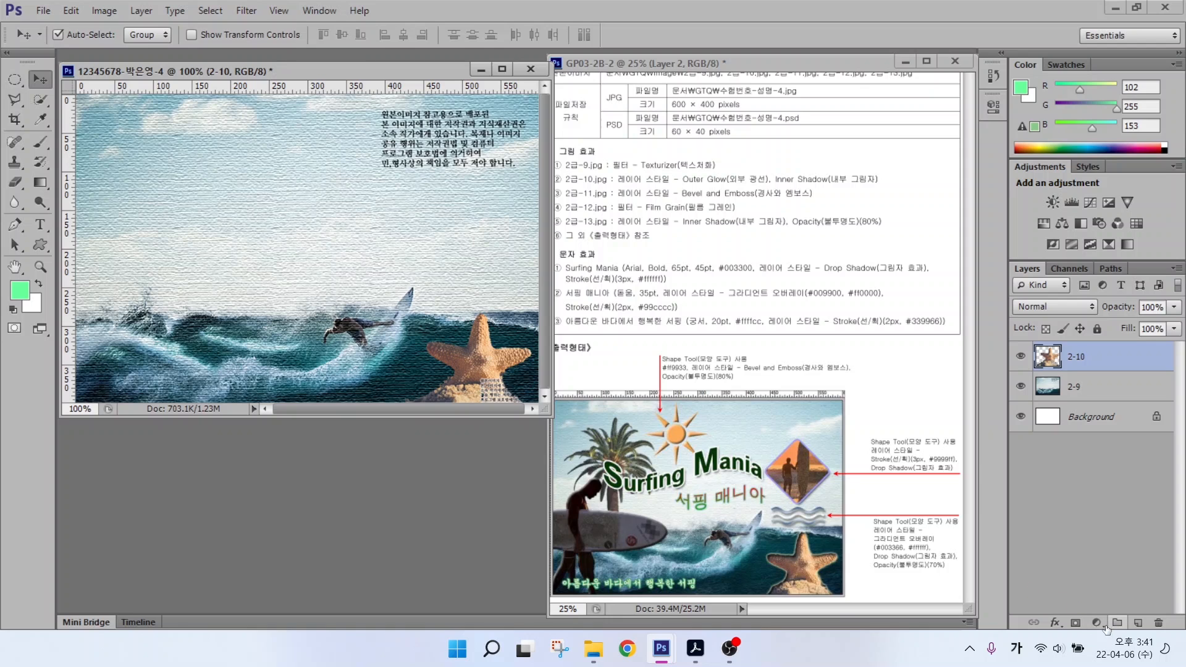
Step: Give the starfish Outer Glow and Inner Shadow layer effects, then bring up Open
click(1054, 627)
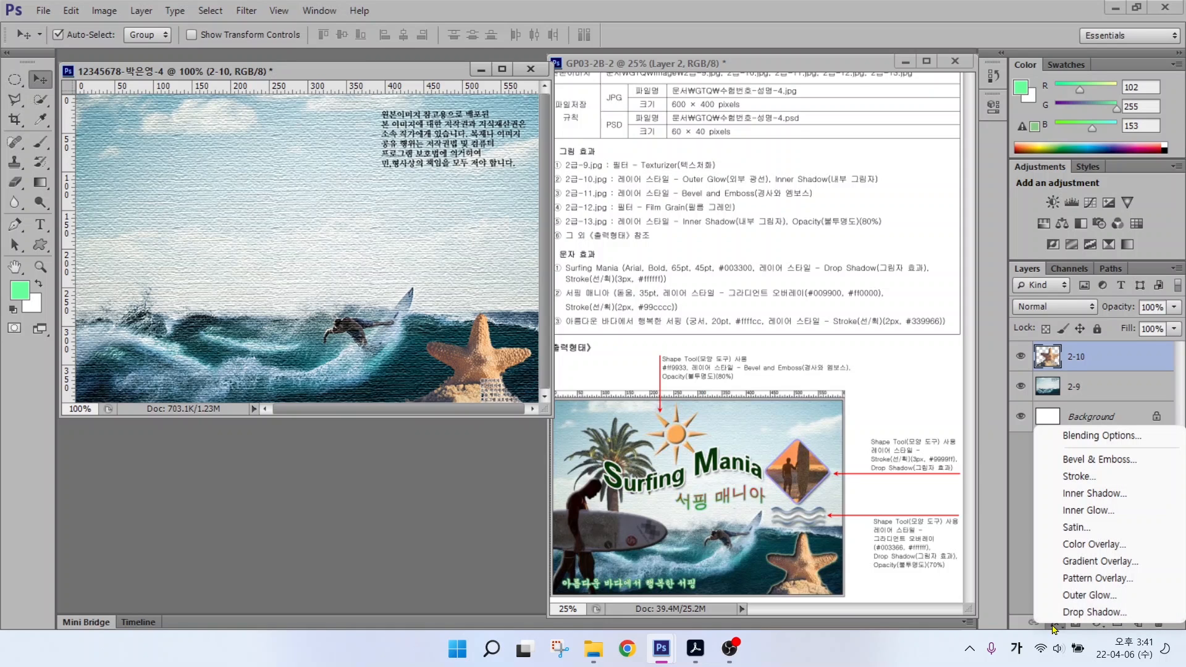
click(1066, 595)
click(363, 324)
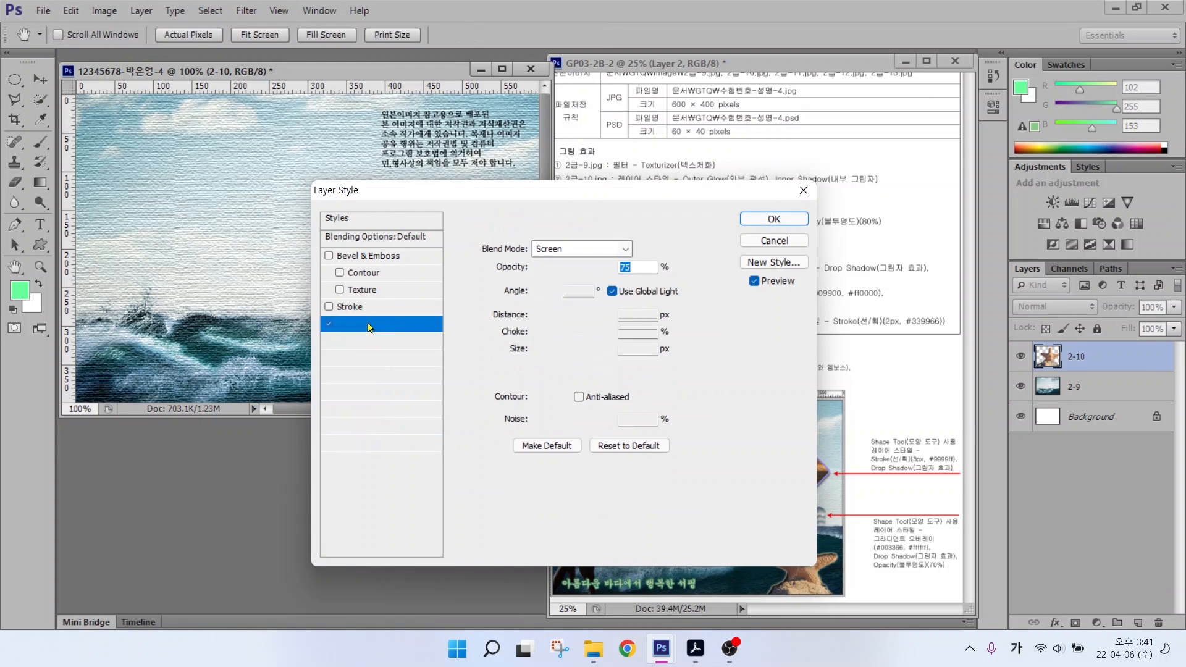
key(Return)
key(ctrl+o)
Step: Open 2급-11.jpg and quick-select the surfer with his surfboard
click(360, 235)
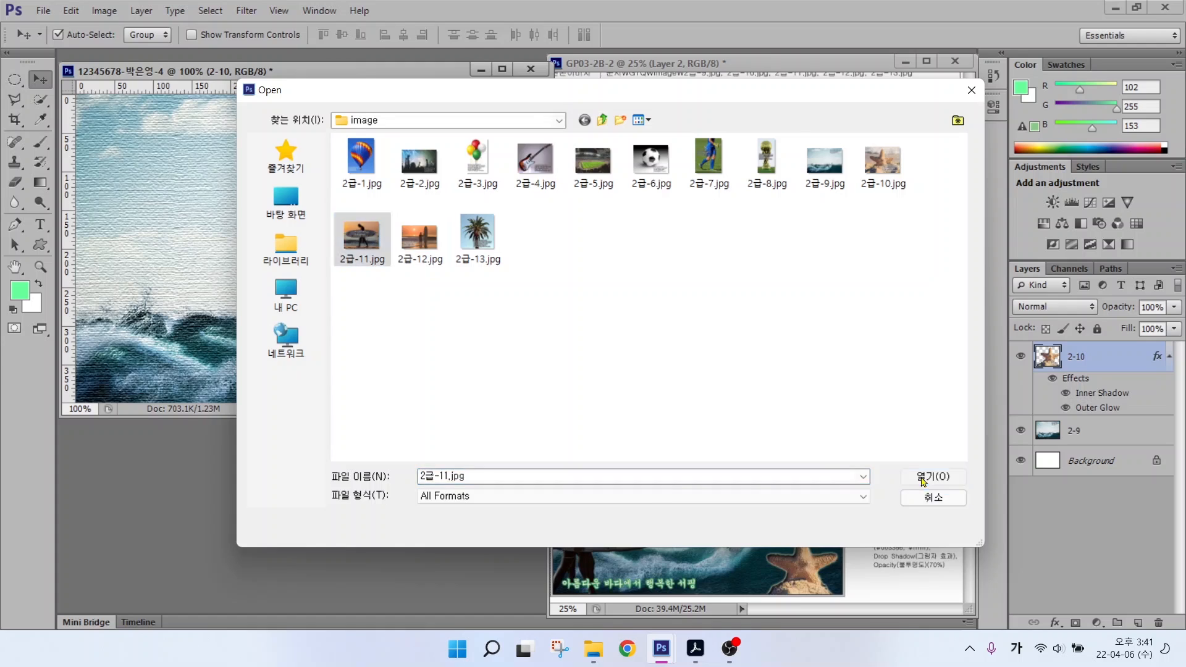
click(926, 474)
drag(219, 97, 455, 200)
key(w)
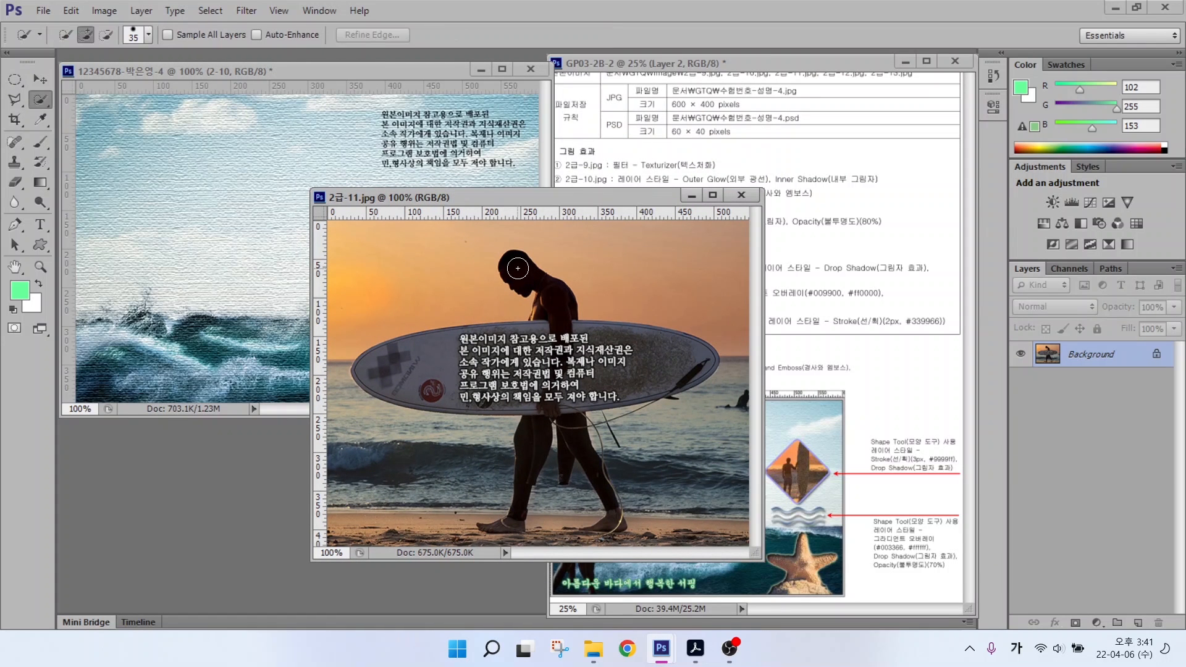
mouse_move(520, 276)
mouse_down()
mouse_move(551, 336)
mouse_move(390, 356)
mouse_move(627, 351)
mouse_move(636, 364)
mouse_move(601, 382)
mouse_move(632, 371)
mouse_move(534, 438)
mouse_move(574, 436)
mouse_up()
key(bracketleft)
key(bracketleft)
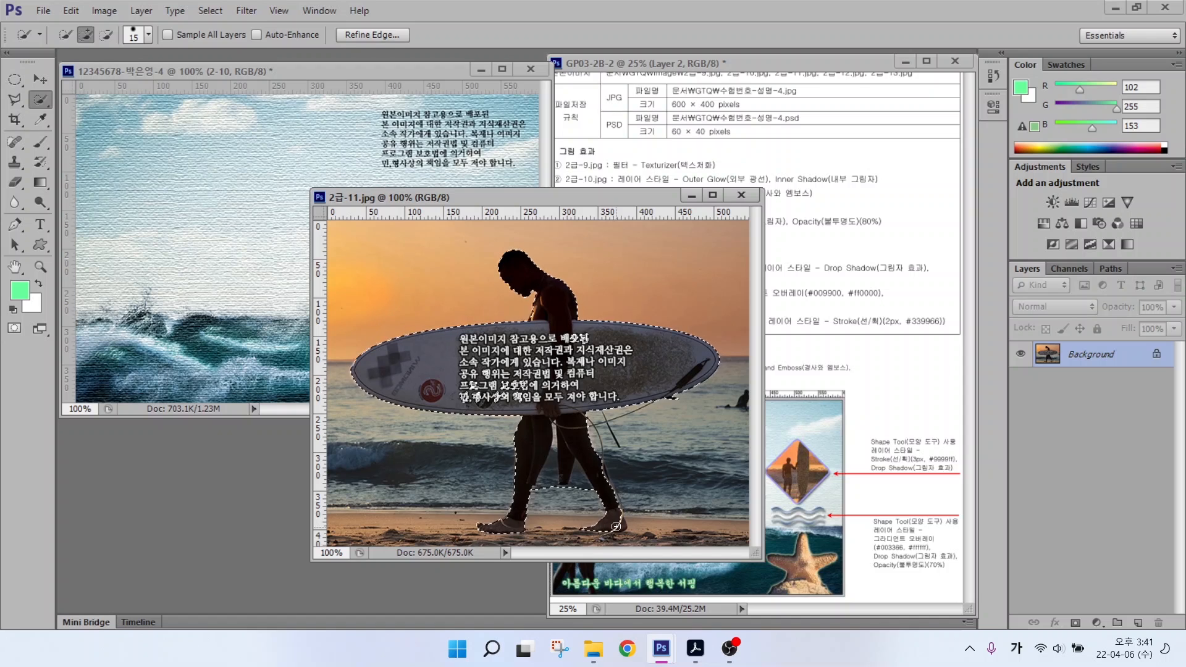
click(552, 460)
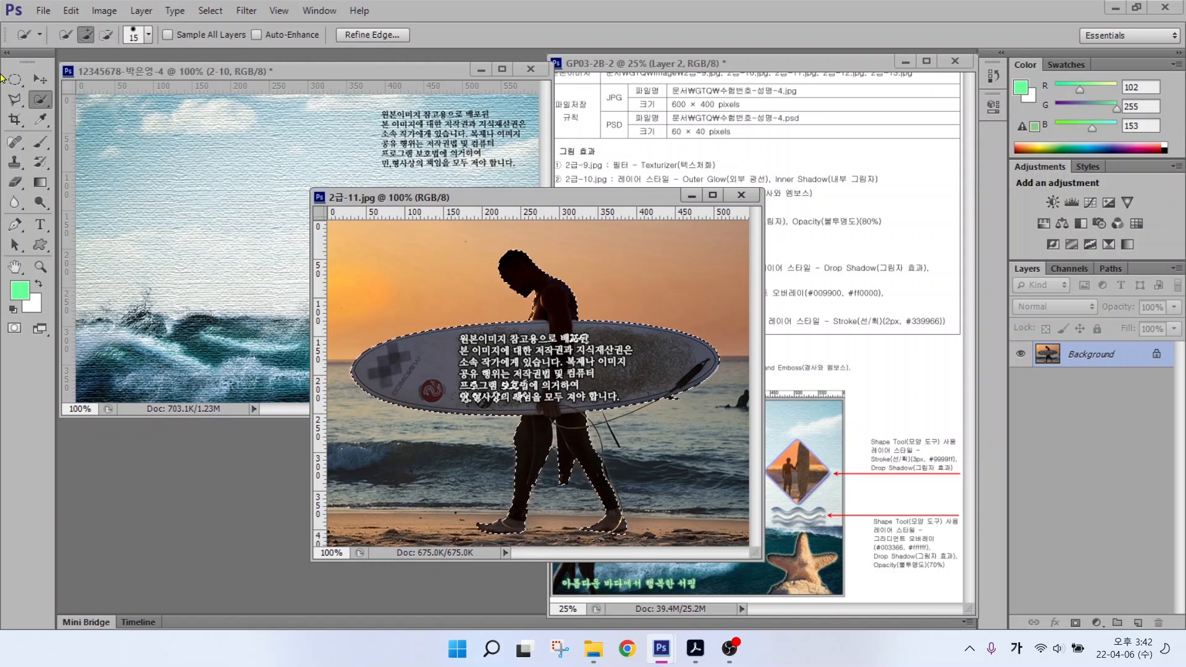
Step: Move the surfer into the poster, close the source image, and name the layer 2-11
click(40, 79)
drag(525, 346, 242, 287)
click(741, 195)
double_click(1080, 357)
text(2-11)
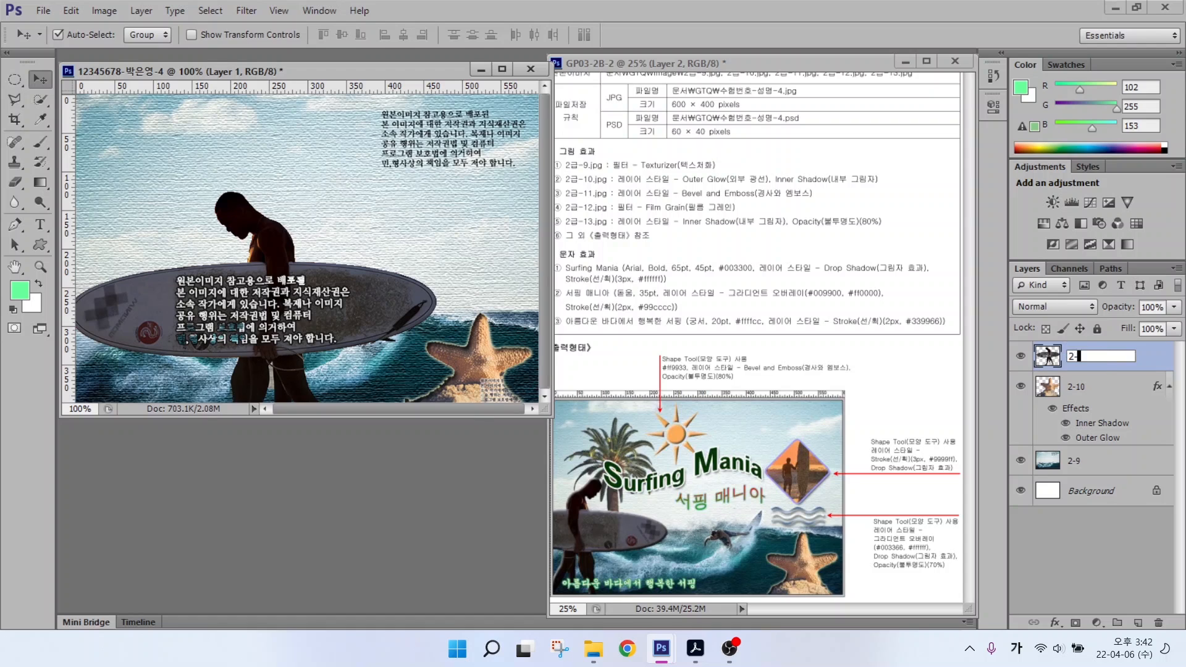
key(Return)
Step: Flip the surfer horizontally and shrink him to about 71% at the poster's left edge
key(ctrl+t)
right_click(250, 268)
click(293, 504)
drag(436, 192, 376, 222)
drag(210, 334, 127, 275)
drag(295, 166, 237, 213)
key(Return)
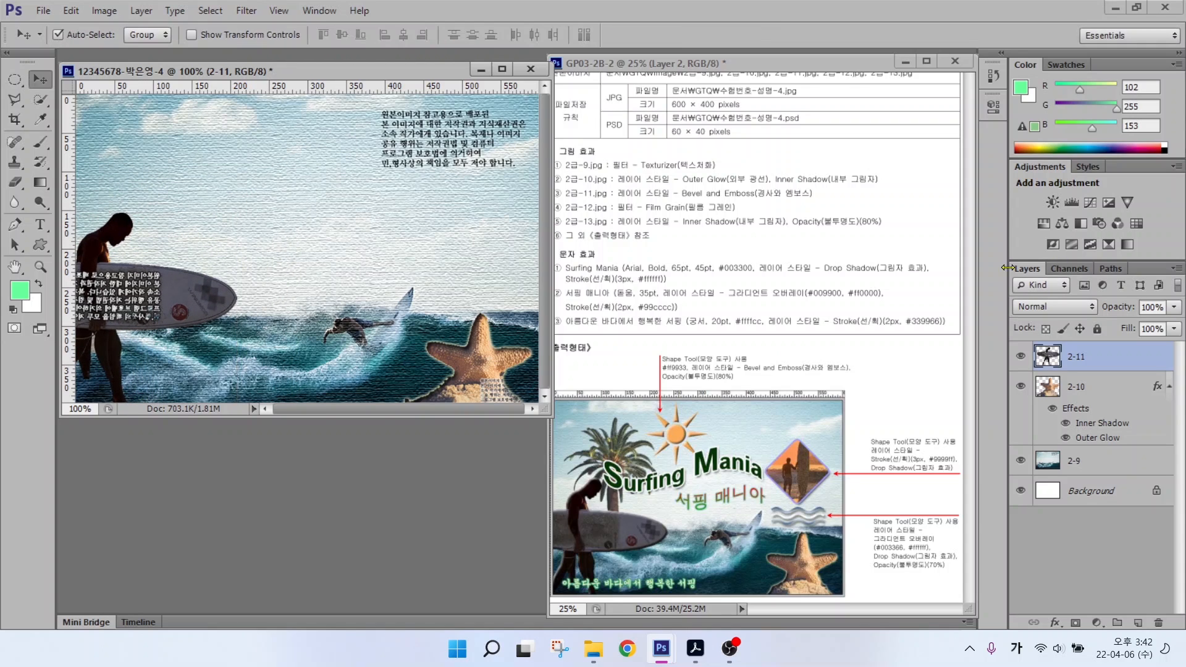
Step: Add Bevel & Emboss to the surfer, nudge him right, and open 2급-12.jpg
click(1049, 622)
click(1071, 446)
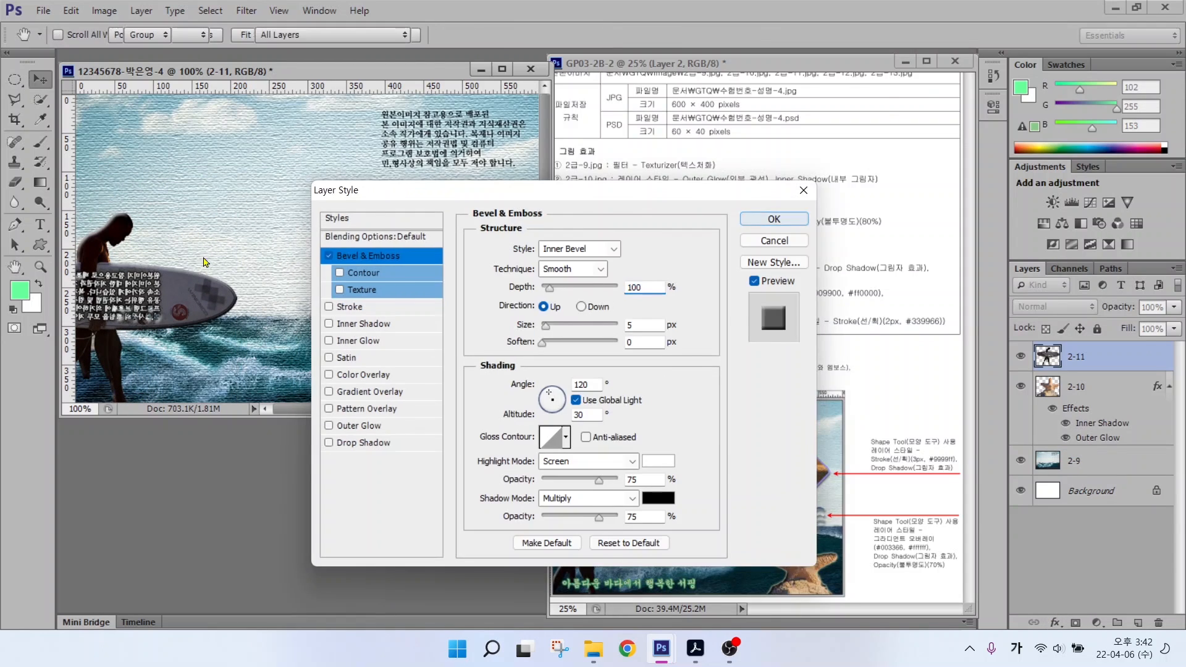
key(Return)
drag(174, 288, 190, 288)
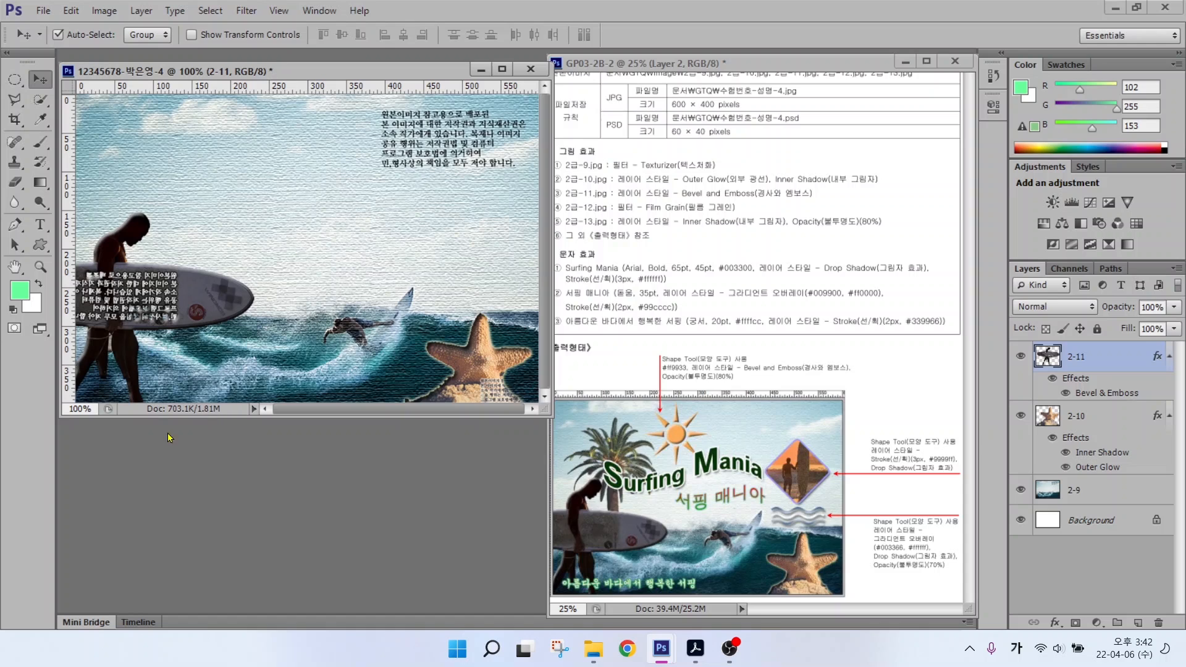
key(ctrl+o)
double_click(420, 235)
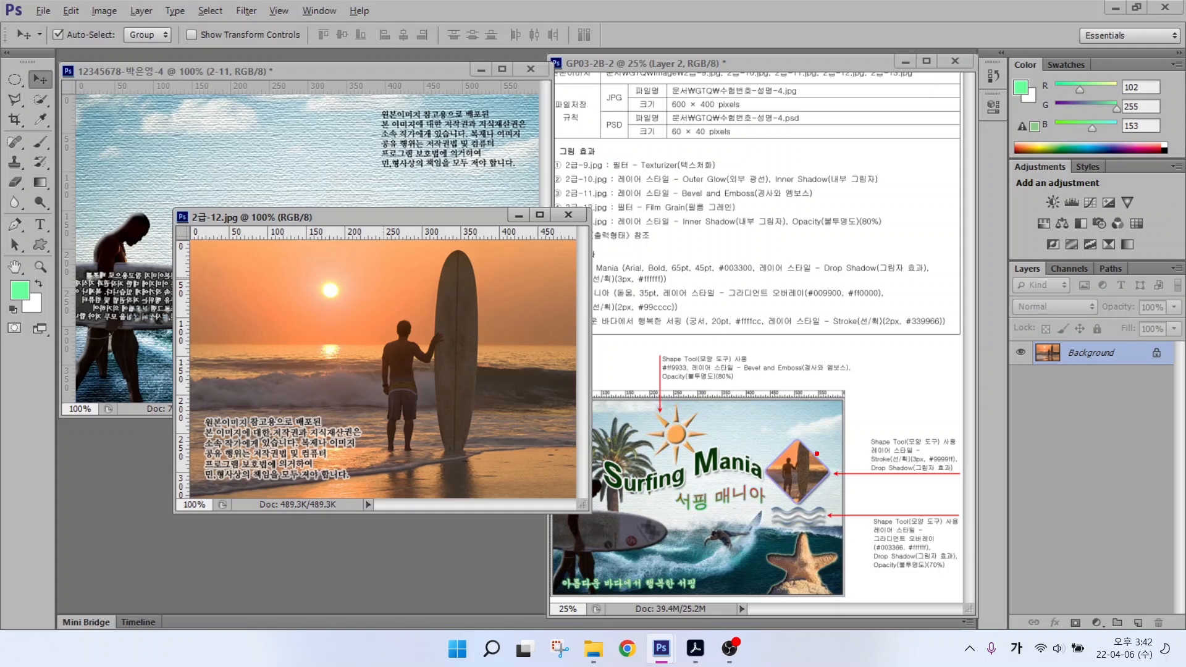
Step: Bring the sunset photo into the poster and shrink it to about 61% at the upper right
drag(820, 445, 868, 389)
drag(296, 295, 321, 280)
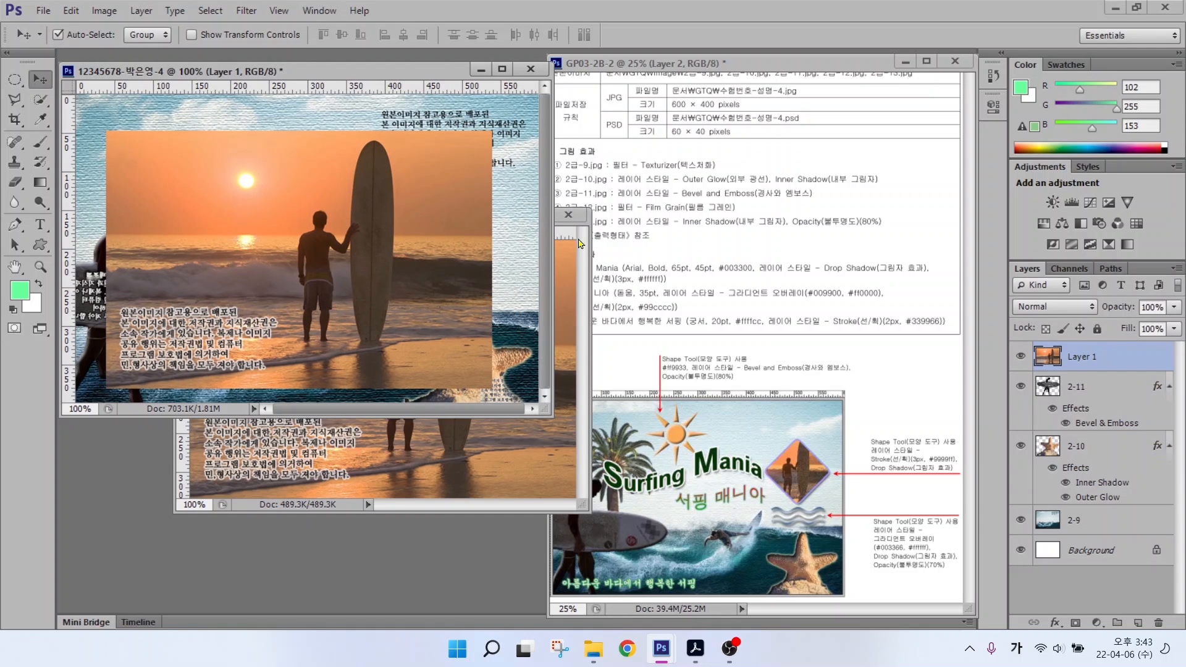
click(568, 215)
key(ctrl+t)
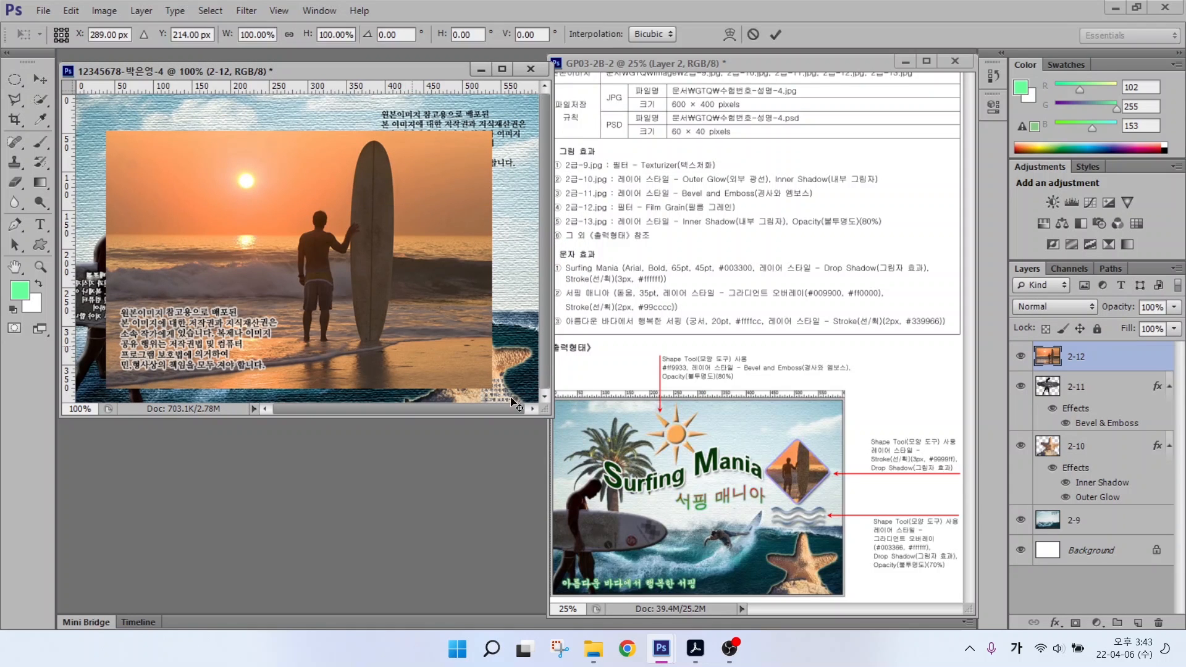
drag(491, 131, 388, 201)
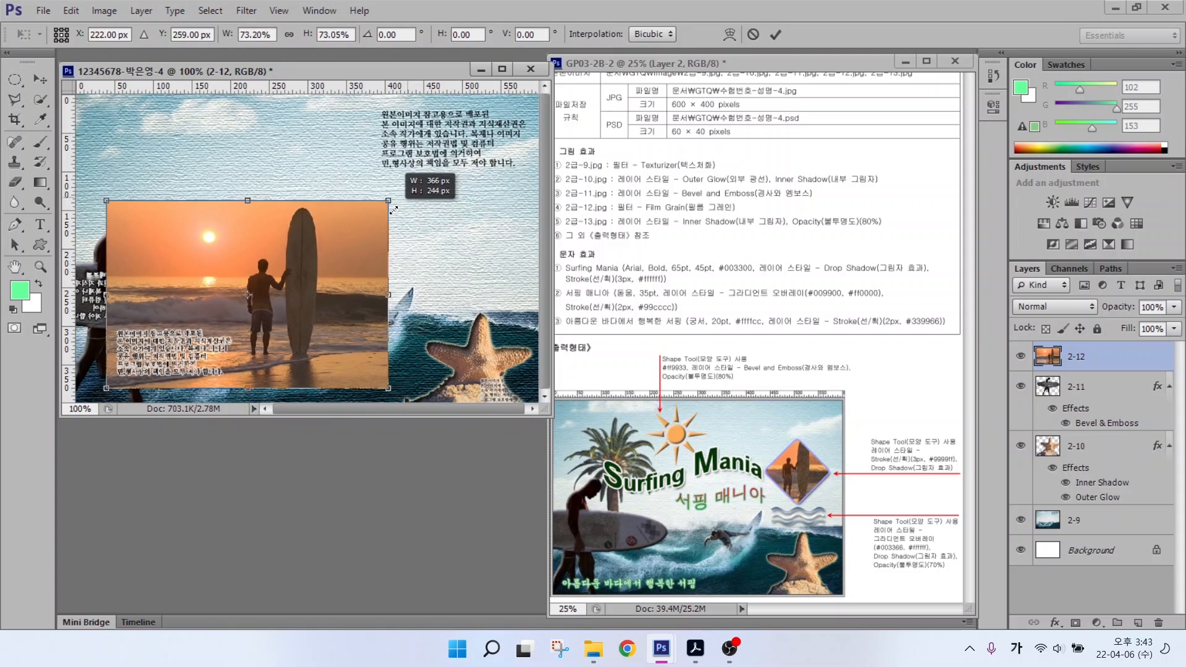
drag(358, 268, 491, 202)
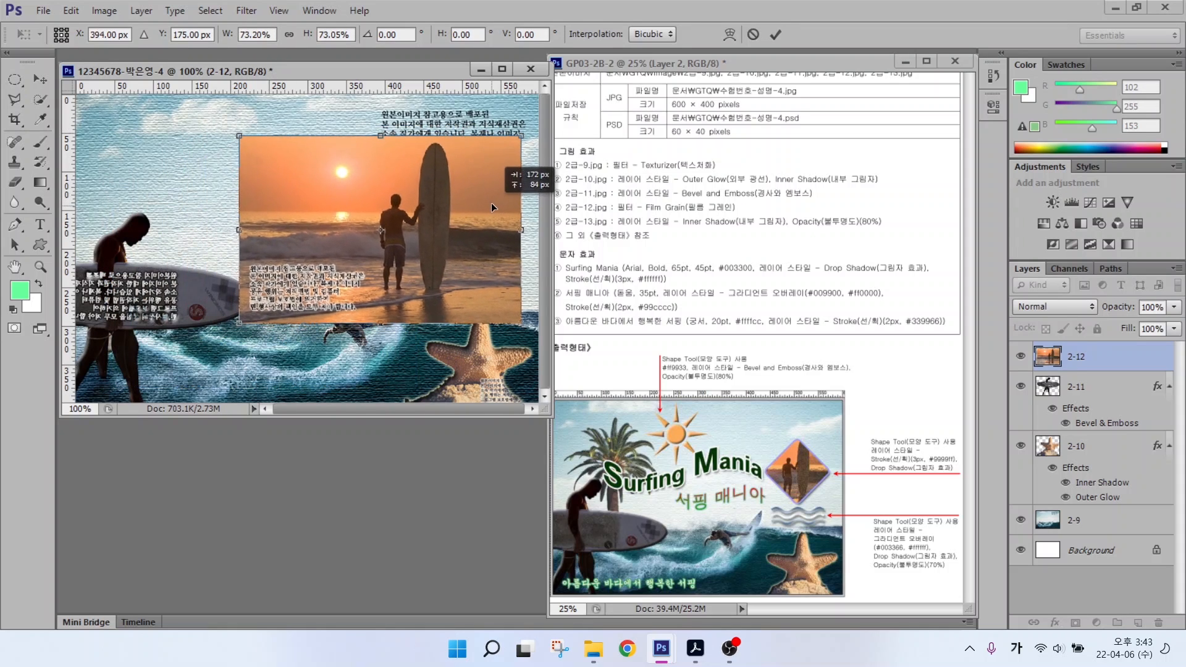
drag(517, 138, 474, 185)
key(Return)
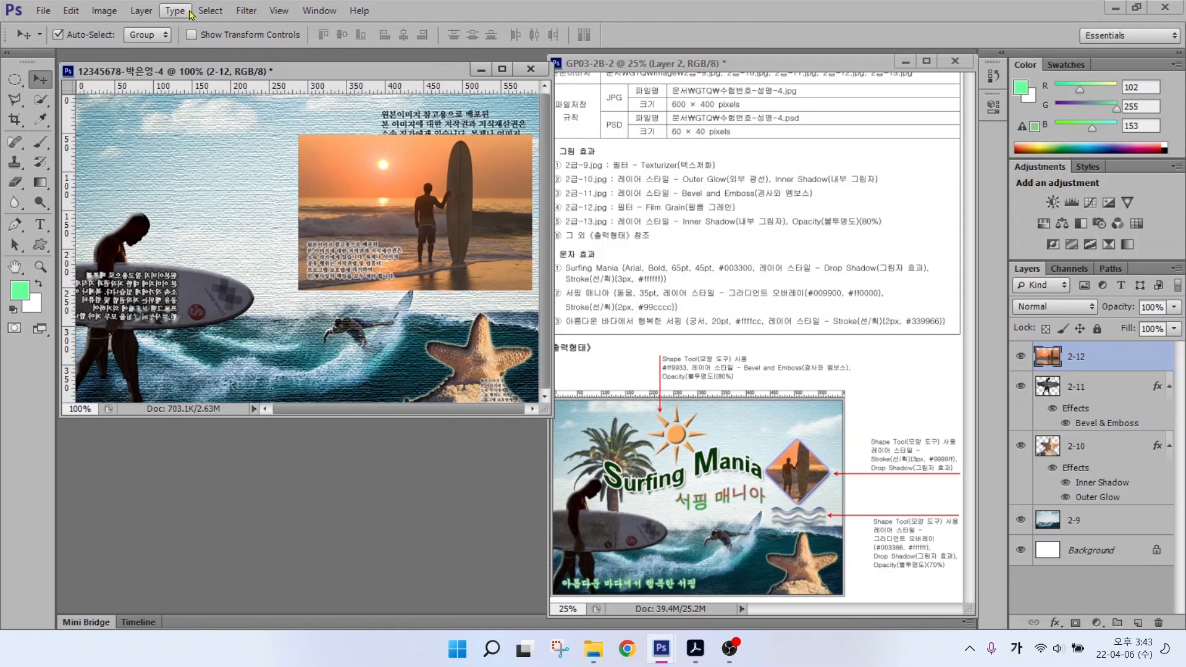
Step: Apply the Artistic > Film Grain filter from the Filter Gallery to the sunset photo
click(246, 11)
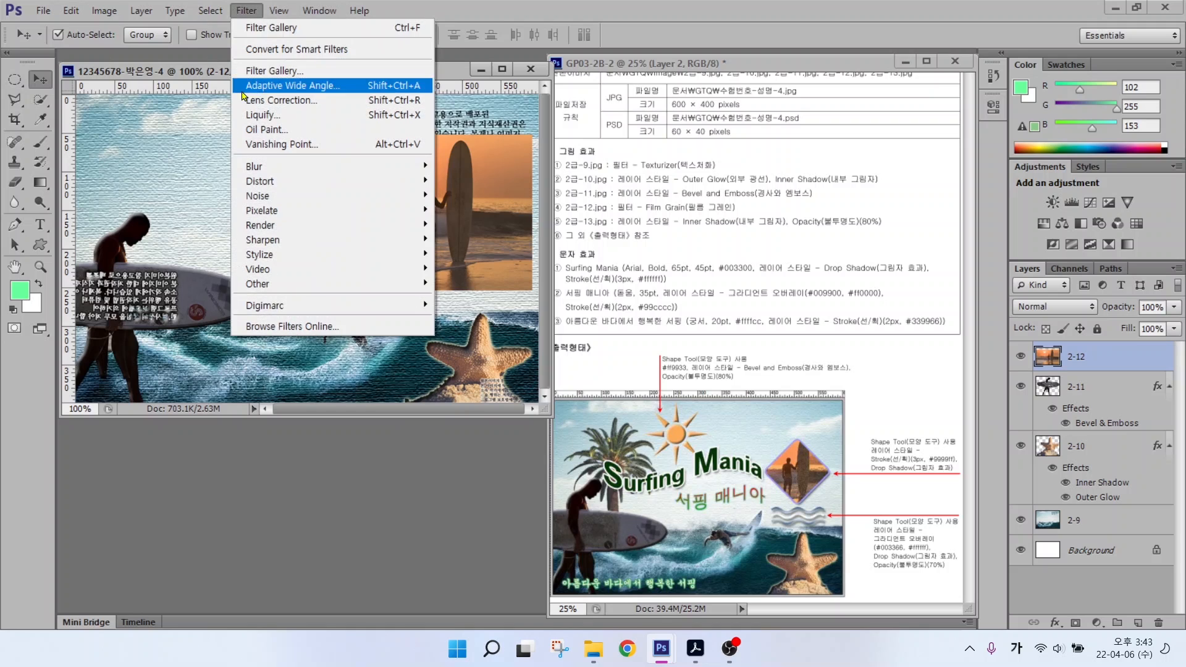
click(271, 71)
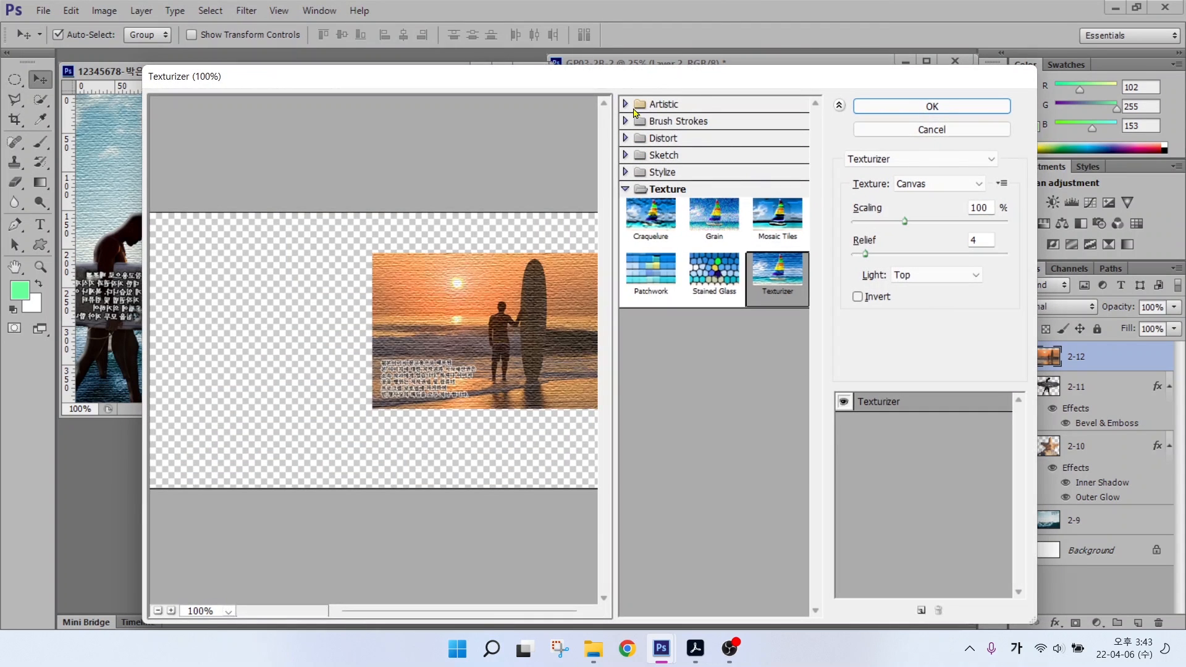
click(626, 105)
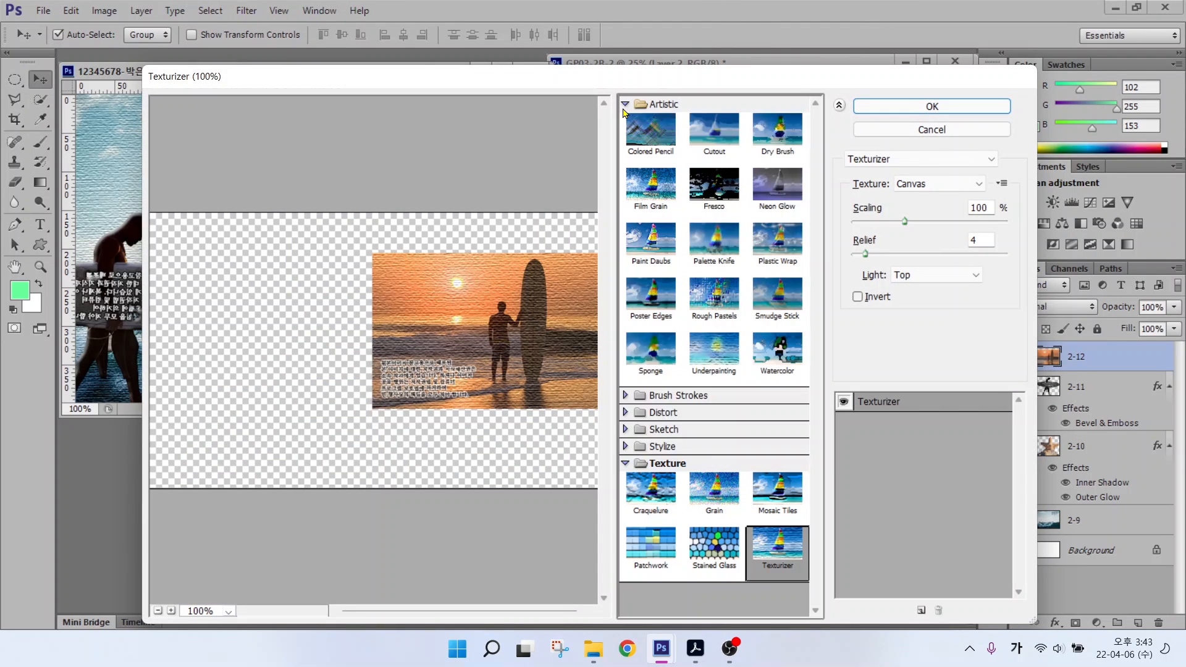
click(641, 189)
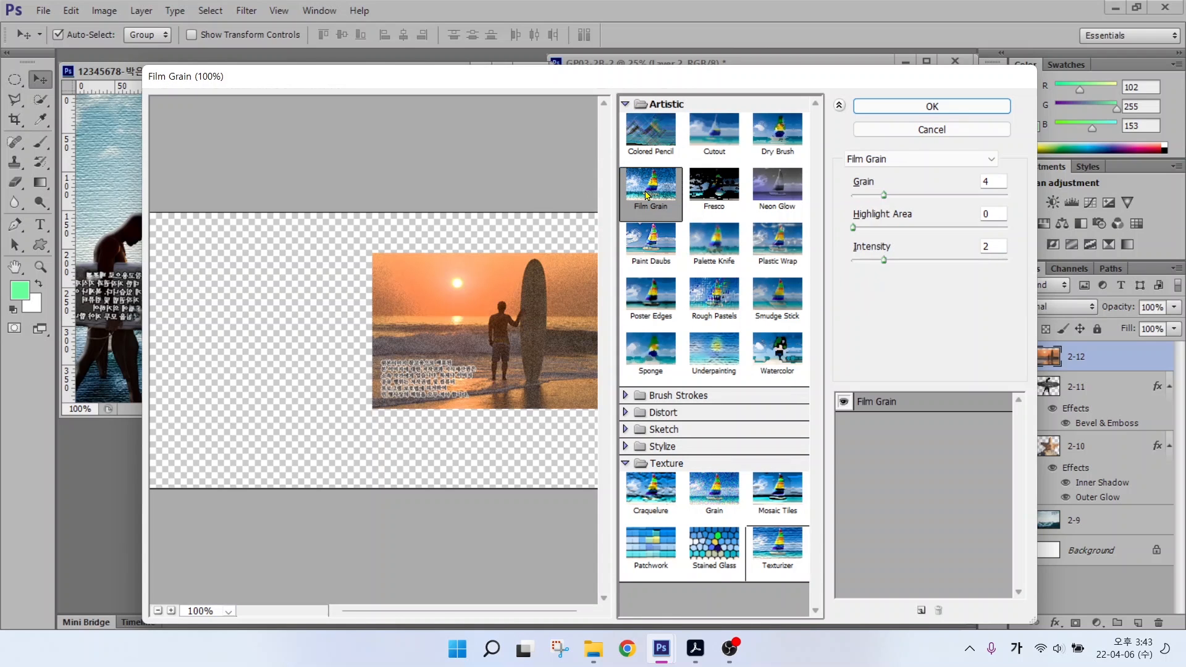
click(936, 106)
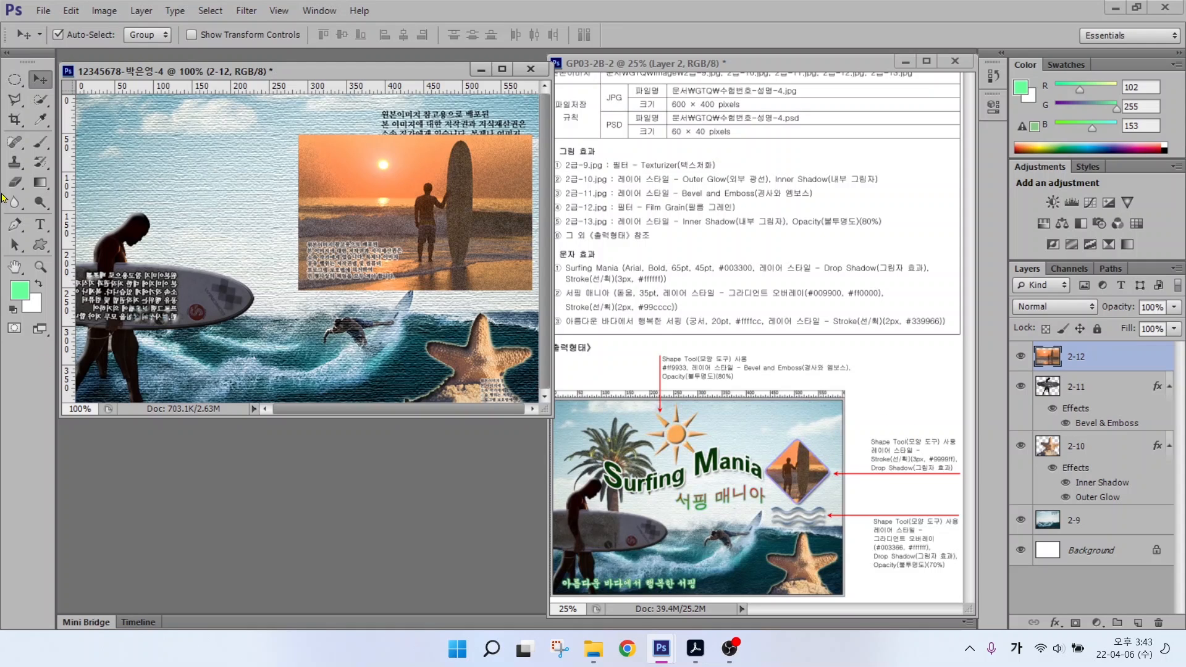
click(40, 245)
click(105, 317)
Step: Draw a filled rounded-square custom shape over the sunset photo
click(610, 36)
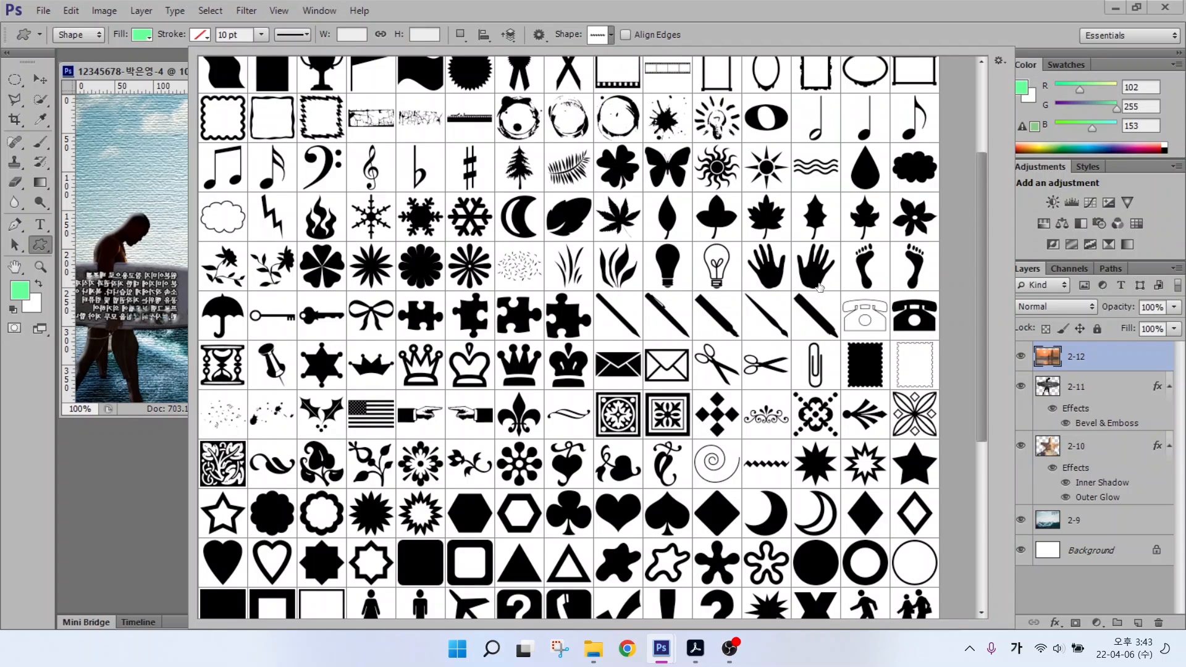
scroll(819, 288, down, 6)
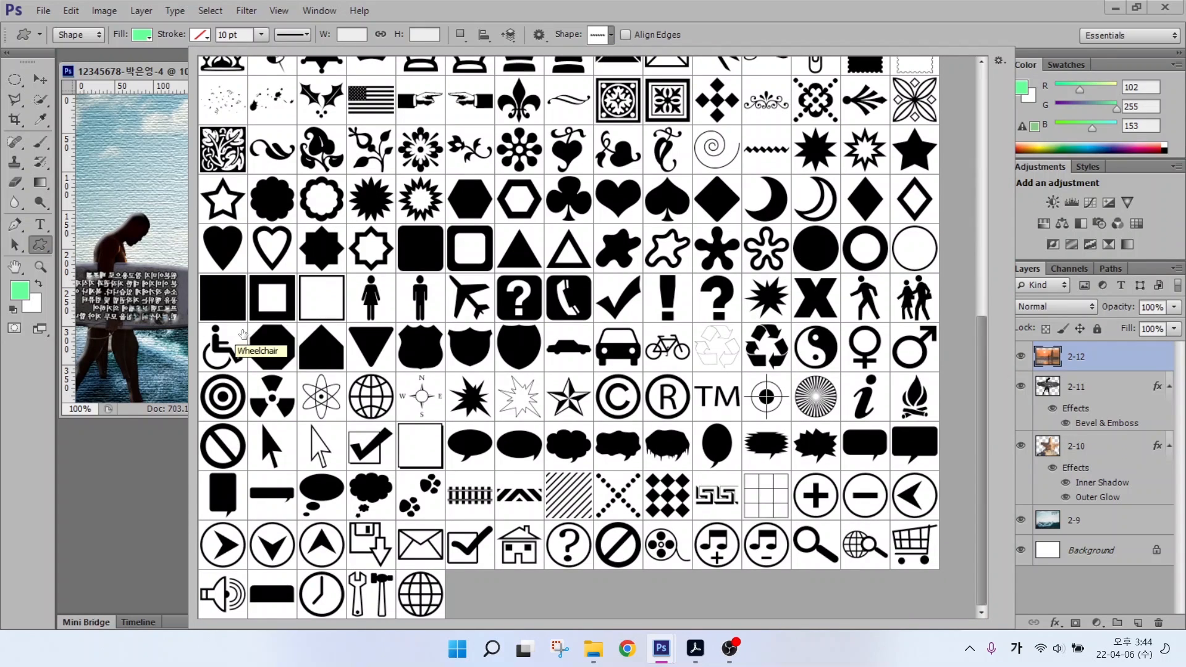
click(423, 256)
key(Return)
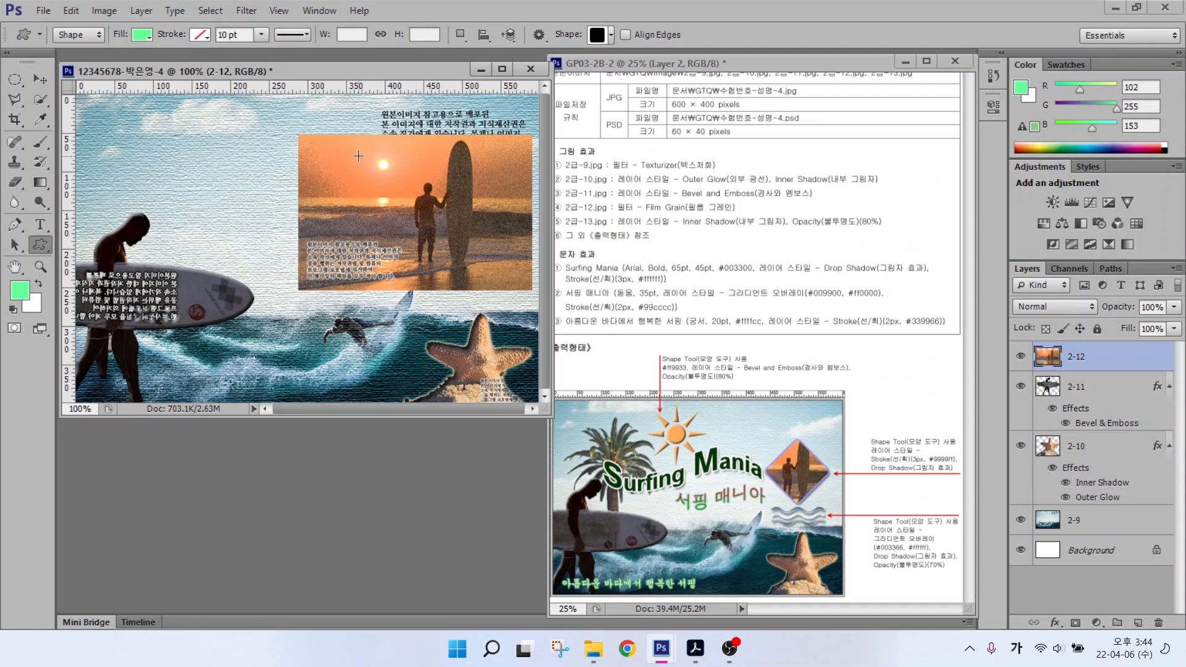
drag(359, 157, 478, 264)
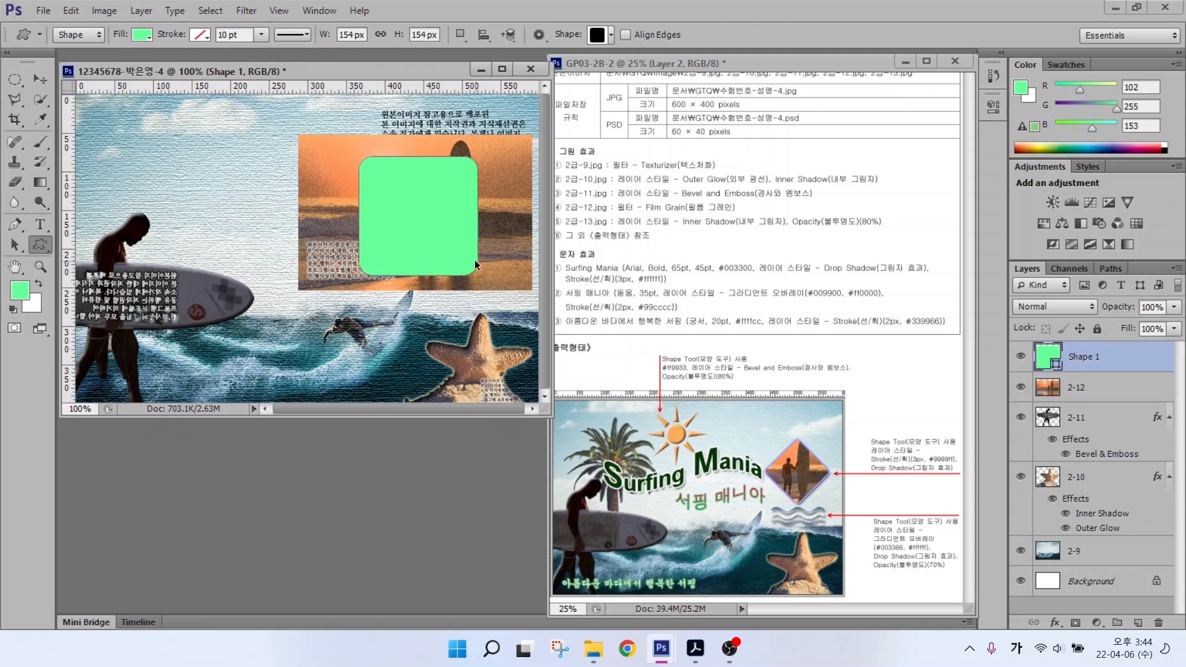
Step: Rotate the rounded square 45° into a diamond and scale it to about 76%
key(ctrl+t)
drag(484, 150, 494, 217)
mouse_move(491, 215)
mouse_down()
mouse_move(513, 229)
mouse_move(498, 216)
mouse_up()
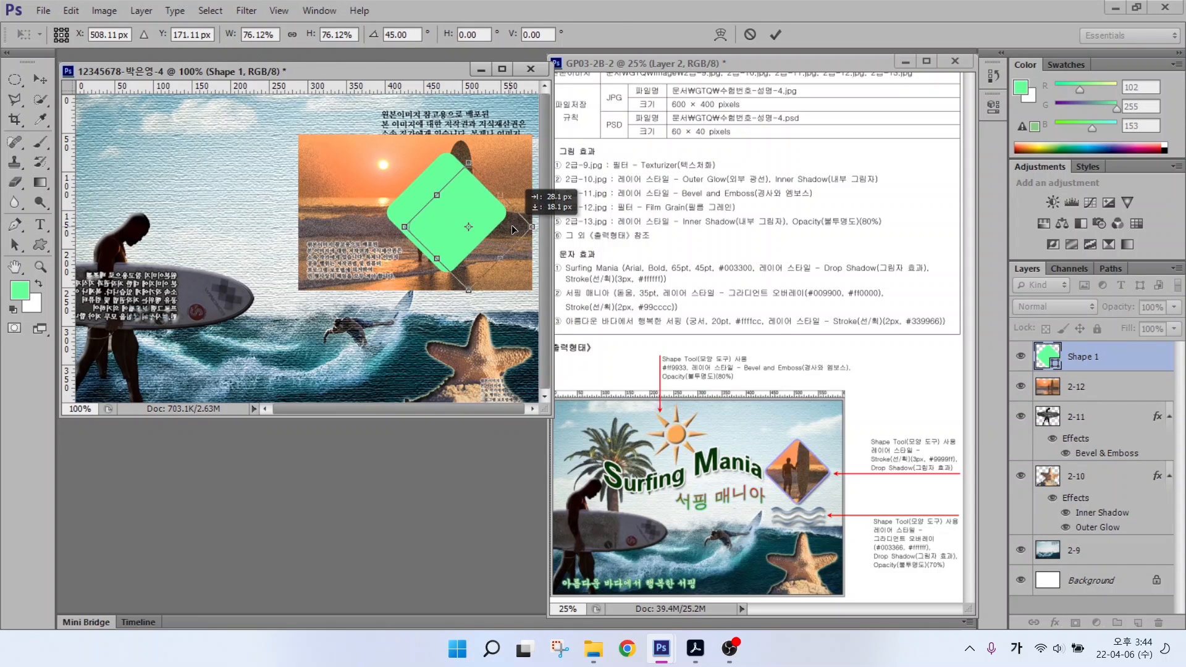
key(Return)
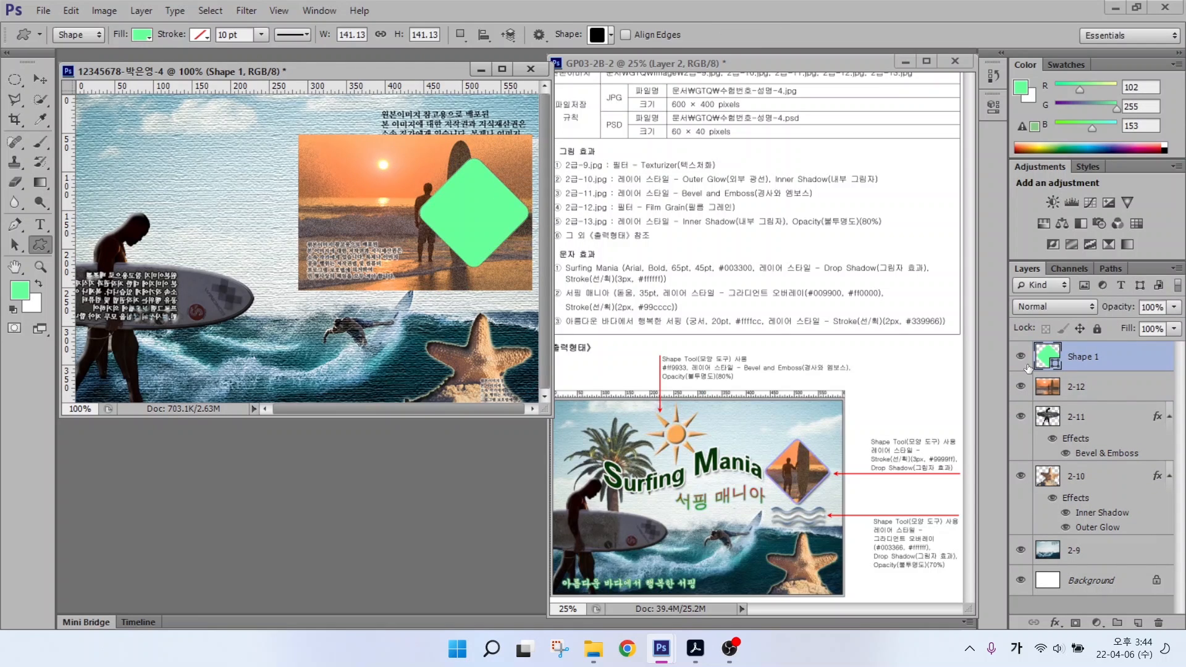
Step: Move layer 2-12 above Shape 1 and clip the sunset photo to the diamond
key(ctrl+1)
click(1116, 381)
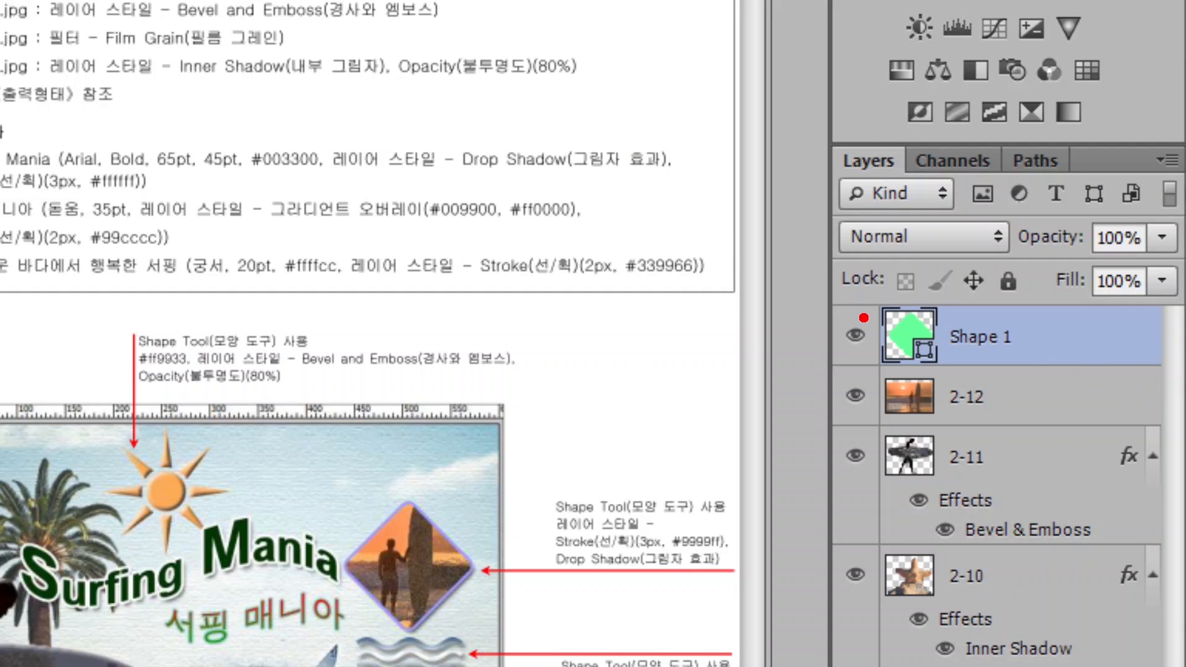
drag(861, 299, 1056, 370)
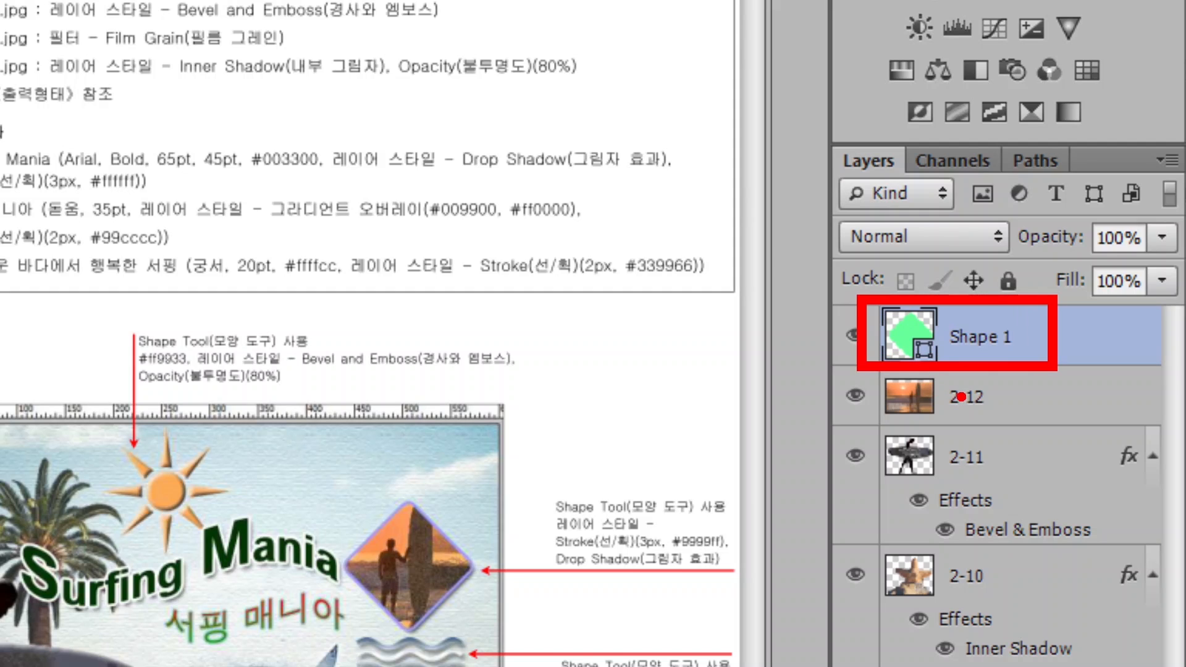
mouse_move(885, 404)
mouse_down()
mouse_move(849, 252)
mouse_move(870, 241)
mouse_move(845, 232)
mouse_move(913, 248)
mouse_move(884, 280)
mouse_up()
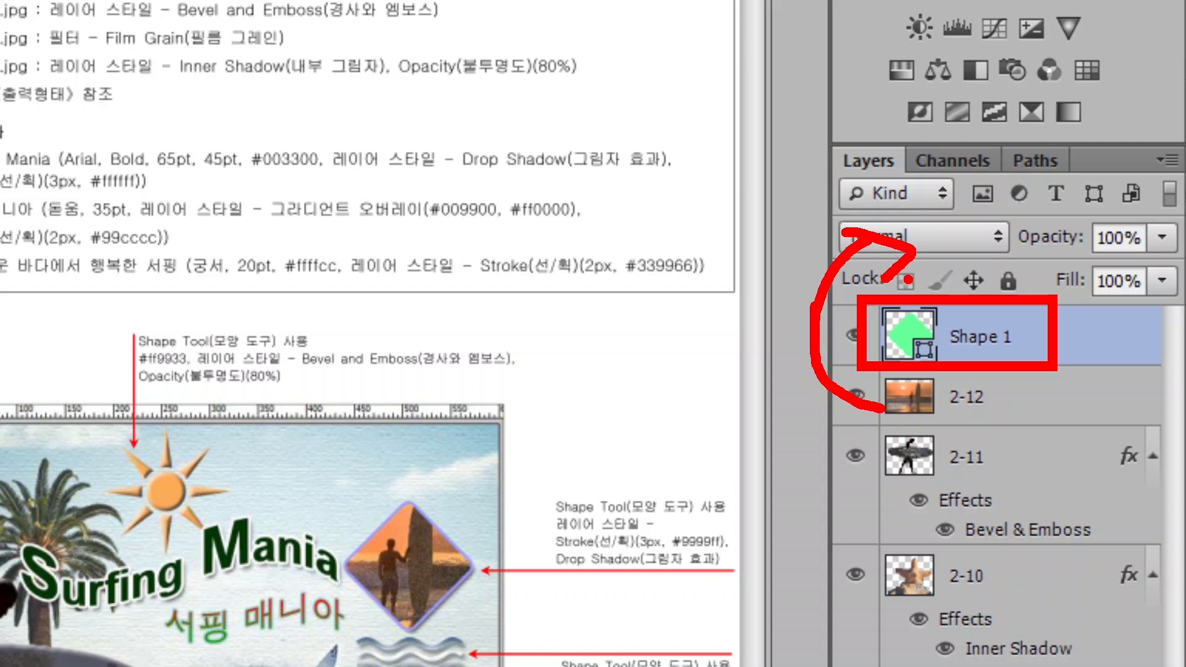
key(Escape)
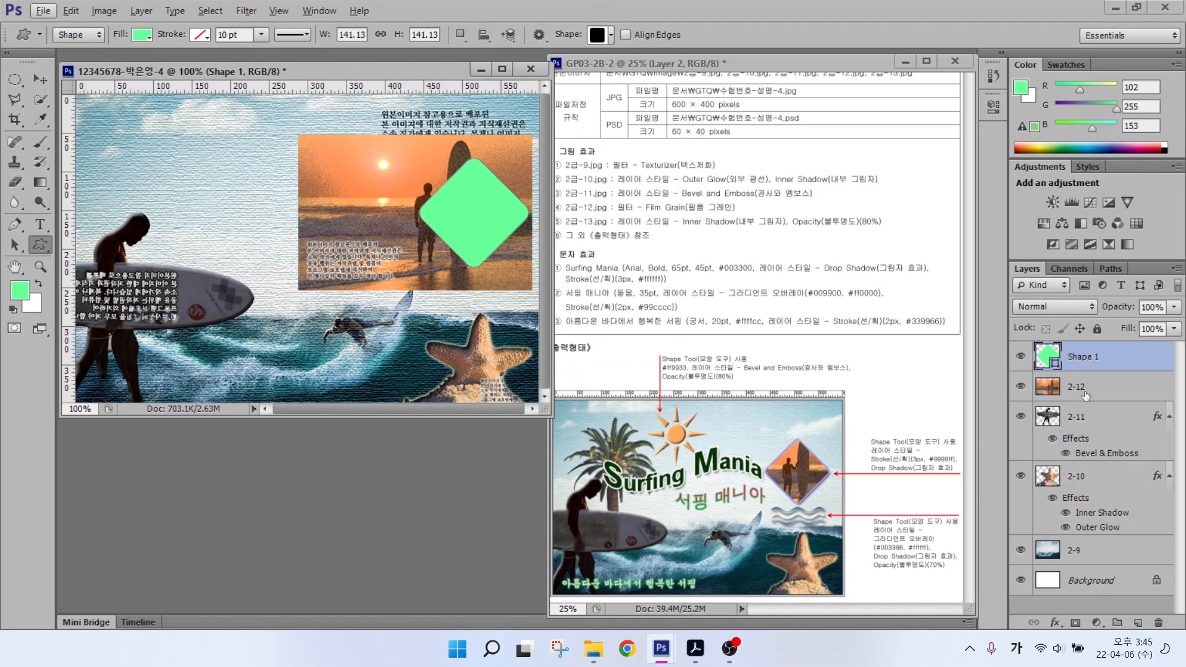
click(1000, 398)
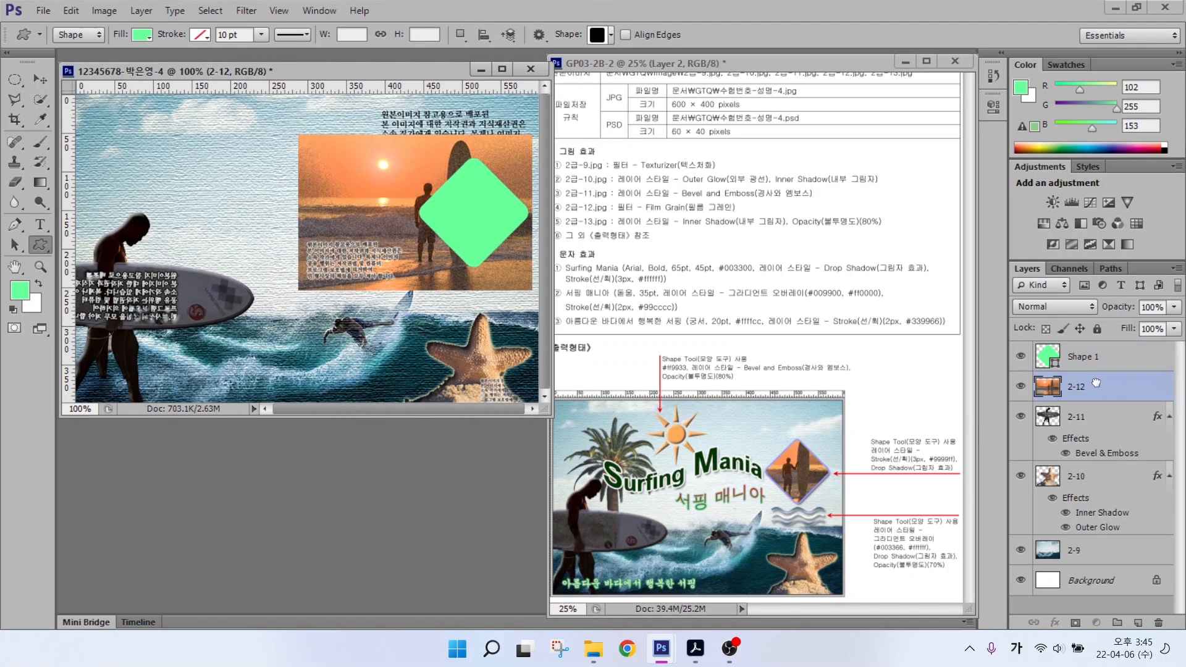
drag(1097, 383, 1093, 345)
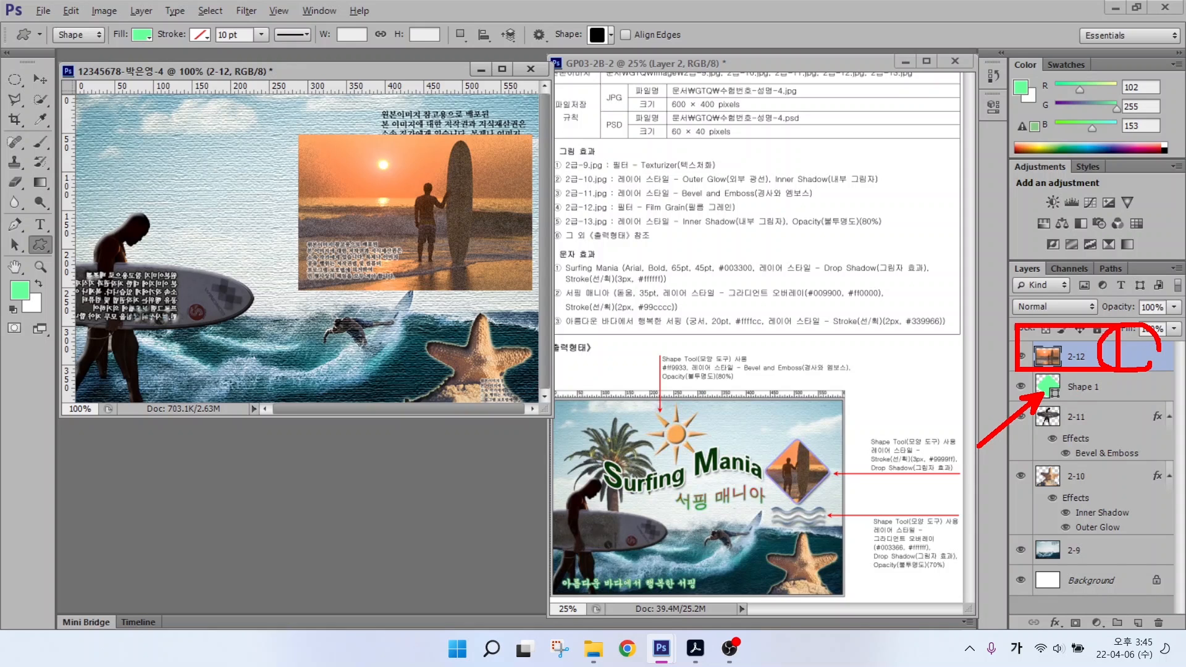
right_click(1118, 357)
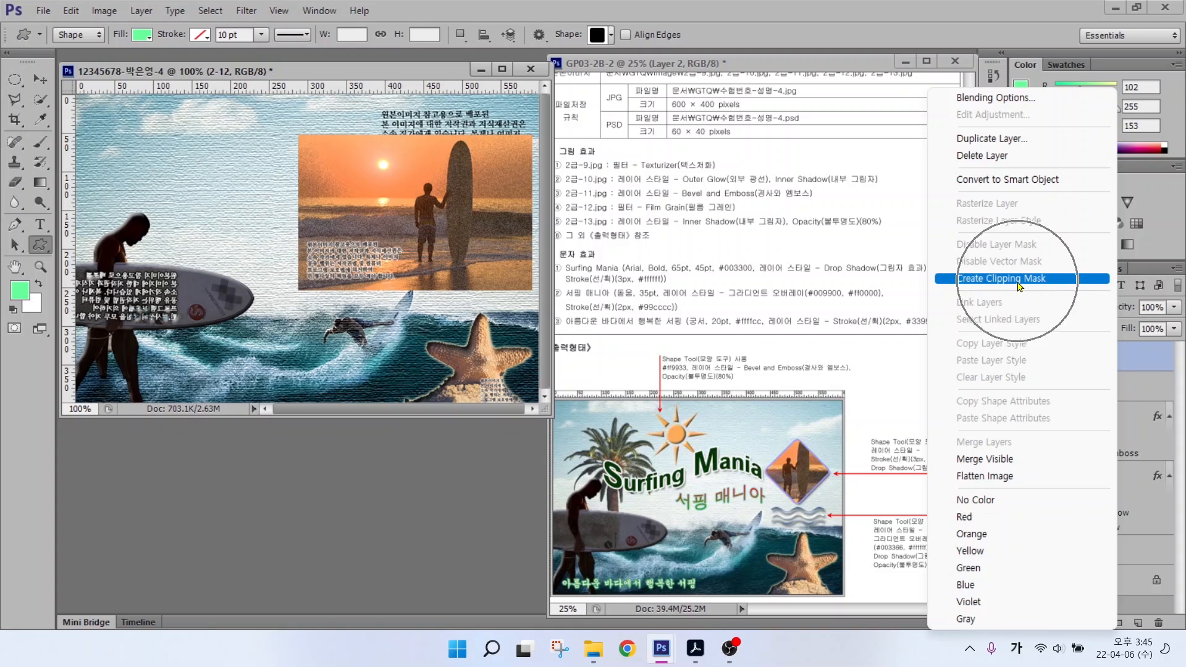
click(1018, 281)
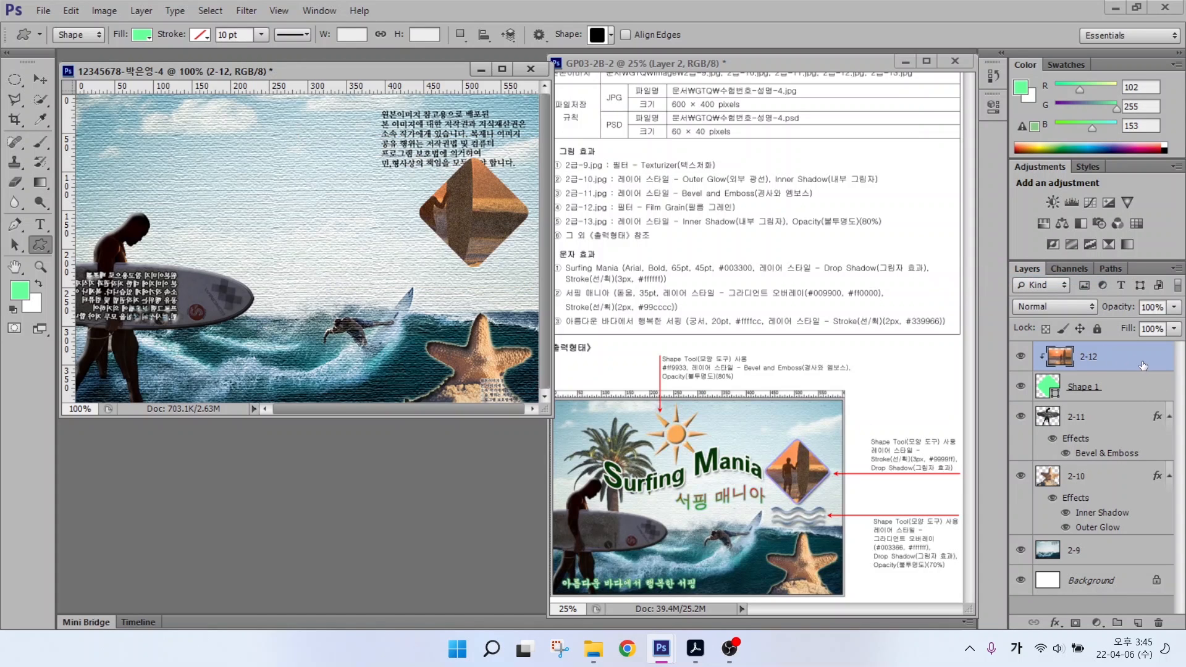
Step: Shift the sunset photo 40 px right inside the diamond, then select the Shape 1 layer
click(39, 79)
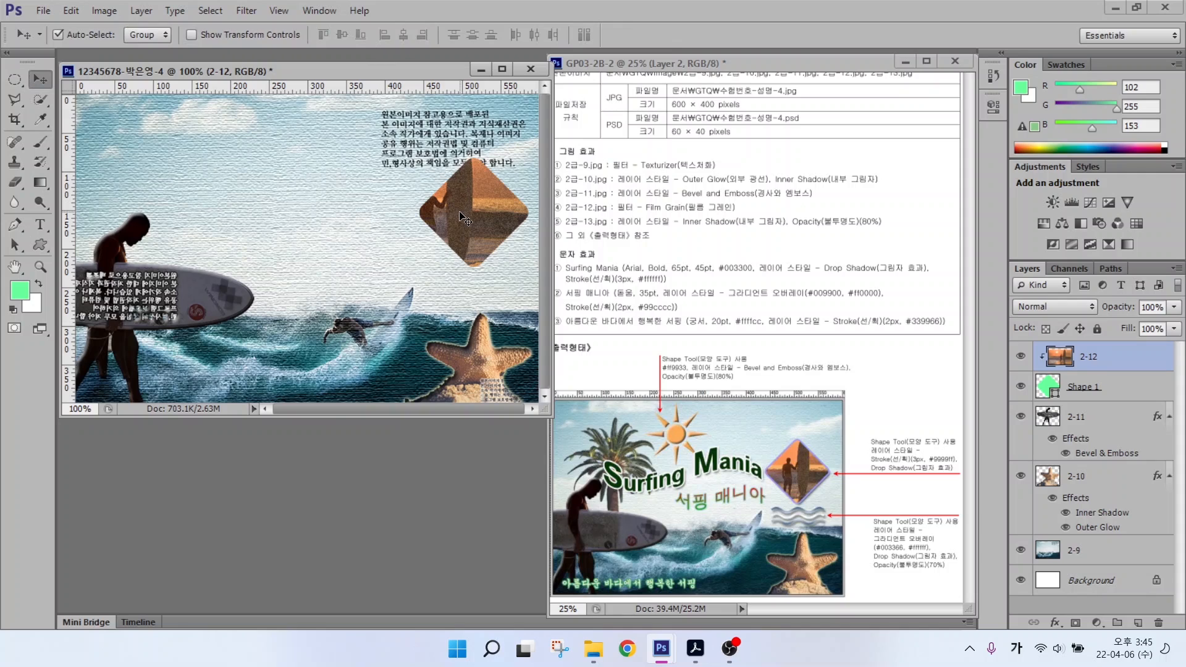
drag(467, 211, 484, 213)
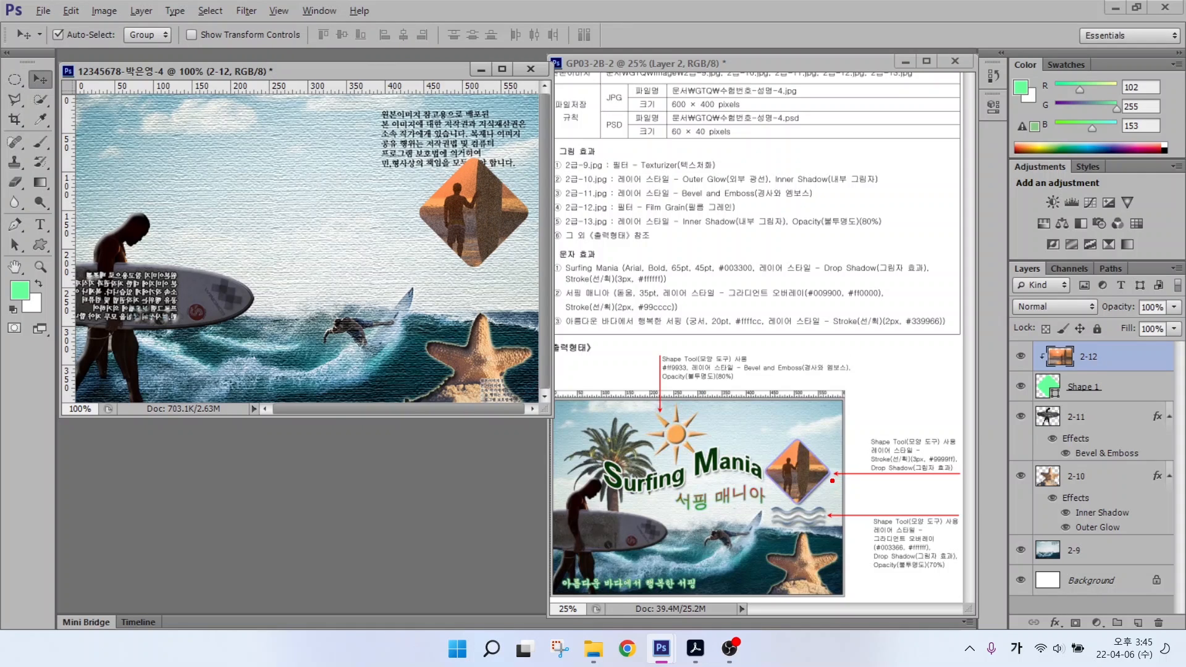
drag(861, 456, 845, 435)
drag(910, 477, 893, 512)
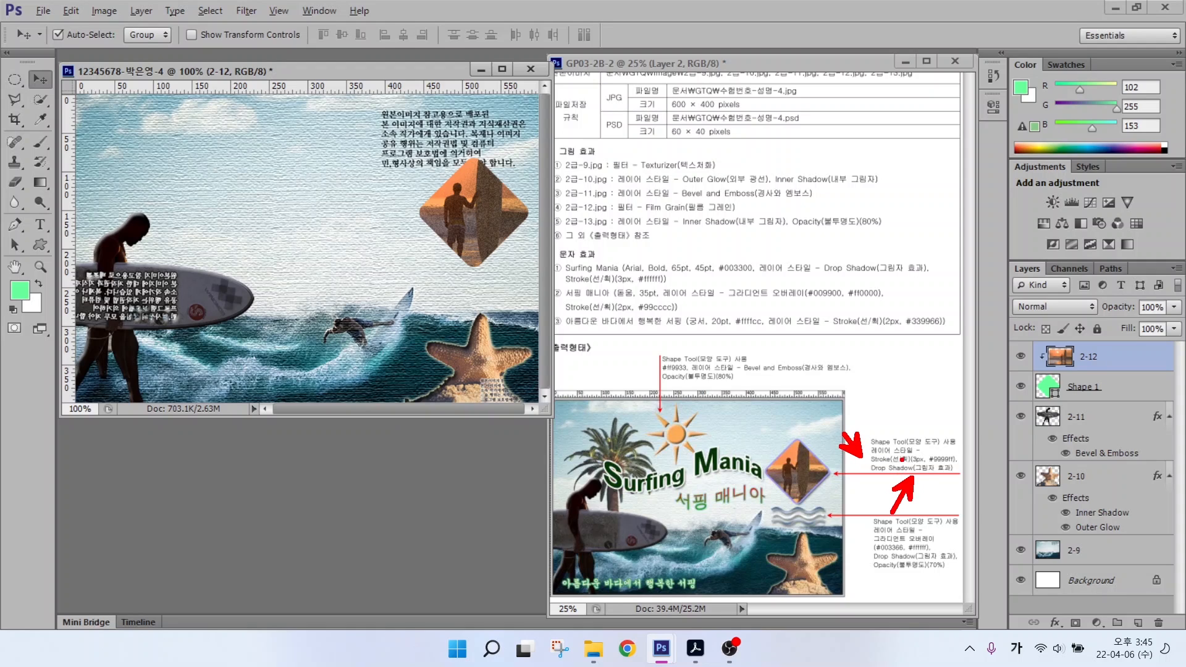
drag(1022, 371, 1171, 405)
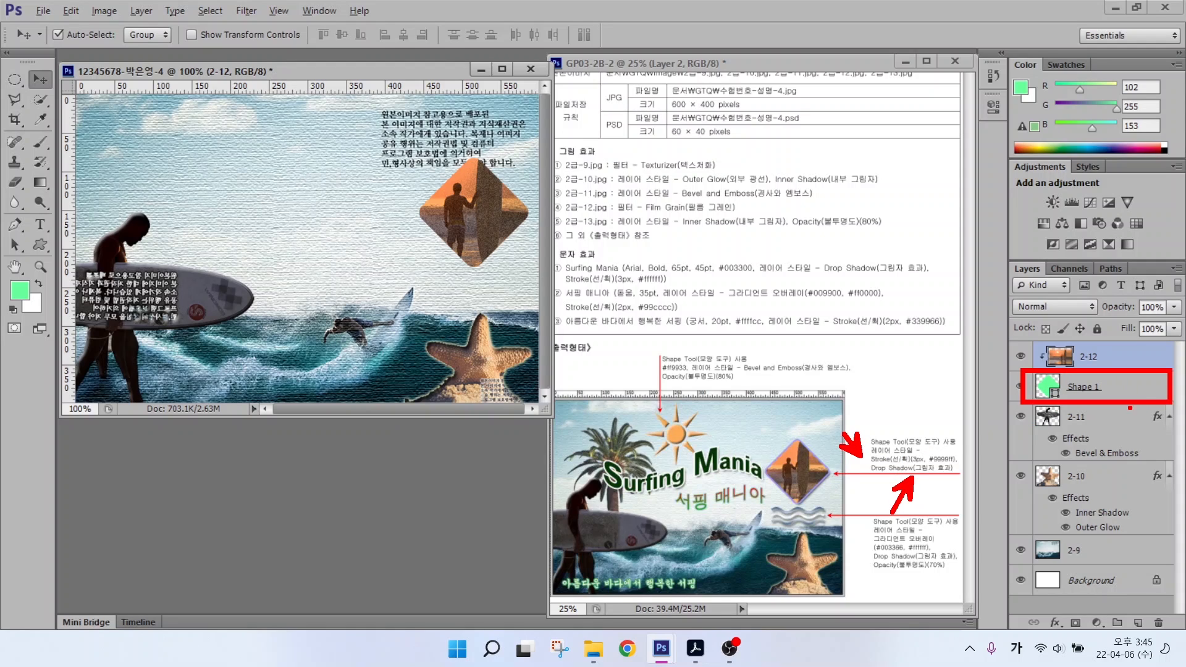
mouse_move(1069, 631)
mouse_down()
mouse_move(1043, 610)
mouse_move(1075, 609)
mouse_move(1076, 636)
mouse_up()
key(Escape)
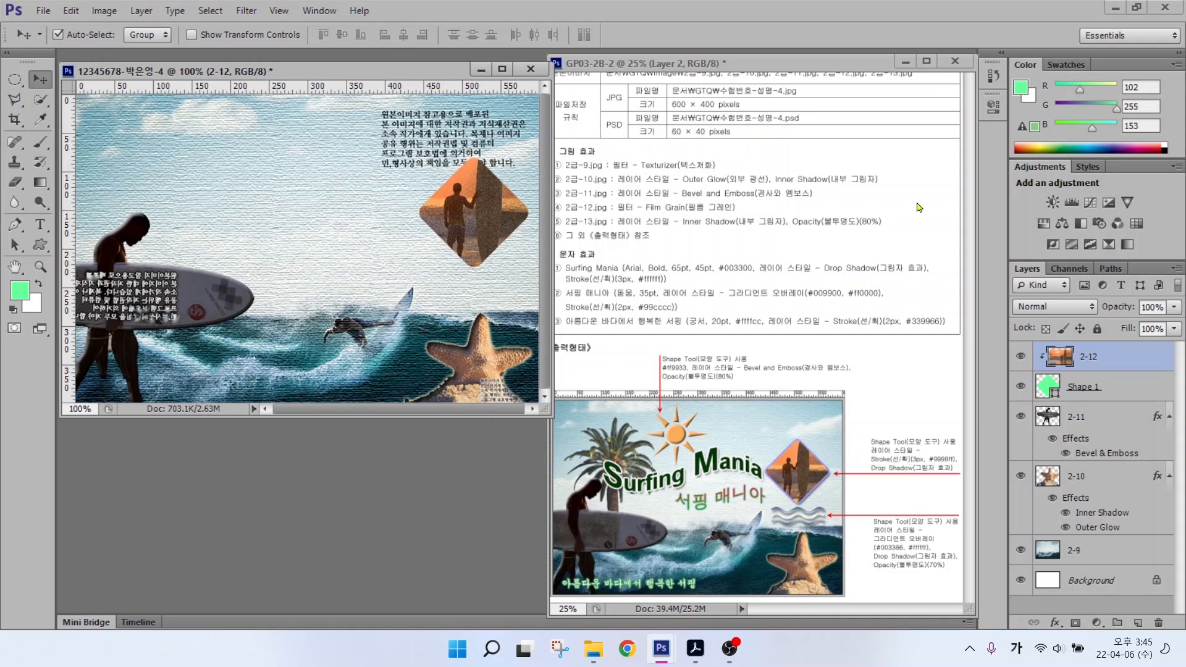
click(1093, 386)
Step: Add a drop shadow and a light purple #9999ff stroke to the diamond shape
click(1055, 622)
click(1072, 613)
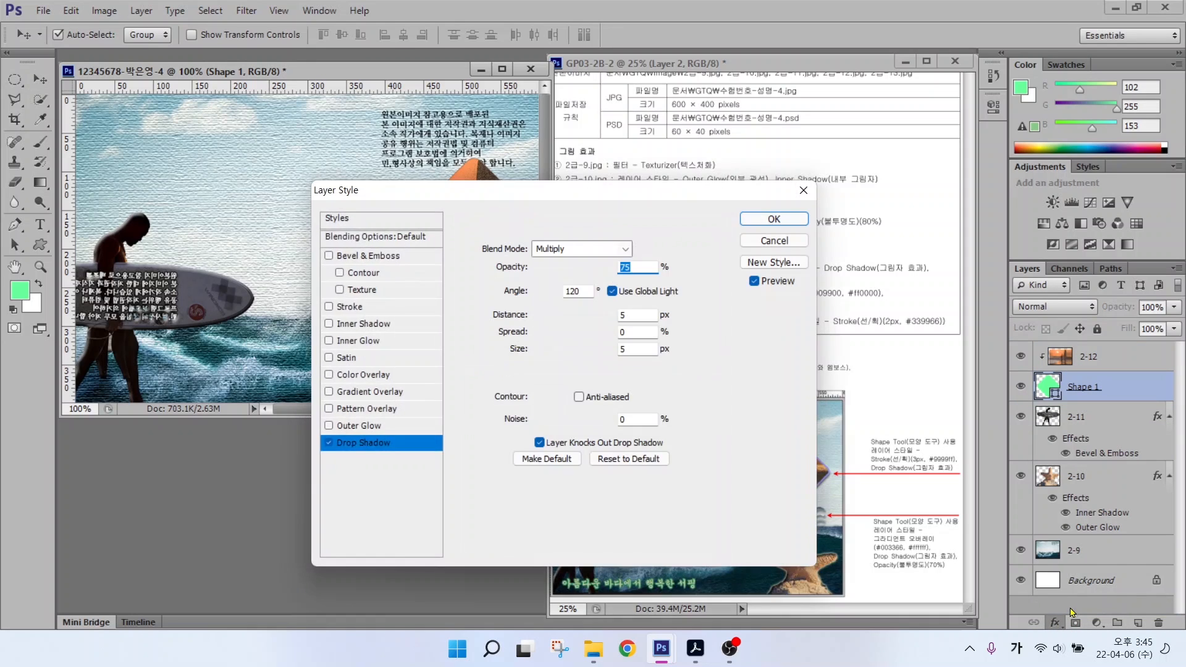
click(350, 307)
click(523, 355)
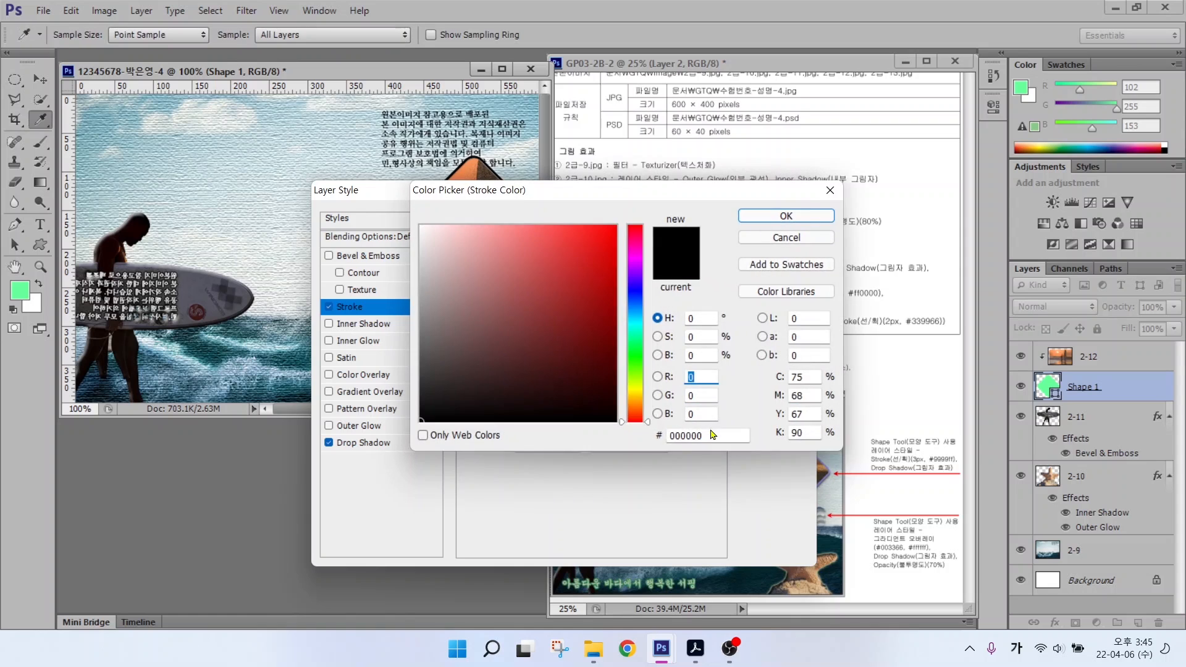
text(9999ff)
key(Return)
key(Return)
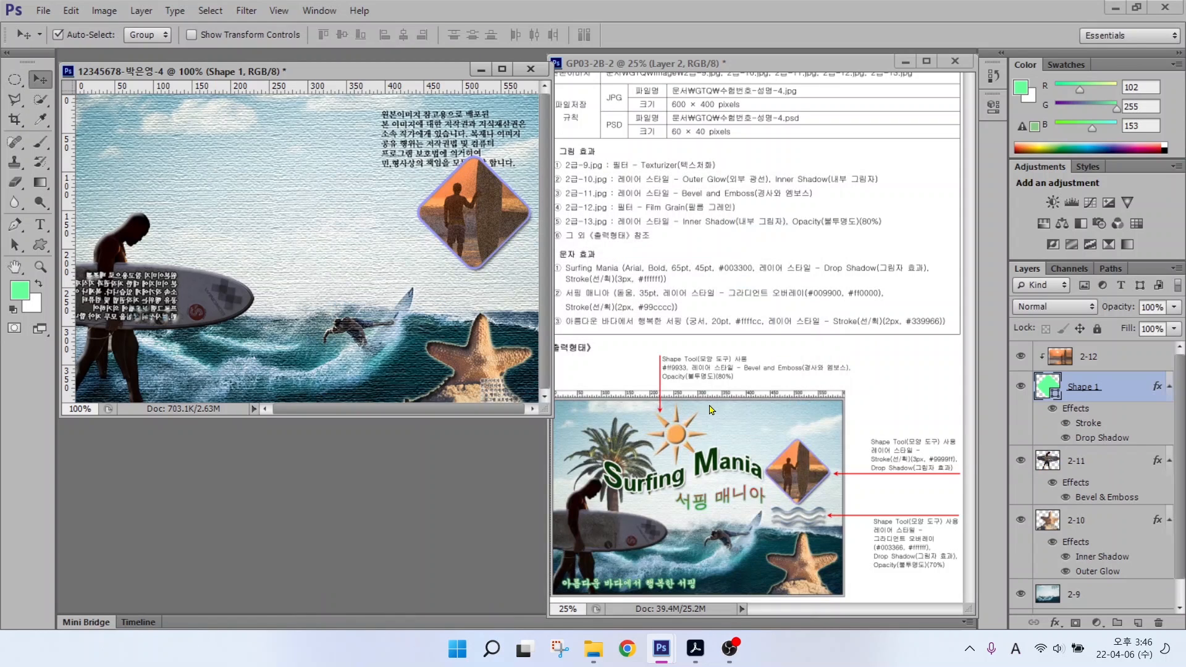
Step: Select the 2-12 sunset photo layer, then bring up the Open dialog for the next image
click(1105, 359)
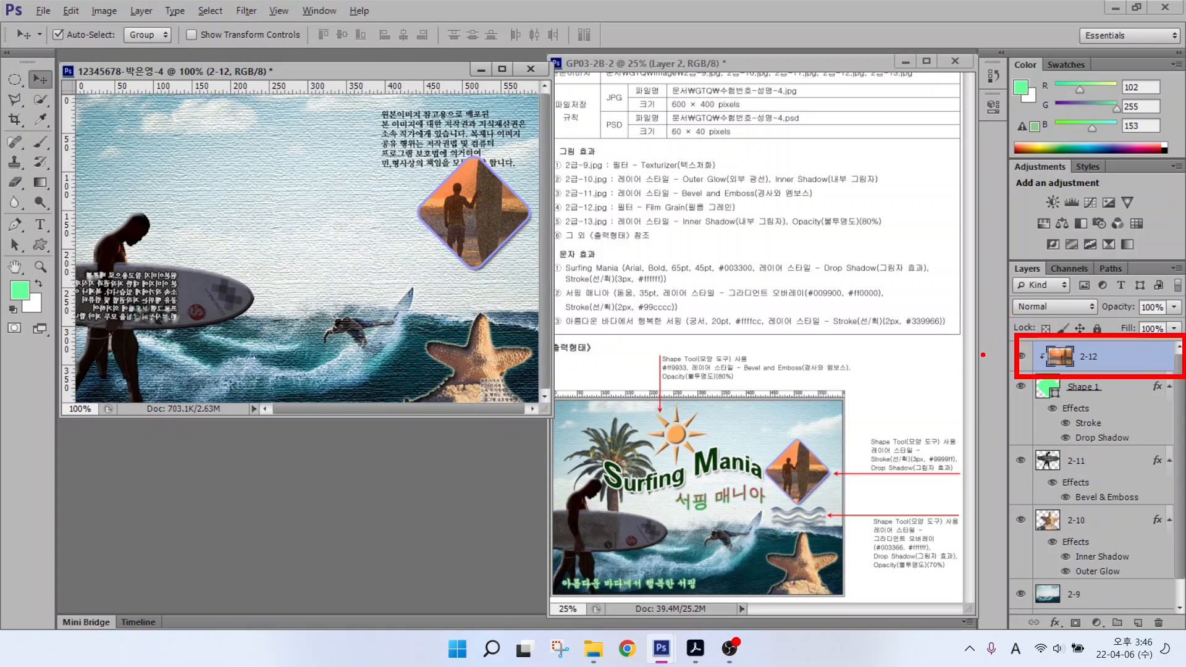
mouse_move(966, 353)
mouse_down()
mouse_move(973, 315)
mouse_move(1021, 281)
mouse_move(1048, 313)
mouse_up()
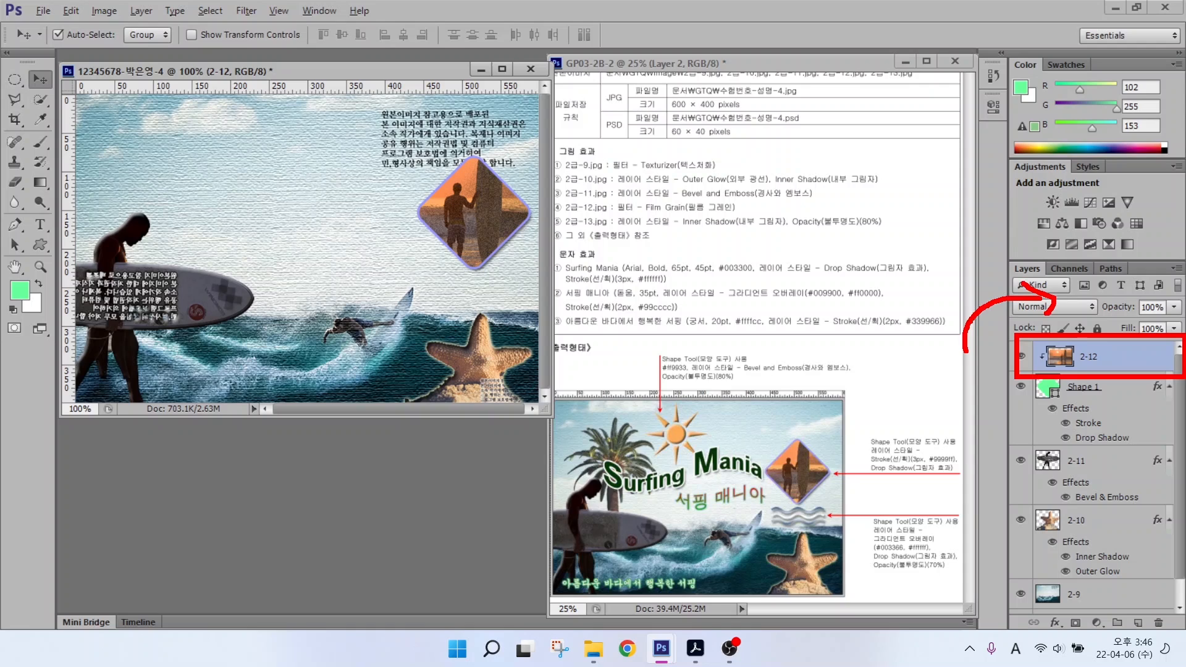
mouse_move(972, 263)
mouse_down()
mouse_move(1030, 244)
mouse_move(1021, 252)
mouse_move(1009, 178)
mouse_move(1039, 180)
mouse_up()
mouse_move(1018, 169)
mouse_down()
mouse_move(1054, 177)
mouse_move(1037, 204)
mouse_up()
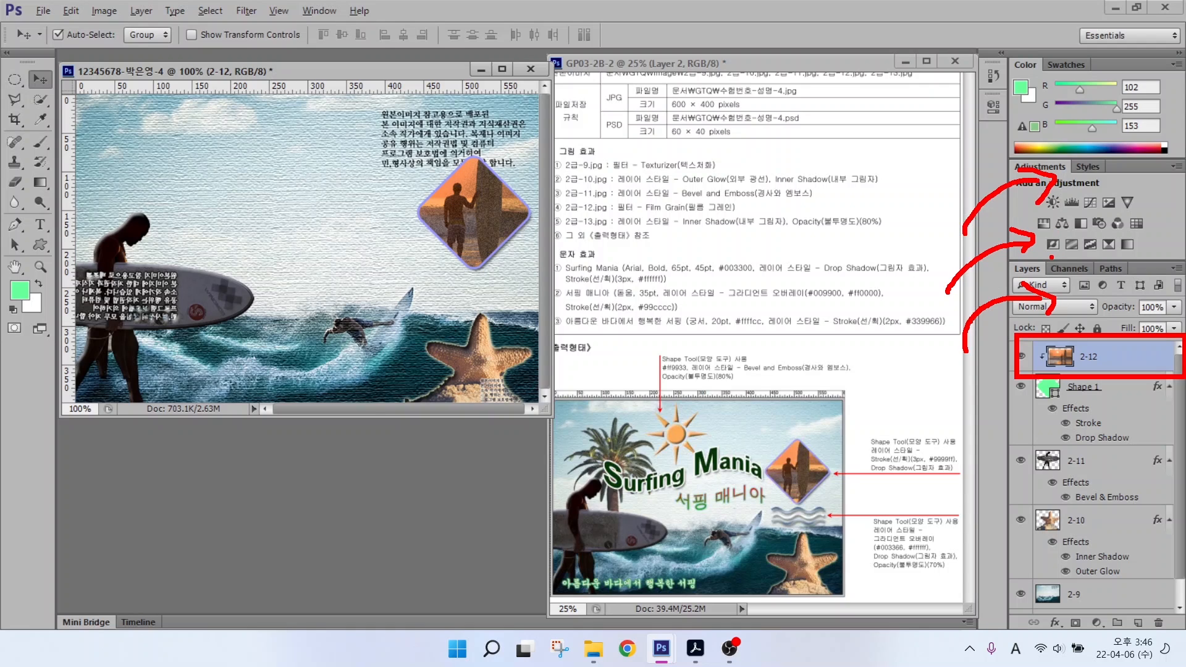
key(Escape)
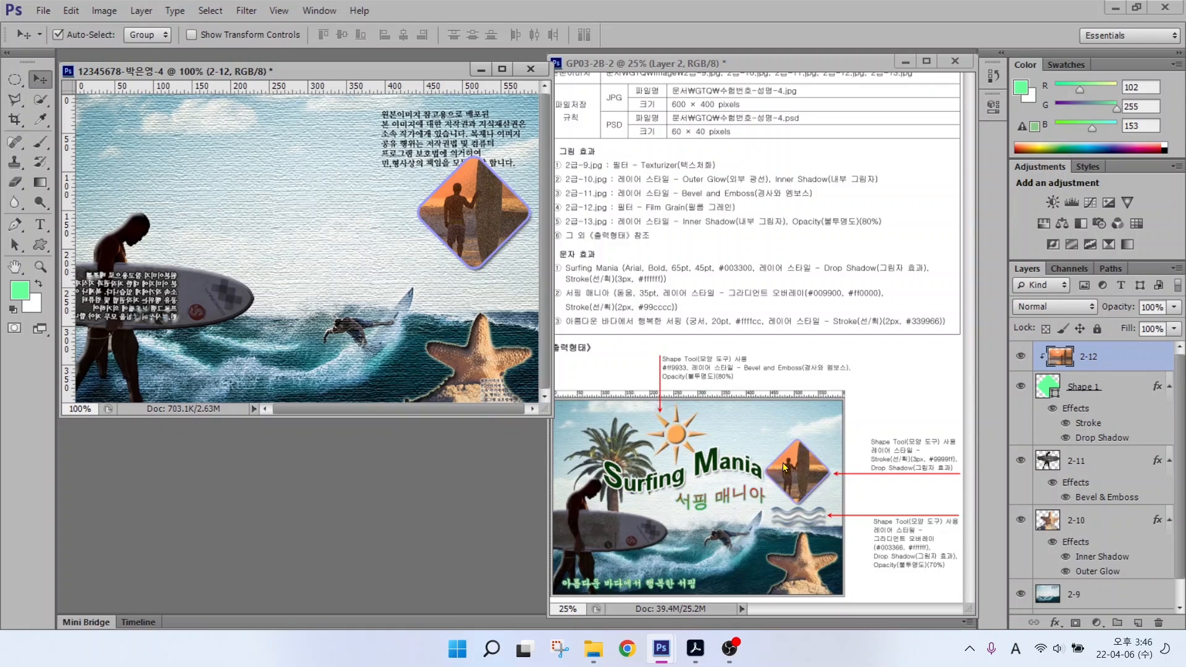
double_click(501, 420)
Step: Open 2급-13.jpg and select its sky with the Magic Wand at tolerance 50
click(477, 238)
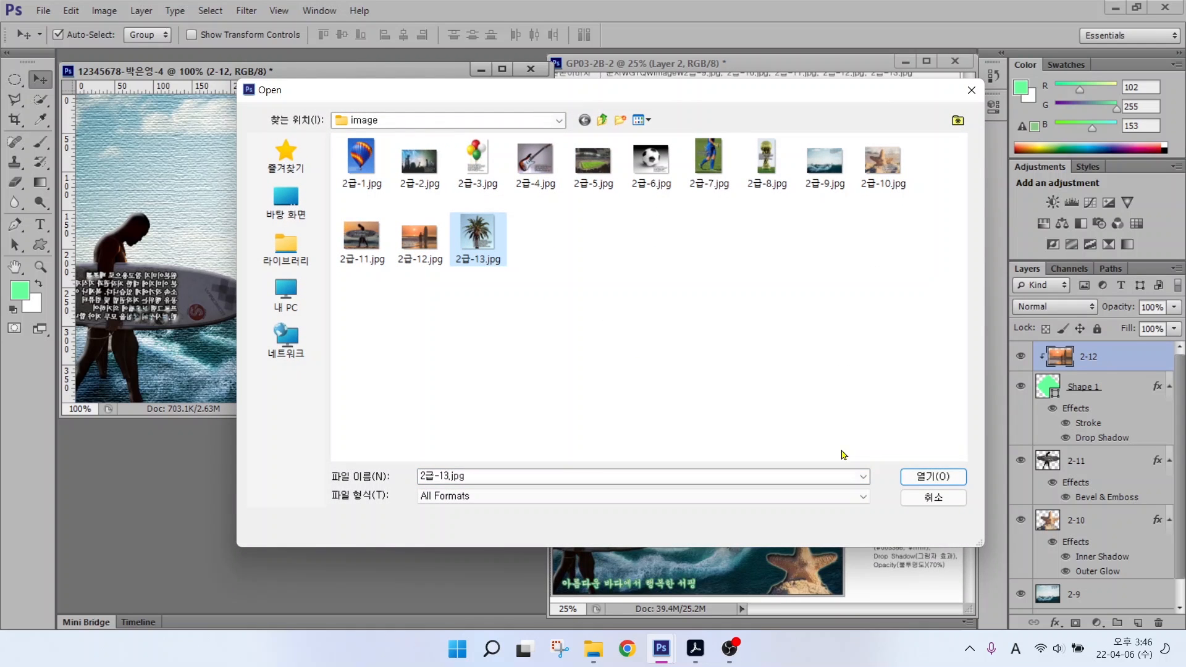
click(924, 478)
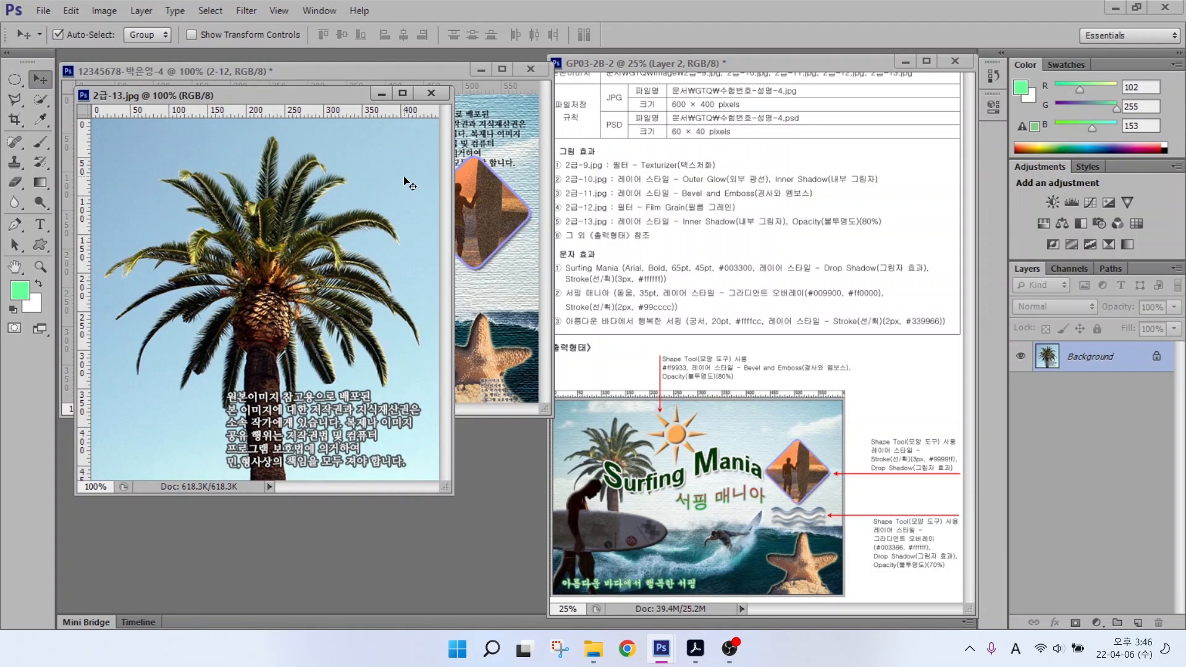
key(ctrl)
click(41, 101)
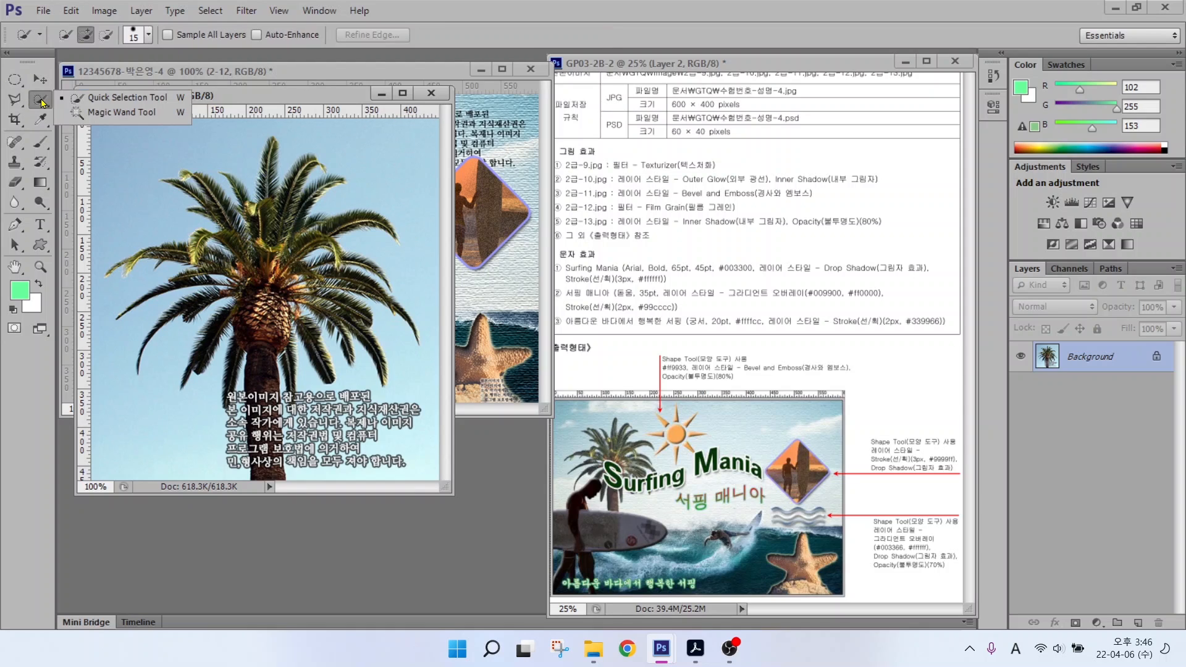
click(138, 114)
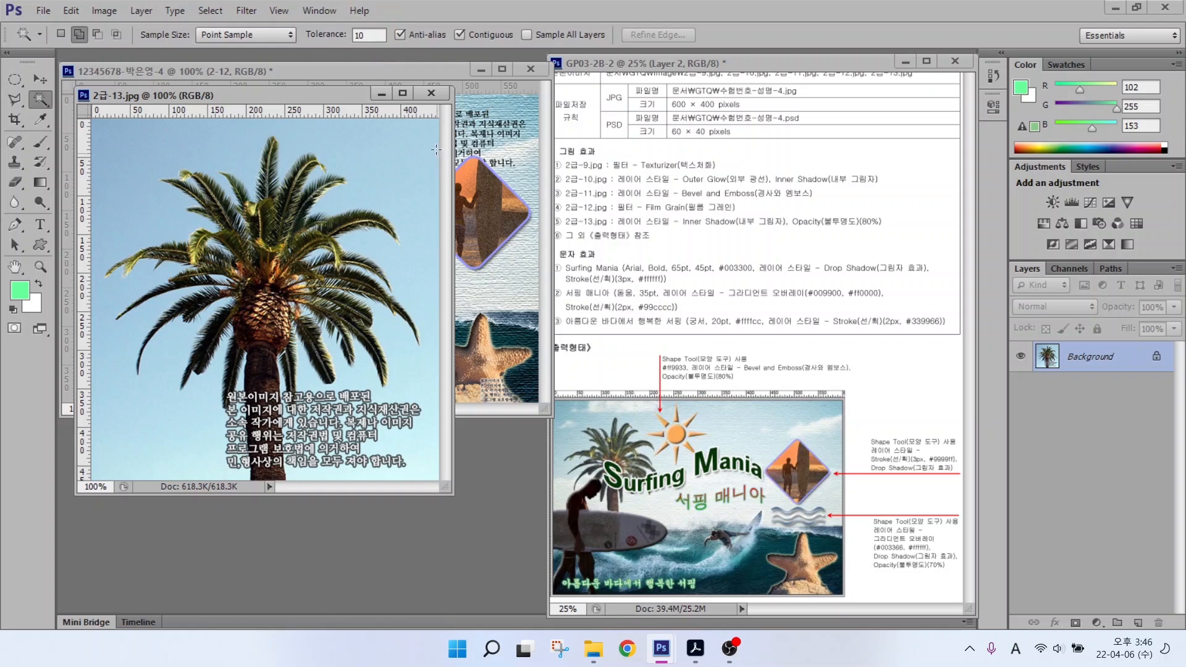
drag(374, 32, 331, 32)
key(BackSpace)
text(50)
click(399, 172)
click(209, 170)
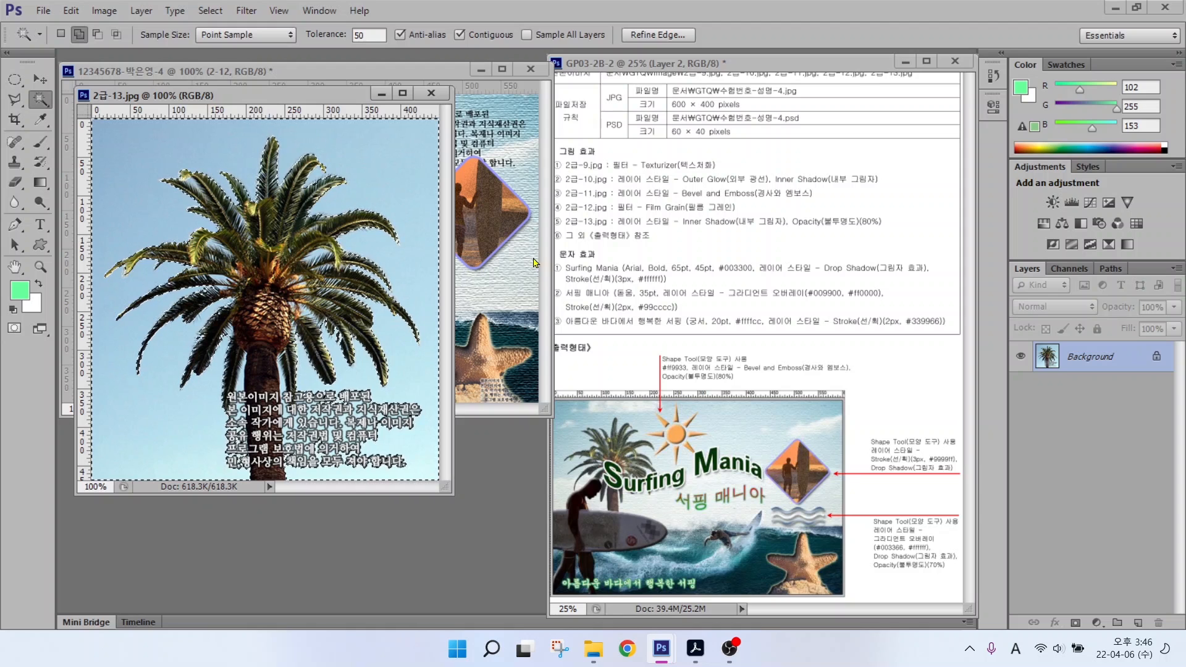
Step: Invert the selection, drag the palm tree into the poster, and close the source image
click(209, 13)
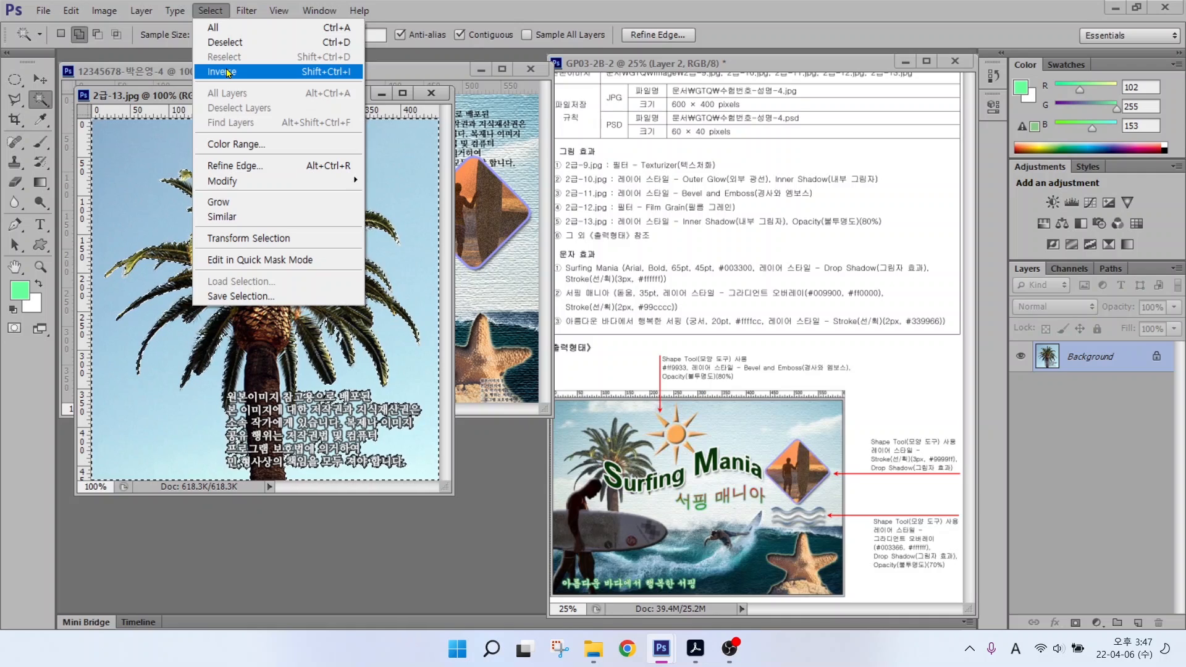
click(229, 73)
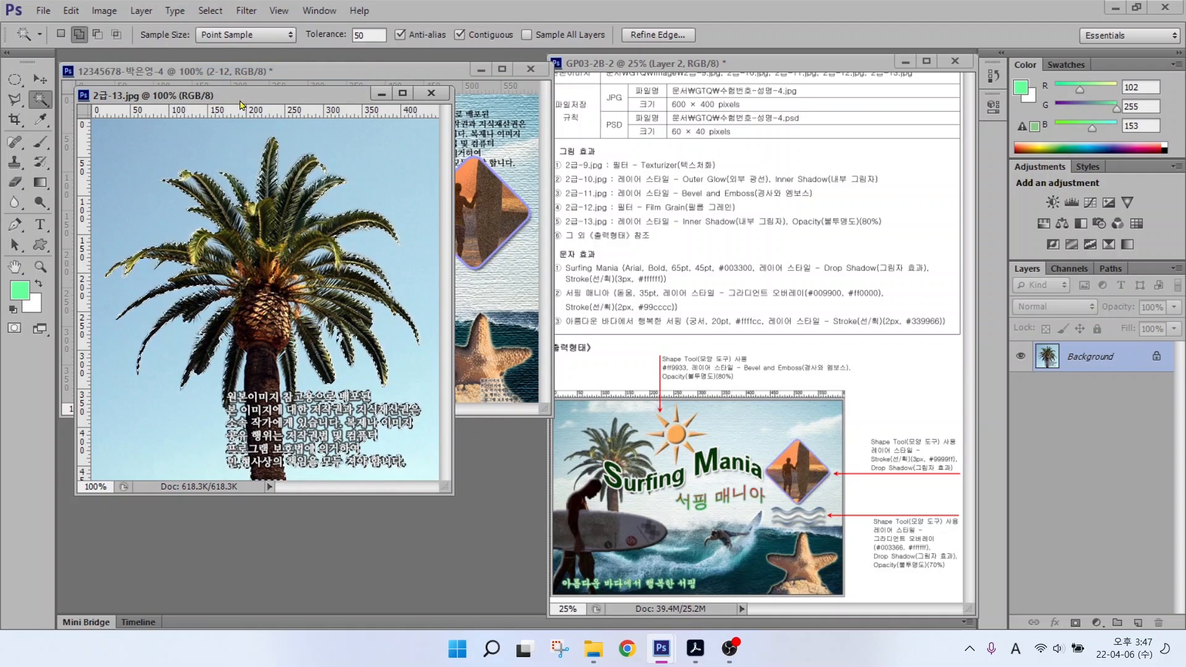
drag(241, 100, 424, 180)
key(v)
drag(473, 327, 212, 265)
click(615, 173)
Step: Rename the palm layer 2-13, scale it to about 52.8%, and move it up
double_click(1070, 354)
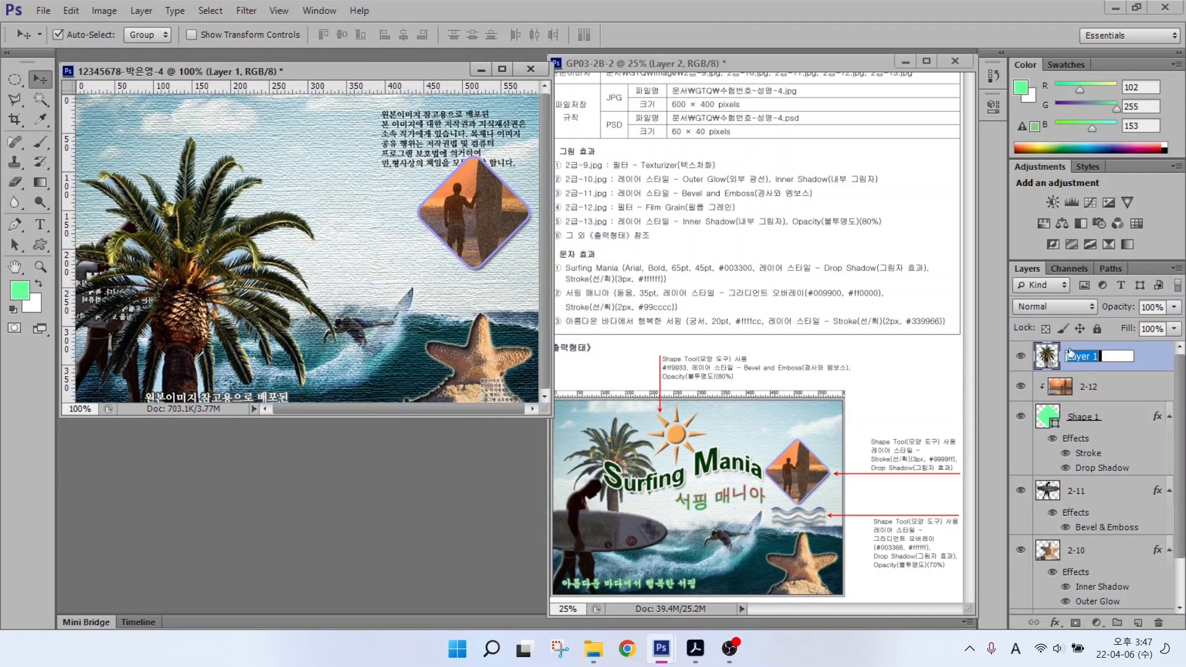
text(2-13)
key(Return)
key(ctrl+t)
drag(358, 139, 266, 263)
drag(185, 320, 232, 171)
drag(295, 101, 253, 158)
drag(156, 249, 165, 208)
key(Return)
mouse_move(586, 228)
mouse_down()
mouse_move(905, 228)
mouse_move(858, 213)
mouse_move(892, 169)
mouse_up()
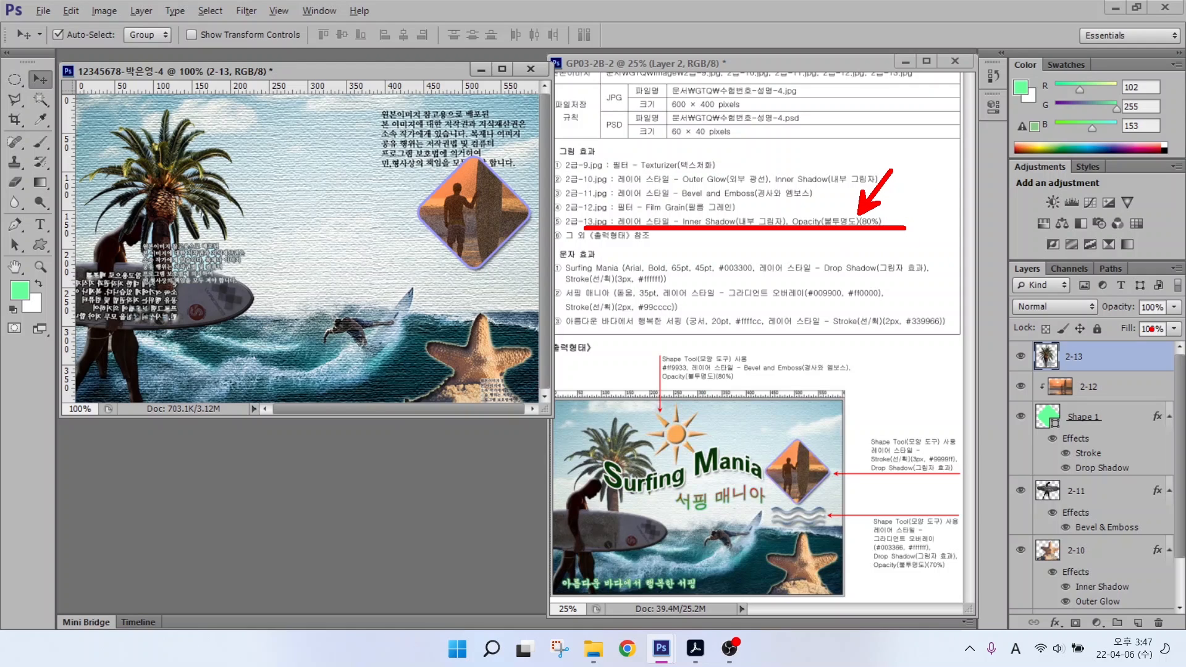
key(Escape)
Step: Apply an Inner Shadow layer style to the palm layer
click(1055, 622)
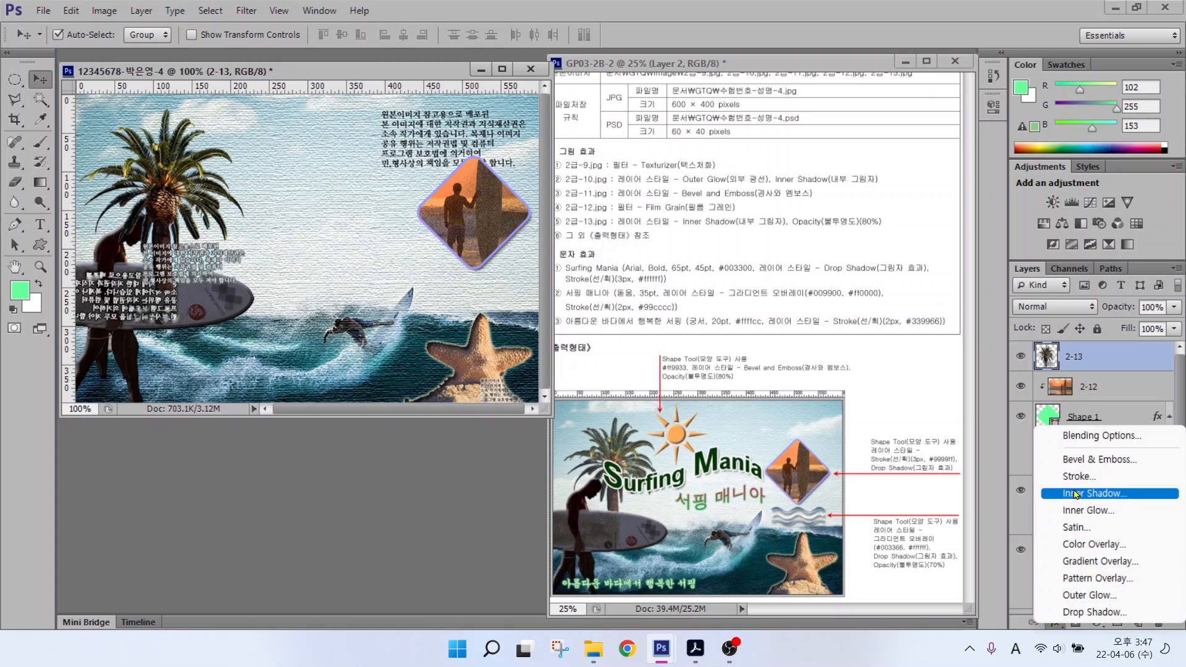
click(1075, 494)
click(771, 218)
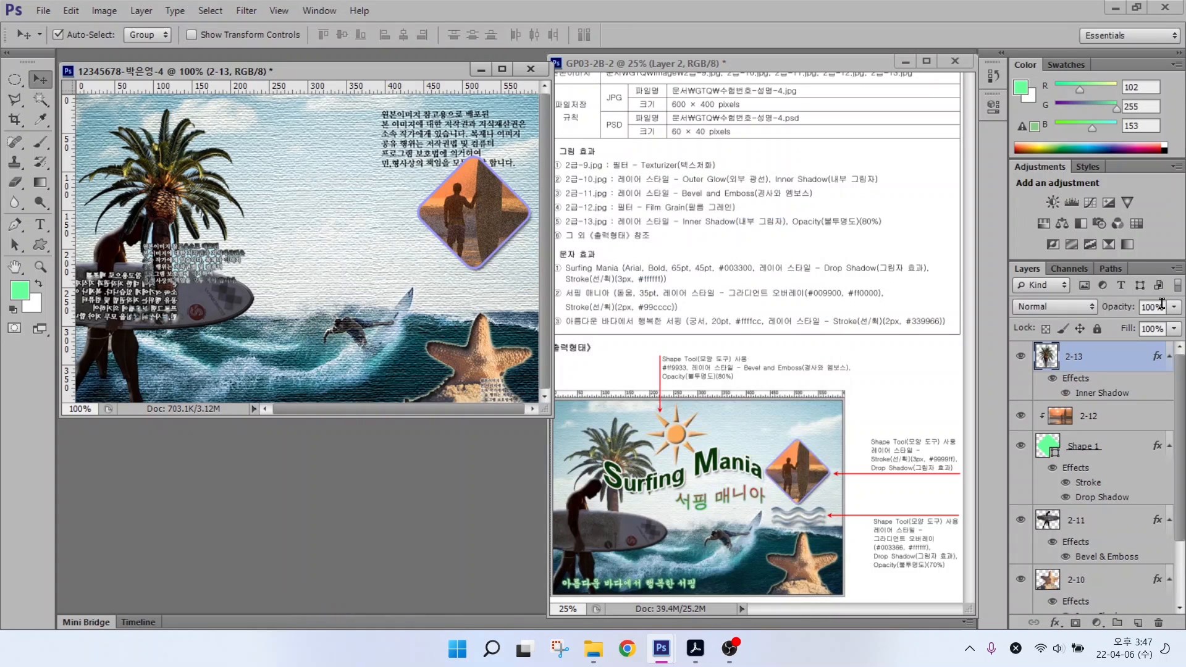
mouse_move(993, 244)
mouse_down()
mouse_move(1183, 350)
mouse_move(1120, 320)
mouse_move(1169, 288)
mouse_up()
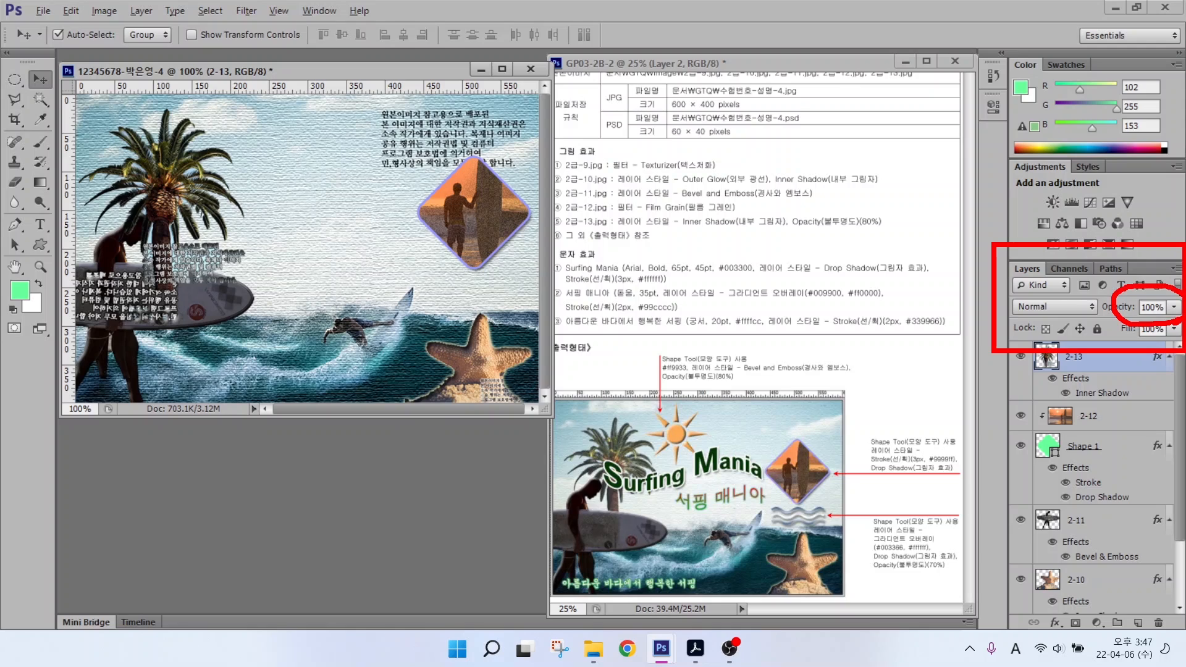
drag(1119, 234, 1153, 301)
key(Escape)
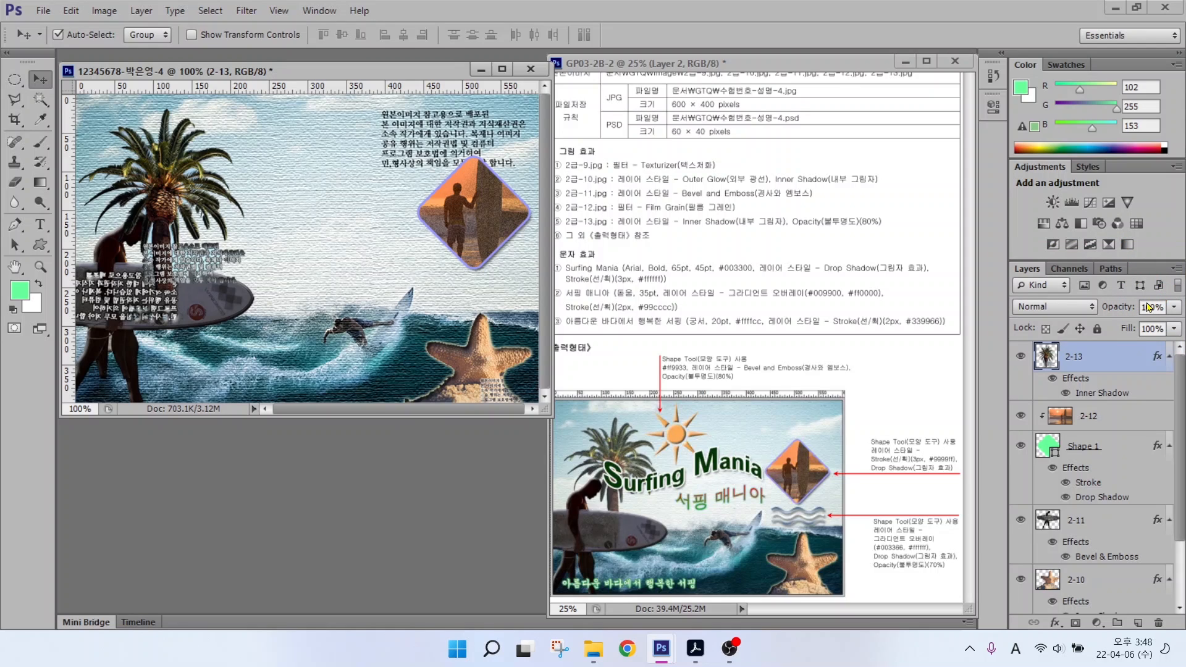
Step: Set the palm layer to 80% opacity and stack it beneath layer 2-11
double_click(1148, 307)
text(80)
key(Return)
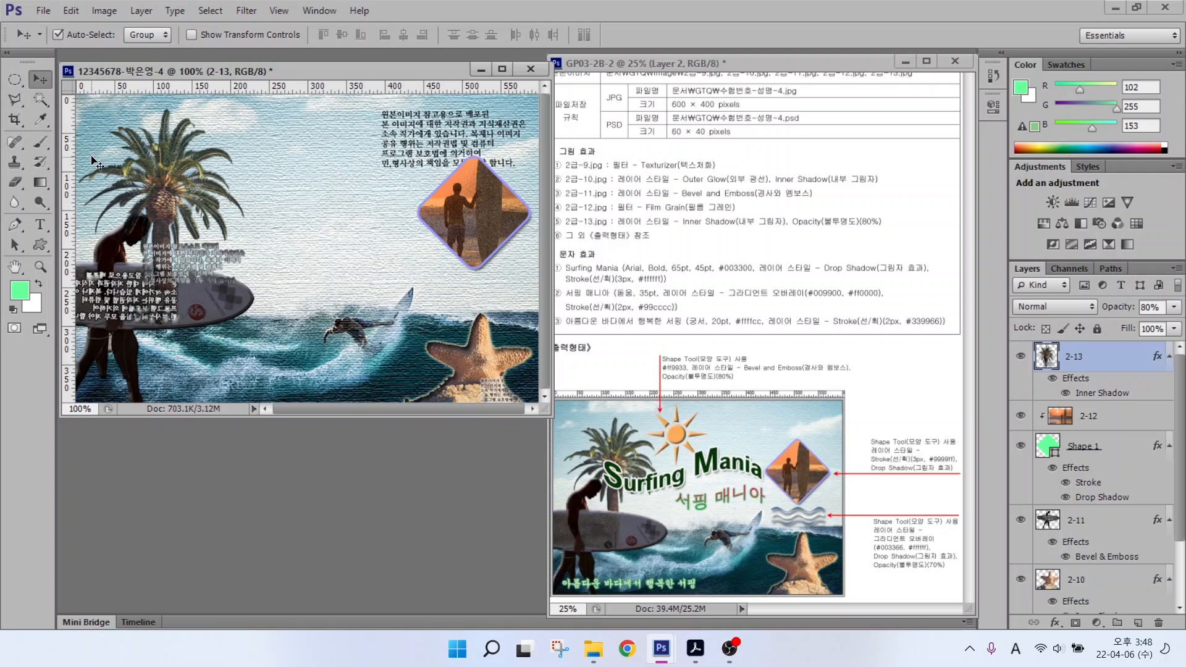
drag(690, 485, 640, 526)
drag(582, 413, 604, 445)
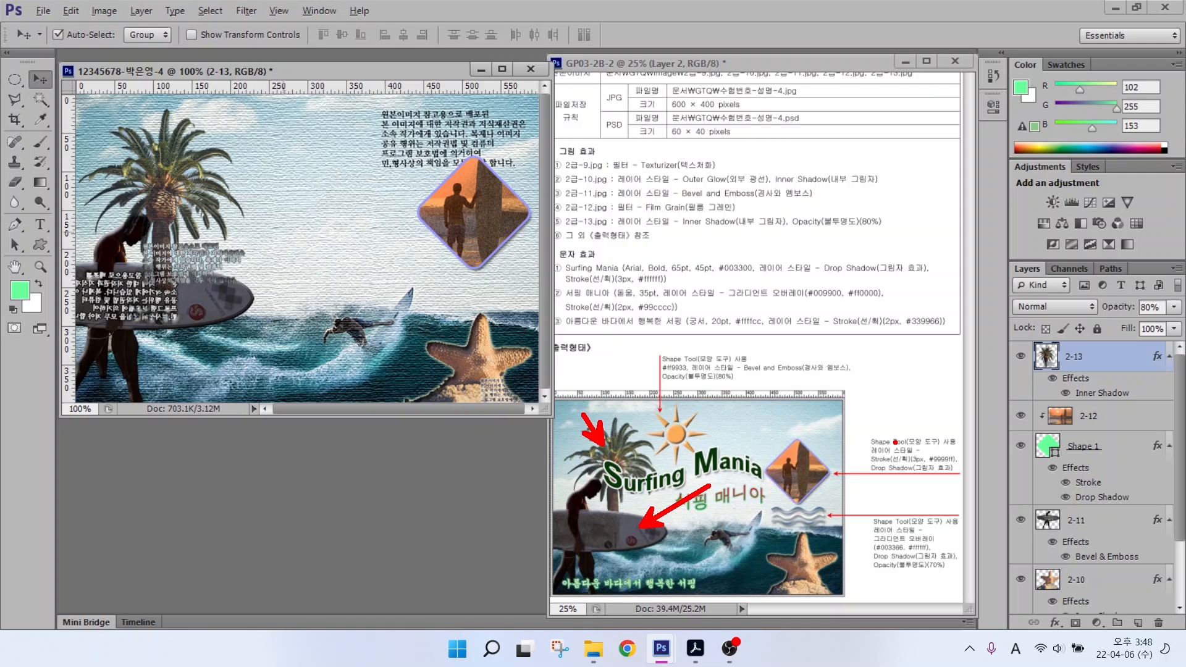
drag(1097, 356, 1097, 553)
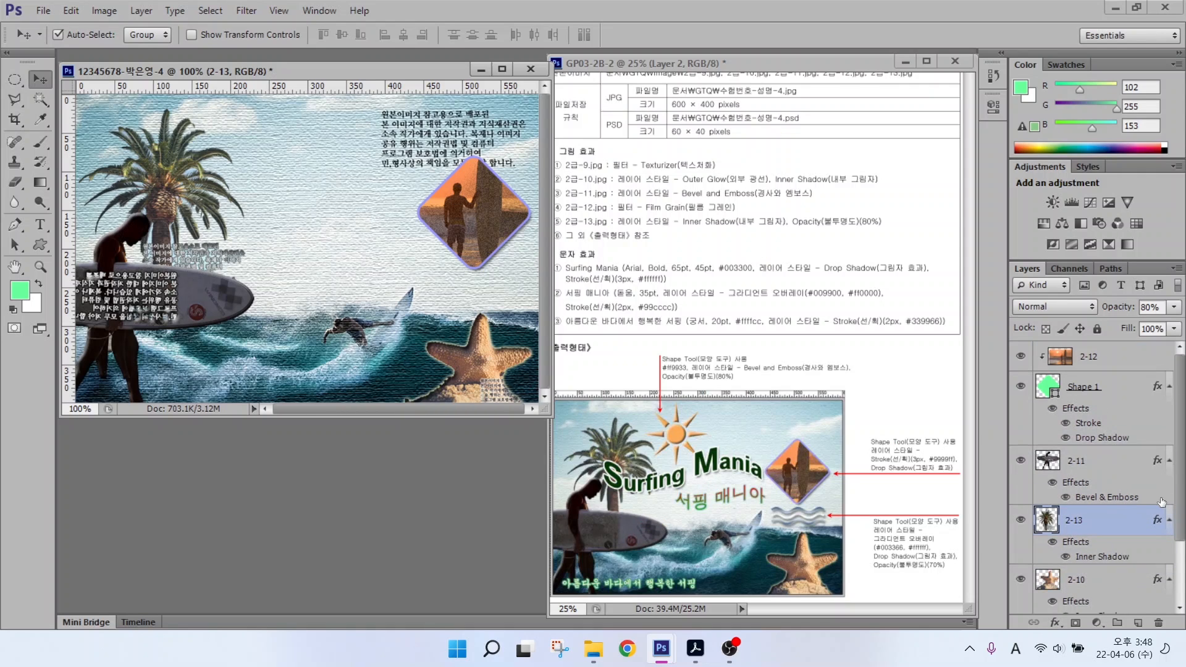
click(1099, 364)
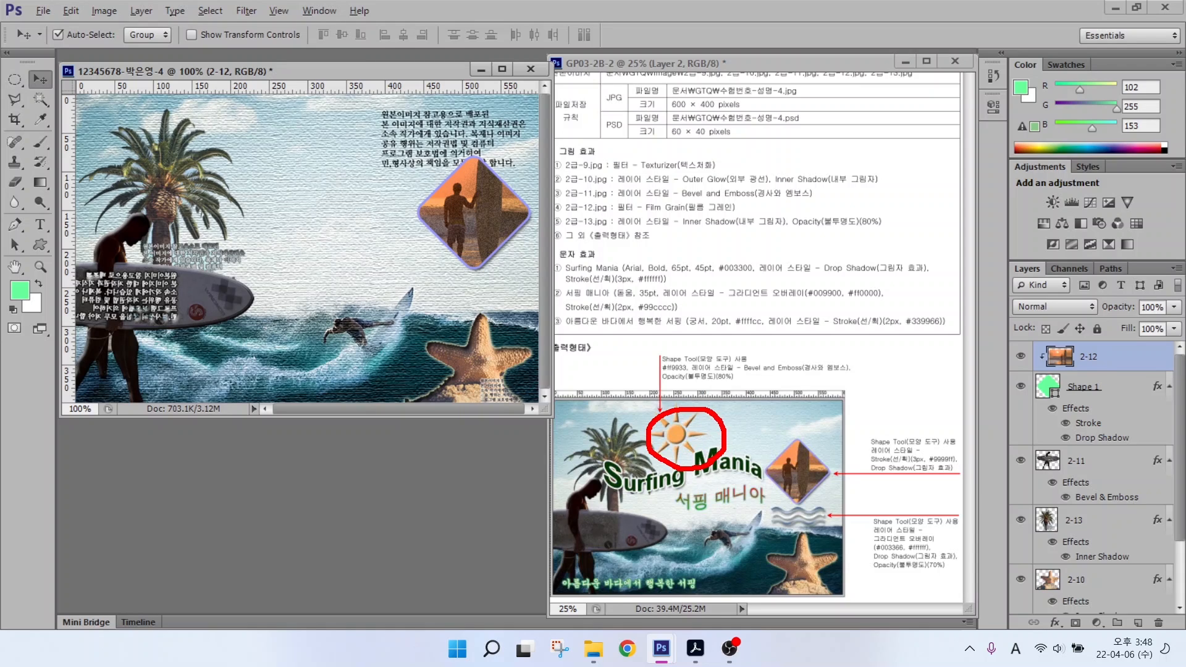
Step: Draw a starburst sun custom shape near the top centre, filled #FF9933
click(42, 244)
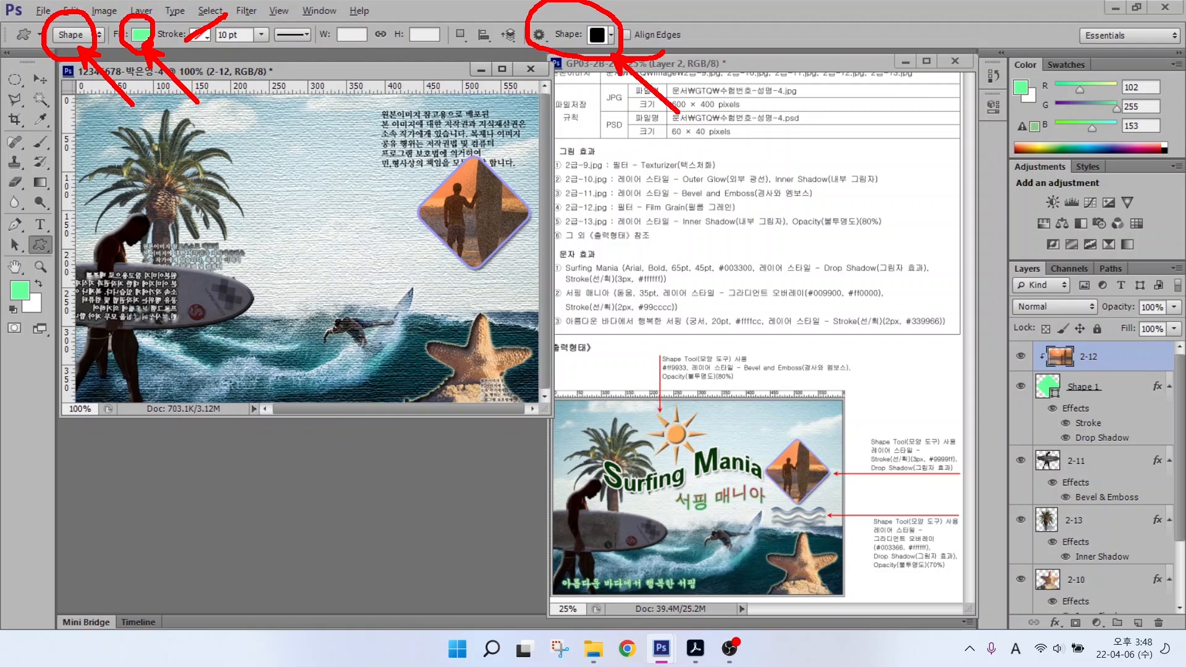
click(597, 35)
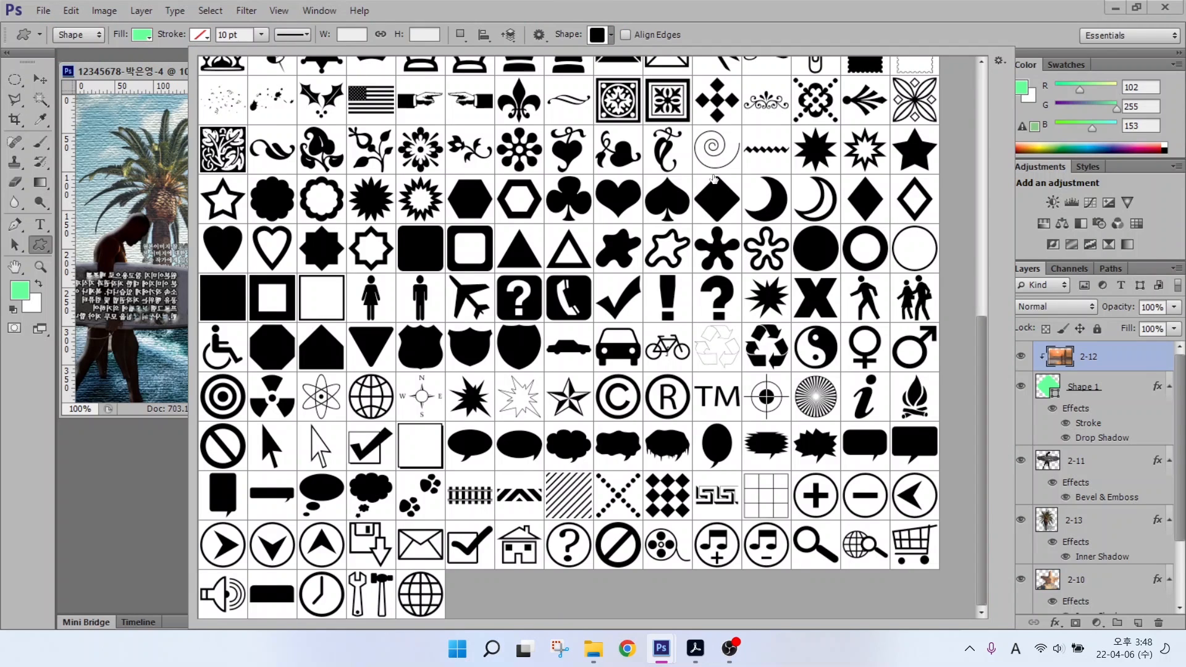
scroll(714, 179, up, 6)
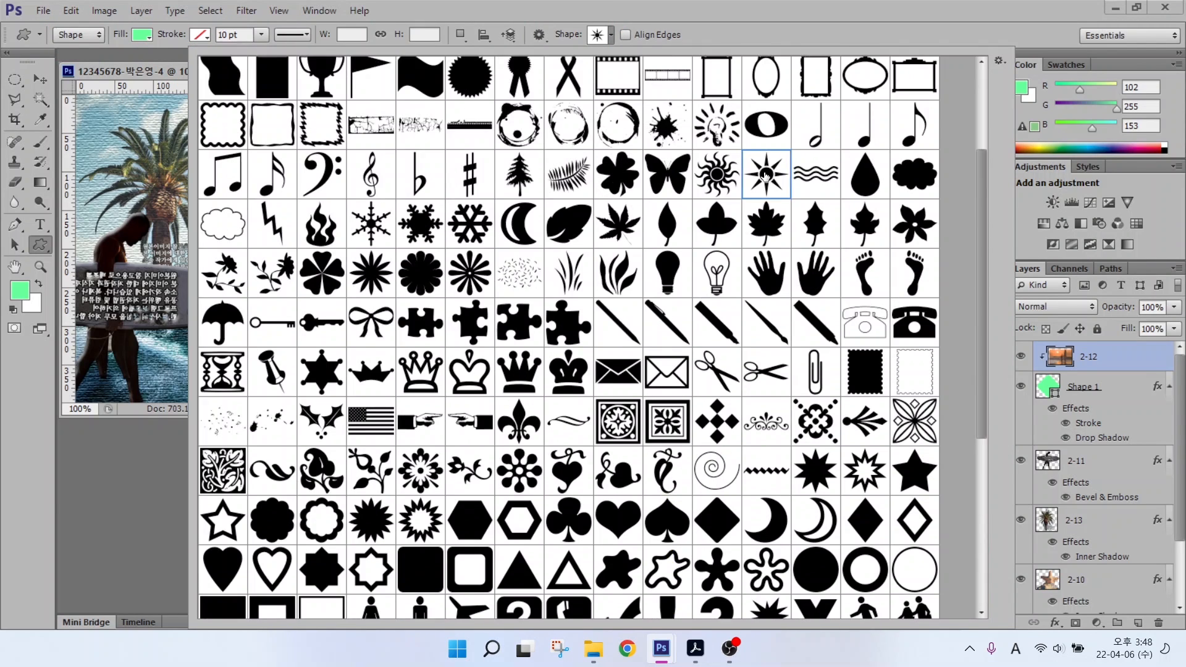
double_click(765, 174)
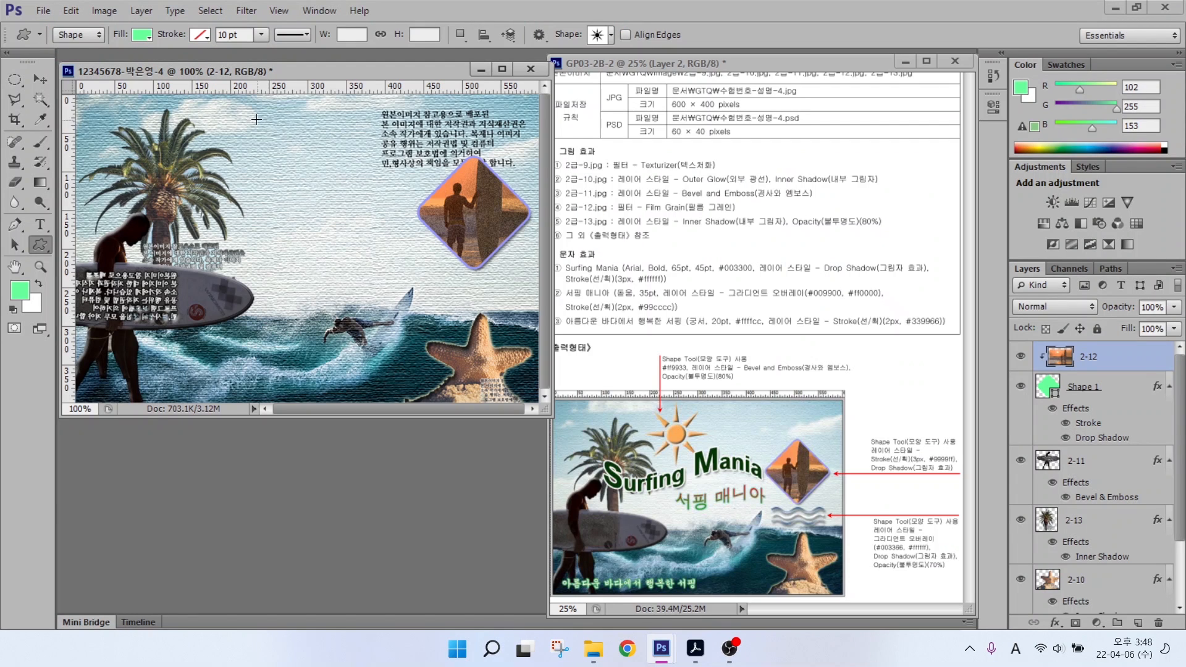
drag(256, 119, 268, 206)
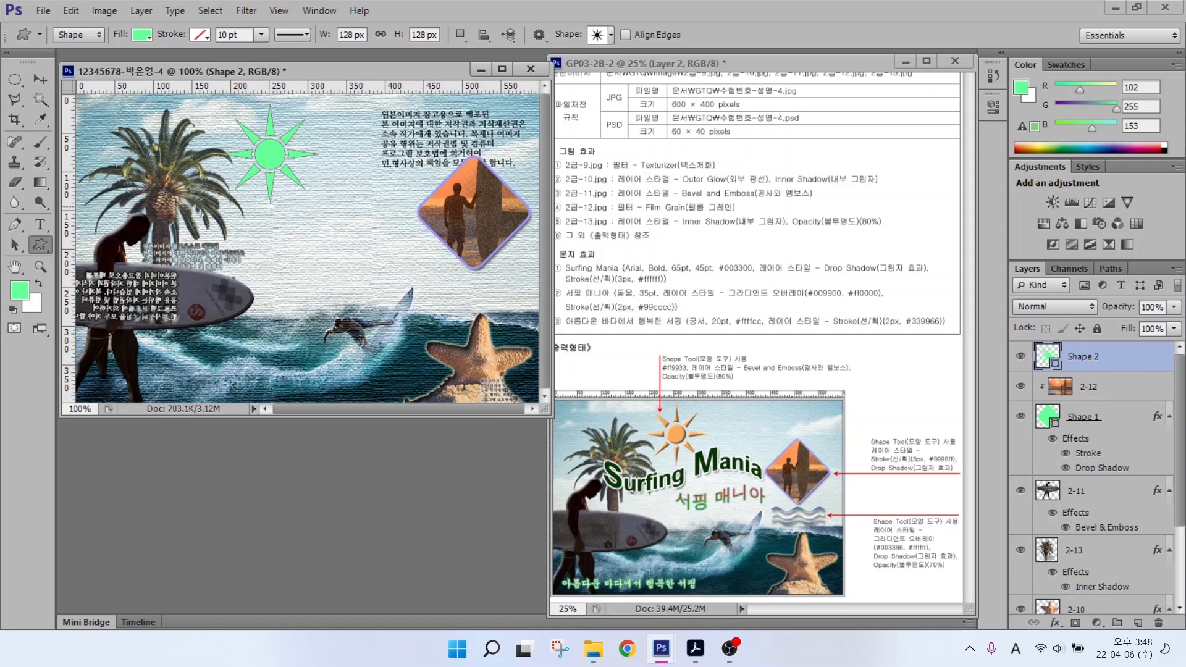
double_click(1044, 357)
double_click(707, 435)
text(FF9933)
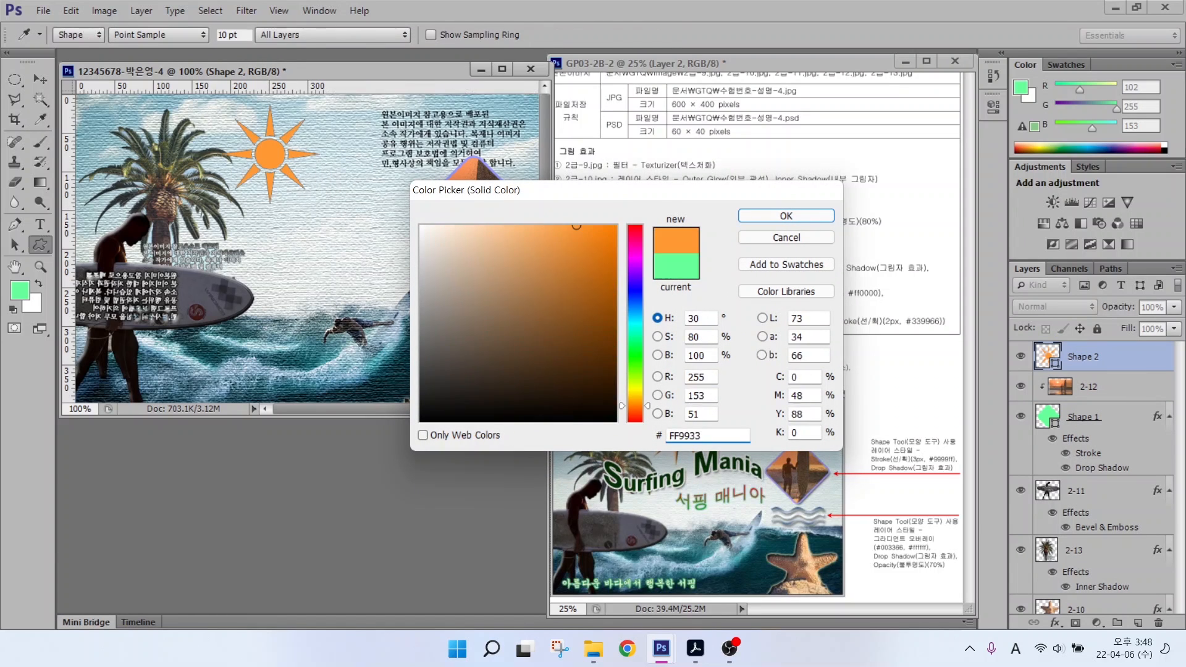
key(Return)
Step: Give the sun Bevel & Emboss, set it to 80% opacity, and nudge it up
click(1055, 622)
click(1077, 455)
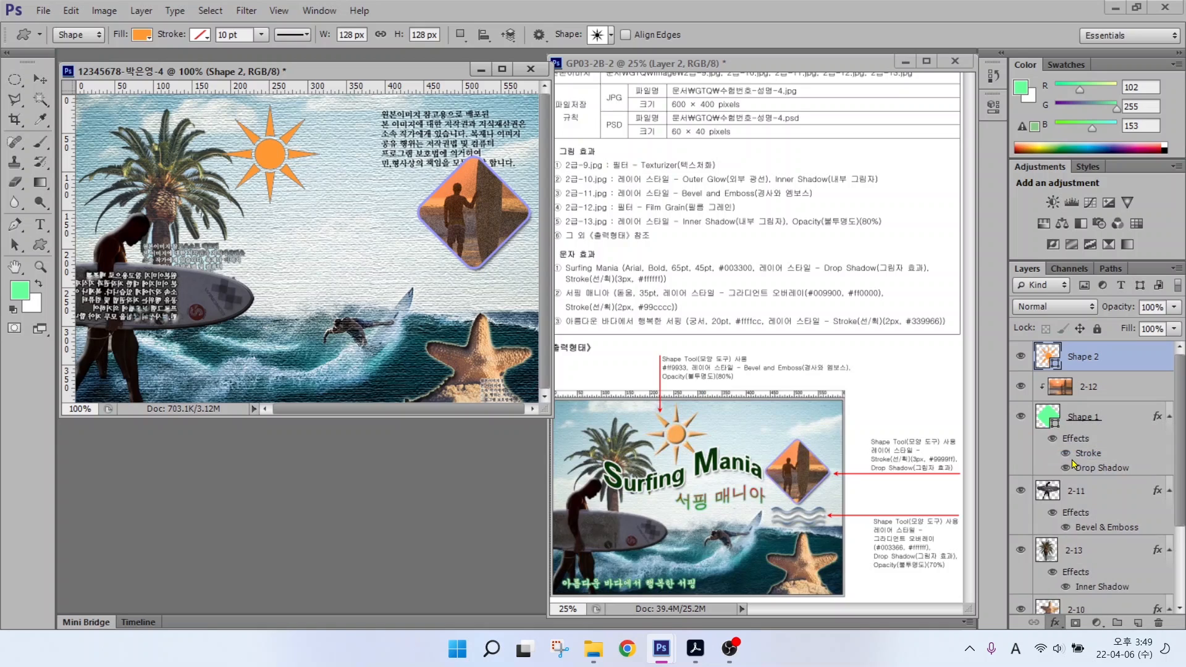
click(774, 219)
click(39, 79)
key(8)
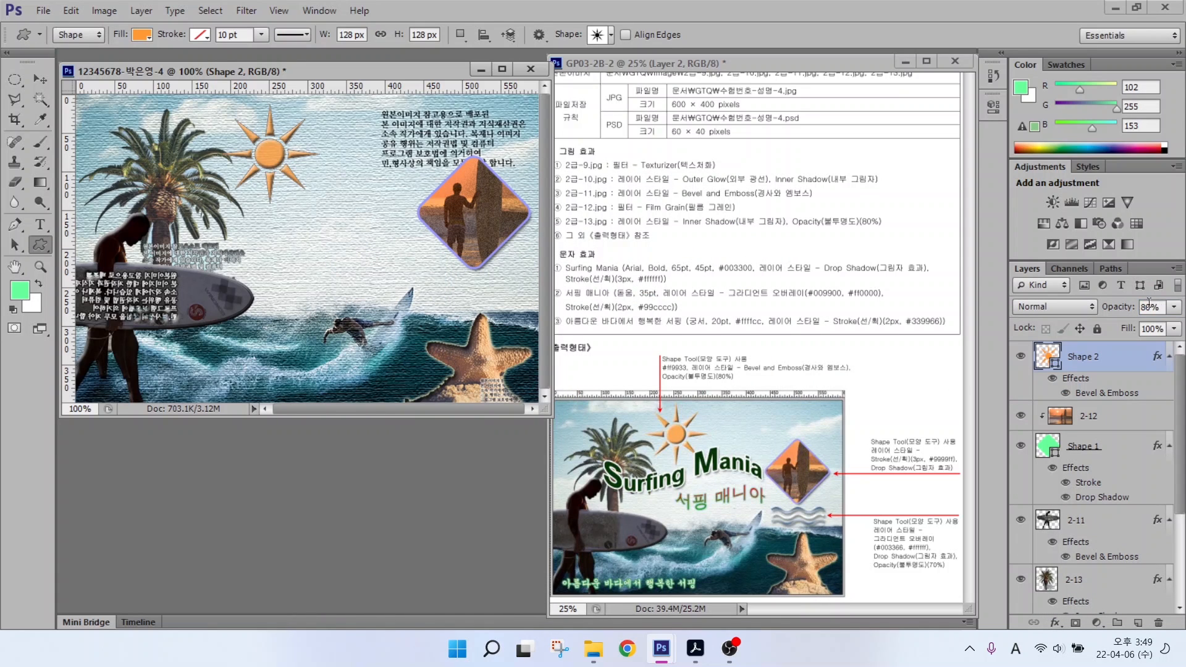
drag(274, 159, 277, 149)
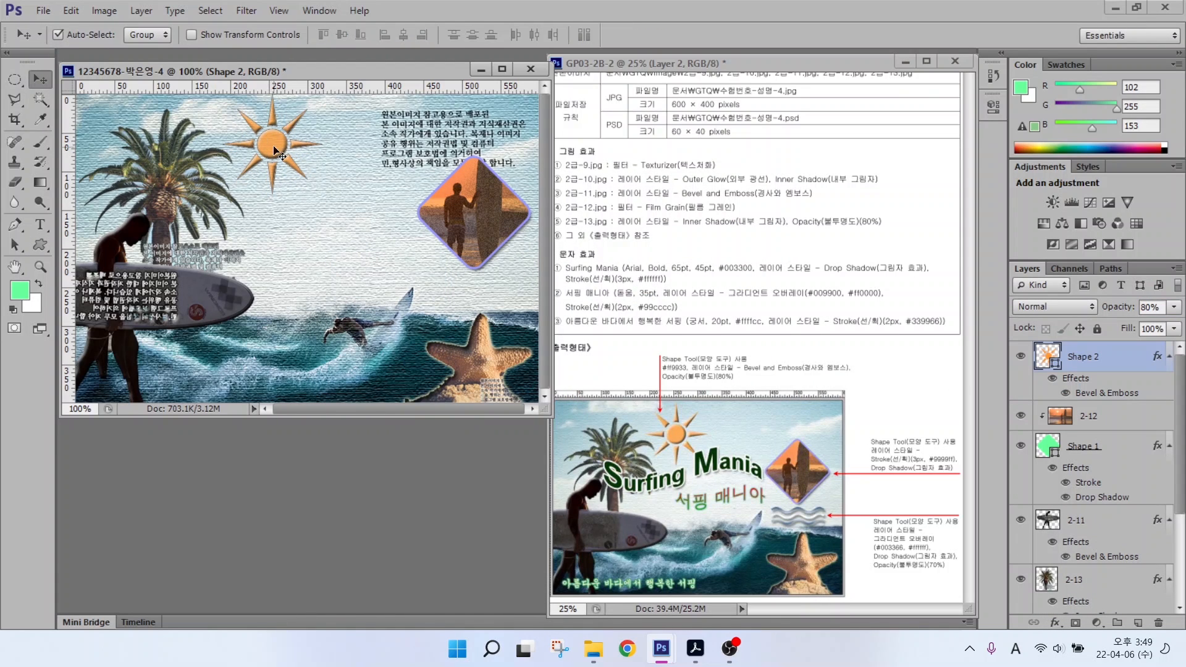
Step: Draw a Waves custom shape below the framed diamond
click(40, 245)
click(610, 35)
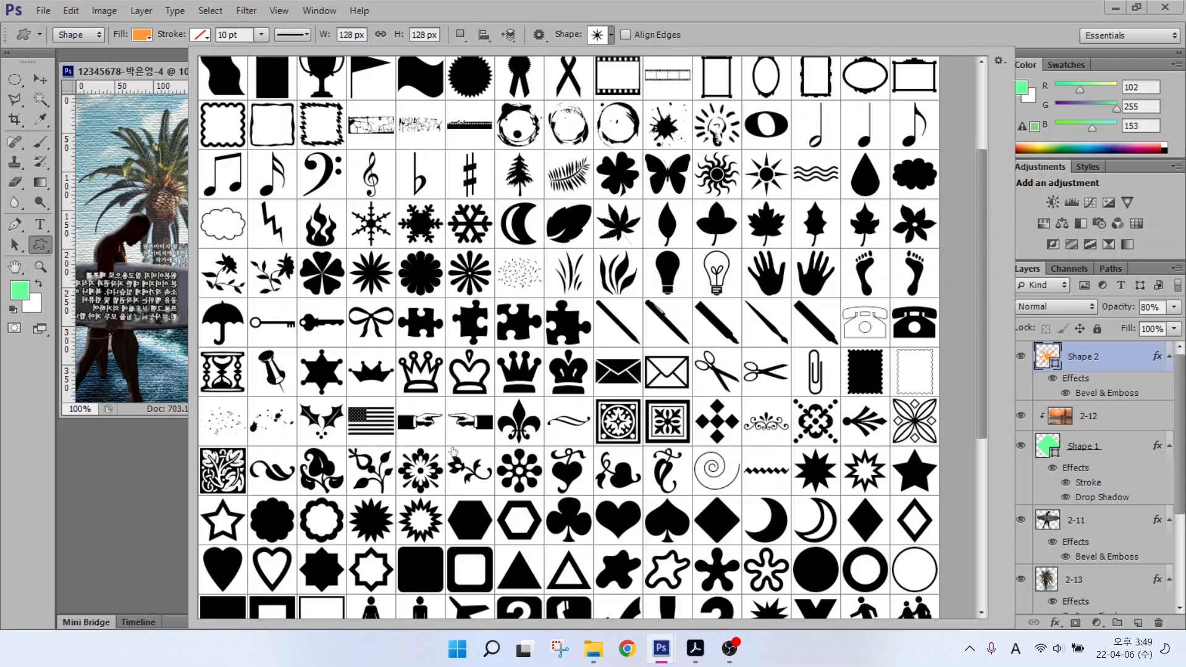
scroll(664, 171, down, 1)
double_click(665, 171)
drag(419, 271, 516, 303)
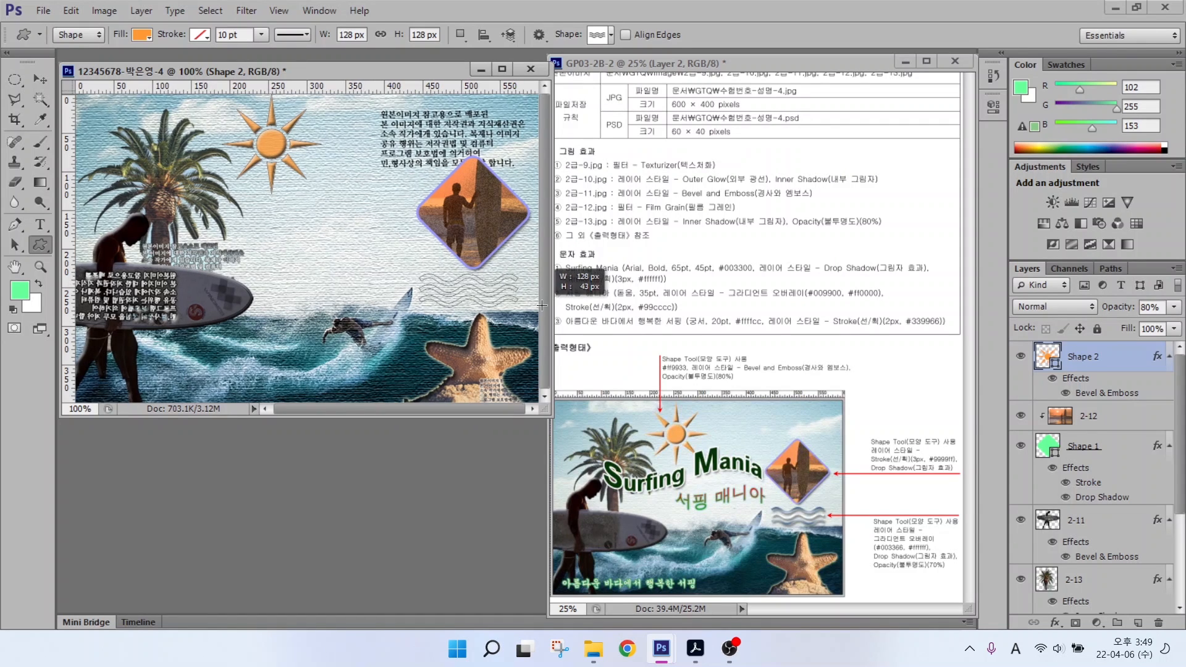
Step: Add a Gradient Overlay to the waves with a dark blue #003366 left stop
click(1054, 622)
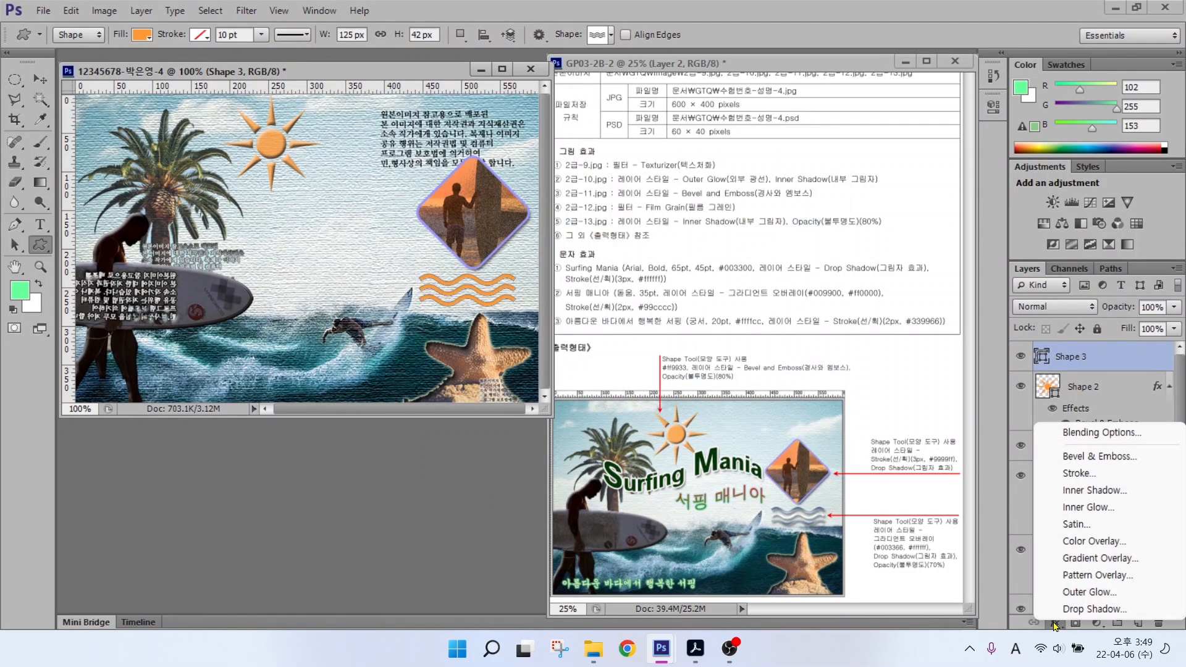
click(1084, 563)
click(580, 284)
double_click(335, 404)
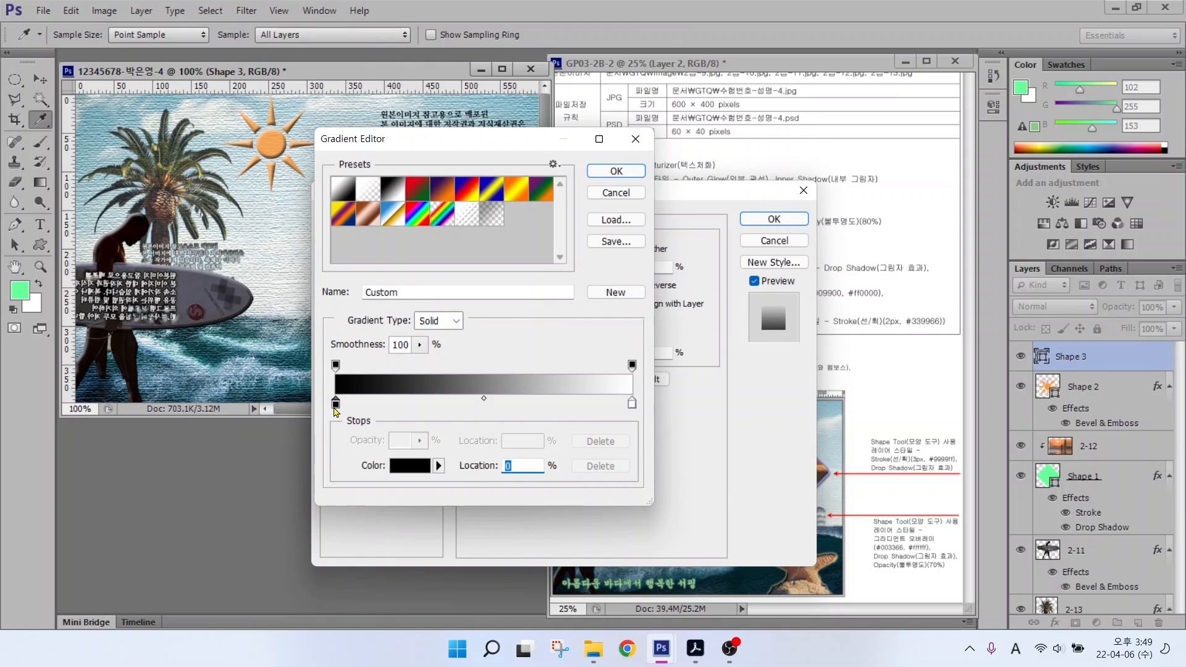
text(003366)
key(Return)
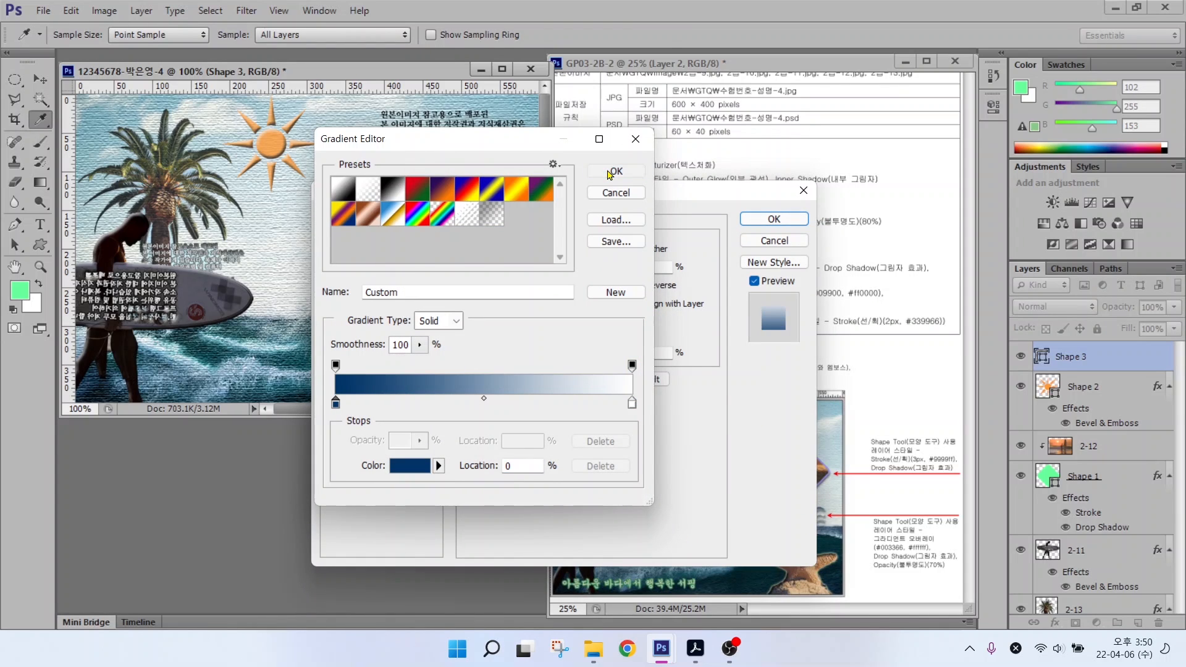
click(614, 171)
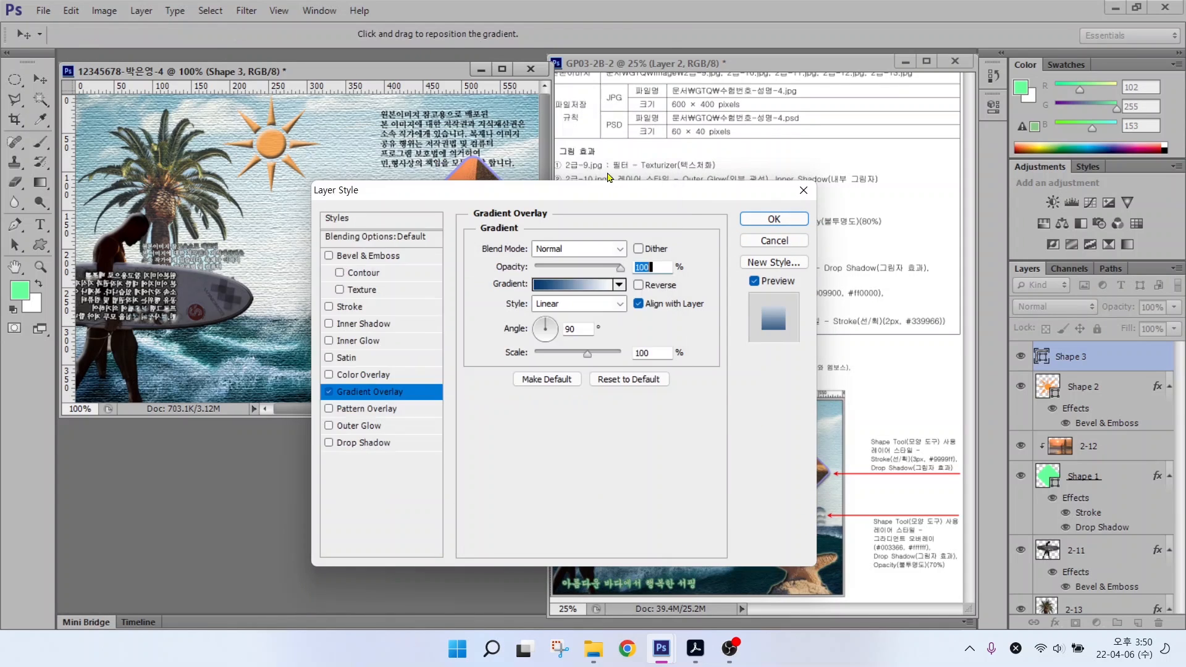
Step: Add a drop shadow, and make the gradient overlay Reflected and reversed
drag(433, 167, 692, 124)
click(623, 377)
click(626, 326)
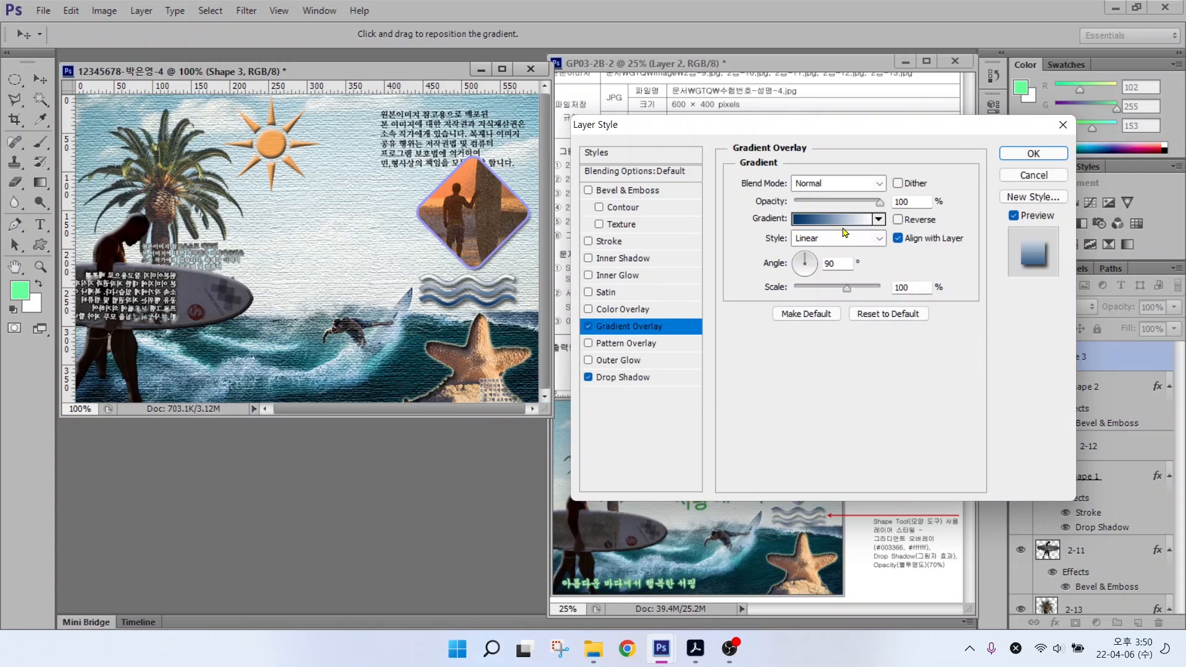
click(838, 238)
click(816, 302)
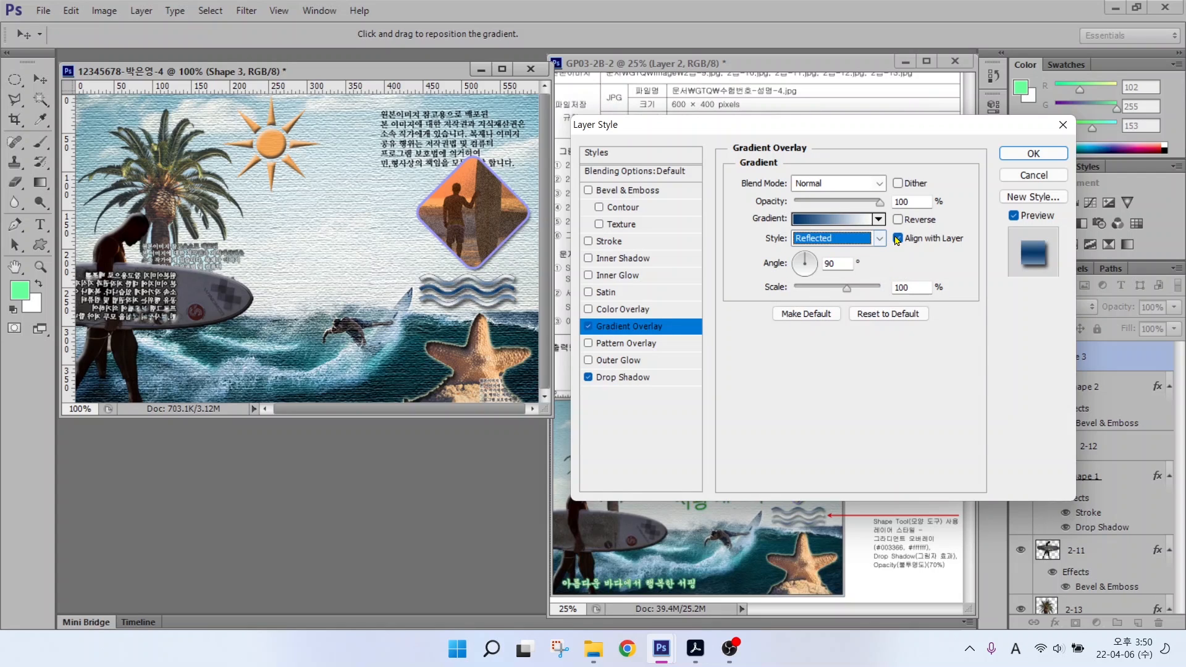
key(alt+r)
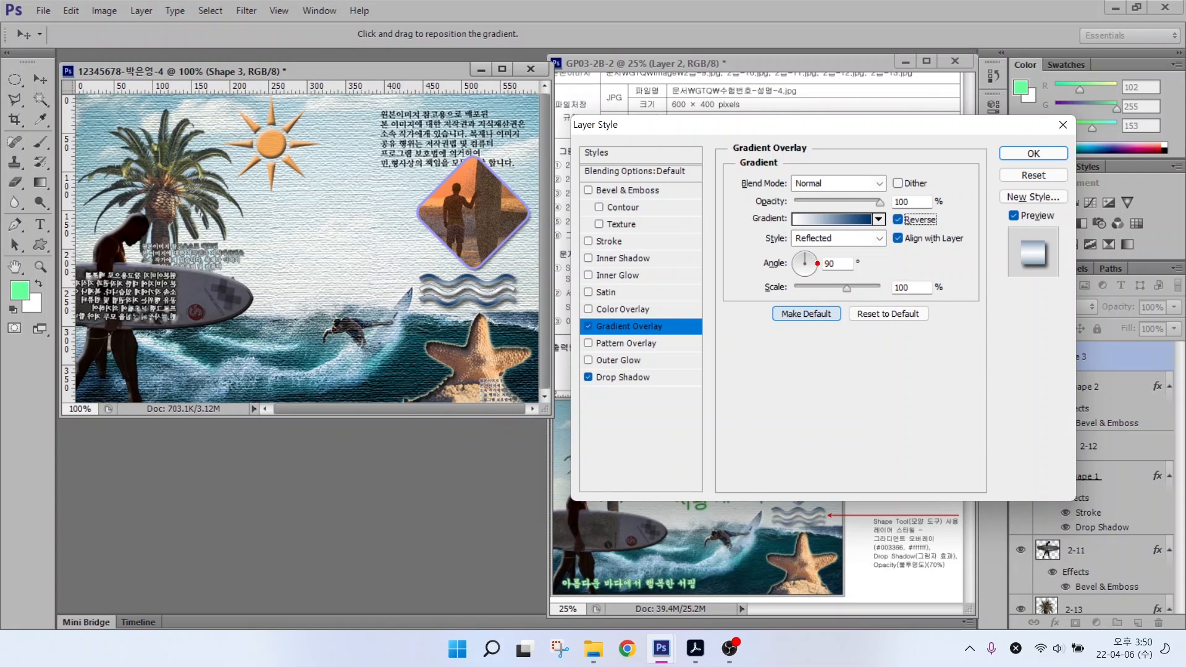
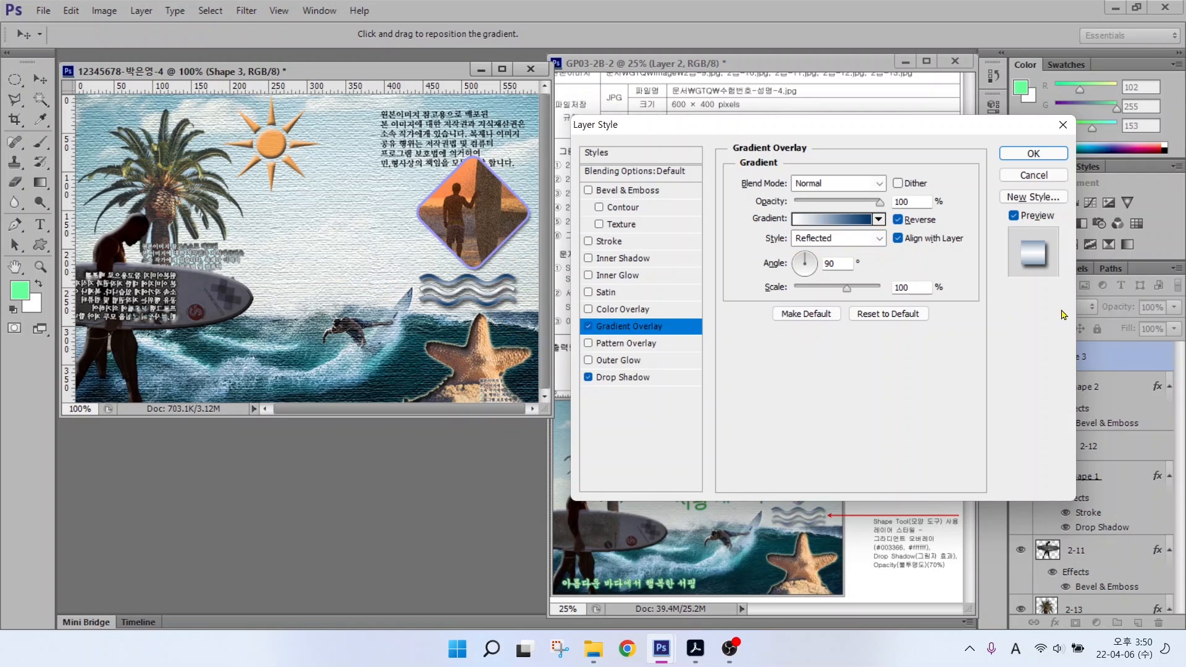
Step: Leave the wave's reflected gradient overlay reversed so it runs light to dark
click(898, 221)
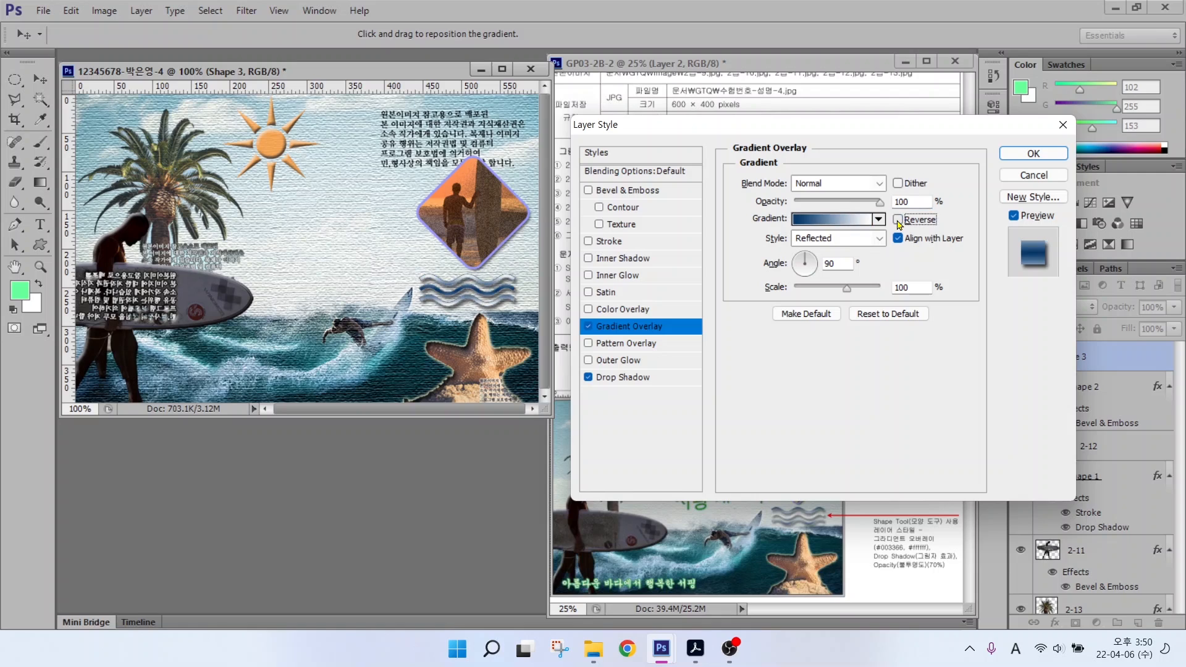
click(898, 220)
click(898, 220)
click(897, 220)
click(898, 220)
click(898, 220)
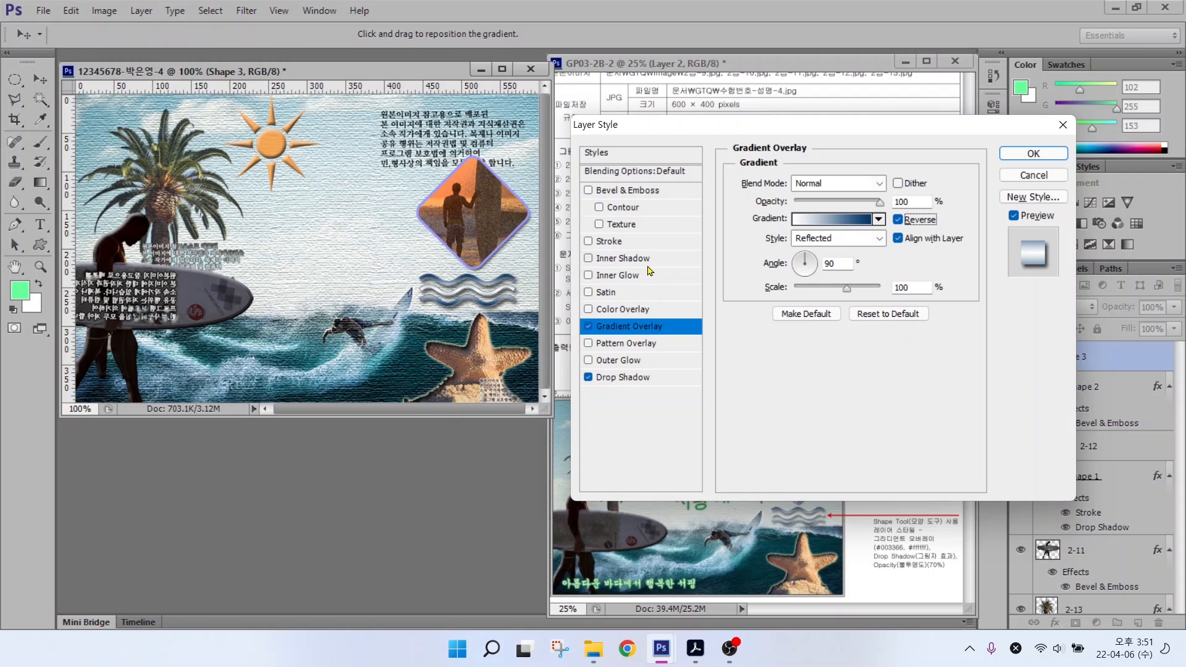
mouse_move(913, 264)
mouse_down()
mouse_move(889, 289)
mouse_move(797, 222)
mouse_move(913, 259)
mouse_move(920, 237)
mouse_up()
key(Escape)
Step: Apply the wave's layer style and reposition the wave shape
click(1033, 153)
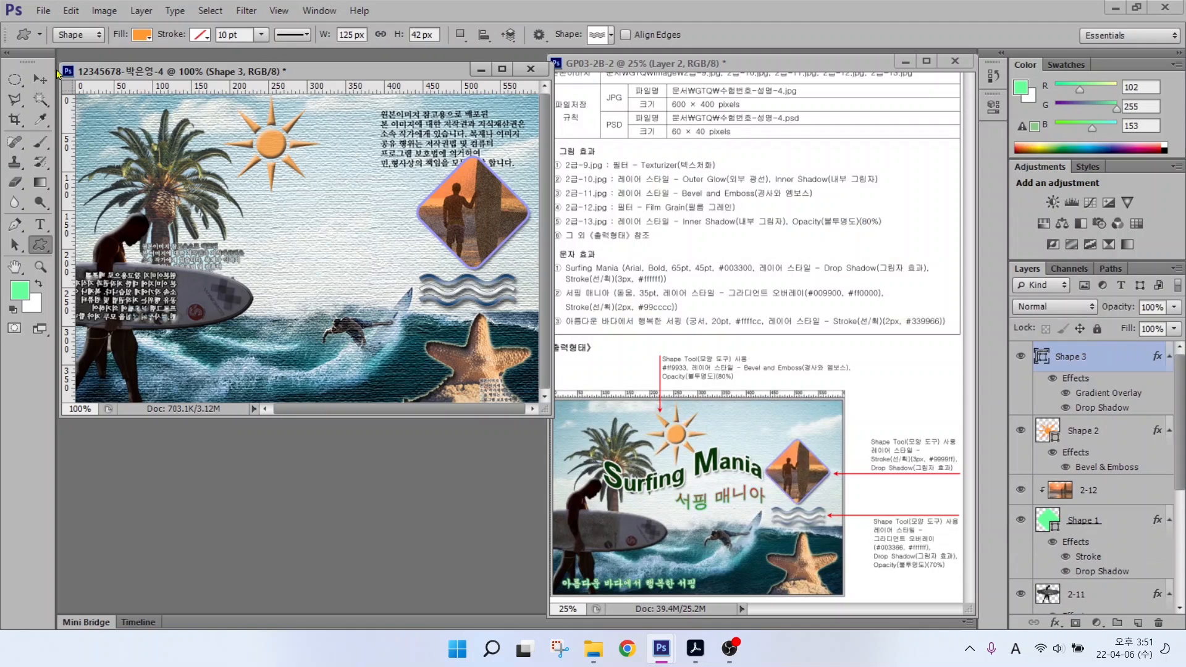
key(v)
key(shift+Right)
key(shift+Right)
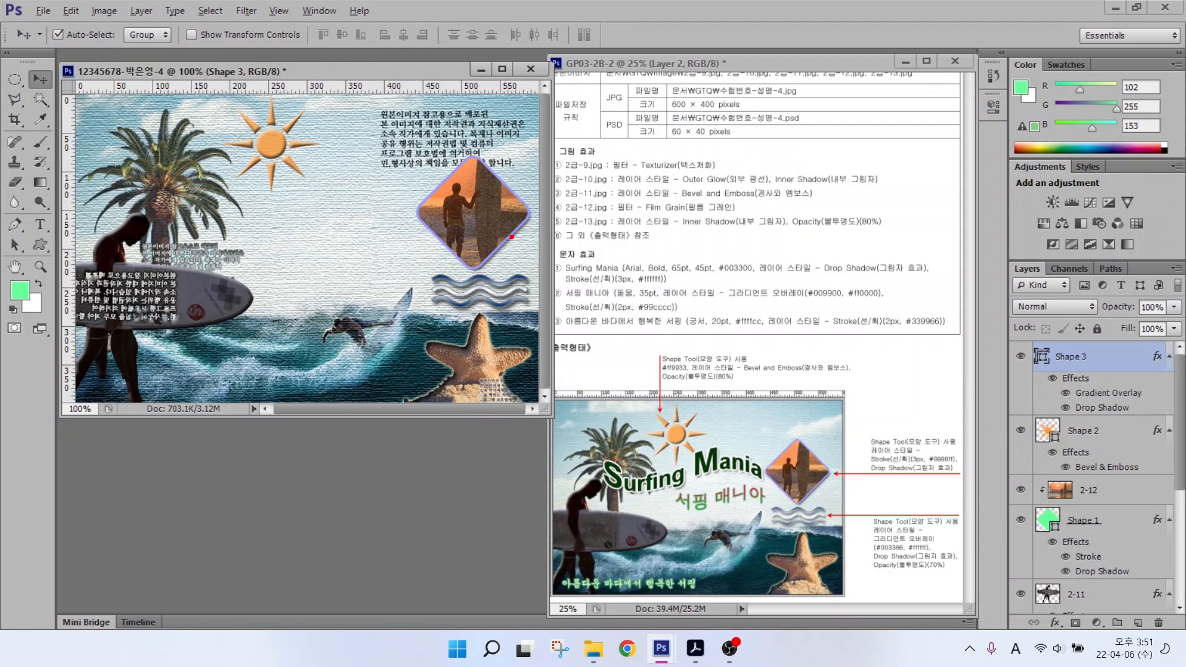
drag(539, 248, 703, 348)
key(Escape)
Step: Type 'Surfing Mania' left of the photo diamond at 45 pt in dark green #003300
click(36, 225)
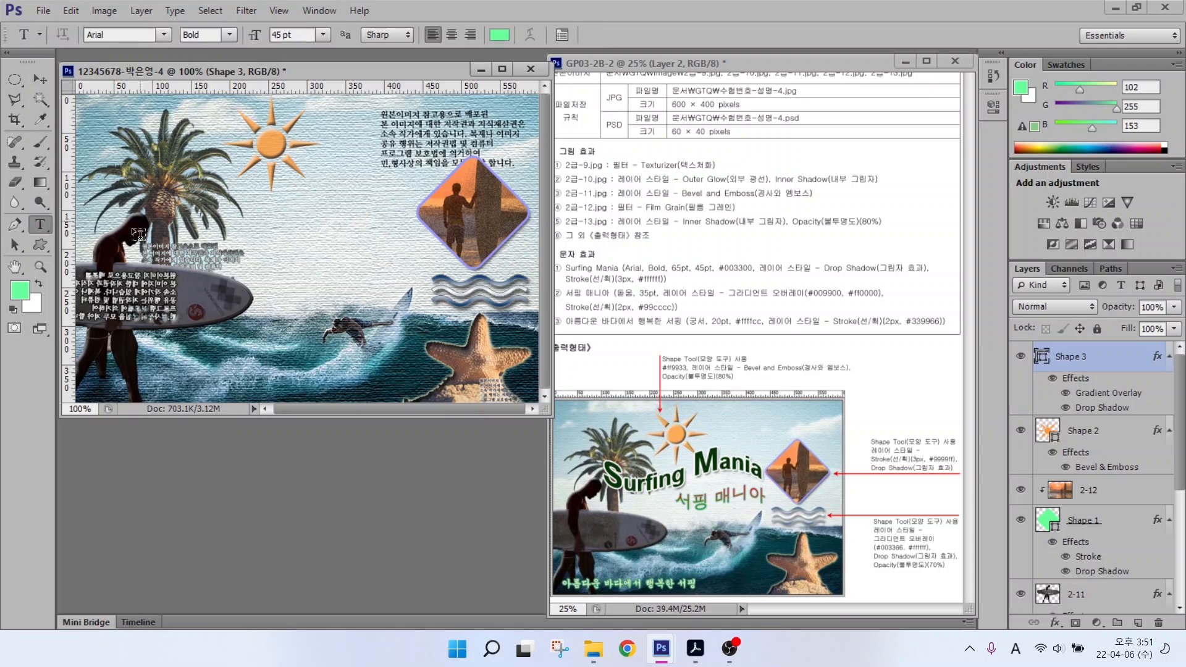
click(244, 220)
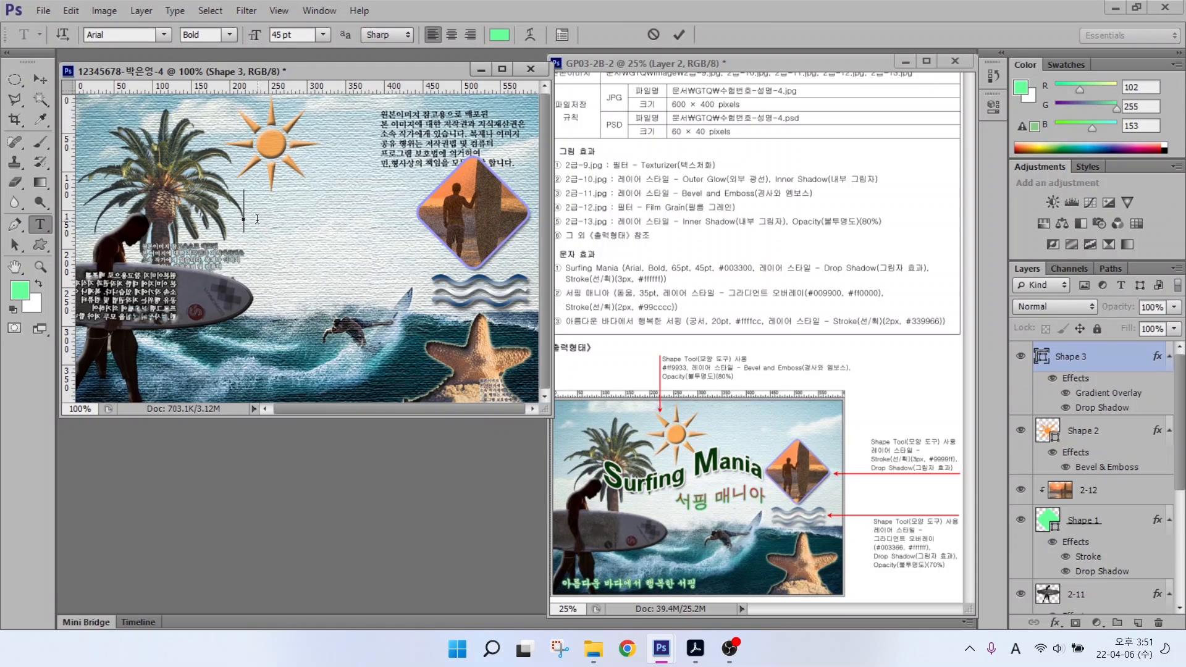
key(Caps_Lock)
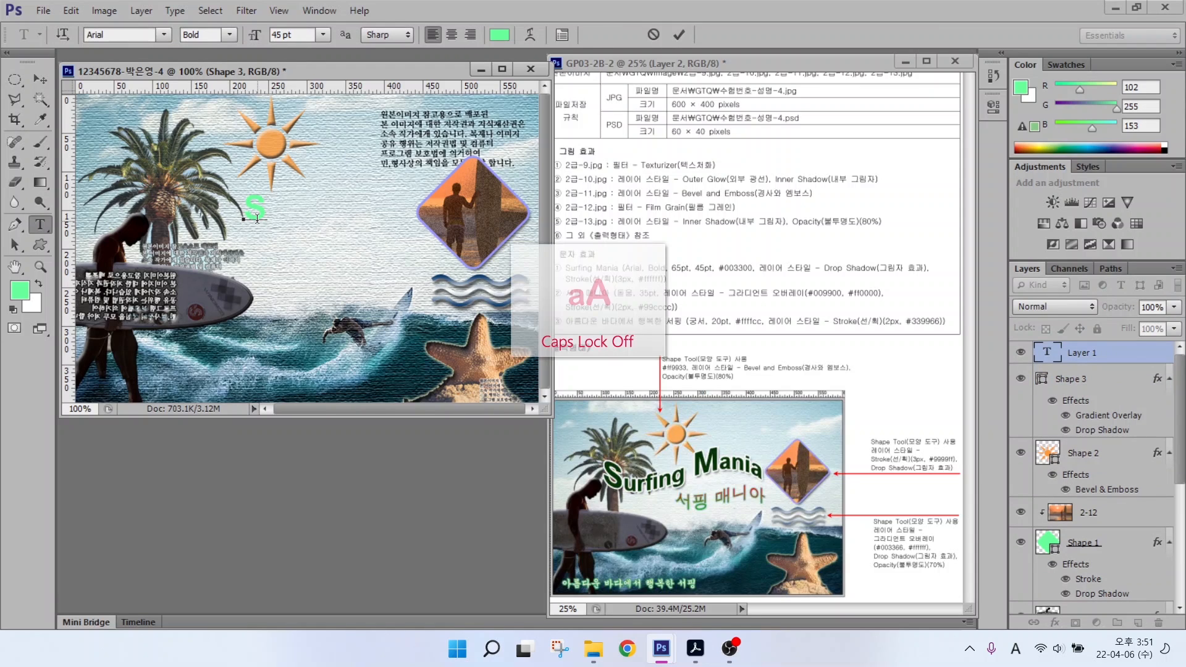
text(Surfing Mania)
key(ctrl+Return)
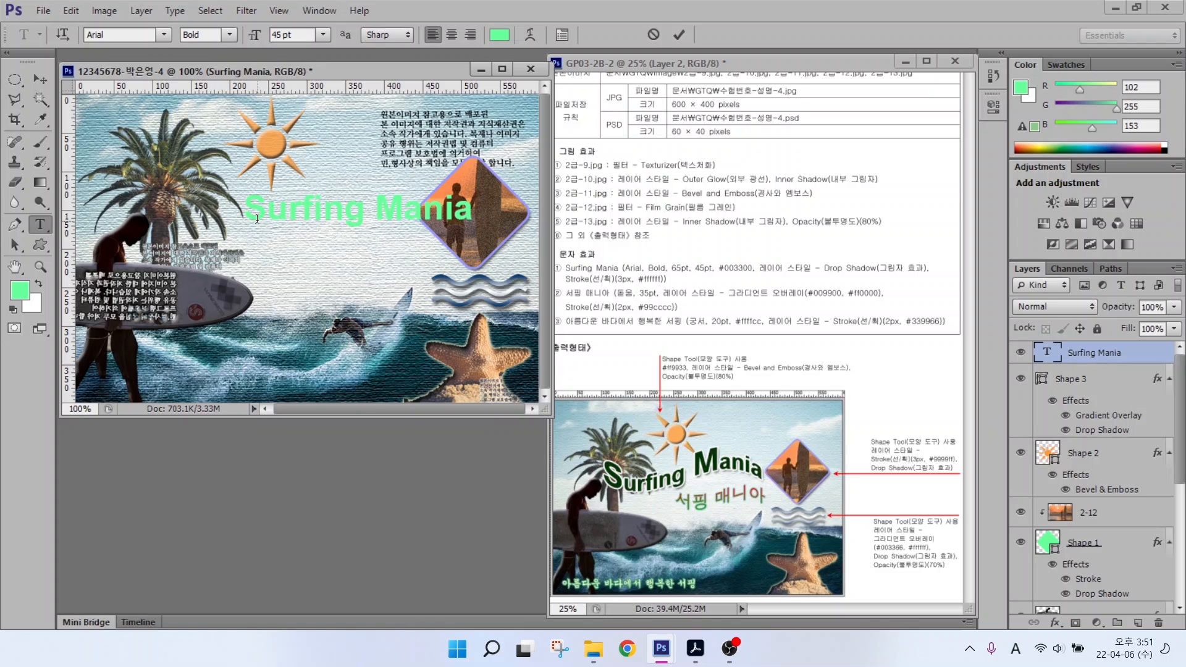
drag(304, 35, 241, 35)
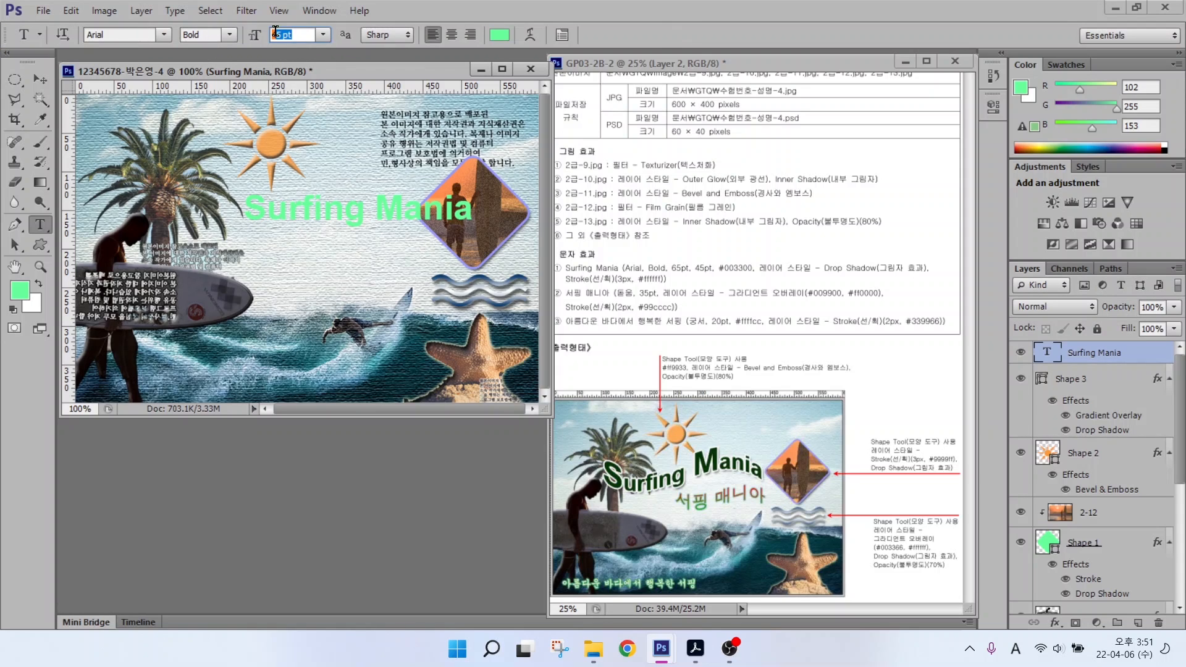
text(45)
key(Return)
click(504, 37)
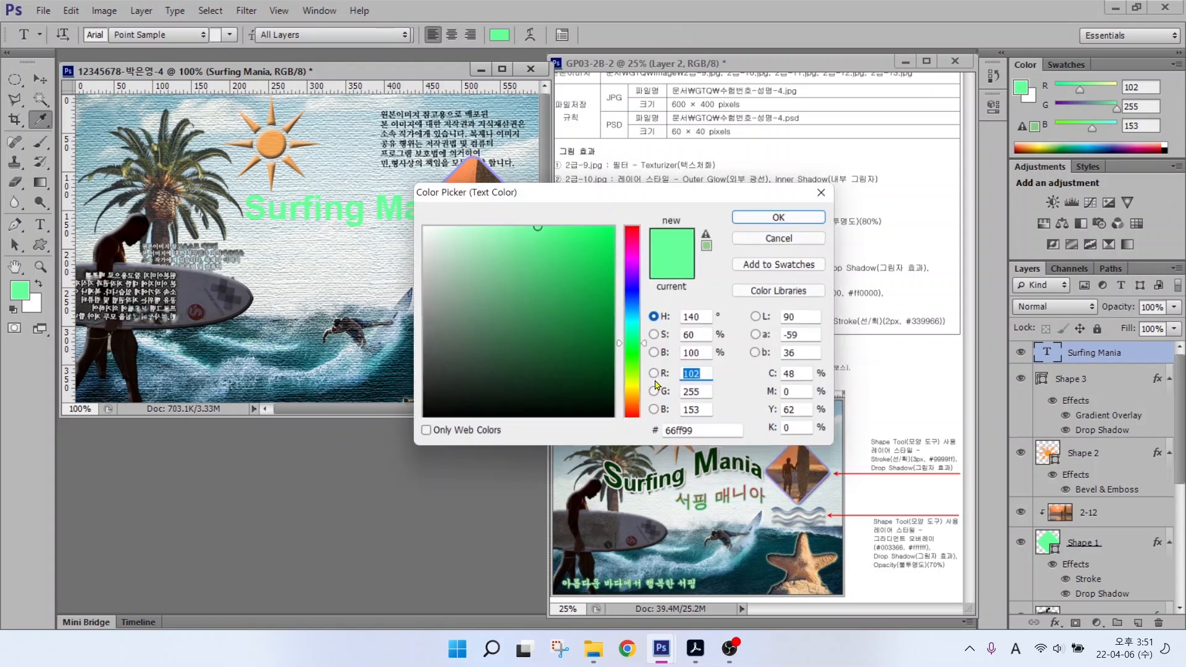
text(003300)
key(Return)
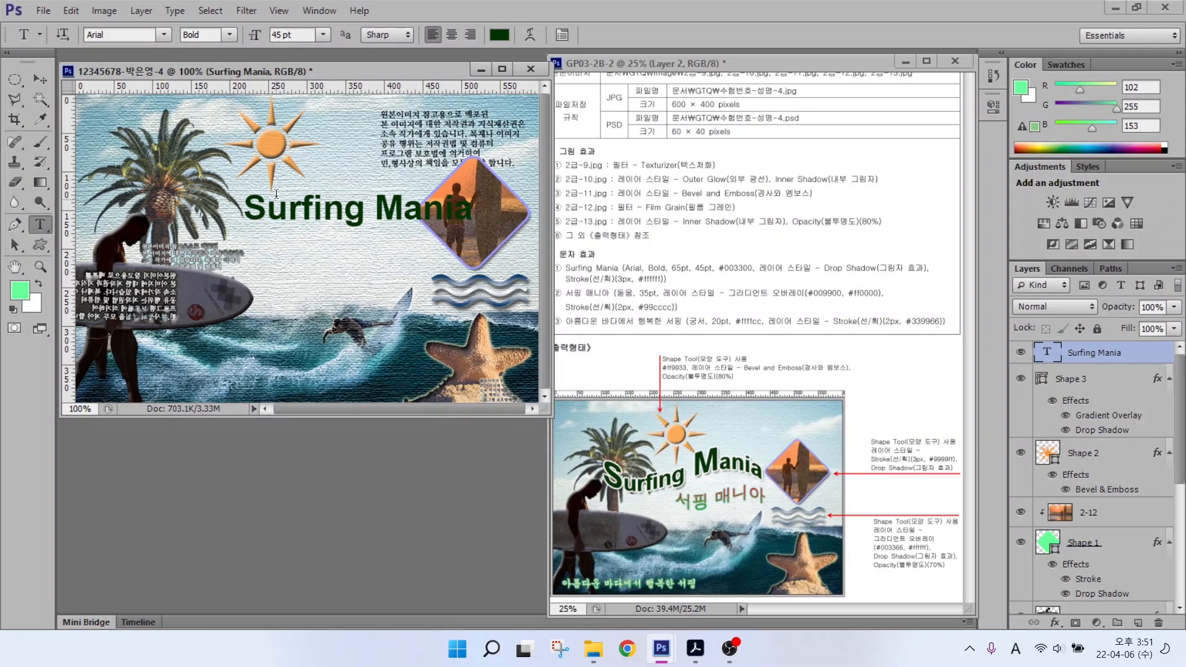
Step: Enlarge the S of Surfing and the M of Mania to 65 pt
drag(246, 208, 263, 205)
drag(300, 35, 205, 35)
text(65)
key(Return)
click(394, 213)
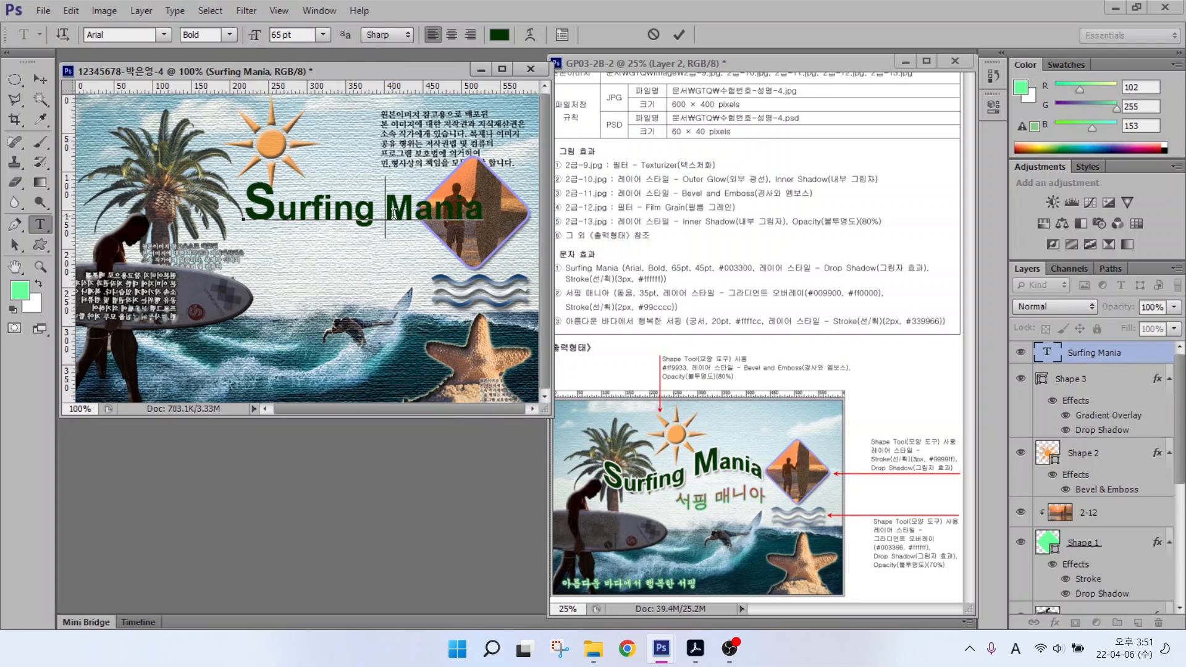
drag(393, 213, 410, 211)
drag(302, 36, 242, 37)
text(65)
key(Return)
click(679, 35)
Step: Move the Surfing Mania title up and to the left and add a Stroke effect
click(41, 79)
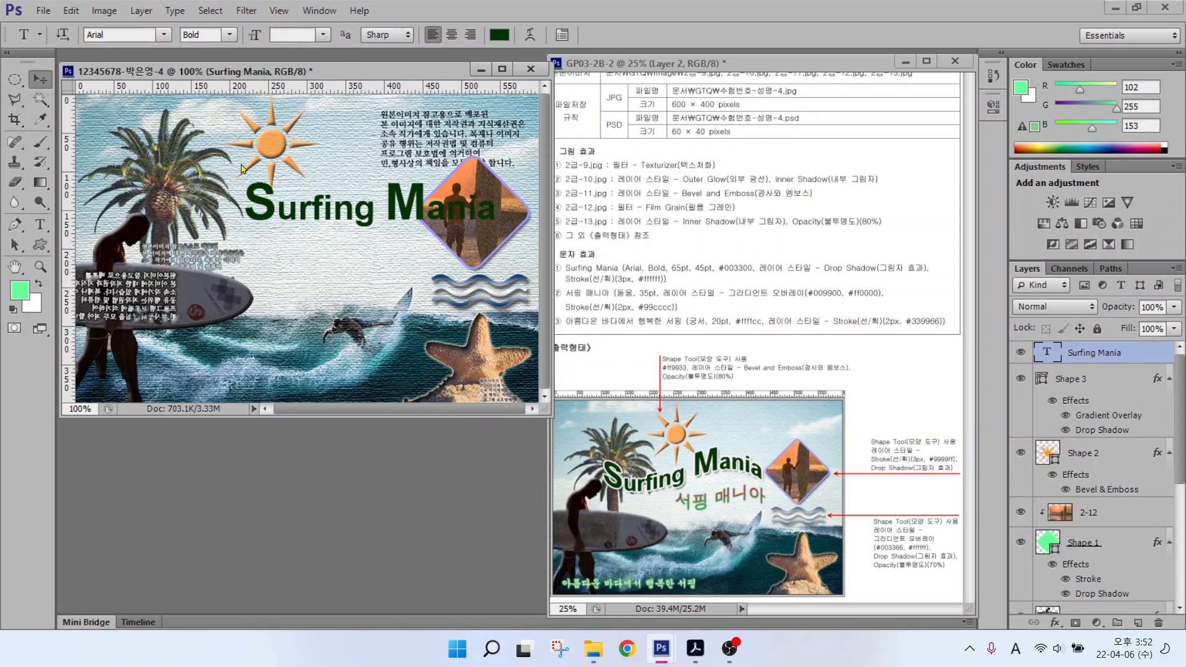
drag(240, 169, 214, 163)
click(1054, 622)
click(1068, 477)
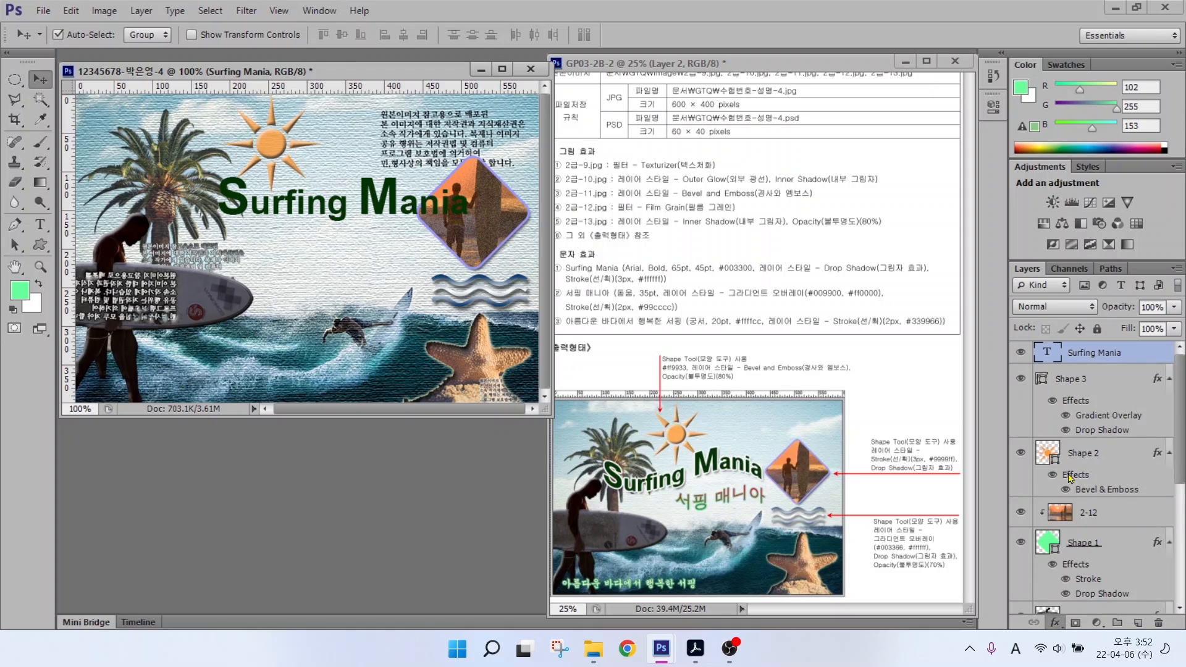
Step: Give the title a white #ffffff stroke and a drop shadow
click(771, 291)
text(ffffff)
key(Return)
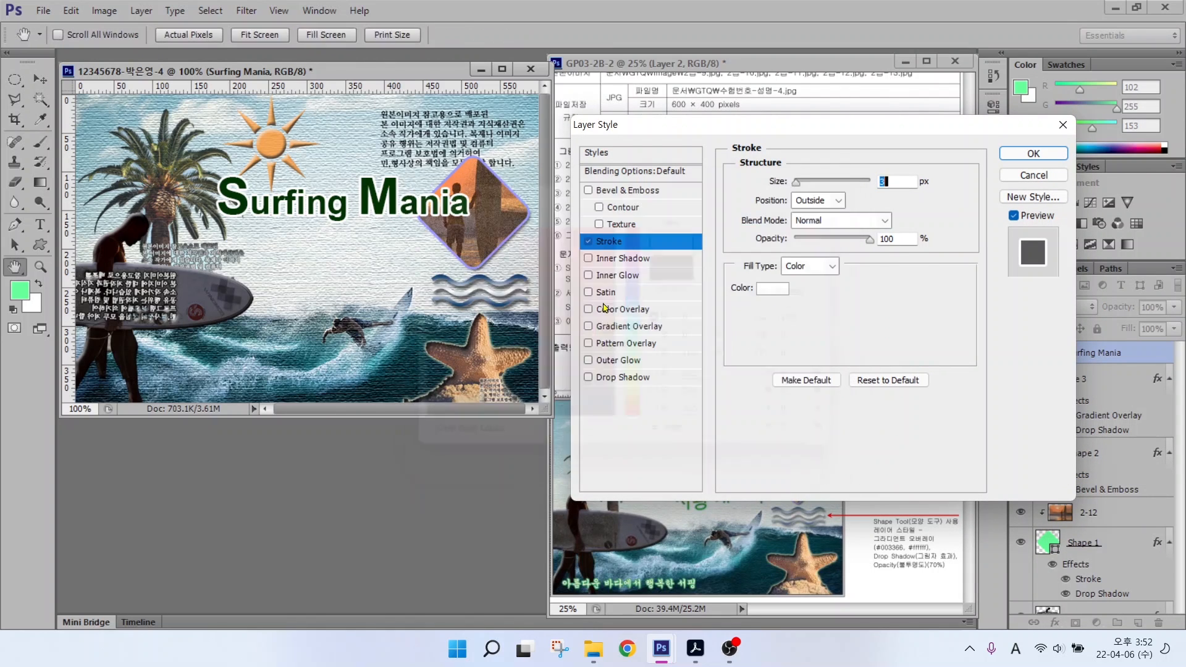
click(617, 377)
click(1033, 154)
Step: Arch the title with a Flag warp, shift it left, and start a new text layer below it
key(t)
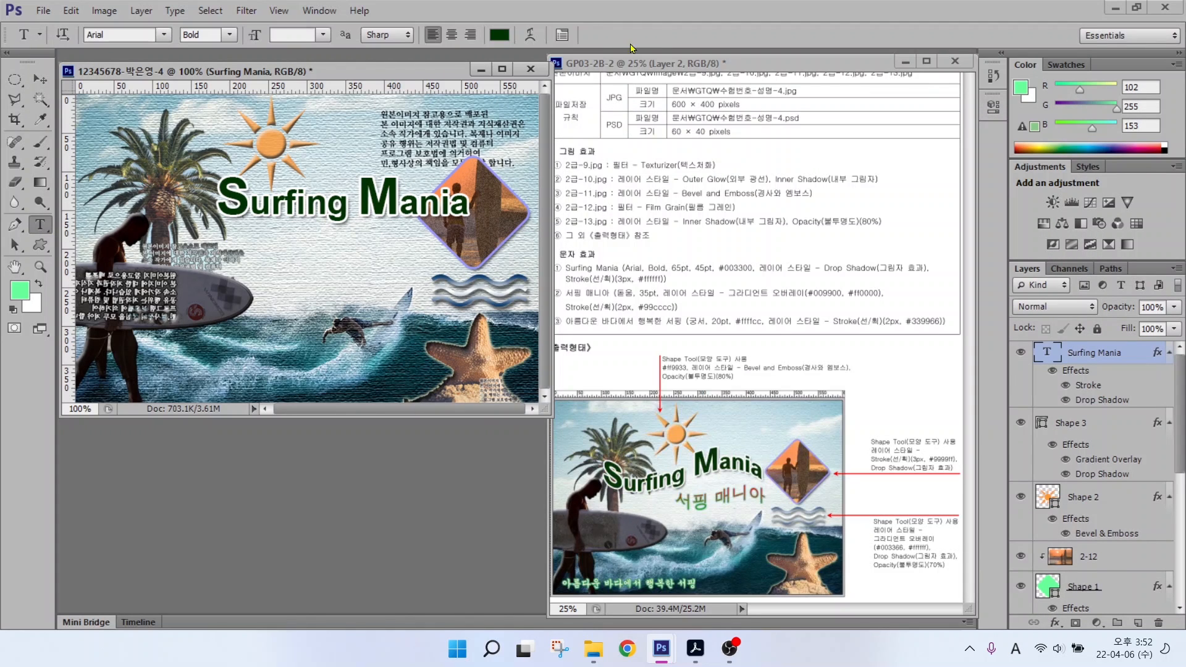
click(530, 34)
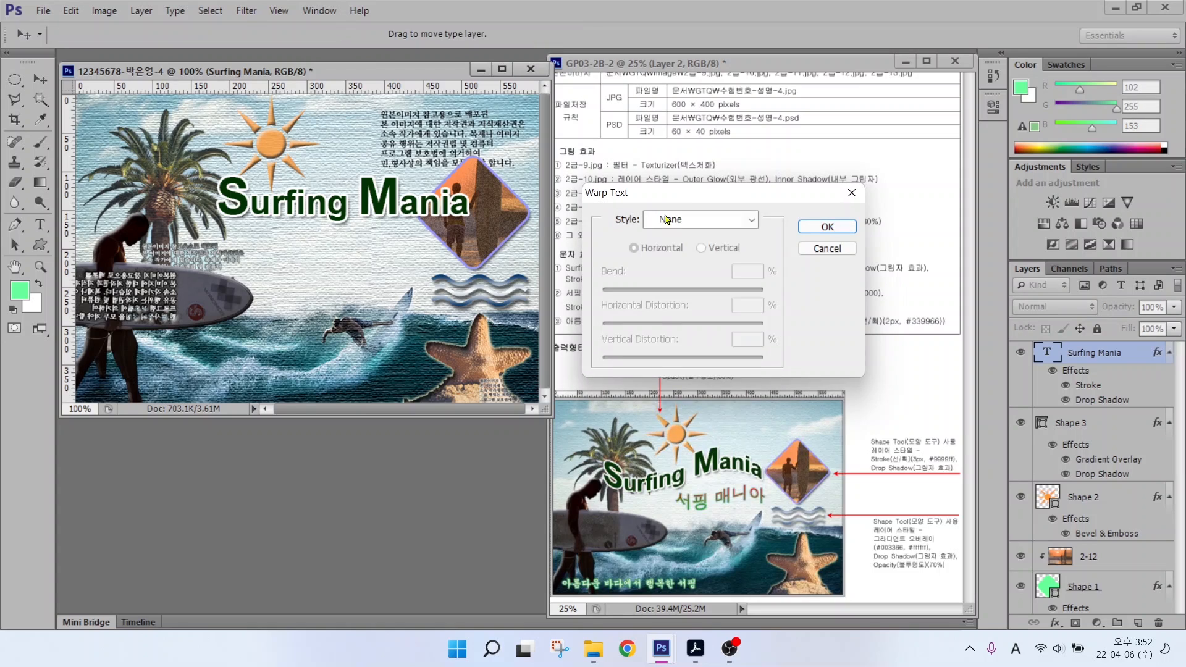
click(691, 219)
click(675, 398)
click(827, 227)
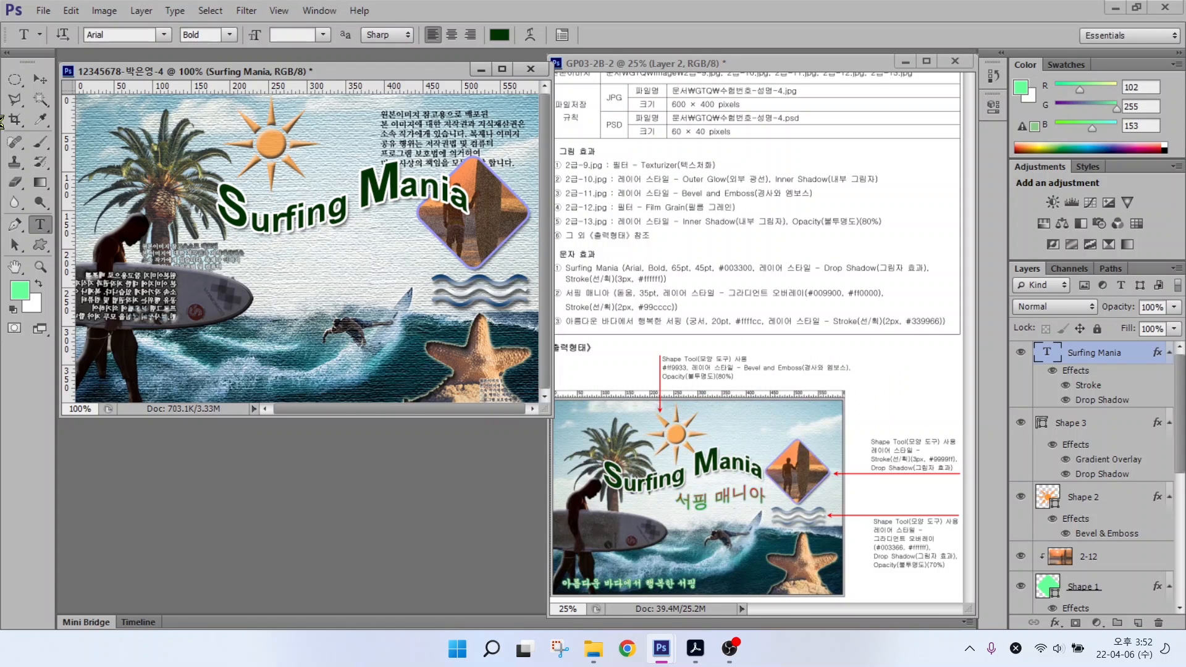
key(v)
drag(276, 189, 212, 190)
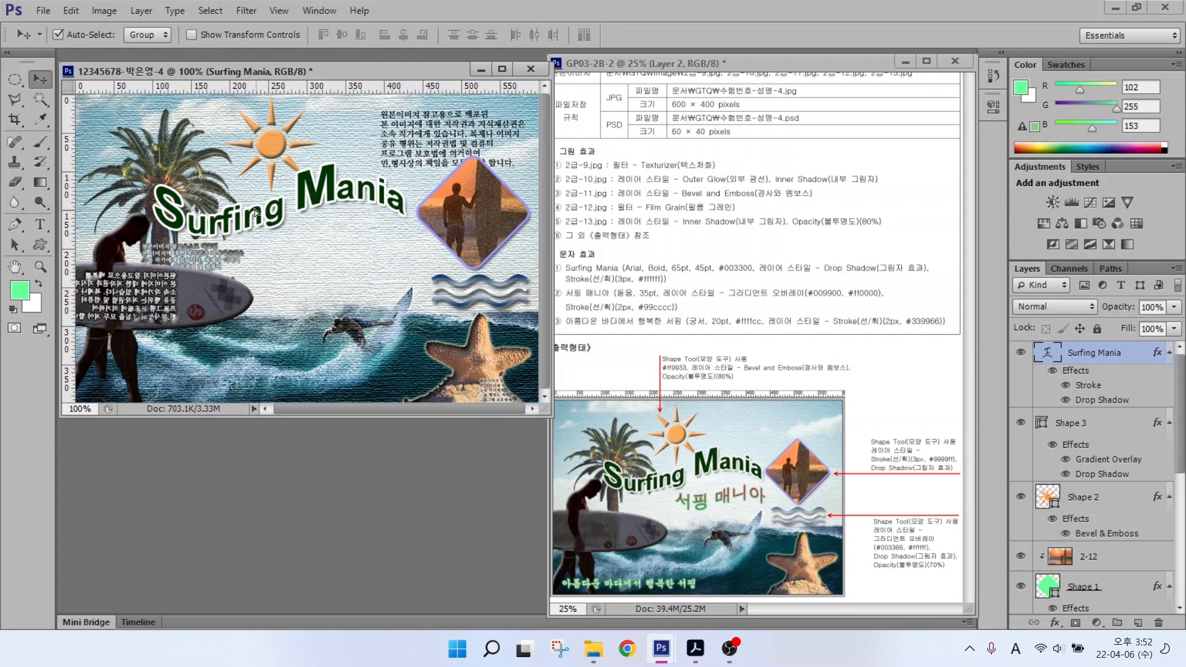
key(t)
click(242, 265)
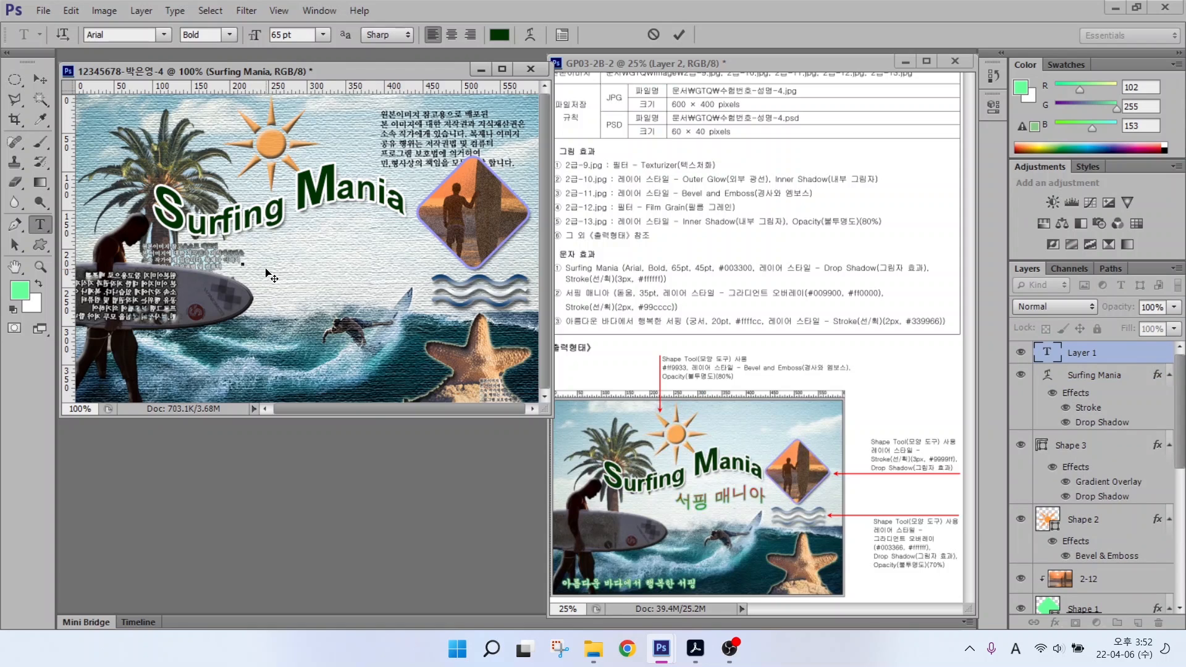
Step: Type the subtitle 서핑 매니아 in the 돋움 font at 35 pt
key(Hangul)
text(서핑 매니아)
key(ctrl+Return)
click(164, 34)
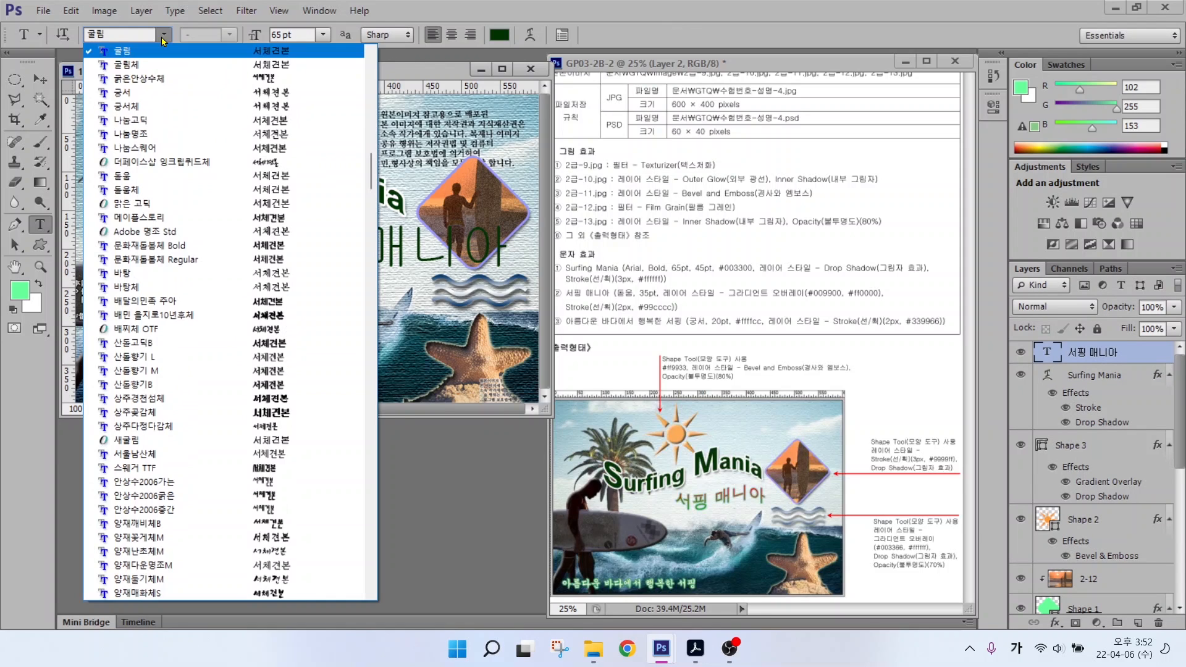
click(145, 163)
click(290, 35)
text(35)
key(Return)
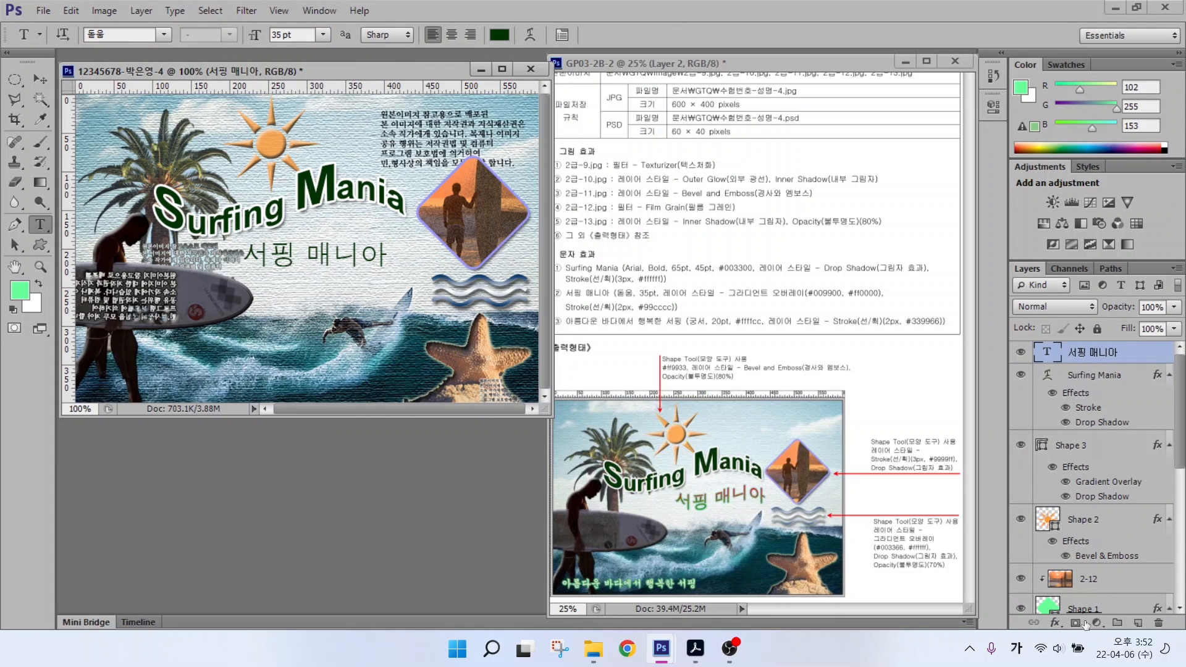
Step: Add a green #009900 to red #ff0000 Gradient Overlay to the subtitle
click(1055, 623)
click(1072, 559)
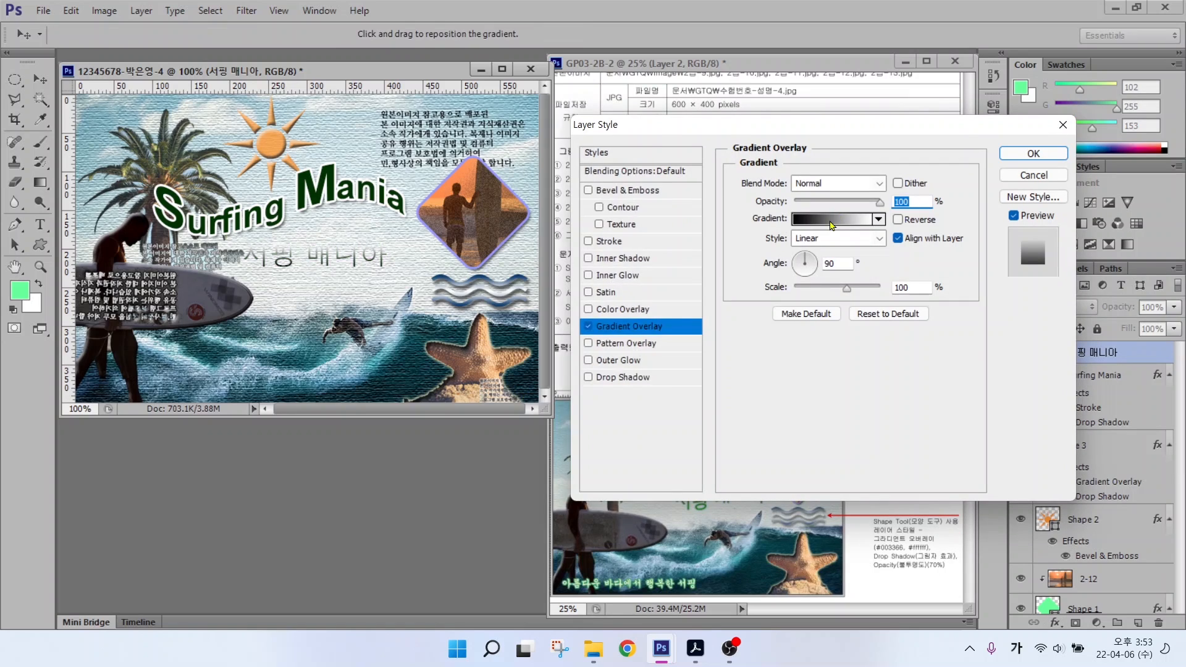
click(832, 219)
double_click(334, 404)
key(Tab)
key(Tab)
key(Tab)
text(009900)
key(Return)
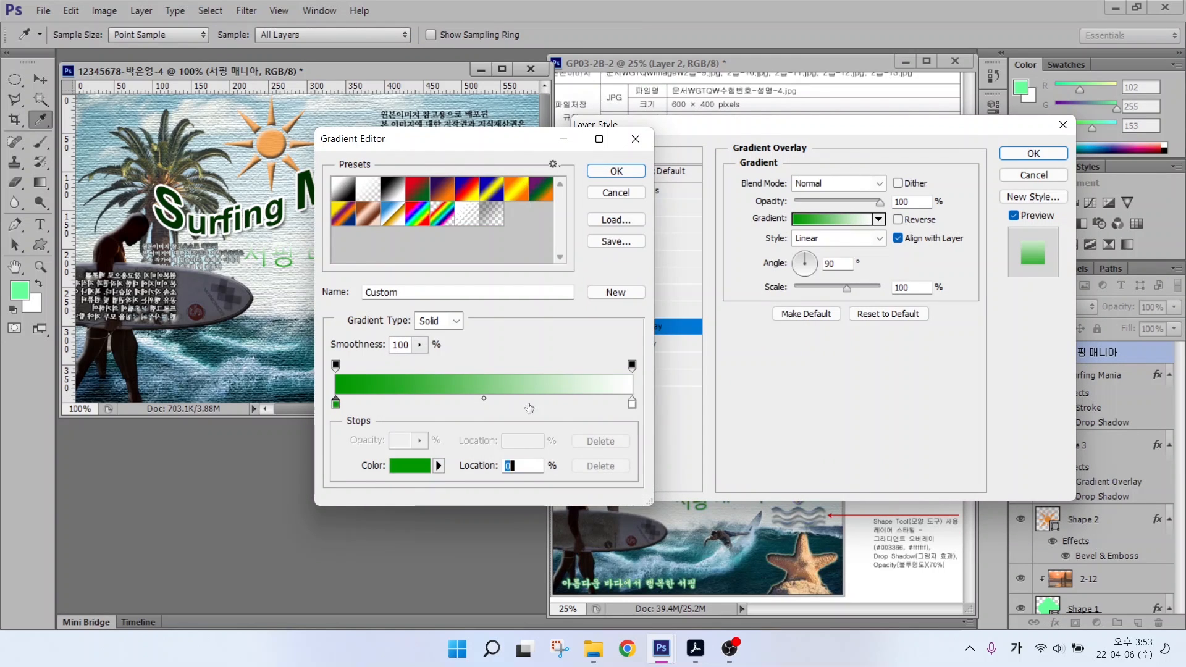
click(632, 404)
double_click(631, 404)
text(ff0000)
key(Return)
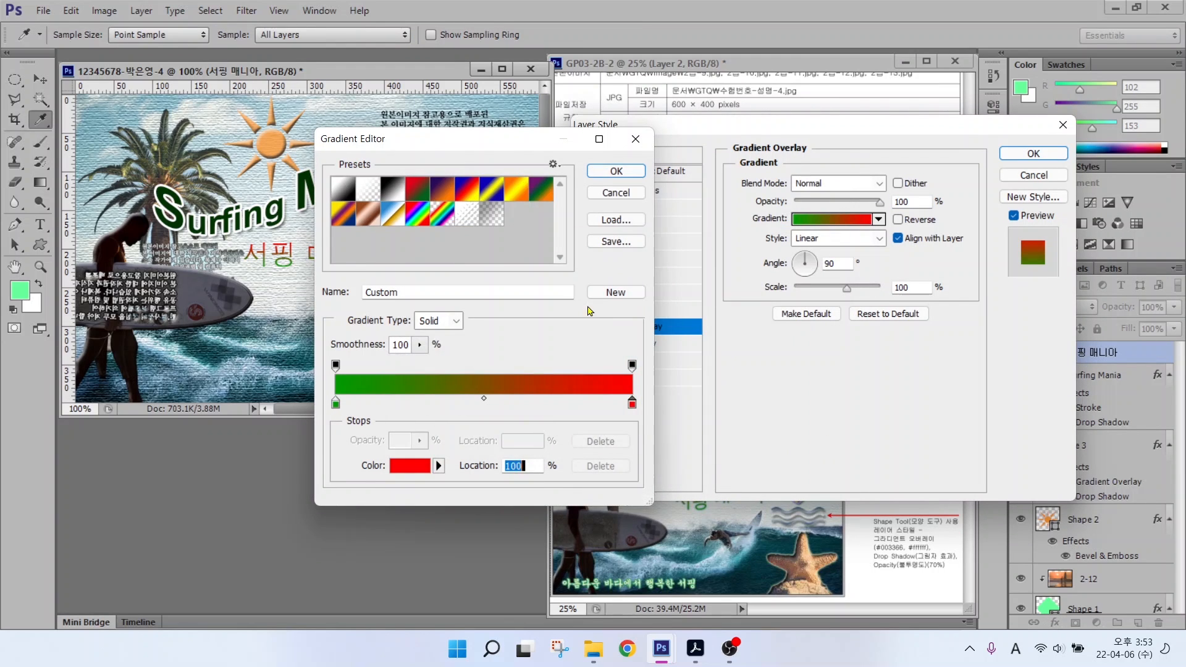
click(598, 174)
Step: Give the subtitle a 2 px stroke in light teal #99cccc
click(607, 241)
double_click(883, 181)
text(2)
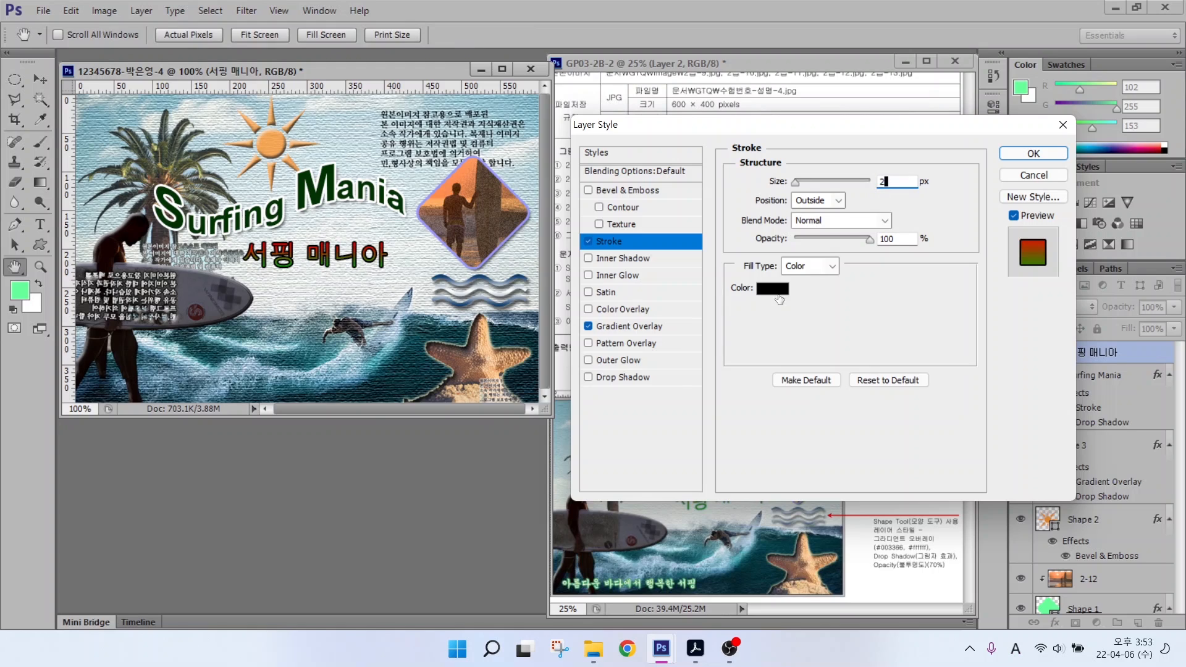
click(776, 293)
click(717, 440)
text(99cccc)
key(Return)
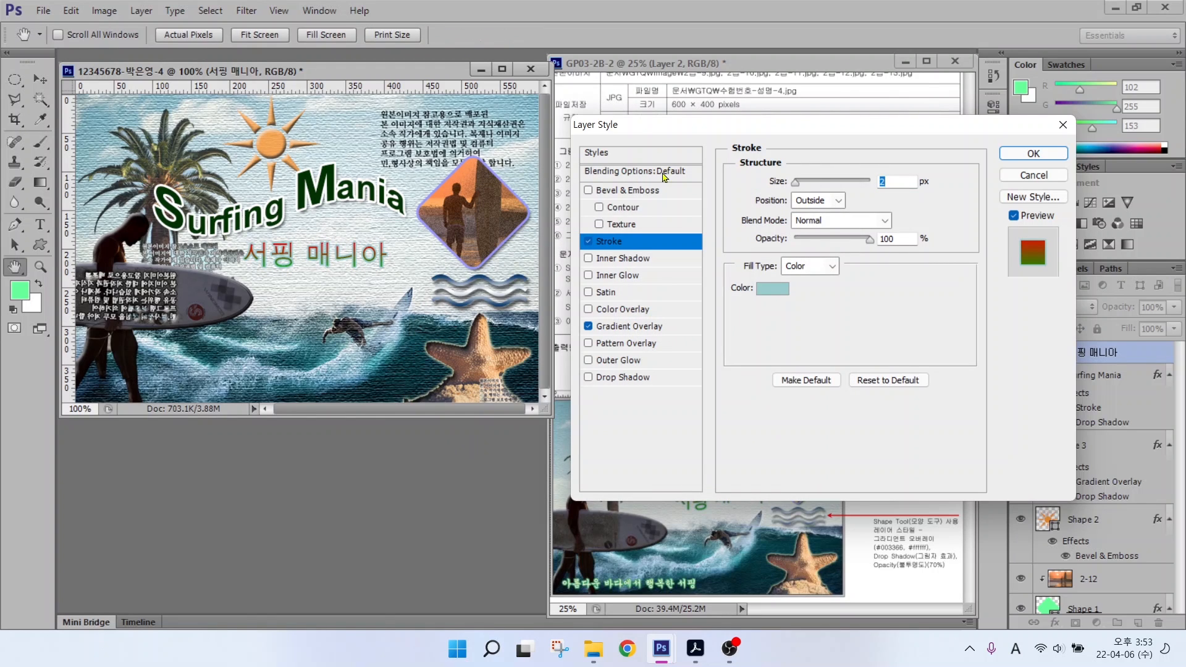
click(1006, 157)
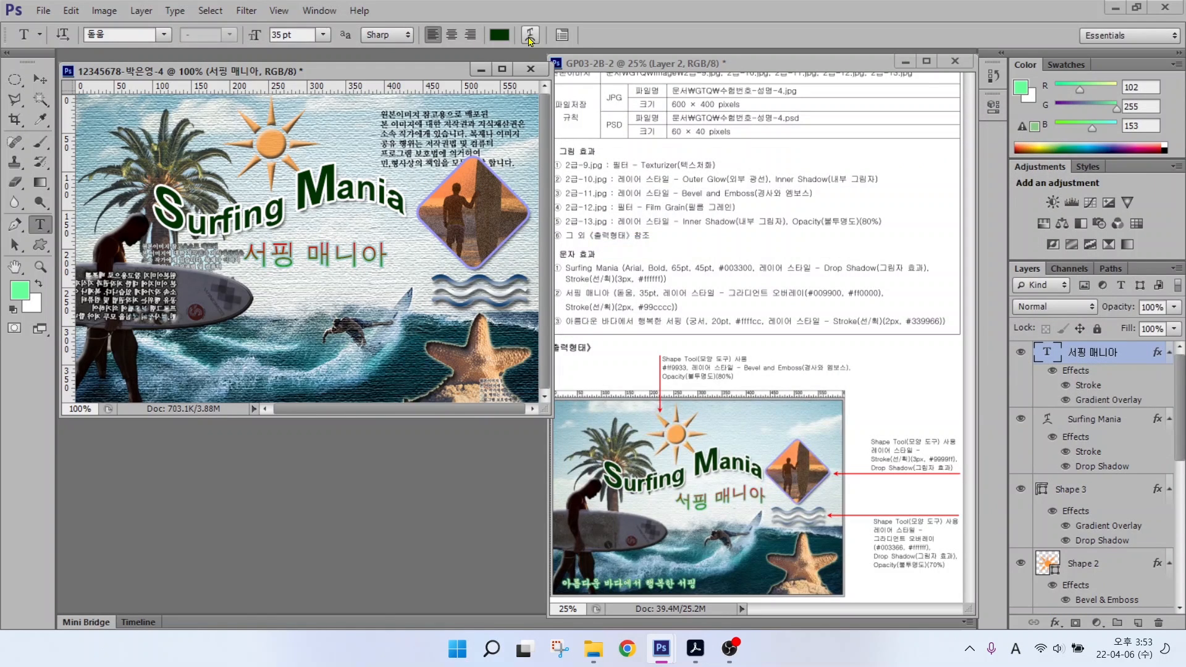
Step: Warp the subtitle with the Flag style and nudge it slightly right
click(527, 37)
click(660, 224)
click(665, 403)
click(844, 226)
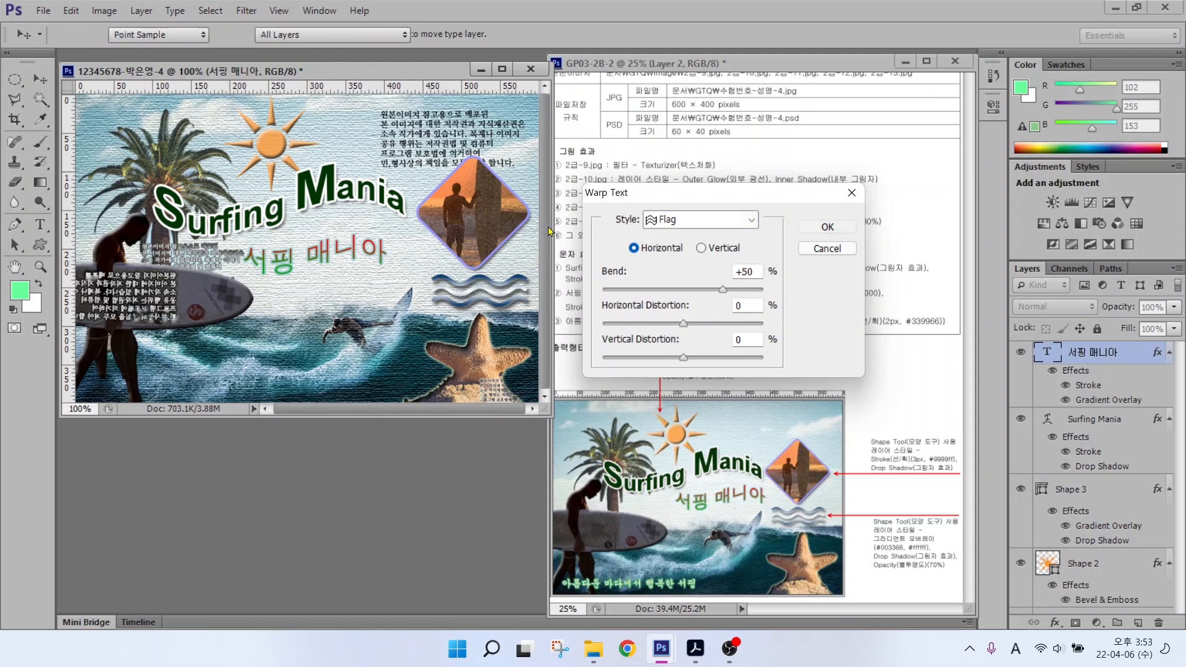
key(v)
drag(332, 248, 356, 247)
Step: Type the caption 아름다운 바다에서 행복한 서핑 over the surfboard
key(t)
click(208, 309)
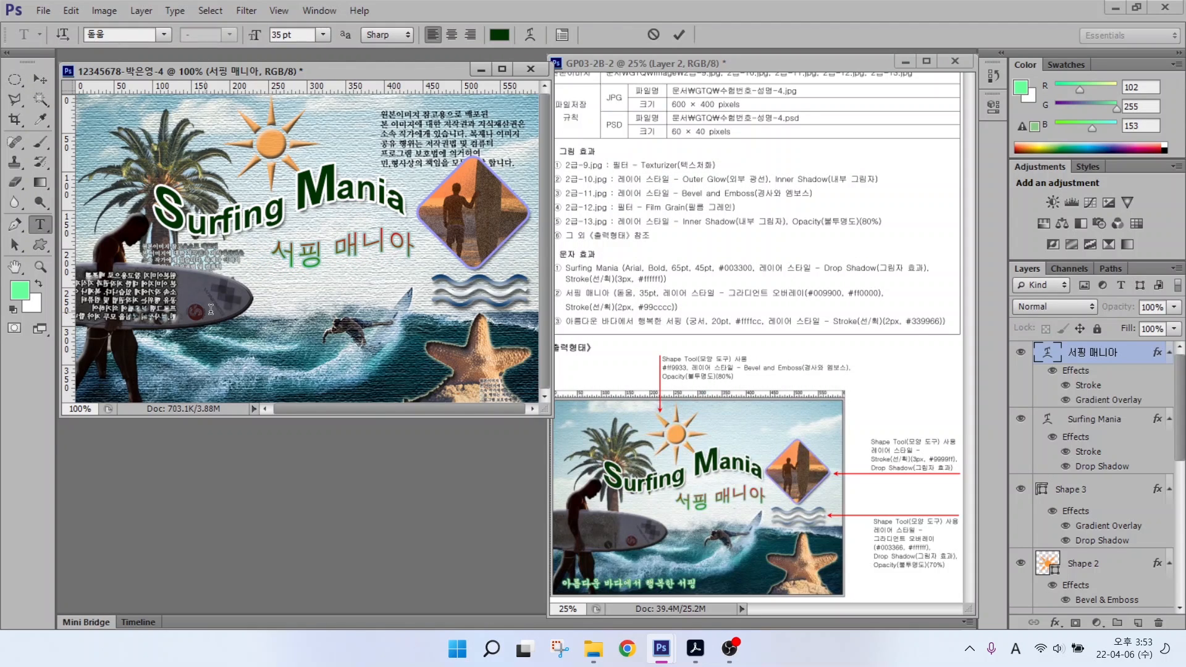
key(Hangul)
text(아름다운)
text( 바다에서 행복한 서핑)
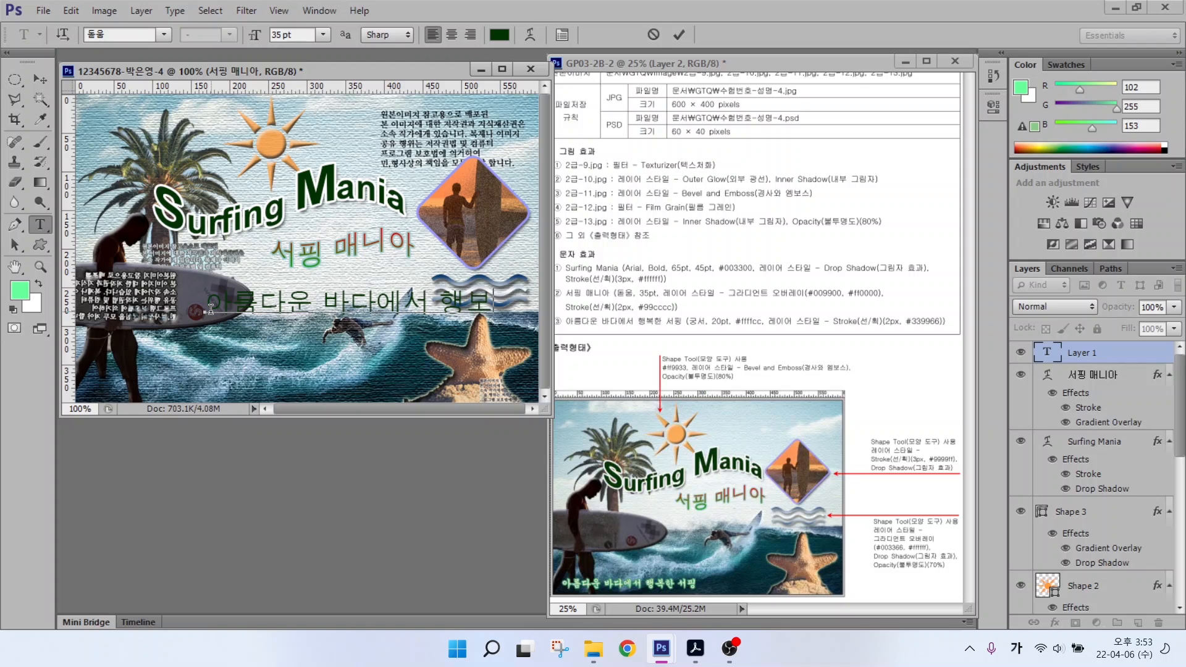
Step: Set the caption to the 궁서 font at 20 pt in pale yellow #ffffcc
click(164, 34)
scroll(165, 43, up, 4)
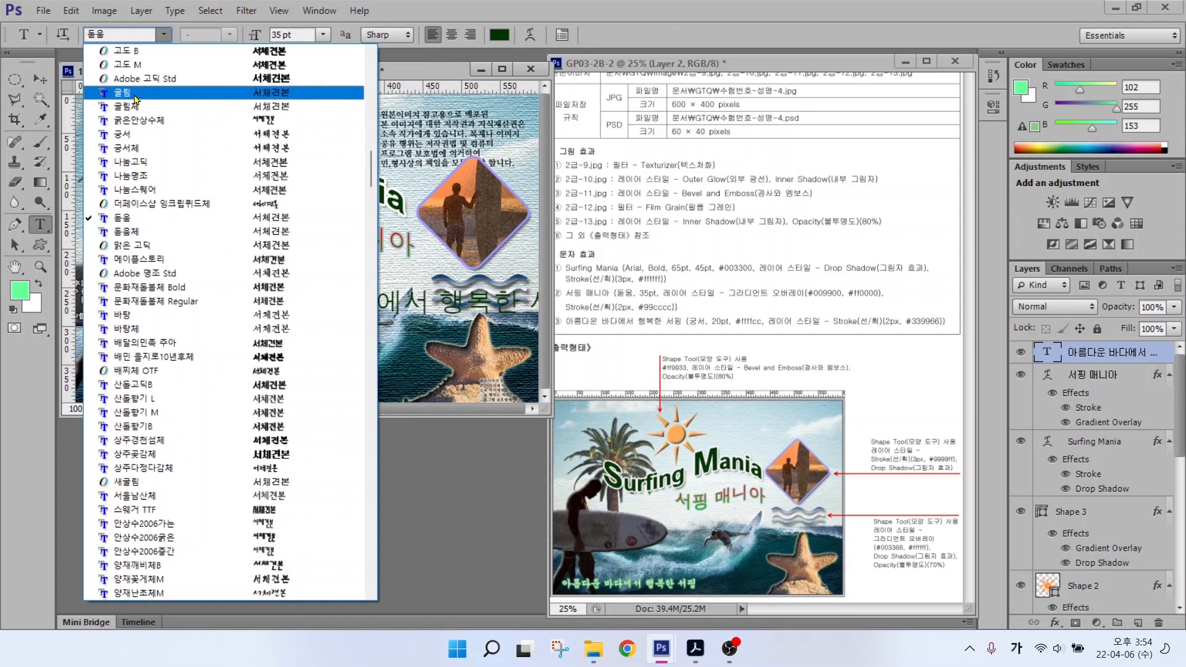
click(162, 134)
key(Tab)
text(20)
key(Return)
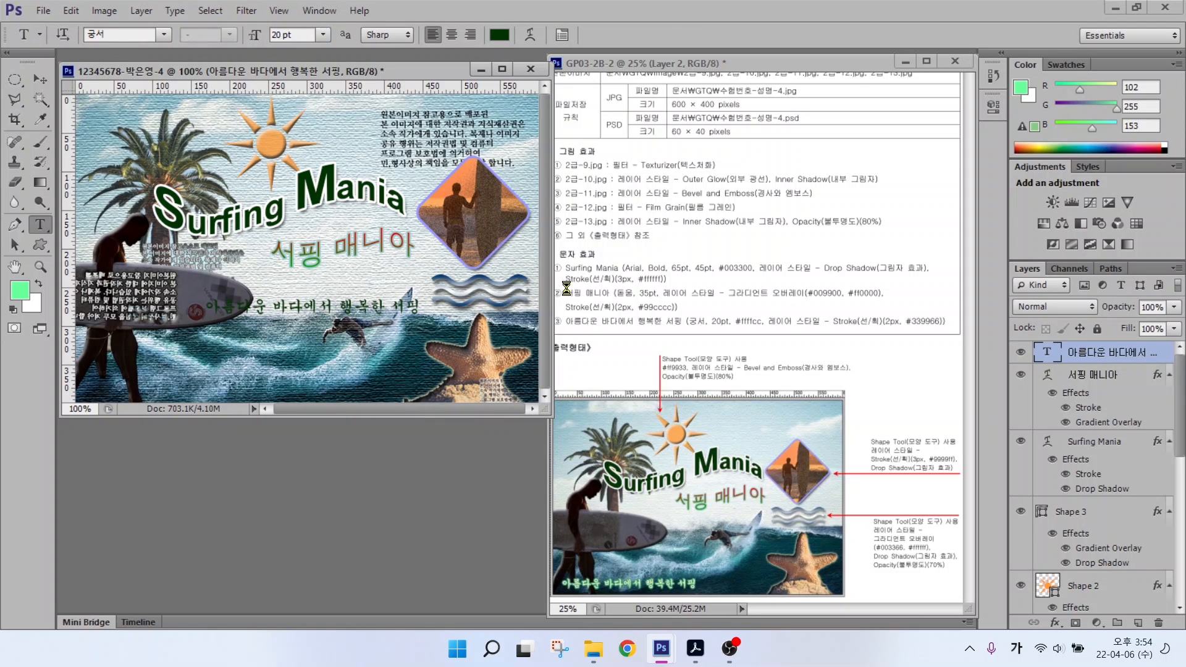
click(499, 35)
text(ffffcc)
key(Return)
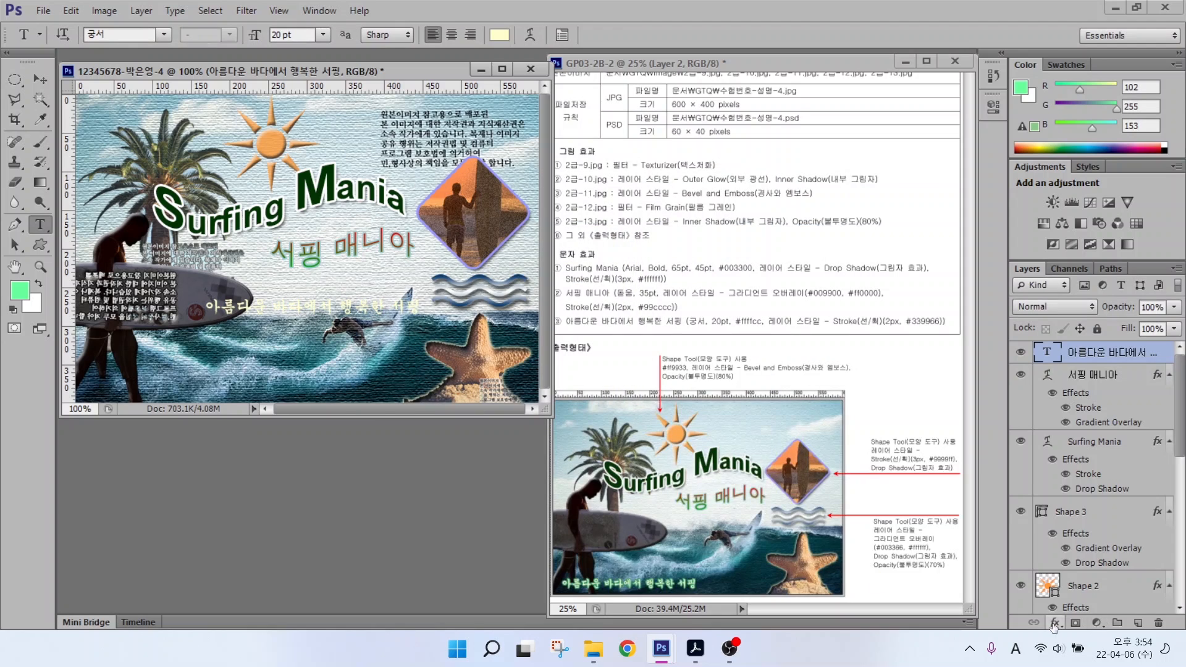
Step: Add a green #339966 Stroke effect to the caption
click(1055, 623)
click(1073, 480)
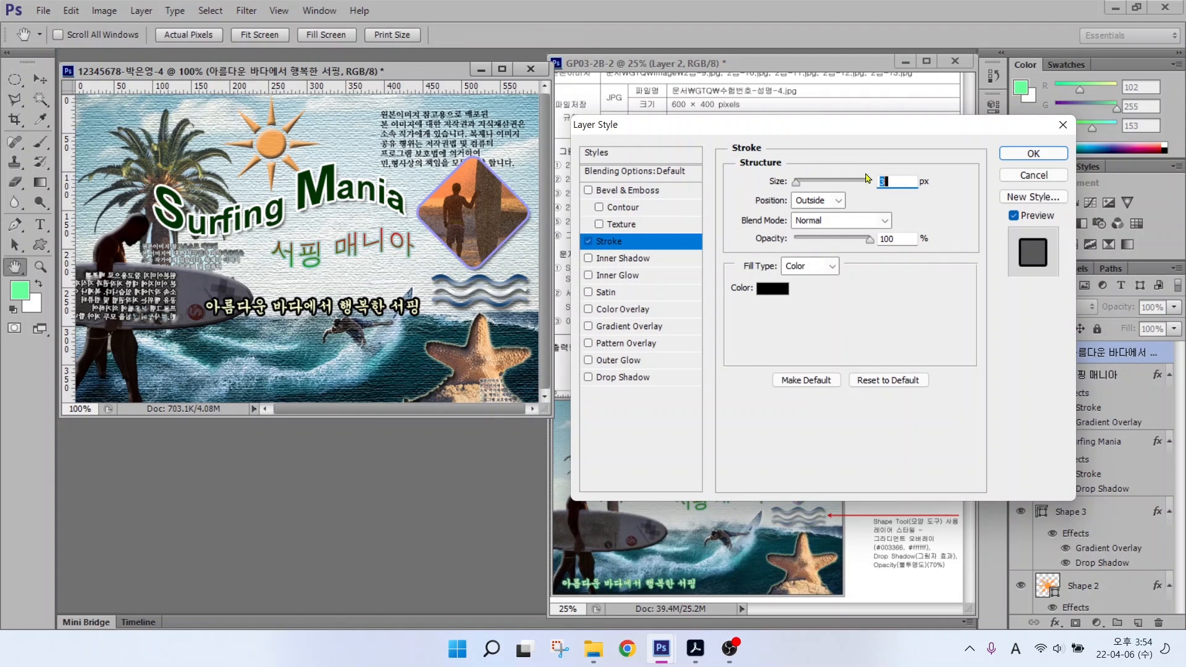
click(766, 287)
text(339966)
key(Return)
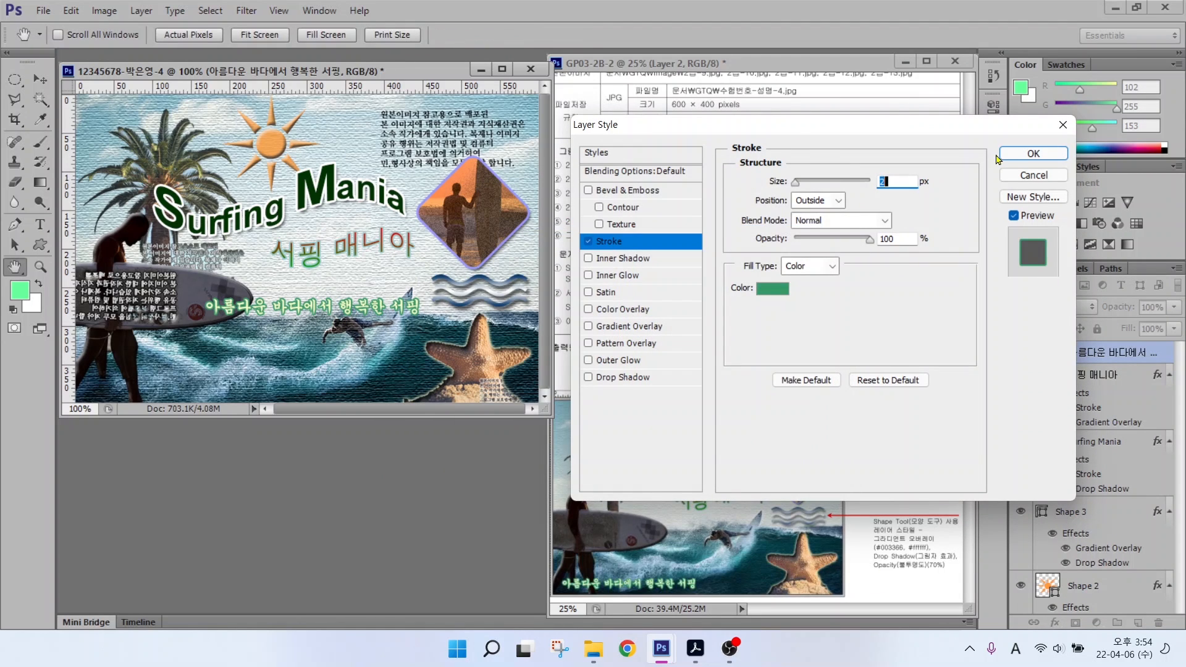
key(Return)
Step: Move the caption to the poster's bottom-left and select the Shape 3 wave layer
key(v)
drag(289, 313, 168, 390)
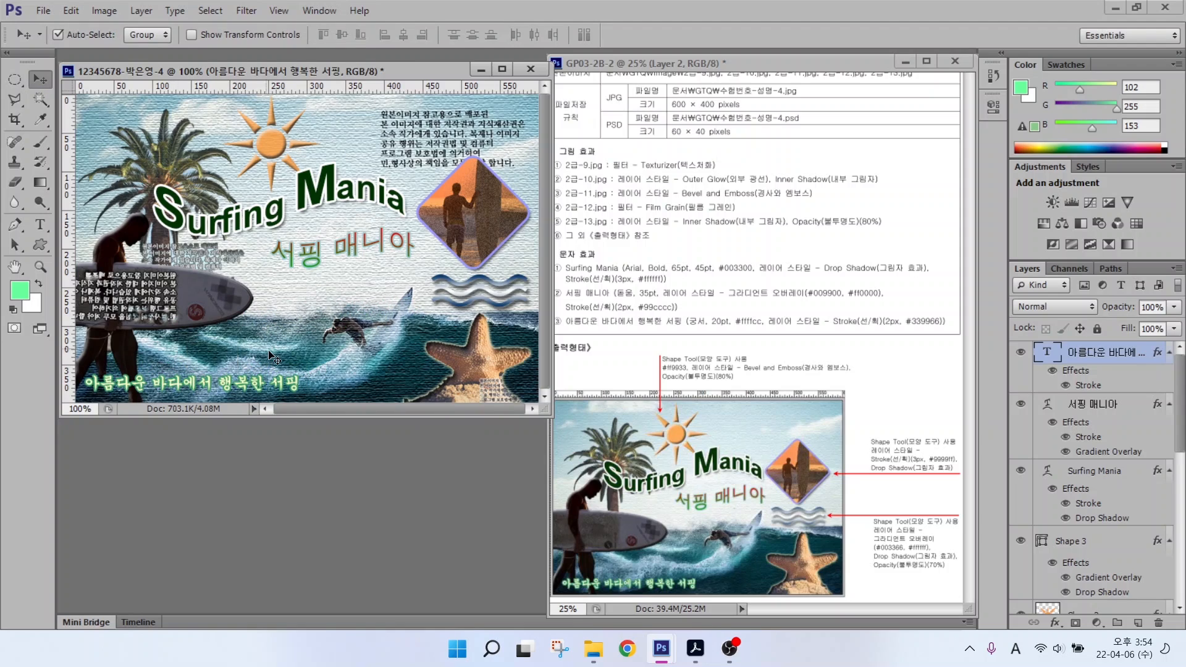
click(1068, 542)
Step: Lower the Shape 3 wave layer's opacity to 70%
key(7)
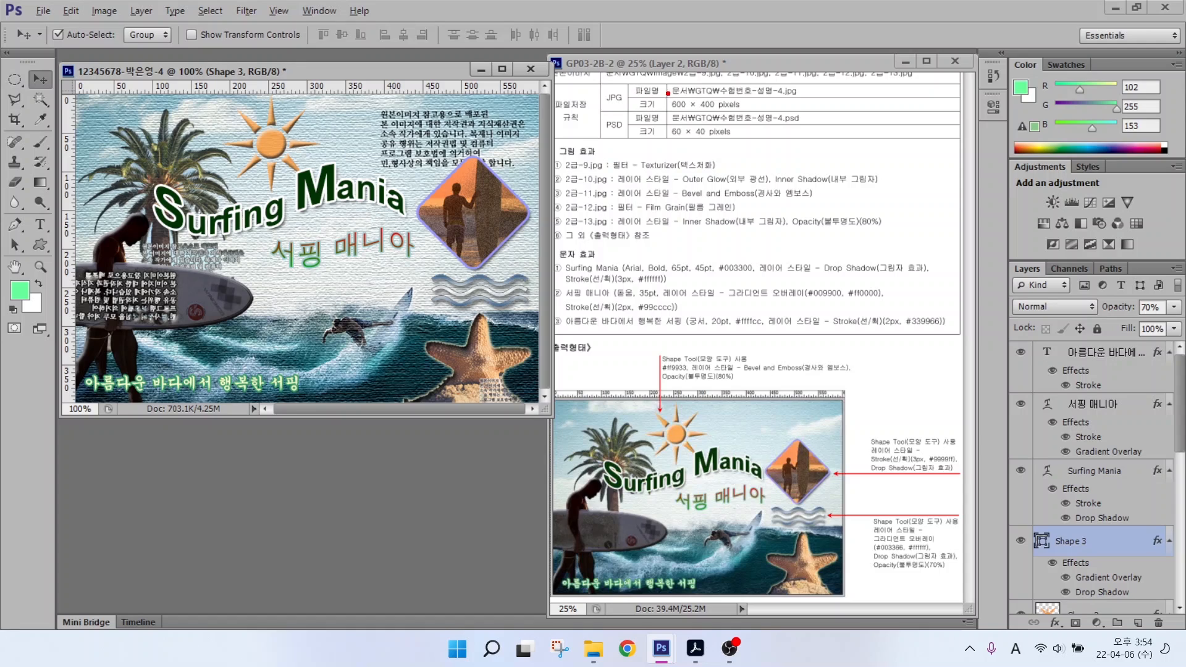
drag(659, 93, 622, 67)
drag(606, 109, 634, 106)
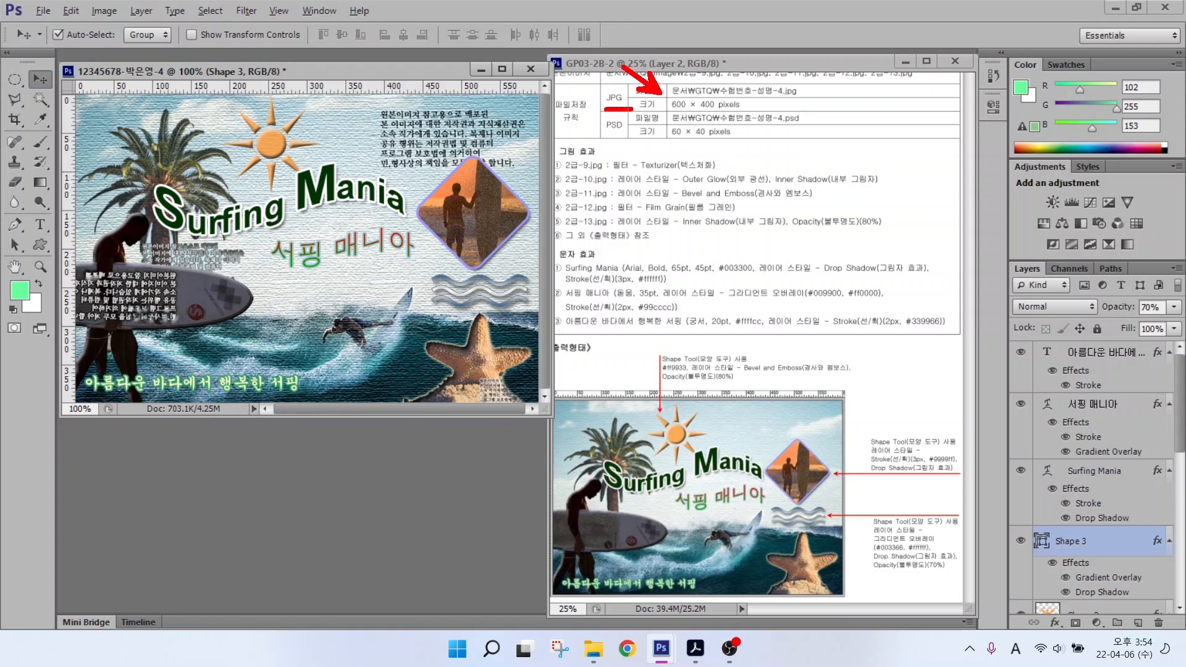
drag(681, 139, 711, 167)
drag(604, 139, 640, 137)
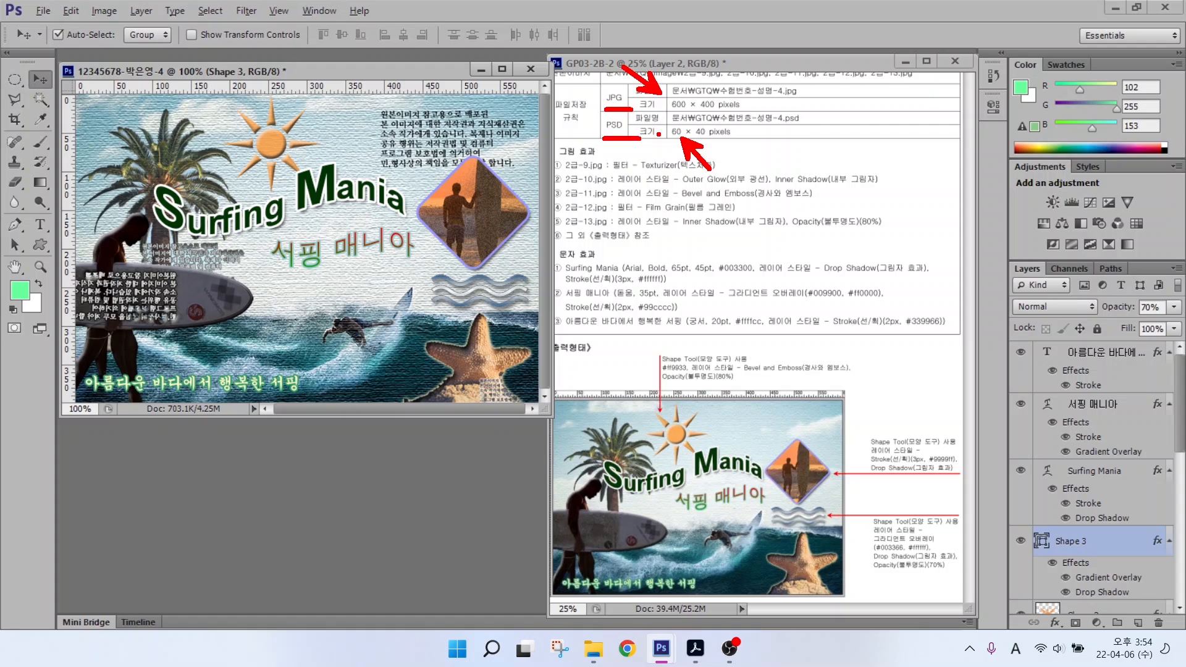
key(Escape)
Step: Save the poster as a JPEG in the GTQ folder
click(43, 11)
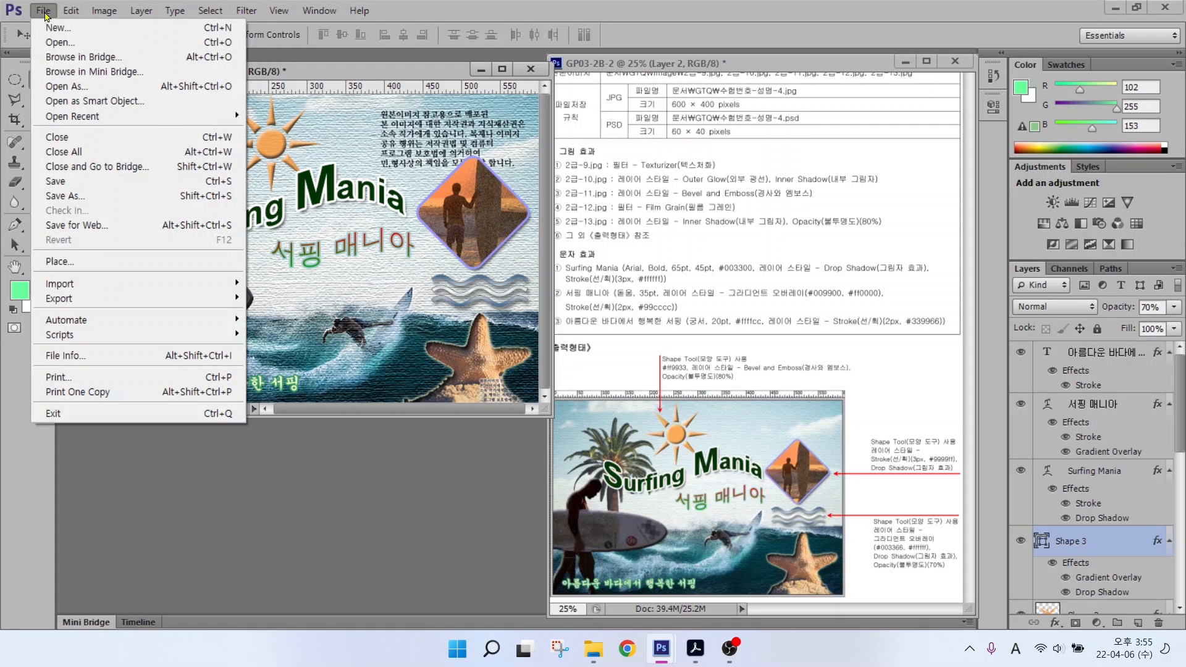
click(55, 181)
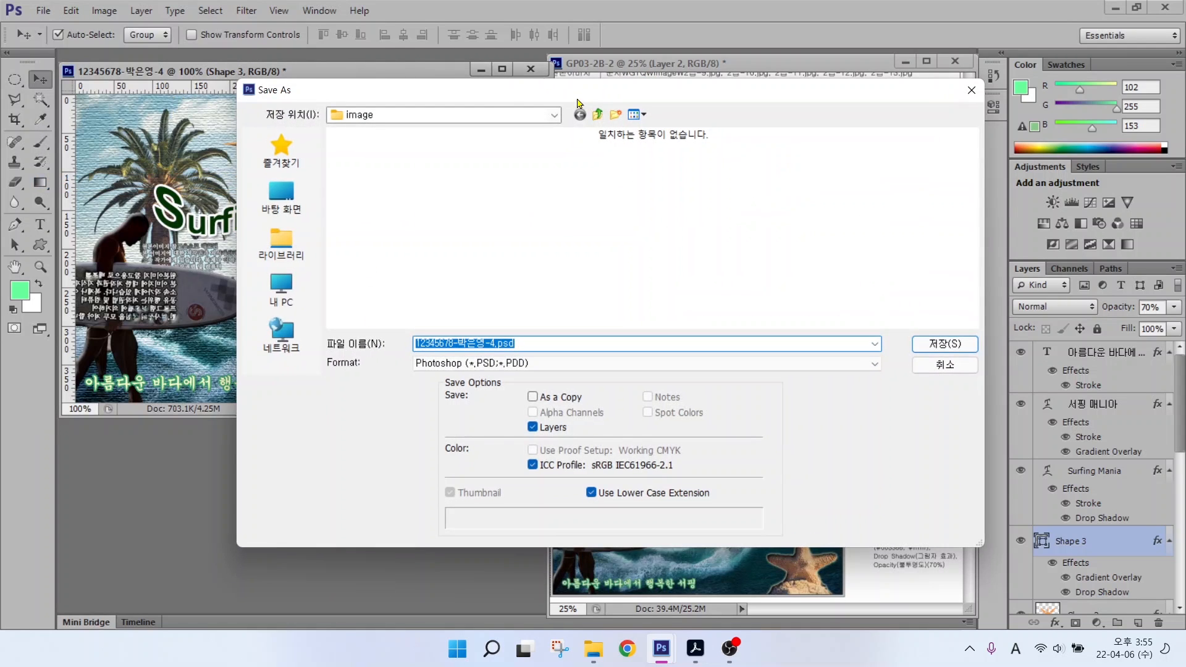
click(597, 114)
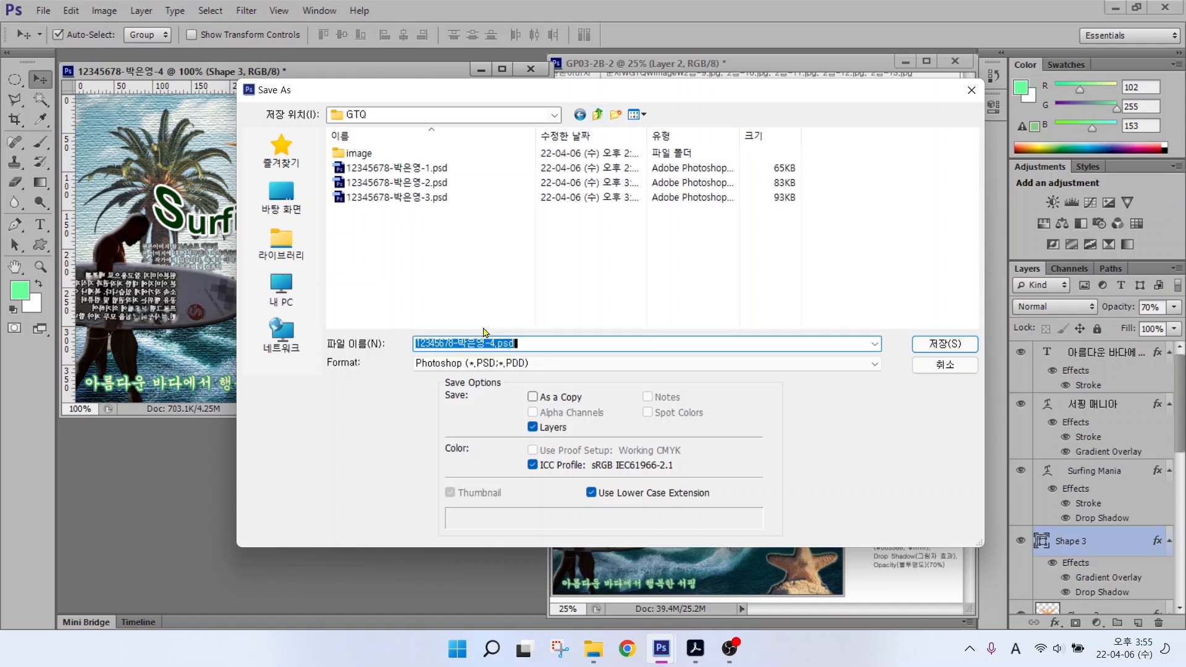
click(473, 365)
click(460, 449)
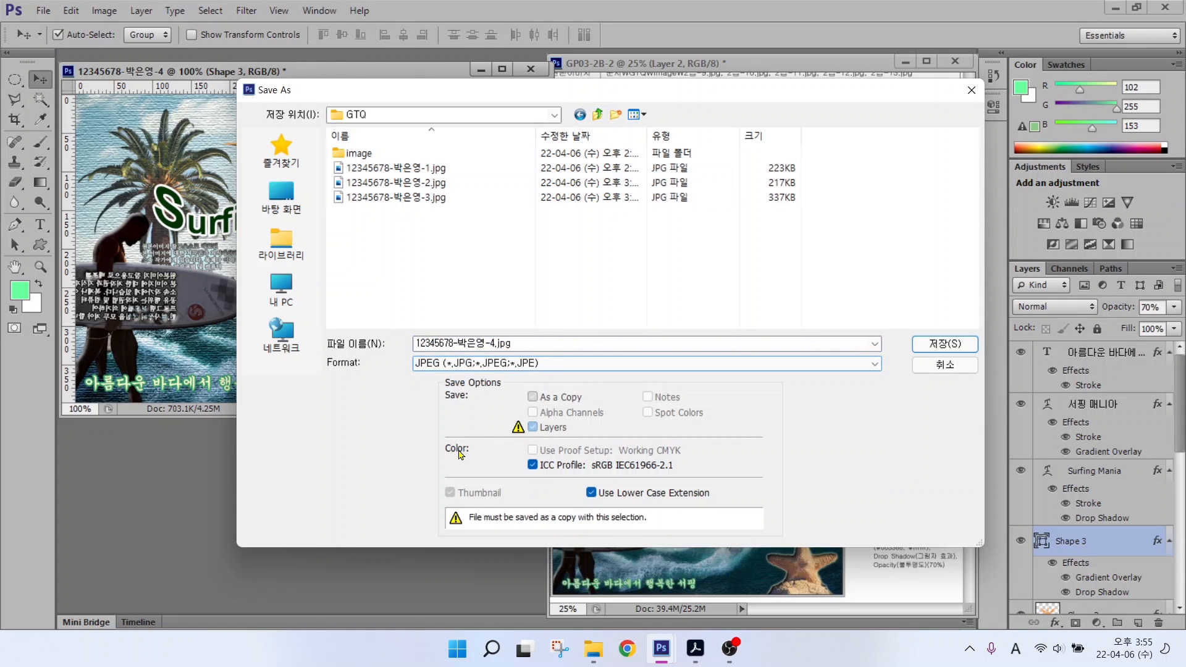
click(934, 344)
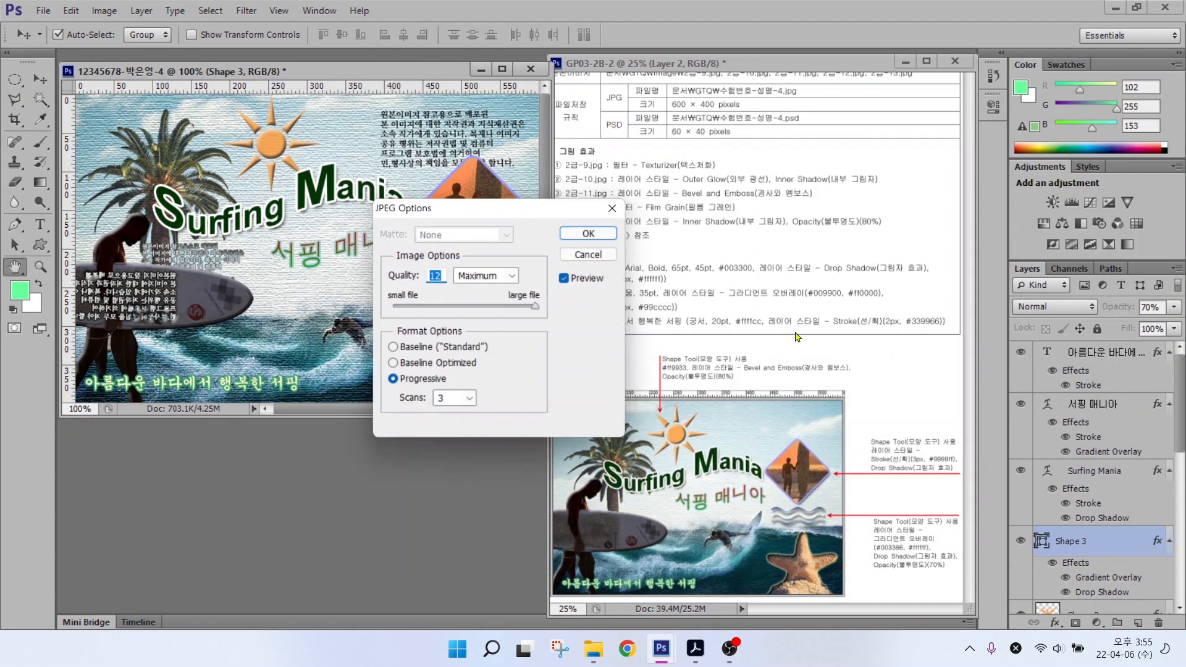
click(590, 233)
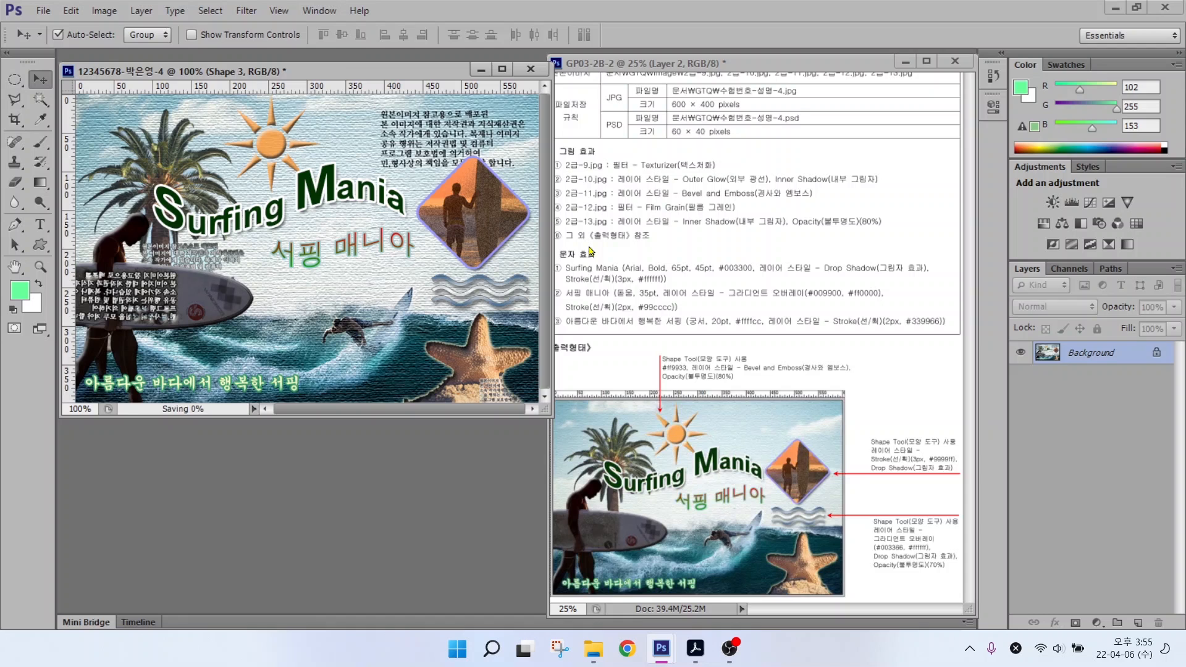
Step: Resize the image to 60 × 40 pixels
click(94, 11)
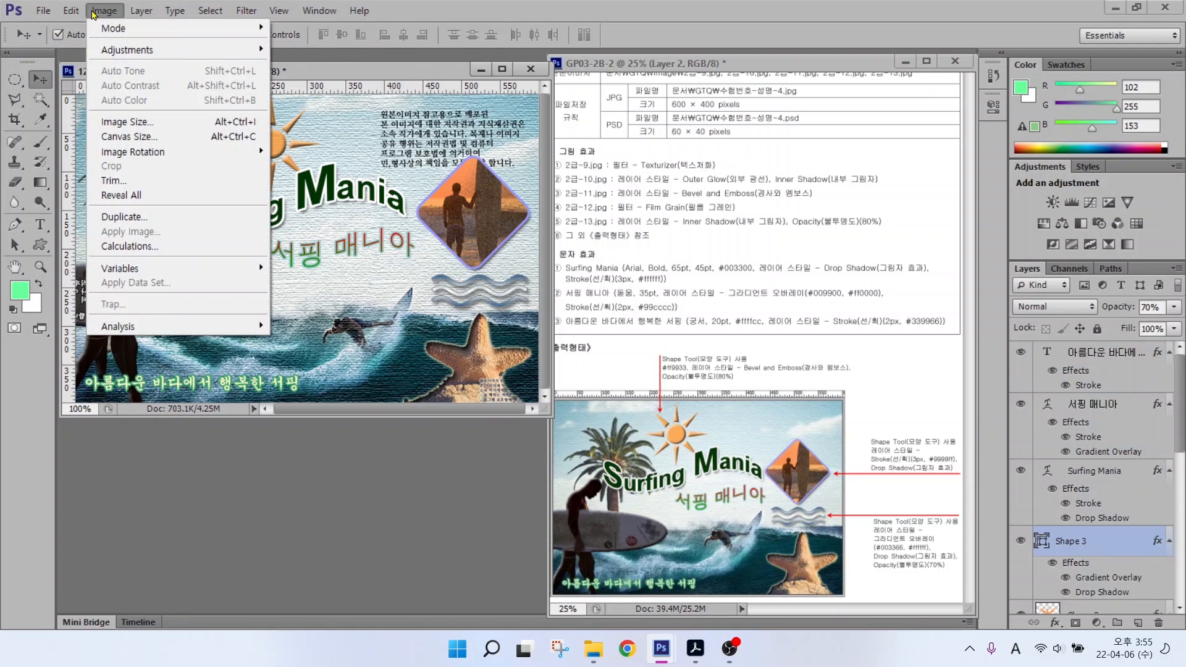
click(121, 122)
text(60)
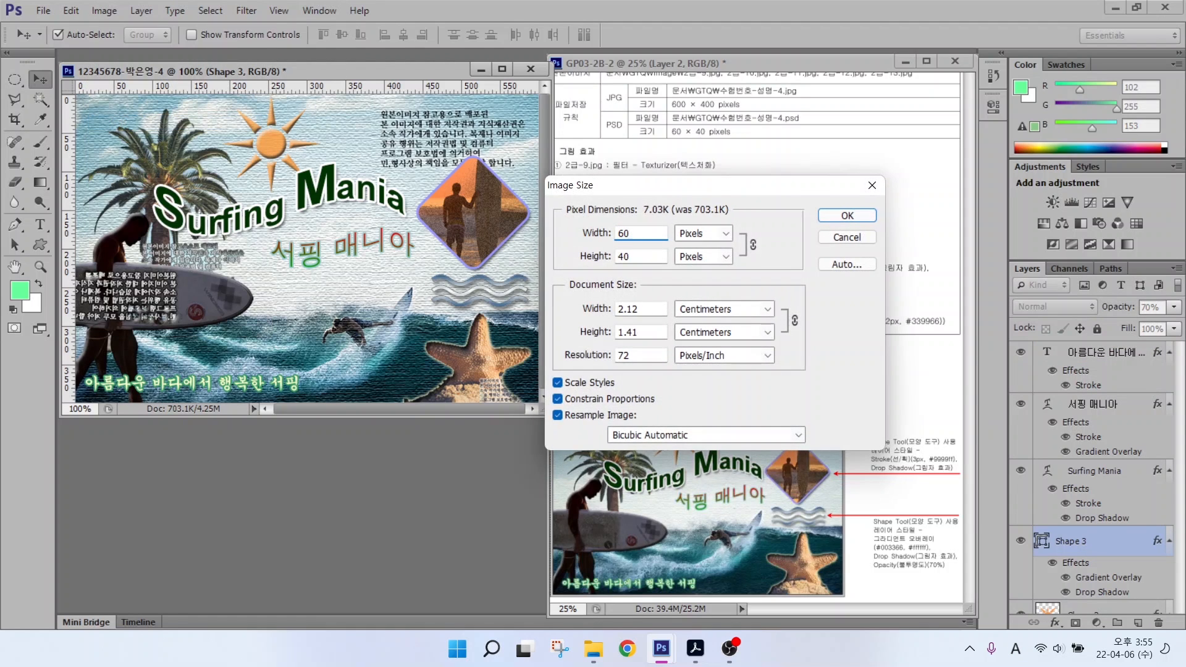
key(Return)
Step: Save the resized image as a PSD in GTQ
click(43, 10)
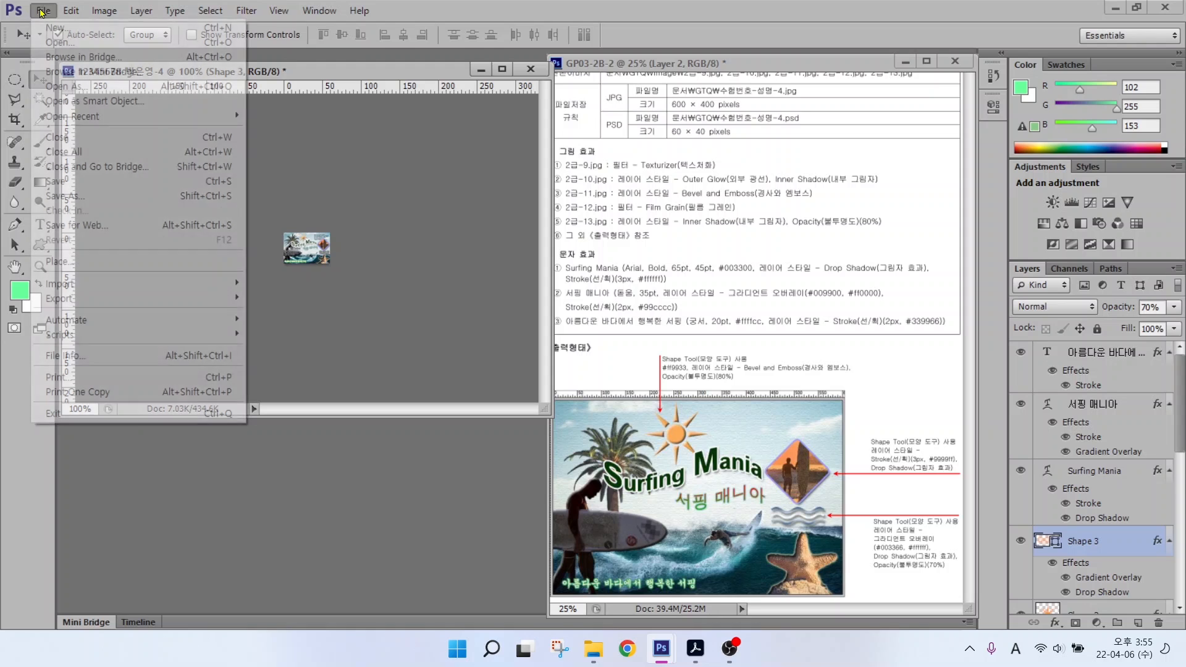
click(61, 180)
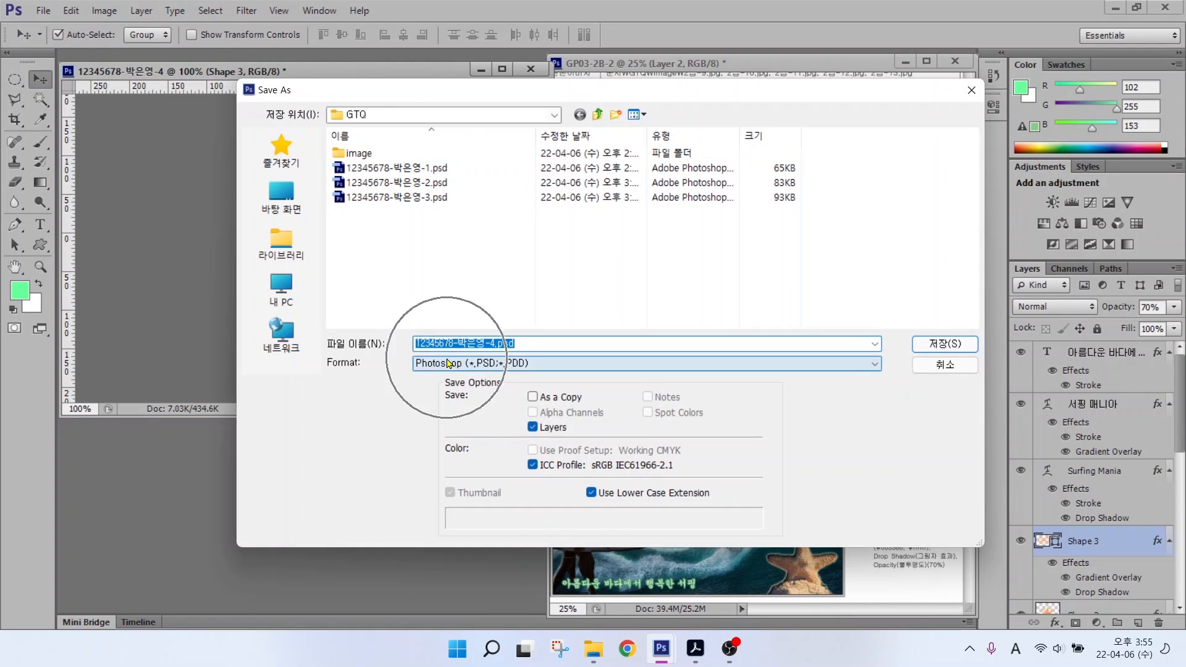
click(939, 344)
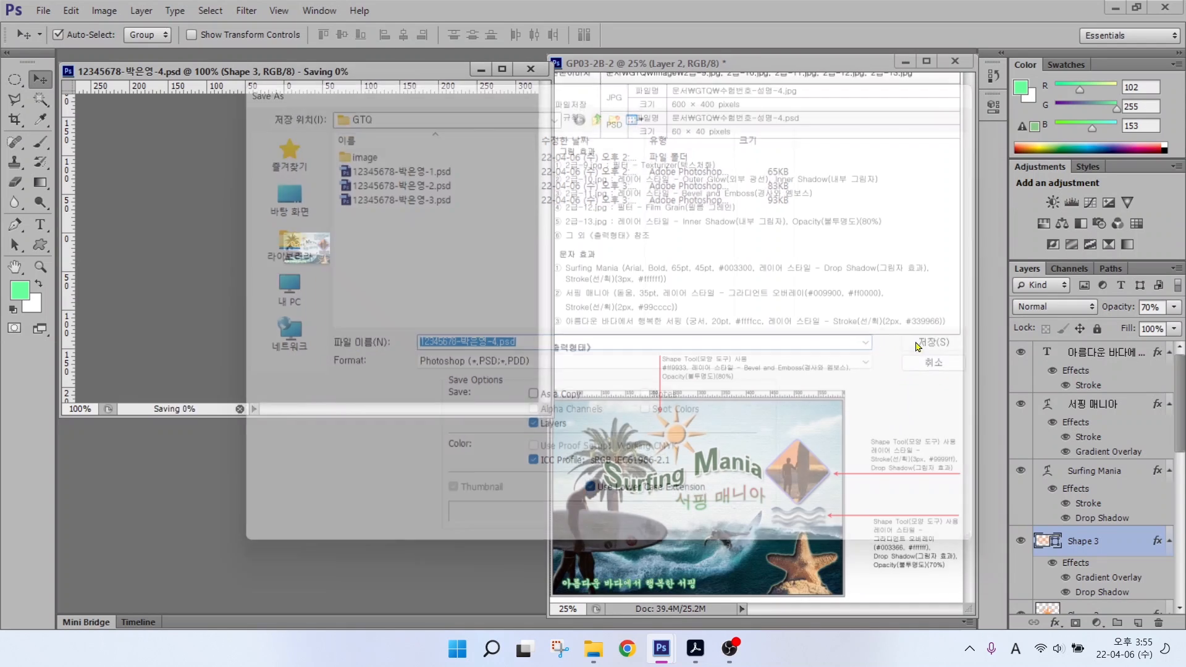